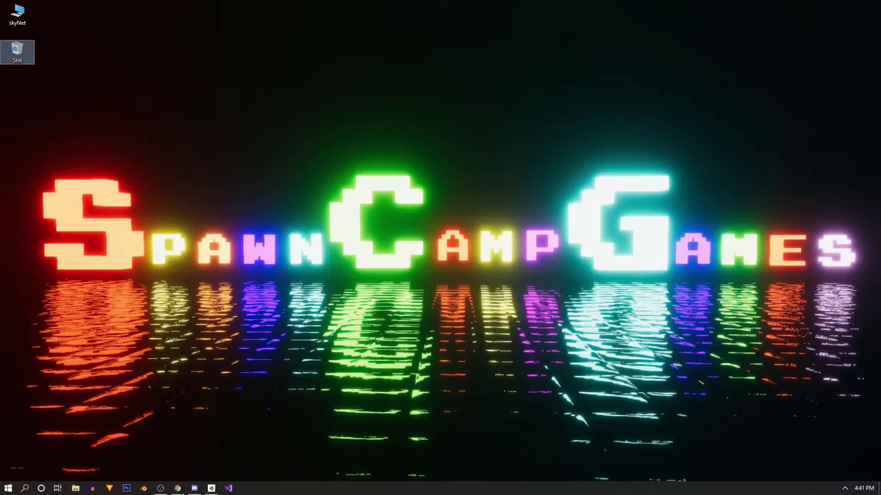
Step: From Unity Hub, create a 2D-template project named 1PlayerPong and open it in the editor
{"action": "left_click", "coordinate": [211, 489]}
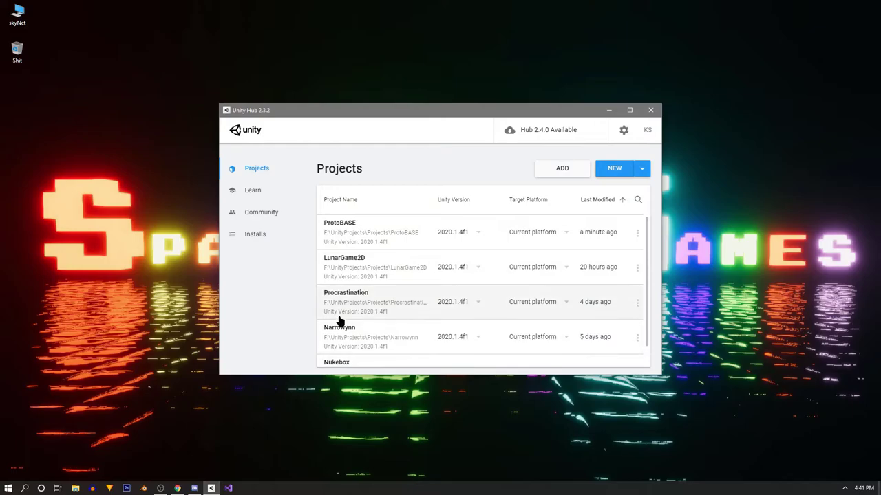
{"action": "left_click", "coordinate": [620, 169]}
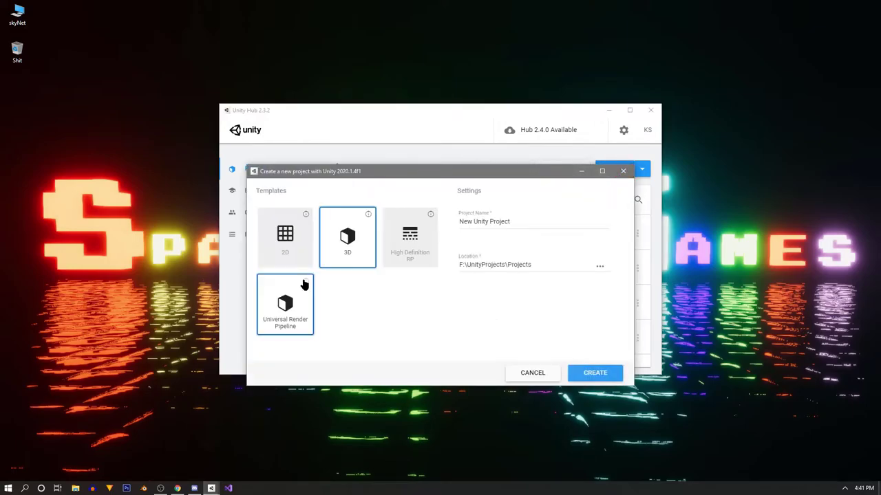
{"action": "left_click", "coordinate": [289, 252]}
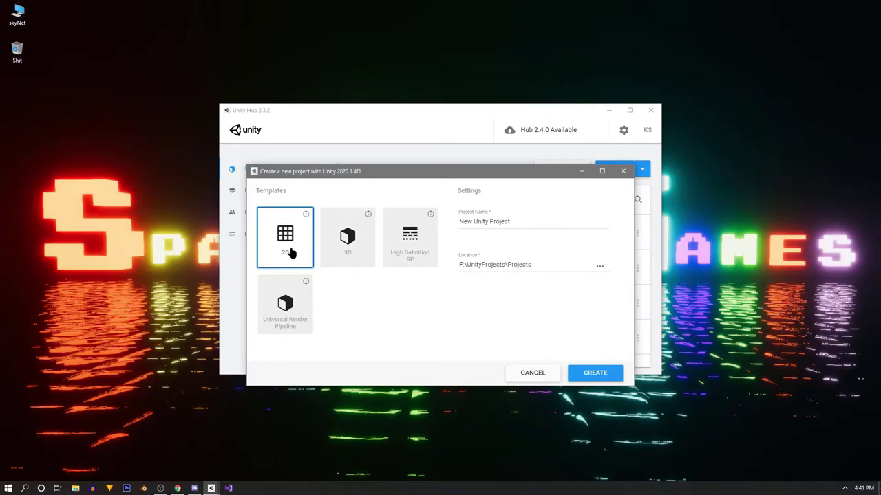
{"action": "triple_click", "coordinate": [518, 221]}
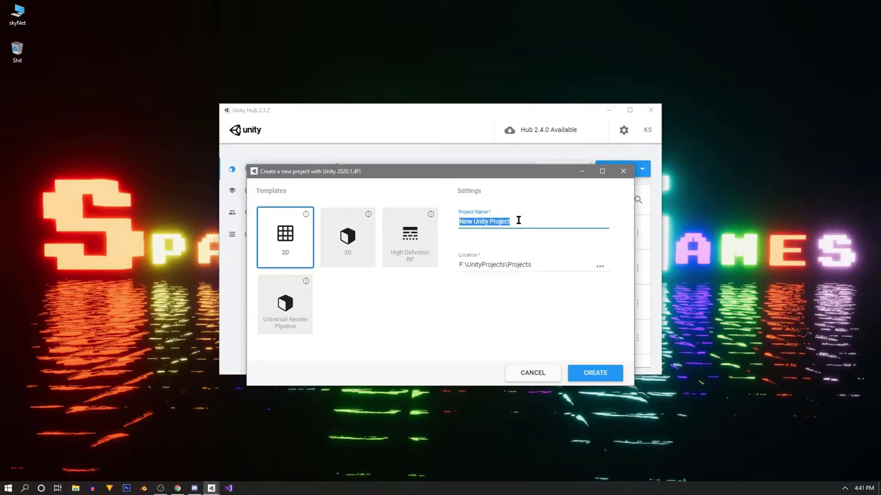
{"action": "type", "text": "1PlayerPong"}
{"action": "key", "text": "Return"}
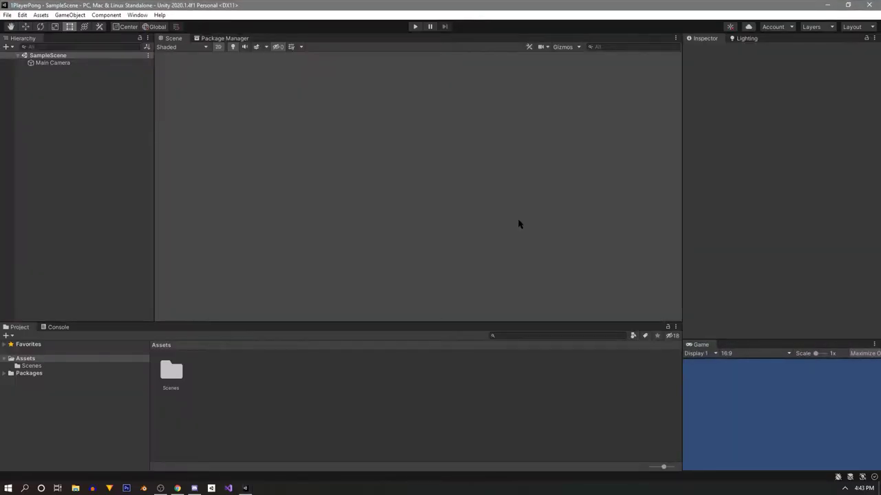
Step: Change the Main Camera's background from default blue to dark grey 313131
{"action": "left_click_drag", "start_coordinate": [431, 321], "coordinate": [431, 350]}
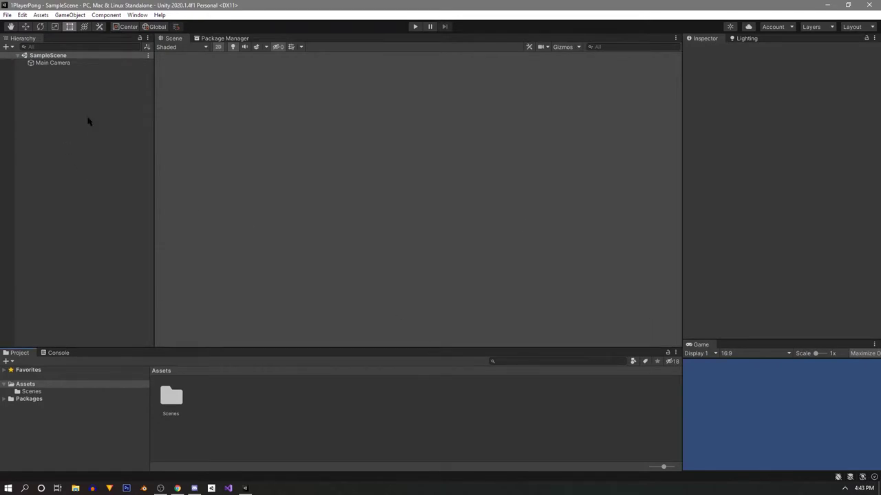
{"action": "left_click", "coordinate": [127, 63]}
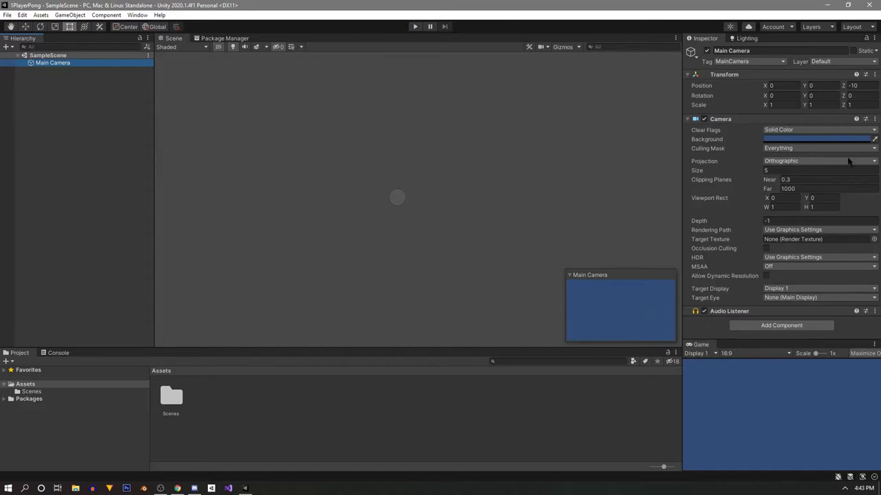
{"action": "left_click", "coordinate": [818, 139]}
{"action": "left_click", "coordinate": [787, 236]}
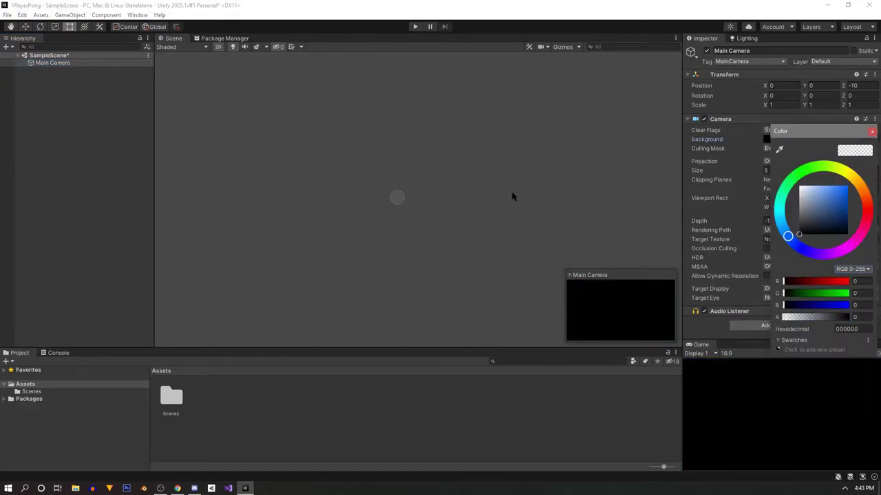
{"action": "left_click_drag", "start_coordinate": [821, 210], "coordinate": [771, 230]}
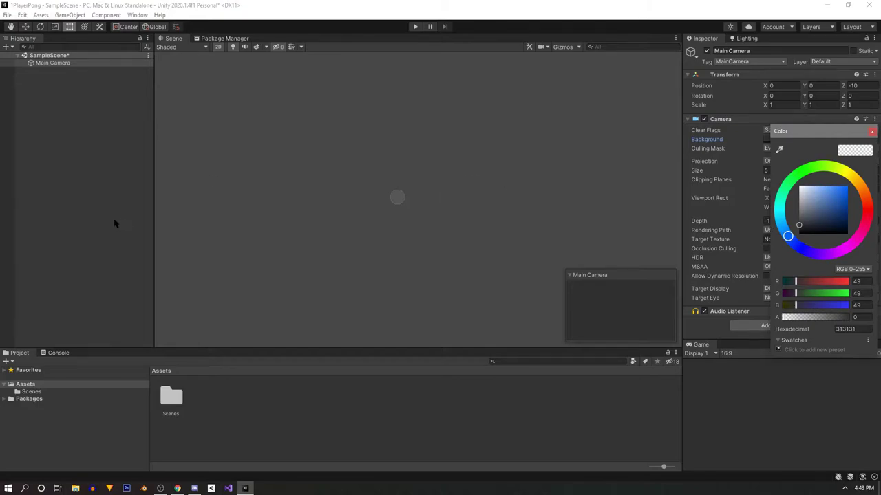
{"action": "left_click", "coordinate": [115, 222]}
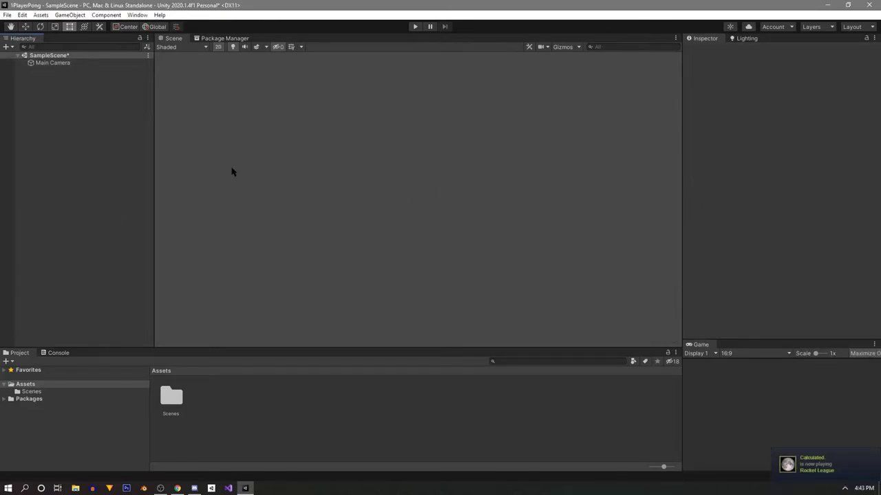
Step: Create an empty GameObject named PaddleRotator in the Hierarchy
{"action": "right_click", "coordinate": [63, 150]}
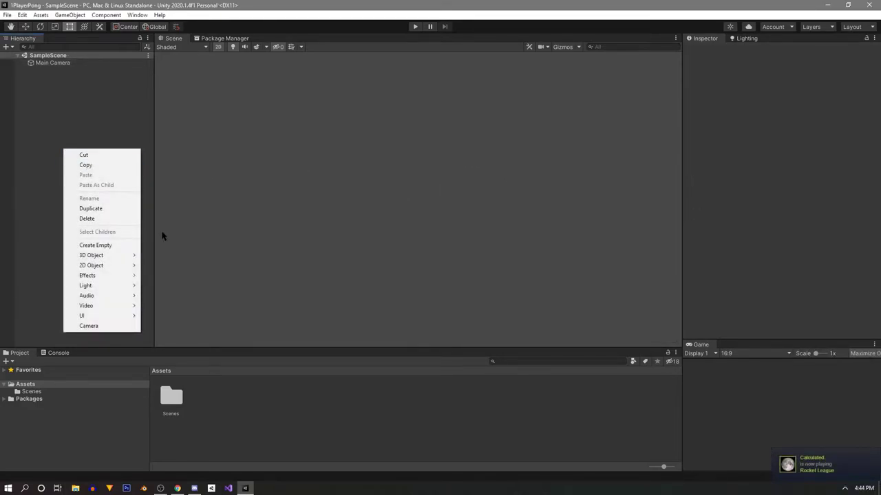
{"action": "left_click", "coordinate": [126, 247]}
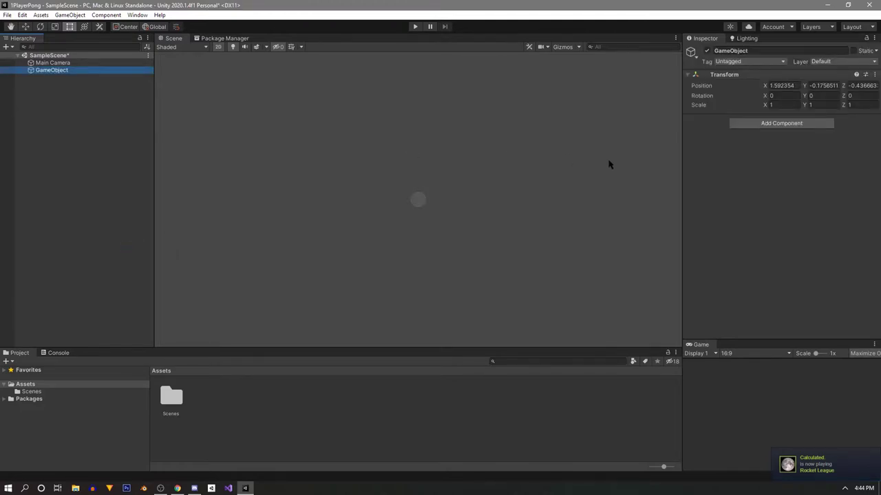
{"action": "left_click", "coordinate": [811, 51]}
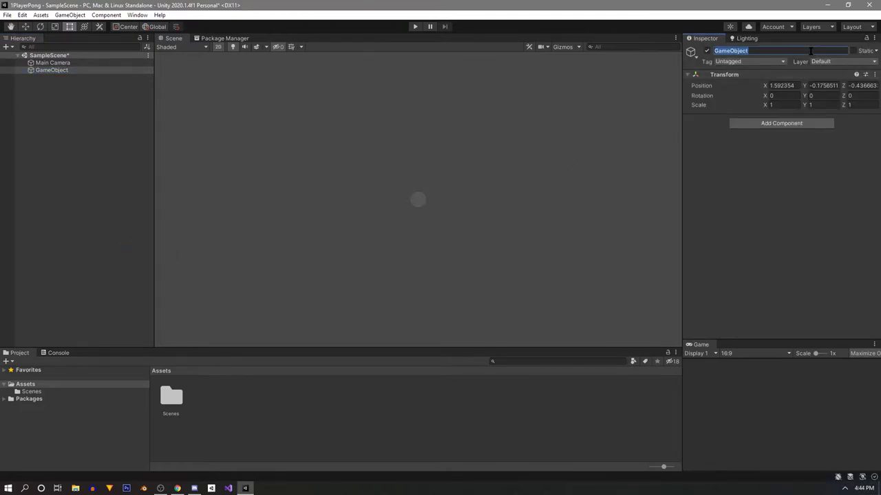
{"action": "type", "text": "PaddleRotator"}
{"action": "key", "text": "Return"}
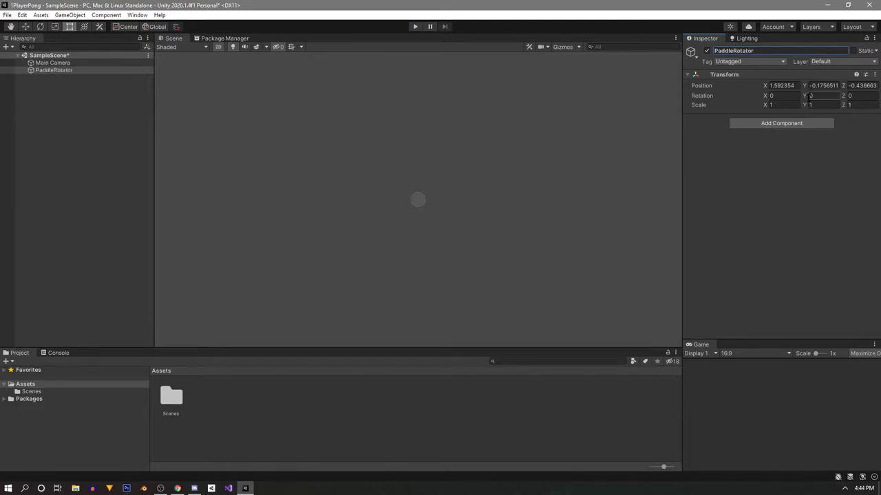
Step: Reset PaddleRotator's Transform so it sits at position 0, 0, 0
{"action": "left_click", "coordinate": [874, 75]}
{"action": "left_click", "coordinate": [827, 87]}
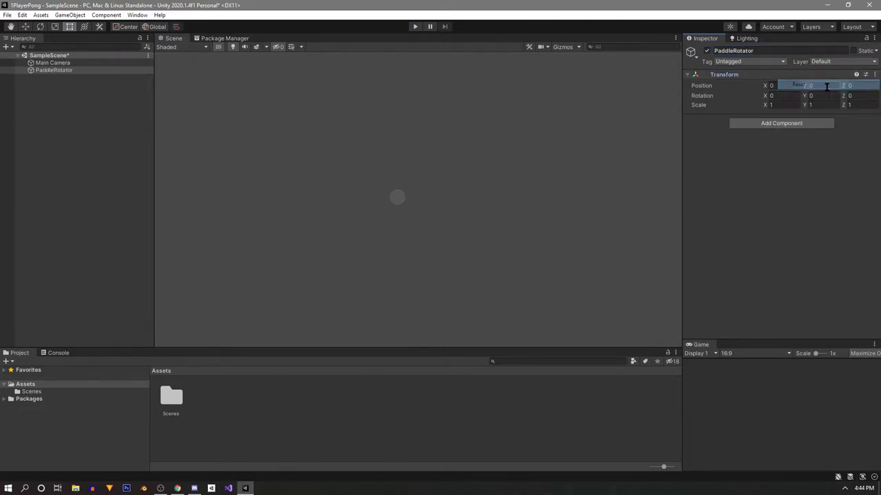
{"action": "left_click", "coordinate": [165, 150]}
{"action": "left_click", "coordinate": [54, 70]}
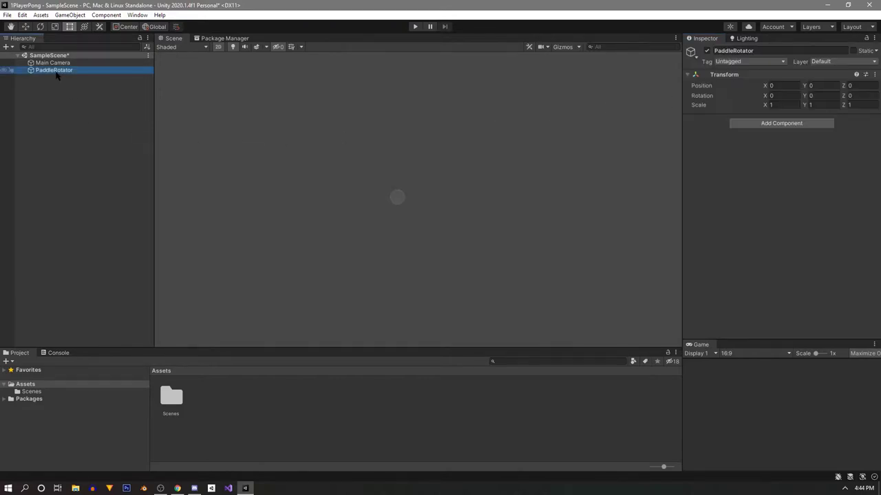
{"action": "right_click", "coordinate": [55, 71]}
Step: Add an imageless New Sprite as a child of PaddleRotator, then launch Photoshop
{"action": "mouse_move", "coordinate": [90, 189]}
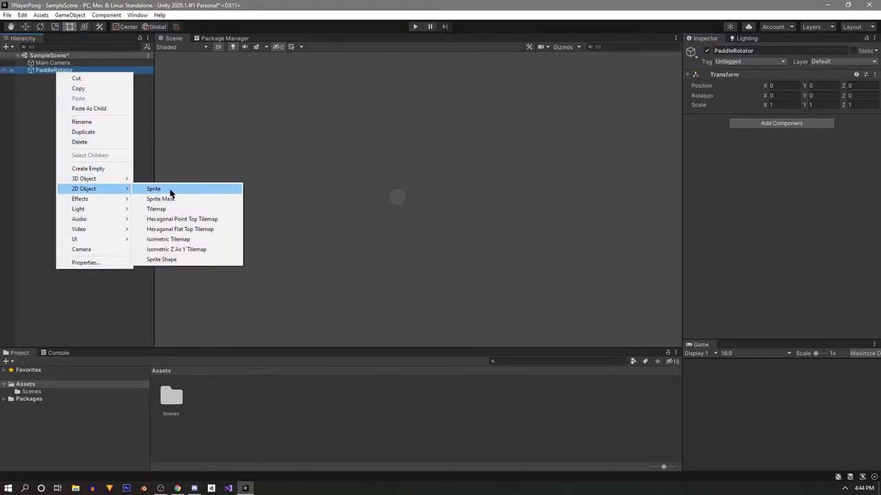
{"action": "left_click", "coordinate": [178, 195]}
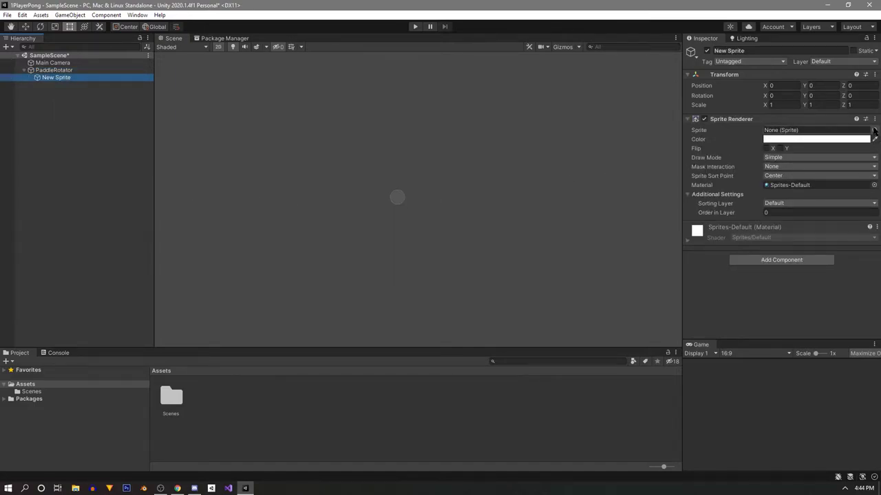
{"action": "left_click", "coordinate": [873, 130]}
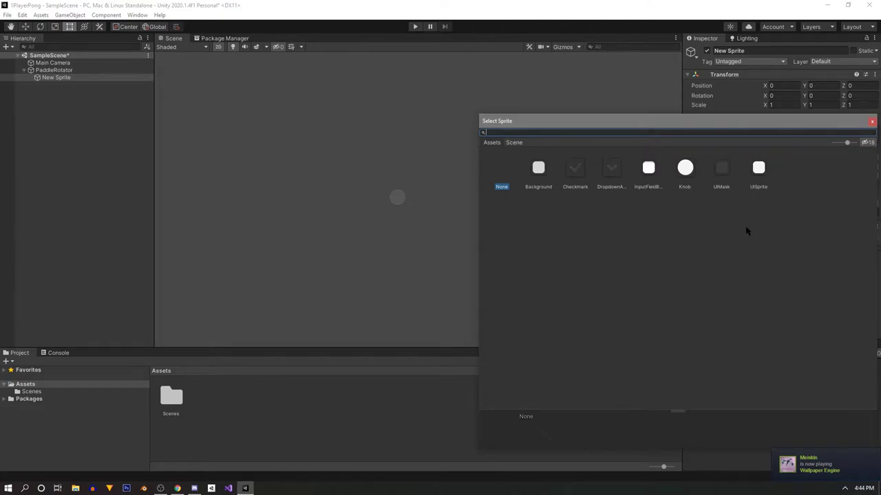
{"action": "left_click", "coordinate": [868, 122]}
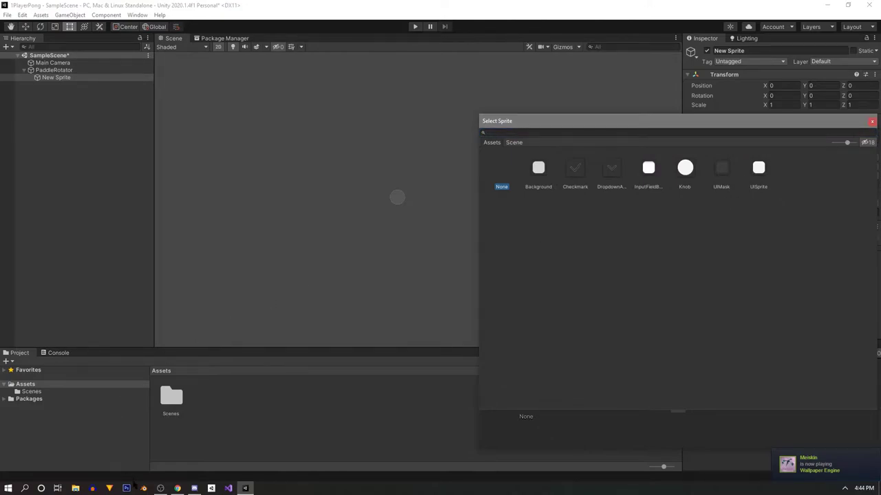
{"action": "left_click", "coordinate": [135, 486]}
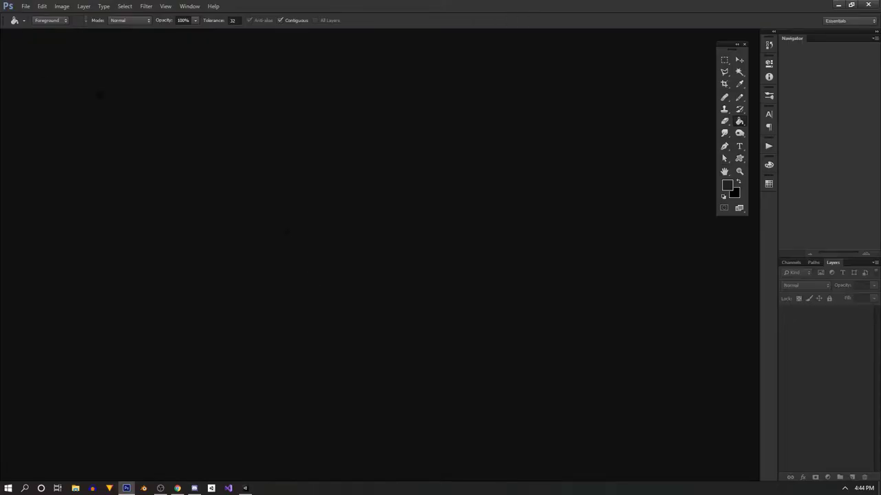
Step: Create a new white Photoshop document 2 × 2 pixels in size
{"action": "left_click", "coordinate": [25, 6]}
{"action": "left_click", "coordinate": [31, 15]}
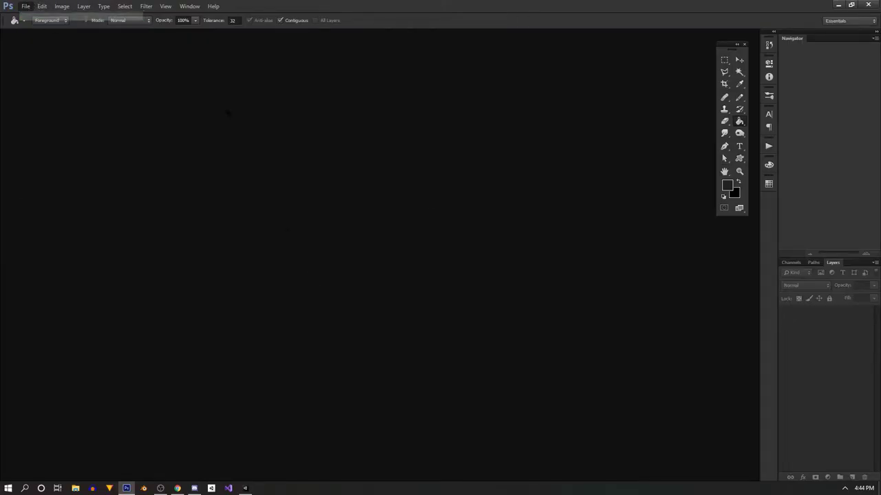
{"action": "left_click", "coordinate": [301, 119]}
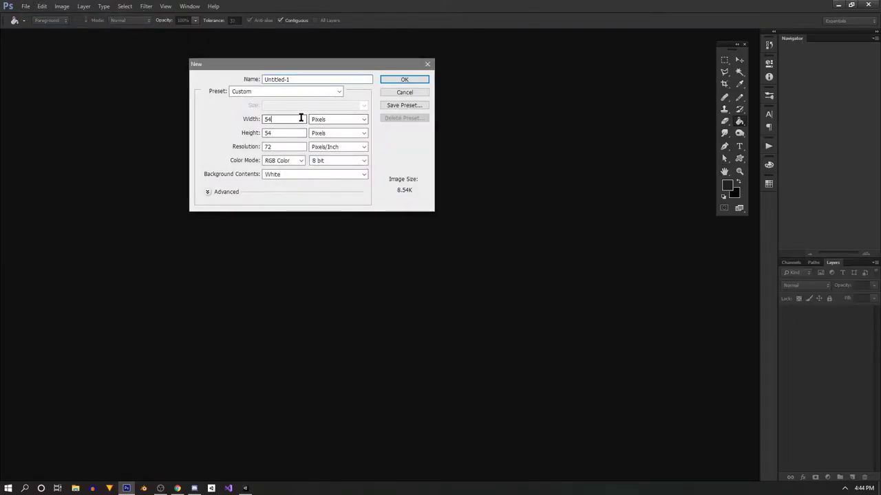
{"action": "double_click", "coordinate": [281, 119]}
{"action": "type", "text": "2"}
{"action": "key", "text": "Tab"}
{"action": "type", "text": "2"}
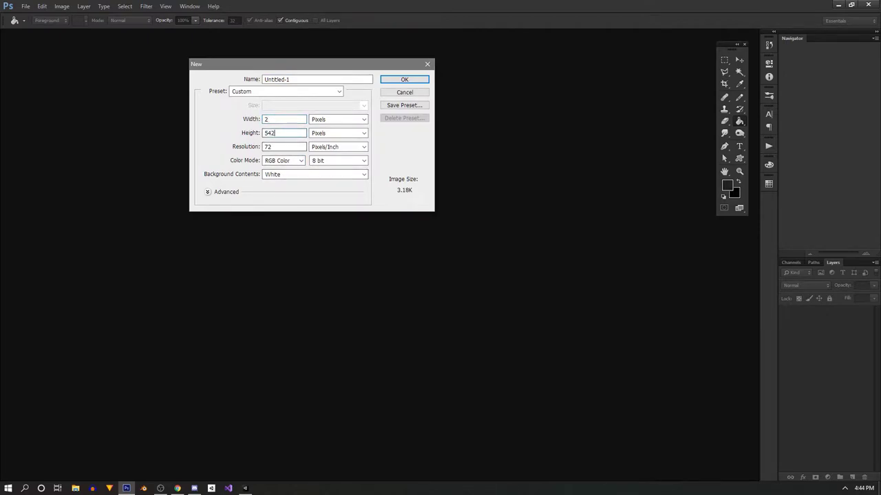
{"action": "left_click", "coordinate": [413, 79]}
Step: Zoom the canvas to 3200% and open Save for Web with the PNG-24 preset
{"action": "key", "text": "z"}
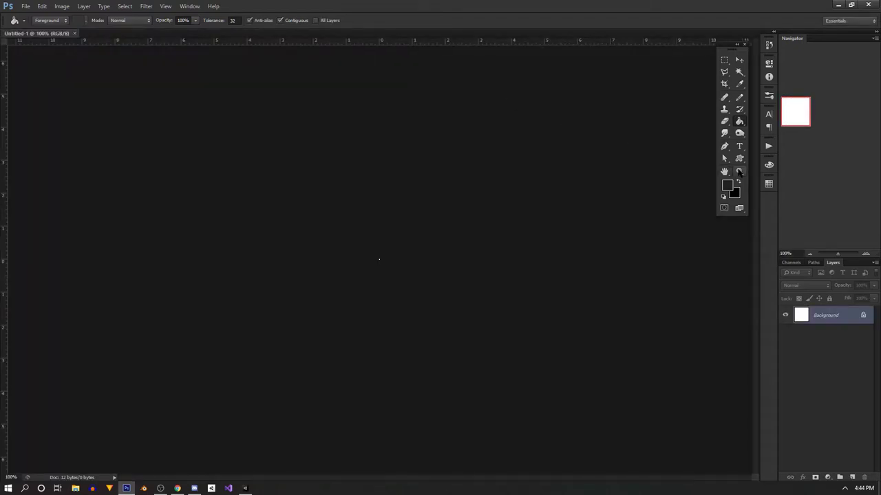
{"action": "left_click_drag", "start_coordinate": [382, 283], "coordinate": [501, 324]}
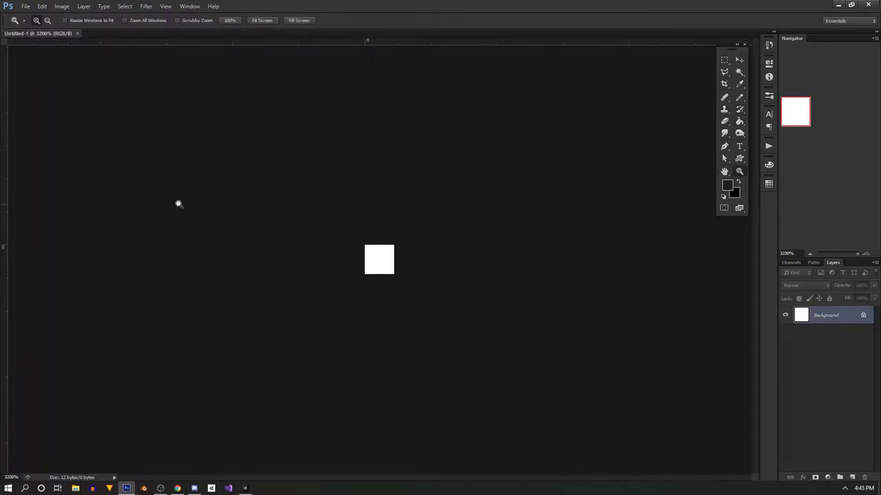
{"action": "left_click", "coordinate": [26, 7]}
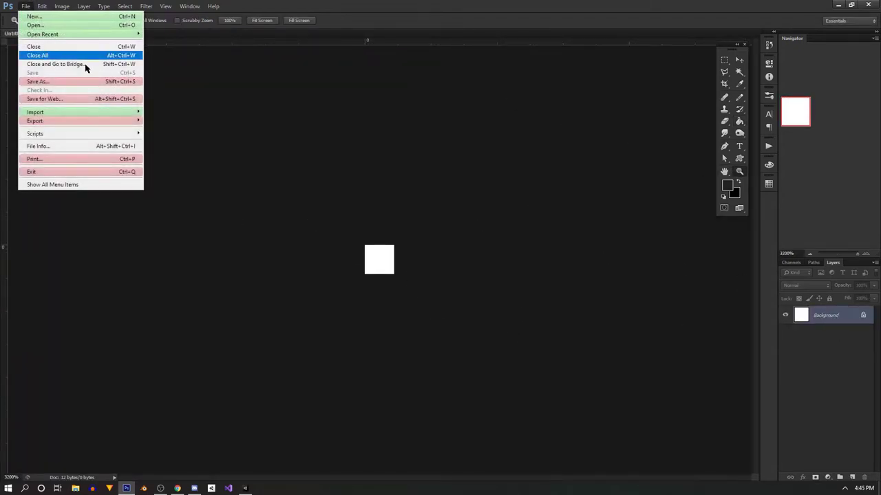
{"action": "left_click", "coordinate": [65, 98]}
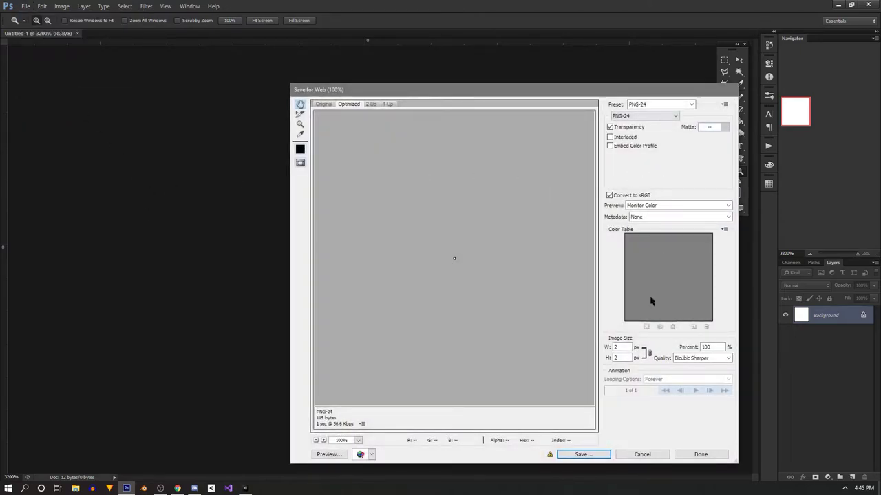
Step: Save the PNG-24 export, browsing on drive F: to the 1PlayerPong project's Assets folder
{"action": "left_click", "coordinate": [582, 455]}
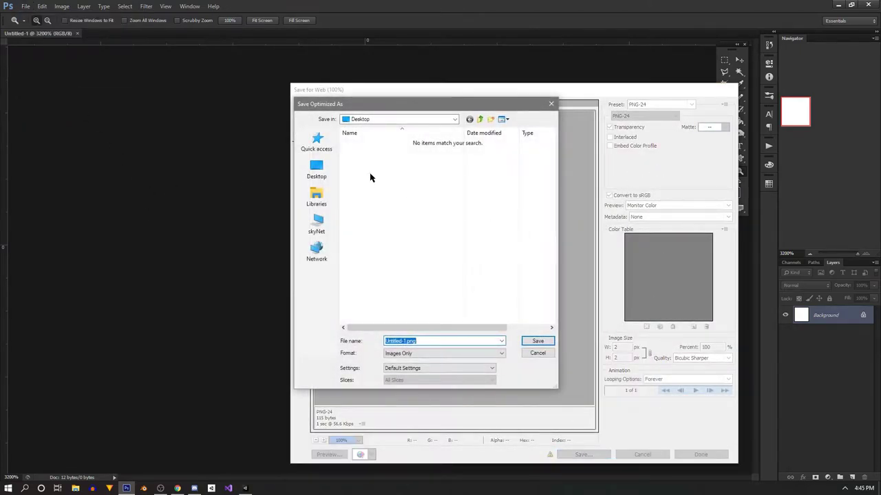
{"action": "left_click", "coordinate": [323, 234]}
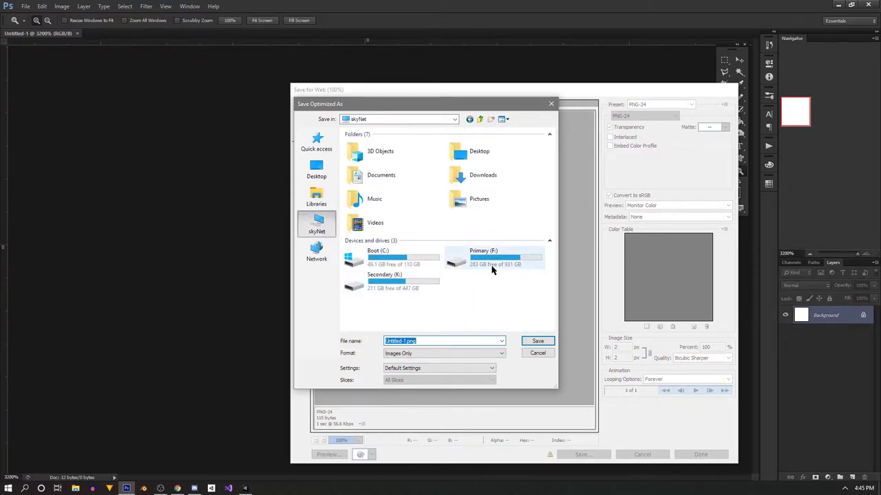
{"action": "double_click", "coordinate": [521, 258]}
{"action": "double_click", "coordinate": [370, 183]}
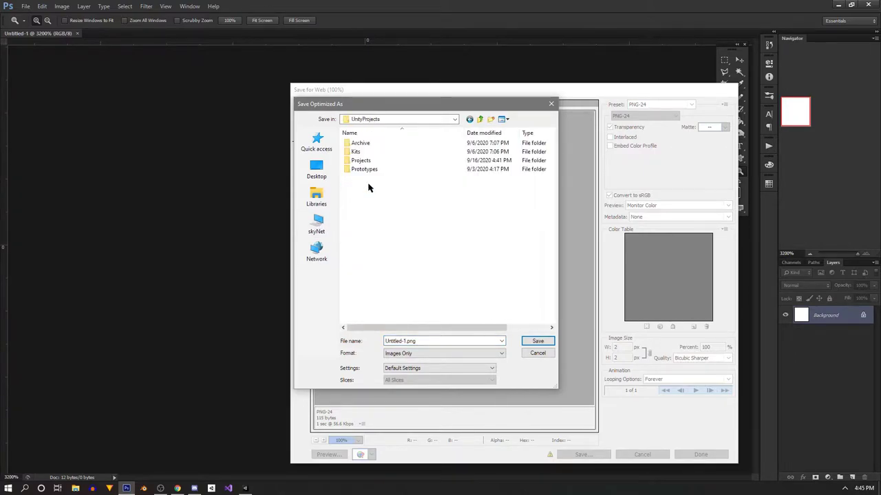
{"action": "double_click", "coordinate": [361, 161]}
{"action": "double_click", "coordinate": [367, 143]}
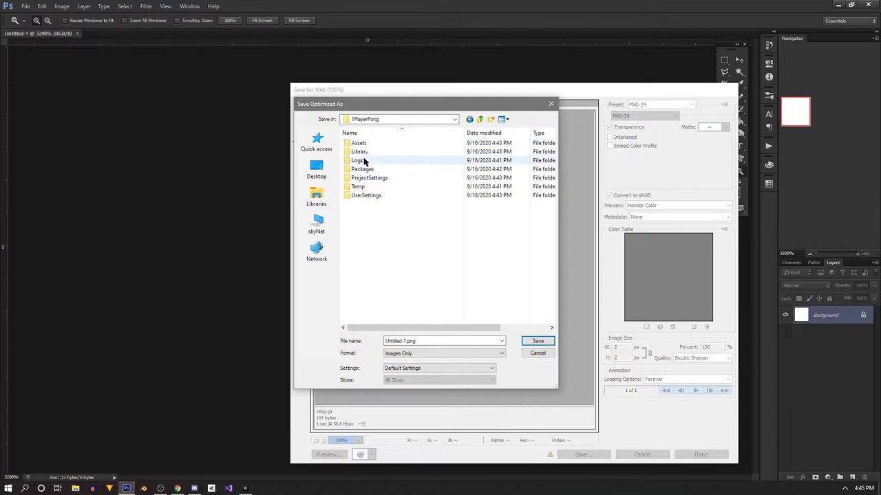
{"action": "double_click", "coordinate": [362, 144]}
Step: Create a Sprites folder inside Assets and save the image there as pixelsprite
{"action": "right_click", "coordinate": [403, 172]}
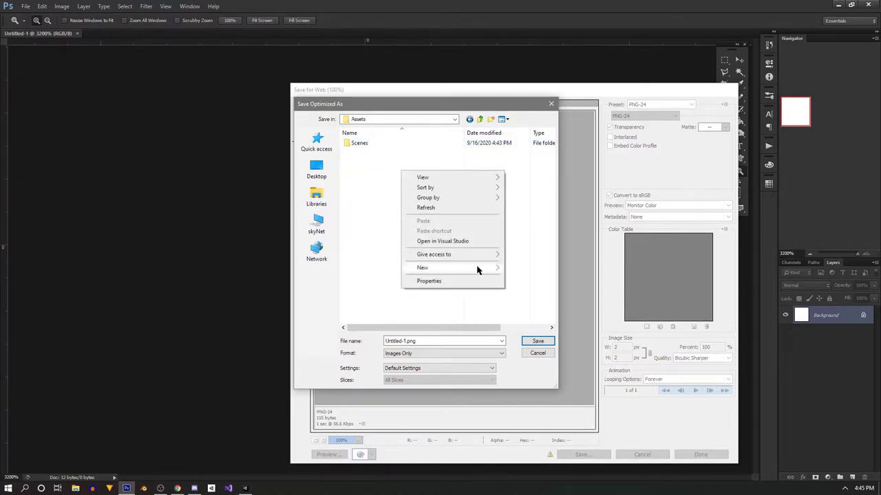
{"action": "mouse_move", "coordinate": [477, 270]}
{"action": "left_click", "coordinate": [540, 269]}
{"action": "type", "text": "S"}
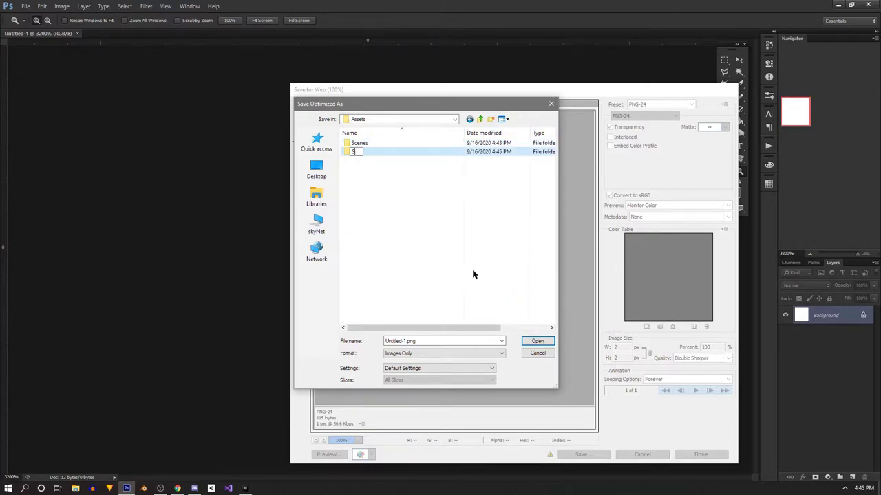
{"action": "type", "text": "prites"}
{"action": "key", "text": "Return"}
{"action": "double_click", "coordinate": [365, 153]}
{"action": "left_click", "coordinate": [427, 341]}
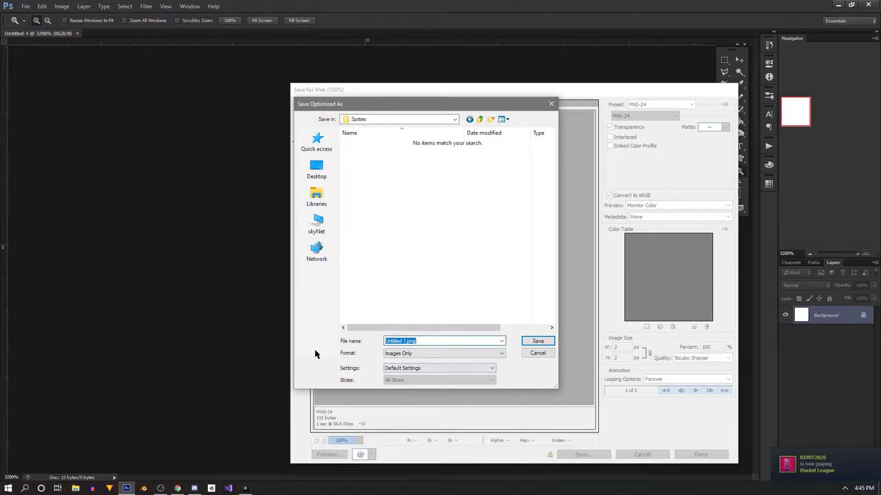
{"action": "type", "text": "pixelsprite"}
{"action": "key", "text": "Return"}
Step: Back in Unity, rename the New Sprite object to Paddle
{"action": "left_click", "coordinate": [836, 4]}
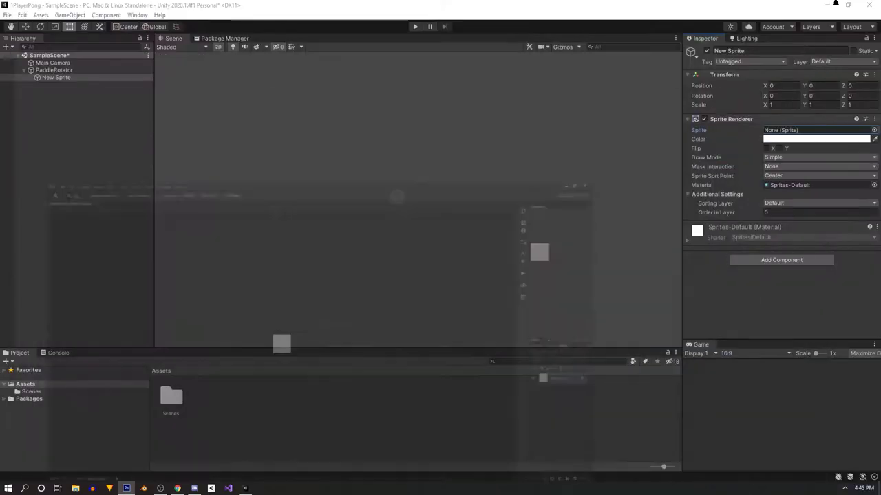
{"action": "double_click", "coordinate": [206, 398]}
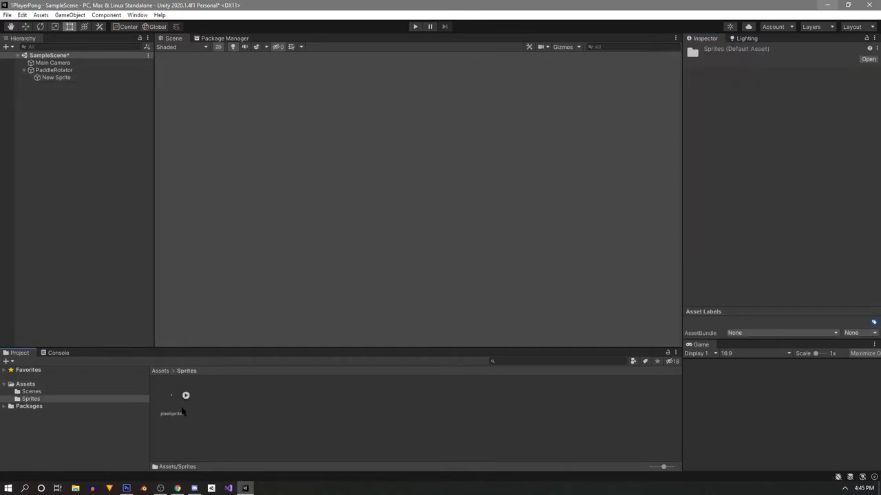
{"action": "left_click", "coordinate": [57, 78]}
{"action": "left_click", "coordinate": [743, 52]}
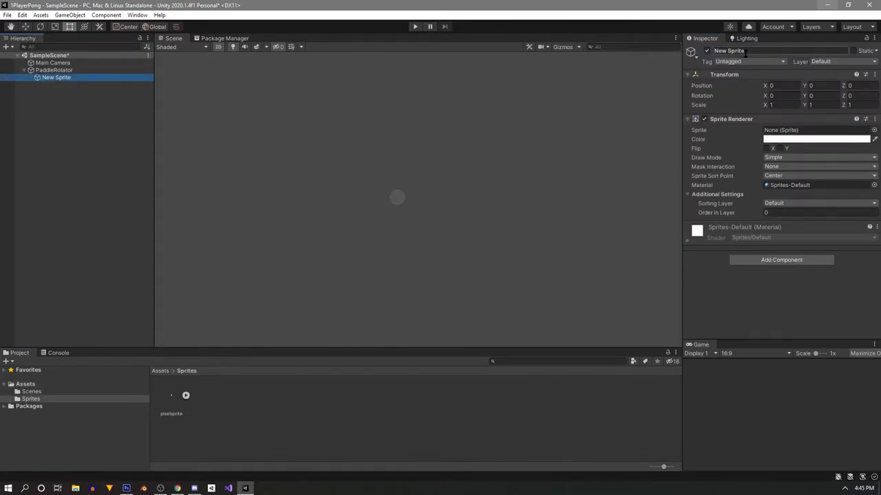
{"action": "type", "text": "Paddle"}
{"action": "key", "text": "Return"}
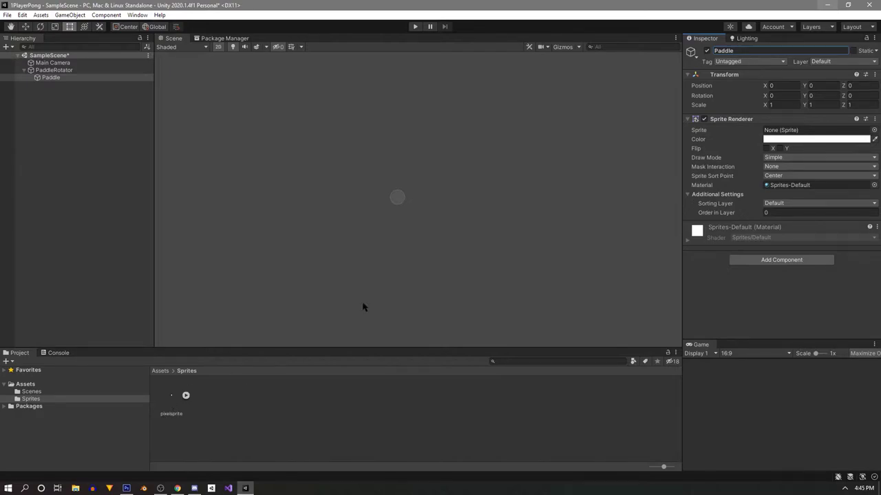
Step: Assign pixelsprite to the Paddle and stretch it into a wide white bar (about 81.7 × 16.4)
{"action": "left_click", "coordinate": [874, 130]}
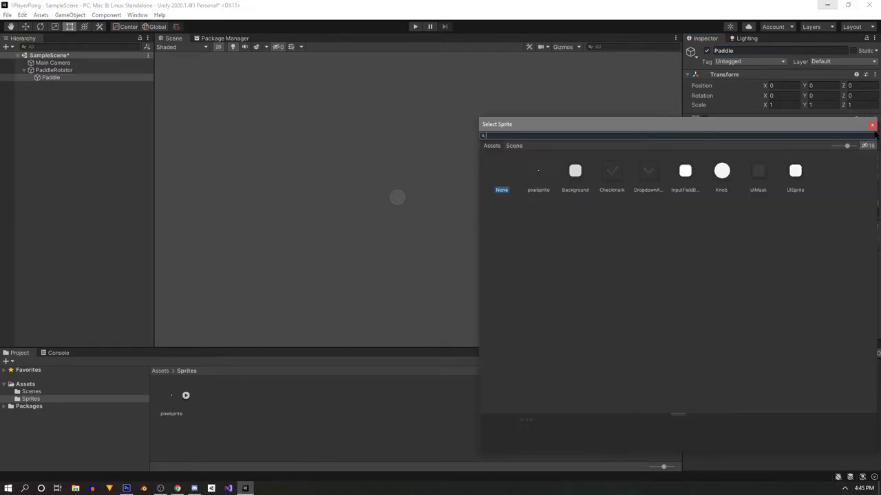
{"action": "double_click", "coordinate": [538, 174]}
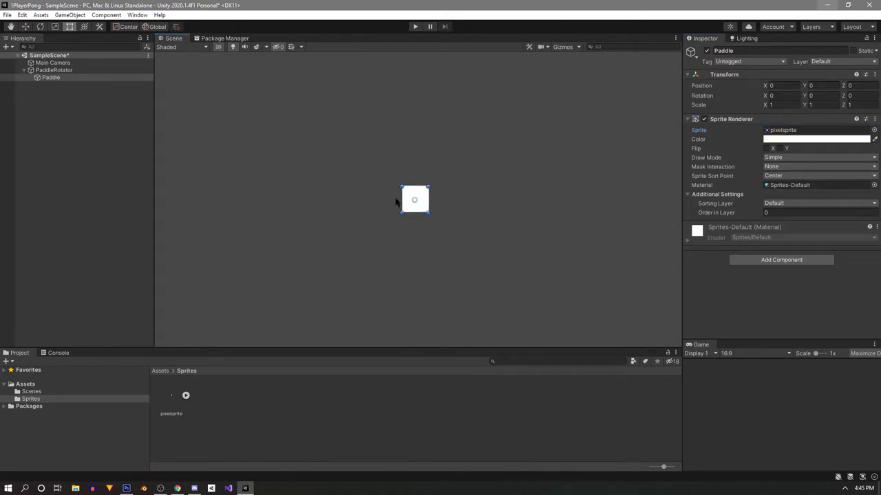
{"action": "left_click_drag", "start_coordinate": [431, 201], "coordinate": [737, 444], "text": "alt"}
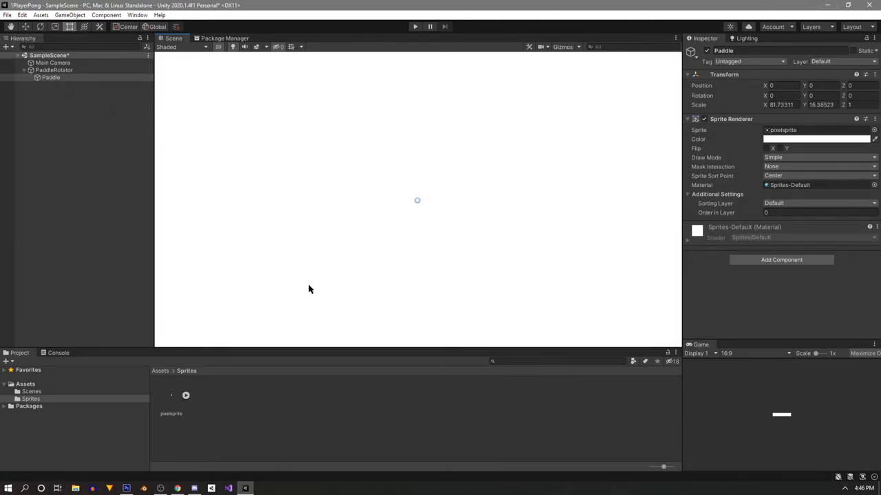
Step: Zoom out and re-centre the scene view on the paddle, switching to the Rect tool
{"action": "scroll", "coordinate": [435, 175], "scroll_direction": "down", "scroll_amount": 5}
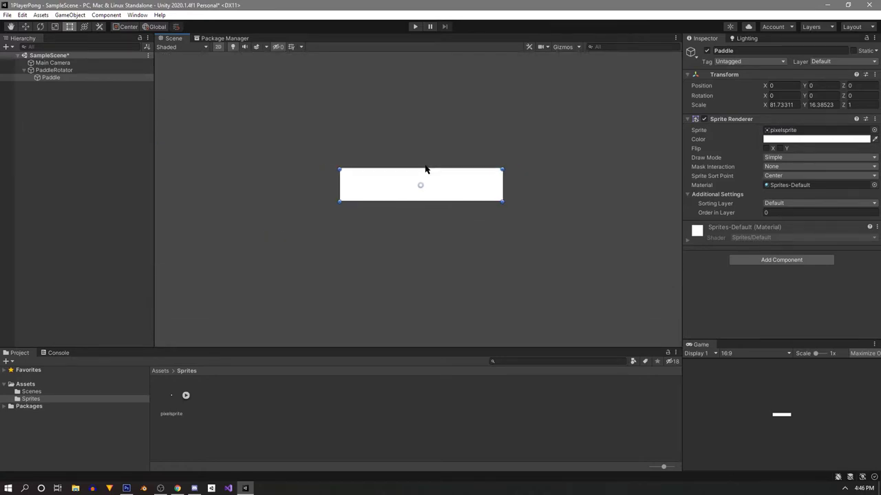
{"action": "scroll", "coordinate": [425, 169], "scroll_direction": "down", "scroll_amount": 5}
{"action": "middle_click_drag", "start_coordinate": [448, 145], "coordinate": [456, 223]}
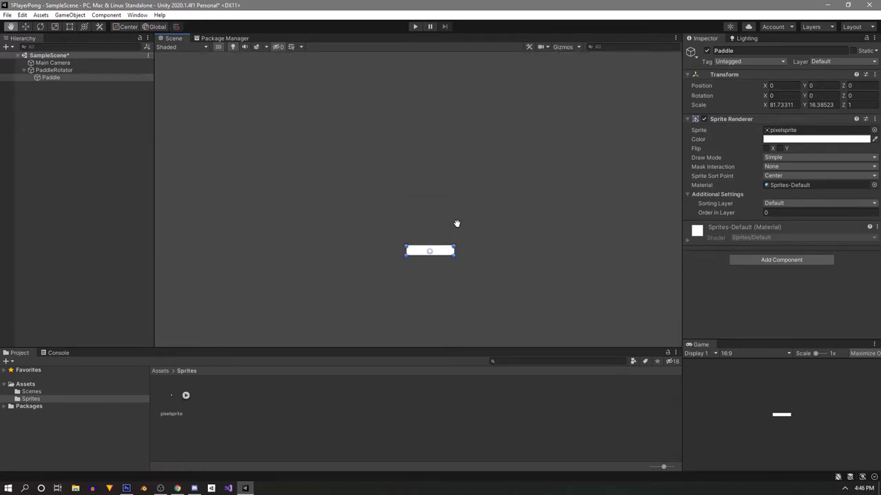
{"action": "key", "text": "t"}
Step: Frame the Main Camera so its size-5 view bounds surround the paddle
{"action": "left_click", "coordinate": [52, 62]}
{"action": "scroll", "coordinate": [365, 186], "scroll_direction": "down", "scroll_amount": 2}
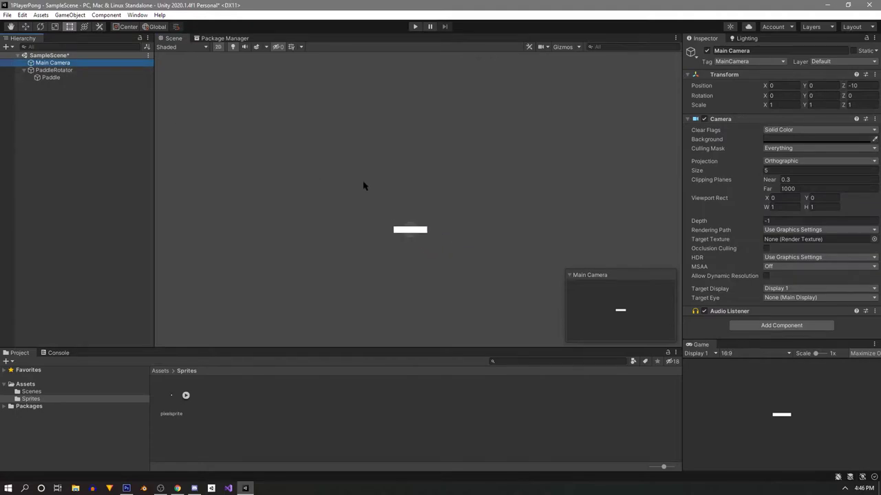
{"action": "scroll", "coordinate": [430, 163], "scroll_direction": "down", "scroll_amount": 3}
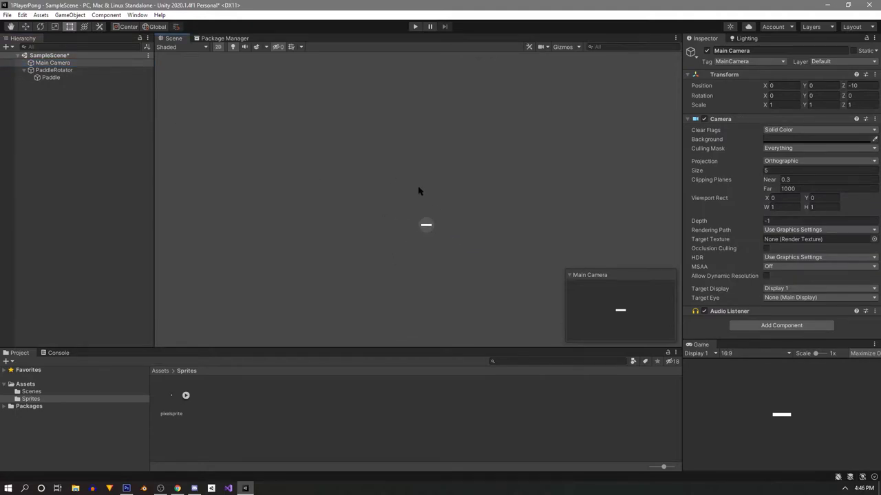
{"action": "scroll", "coordinate": [436, 212], "scroll_direction": "down", "scroll_amount": 3}
{"action": "key", "text": "f"}
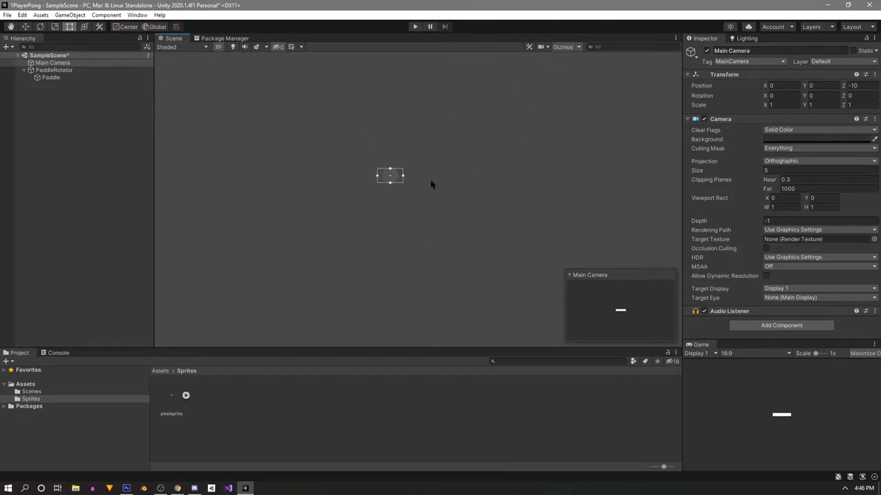
{"action": "scroll", "coordinate": [319, 188], "scroll_direction": "up", "scroll_amount": 5}
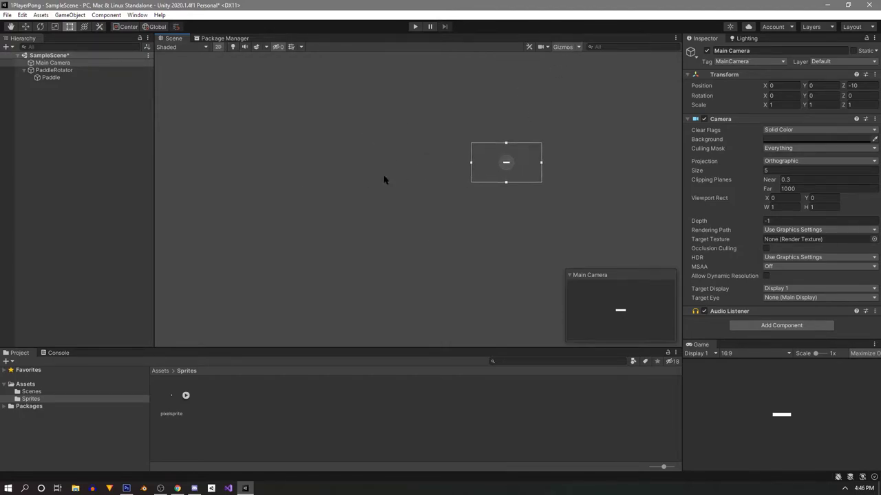
{"action": "scroll", "coordinate": [346, 194], "scroll_direction": "up", "scroll_amount": 3}
{"action": "middle_click_drag", "start_coordinate": [448, 185], "coordinate": [275, 189]}
{"action": "scroll", "coordinate": [392, 196], "scroll_direction": "up", "scroll_amount": 3}
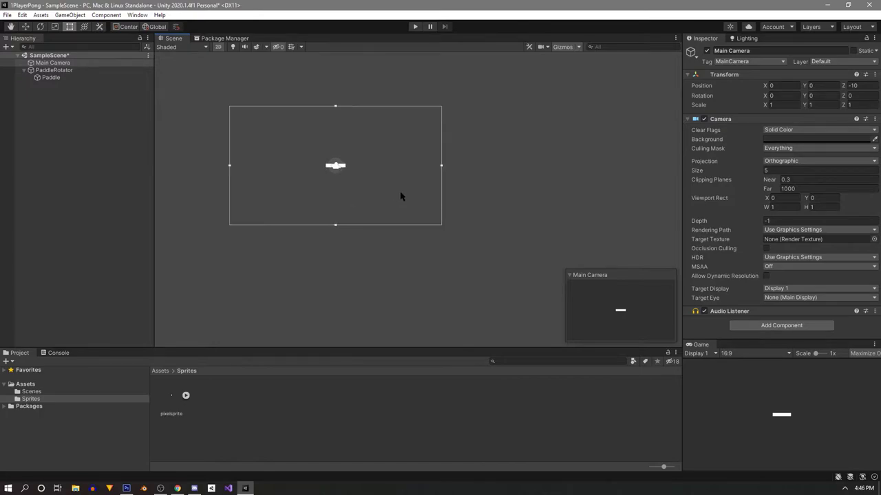
{"action": "scroll", "coordinate": [400, 197], "scroll_direction": "up", "scroll_amount": 2}
{"action": "middle_click_drag", "start_coordinate": [391, 195], "coordinate": [432, 208]}
{"action": "scroll", "coordinate": [452, 206], "scroll_direction": "up", "scroll_amount": 2}
{"action": "scroll", "coordinate": [409, 201], "scroll_direction": "down", "scroll_amount": 1}
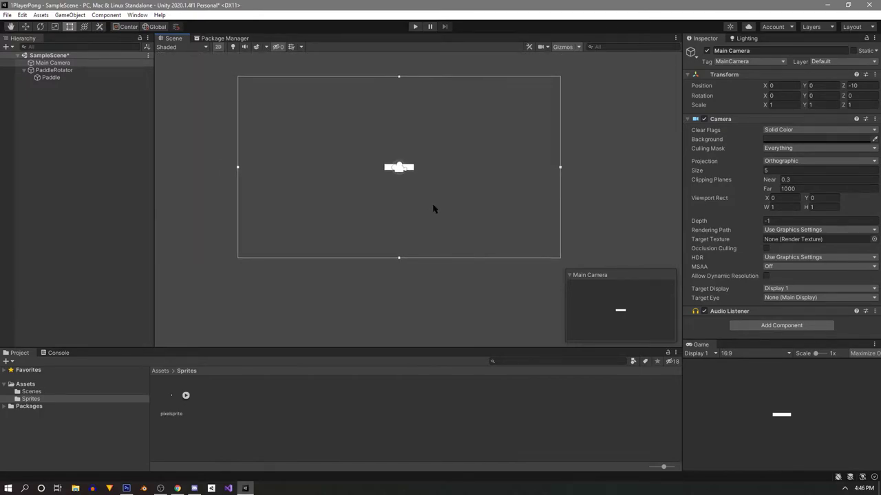
Step: Create an empty GameObject named ScreenBoundaries in the Hierarchy
{"action": "left_click", "coordinate": [98, 161]}
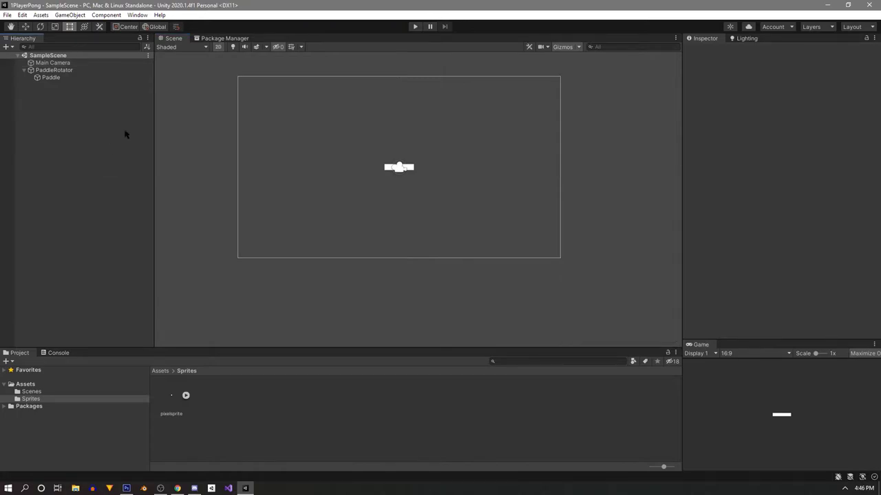
{"action": "right_click", "coordinate": [86, 140]}
{"action": "left_click", "coordinate": [121, 236]}
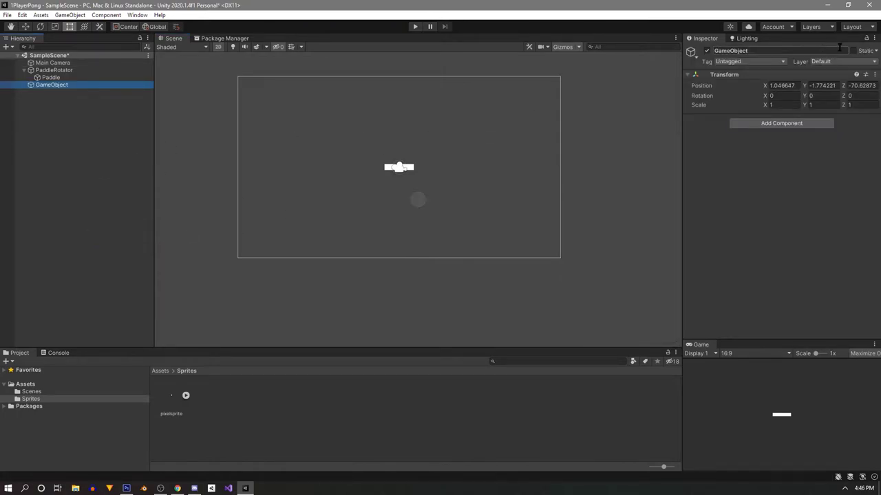
{"action": "left_click", "coordinate": [813, 52]}
{"action": "type", "text": "ScreenBounda"}
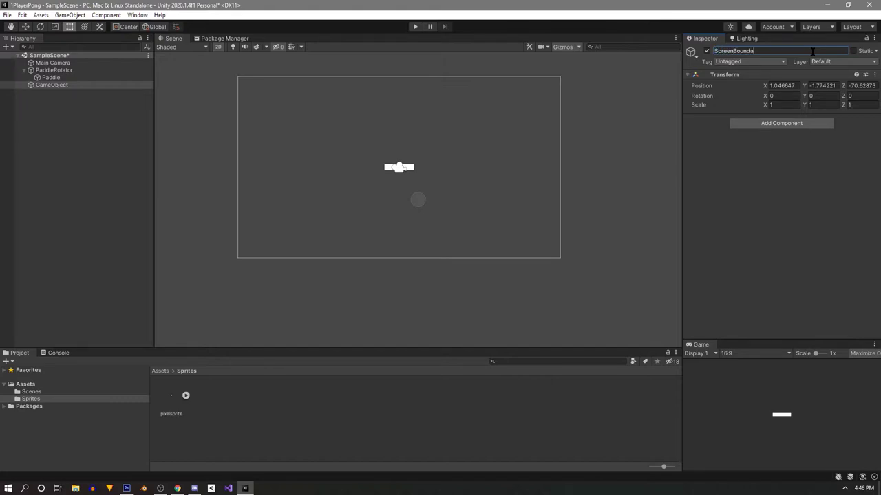
{"action": "type", "text": "ries"}
{"action": "key", "text": "Return"}
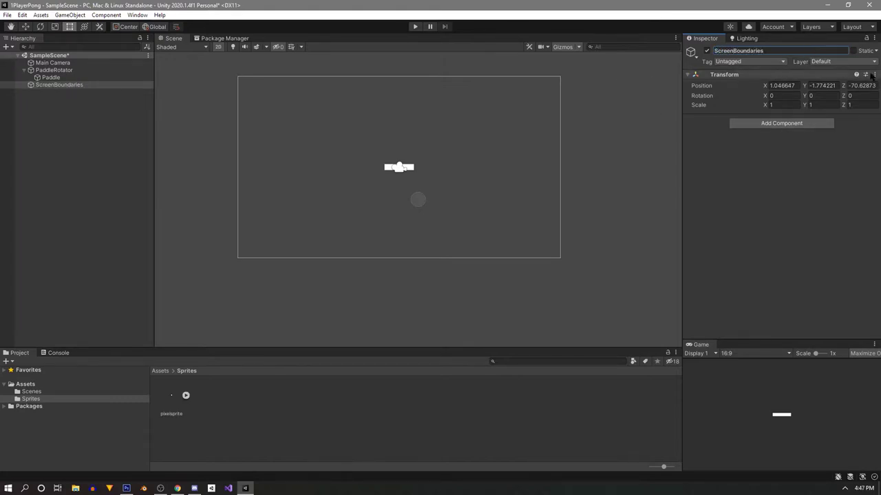
Step: Reset ScreenBoundaries' Transform so it sits at position 0, 0, 0
{"action": "left_click", "coordinate": [873, 75]}
{"action": "left_click", "coordinate": [797, 85]}
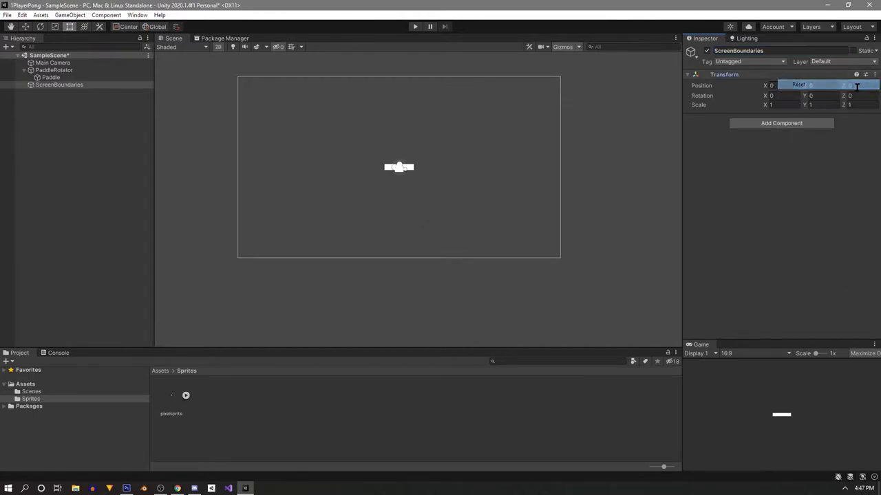
{"action": "left_click", "coordinate": [78, 107]}
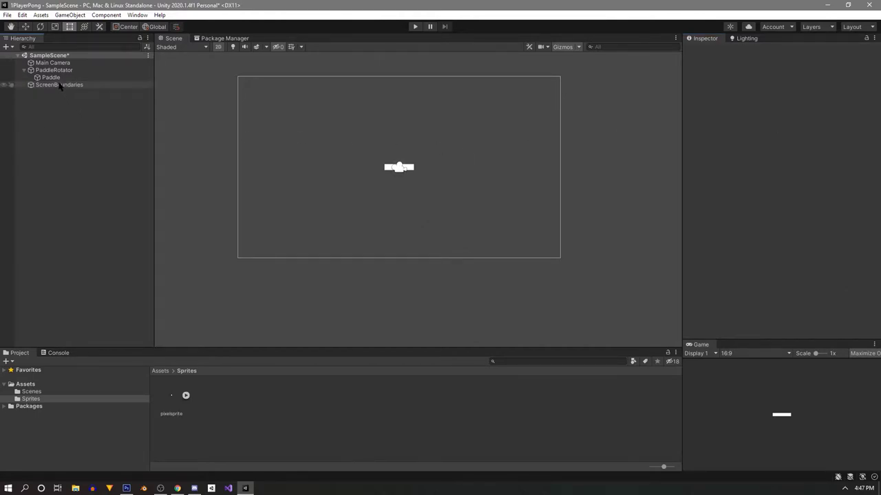
{"action": "left_click", "coordinate": [59, 85]}
Step: Add a New Sprite under ScreenBoundaries and give it the pixelsprite image
{"action": "right_click", "coordinate": [59, 85]}
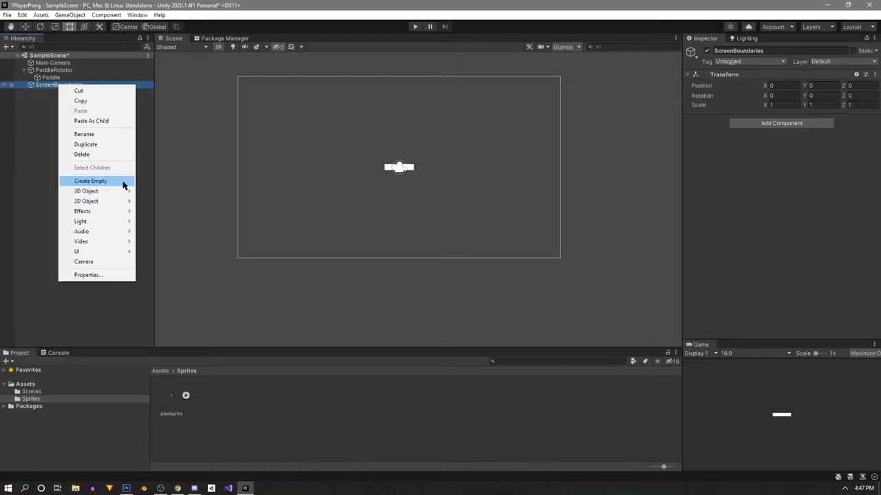
{"action": "mouse_move", "coordinate": [117, 200]}
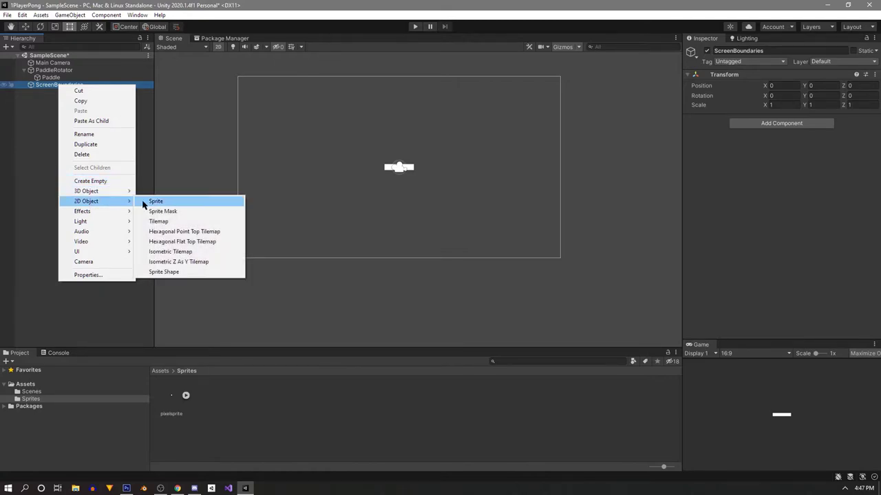
{"action": "left_click", "coordinate": [172, 202]}
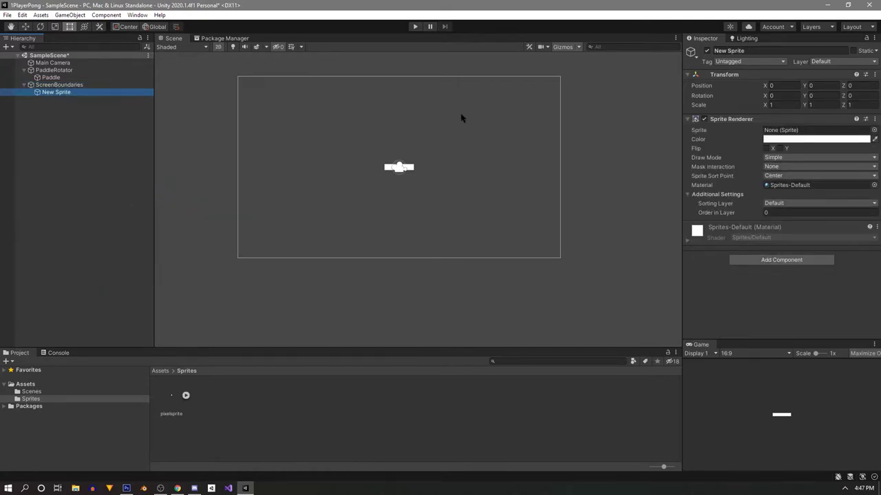
{"action": "left_click_drag", "start_coordinate": [185, 395], "coordinate": [791, 131]}
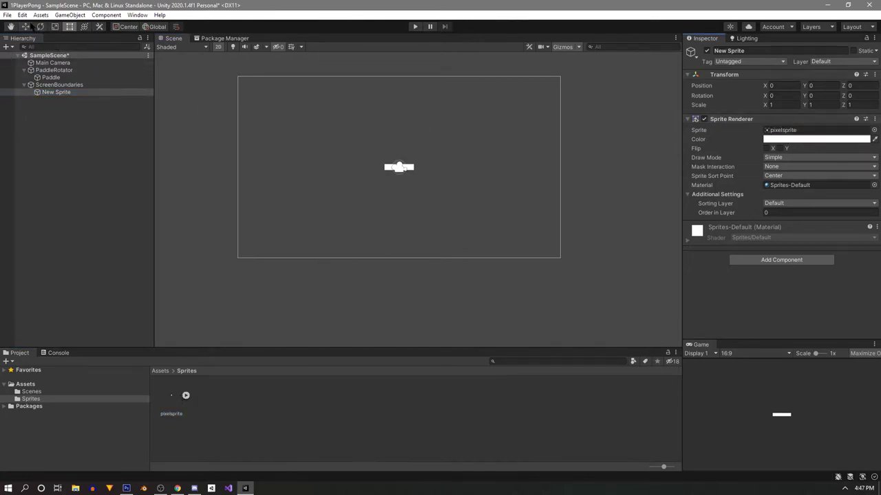
Step: Place the new sprite at Position X -9, the camera view's left edge
{"action": "key", "text": "w"}
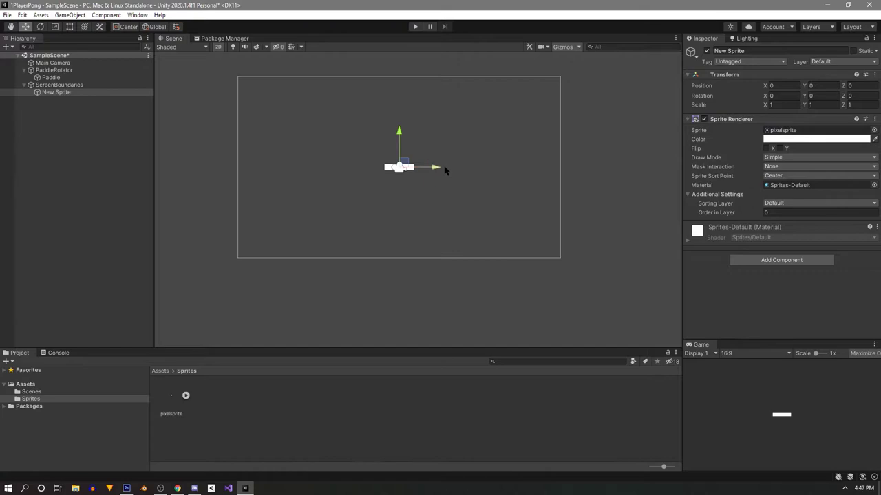
{"action": "left_click_drag", "start_coordinate": [440, 167], "coordinate": [279, 168]}
{"action": "left_click", "coordinate": [778, 86]}
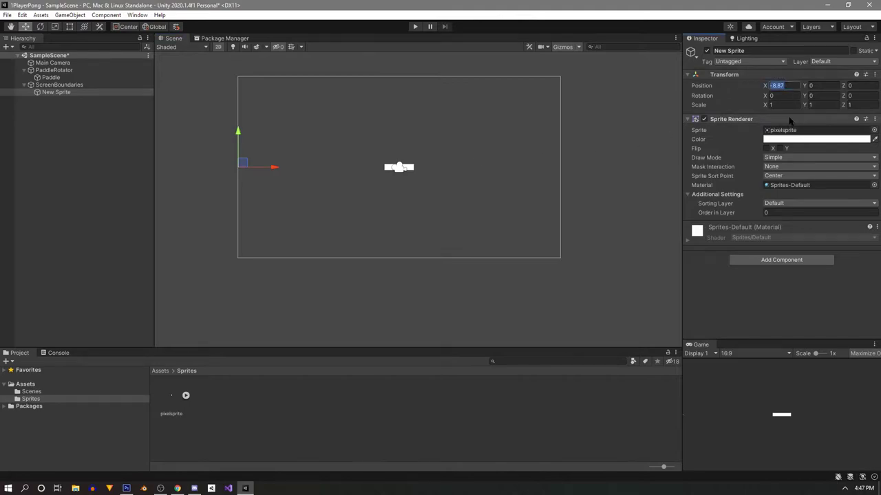
{"action": "type", "text": "-9"}
{"action": "key", "text": "BackSpace"}
{"action": "type", "text": "8"}
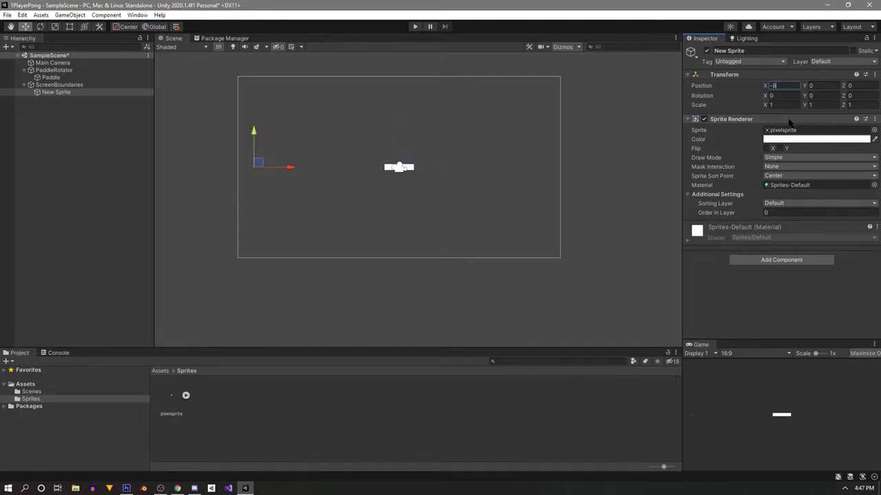
{"action": "type", "text": ".5"}
{"action": "key", "text": "BackSpace"}
{"action": "key", "text": "BackSpace"}
{"action": "key", "text": "BackSpace"}
{"action": "type", "text": "9"}
Step: Frame the New Sprite and narrow it into a thin bar with the Rect tool
{"action": "key", "text": "f"}
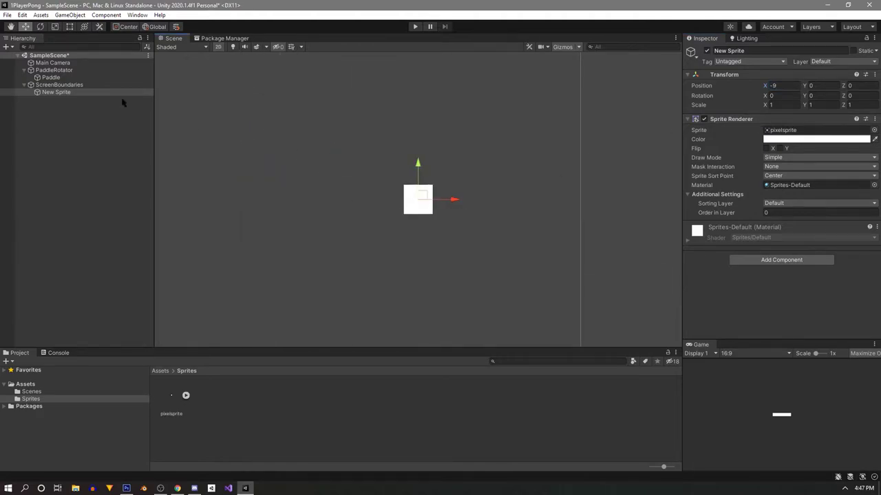
{"action": "left_click", "coordinate": [70, 26]}
{"action": "left_click_drag", "start_coordinate": [430, 203], "coordinate": [630, 204]}
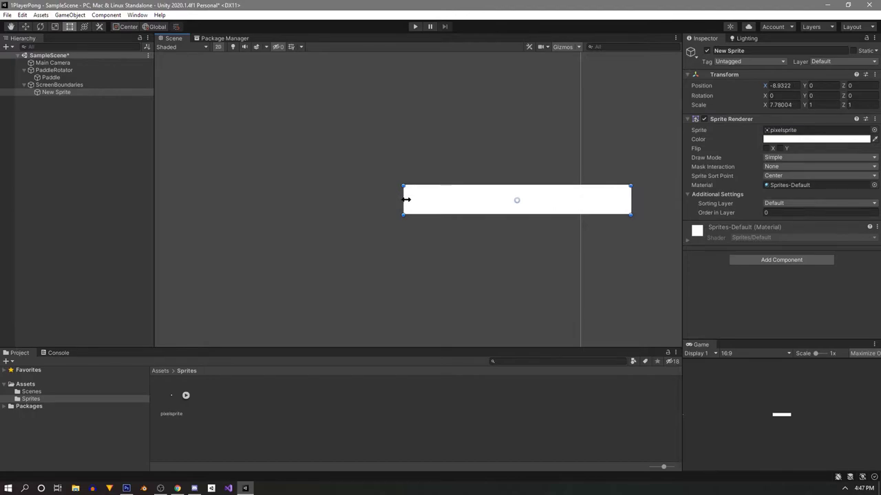
{"action": "left_click_drag", "start_coordinate": [406, 200], "coordinate": [570, 75]}
{"action": "scroll", "coordinate": [509, 198], "scroll_direction": "down", "scroll_amount": 2}
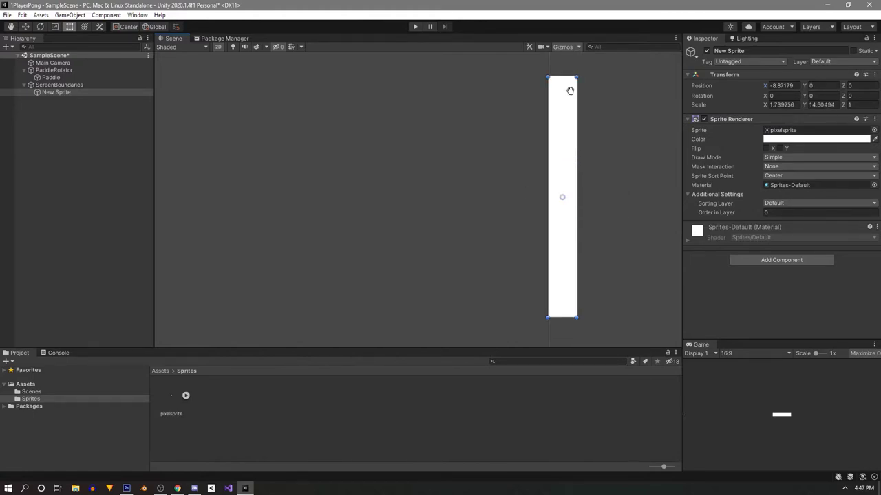
{"action": "scroll", "coordinate": [587, 153], "scroll_direction": "down", "scroll_amount": 2}
{"action": "scroll", "coordinate": [587, 153], "scroll_direction": "down", "scroll_amount": 1}
Step: Undo an accidental width change, then stretch the bar taller about its centre
{"action": "middle_click_drag", "start_coordinate": [610, 161], "coordinate": [384, 210]}
{"action": "scroll", "coordinate": [383, 210], "scroll_direction": "down", "scroll_amount": 3}
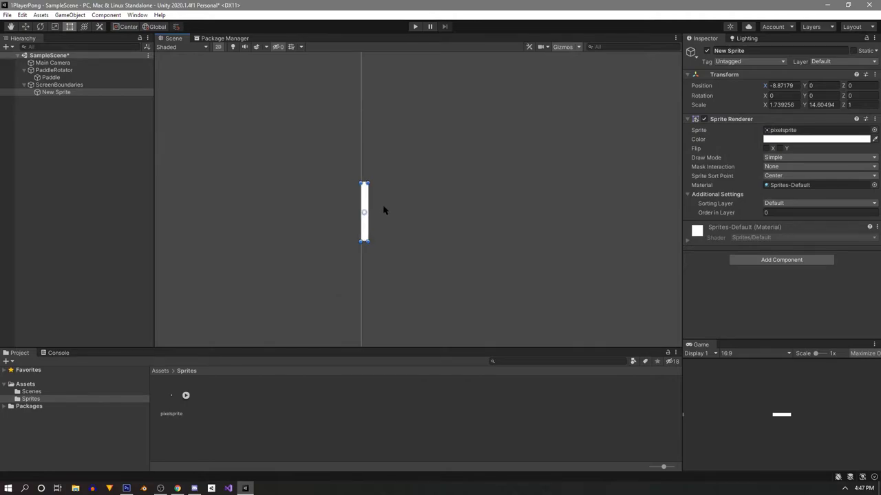
{"action": "middle_click_drag", "start_coordinate": [487, 188], "coordinate": [433, 218]}
{"action": "scroll", "coordinate": [427, 249], "scroll_direction": "down", "scroll_amount": 5}
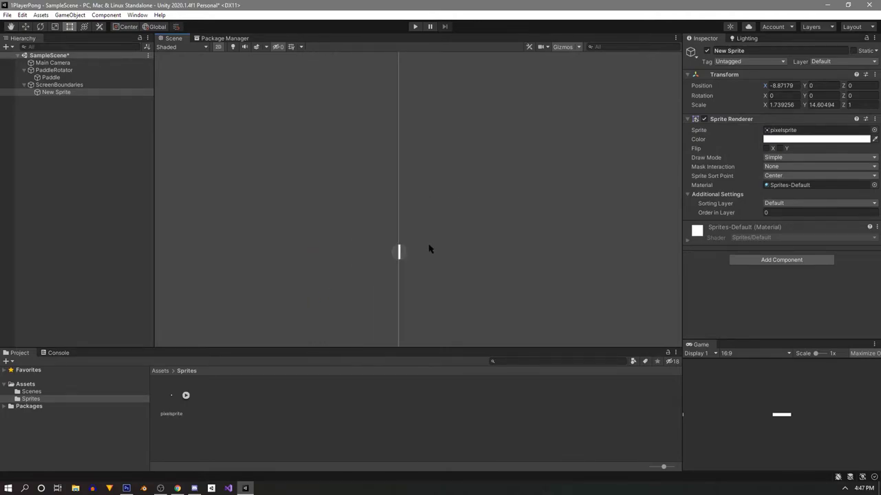
{"action": "scroll", "coordinate": [425, 248], "scroll_direction": "up", "scroll_amount": 4}
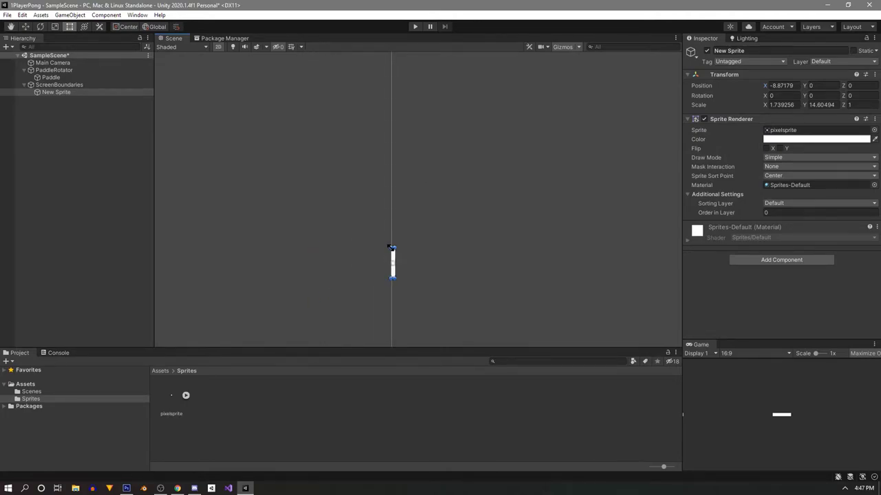
{"action": "mouse_move", "coordinate": [393, 245]}
{"action": "left_mouse_down"}
{"action": "mouse_move", "coordinate": [409, 236]}
{"action": "mouse_move", "coordinate": [401, 231]}
{"action": "left_mouse_up"}
{"action": "key", "text": "ctrl+z"}
{"action": "middle_click_drag", "start_coordinate": [401, 230], "coordinate": [359, 262]}
{"action": "left_click_drag", "start_coordinate": [357, 261], "coordinate": [367, 53], "text": "alt"}
Step: Stretch the bar further upward to a scale of about 7.6 × 527
{"action": "scroll", "coordinate": [399, 145], "scroll_direction": "down", "scroll_amount": 5}
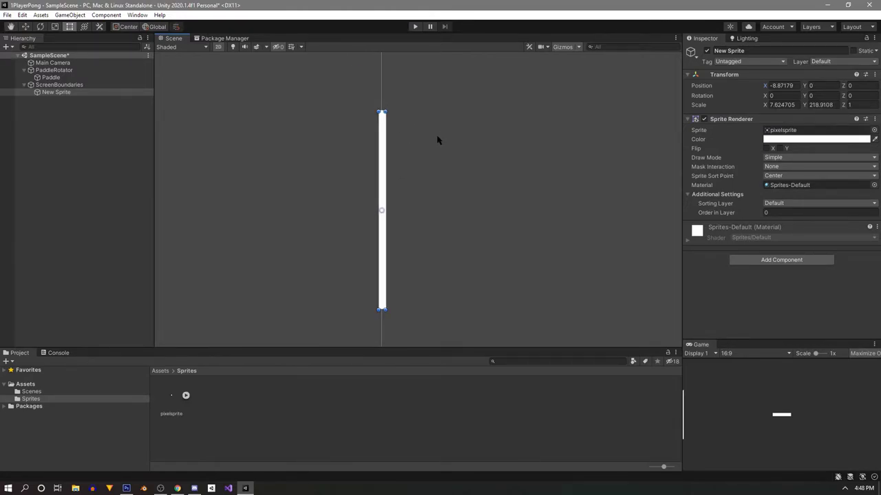
{"action": "middle_click_drag", "start_coordinate": [384, 103], "coordinate": [363, 214]}
{"action": "left_click_drag", "start_coordinate": [358, 221], "coordinate": [365, 80], "text": "alt"}
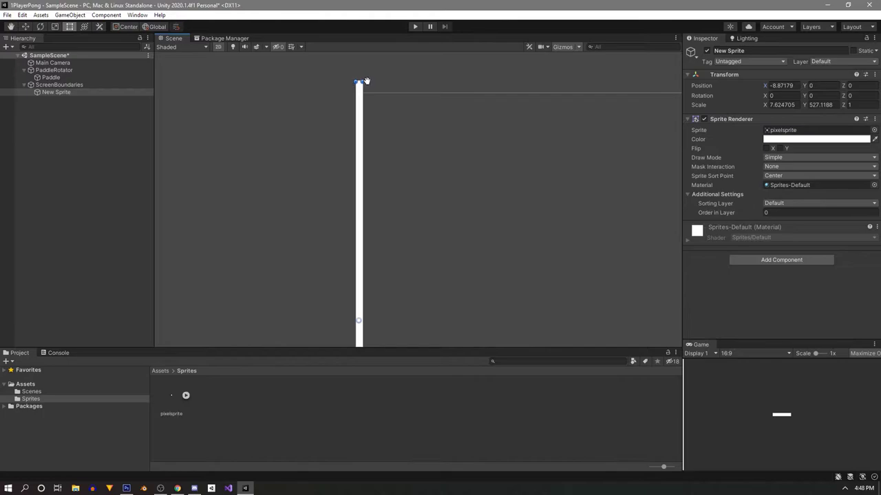
{"action": "left_click", "coordinate": [310, 147]}
{"action": "scroll", "coordinate": [405, 167], "scroll_direction": "down", "scroll_amount": 3}
{"action": "middle_click_drag", "start_coordinate": [448, 187], "coordinate": [411, 114]}
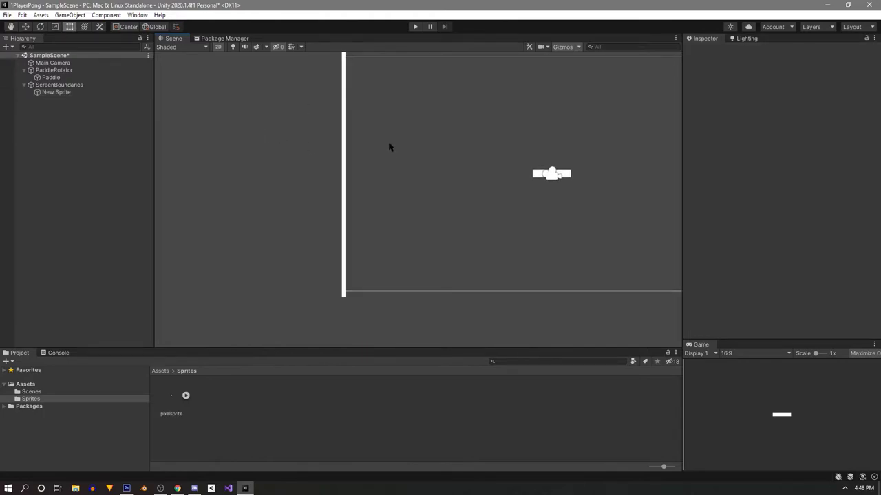
{"action": "scroll", "coordinate": [390, 148], "scroll_direction": "up", "scroll_amount": 1}
Step: Rename the New Sprite to LeftWall
{"action": "left_click", "coordinate": [334, 128]}
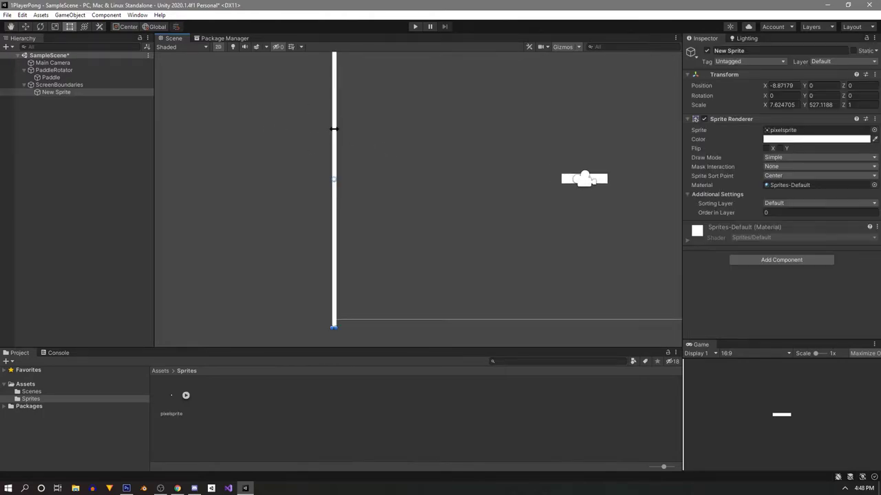
{"action": "left_click", "coordinate": [61, 85]}
{"action": "left_click", "coordinate": [57, 92]}
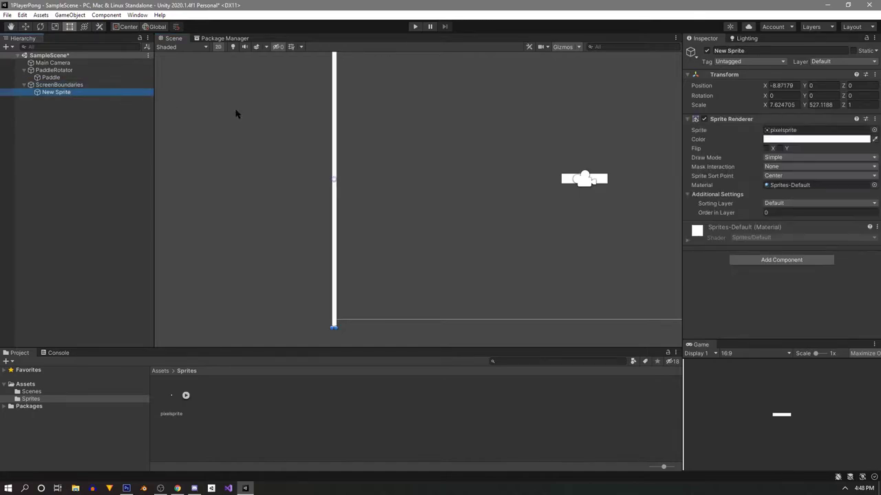
{"action": "left_click", "coordinate": [769, 50]}
{"action": "type", "text": "Left"}
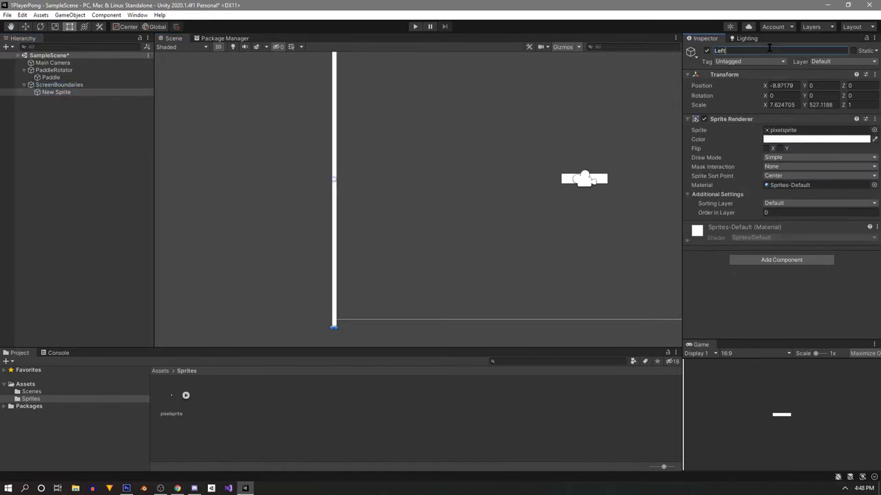
{"action": "type", "text": "Wall"}
{"action": "key", "text": "Return"}
Step: Duplicate LeftWall and name the copy RightWall
{"action": "left_click", "coordinate": [57, 96]}
{"action": "key", "text": "ctrl+d"}
{"action": "left_click", "coordinate": [768, 51]}
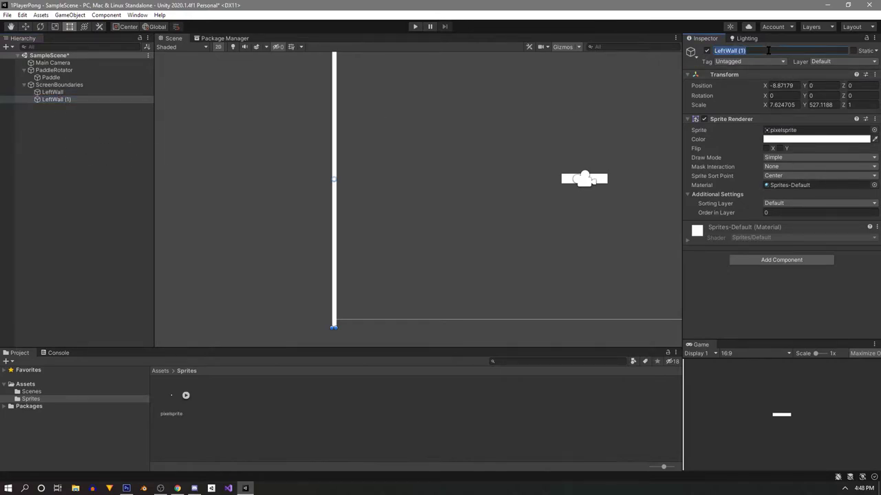
{"action": "type", "text": "RightWall"}
{"action": "key", "text": "Return"}
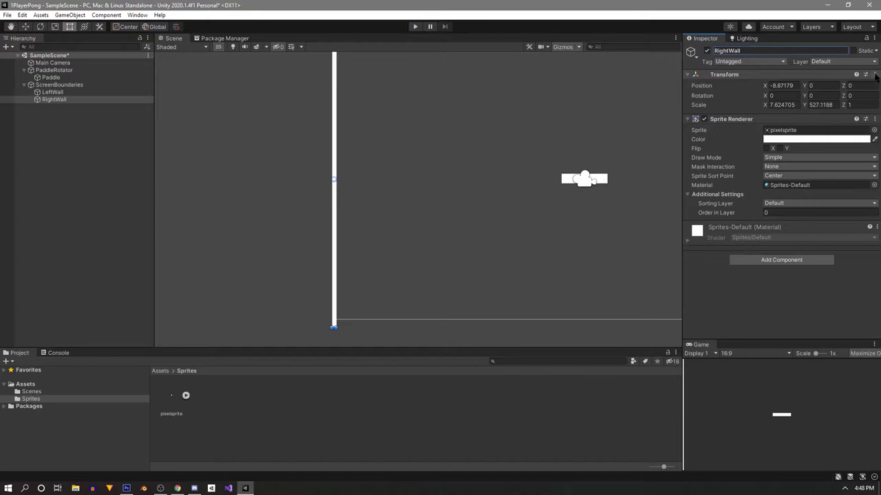
Step: Make RightWall's Position X positive (8.87179) so it stands on the right edge
{"action": "left_click", "coordinate": [773, 85]}
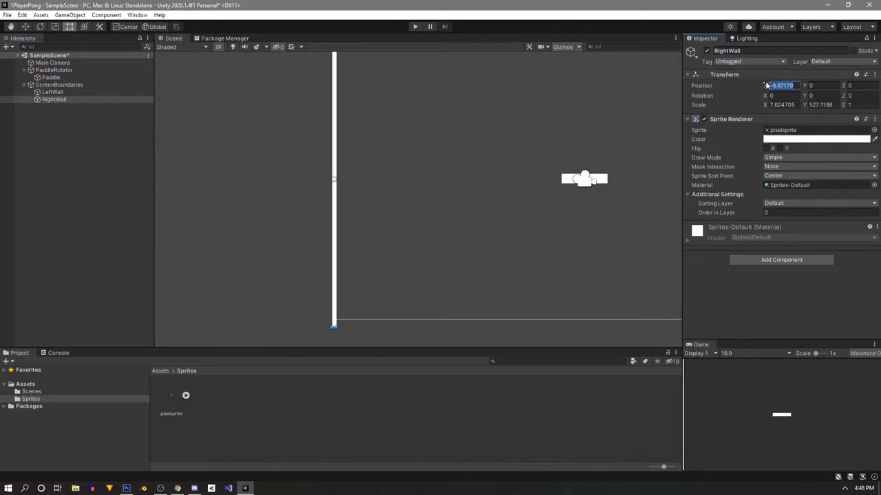
{"action": "key", "text": "Home"}
{"action": "key", "text": "Delete"}
{"action": "key", "text": "Return"}
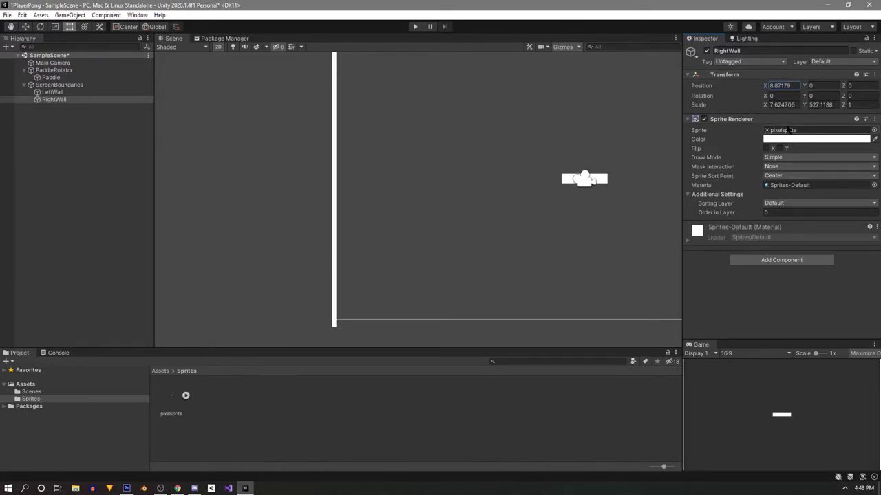
{"action": "left_click", "coordinate": [271, 152]}
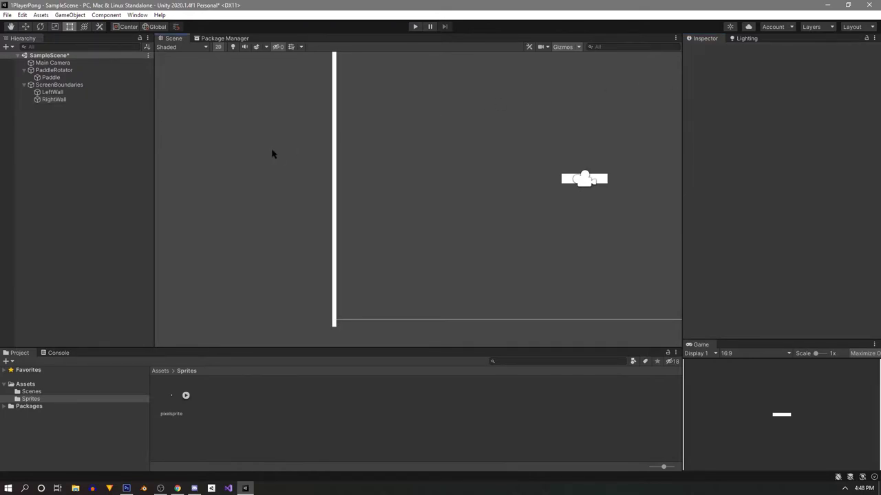
{"action": "scroll", "coordinate": [500, 181], "scroll_direction": "down", "scroll_amount": 2}
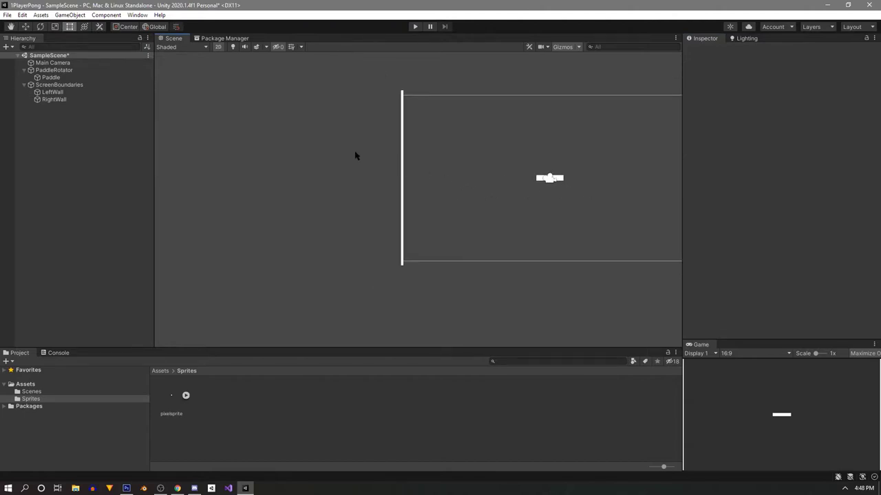
{"action": "middle_click_drag", "start_coordinate": [360, 158], "coordinate": [283, 172]}
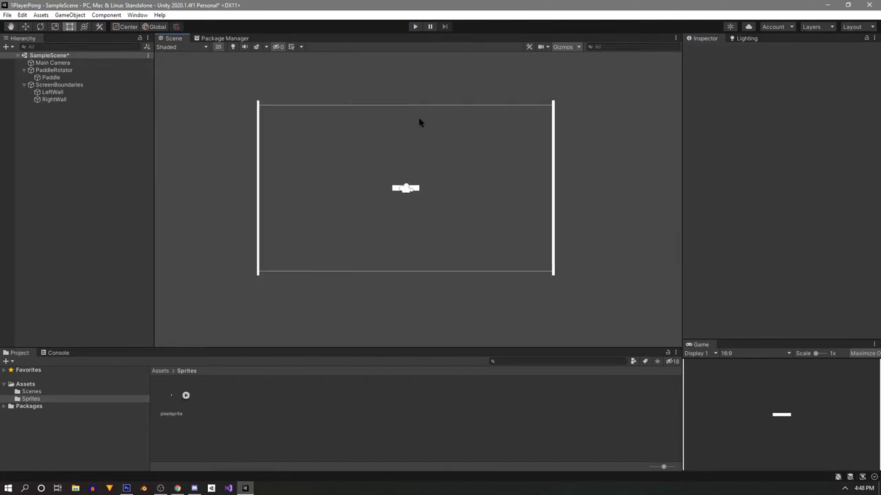
{"action": "left_click", "coordinate": [63, 99]}
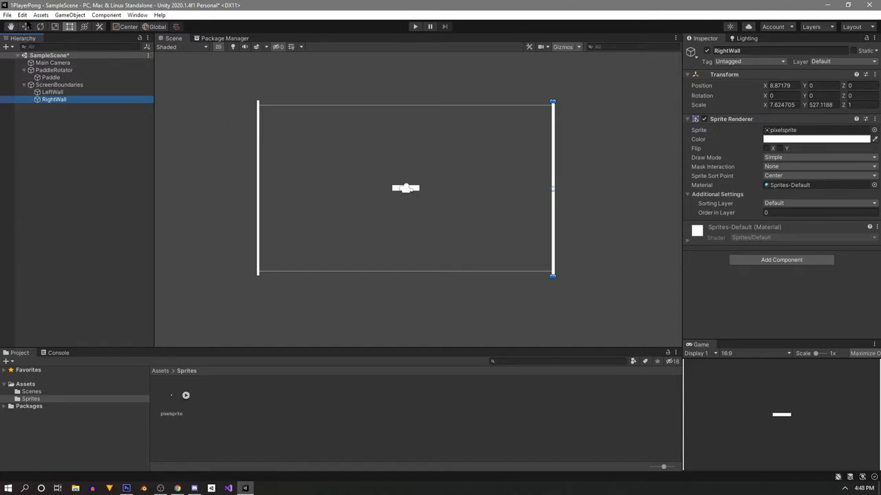
{"action": "left_click", "coordinate": [26, 26]}
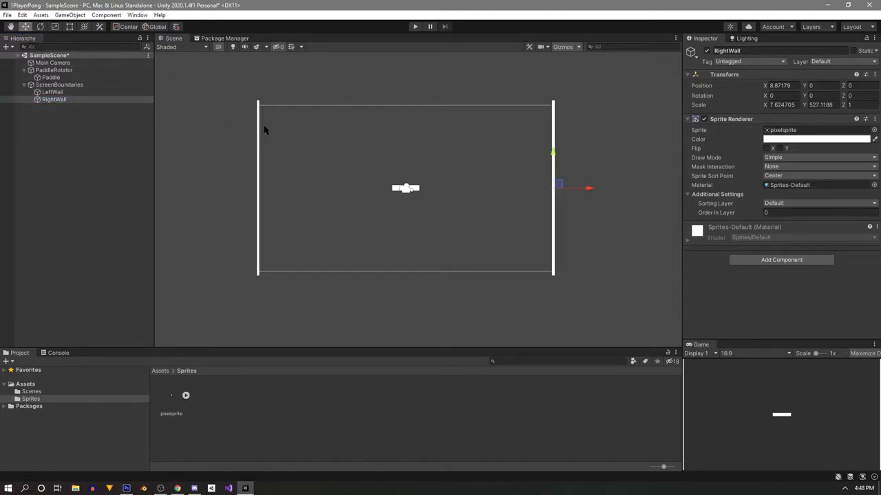
Step: Duplicate RightWall and name the copy Top
{"action": "left_click", "coordinate": [55, 99]}
{"action": "key", "text": "ctrl+d"}
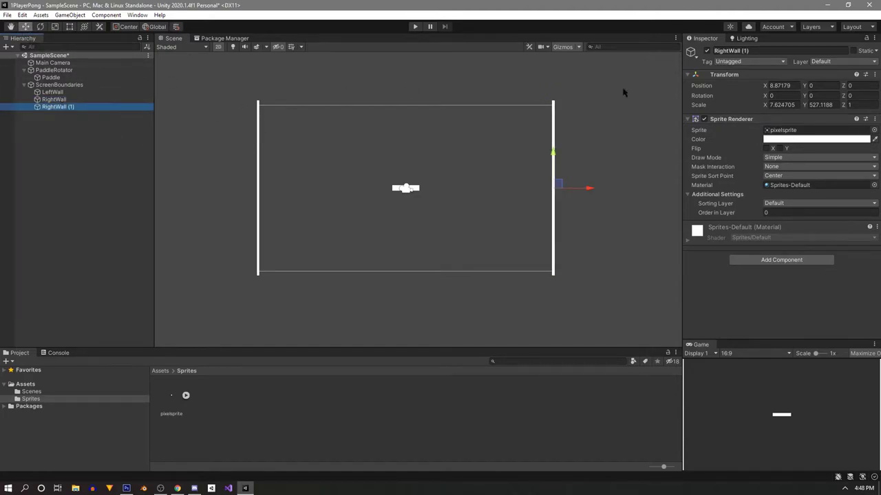
{"action": "left_click", "coordinate": [762, 50]}
{"action": "type", "text": "Top"}
{"action": "key", "text": "Return"}
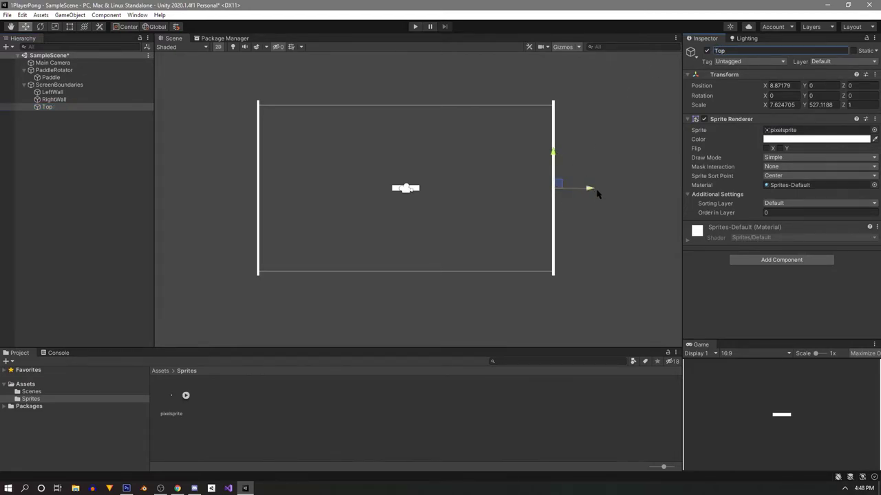
Step: Position Top at X 0, Y 5
{"action": "left_click", "coordinate": [781, 86]}
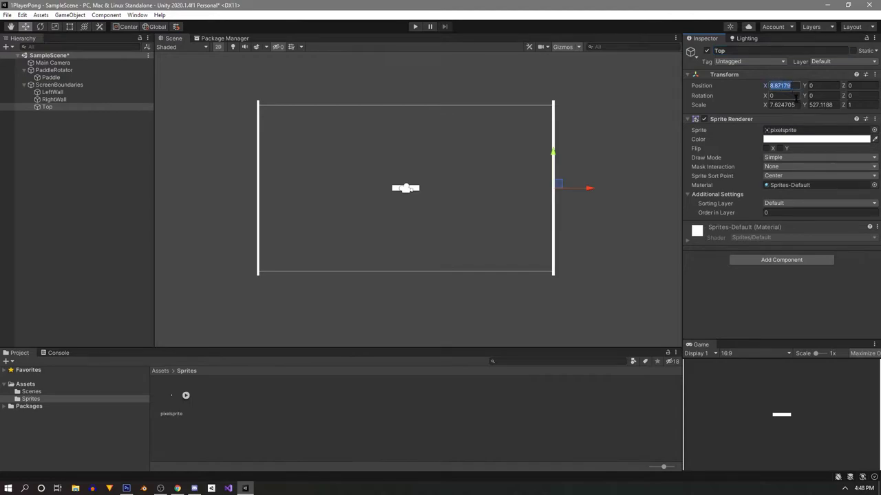
{"action": "type", "text": "0"}
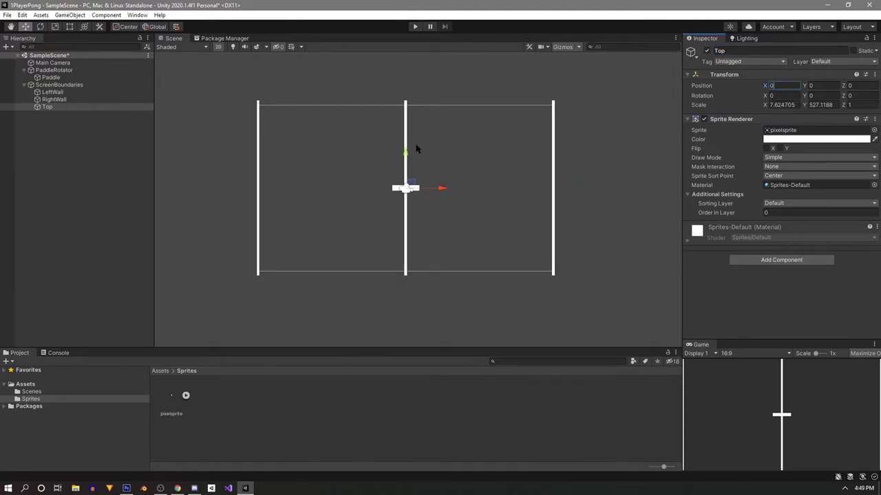
{"action": "left_click_drag", "start_coordinate": [406, 157], "coordinate": [406, 72]}
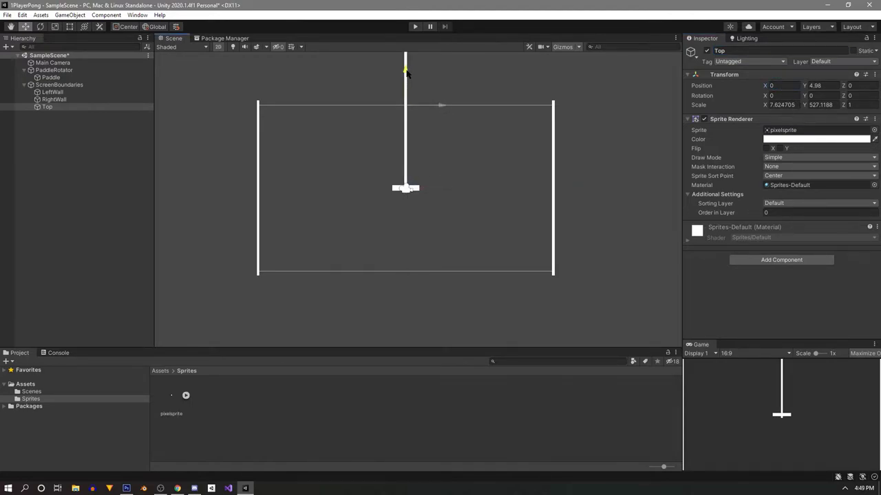
{"action": "left_click", "coordinate": [823, 85]}
{"action": "type", "text": "5"}
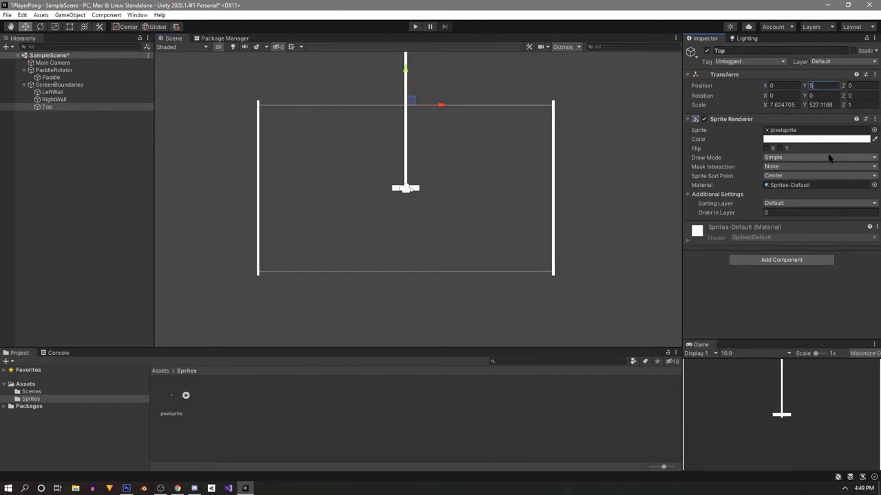
Step: Rotate Top 90 degrees on Z so it lies horizontally
{"action": "left_click", "coordinate": [40, 26]}
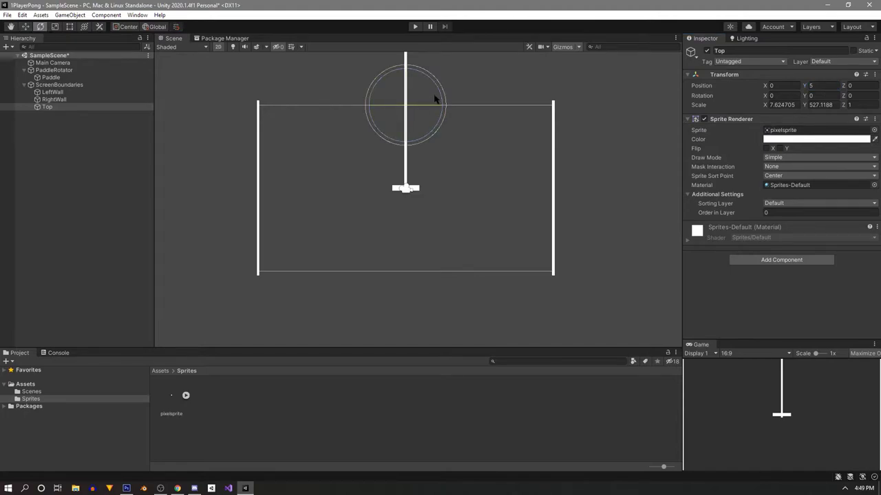
{"action": "left_click_drag", "start_coordinate": [441, 98], "coordinate": [364, 234]}
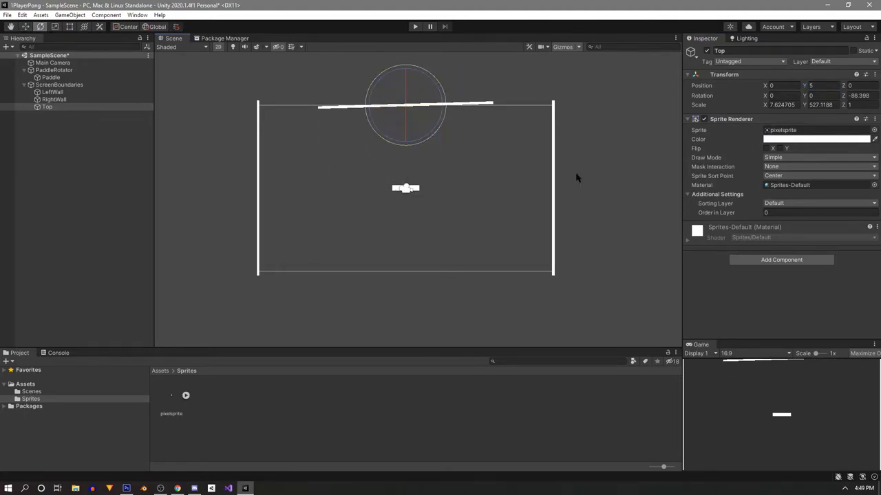
{"action": "left_click", "coordinate": [869, 97]}
{"action": "type", "text": "90"}
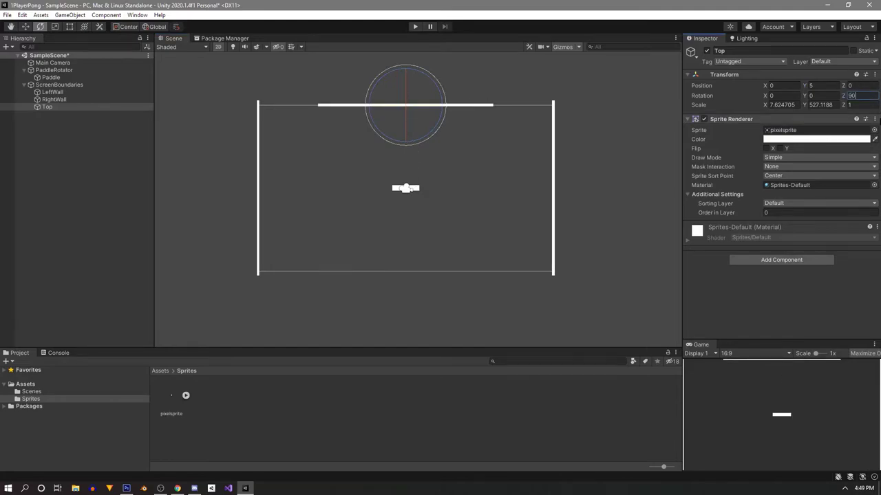
Step: Try stretching the Top bar with the Rect tool, undoing both attempts
{"action": "left_click", "coordinate": [55, 27]}
{"action": "left_click", "coordinate": [69, 27]}
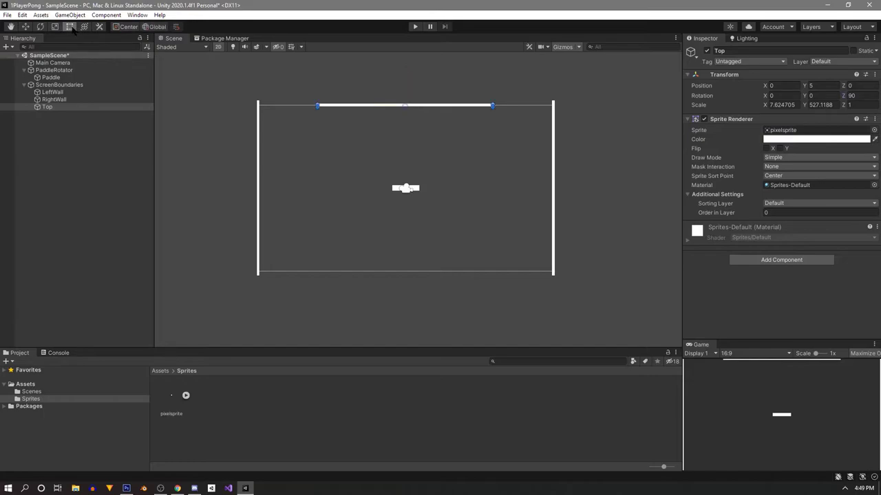
{"action": "scroll", "coordinate": [348, 119], "scroll_direction": "up", "scroll_amount": 3}
{"action": "scroll", "coordinate": [347, 119], "scroll_direction": "up", "scroll_amount": 5}
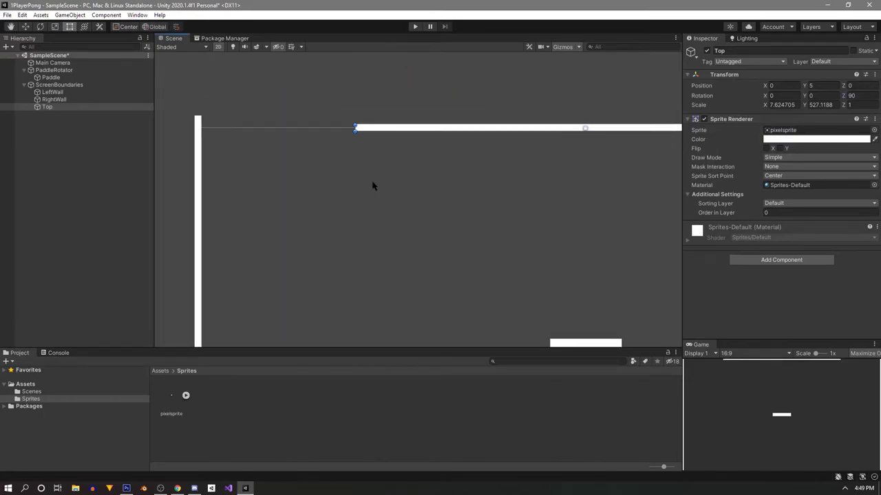
{"action": "left_click_drag", "start_coordinate": [349, 110], "coordinate": [71, 108]}
{"action": "scroll", "coordinate": [267, 183], "scroll_direction": "down", "scroll_amount": 5}
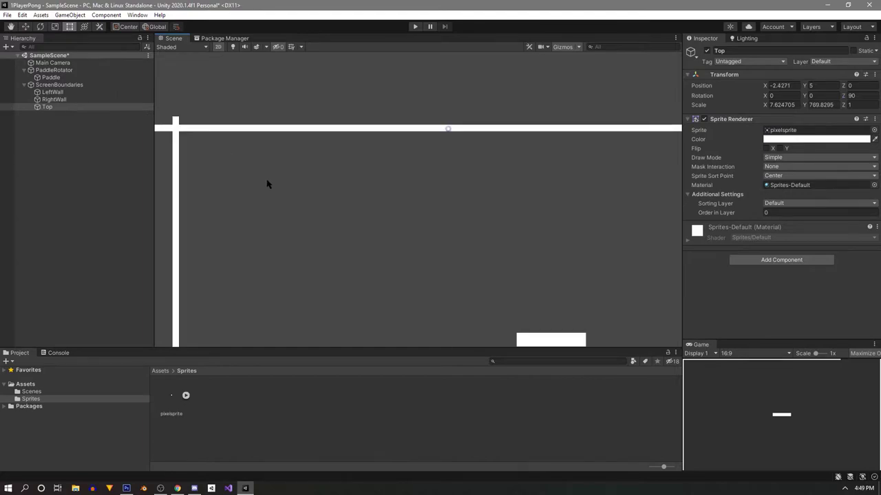
{"action": "key", "text": "ctrl+z"}
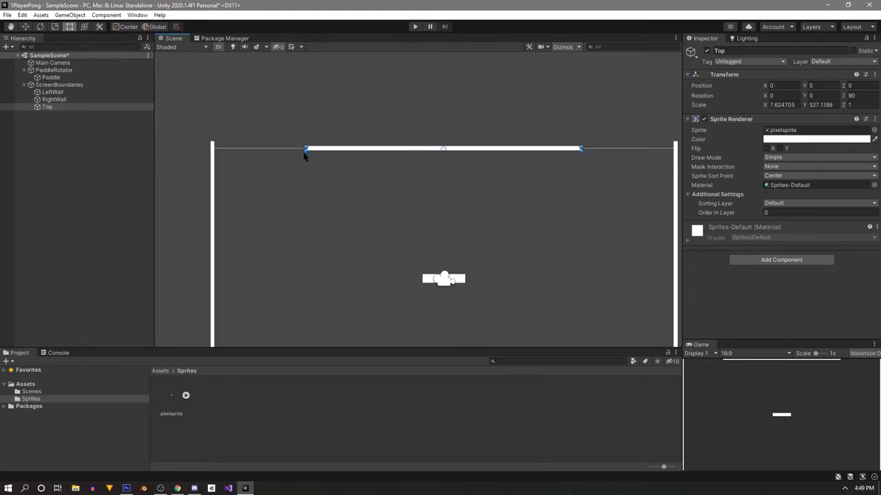
{"action": "left_click_drag", "start_coordinate": [306, 150], "coordinate": [225, 149], "text": "alt"}
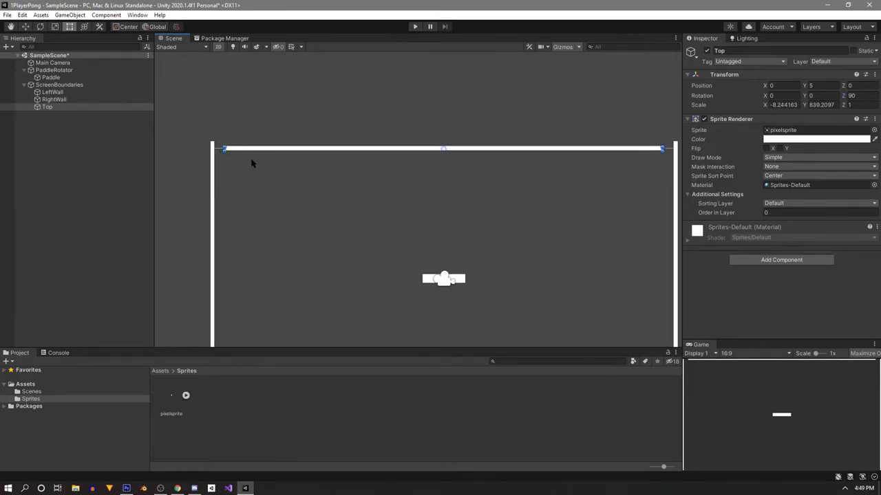
{"action": "key", "text": "ctrl+z"}
Step: Lengthen the Top bar evenly past both side walls to about 7.62 × 995.5, then begin renaming it
{"action": "scroll", "coordinate": [300, 157], "scroll_direction": "up", "scroll_amount": 5}
{"action": "scroll", "coordinate": [305, 158], "scroll_direction": "up", "scroll_amount": 3}
{"action": "middle_click_drag", "start_coordinate": [305, 158], "coordinate": [380, 223]}
{"action": "left_click_drag", "start_coordinate": [378, 221], "coordinate": [27, 218], "text": "alt"}
{"action": "left_click_drag", "start_coordinate": [812, 216], "coordinate": [608, 198], "text": "alt"}
{"action": "scroll", "coordinate": [375, 143], "scroll_direction": "down", "scroll_amount": 5}
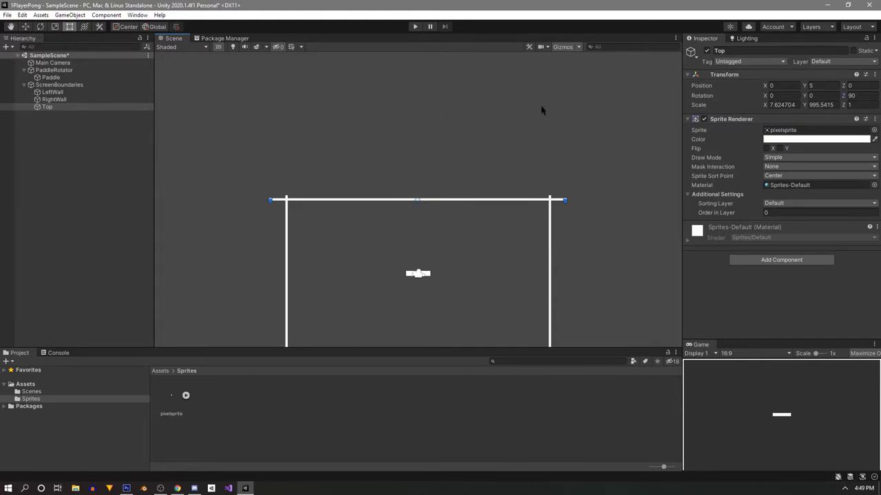
{"action": "left_click", "coordinate": [748, 52]}
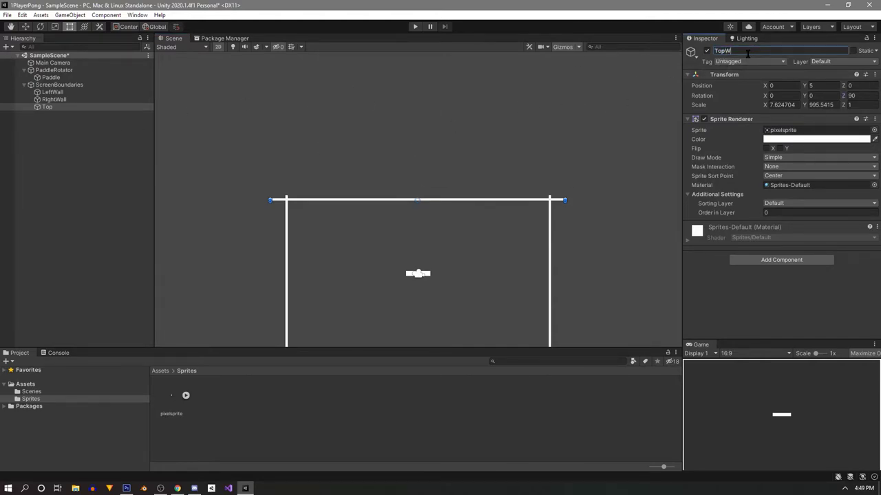
Step: Duplicate TopWall as BottomWall and set its Position Y to -5
{"action": "left_click", "coordinate": [53, 107]}
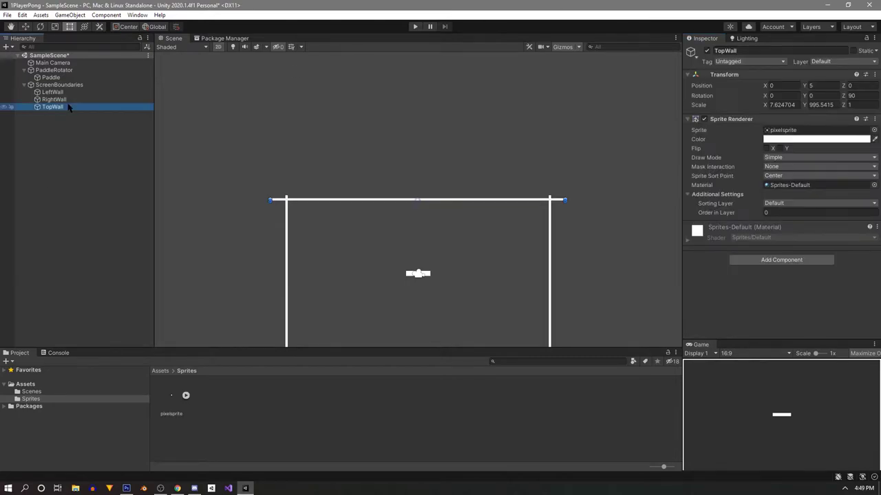
{"action": "key", "text": "ctrl+d"}
{"action": "left_click", "coordinate": [734, 51]}
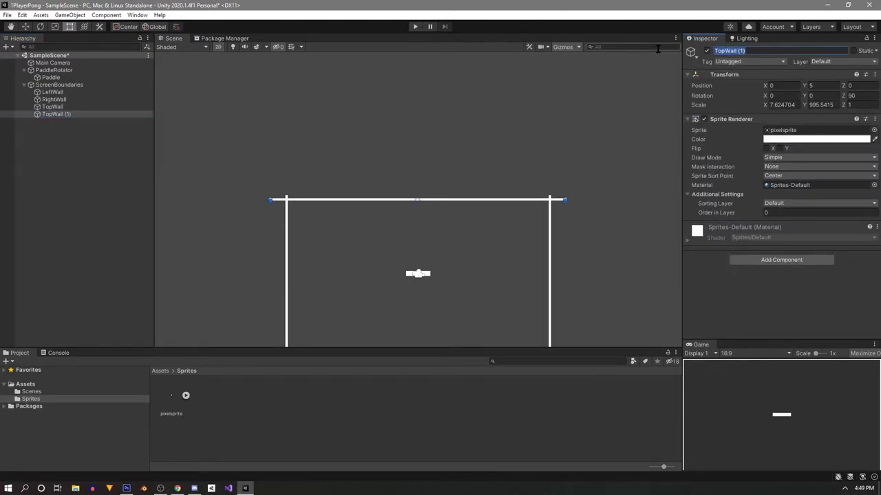
{"action": "type", "text": "BottomWall"}
{"action": "left_click", "coordinate": [811, 84]}
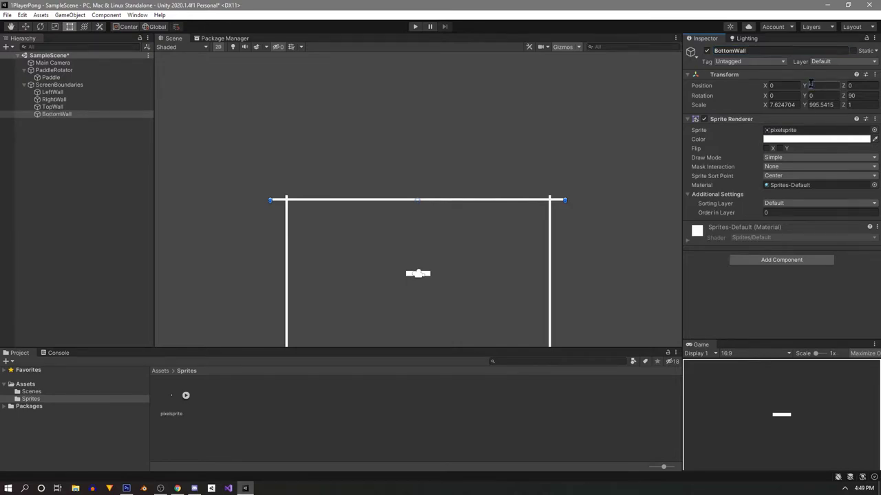
{"action": "type", "text": "-5"}
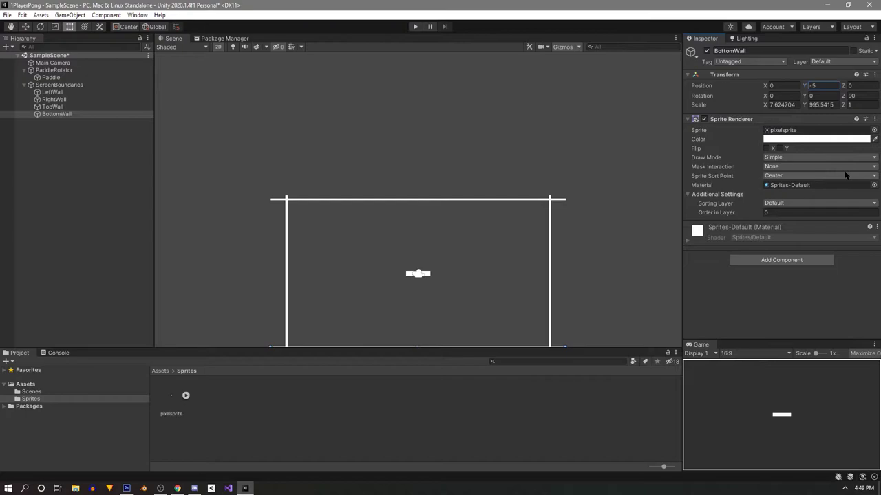
{"action": "left_click", "coordinate": [460, 143]}
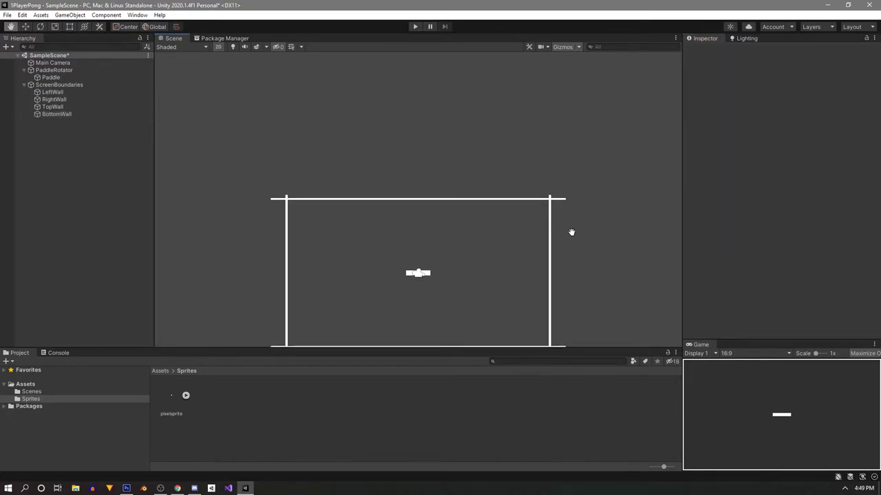
{"action": "middle_click_drag", "start_coordinate": [571, 231], "coordinate": [547, 144]}
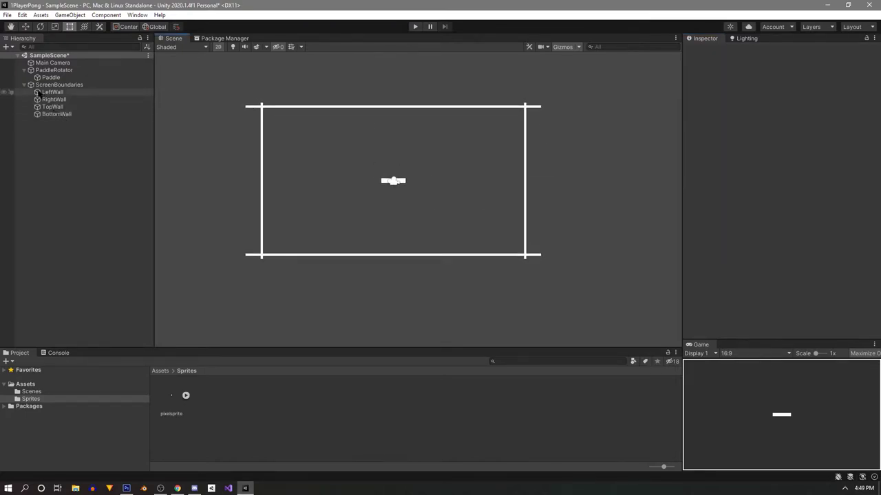
Step: Check the four walls under ScreenBoundaries, then collapse the group in the Hierarchy
{"action": "left_click", "coordinate": [24, 85]}
{"action": "left_click", "coordinate": [24, 85]}
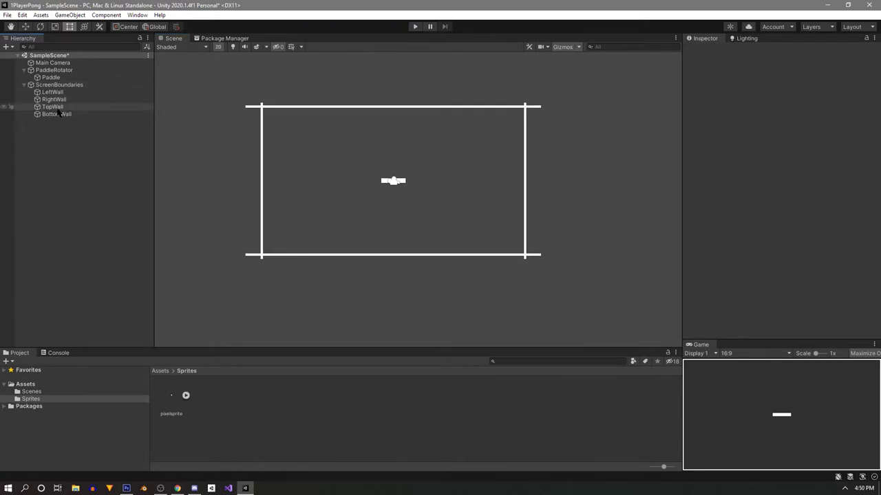
{"action": "left_click", "coordinate": [52, 92]}
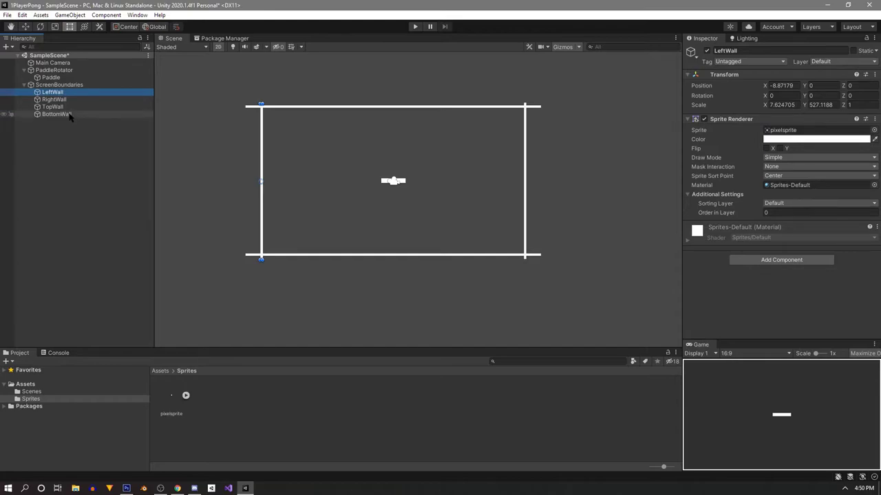
{"action": "left_click", "coordinate": [56, 114], "text": "shift"}
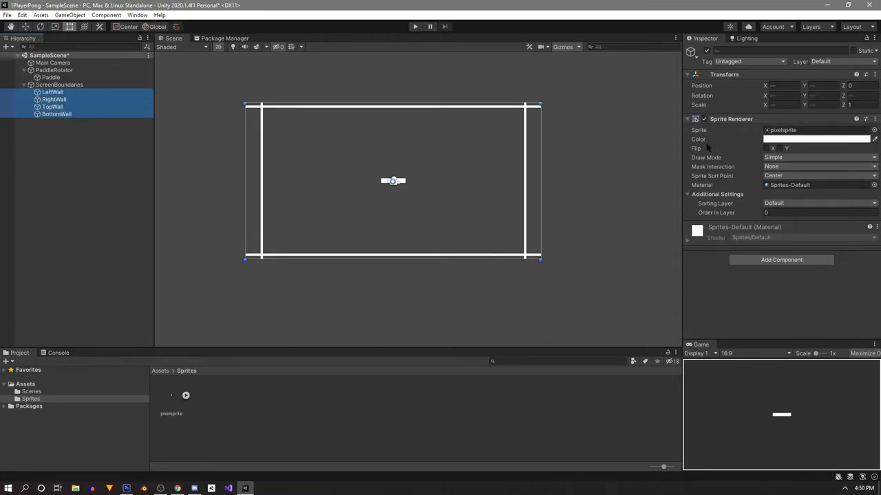
{"action": "left_click", "coordinate": [210, 171]}
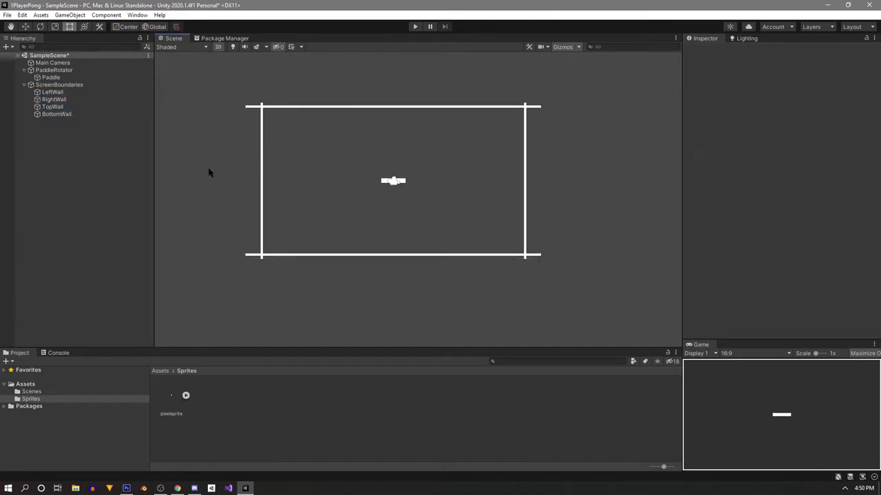
{"action": "left_click", "coordinate": [25, 84]}
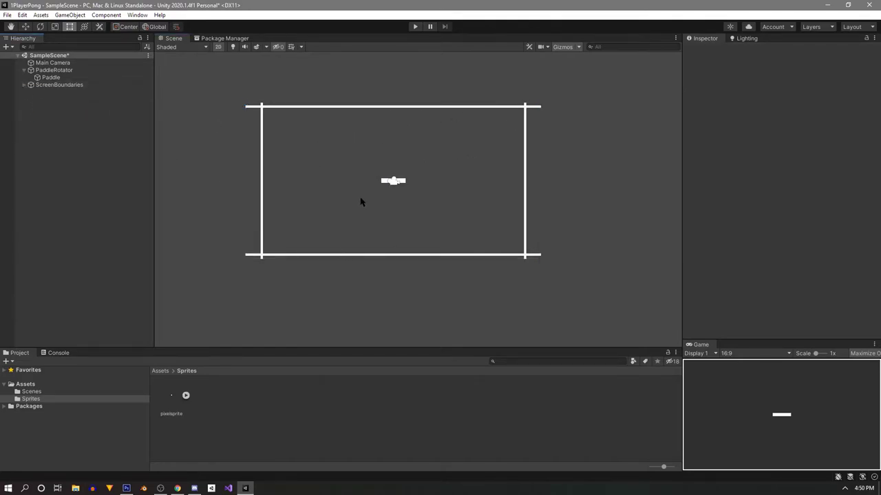
{"action": "left_click", "coordinate": [49, 77]}
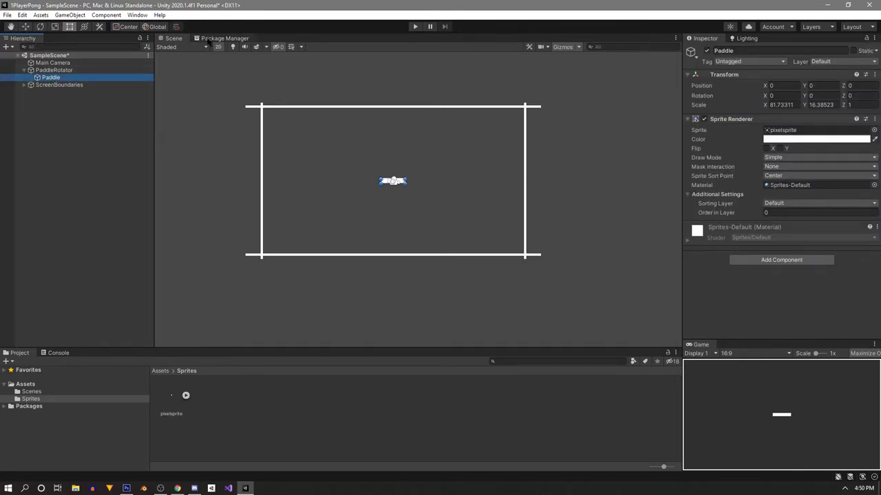
Step: Move the Paddle down to Y -2, below PaddleRotator's centre
{"action": "left_click", "coordinate": [53, 70]}
{"action": "scroll", "coordinate": [365, 185], "scroll_direction": "up", "scroll_amount": 1}
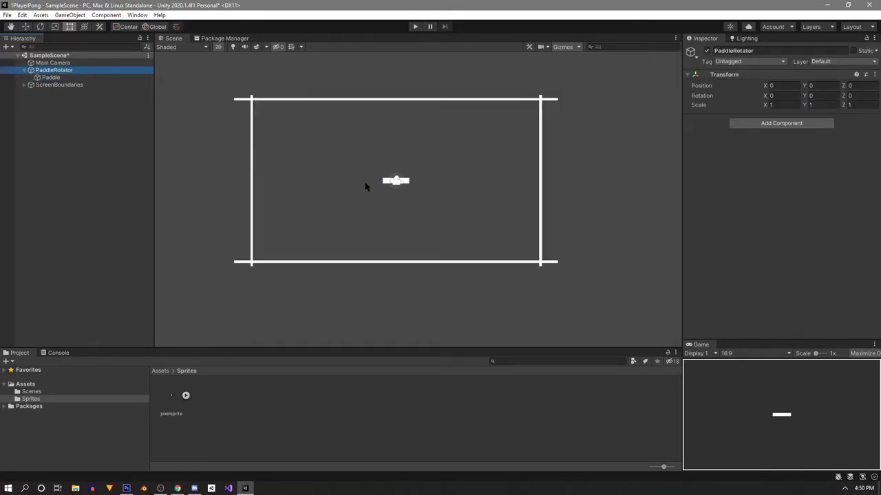
{"action": "scroll", "coordinate": [412, 187], "scroll_direction": "up", "scroll_amount": 3}
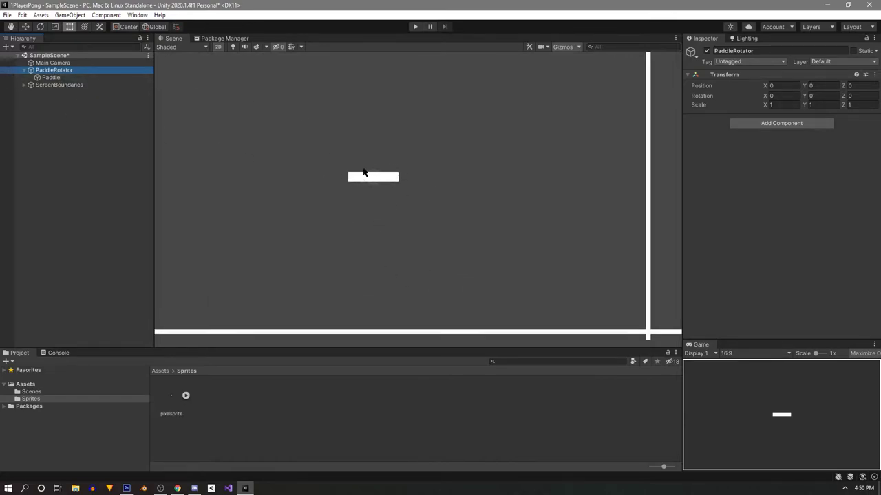
{"action": "left_click", "coordinate": [51, 77]}
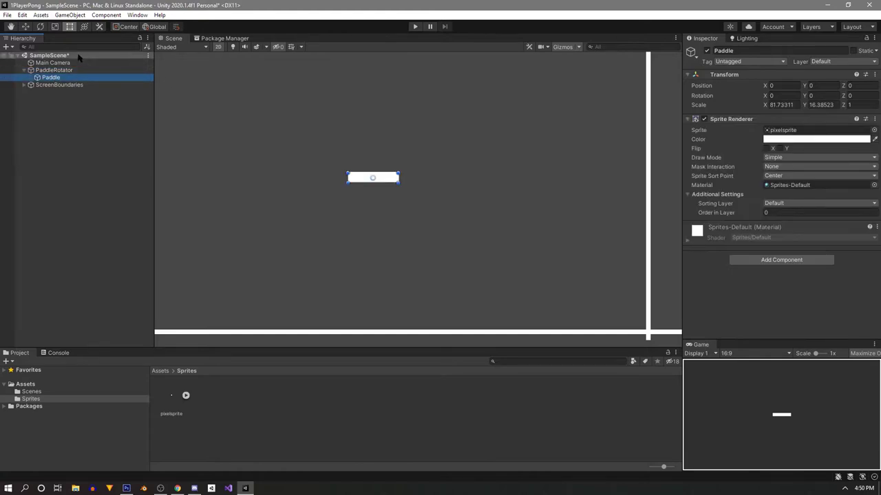
{"action": "left_click", "coordinate": [25, 26]}
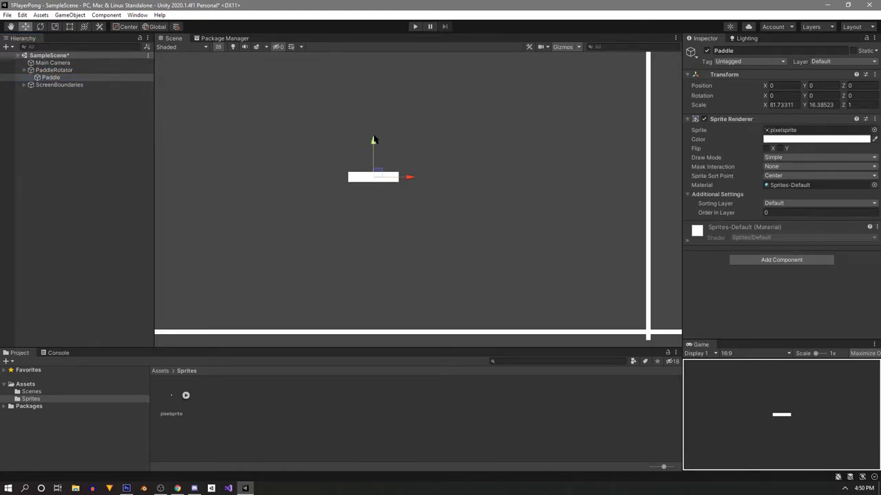
{"action": "left_click_drag", "start_coordinate": [373, 140], "coordinate": [373, 203]}
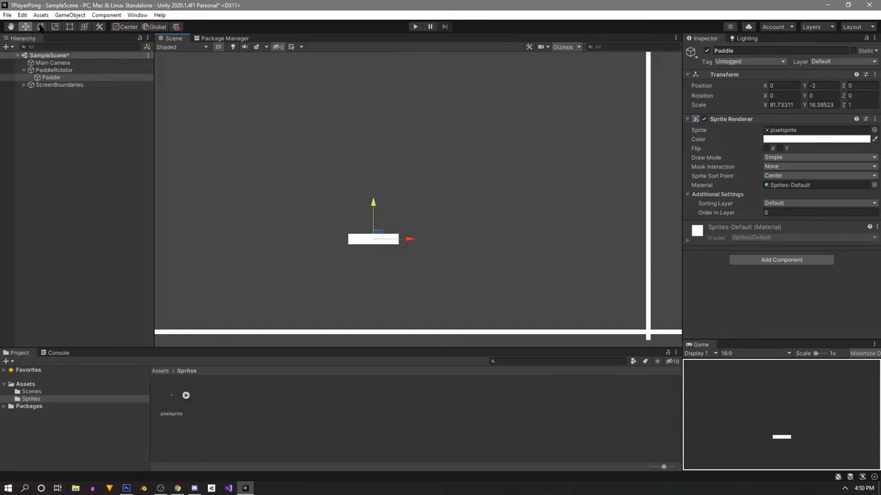
Step: Test-rotate PaddleRotator around its pivot, then undo the rotation
{"action": "left_click", "coordinate": [54, 70]}
{"action": "left_click", "coordinate": [41, 26]}
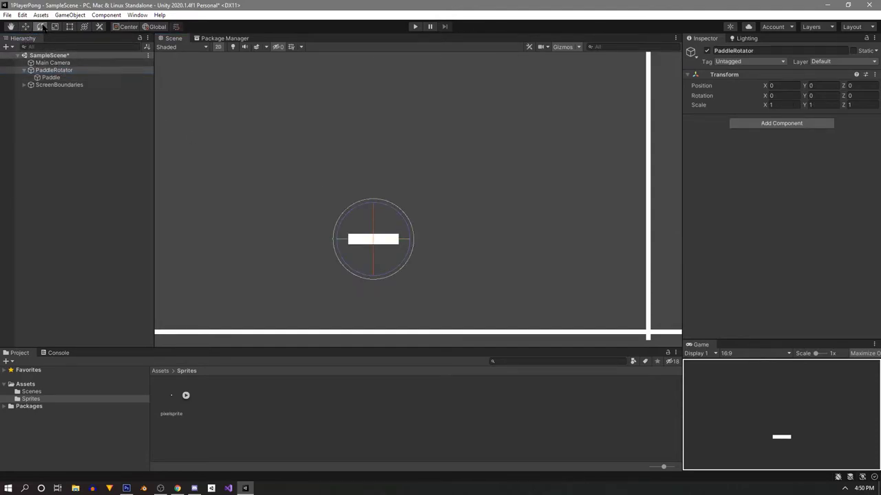
{"action": "left_click", "coordinate": [125, 26]}
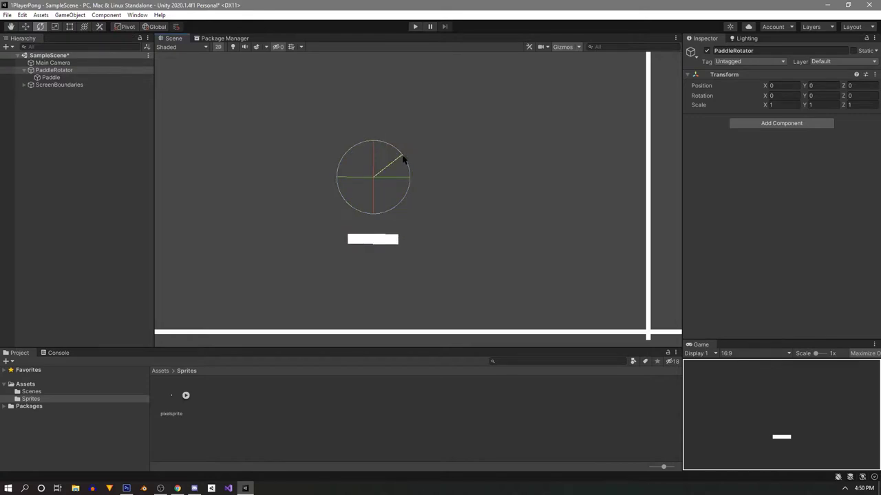
{"action": "left_click_drag", "start_coordinate": [404, 159], "coordinate": [337, 43]}
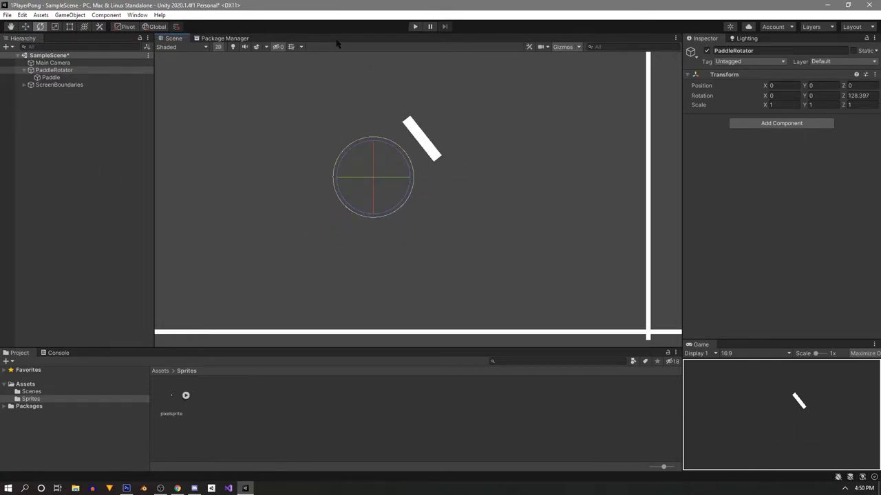
{"action": "key", "text": "ctrl+z"}
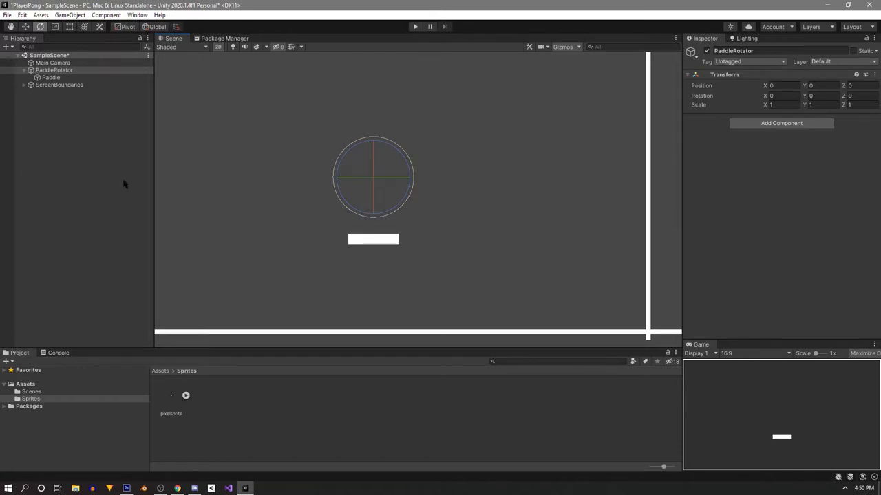
Step: Move the Paddle down to Y -2.89 and shrink it to about 68.4 × 10.4
{"action": "left_click", "coordinate": [69, 78]}
{"action": "key", "text": "w"}
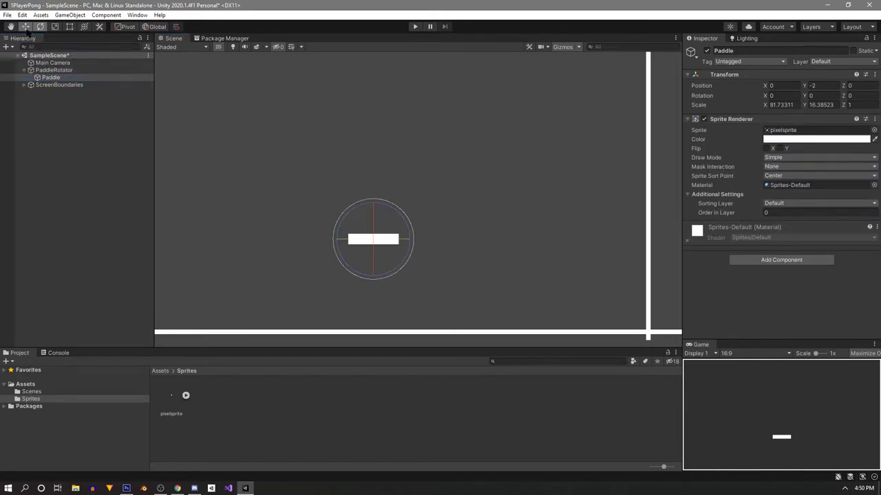
{"action": "left_click_drag", "start_coordinate": [377, 208], "coordinate": [377, 234]}
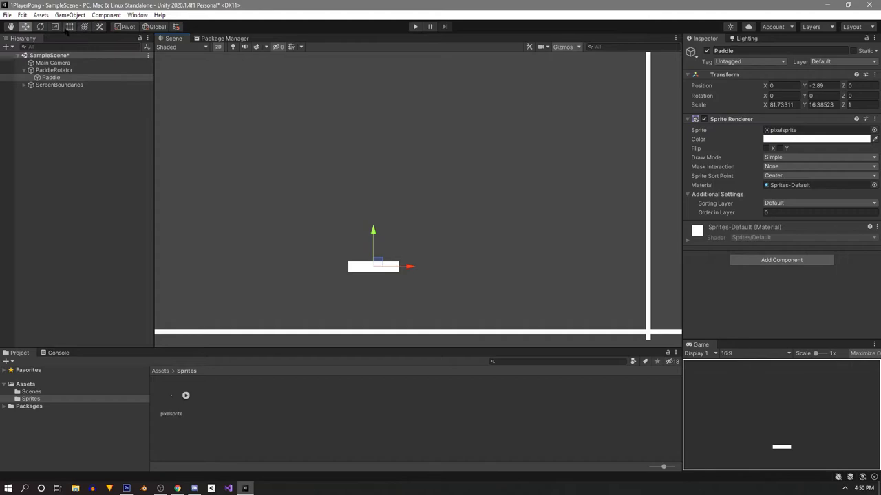
{"action": "key", "text": "t"}
{"action": "left_click_drag", "start_coordinate": [346, 261], "coordinate": [350, 263]}
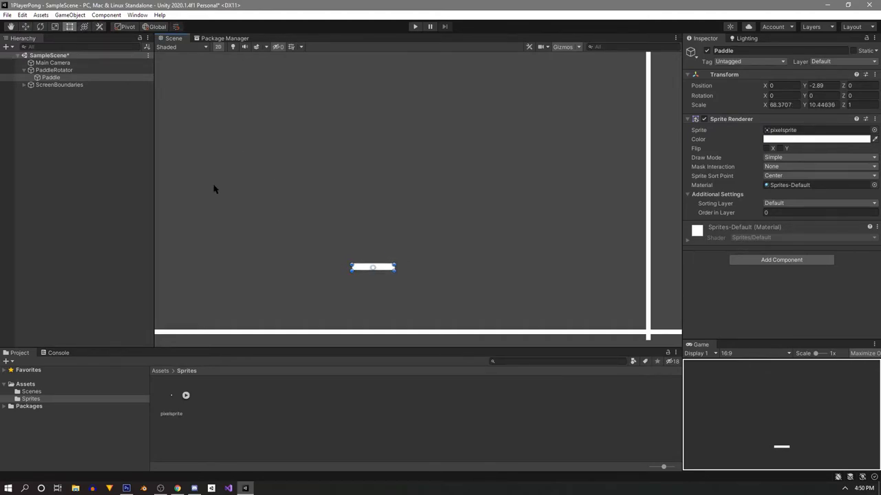
{"action": "left_click", "coordinate": [95, 141]}
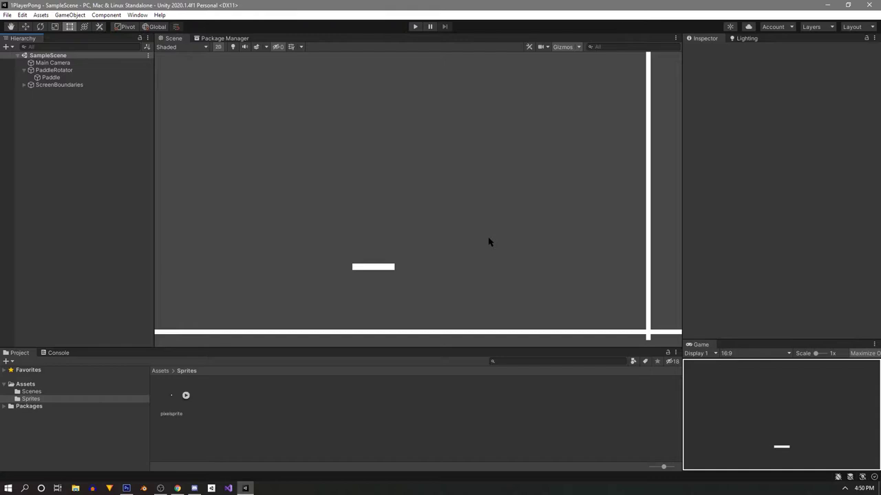
Step: Create a new PlayerMovement script and add it as a component on PaddleRotator
{"action": "left_click", "coordinate": [68, 71]}
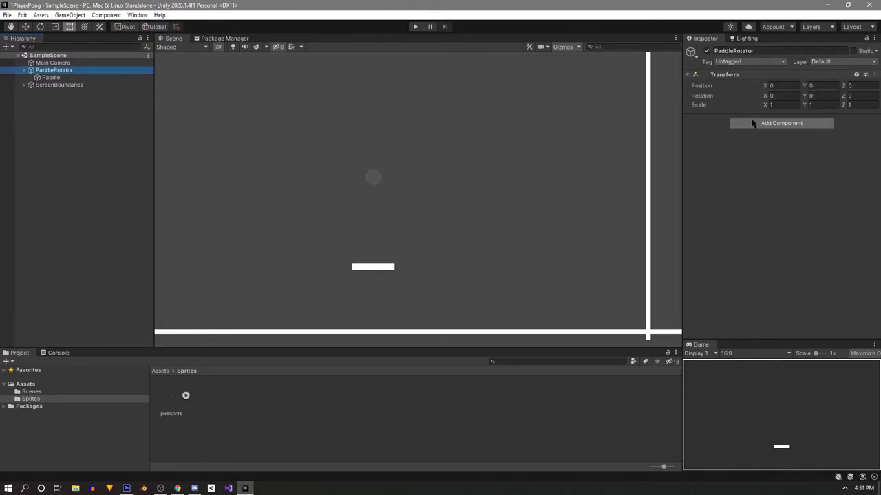
{"action": "left_click", "coordinate": [752, 124]}
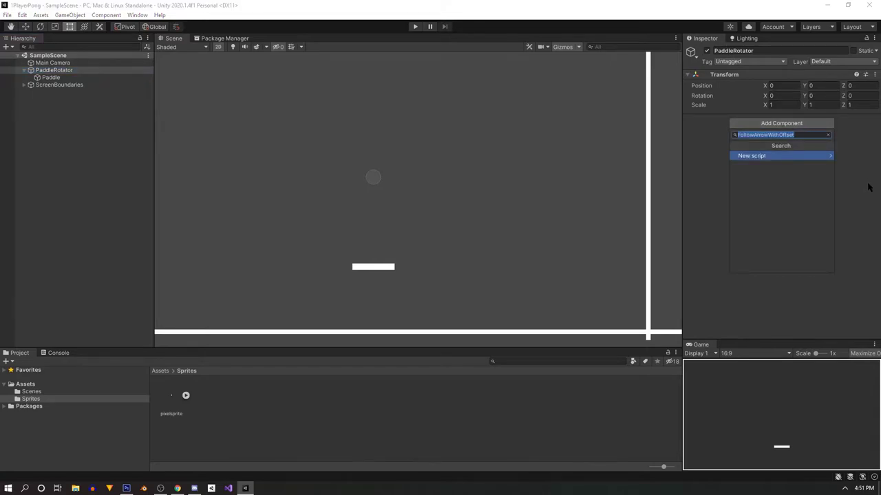
{"action": "type", "text": "Player"}
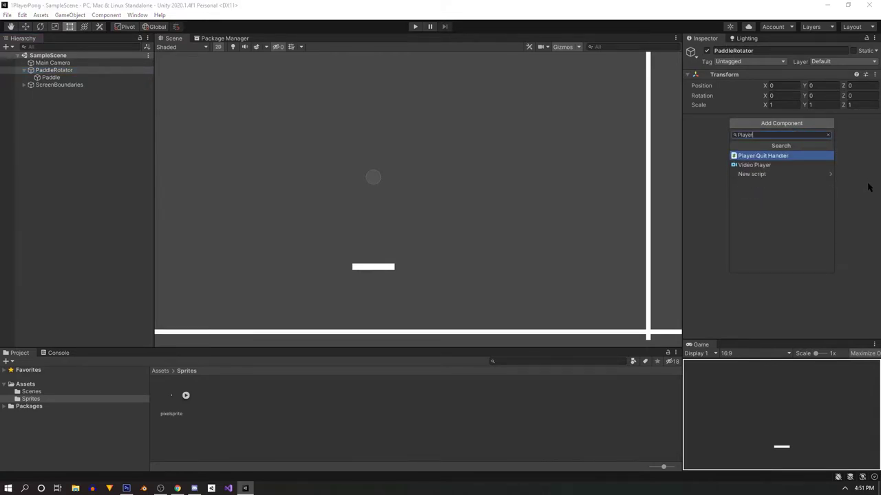
{"action": "type", "text": "Movement"}
{"action": "key", "text": "Return"}
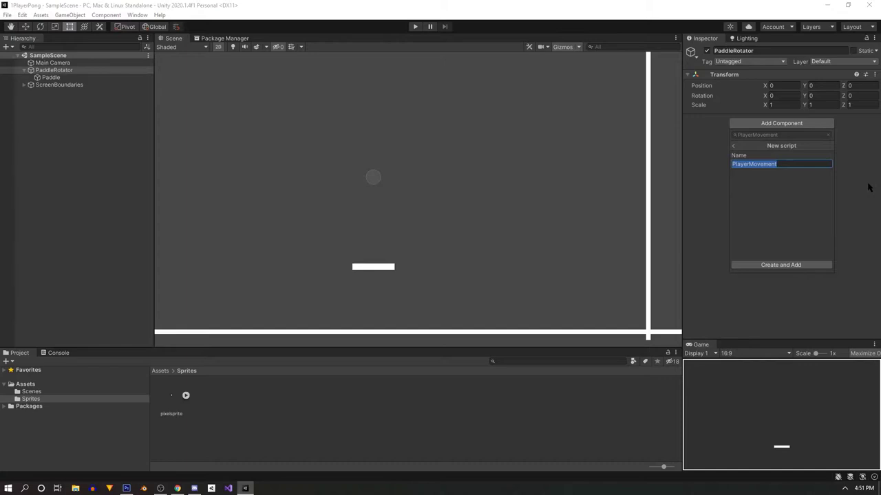
{"action": "key", "text": "Return"}
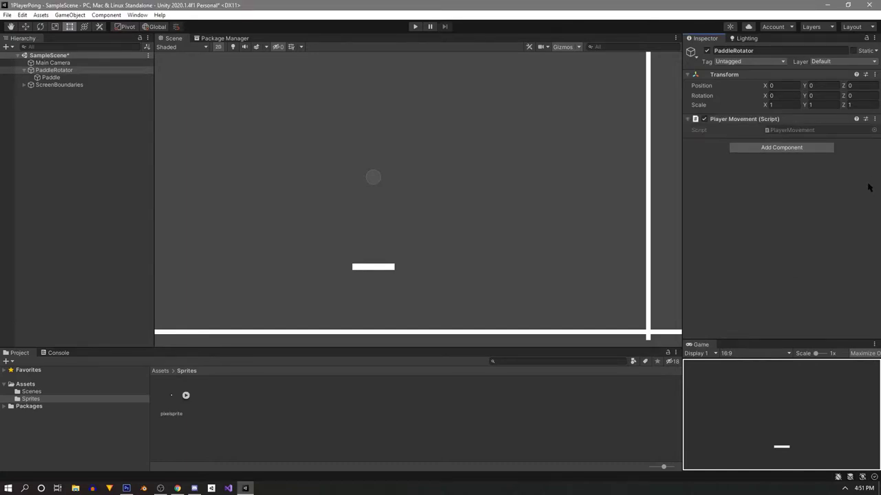
Step: Open PlayerMovement.cs in Visual Studio and add blank lines inside Update()
{"action": "double_click", "coordinate": [809, 132]}
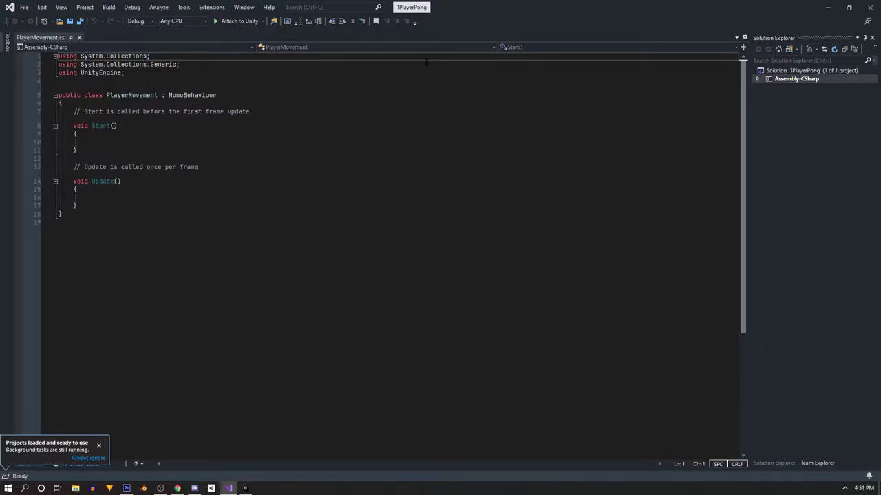
{"action": "left_click", "coordinate": [108, 199]}
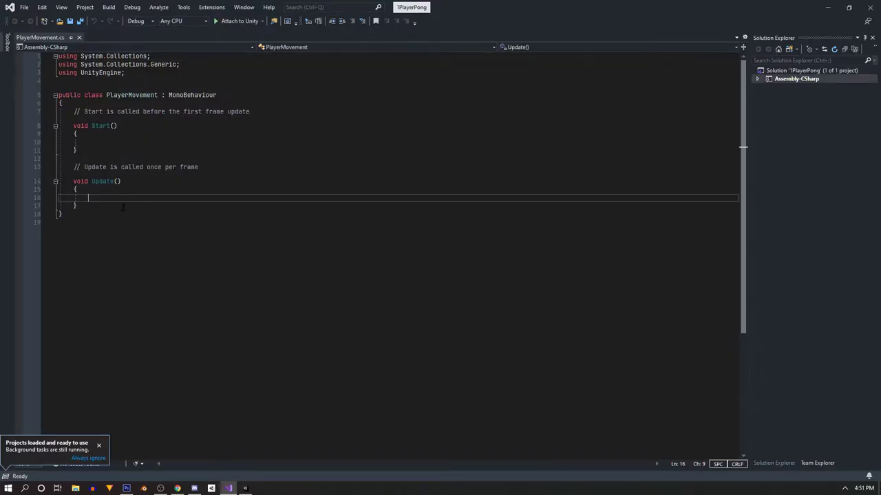
{"action": "key", "text": "Return"}
{"action": "key", "text": "Return"}
{"action": "key", "text": "Return"}
{"action": "key", "text": "Return"}
{"action": "key", "text": "Up"}
{"action": "key", "text": "Up"}
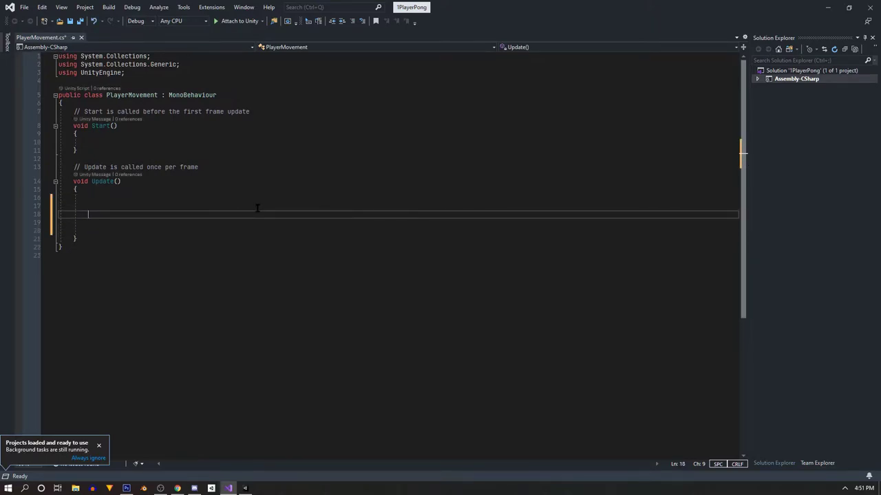
{"action": "key", "text": "Up"}
{"action": "key", "text": "Return"}
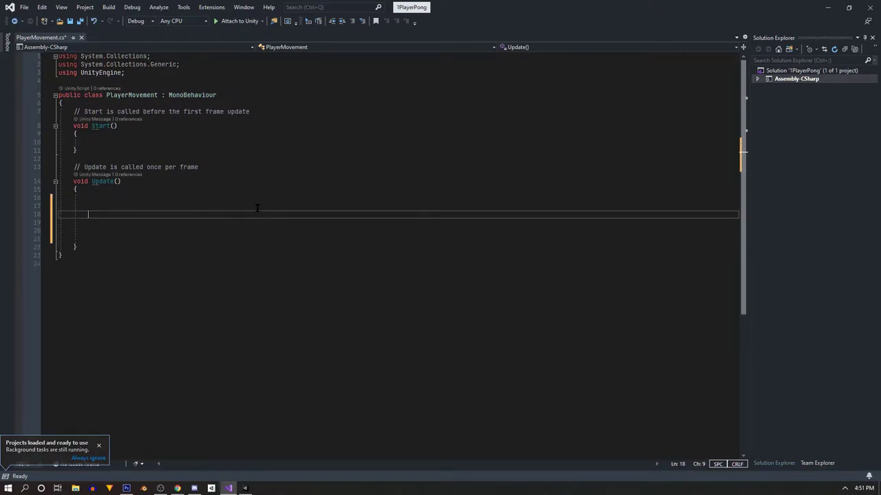
Step: Begin an if statement in Update() that checks Input.GetKey(KeyCode...)
{"action": "type", "text": "if(input"}
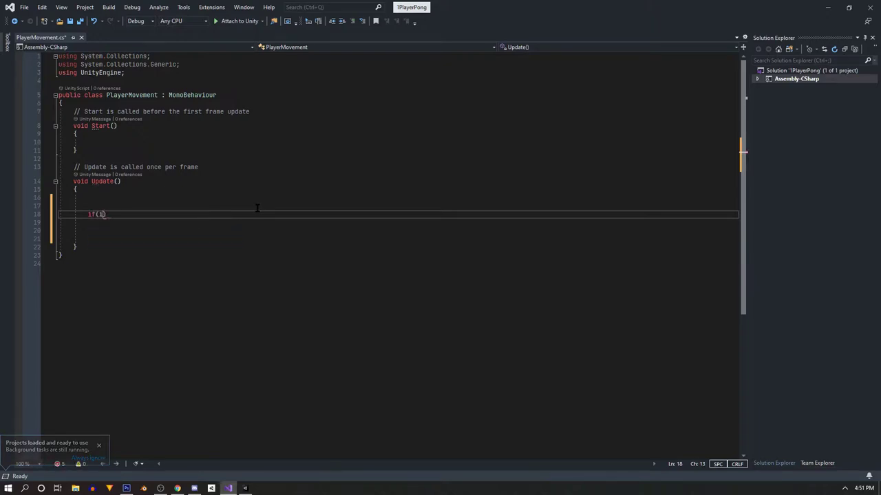
{"action": "type", "text": ".getkeydow"}
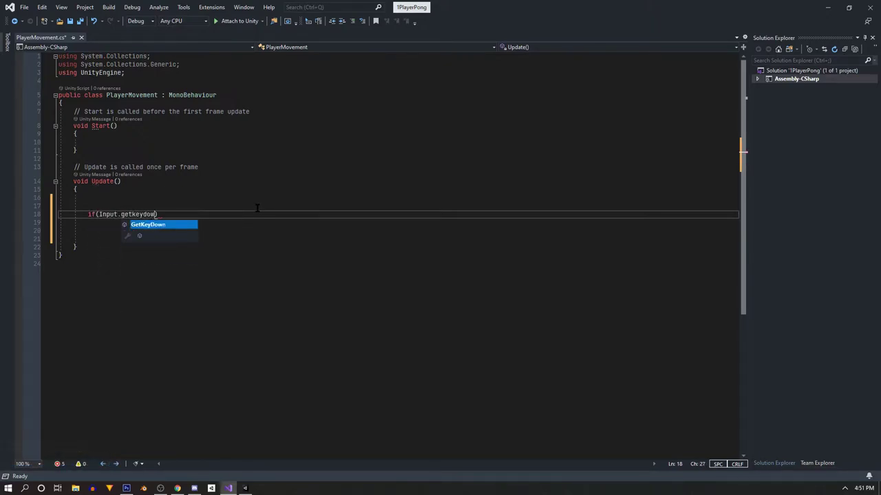
{"action": "type", "text": "n"}
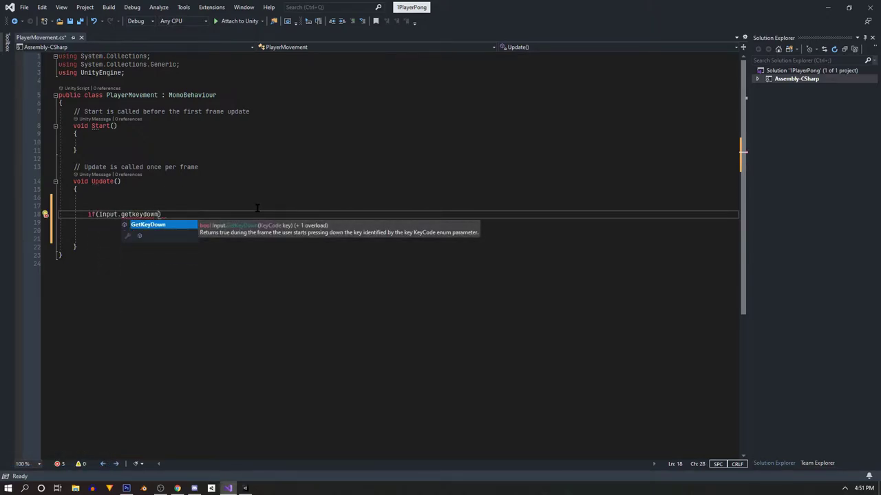
{"action": "key", "text": "BackSpace"}
{"action": "key", "text": "BackSpace"}
{"action": "key", "text": "BackSpace"}
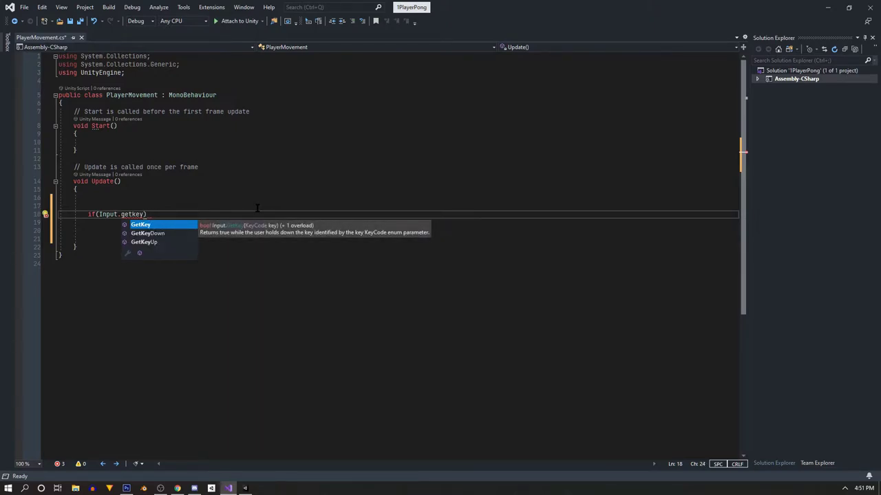
{"action": "key", "text": "Escape"}
{"action": "key", "text": "Down"}
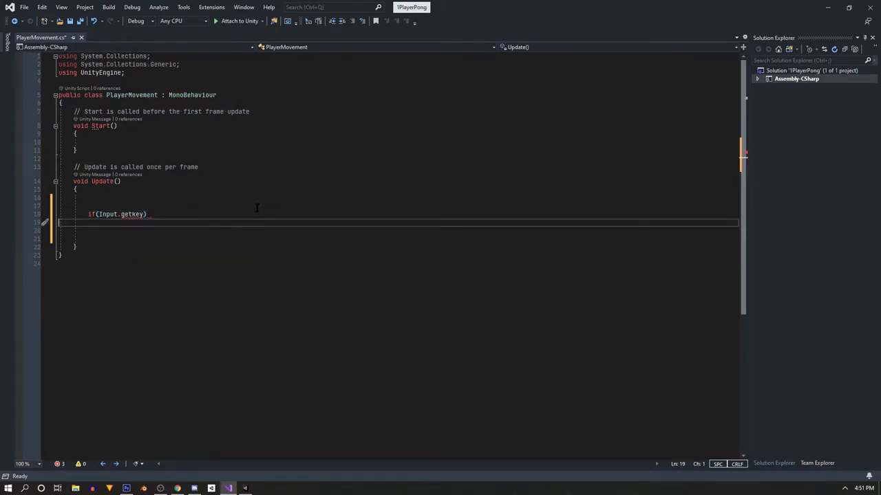
{"action": "left_click", "coordinate": [144, 214]}
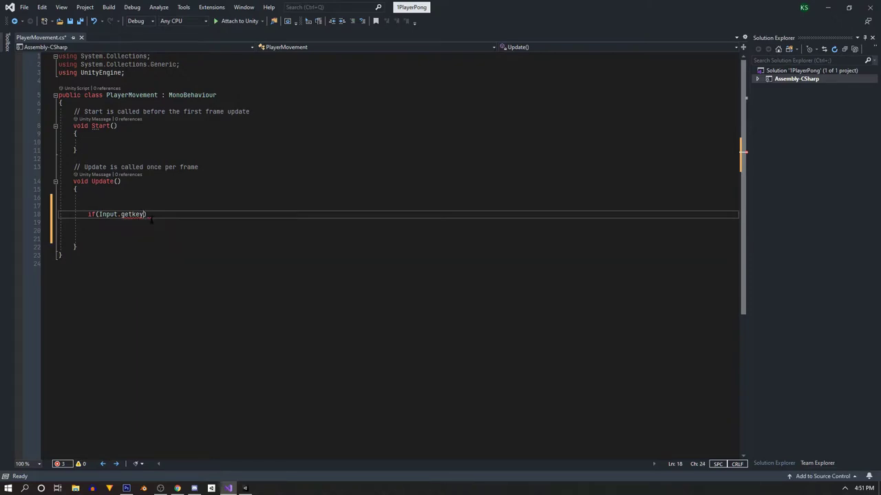
{"action": "key", "text": "BackSpace"}
{"action": "key", "text": "BackSpace"}
{"action": "key", "text": "BackSpace"}
{"action": "key", "text": "BackSpace"}
{"action": "key", "text": "BackSpace"}
{"action": "key", "text": "BackSpace"}
{"action": "type", "text": "Get"}
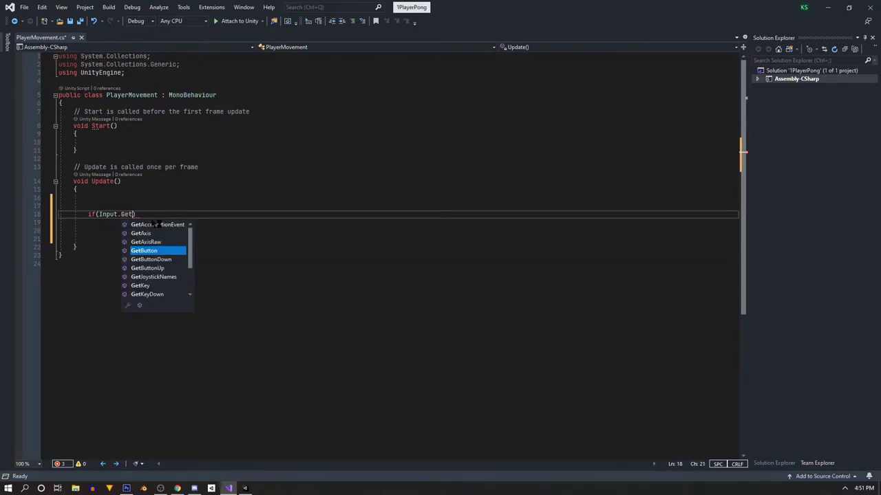
{"action": "key", "text": "Down"}
{"action": "key", "text": "Down"}
{"action": "key", "text": "Down"}
{"action": "key", "text": "Down"}
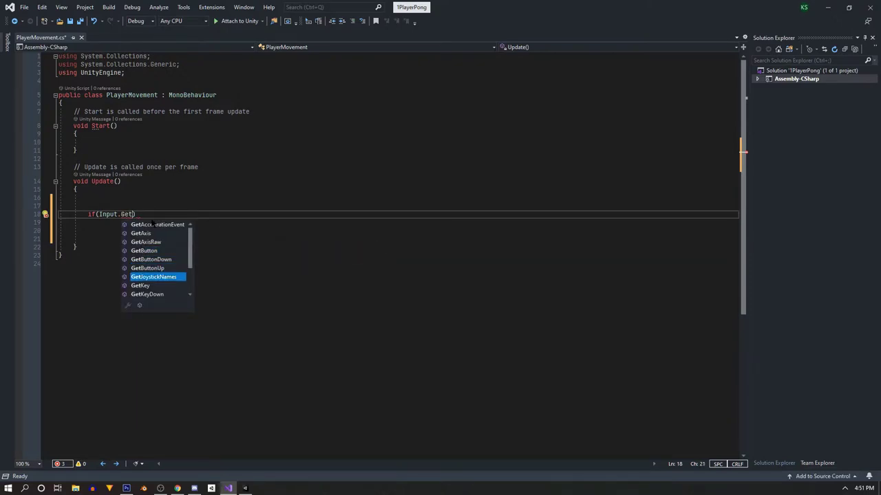
{"action": "key", "text": "Tab"}
{"action": "type", "text": "(Key"}
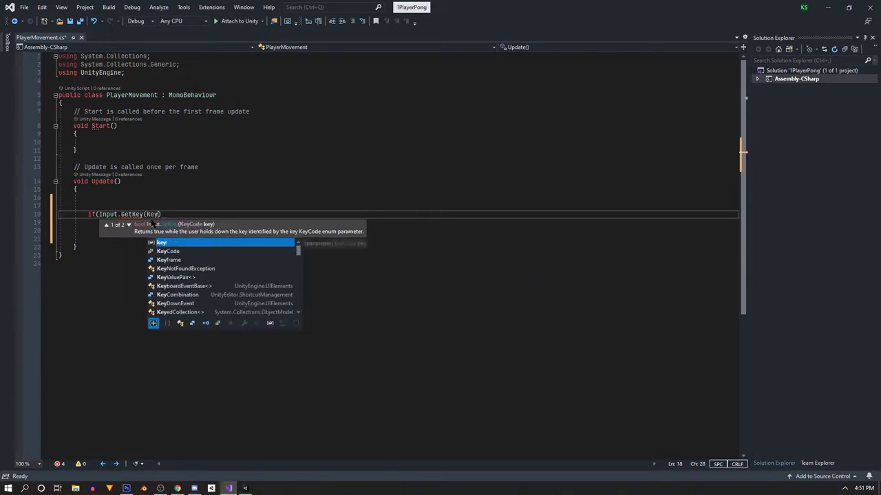
{"action": "key", "text": "Tab"}
Step: Finish the condition with KeyCode.A, add empty braces and a rotate-left comment
{"action": "type", "text": "."}
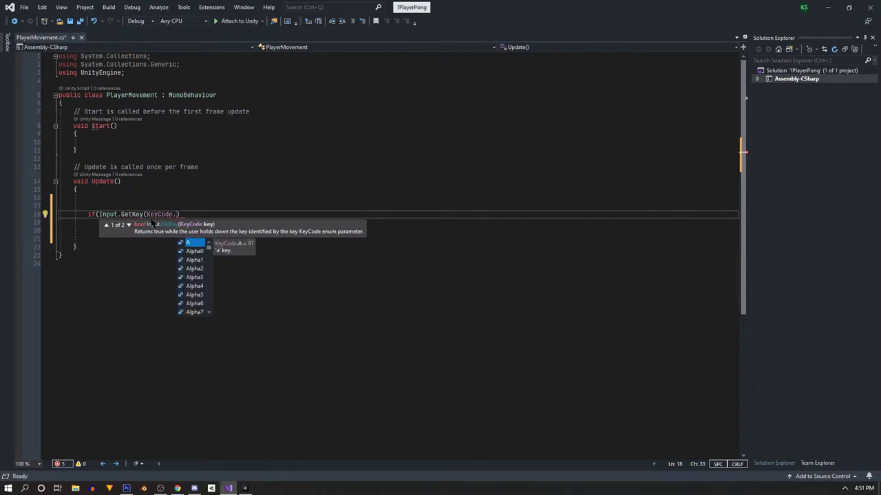
{"action": "type", "text": "a)"}
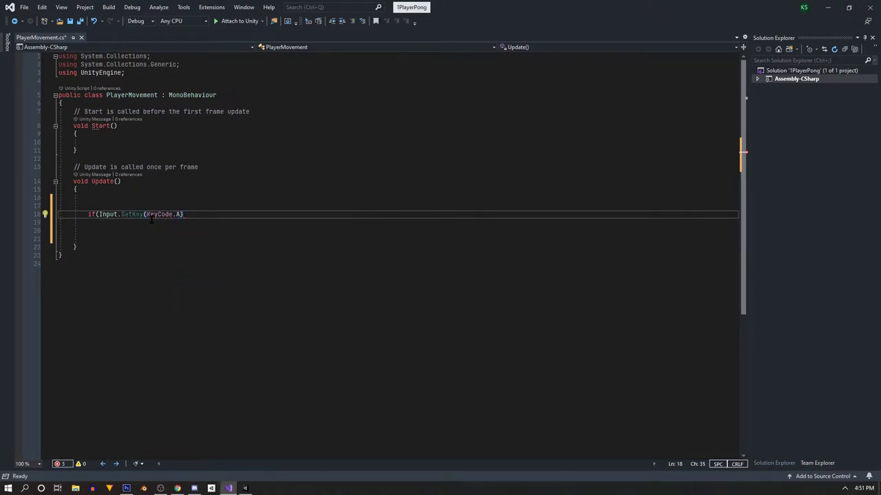
{"action": "type", "text": "{"}
{"action": "key", "text": "Return"}
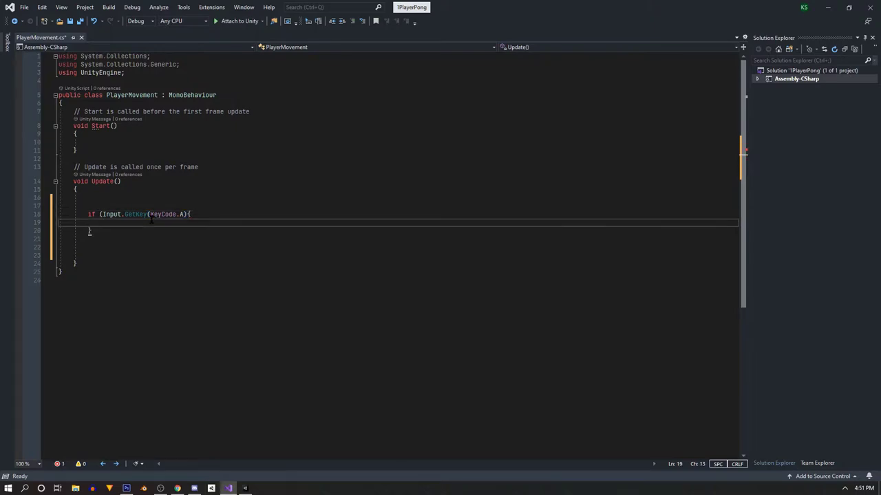
{"action": "key", "text": "ctrl+z"}
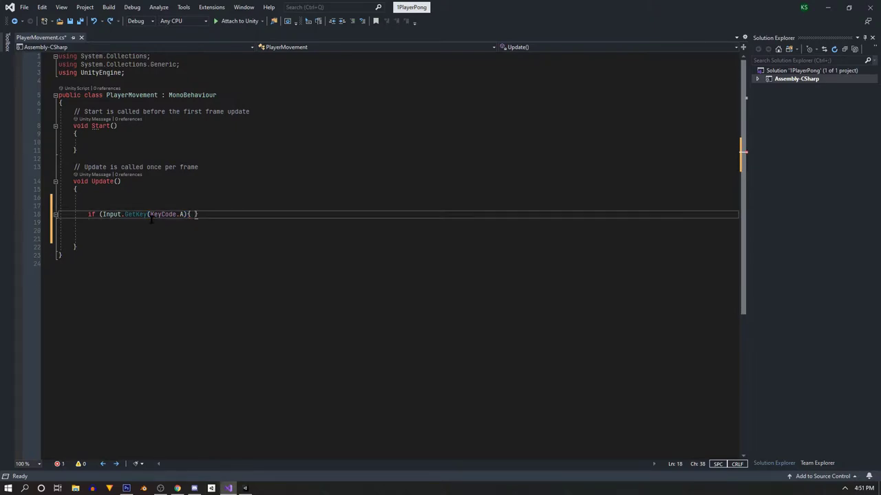
{"action": "key", "text": "BackSpace"}
{"action": "key", "text": "BackSpace"}
{"action": "type", "text": ") {"}
{"action": "key", "text": "Return"}
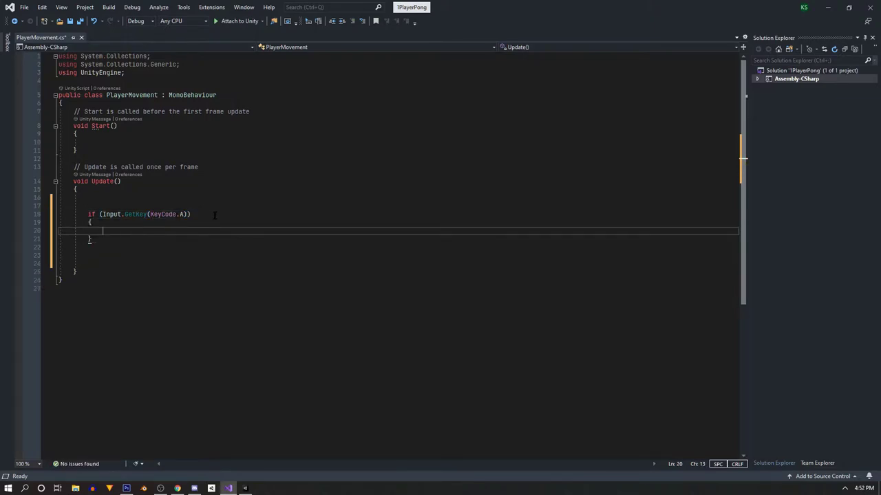
{"action": "left_click", "coordinate": [215, 215]}
{"action": "type", "text": "// ro"}
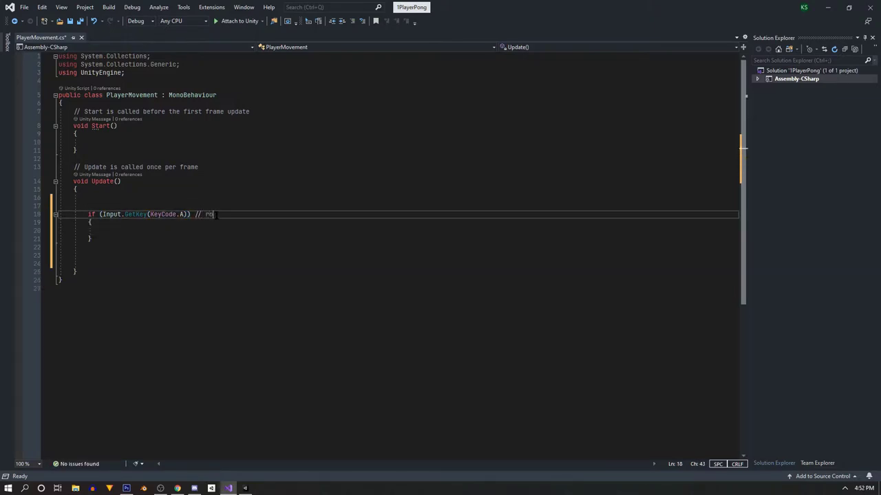
{"action": "type", "text": "tate "}
{"action": "type", "text": "let"}
{"action": "type", "text": "t"}
Step: Duplicate the A-key block as a KeyCode.S block commented rotate right
{"action": "left_click_drag", "start_coordinate": [117, 241], "coordinate": [39, 217]}
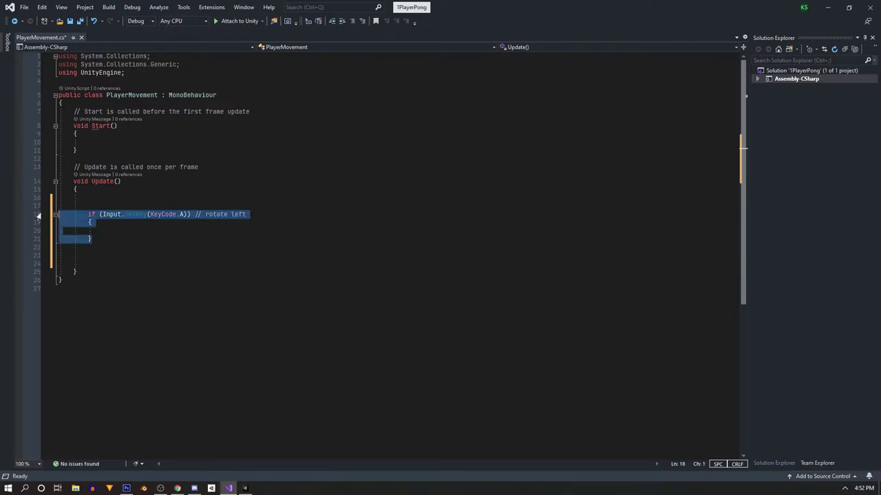
{"action": "key", "text": "ctrl+c"}
{"action": "left_click", "coordinate": [102, 241]}
{"action": "key", "text": "Return"}
{"action": "key", "text": "Return"}
{"action": "key", "text": "ctrl+v"}
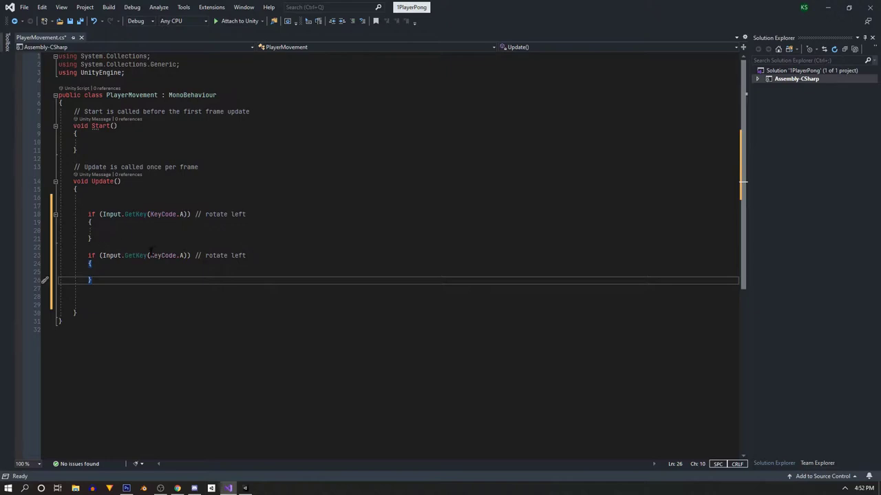
{"action": "double_click", "coordinate": [182, 256]}
{"action": "type", "text": "s"}
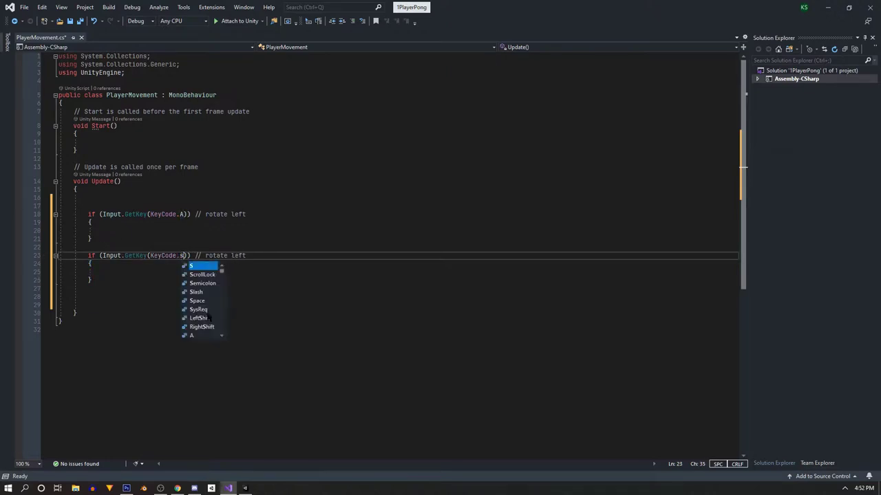
{"action": "key", "text": "Tab"}
{"action": "left_click", "coordinate": [293, 255]}
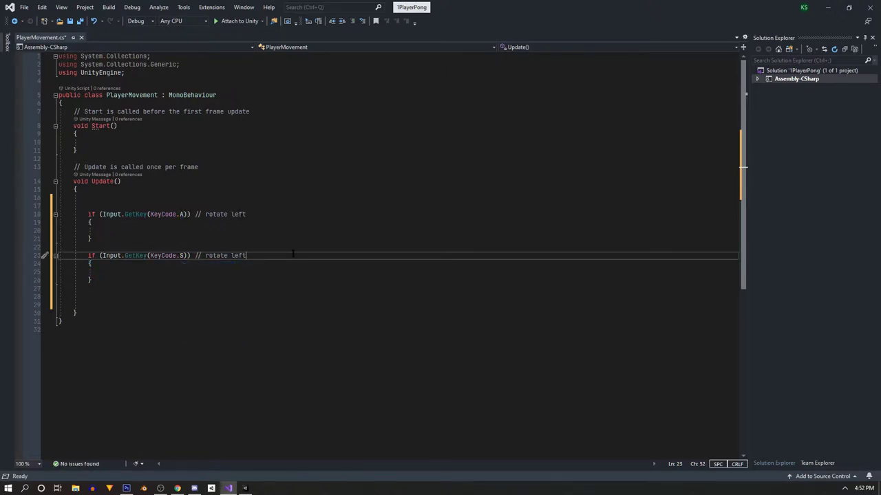
{"action": "key", "text": "BackSpace"}
{"action": "key", "text": "BackSpace"}
{"action": "key", "text": "BackSpace"}
{"action": "type", "text": "right"}
Step: Remove the extra blank lines left inside Update()
{"action": "left_click", "coordinate": [252, 330]}
{"action": "left_click", "coordinate": [60, 297]}
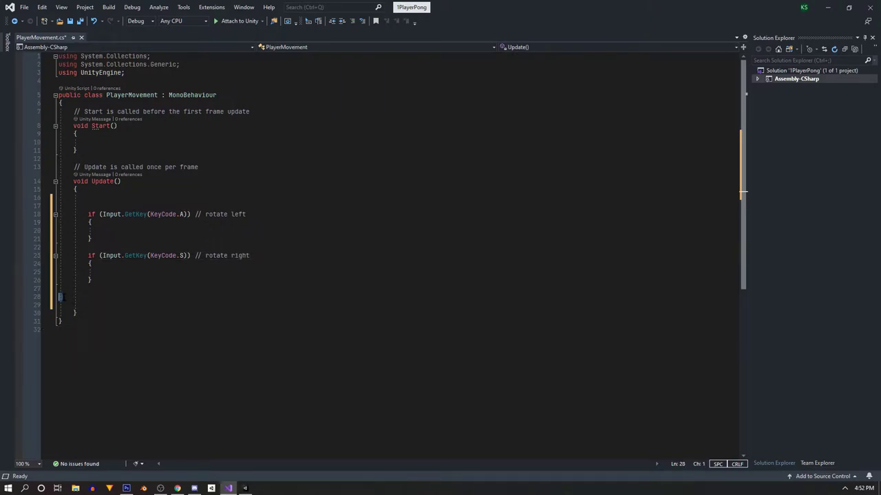
{"action": "key", "text": "BackSpace"}
{"action": "key", "text": "Delete"}
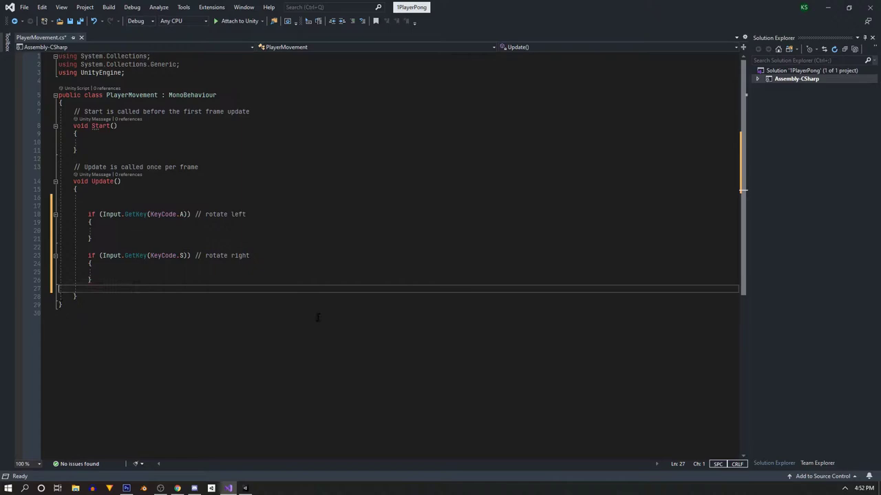
{"action": "key", "text": "BackSpace"}
{"action": "left_click", "coordinate": [129, 241]}
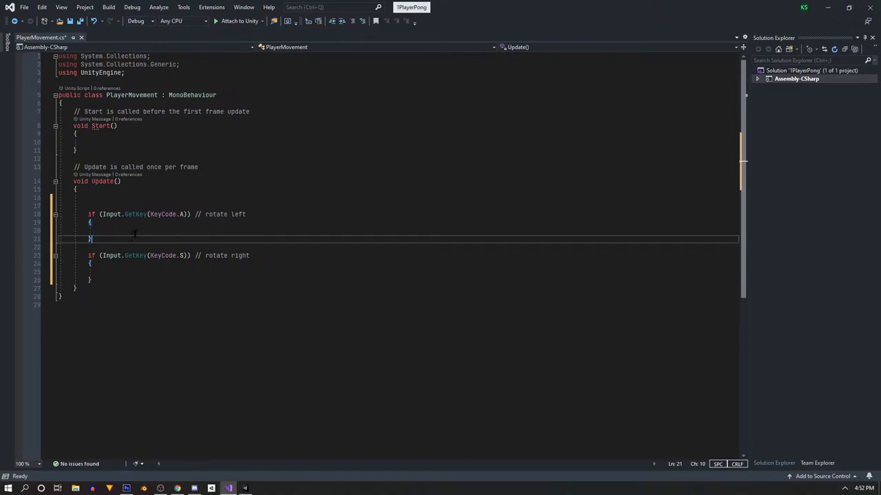
{"action": "left_click", "coordinate": [134, 231]}
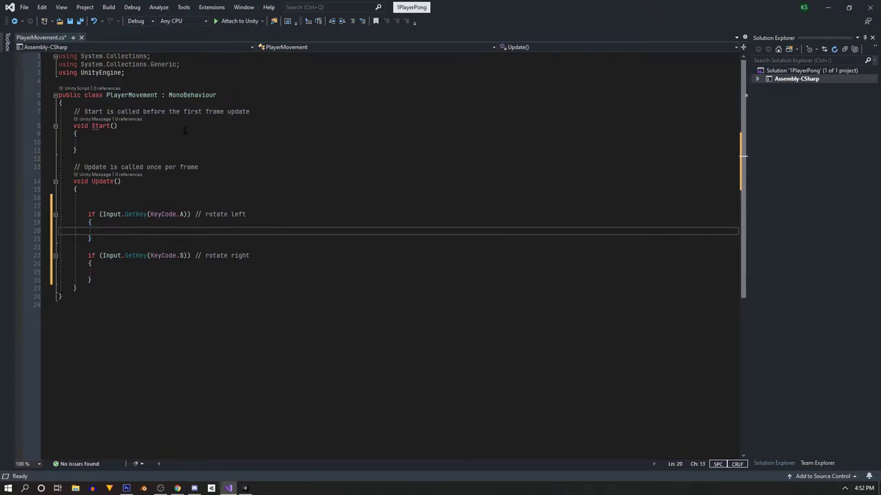
{"action": "left_click", "coordinate": [122, 103]}
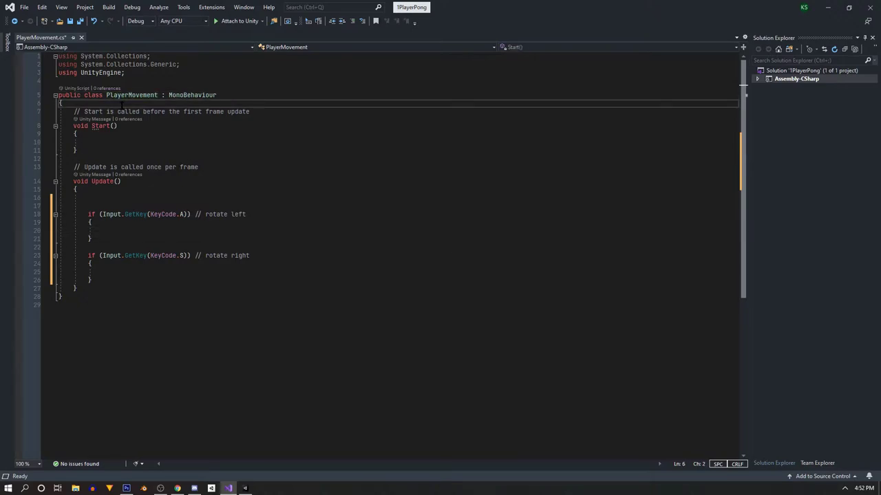
Step: Declare public float speedToRotate and add transform.Rotate(Vector3.forward, speedToRotate) to the A block
{"action": "key", "text": "Return"}
{"action": "key", "text": "Return"}
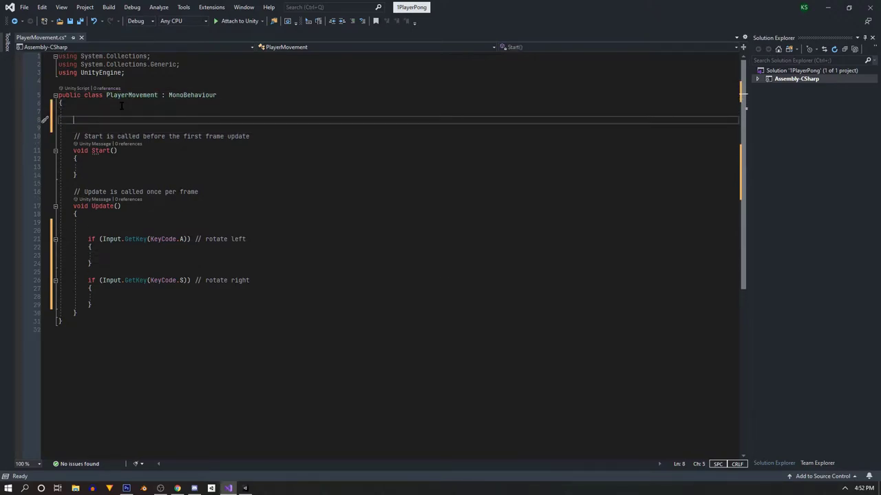
{"action": "type", "text": "public float speedToR"}
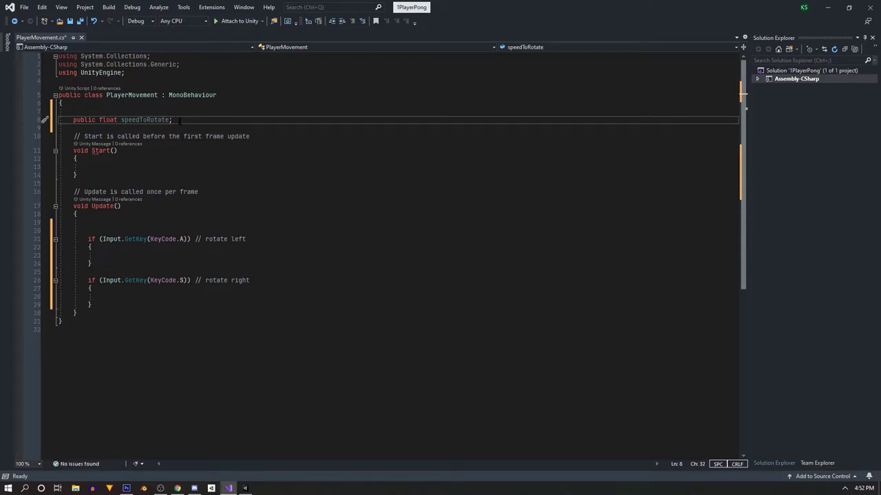
{"action": "type", "text": "otate"}
{"action": "left_click", "coordinate": [353, 228]}
{"action": "key", "text": "Down"}
{"action": "key", "text": "Down"}
{"action": "key", "text": "Down"}
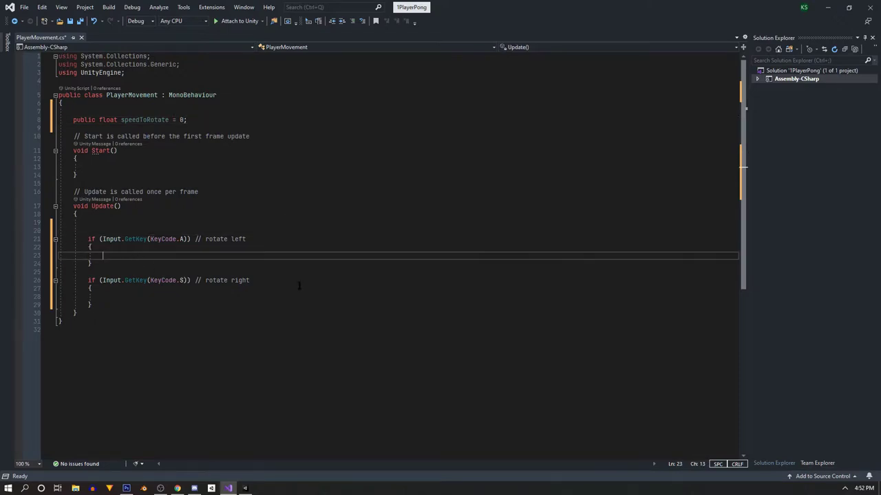
{"action": "type", "text": "tr"}
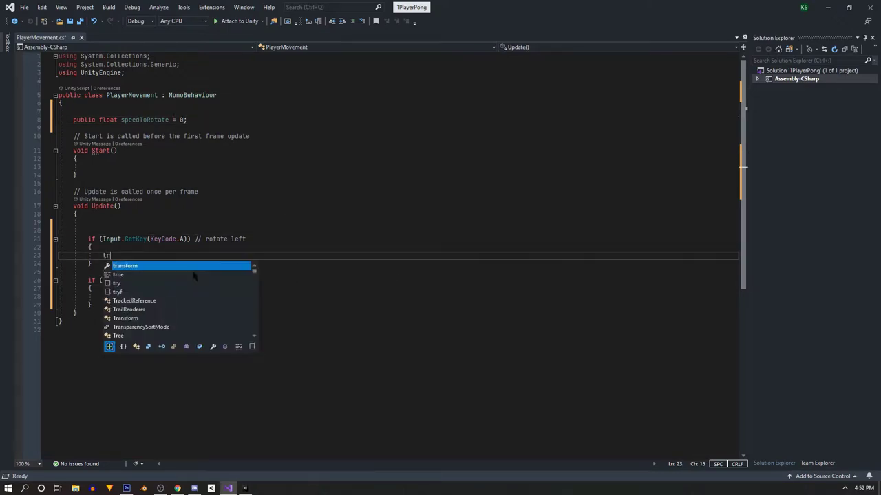
{"action": "type", "text": "ansform.rotate"}
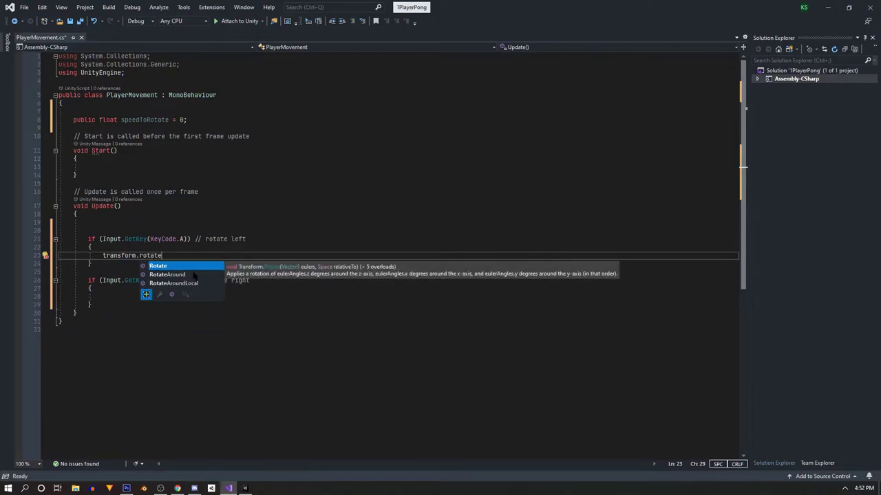
{"action": "type", "text": "("}
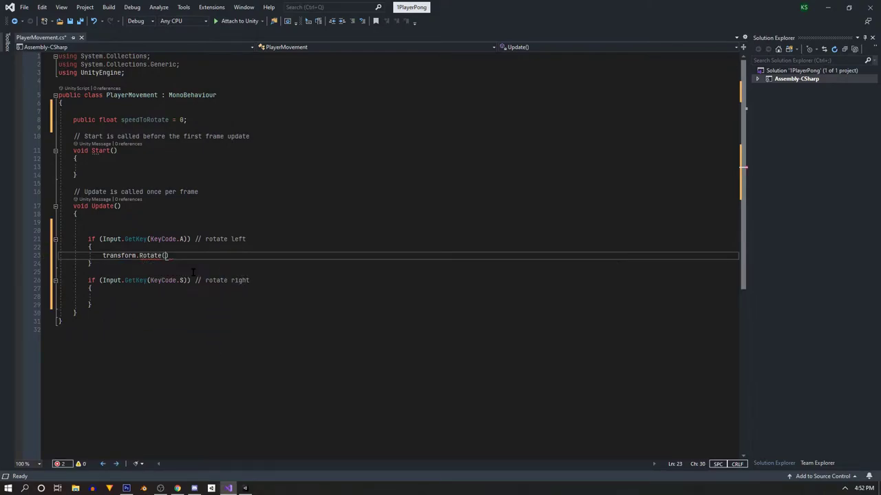
{"action": "type", "text": "vector"}
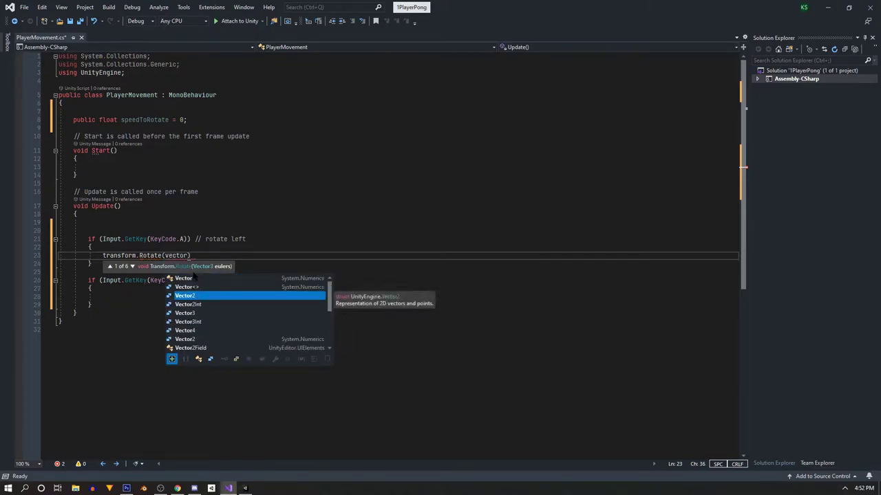
{"action": "type", "text": "3"}
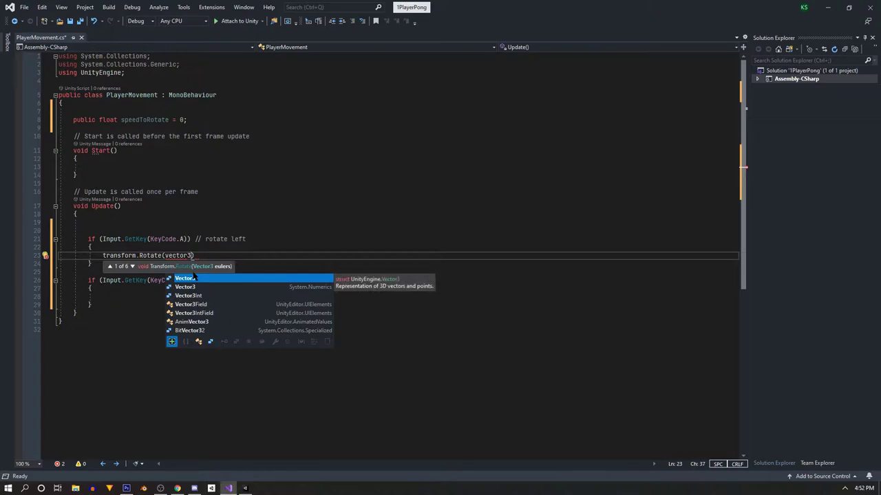
{"action": "double_click", "coordinate": [218, 278]}
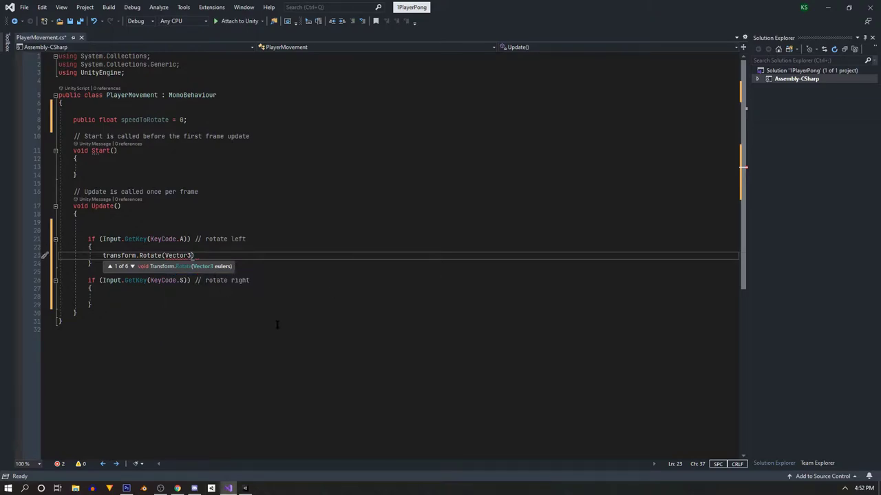
{"action": "type", "text": ".forward"}
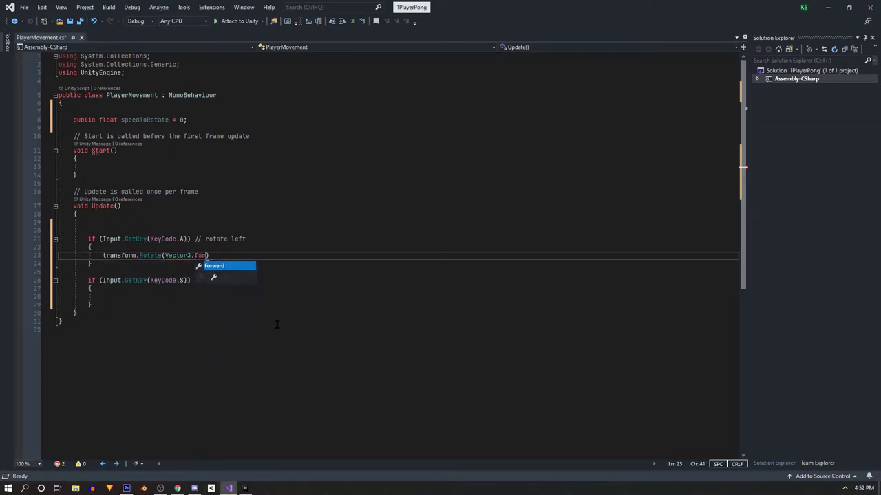
{"action": "type", "text": ","}
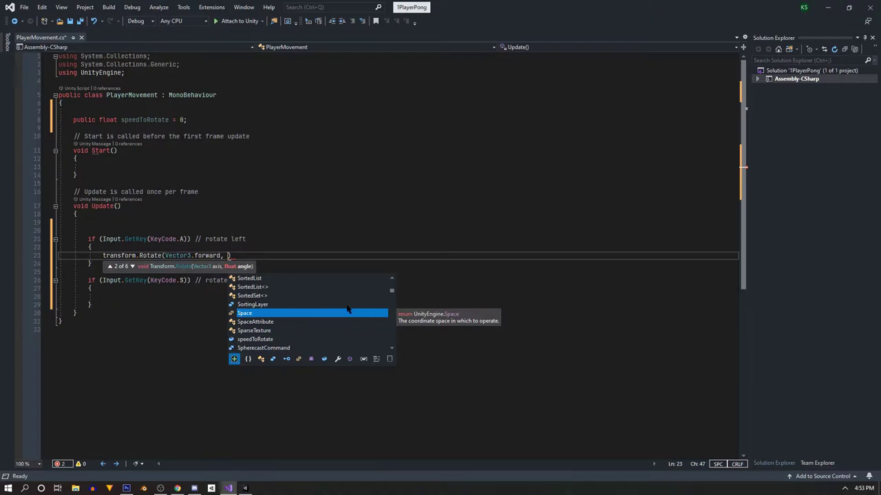
{"action": "type", "text": "speedToRotate"}
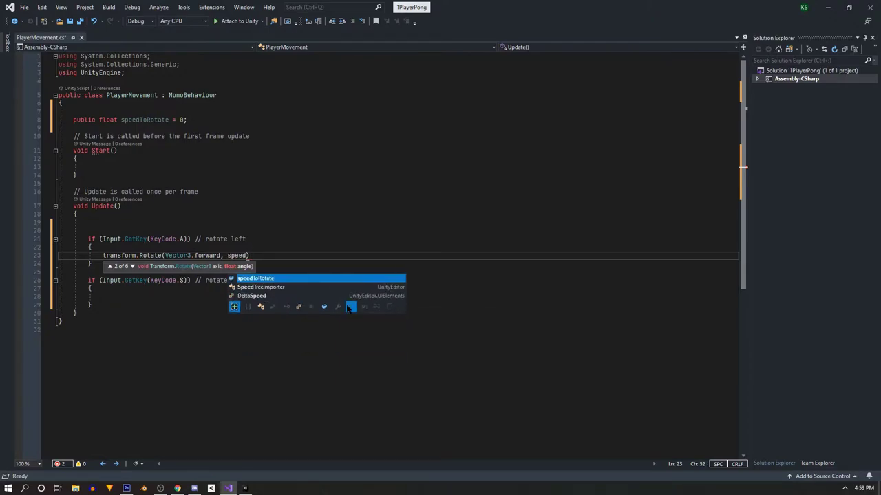
{"action": "key", "text": "Tab"}
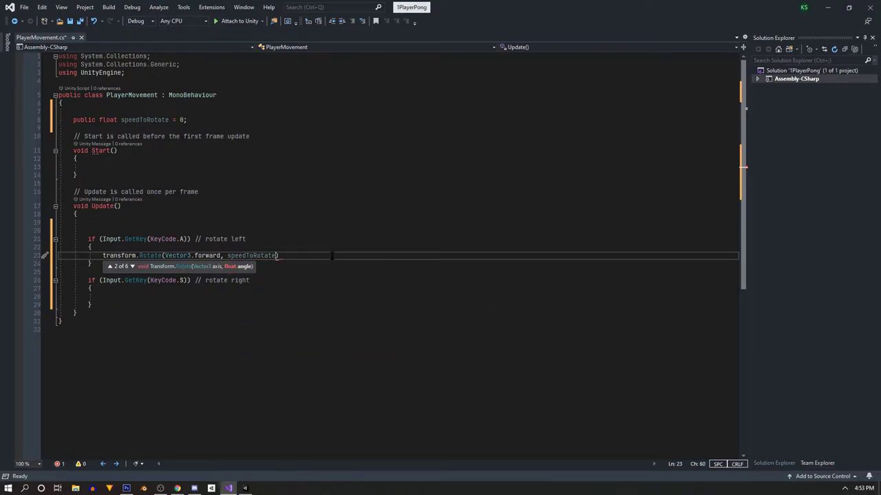
{"action": "type", "text": ");"}
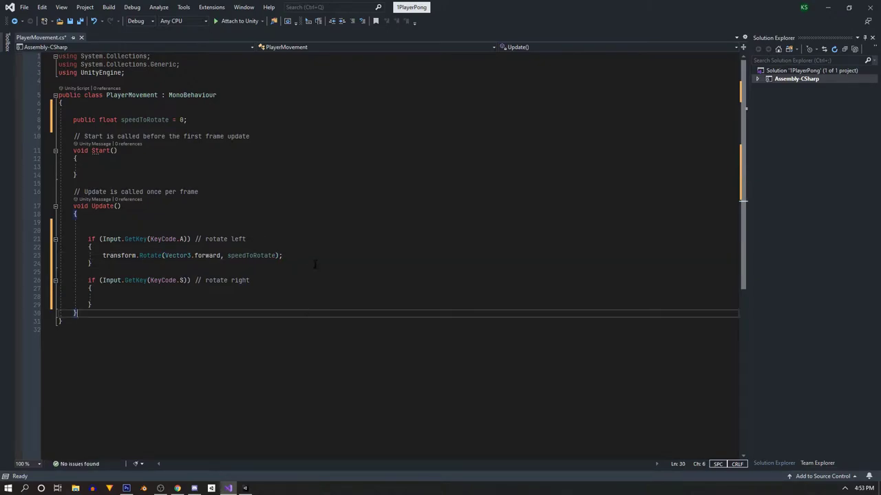
Step: Put the same Rotate call with -speedToRotate in the S block and save the script
{"action": "left_click_drag", "start_coordinate": [282, 255], "coordinate": [103, 255]}
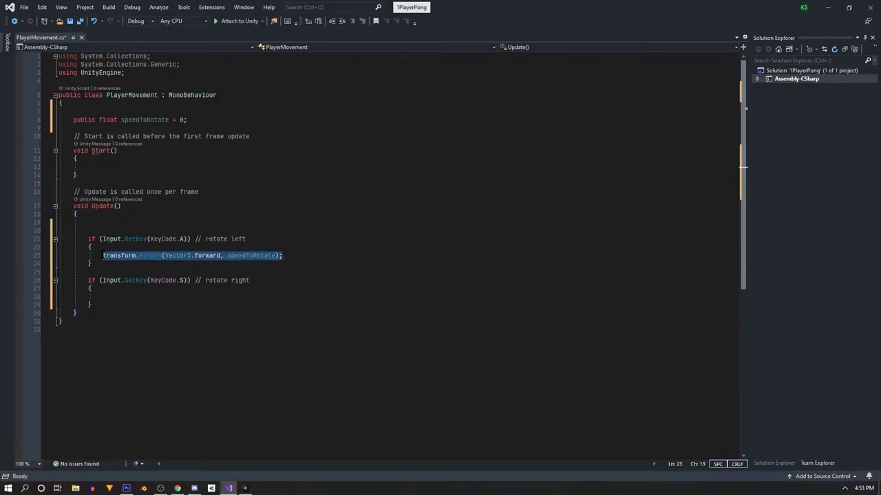
{"action": "key", "text": "ctrl+c"}
{"action": "left_click", "coordinate": [162, 298]}
{"action": "key", "text": "ctrl+v"}
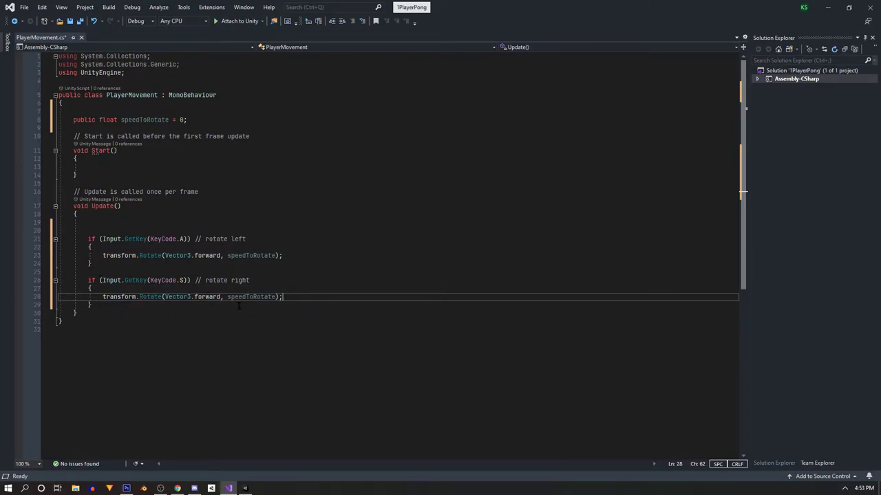
{"action": "left_click", "coordinate": [229, 296]}
{"action": "type", "text": "-"}
{"action": "left_click", "coordinate": [330, 378]}
{"action": "key", "text": "ctrl+s"}
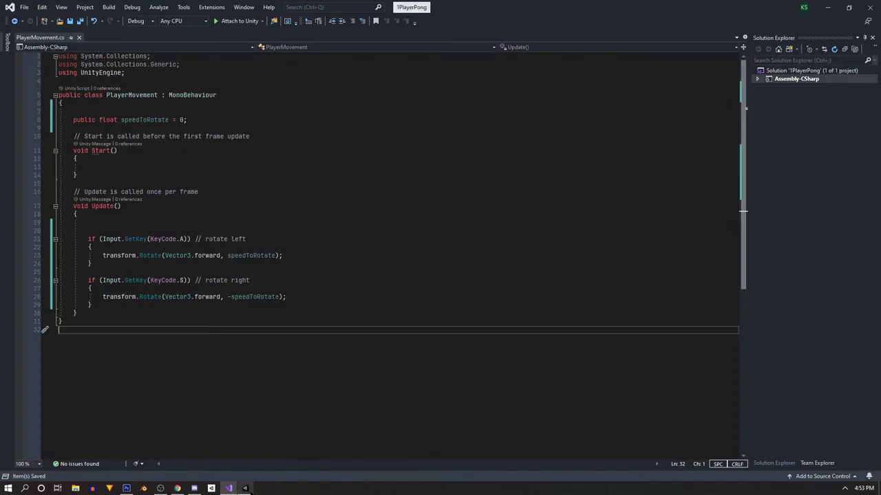
{"action": "left_click", "coordinate": [245, 489]}
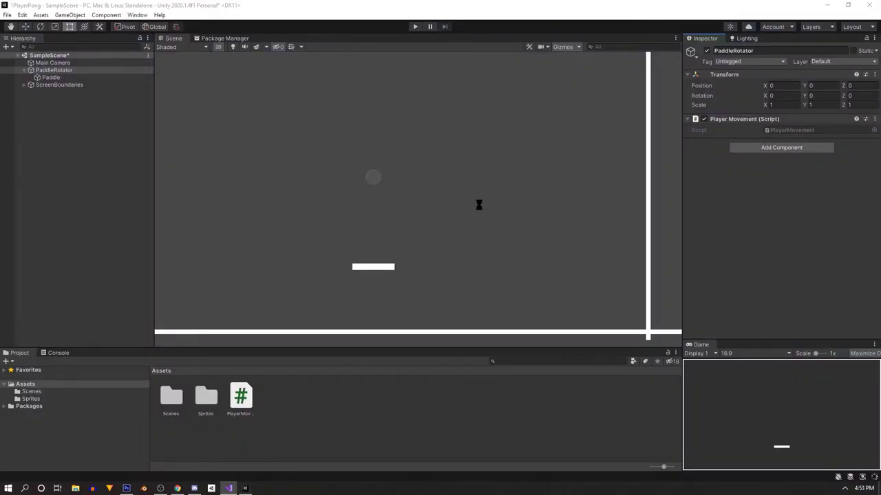
Step: Play-test the paddle with Speed To Rotate at 5, then 1, then 0.3
{"action": "left_click", "coordinate": [774, 140]}
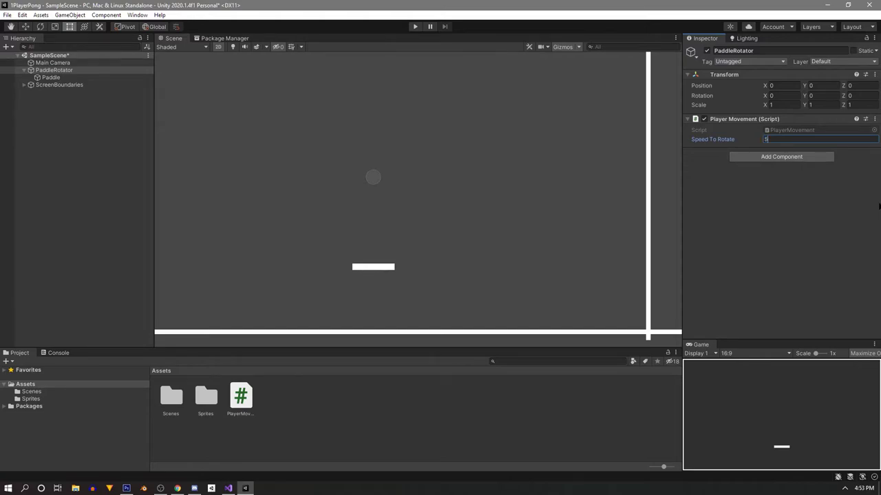
{"action": "left_click", "coordinate": [415, 26]}
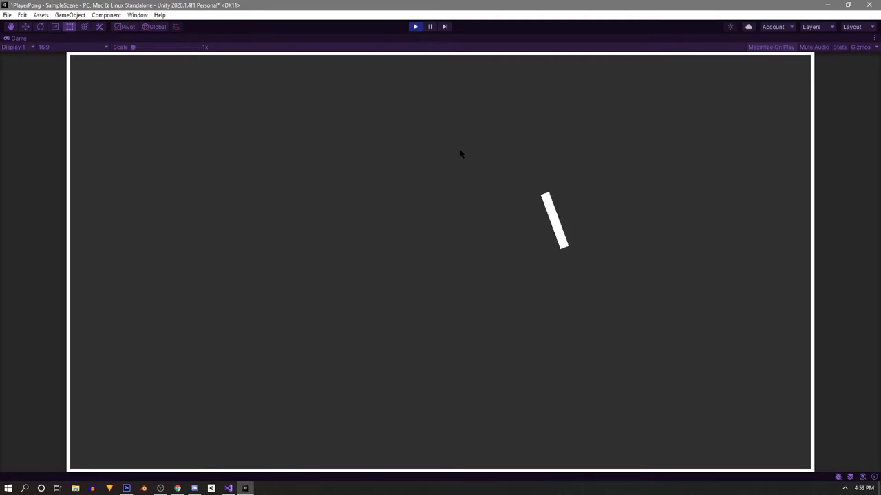
{"action": "left_click", "coordinate": [417, 27]}
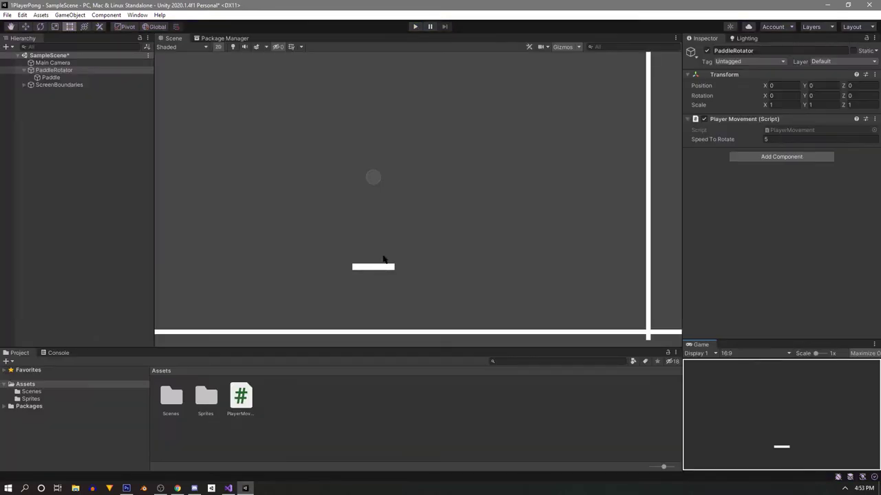
{"action": "left_click", "coordinate": [796, 139]}
{"action": "type", "text": "1"}
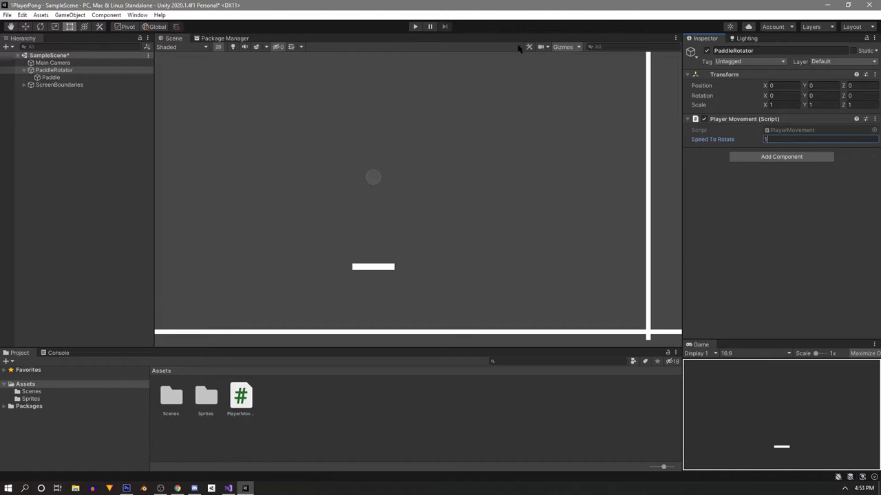
{"action": "left_click", "coordinate": [413, 27]}
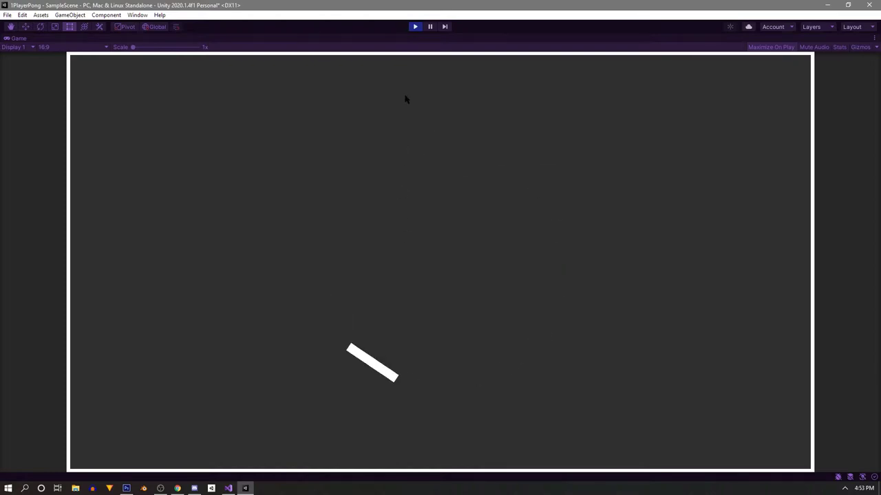
{"action": "left_click", "coordinate": [414, 26]}
{"action": "left_click", "coordinate": [788, 139]}
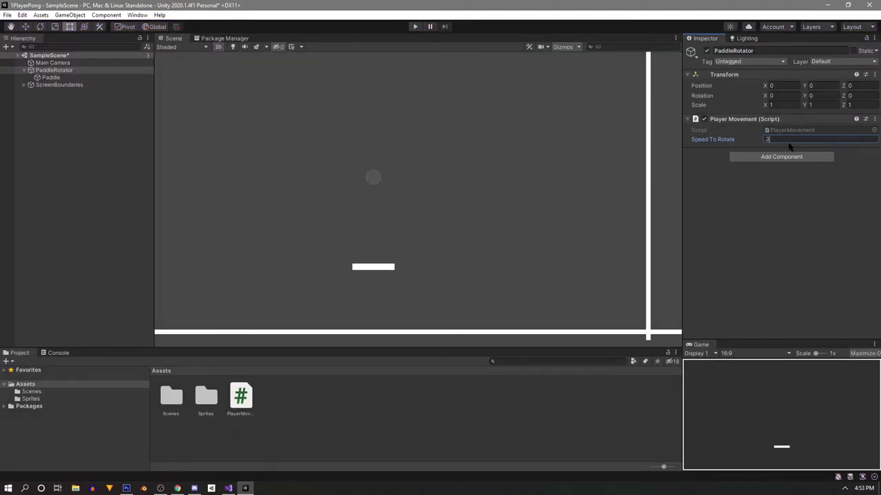
{"action": "left_click", "coordinate": [415, 26]}
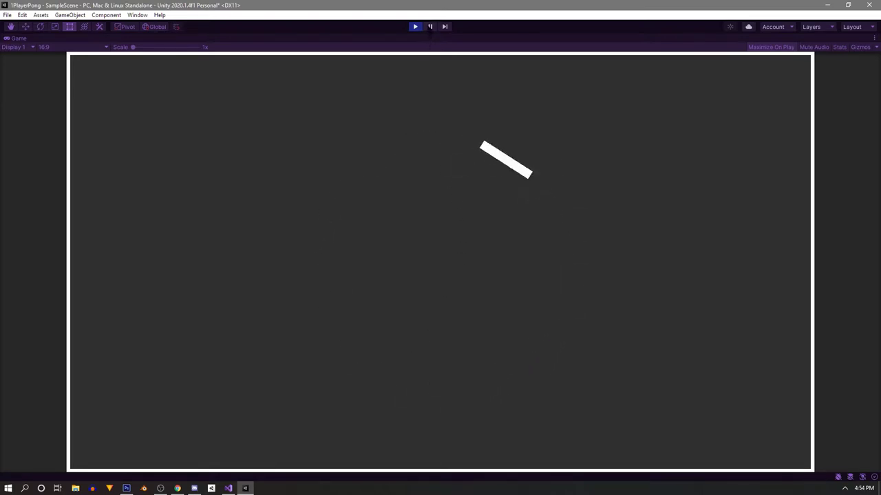
{"action": "left_click", "coordinate": [430, 26]}
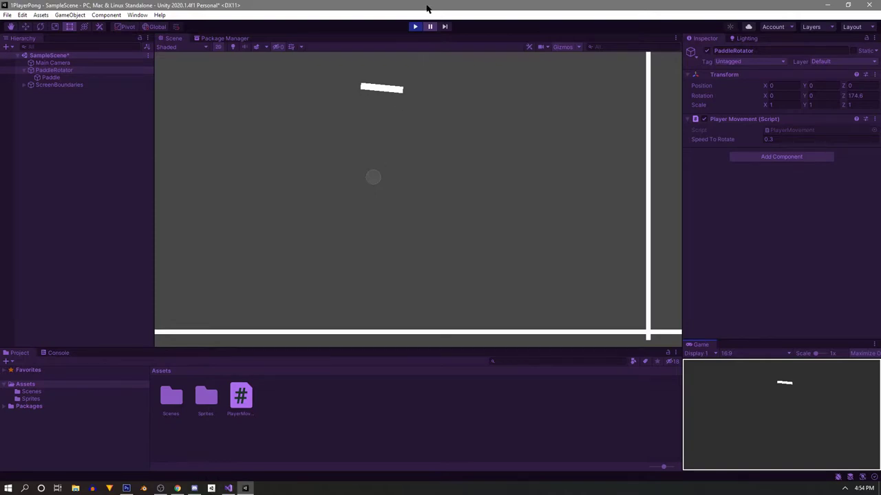
{"action": "left_click", "coordinate": [414, 26]}
Step: Change the rotate-right key check from KeyCode.S to KeyCode.D
{"action": "left_click", "coordinate": [227, 488]}
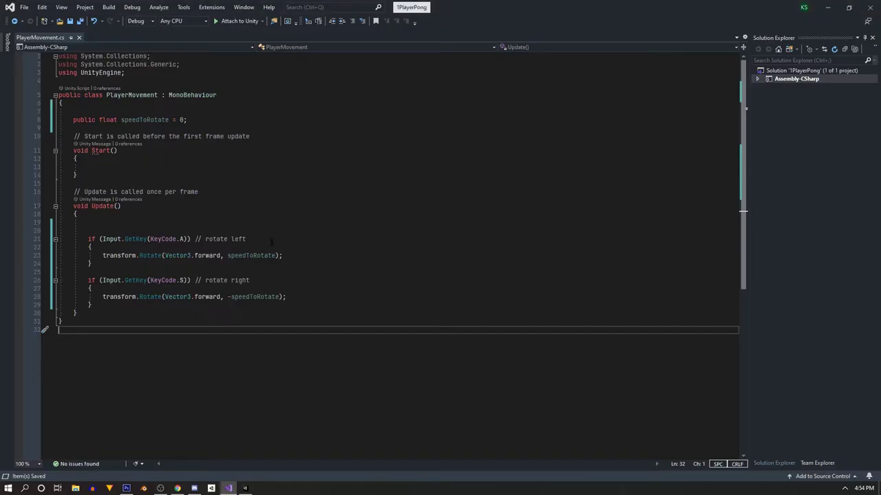
{"action": "left_click", "coordinate": [183, 280]}
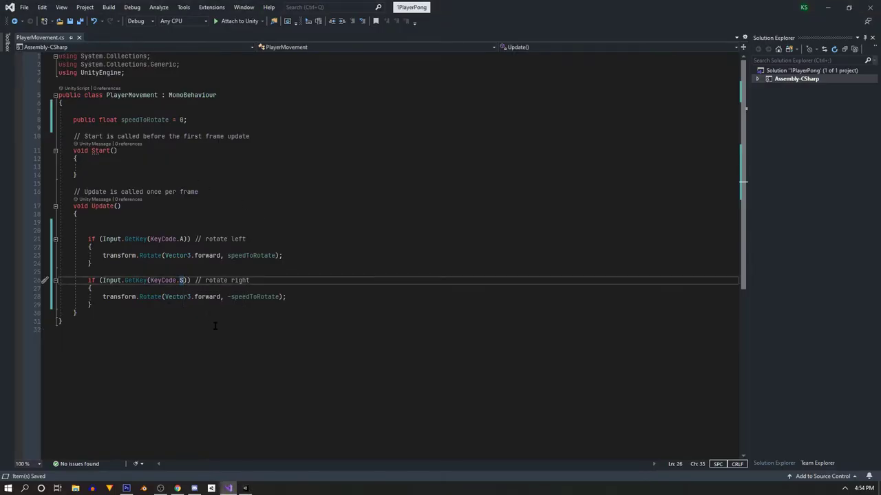
{"action": "key", "text": "BackSpace"}
{"action": "type", "text": "D"}
{"action": "left_click", "coordinate": [418, 366]}
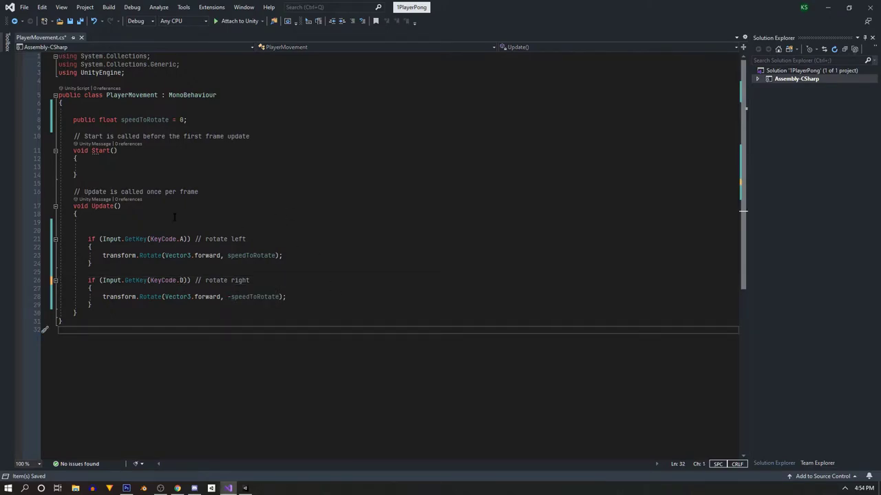
Step: Extend the rotate-left condition with || Input.GetKey(KeyCode.LeftArrow)
{"action": "left_click_drag", "start_coordinate": [188, 239], "coordinate": [101, 240]}
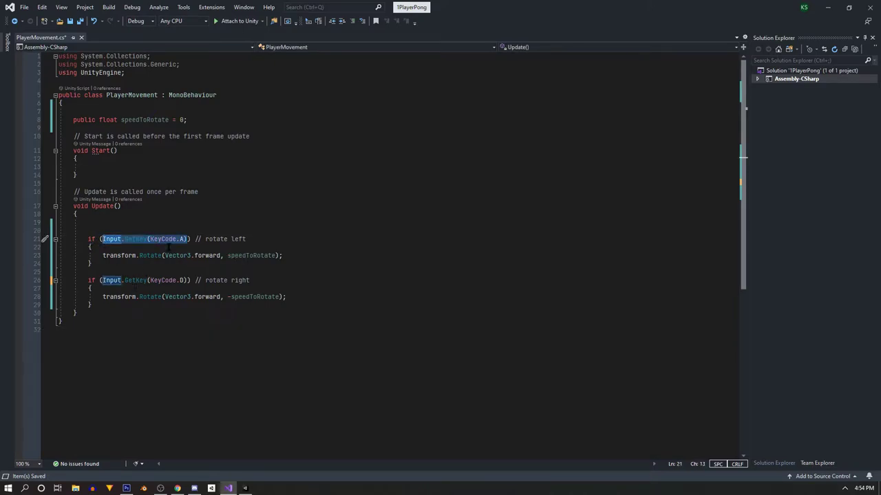
{"action": "left_click", "coordinate": [187, 240]}
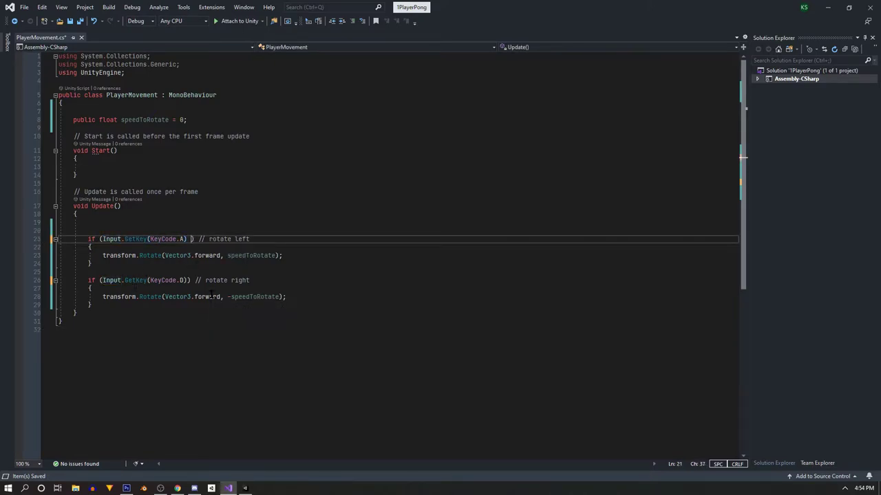
{"action": "type", "text": "|| Input.GetKey(KeyCode.A"}
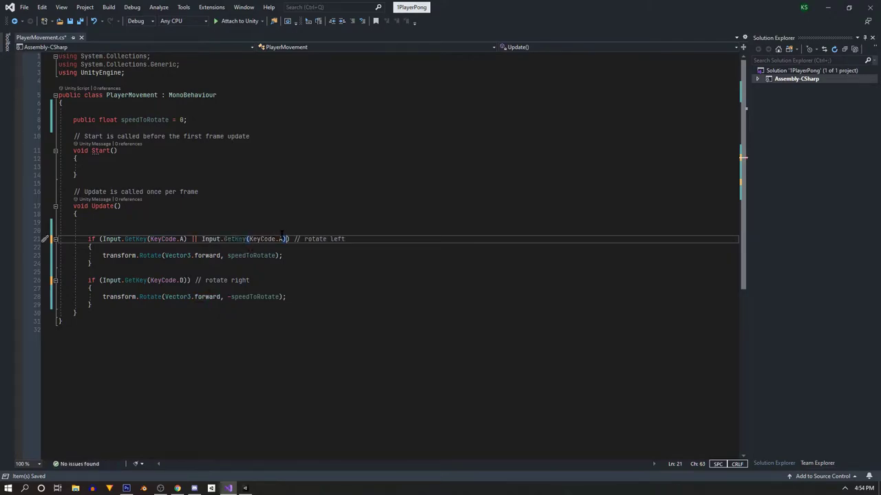
{"action": "key", "text": "BackSpace"}
{"action": "type", "text": "l"}
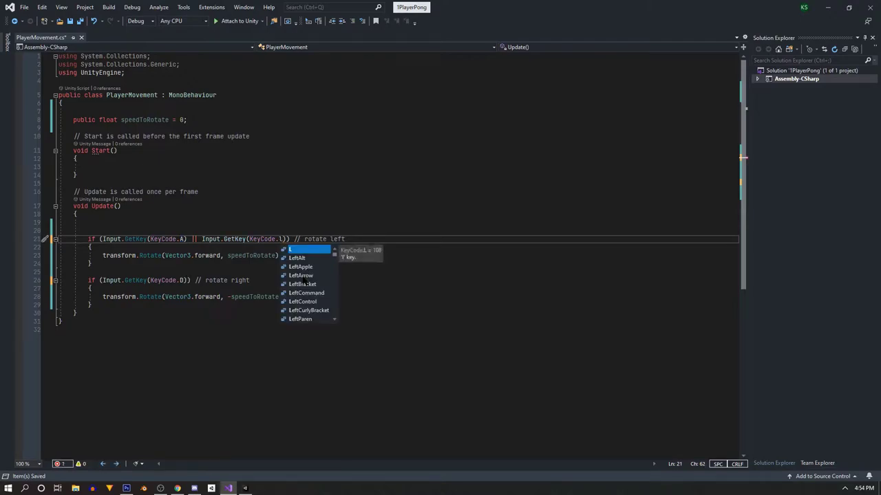
{"action": "double_click", "coordinate": [301, 275]}
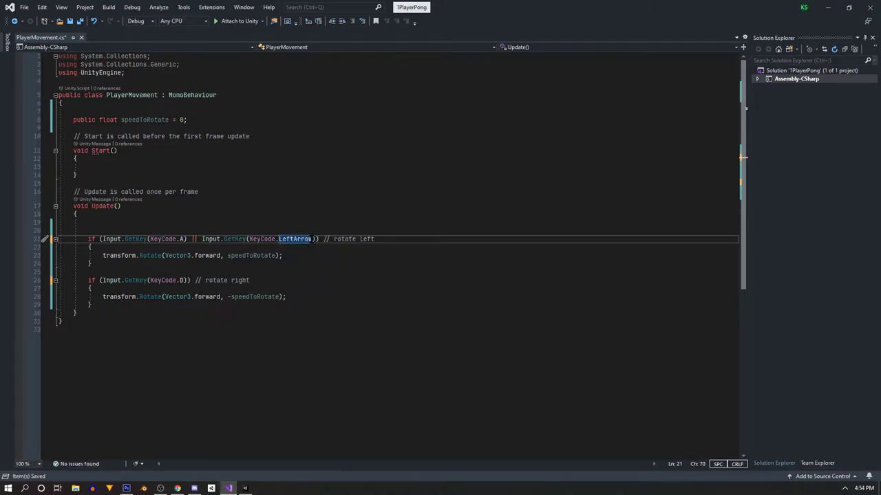
Step: Extend the rotate-right condition with || Input.GetKey(KeyCode.RightArrow) and save the script
{"action": "left_click", "coordinate": [191, 281]}
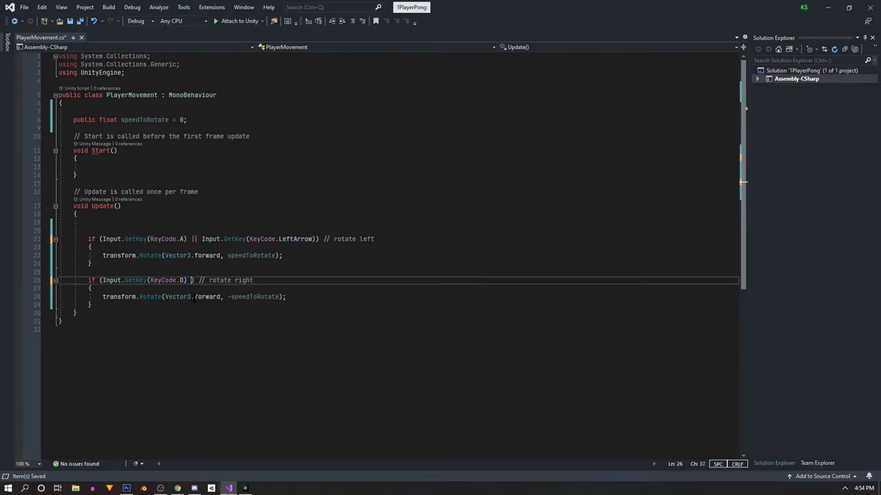
{"action": "type", "text": "|| Input.GetKey(KeyCode.A)"}
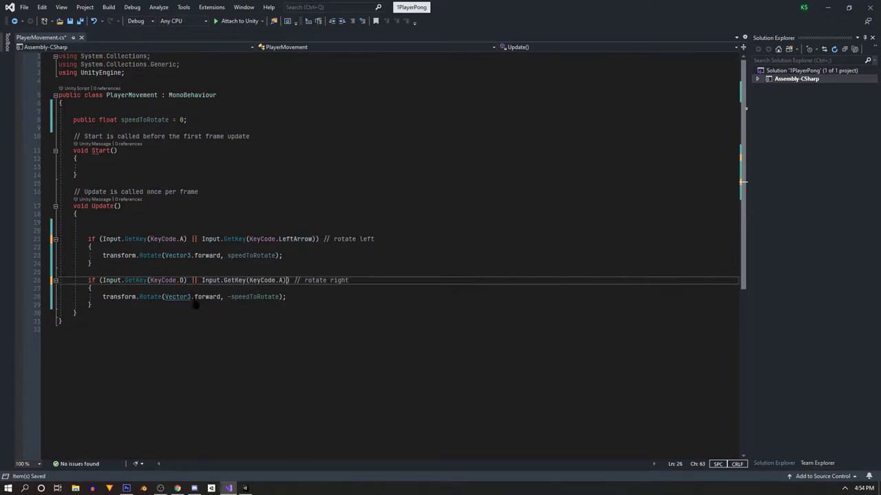
{"action": "left_click", "coordinate": [281, 281]}
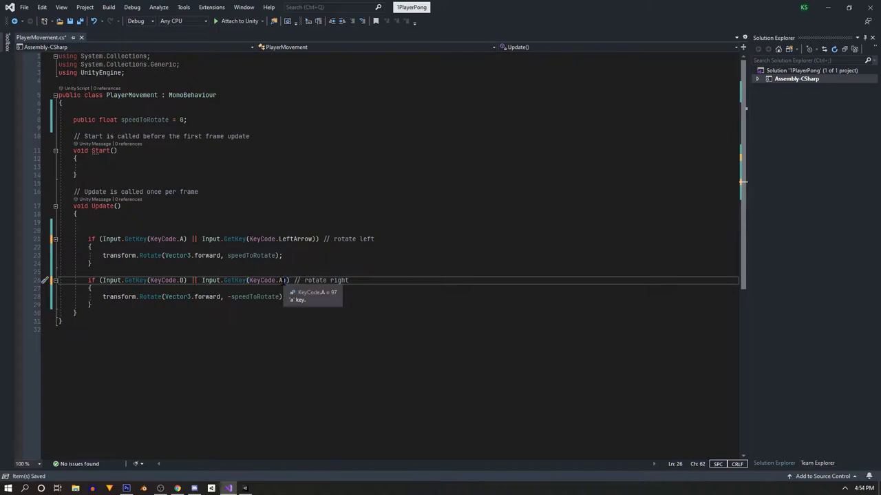
{"action": "key", "text": "BackSpace"}
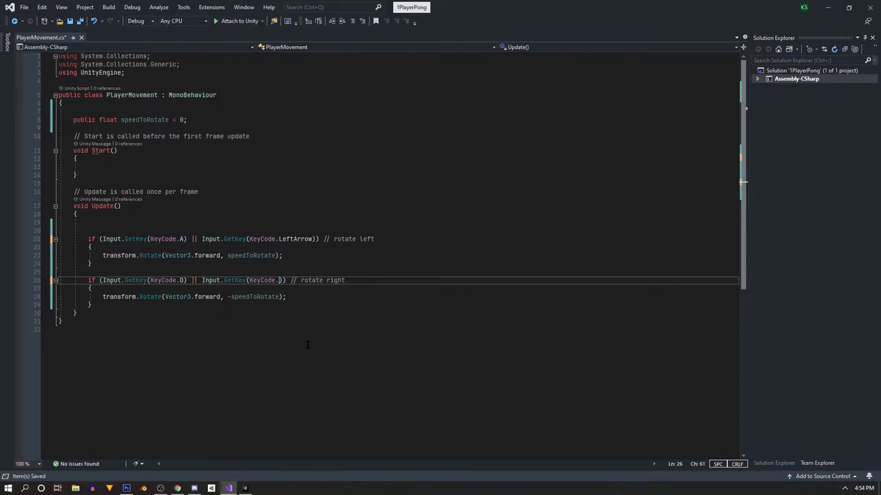
{"action": "type", "text": "r"}
{"action": "key", "text": "Down"}
{"action": "key", "text": "Down"}
{"action": "key", "text": "Down"}
{"action": "key", "text": "Down"}
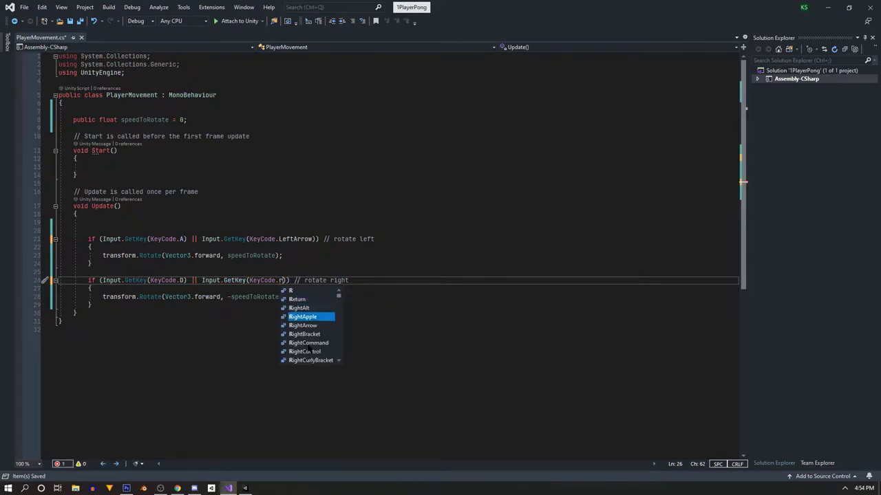
{"action": "key", "text": "Tab"}
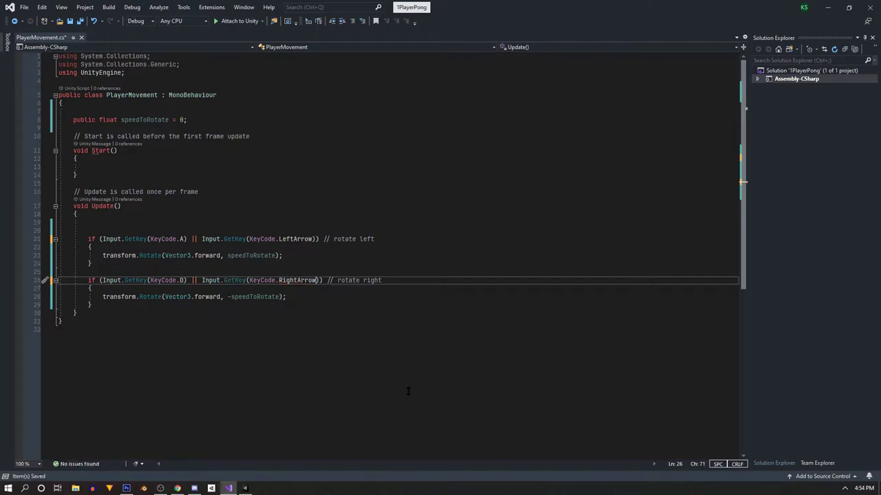
{"action": "key", "text": "ctrl+s"}
{"action": "left_click", "coordinate": [827, 6]}
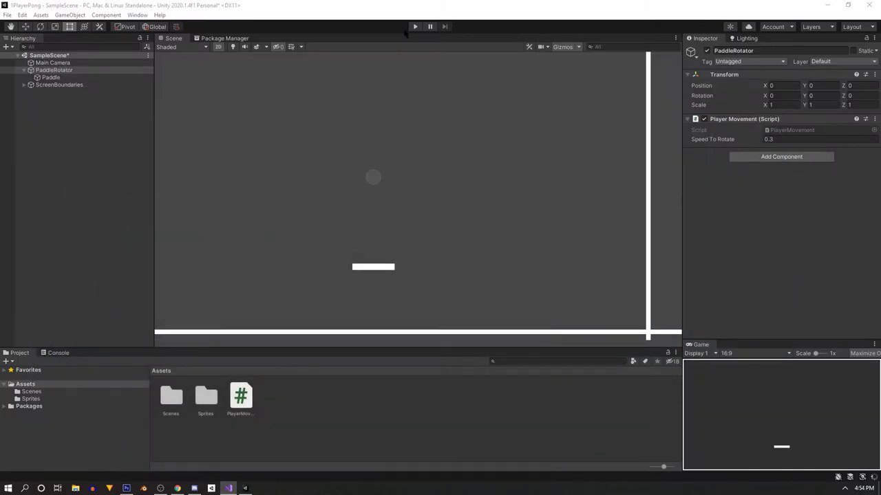
{"action": "left_click", "coordinate": [414, 27]}
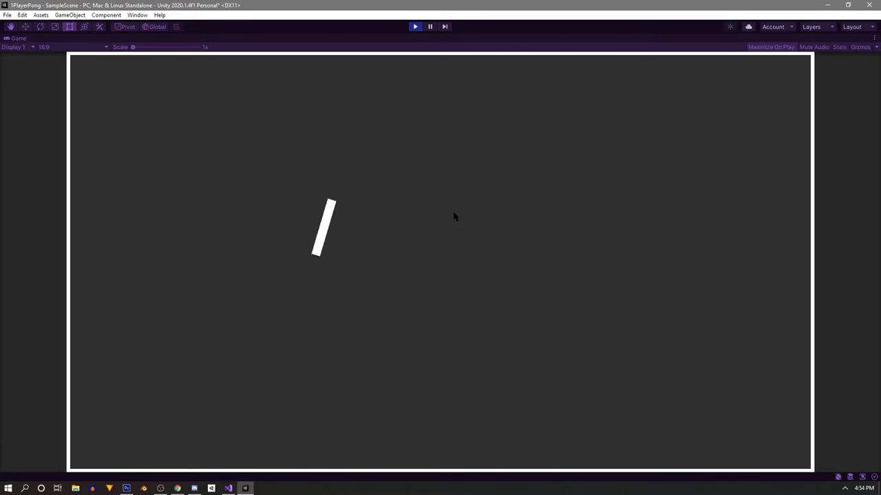
{"action": "key", "text": "ctrl+p"}
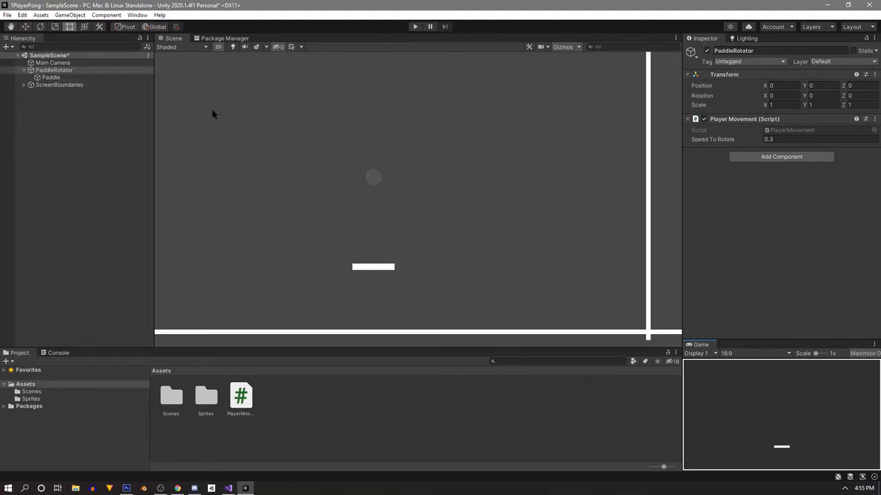
Step: Add a Box Collider 2D component to the Paddle object
{"action": "left_click", "coordinate": [57, 77]}
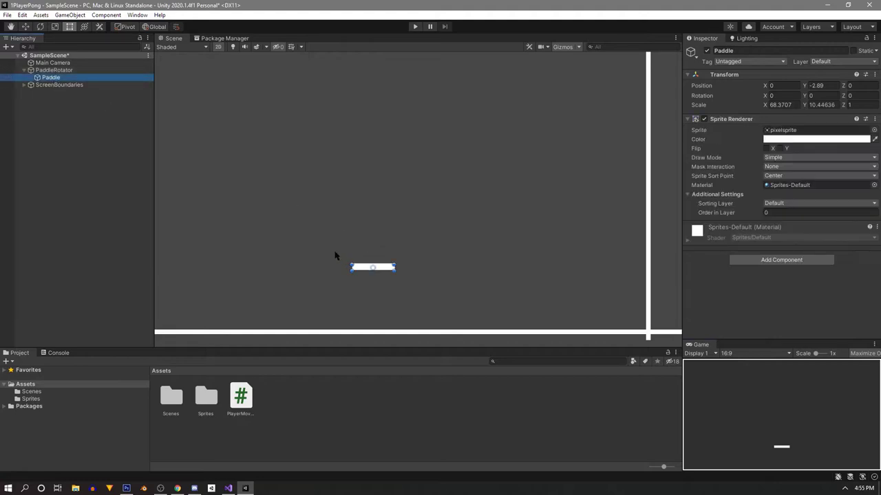
{"action": "left_click", "coordinate": [776, 261]}
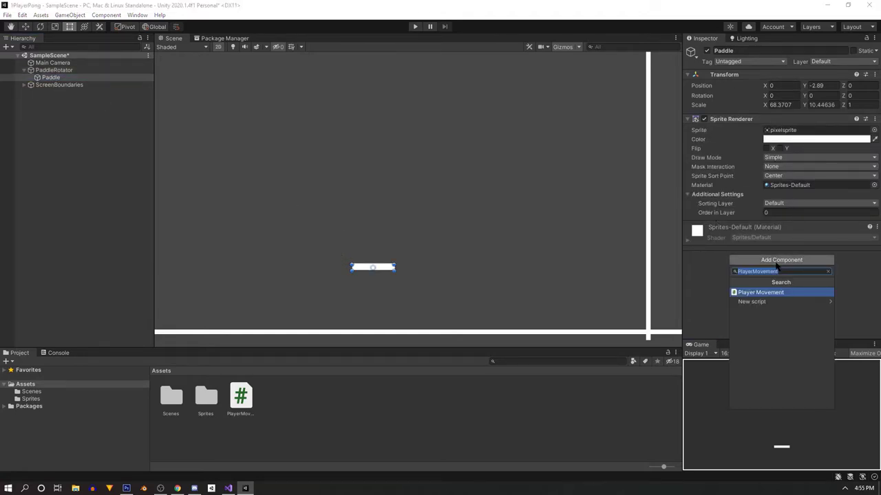
{"action": "key", "text": "BackSpace"}
{"action": "type", "text": "bx"}
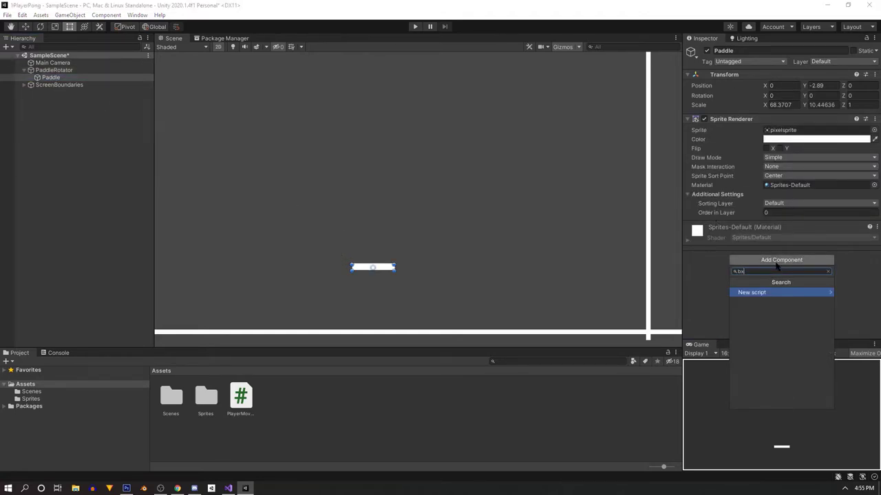
{"action": "key", "text": "BackSpace"}
{"action": "type", "text": "ox"}
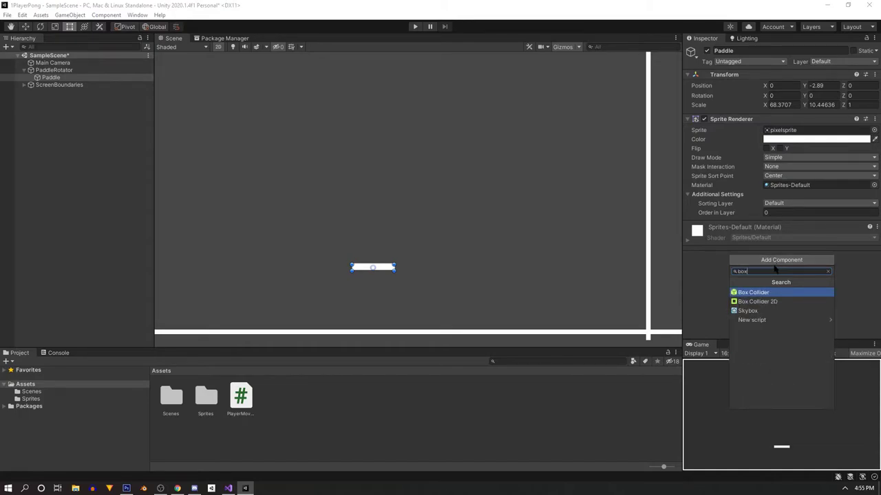
{"action": "left_click", "coordinate": [758, 303]}
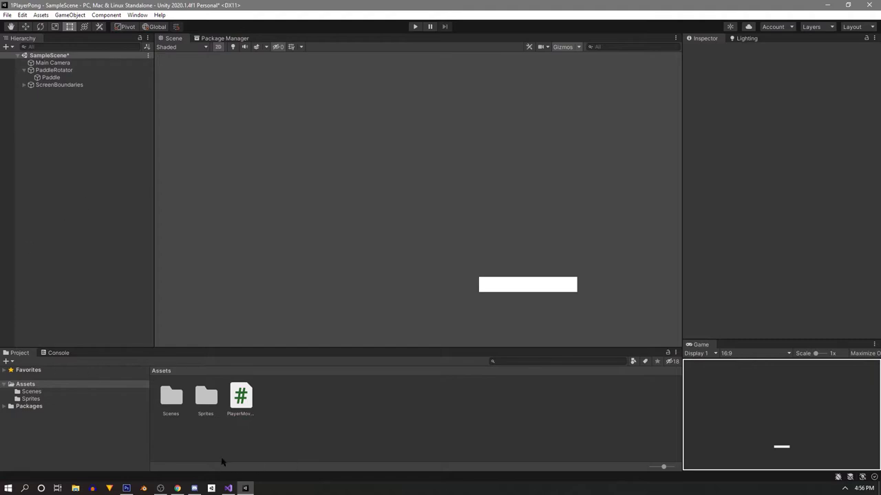
{"action": "left_click", "coordinate": [126, 488]}
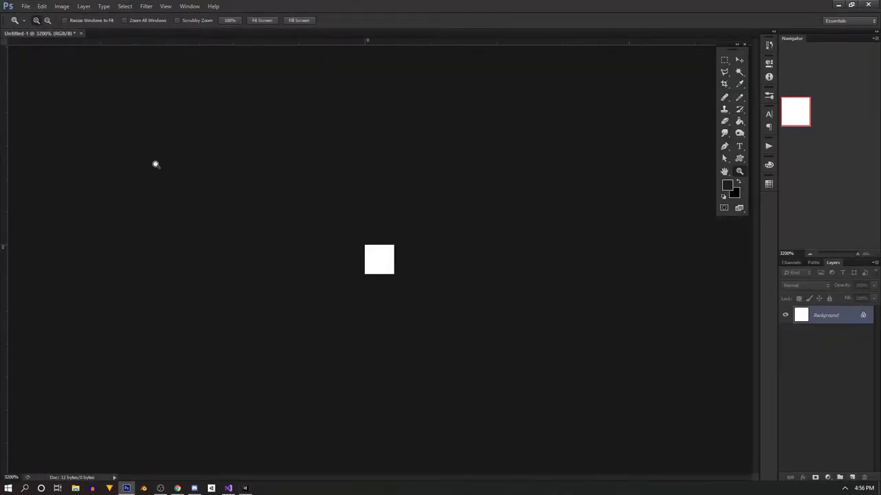
Step: Create a new 10 × 10 pixel image and zoom in to 1200%
{"action": "left_click", "coordinate": [26, 7]}
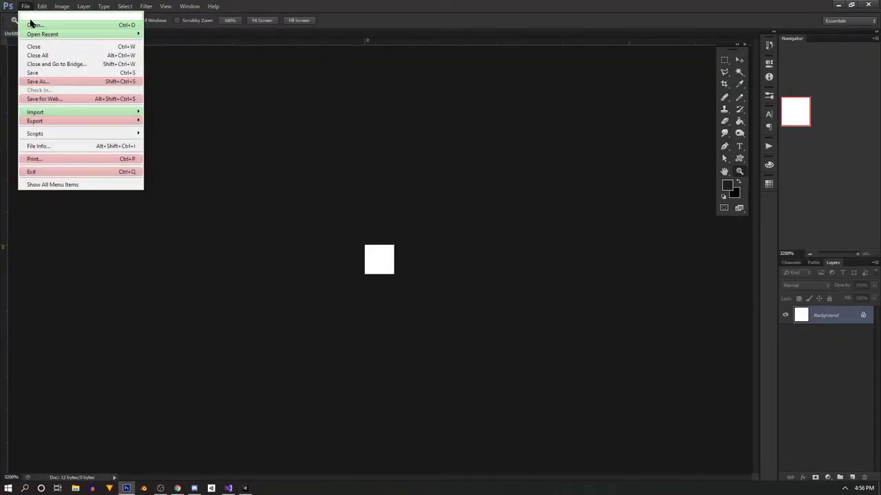
{"action": "left_click", "coordinate": [31, 16]}
{"action": "left_click", "coordinate": [277, 118]}
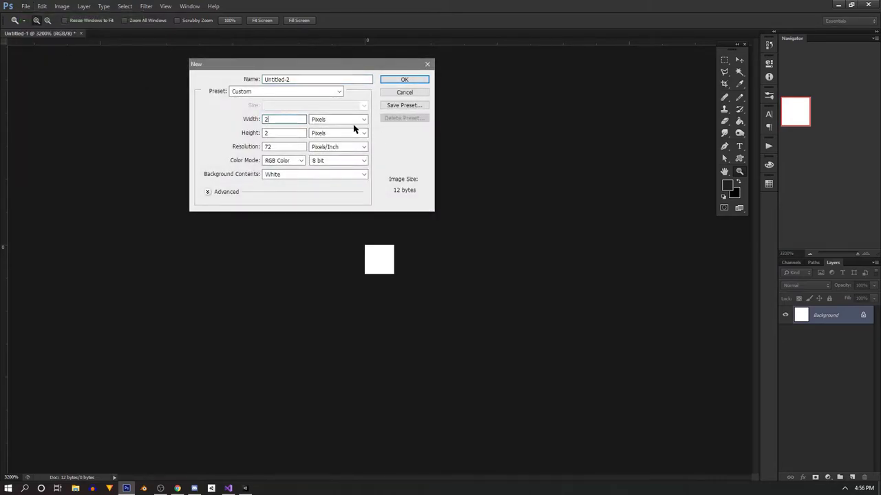
{"action": "key", "text": "BackSpace"}
{"action": "type", "text": "10"}
{"action": "key", "text": "Tab"}
{"action": "key", "text": "Tab"}
{"action": "type", "text": "10"}
{"action": "key", "text": "Return"}
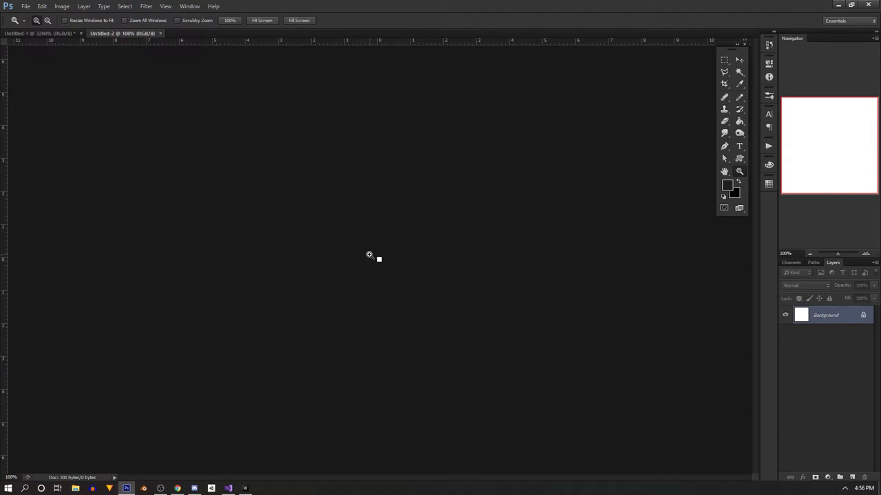
{"action": "left_click_drag", "start_coordinate": [368, 272], "coordinate": [375, 261]}
Step: Replace the Background with a dark-filled copy and add an empty Layer 1
{"action": "left_click_drag", "start_coordinate": [832, 321], "coordinate": [852, 476]}
{"action": "left_click", "coordinate": [821, 336]}
{"action": "left_click_drag", "start_coordinate": [820, 336], "coordinate": [864, 478]}
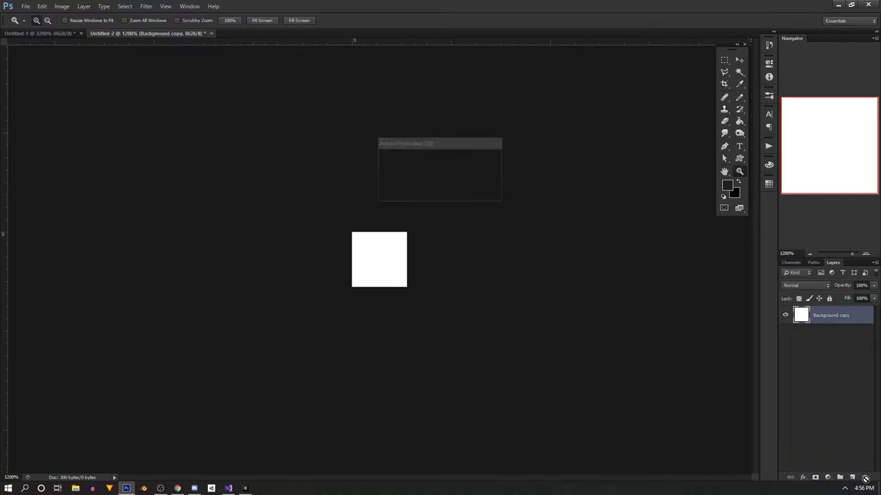
{"action": "left_click", "coordinate": [740, 121]}
{"action": "left_click", "coordinate": [391, 254]}
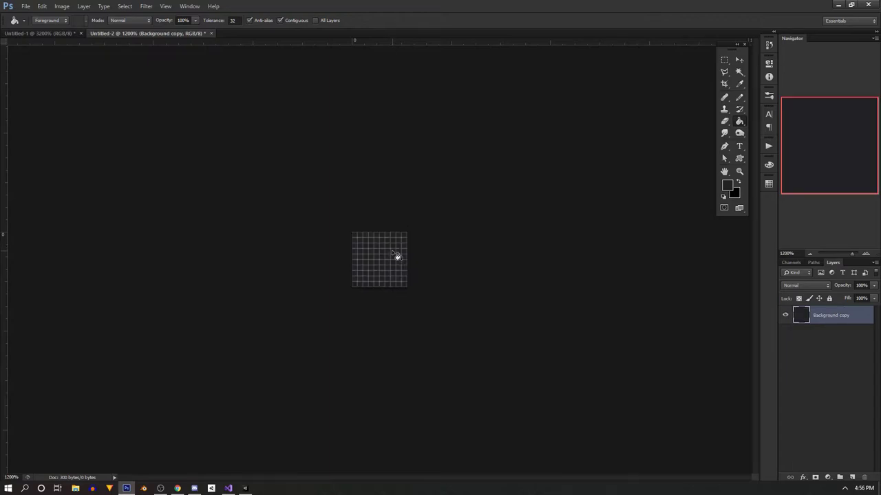
{"action": "left_click", "coordinate": [851, 477]}
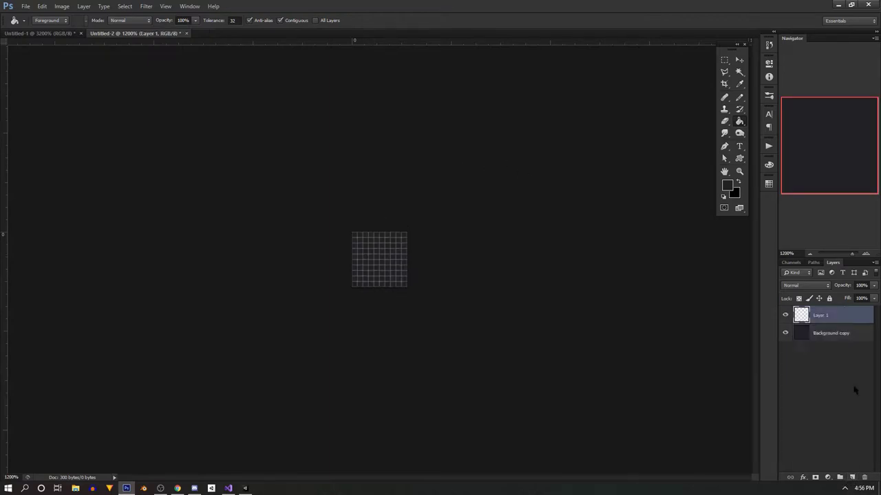
{"action": "left_click", "coordinate": [723, 59]}
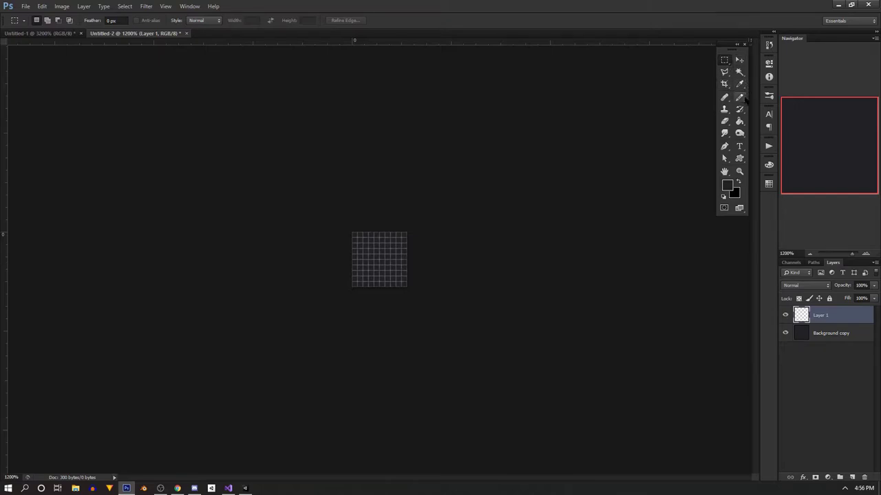
Step: Draw a circular elliptical selection over the canvas
{"action": "right_click", "coordinate": [723, 60]}
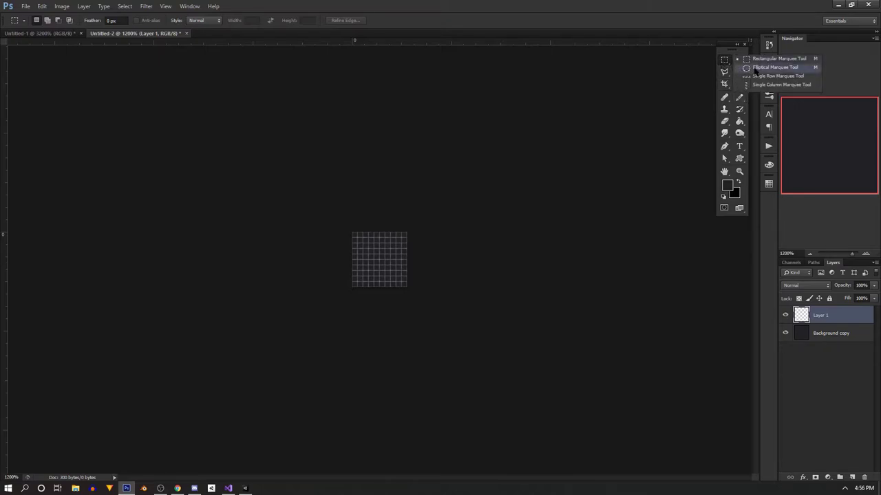
{"action": "left_click", "coordinate": [763, 67]}
{"action": "left_click_drag", "start_coordinate": [357, 236], "coordinate": [405, 296], "text": "alt+shift"}
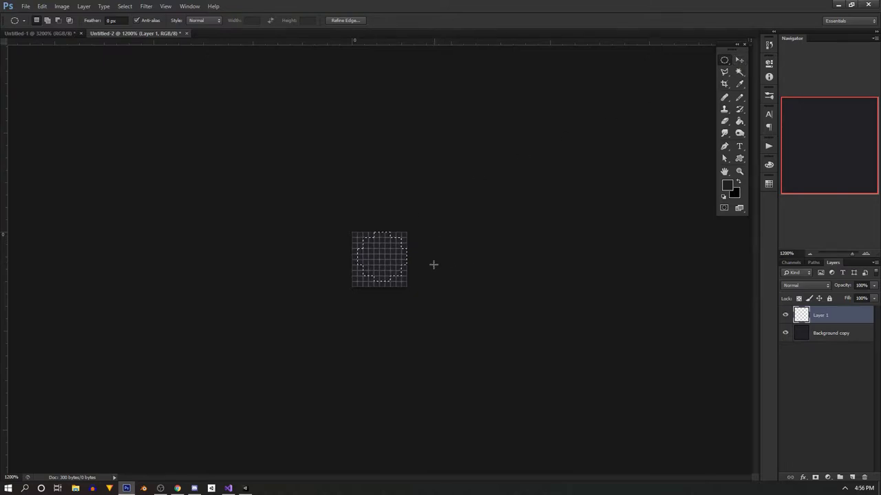
{"action": "left_click", "coordinate": [350, 240]}
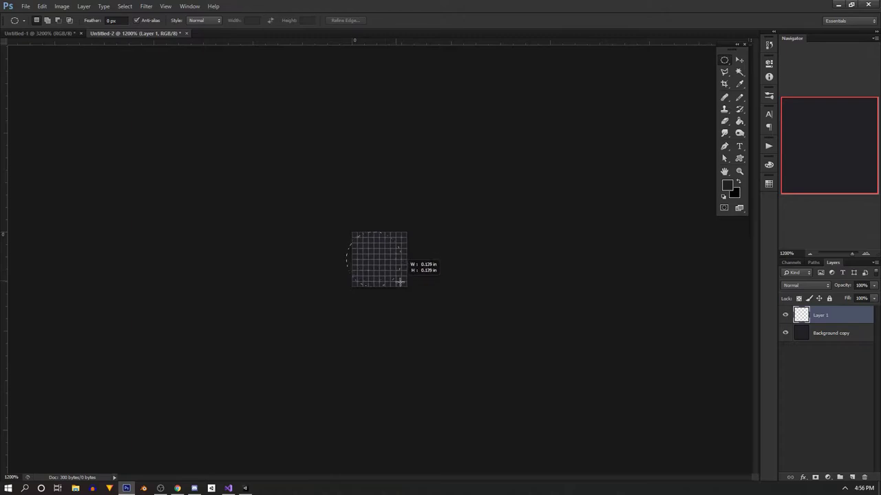
{"action": "key", "text": "ctrl+z"}
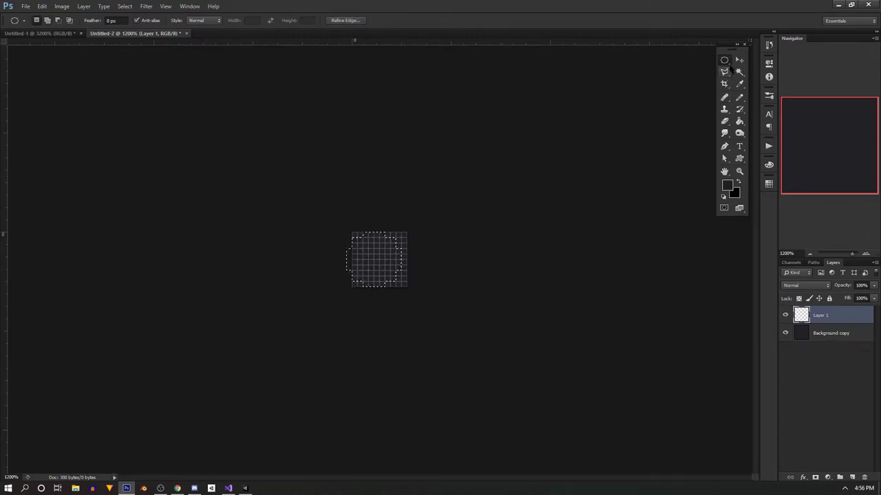
Step: Fill the circle with white and hide the Background copy layer
{"action": "left_click", "coordinate": [740, 121]}
{"action": "left_click", "coordinate": [723, 197]}
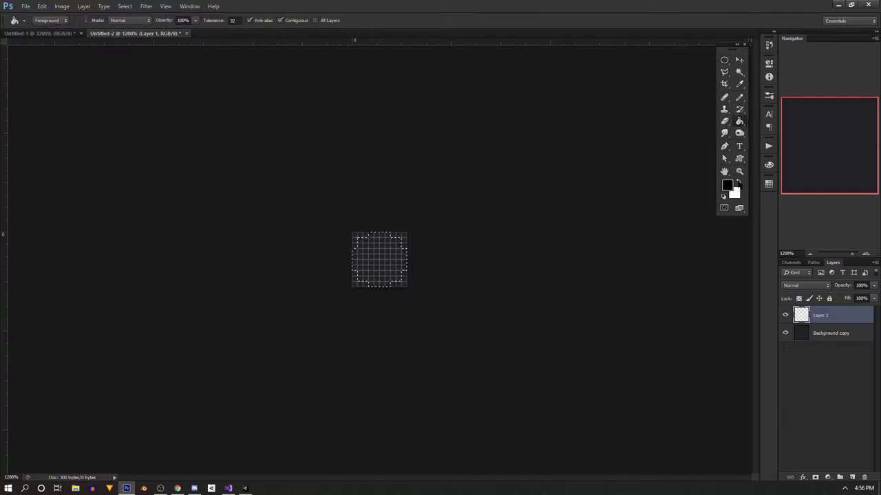
{"action": "left_click", "coordinate": [738, 183]}
{"action": "left_click", "coordinate": [403, 278]}
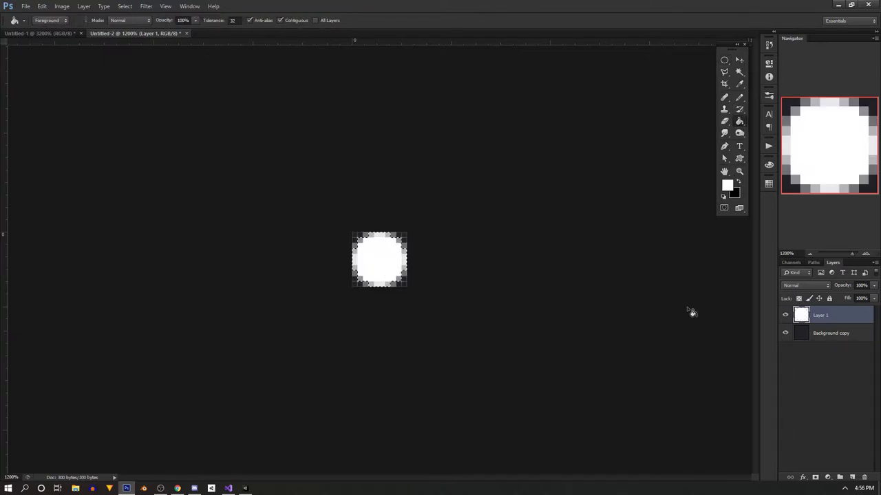
{"action": "left_click", "coordinate": [785, 333]}
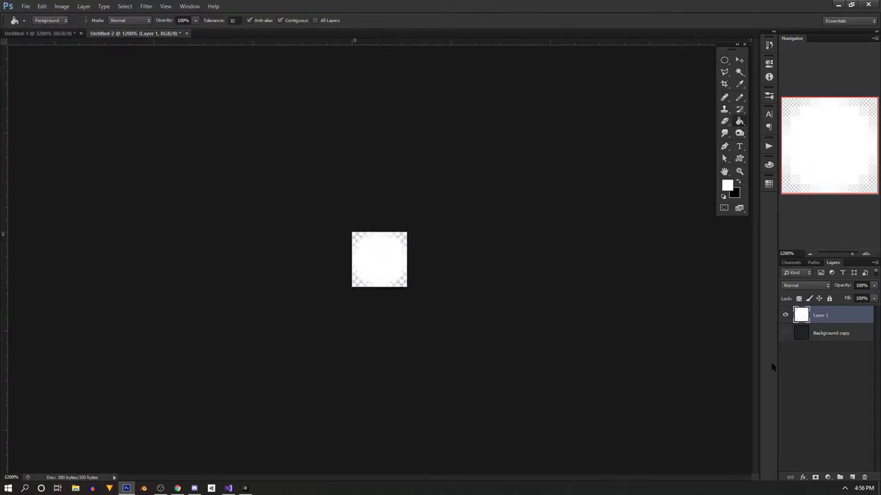
Step: Export the circle via Save for Web as a transparent PNG-24 named 'ballsprite'
{"action": "left_click", "coordinate": [25, 6]}
{"action": "left_click", "coordinate": [85, 99]}
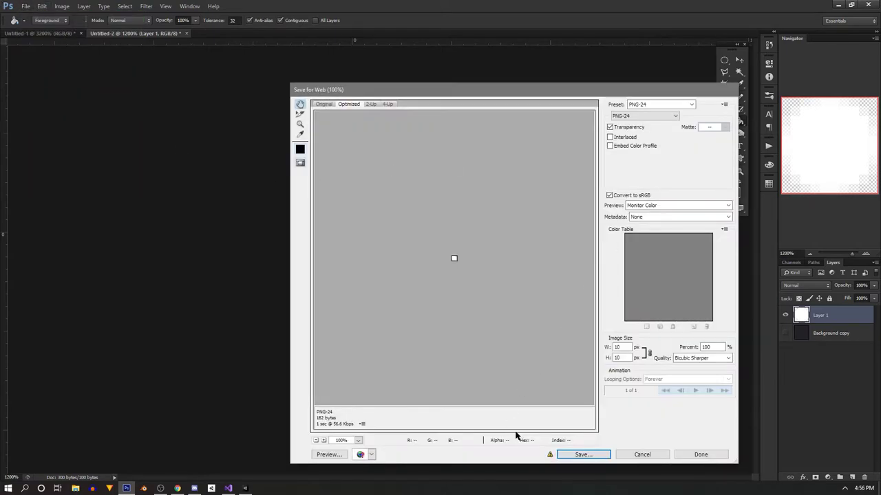
{"action": "left_click", "coordinate": [585, 456]}
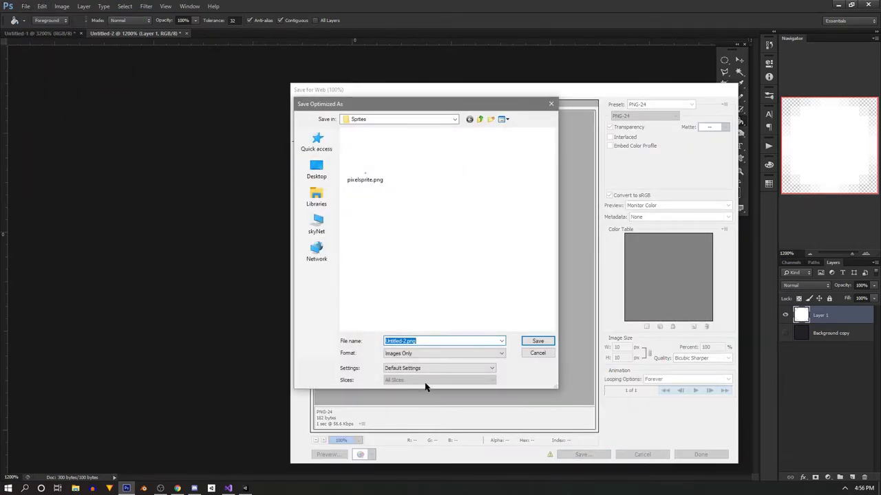
{"action": "type", "text": "ball"}
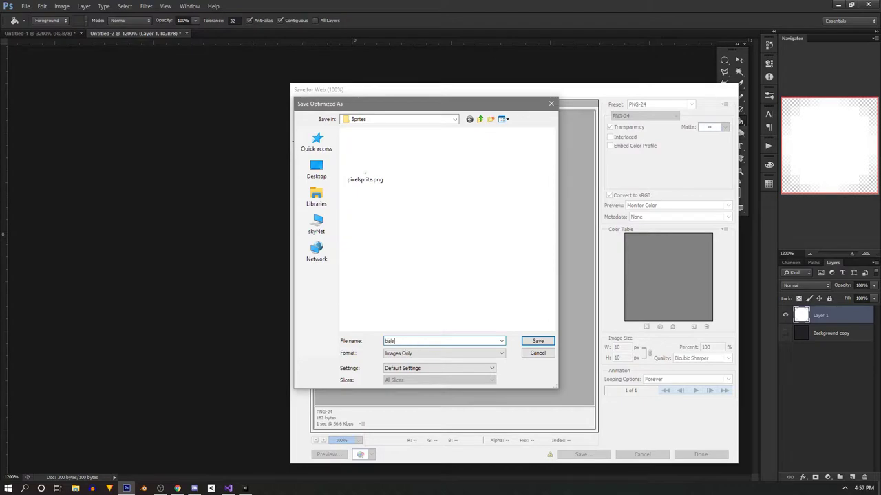
{"action": "type", "text": "sprite"}
{"action": "key", "text": "Return"}
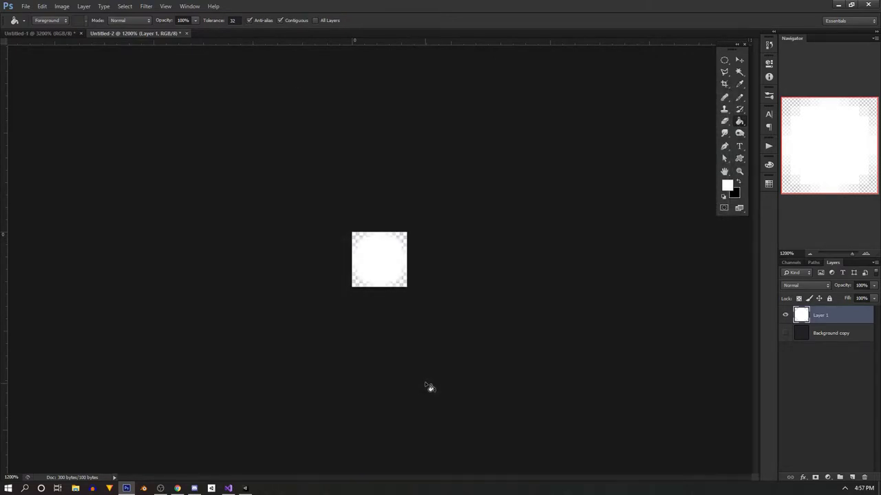
{"action": "left_click", "coordinate": [838, 4]}
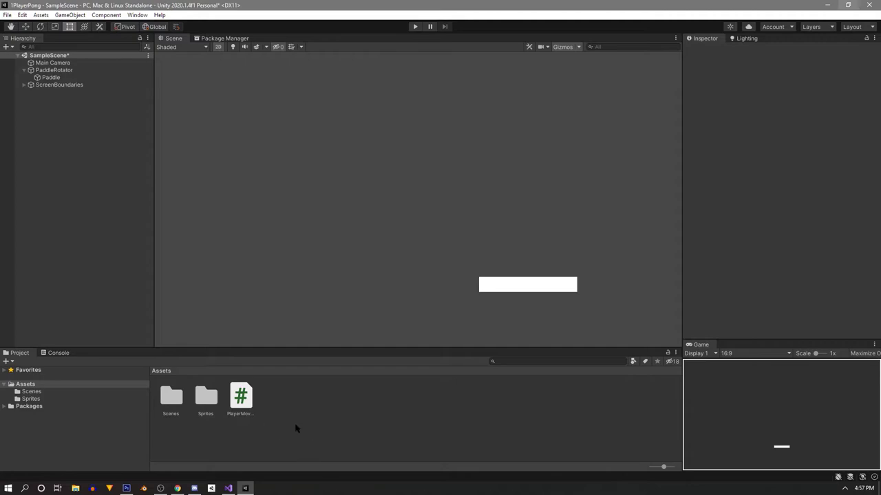
Step: Add a 2D Sprite object named Ball to the Hierarchy and reset its Transform to the origin
{"action": "double_click", "coordinate": [204, 398]}
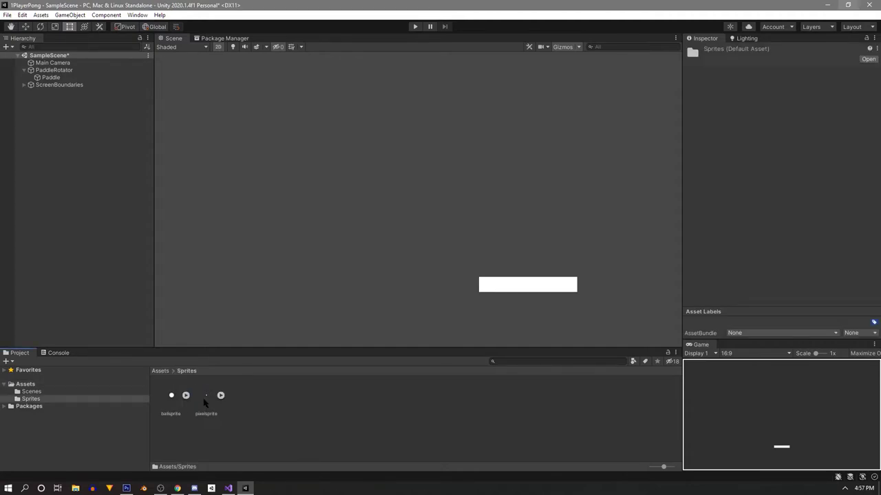
{"action": "left_click", "coordinate": [278, 425]}
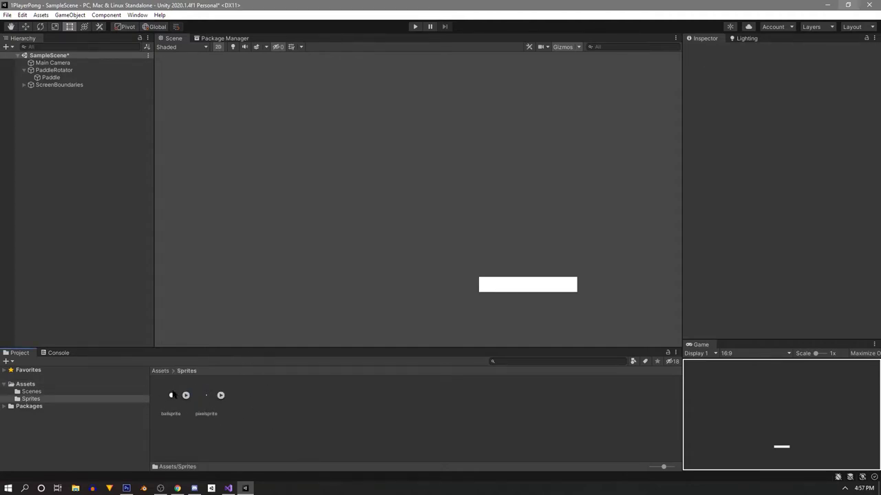
{"action": "left_click", "coordinate": [25, 70]}
{"action": "right_click", "coordinate": [72, 97]}
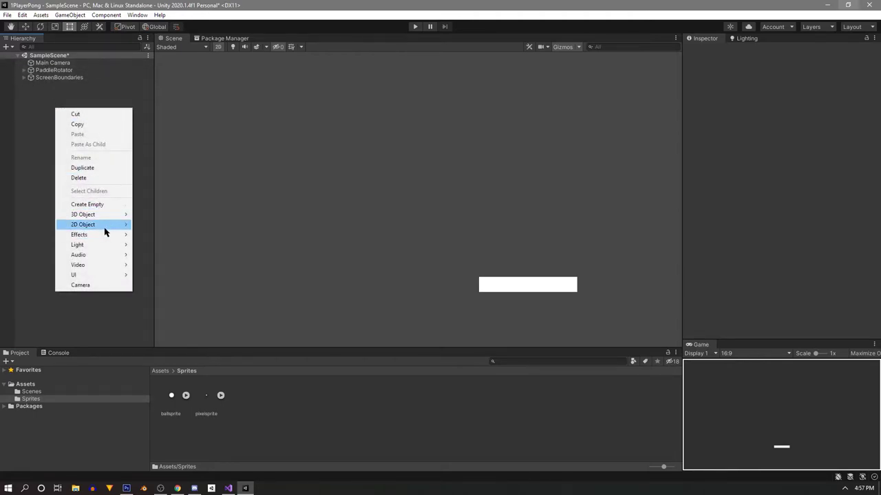
{"action": "mouse_move", "coordinate": [105, 227]}
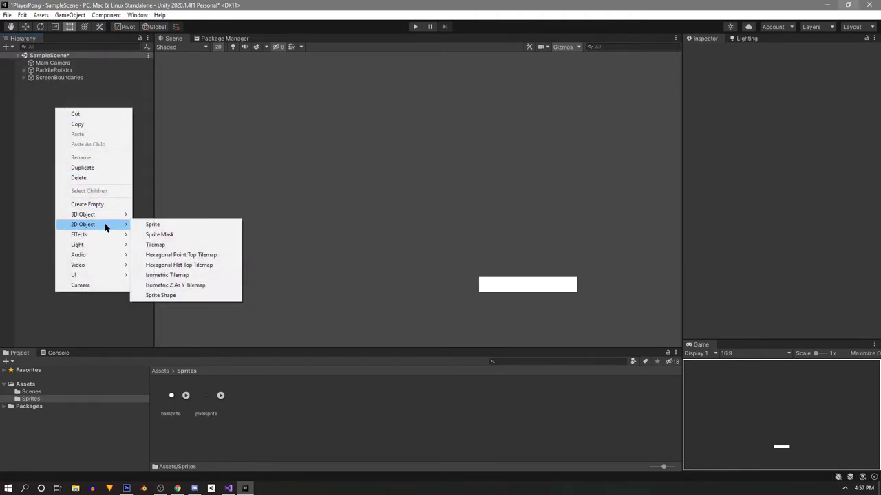
{"action": "left_click", "coordinate": [154, 224]}
{"action": "left_click", "coordinate": [769, 51]}
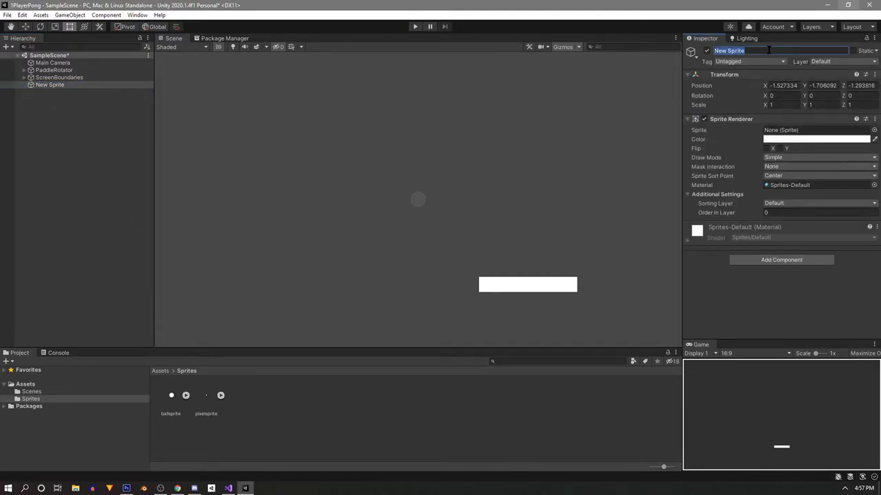
{"action": "type", "text": "Ball"}
{"action": "left_click", "coordinate": [873, 74]}
{"action": "left_click", "coordinate": [792, 85]}
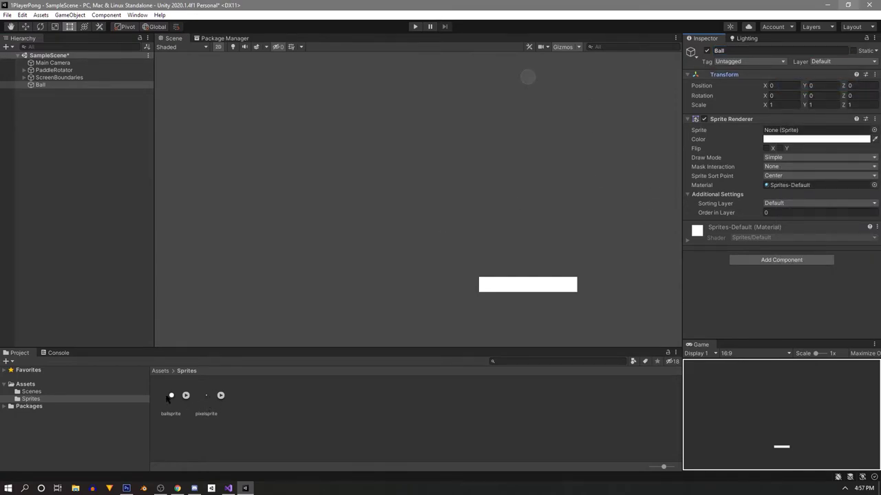
Step: Assign the ballsprite image to Ball's Sprite field and inspect the ball in the scene view
{"action": "left_click_drag", "start_coordinate": [171, 397], "coordinate": [796, 136]}
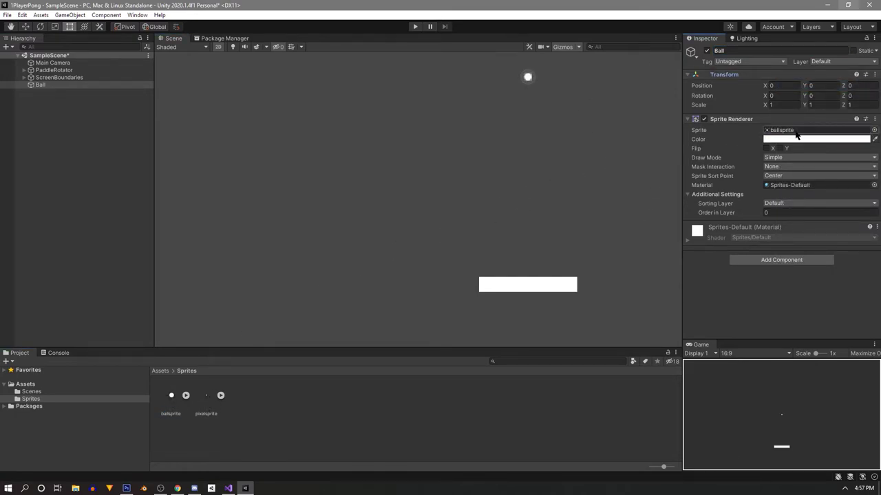
{"action": "scroll", "coordinate": [434, 236], "scroll_direction": "up", "scroll_amount": 3}
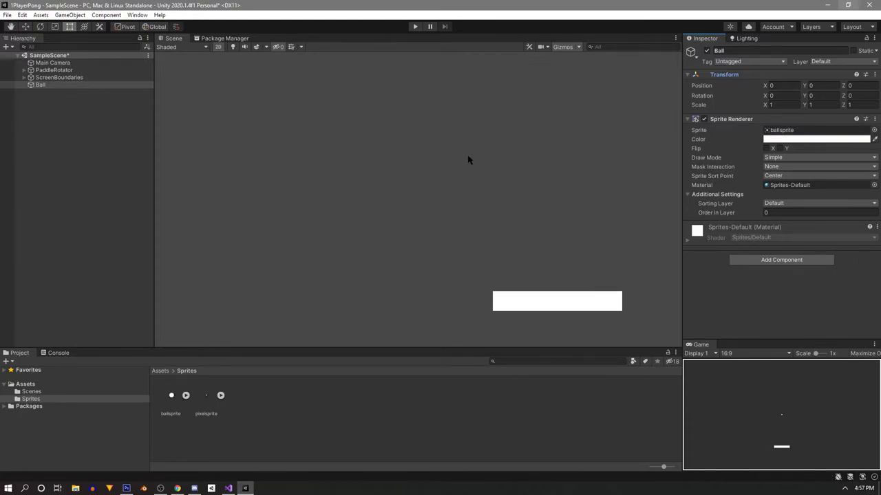
{"action": "middle_click_drag", "start_coordinate": [470, 161], "coordinate": [387, 252]}
{"action": "middle_click_drag", "start_coordinate": [401, 215], "coordinate": [511, 177]}
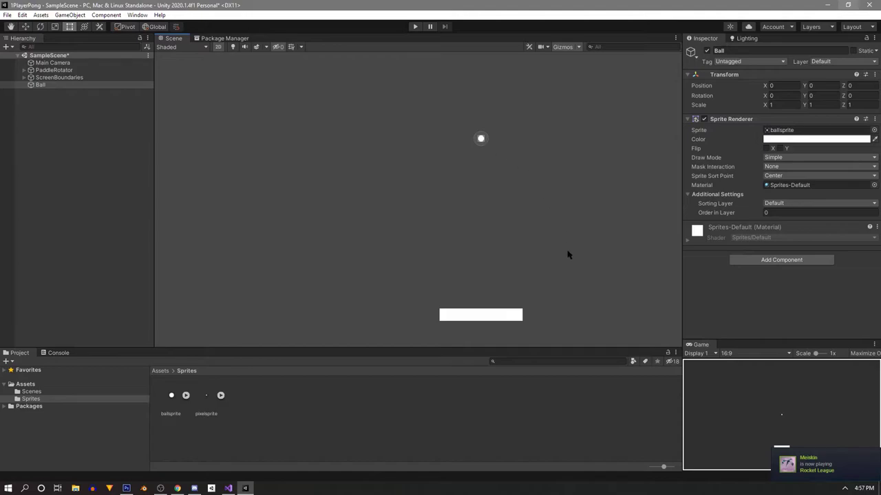
{"action": "left_click", "coordinate": [481, 139]}
{"action": "left_click_drag", "start_coordinate": [487, 144], "coordinate": [626, 280], "text": "alt+shift"}
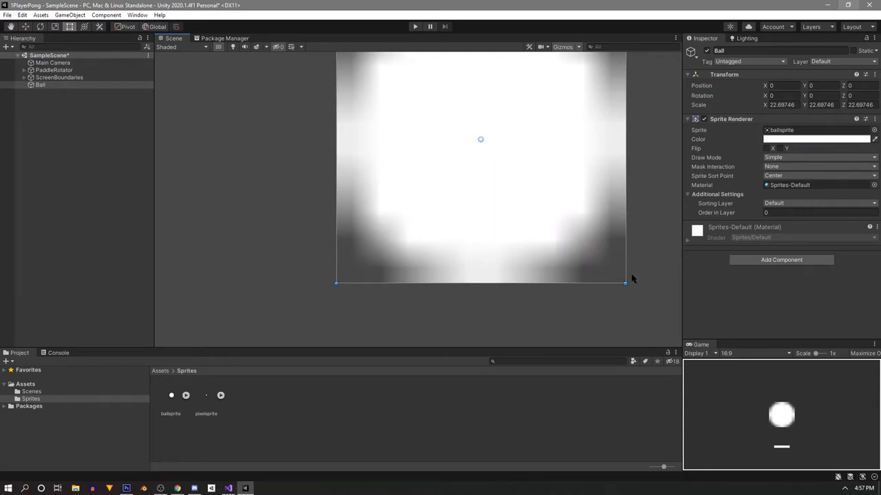
{"action": "key", "text": "ctrl+z"}
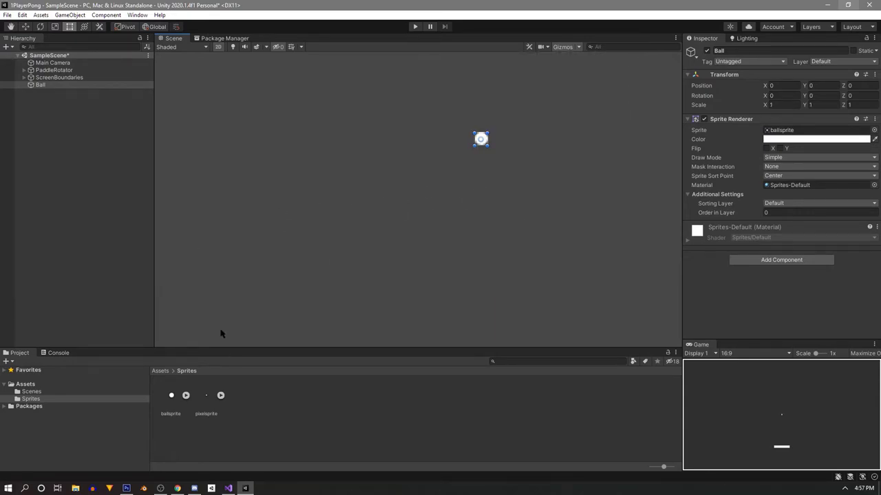
Step: Delete the ballsprite asset from the Assets/Sprites folder
{"action": "left_click", "coordinate": [98, 244]}
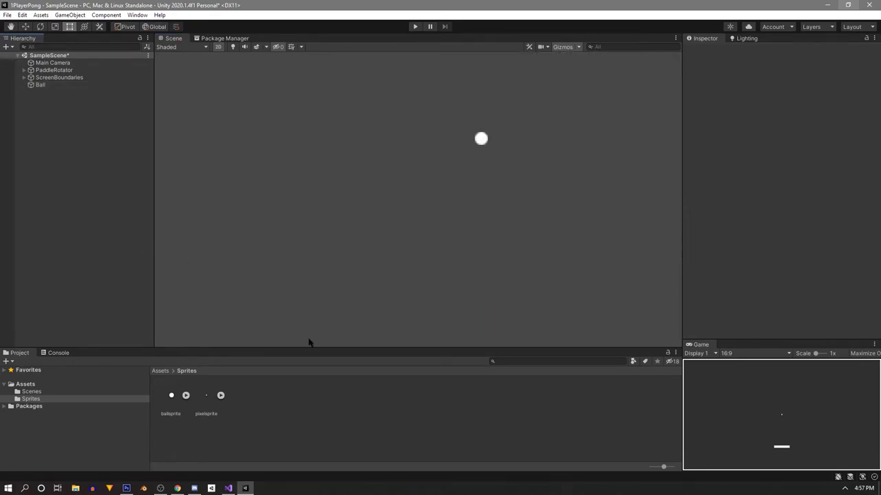
{"action": "left_click", "coordinate": [203, 410]}
{"action": "left_click", "coordinate": [171, 402]}
{"action": "key", "text": "Delete"}
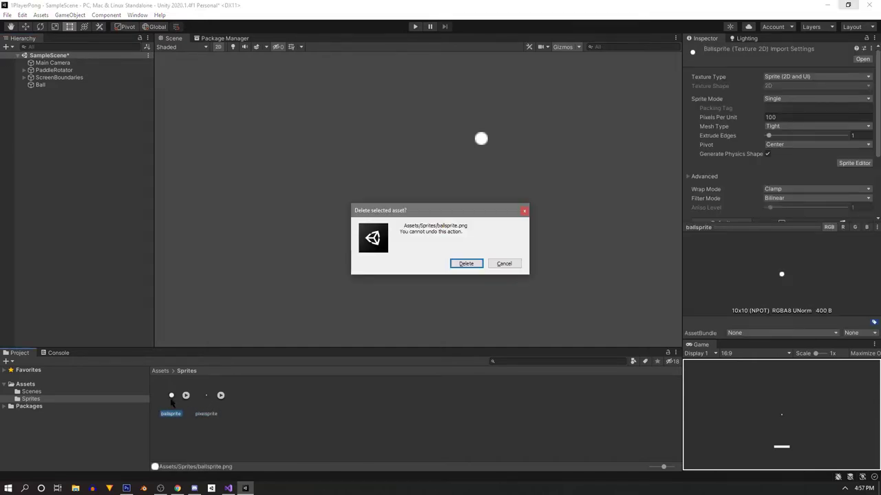
{"action": "left_click", "coordinate": [466, 264]}
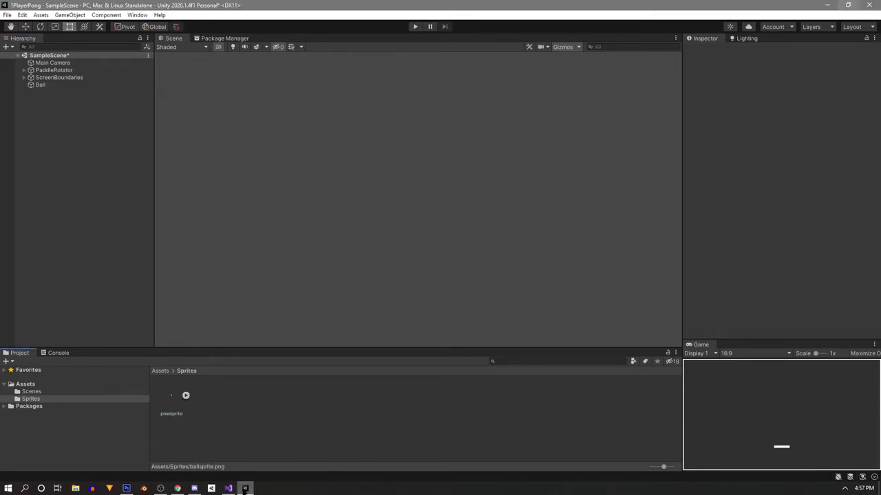
{"action": "left_click", "coordinate": [126, 488]}
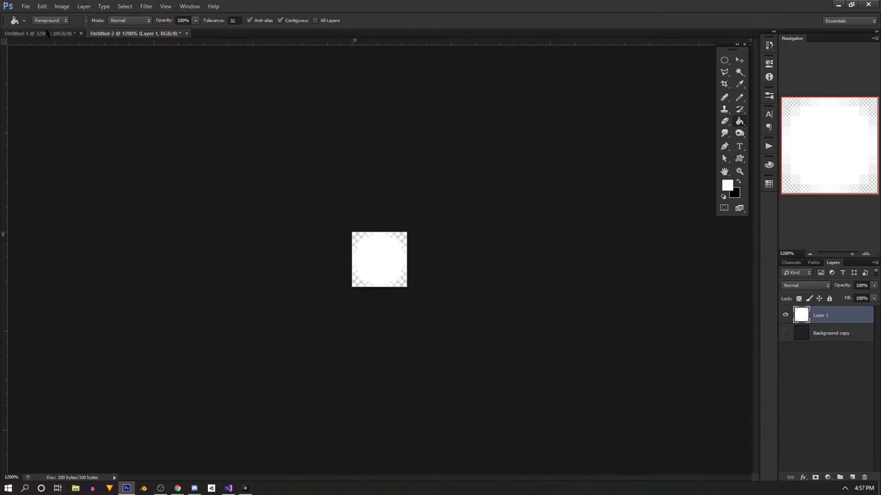
Step: Create a new Photoshop document 100 px wide and 100 px high
{"action": "left_click", "coordinate": [27, 6]}
{"action": "left_click", "coordinate": [33, 16]}
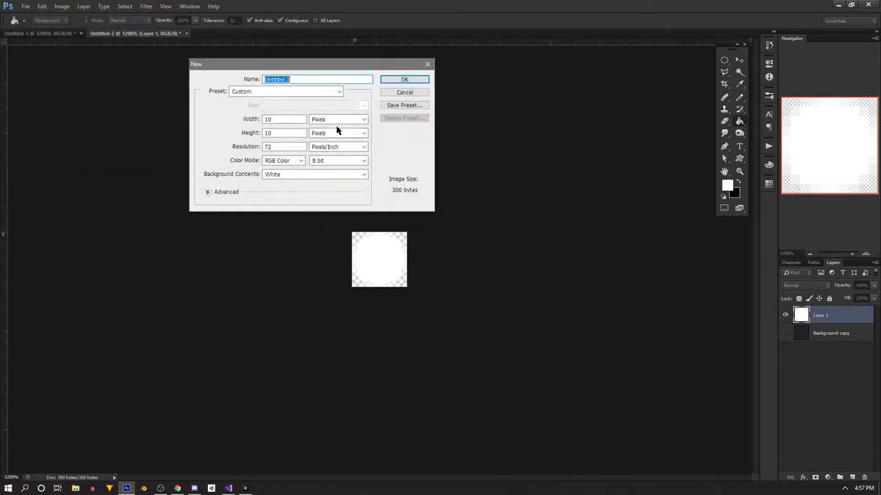
{"action": "double_click", "coordinate": [285, 118]}
{"action": "type", "text": "100"}
{"action": "key", "text": "Tab"}
{"action": "key", "text": "Tab"}
{"action": "type", "text": "100"}
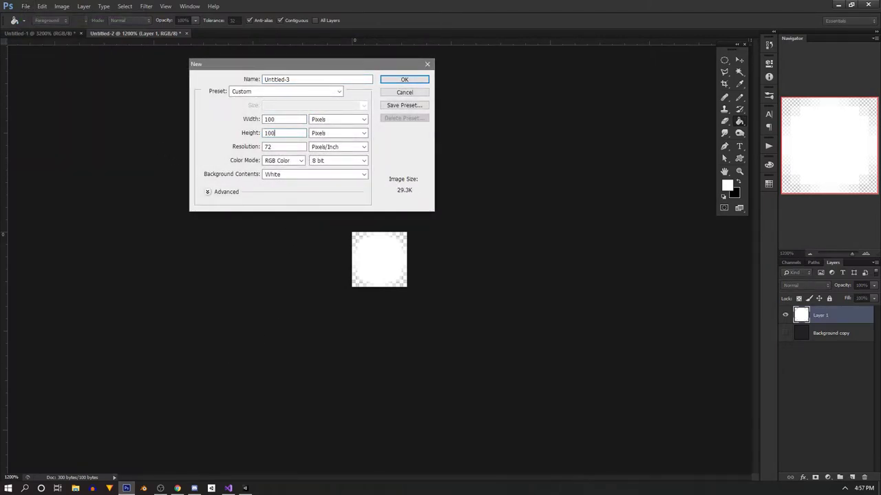
{"action": "key", "text": "Return"}
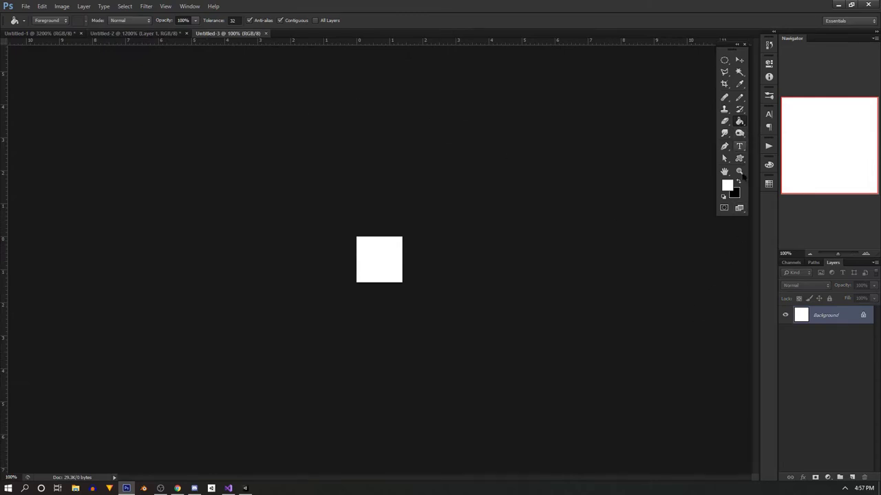
Step: Replace the Background with a hidden Background copy layer and draw a circular elliptical selection across the canvas
{"action": "left_click_drag", "start_coordinate": [828, 318], "coordinate": [851, 477]}
{"action": "left_click", "coordinate": [826, 333]}
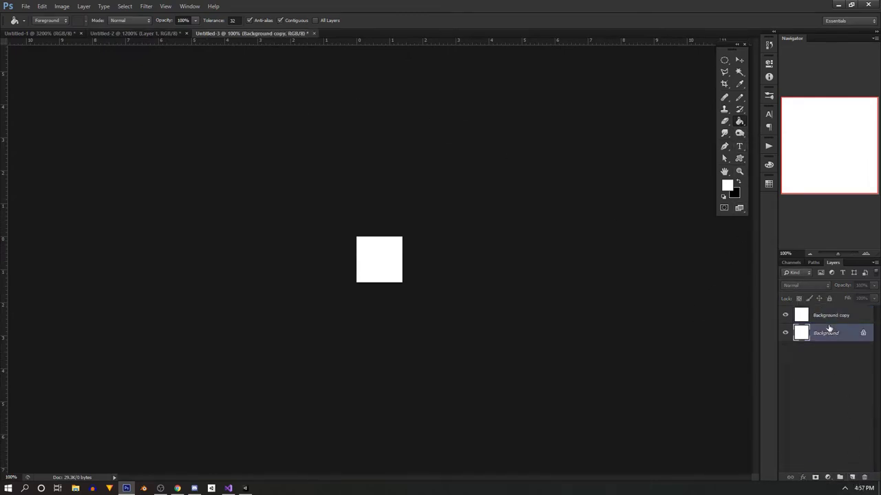
{"action": "left_click", "coordinate": [864, 478]}
{"action": "key", "text": "Return"}
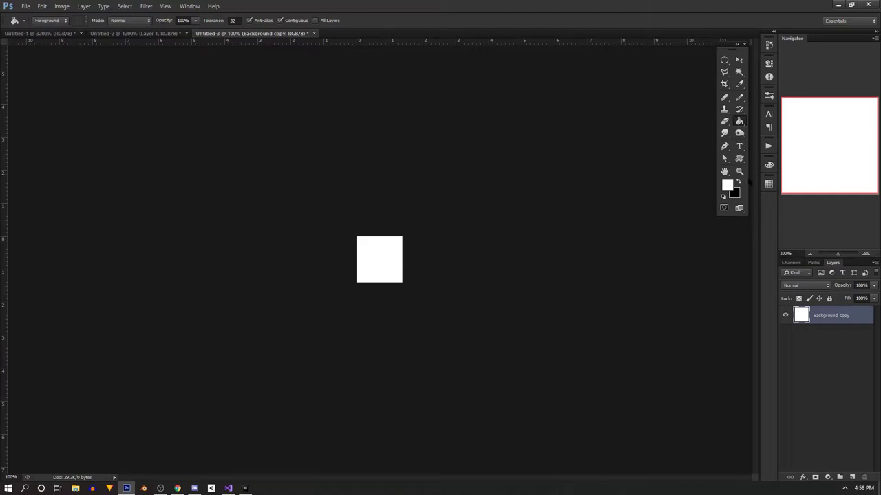
{"action": "left_click", "coordinate": [785, 315]}
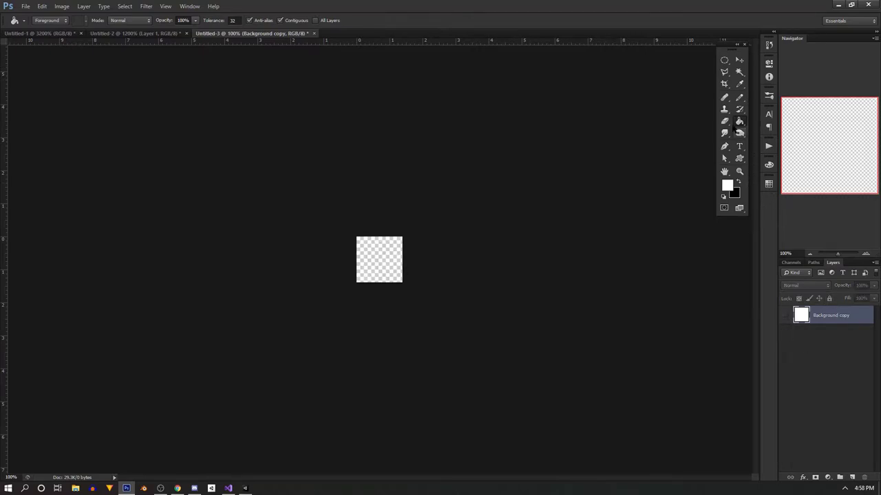
{"action": "left_click", "coordinate": [724, 60]}
{"action": "left_click_drag", "start_coordinate": [357, 240], "coordinate": [401, 283]}
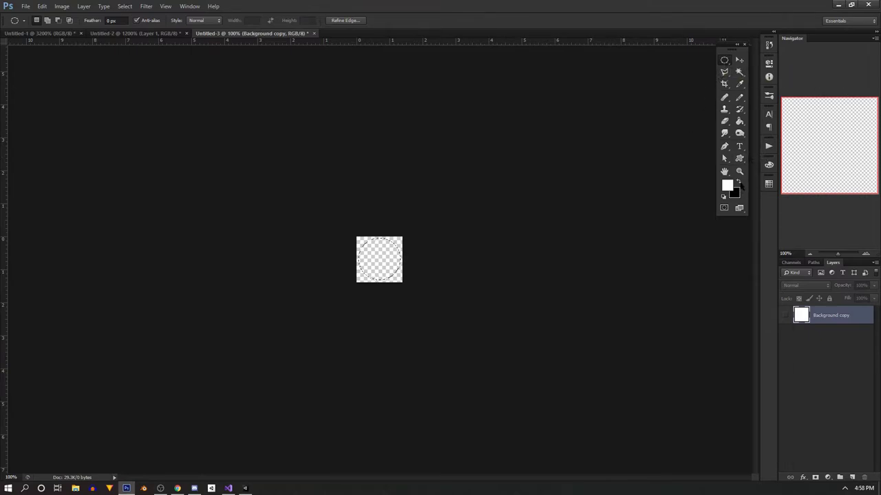
Step: Fill the circular selection with white on a new layer using the Paint Bucket
{"action": "left_click", "coordinate": [739, 121]}
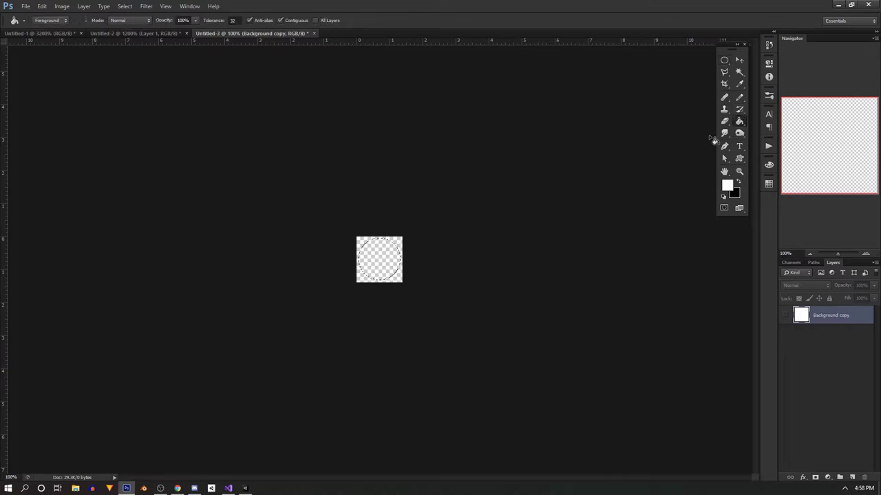
{"action": "left_click", "coordinate": [389, 250]}
{"action": "left_click", "coordinate": [451, 183]}
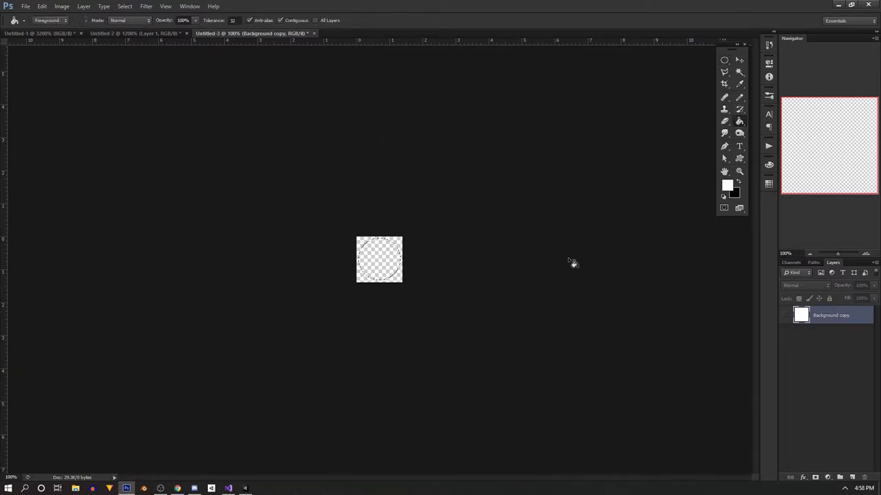
{"action": "left_click", "coordinate": [851, 477]}
{"action": "left_click", "coordinate": [394, 249]}
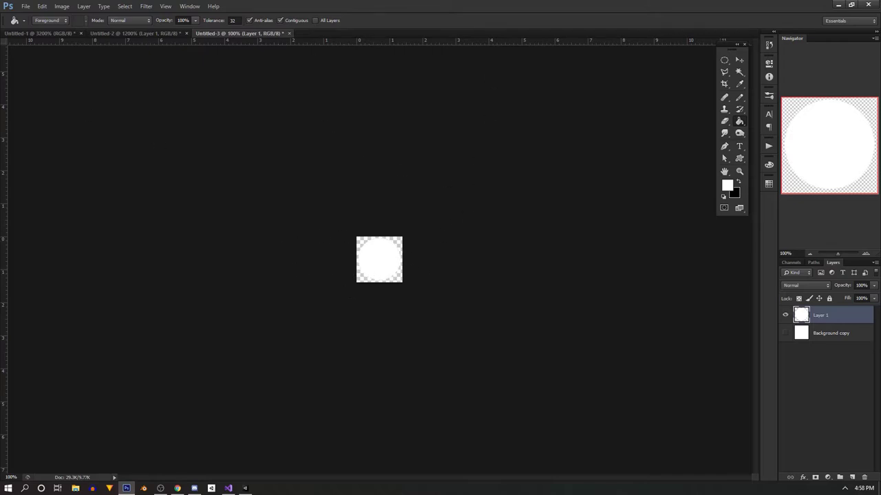
Step: Export the image via Save for Web as a PNG named ballsprite
{"action": "left_click", "coordinate": [25, 6]}
{"action": "left_click", "coordinate": [65, 100]}
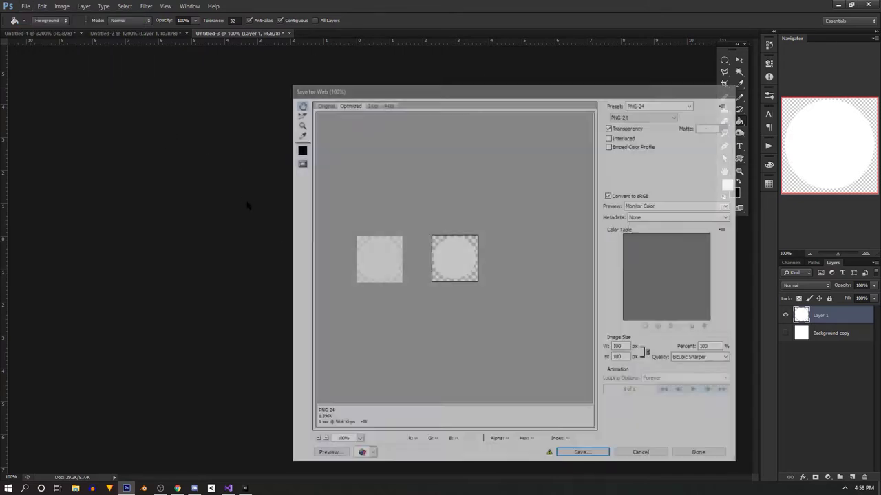
{"action": "left_click", "coordinate": [585, 454]}
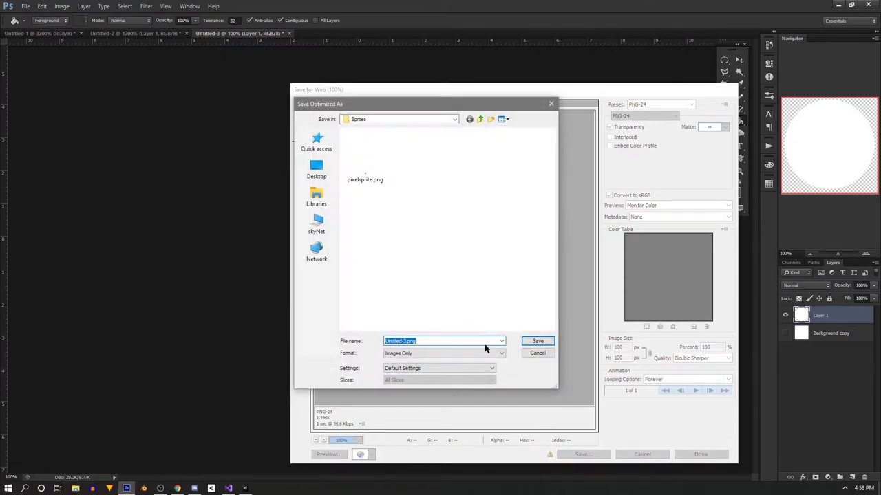
{"action": "type", "text": "ballsprite"}
{"action": "key", "text": "Return"}
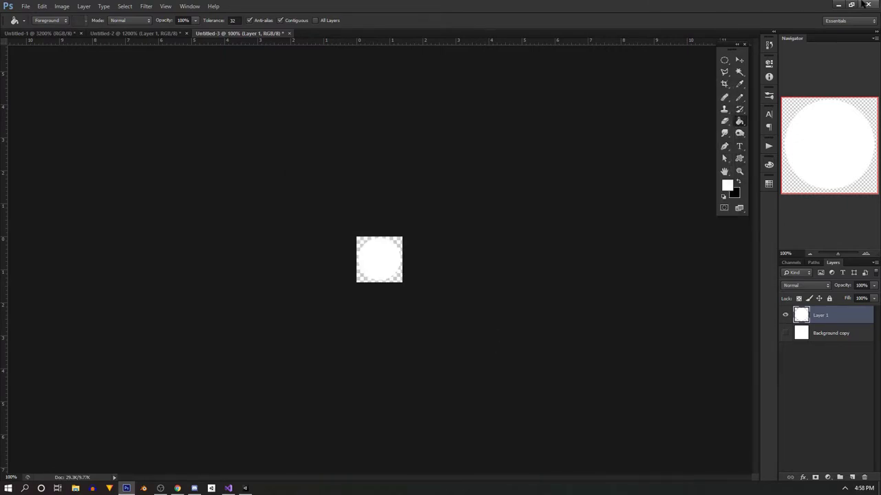
Step: In Unity, select the Ball sprite and drag its handle to shrink it to about quarter size
{"action": "left_click", "coordinate": [245, 488]}
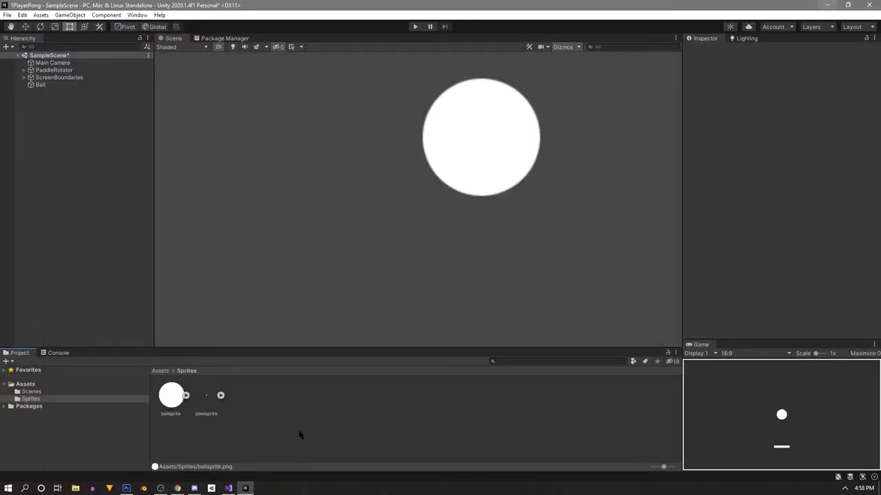
{"action": "scroll", "coordinate": [464, 198], "scroll_direction": "down", "scroll_amount": 5}
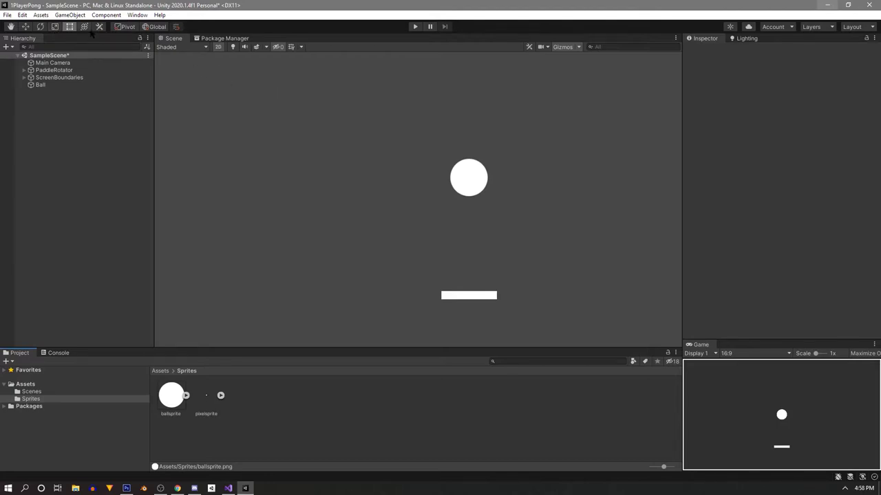
{"action": "left_click", "coordinate": [455, 173]}
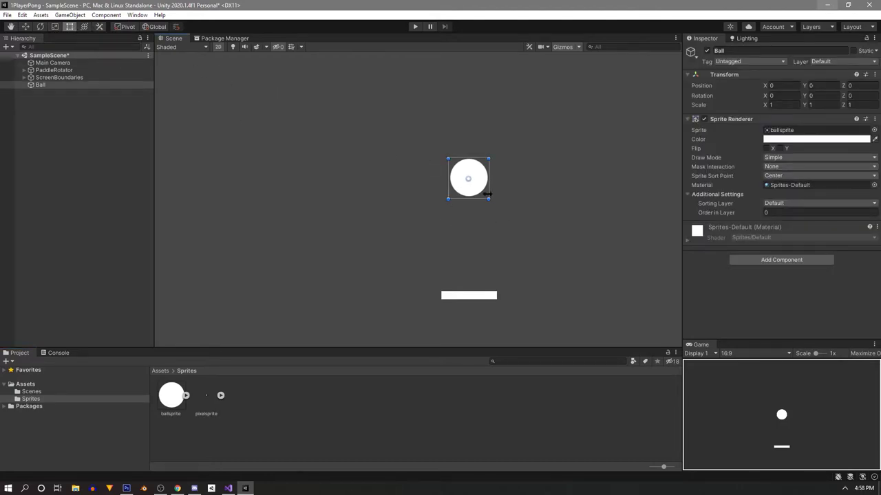
{"action": "middle_click_drag", "start_coordinate": [487, 194], "coordinate": [476, 191]}
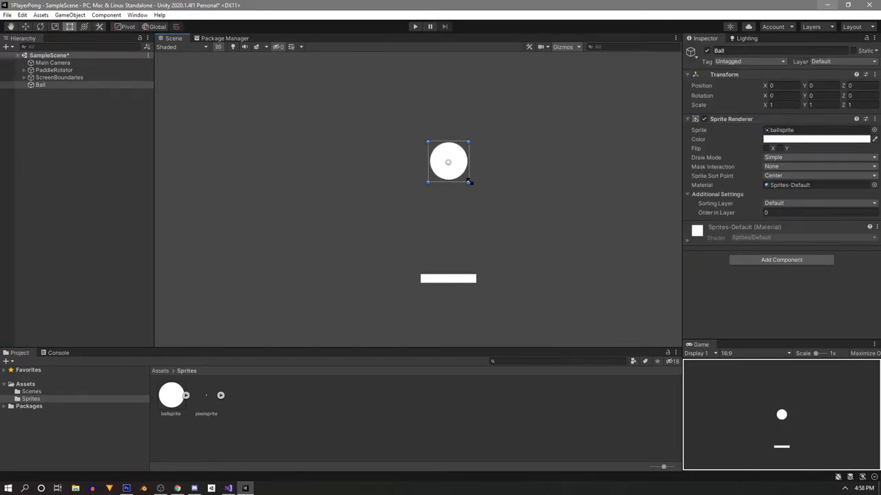
{"action": "left_click_drag", "start_coordinate": [469, 182], "coordinate": [454, 167]}
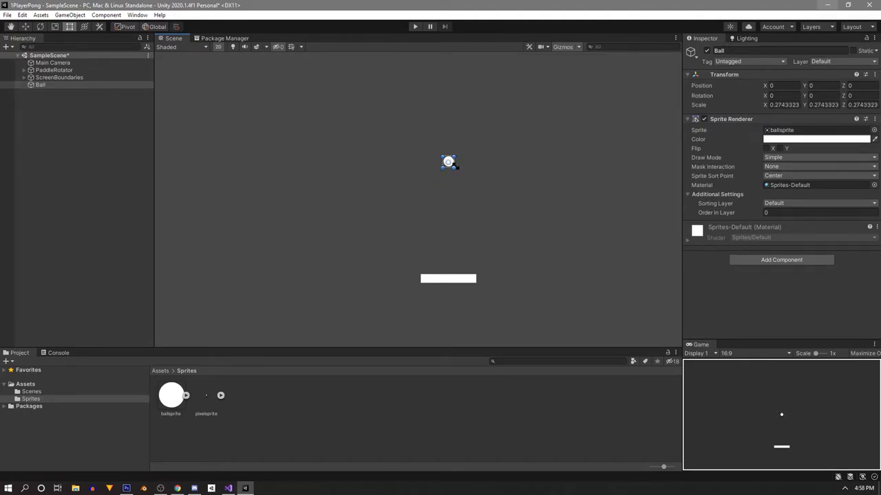
{"action": "scroll", "coordinate": [428, 209], "scroll_direction": "up", "scroll_amount": 6}
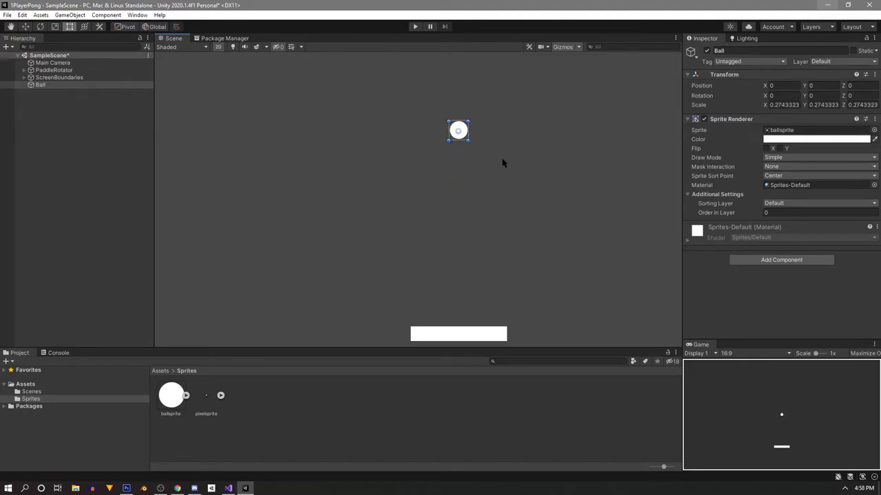
{"action": "scroll", "coordinate": [449, 210], "scroll_direction": "up", "scroll_amount": 3}
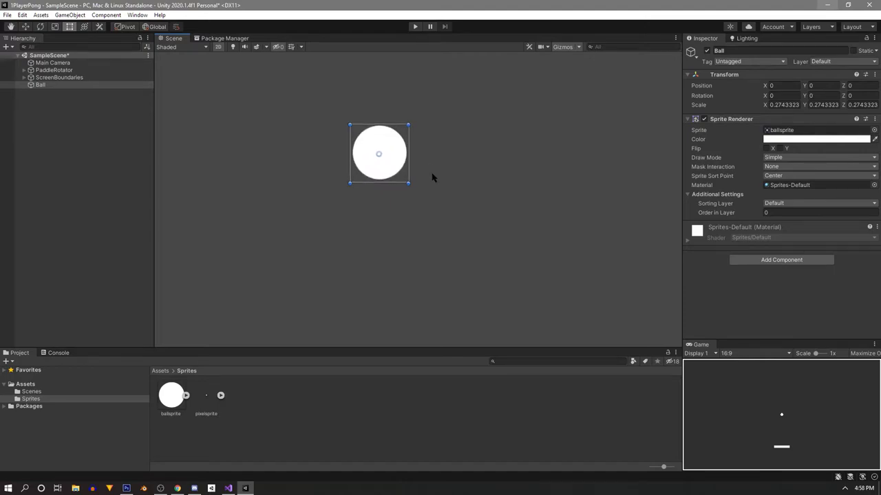
{"action": "middle_click_drag", "start_coordinate": [433, 178], "coordinate": [438, 213]}
{"action": "scroll", "coordinate": [439, 214], "scroll_direction": "down", "scroll_amount": 2}
{"action": "scroll", "coordinate": [438, 213], "scroll_direction": "down", "scroll_amount": 2}
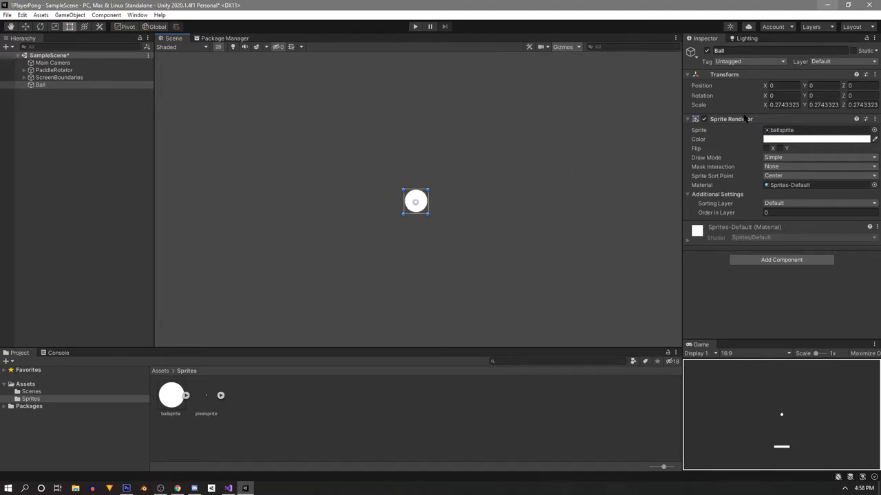
{"action": "scroll", "coordinate": [447, 160], "scroll_direction": "down", "scroll_amount": 2}
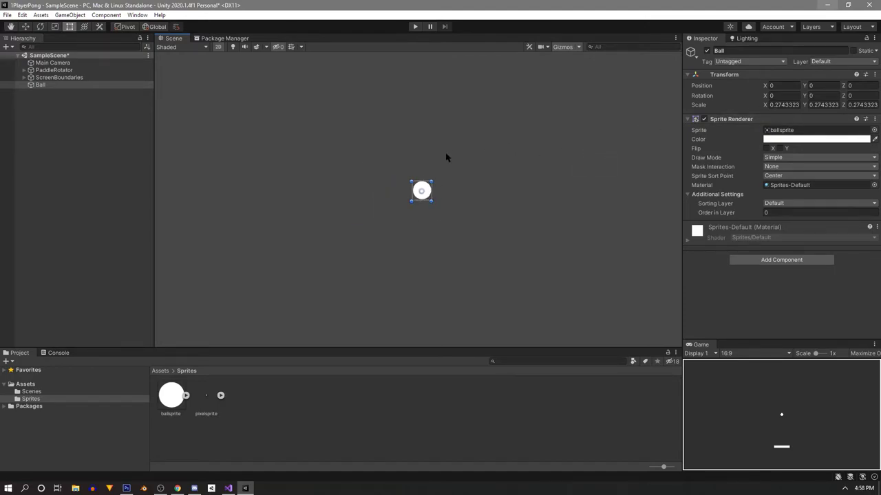
Step: Set the Ball's Transform Scale to 0.25, 0.25, 1
{"action": "left_click", "coordinate": [775, 105]}
{"action": "left_click", "coordinate": [779, 105]}
{"action": "double_click", "coordinate": [784, 104]}
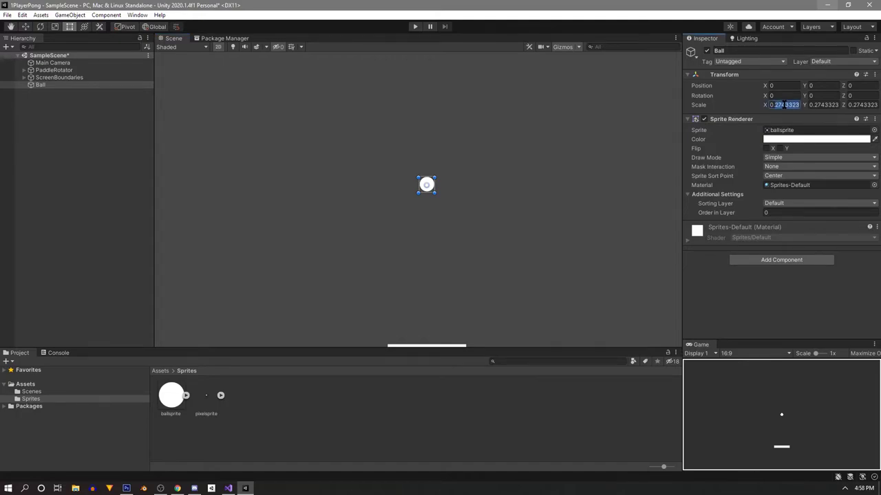
{"action": "type", "text": "2"}
{"action": "type", "text": "25"}
{"action": "left_click", "coordinate": [832, 105]}
{"action": "type", "text": "0.25"}
{"action": "left_click", "coordinate": [859, 105]}
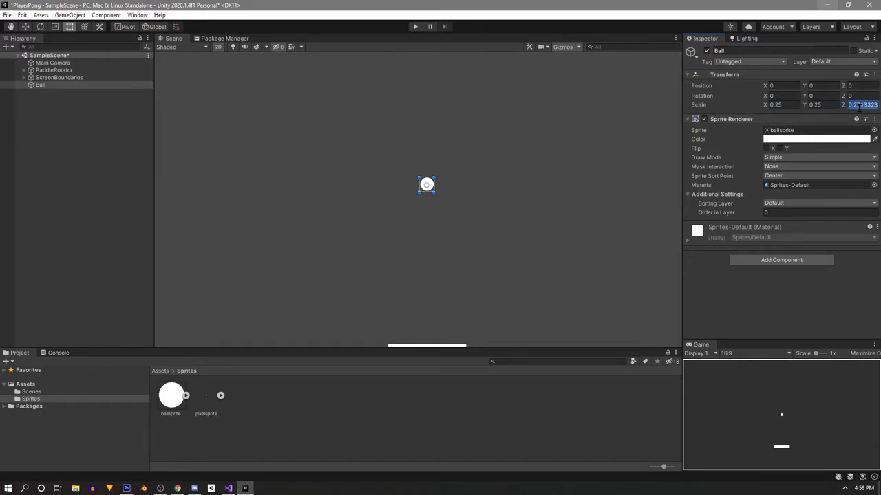
{"action": "type", "text": "1"}
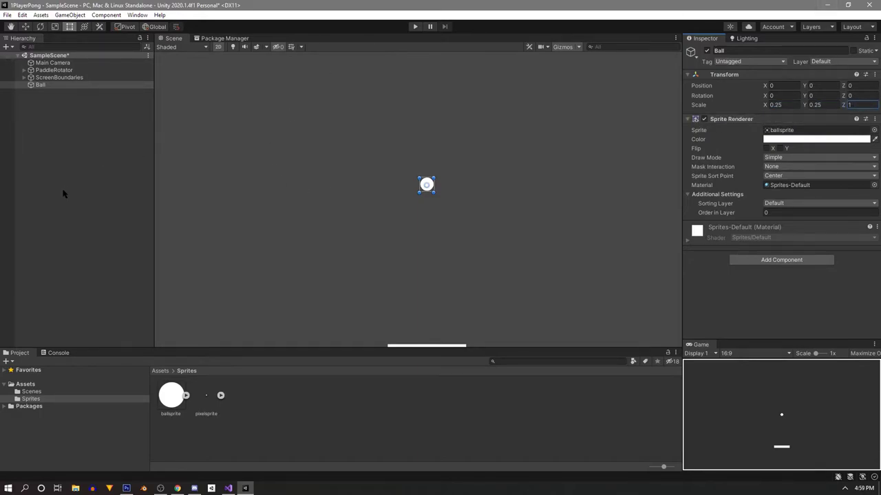
{"action": "left_click", "coordinate": [63, 193]}
{"action": "left_click", "coordinate": [427, 185]}
{"action": "middle_click_drag", "start_coordinate": [244, 171], "coordinate": [252, 174]}
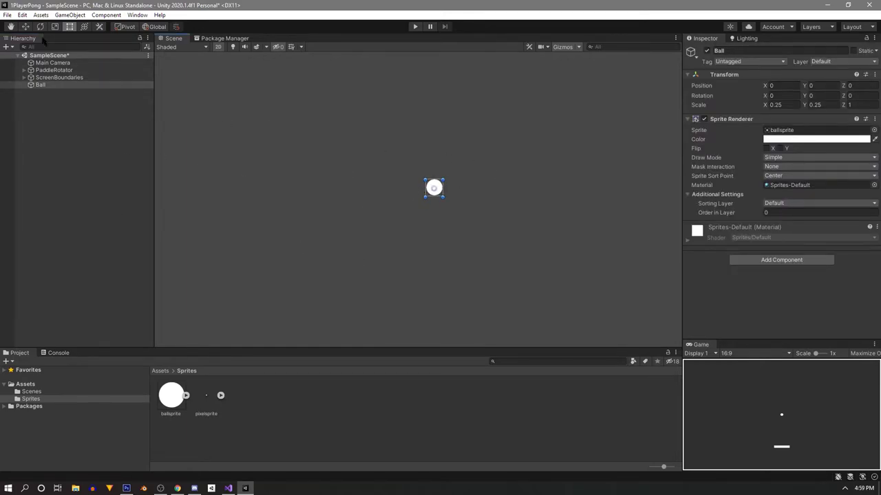
Step: Create an empty object named Ball and reset its Transform to the origin
{"action": "left_click", "coordinate": [90, 168]}
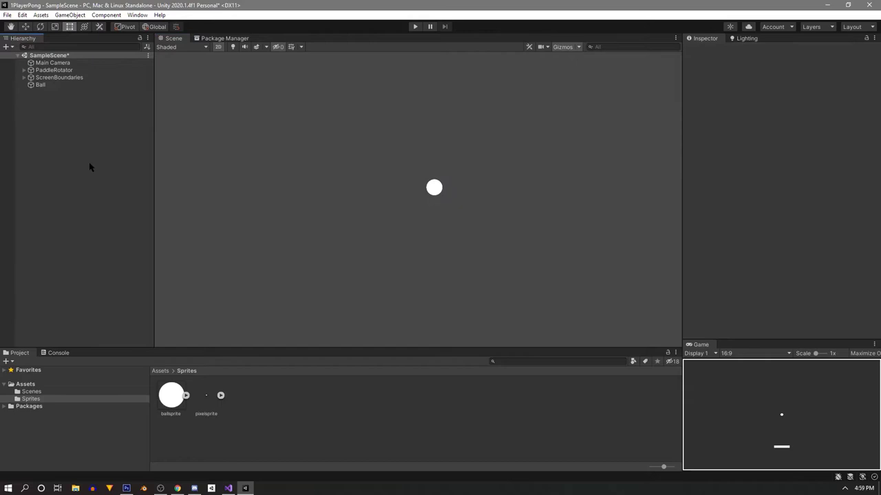
{"action": "left_click", "coordinate": [64, 87]}
{"action": "left_click", "coordinate": [55, 127]}
{"action": "right_click", "coordinate": [54, 127]}
{"action": "left_click", "coordinate": [84, 223]}
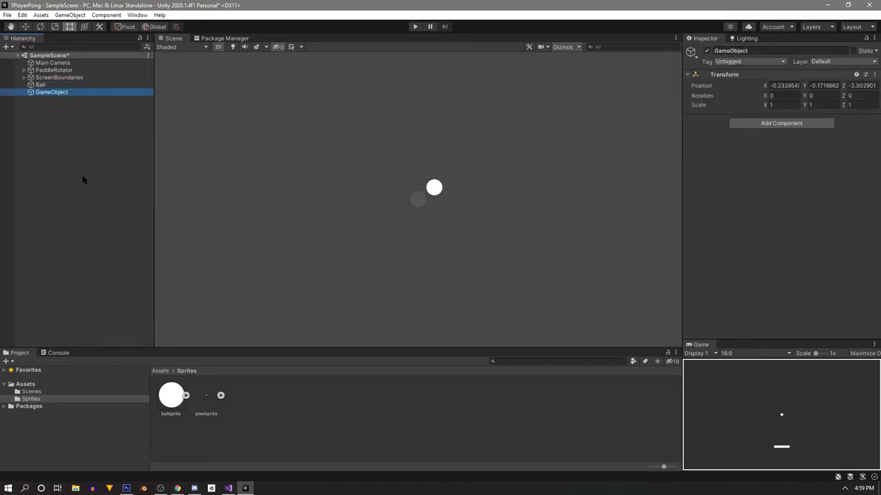
{"action": "left_click", "coordinate": [757, 51]}
{"action": "type", "text": "Ball"}
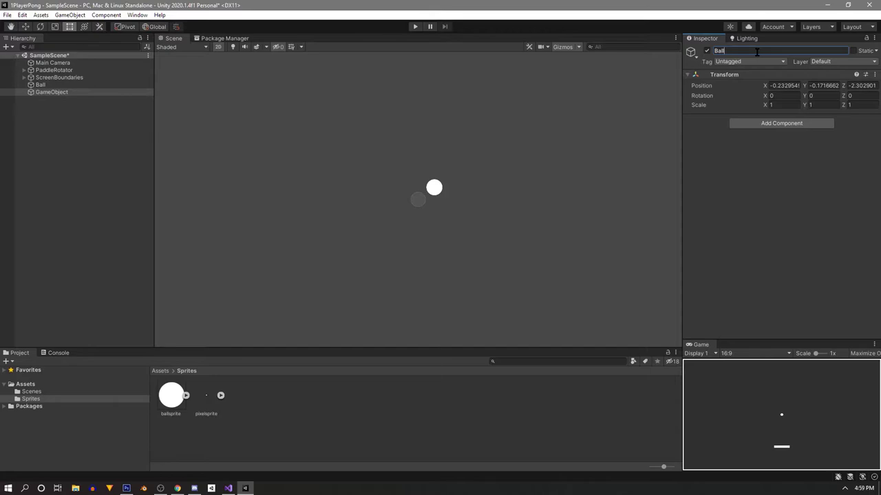
{"action": "key", "text": "Return"}
{"action": "left_click", "coordinate": [874, 74]}
{"action": "left_click", "coordinate": [853, 85]}
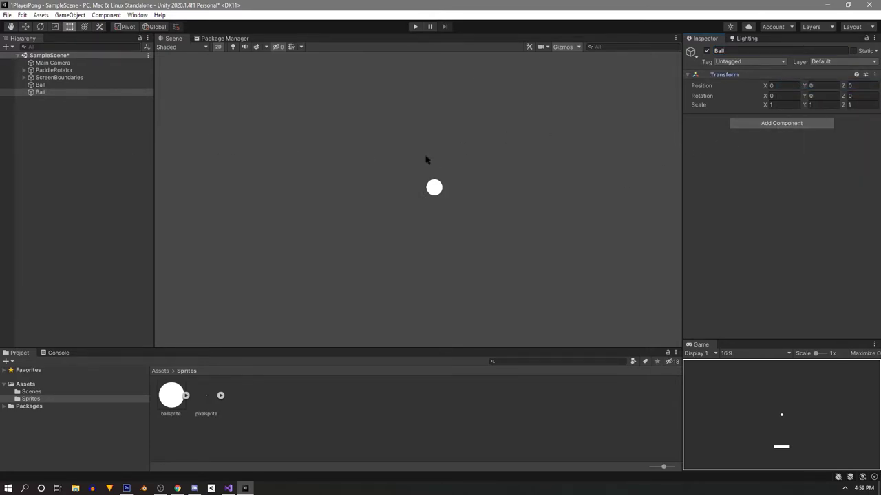
Step: Rename the original sprite object to BallGFX and parent it under the new Ball
{"action": "left_click", "coordinate": [58, 157]}
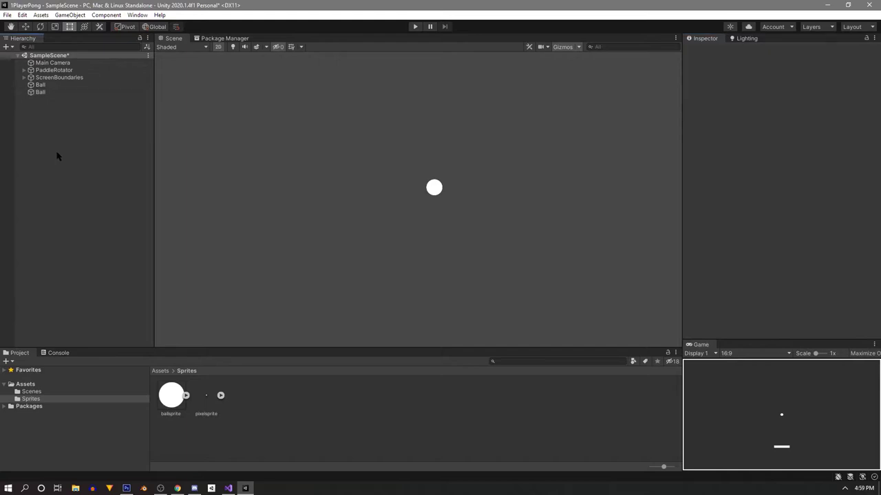
{"action": "left_click", "coordinate": [44, 92]}
{"action": "left_click", "coordinate": [54, 86]}
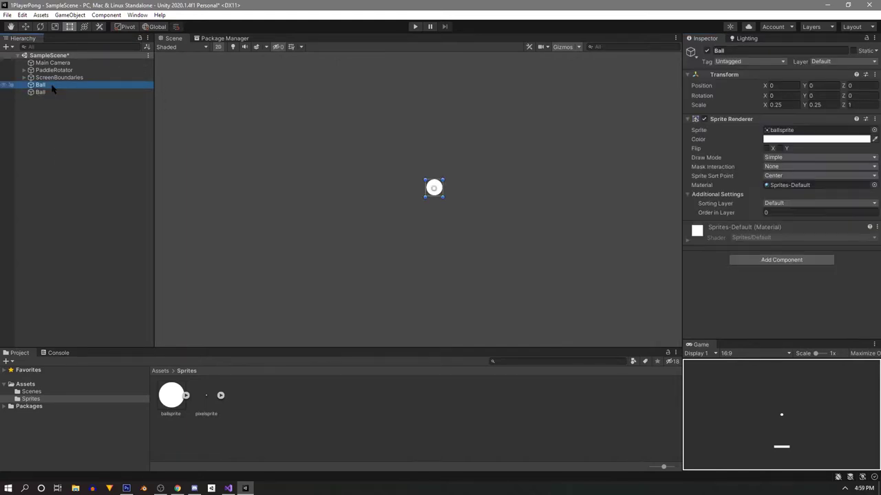
{"action": "left_click", "coordinate": [750, 51]}
{"action": "left_click", "coordinate": [754, 51]}
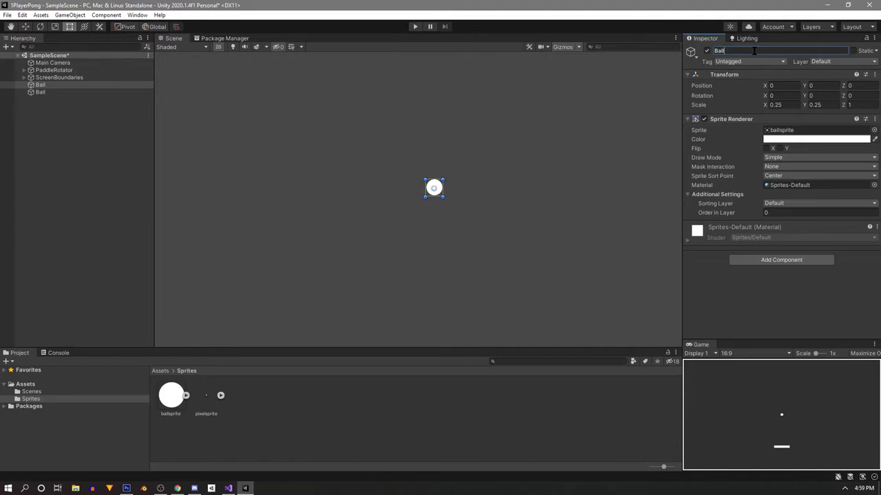
{"action": "left_click", "coordinate": [110, 191]}
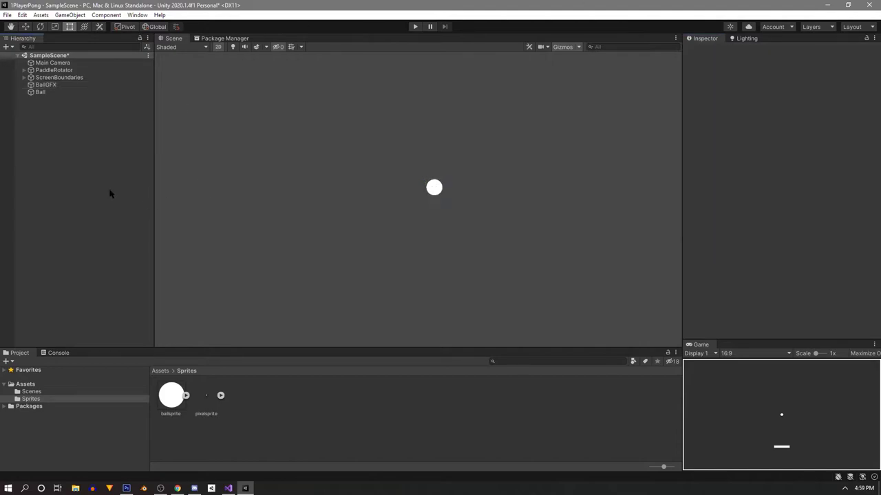
{"action": "double_click", "coordinate": [62, 85]}
{"action": "left_click_drag", "start_coordinate": [70, 88], "coordinate": [52, 94]}
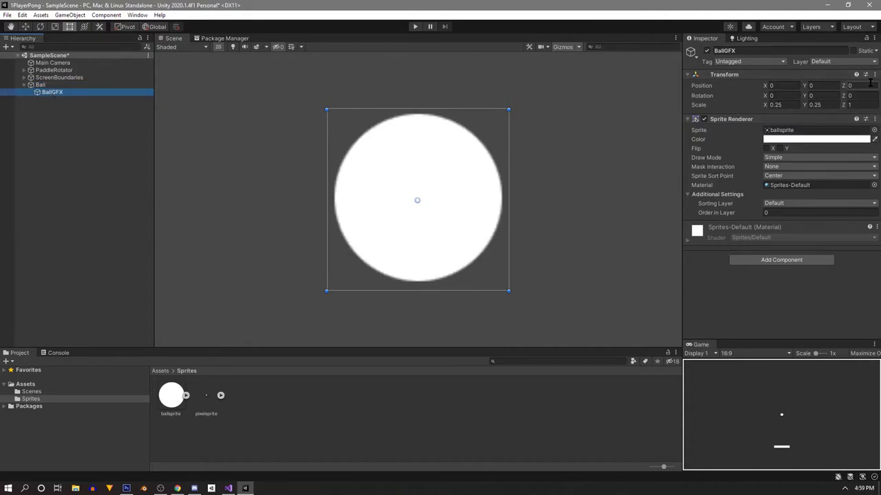
Step: Add a Circle Collider 2D component to the parent Ball object
{"action": "left_click", "coordinate": [55, 85]}
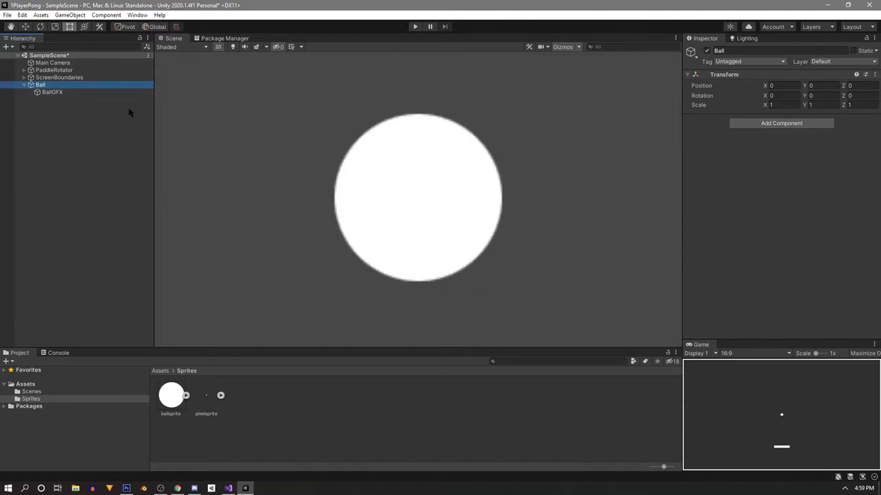
{"action": "scroll", "coordinate": [466, 176], "scroll_direction": "down", "scroll_amount": 10}
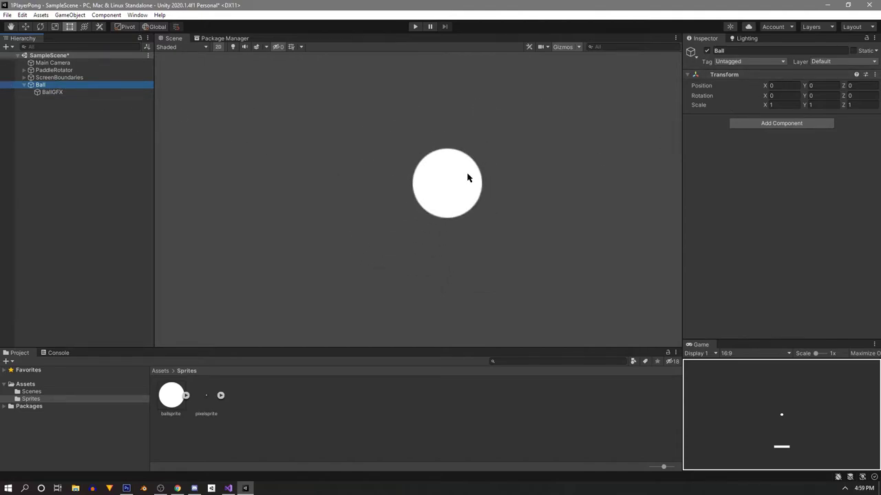
{"action": "scroll", "coordinate": [365, 202], "scroll_direction": "up", "scroll_amount": 5}
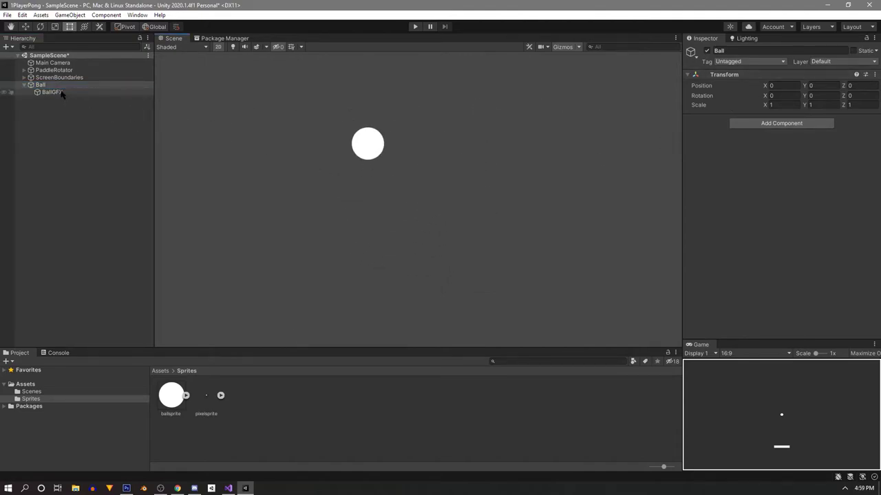
{"action": "left_click", "coordinate": [781, 123]}
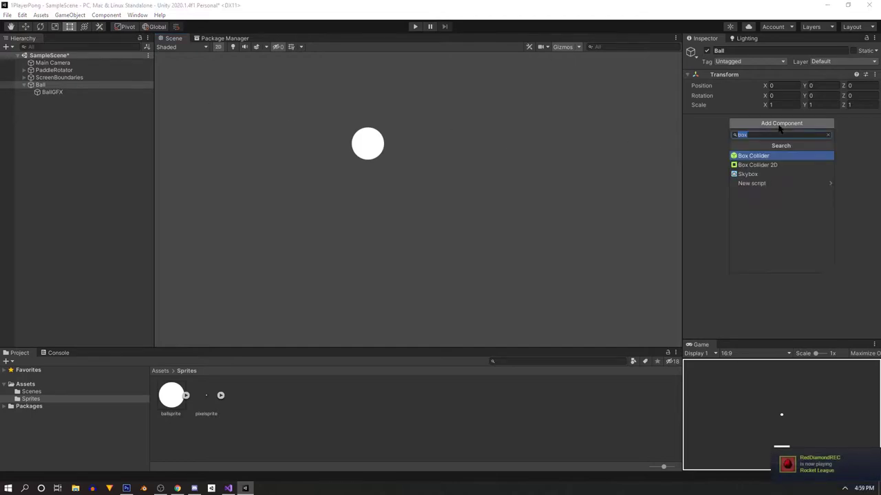
{"action": "type", "text": "circ"}
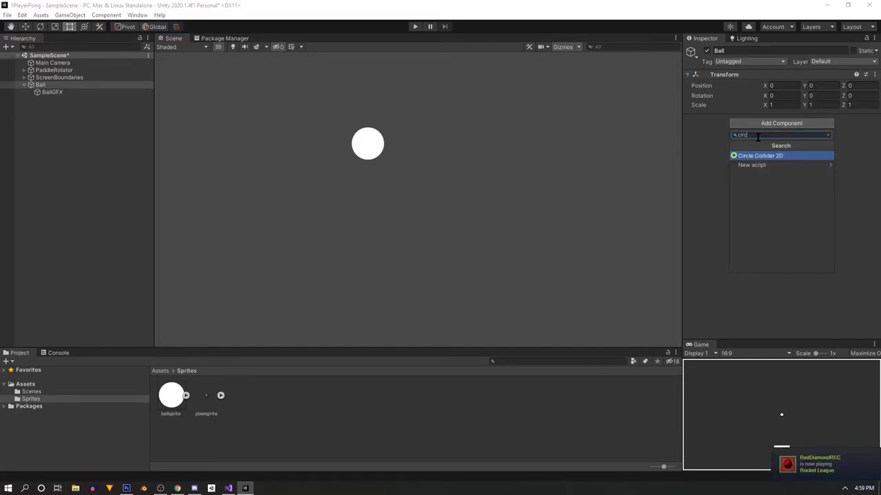
{"action": "key", "text": "Return"}
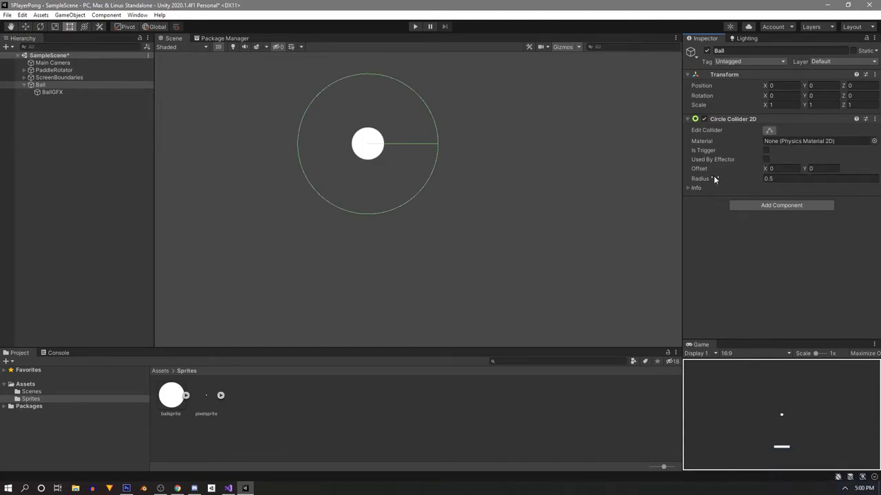
Step: Set the circle collider's Radius to 0.115 to fit the ball sprite
{"action": "left_click_drag", "start_coordinate": [713, 177], "coordinate": [706, 182]}
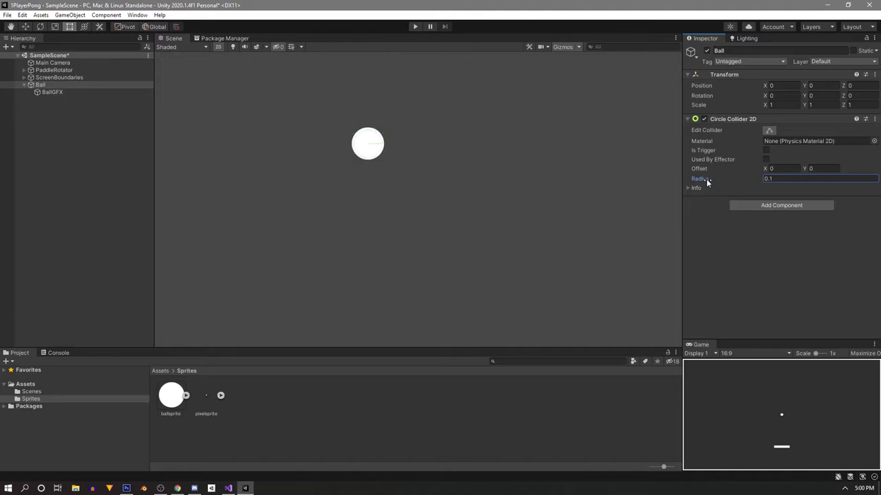
{"action": "left_click", "coordinate": [789, 179]}
{"action": "type", "text": "2"}
{"action": "scroll", "coordinate": [381, 175], "scroll_direction": "up", "scroll_amount": 4}
{"action": "middle_click_drag", "start_coordinate": [387, 177], "coordinate": [403, 221]}
{"action": "left_click", "coordinate": [798, 179]}
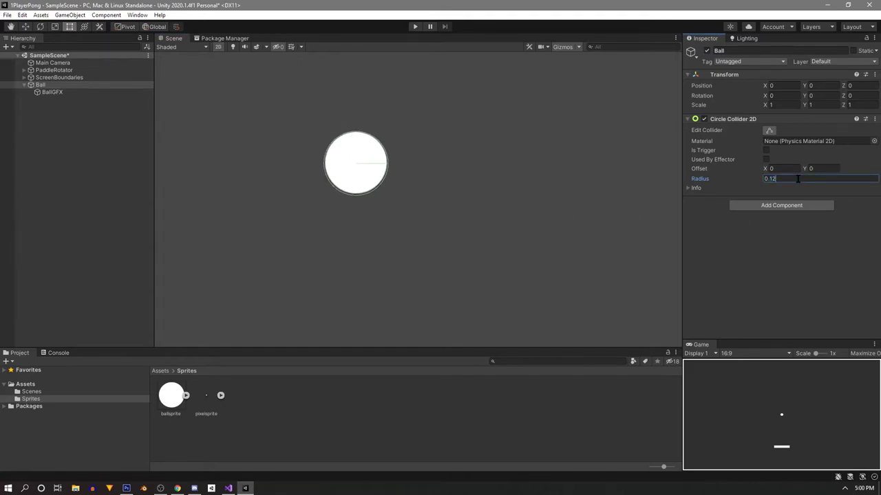
{"action": "type", "text": "0.115"}
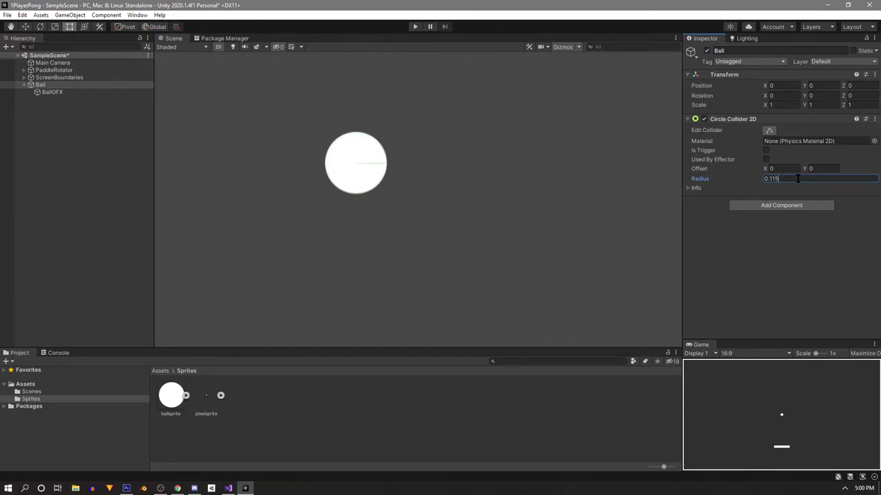
{"action": "scroll", "coordinate": [335, 157], "scroll_direction": "up", "scroll_amount": 5}
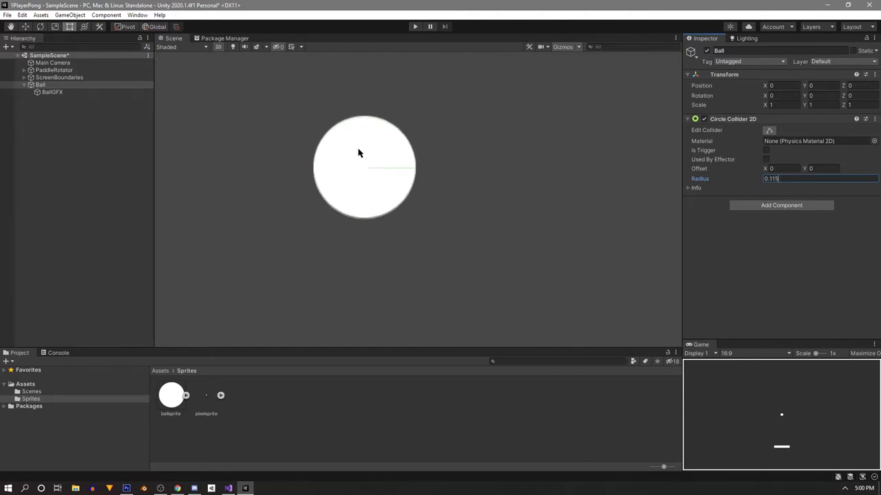
{"action": "left_click", "coordinate": [55, 95]}
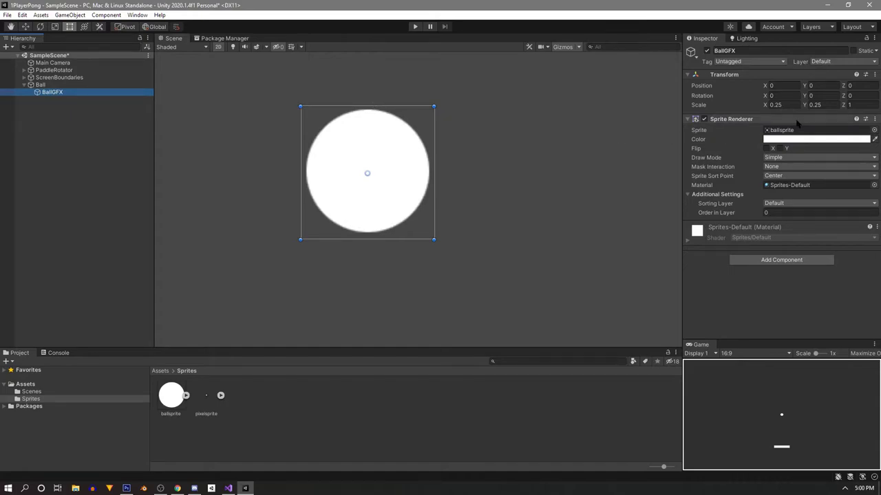
Step: Nudge BallGFX's Position Y to -0.002, then collapse Ball in the Hierarchy
{"action": "left_click", "coordinate": [784, 85]}
{"action": "left_click", "coordinate": [823, 85]}
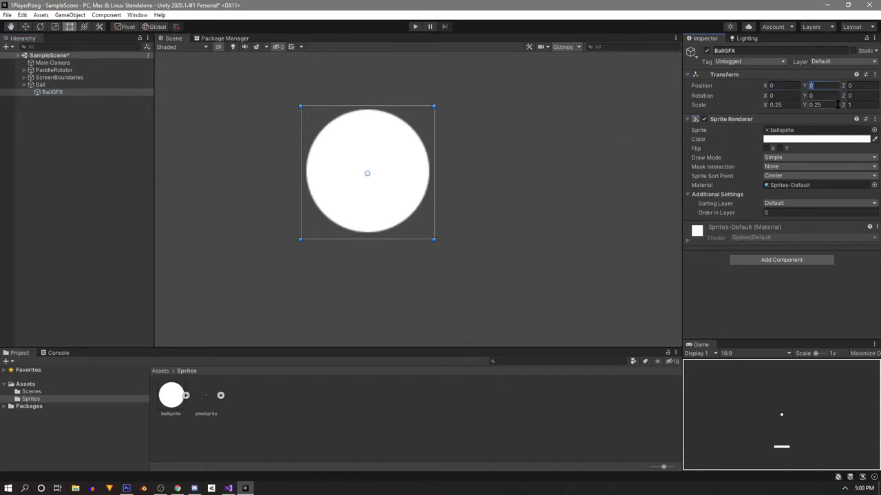
{"action": "type", "text": "-.001"}
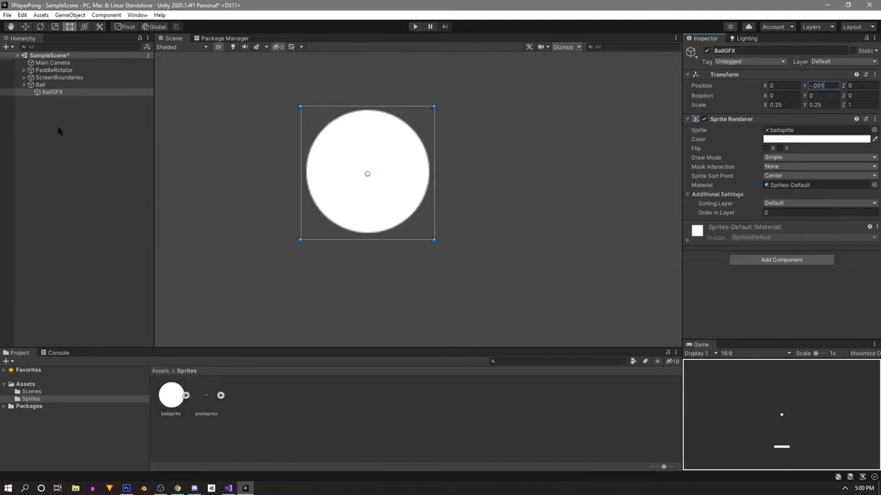
{"action": "left_click", "coordinate": [55, 85]}
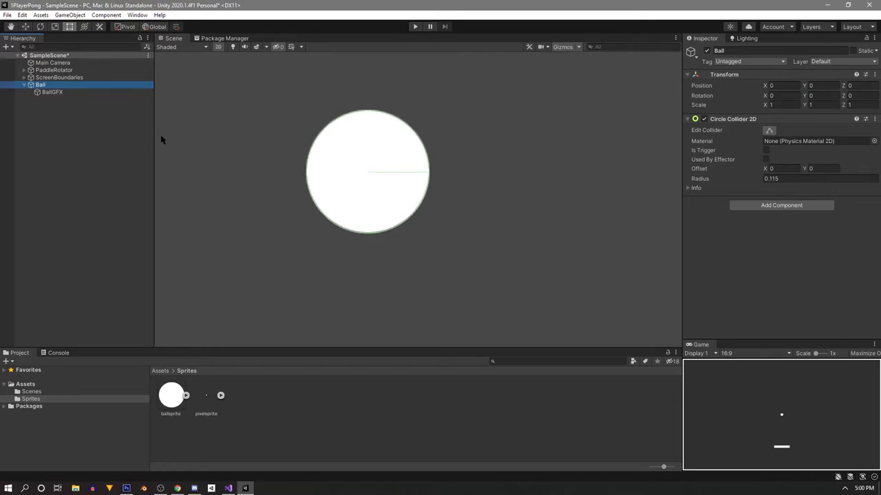
{"action": "left_click", "coordinate": [82, 92]}
{"action": "left_click", "coordinate": [830, 85]}
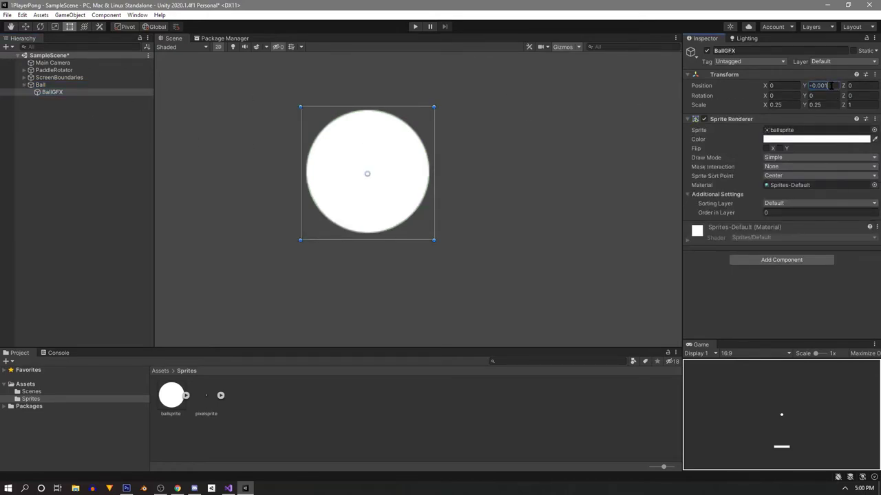
{"action": "type", "text": "-0.002"}
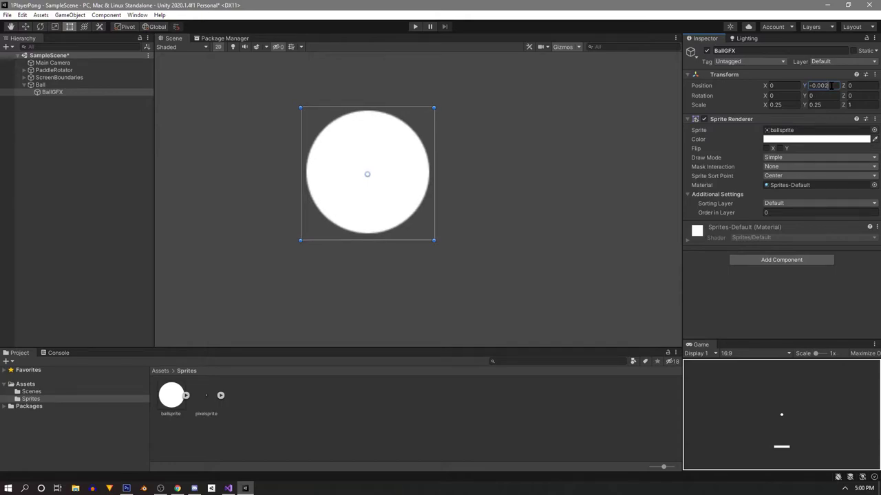
{"action": "left_click", "coordinate": [43, 85]}
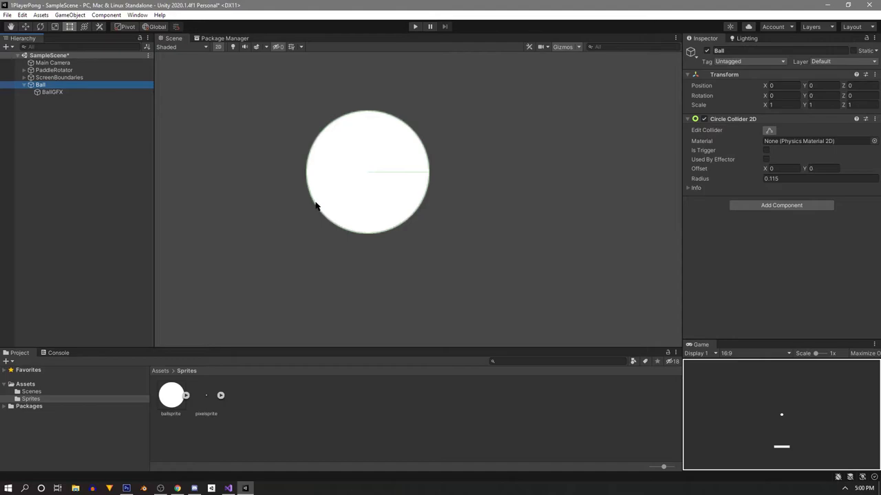
{"action": "left_click", "coordinate": [24, 85]}
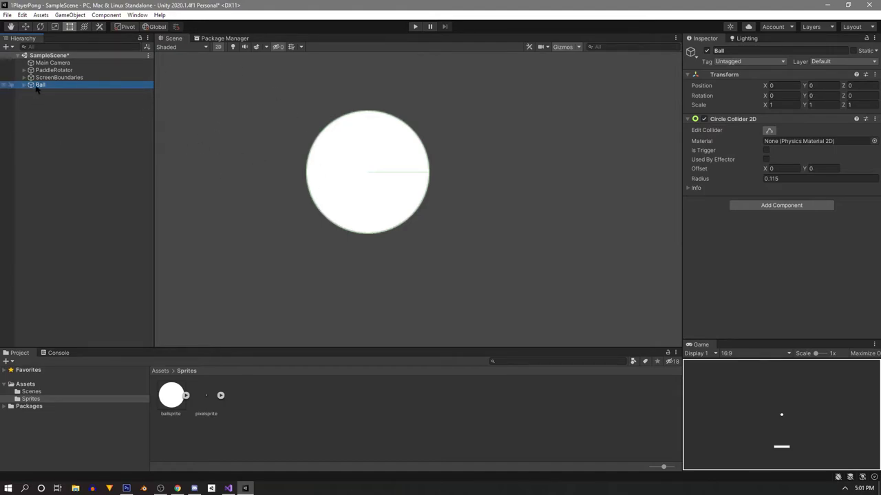
Step: Add a Rigidbody 2D to Ball and enter Play mode to watch it fall
{"action": "left_click", "coordinate": [784, 206]}
{"action": "type", "text": "Rigi"}
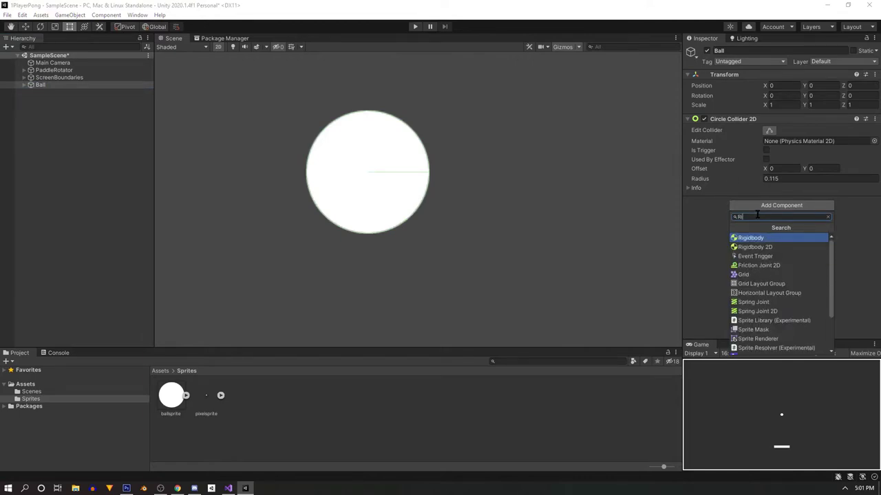
{"action": "left_click", "coordinate": [767, 247]}
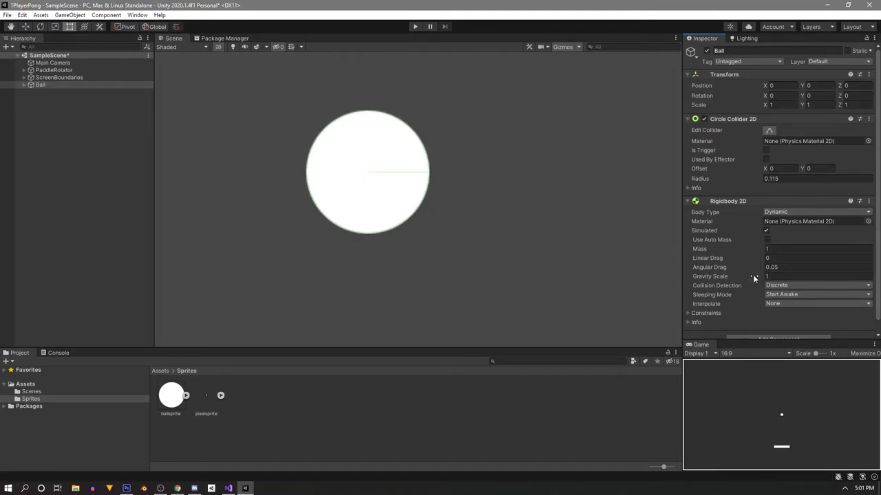
{"action": "left_click", "coordinate": [776, 277]}
{"action": "left_click", "coordinate": [414, 27]}
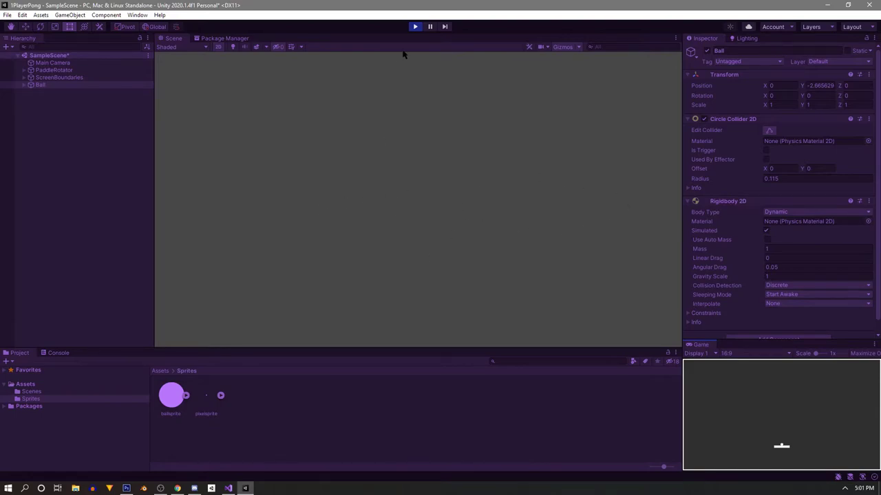
Step: Stop Play, zoom out the Scene view and turn off Gizmos
{"action": "left_click", "coordinate": [415, 26]}
{"action": "scroll", "coordinate": [441, 198], "scroll_direction": "down", "scroll_amount": 6}
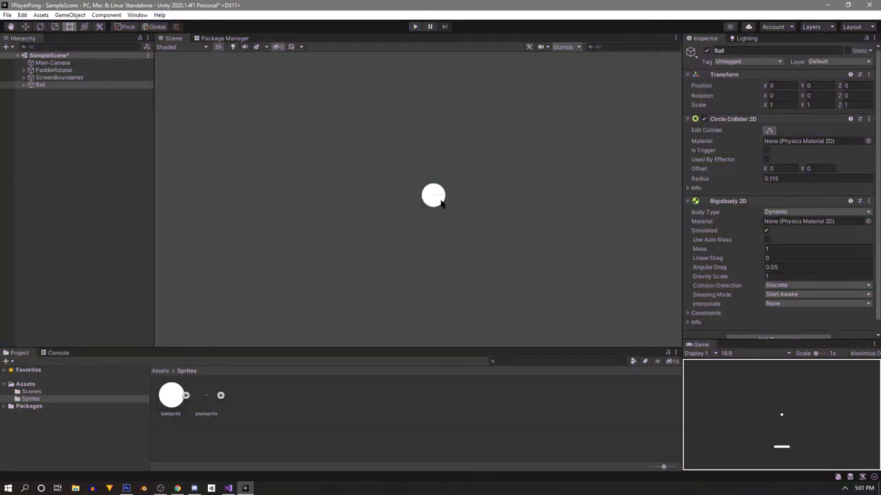
{"action": "scroll", "coordinate": [440, 199], "scroll_direction": "down", "scroll_amount": 3}
{"action": "scroll", "coordinate": [477, 213], "scroll_direction": "up", "scroll_amount": 1}
{"action": "left_click", "coordinate": [562, 46]}
{"action": "scroll", "coordinate": [527, 161], "scroll_direction": "down", "scroll_amount": 2}
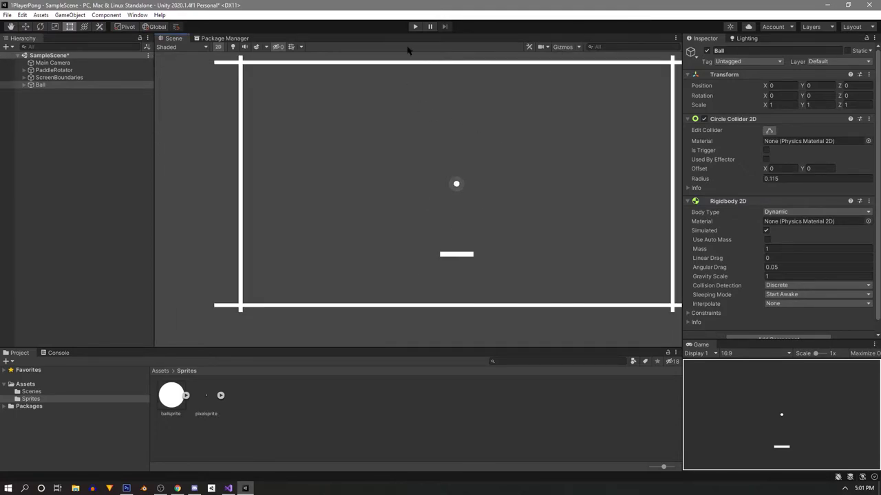
Step: Play the scene again, tilting the paddle left and right with the arrow keys, then stop
{"action": "left_click", "coordinate": [414, 26]}
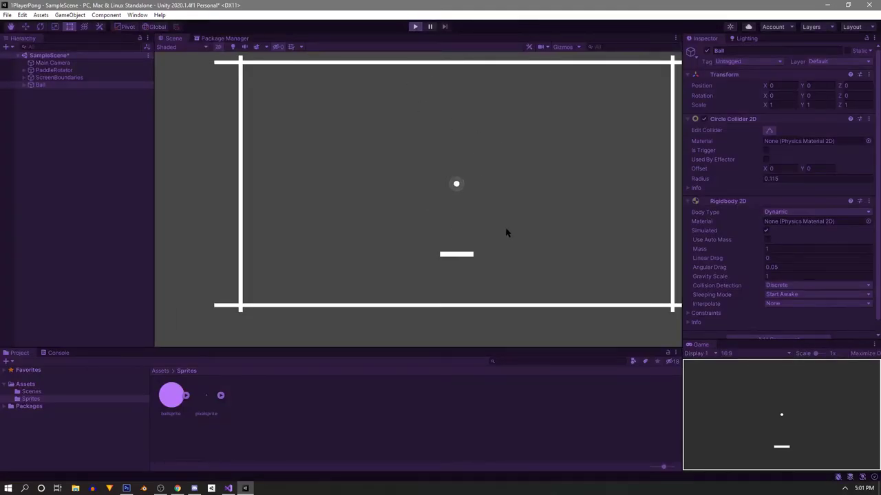
{"action": "key", "text": "Left"}
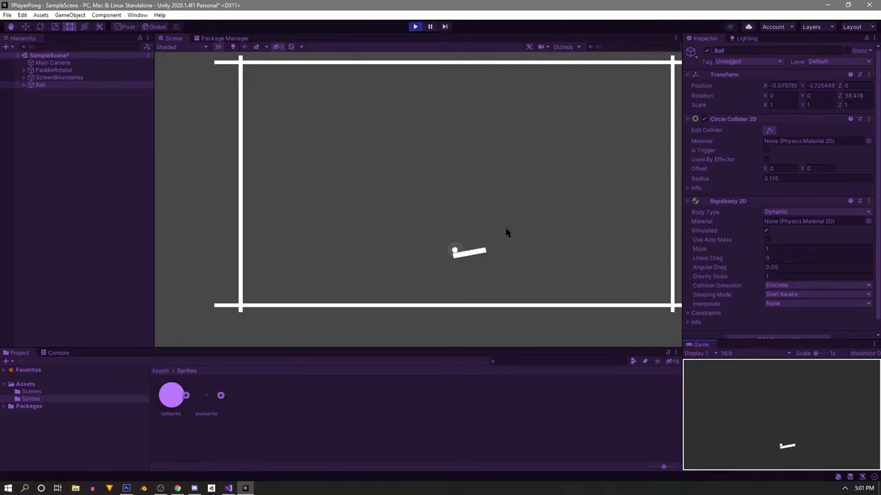
{"action": "key", "text": "Right"}
{"action": "key", "text": "Left"}
{"action": "key", "text": "Right"}
{"action": "left_click", "coordinate": [415, 26]}
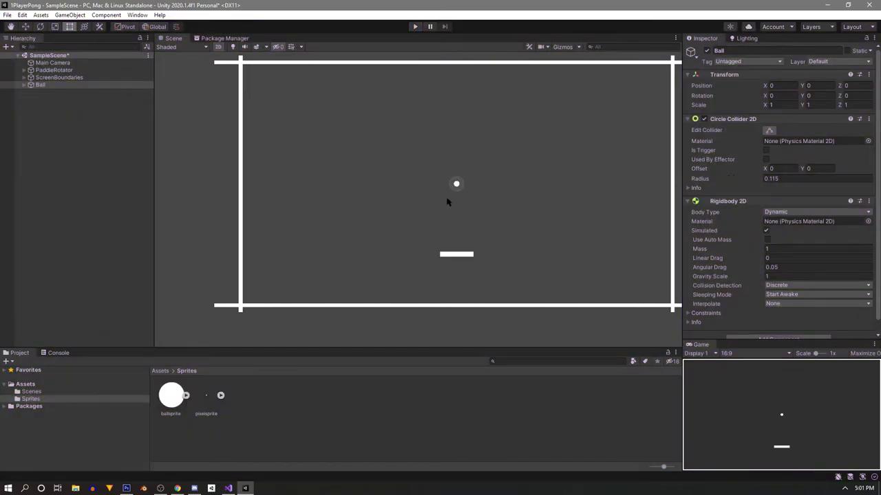
{"action": "scroll", "coordinate": [417, 222], "scroll_direction": "up", "scroll_amount": 3}
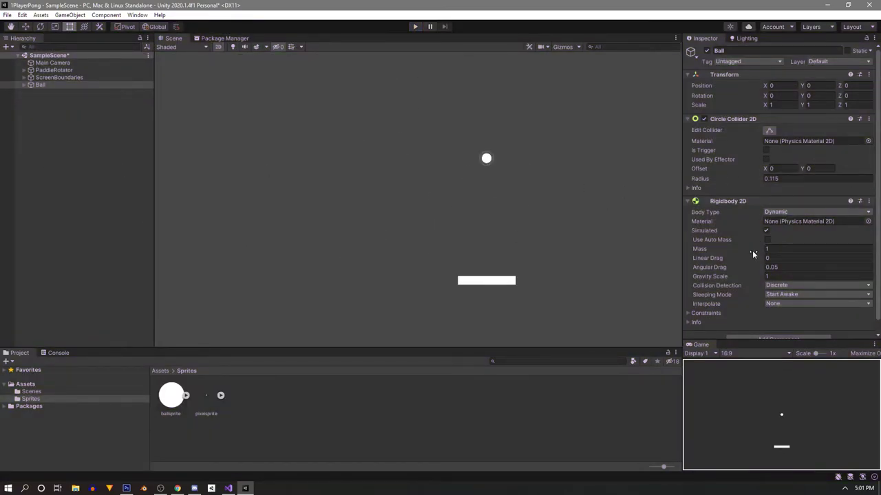
Step: Enter 0 for Gravity Scale and Angular Drag in the Ball's Rigidbody 2D
{"action": "left_click", "coordinate": [803, 274]}
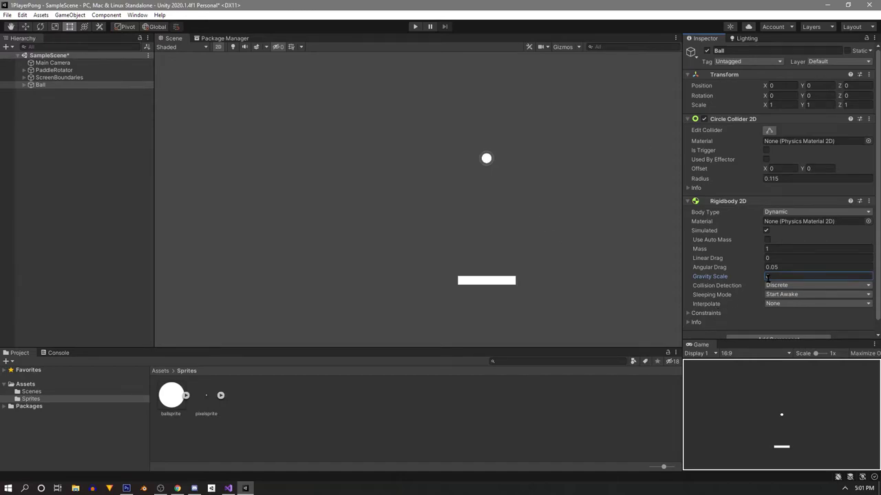
{"action": "left_click", "coordinate": [769, 268]}
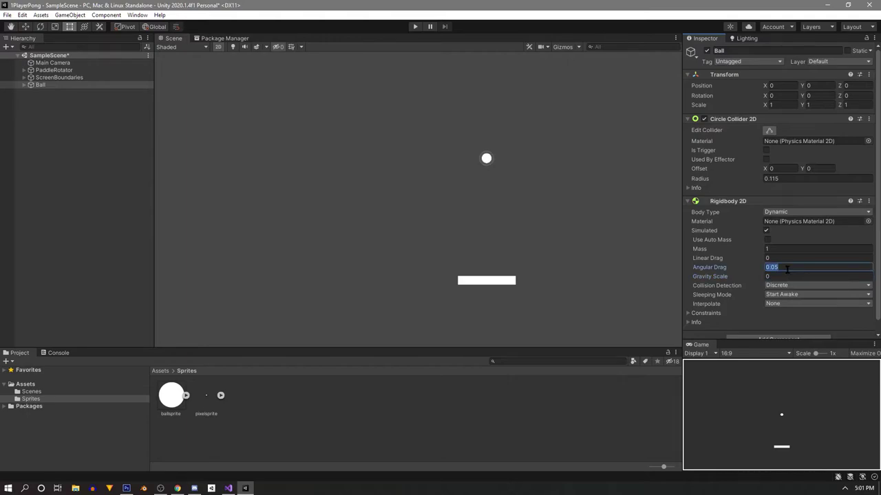
{"action": "type", "text": "0"}
Step: Create a Physics Material 2D named Ball in the Sprites folder
{"action": "right_click", "coordinate": [288, 437]}
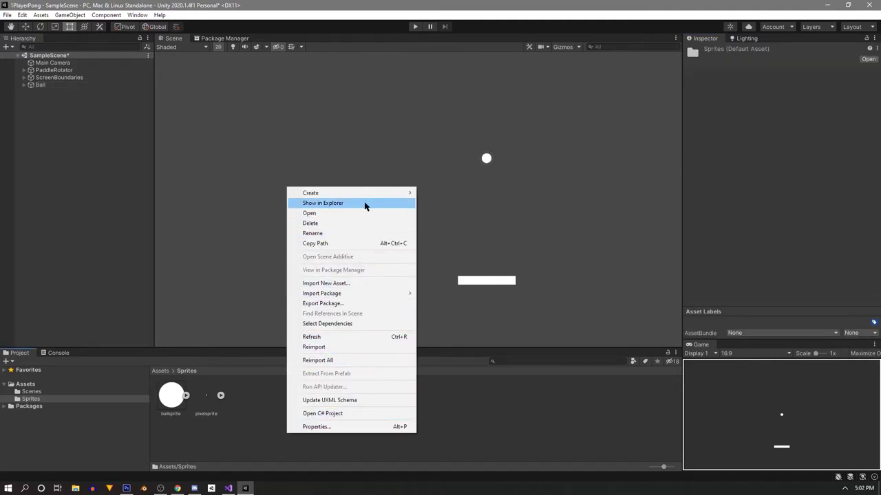
{"action": "mouse_move", "coordinate": [362, 193]}
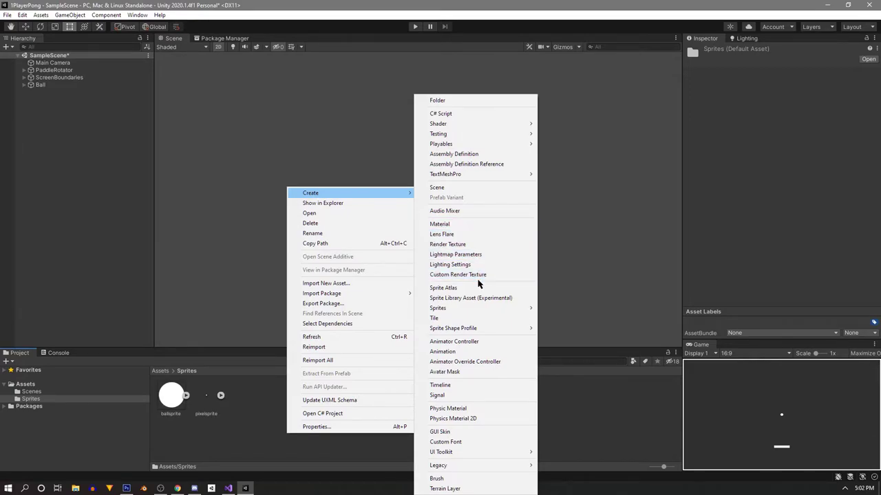
{"action": "left_click", "coordinate": [474, 418]}
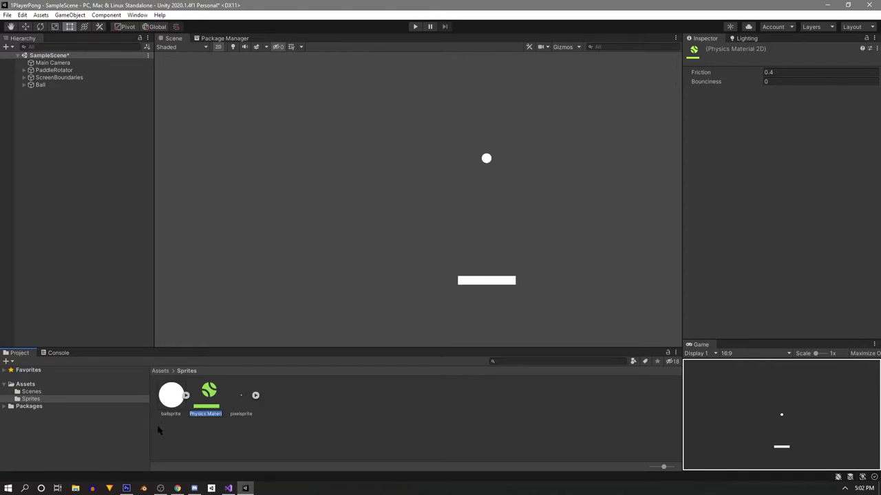
{"action": "type", "text": "Ball"}
{"action": "key", "text": "Return"}
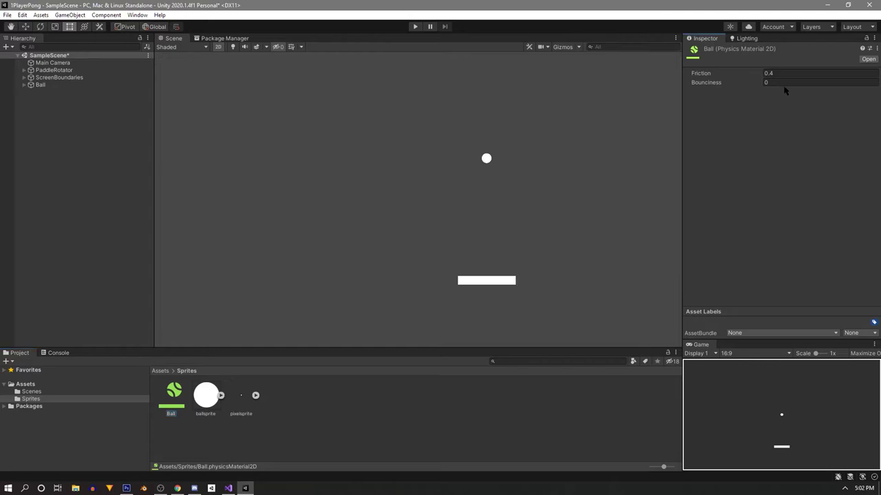
Step: Give the Ball material Bounciness 1 and Friction 0
{"action": "left_click", "coordinate": [784, 83]}
{"action": "type", "text": "1"}
{"action": "left_click", "coordinate": [788, 74]}
{"action": "type", "text": "0"}
Step: Save the scene with Ctrl+S and run a quick play test
{"action": "key", "text": "ctrl+s"}
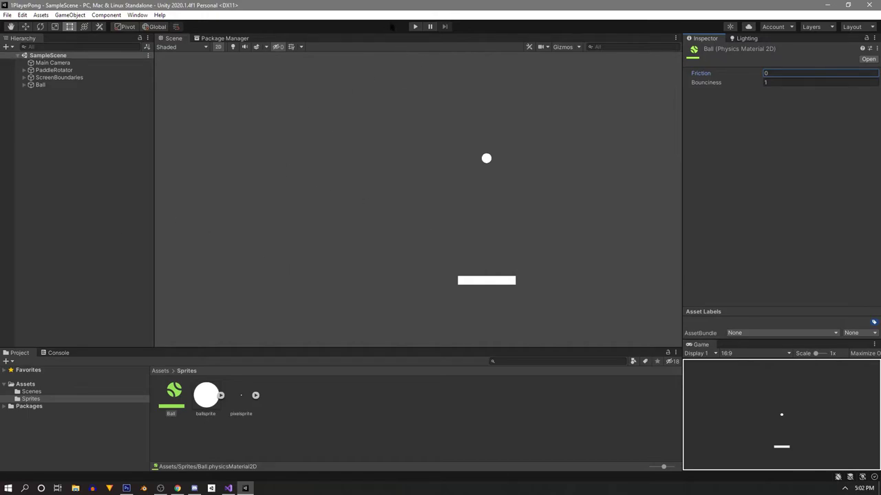
{"action": "left_click", "coordinate": [415, 27]}
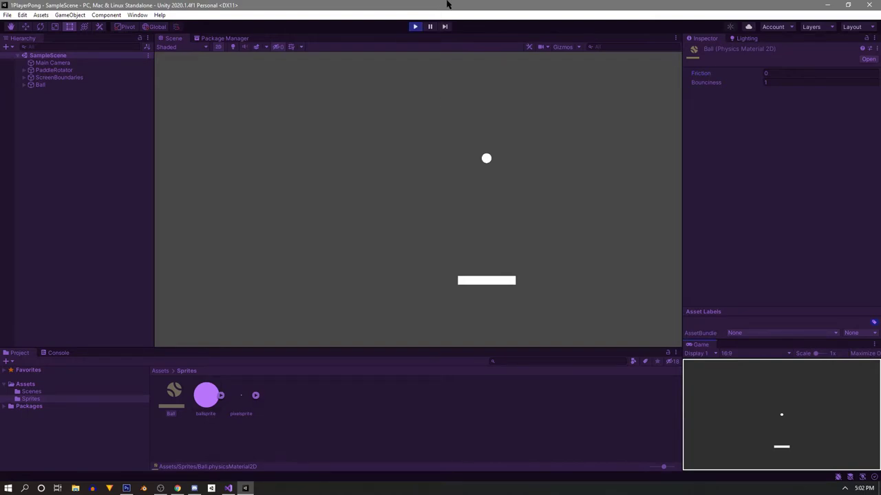
{"action": "left_click", "coordinate": [415, 28]}
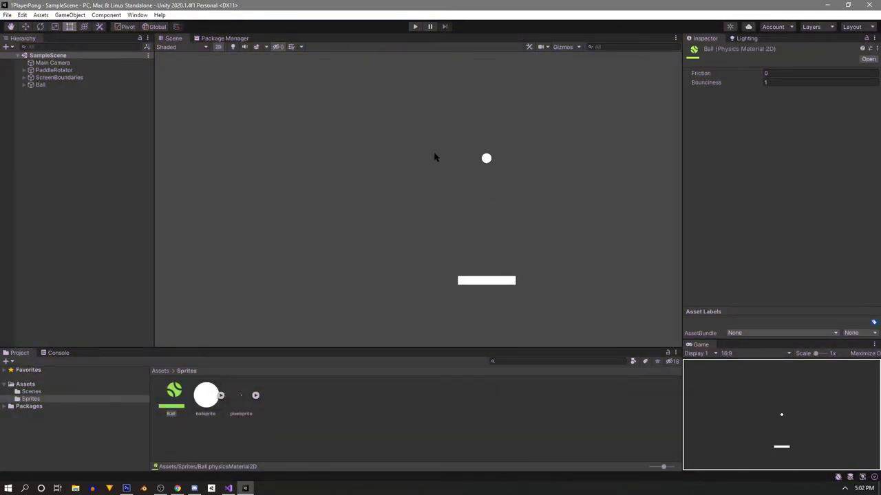
Step: Create a new script called Ball through Add Component on the Ball object
{"action": "double_click", "coordinate": [50, 86]}
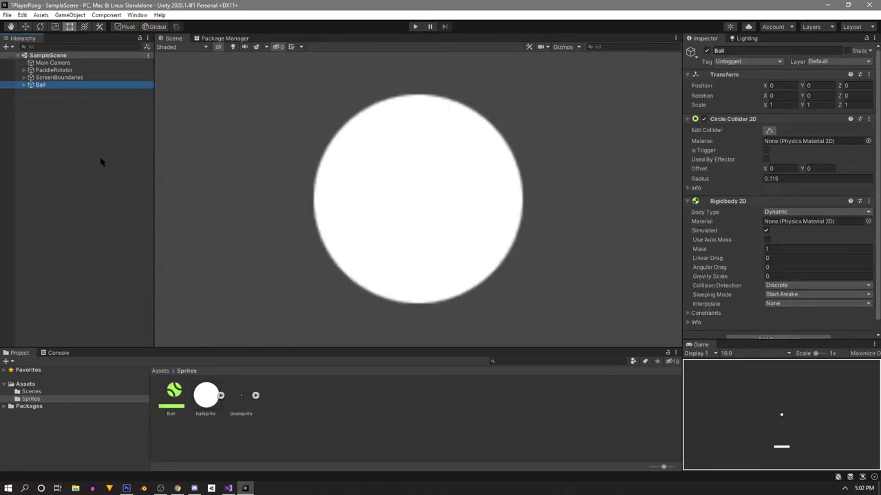
{"action": "scroll", "coordinate": [725, 190], "scroll_direction": "down", "scroll_amount": 1}
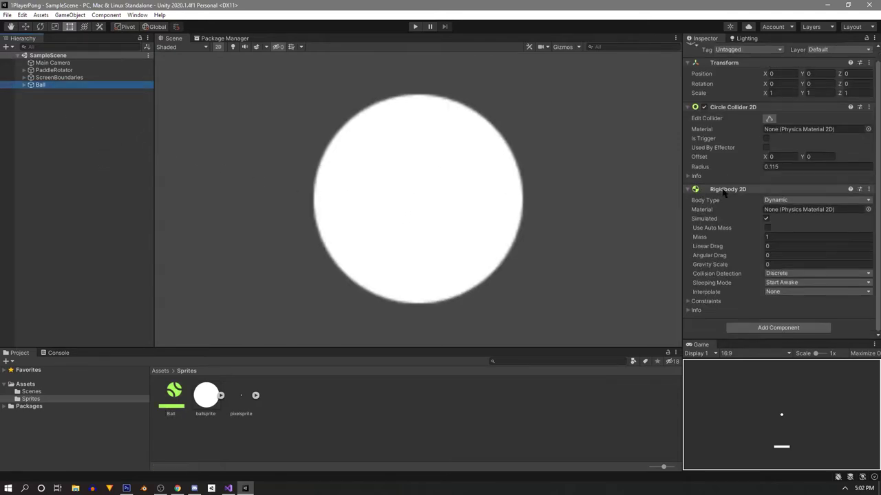
{"action": "left_click", "coordinate": [784, 328]}
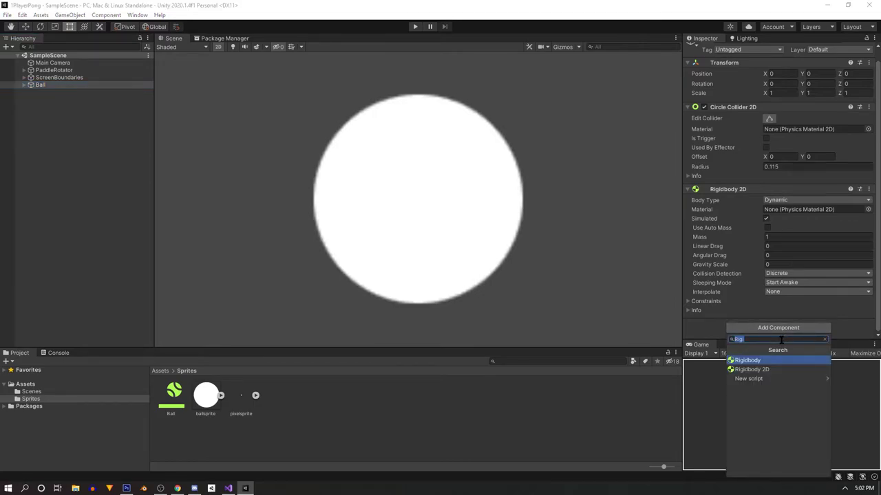
{"action": "type", "text": "Ball"}
{"action": "key", "text": "Return"}
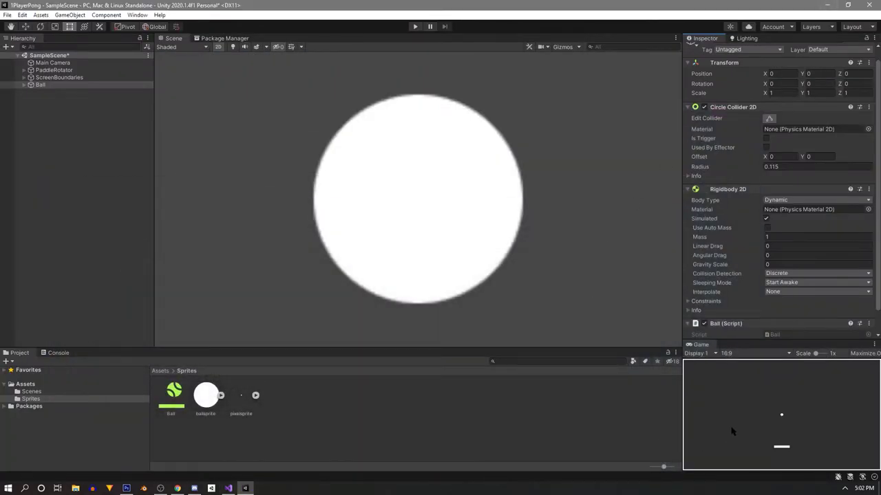
{"action": "scroll", "coordinate": [768, 279], "scroll_direction": "down", "scroll_amount": 1}
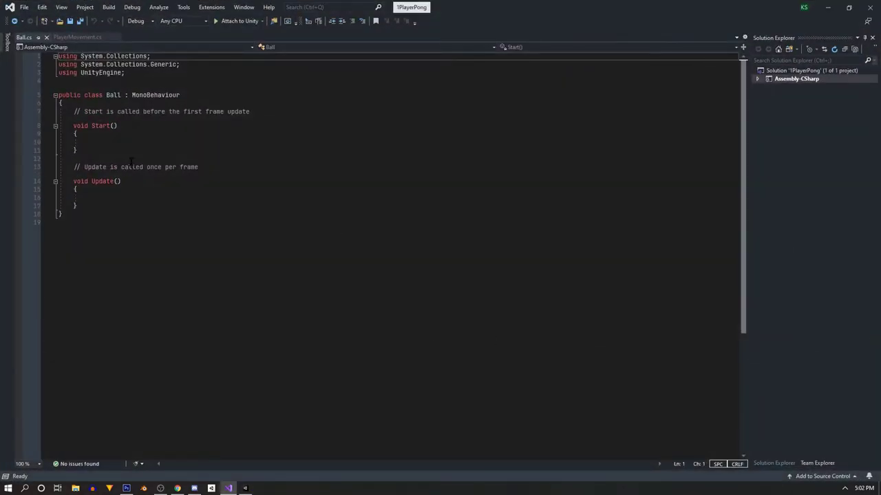
Step: Write the comments '// Rotate to a Random Direction' and '// Apply Force in that direction' inside Start()
{"action": "left_click", "coordinate": [77, 142]}
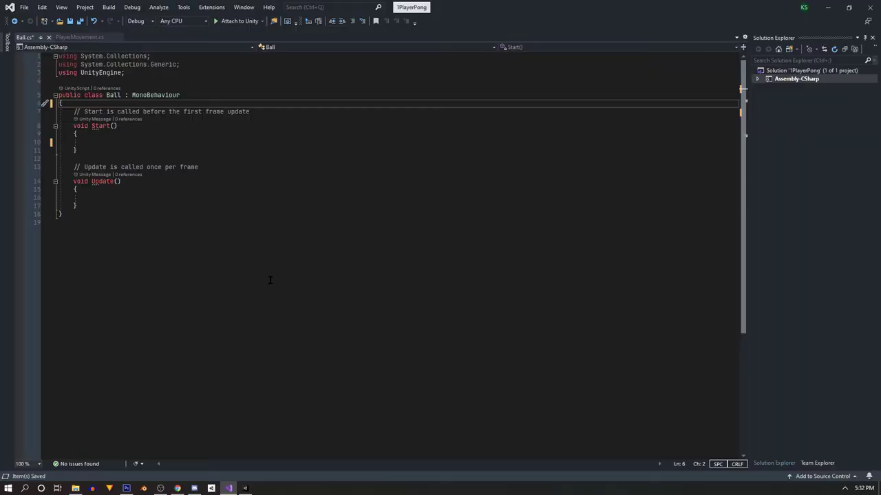
{"action": "left_click", "coordinate": [268, 279]}
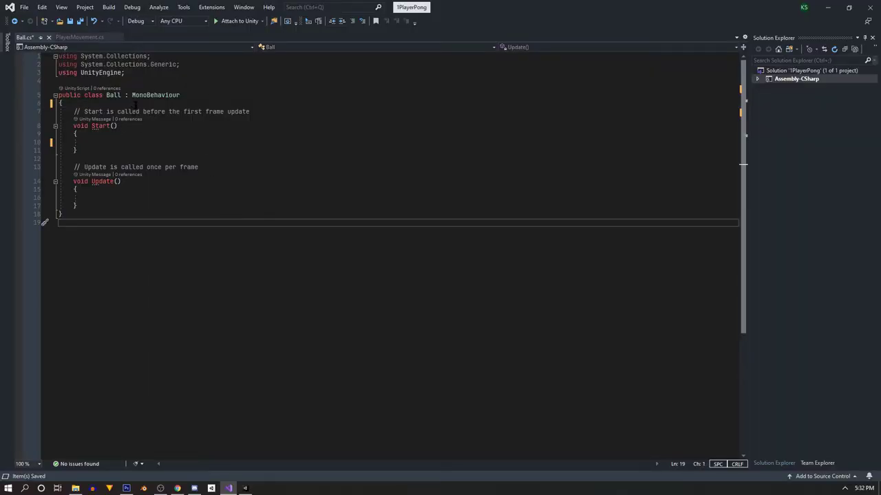
{"action": "left_click", "coordinate": [108, 141]}
{"action": "type", "text": "//"}
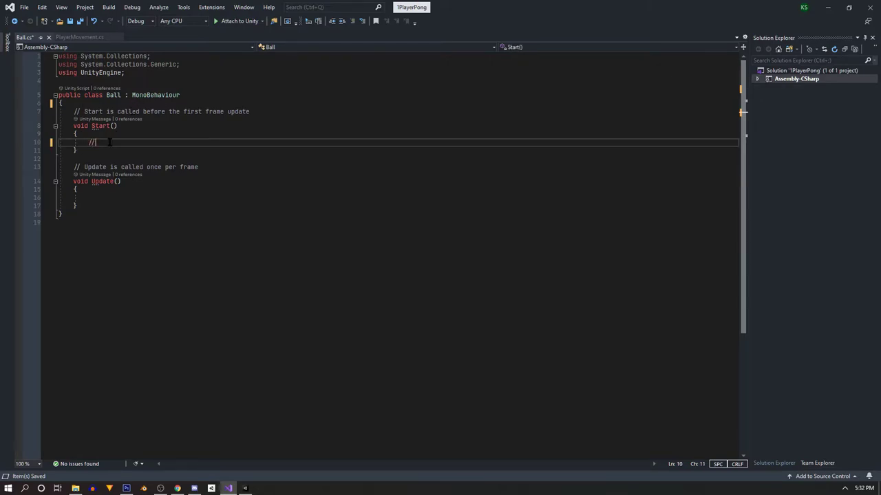
{"action": "type", "text": " Rotate to a Random Direction"}
{"action": "key", "text": "Return"}
{"action": "key", "text": "Return"}
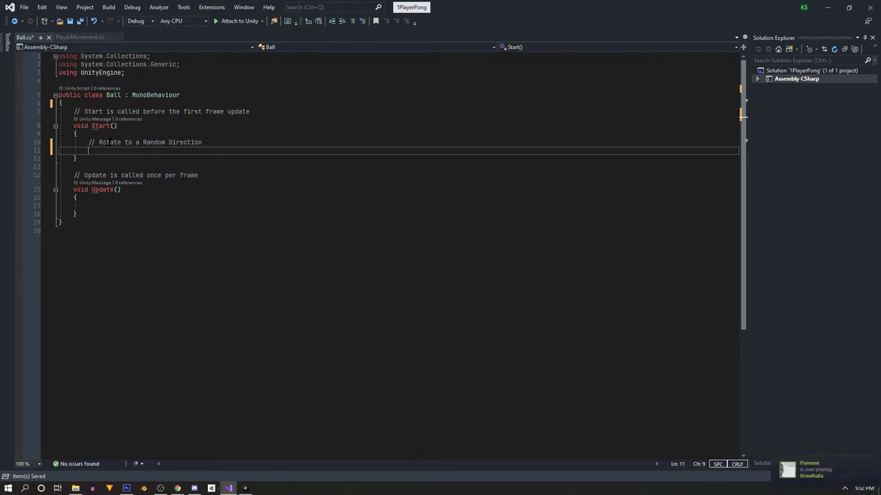
{"action": "key", "text": "Return"}
{"action": "key", "text": "Up"}
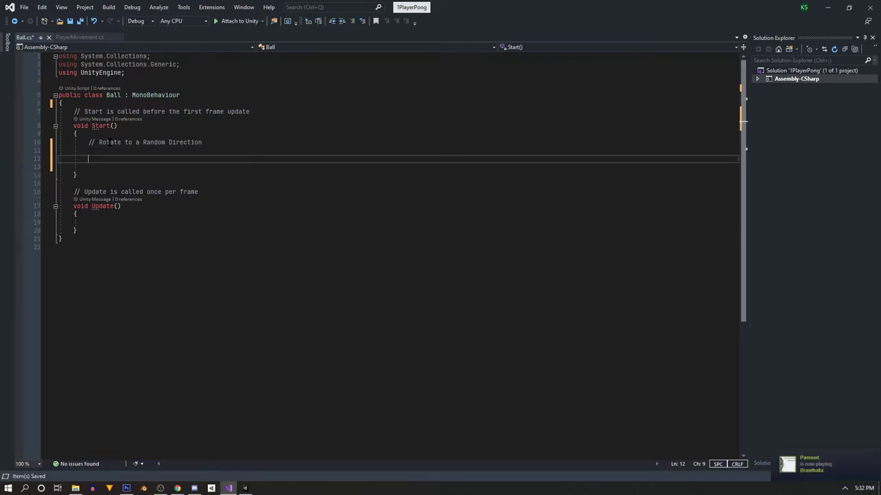
{"action": "type", "text": "// A"}
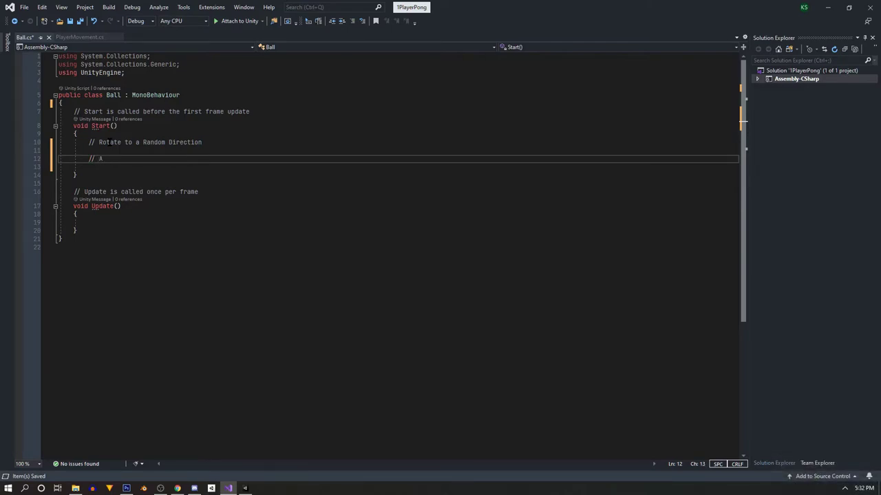
{"action": "type", "text": "ppl yForce in that direction"}
{"action": "left_click", "coordinate": [256, 230]}
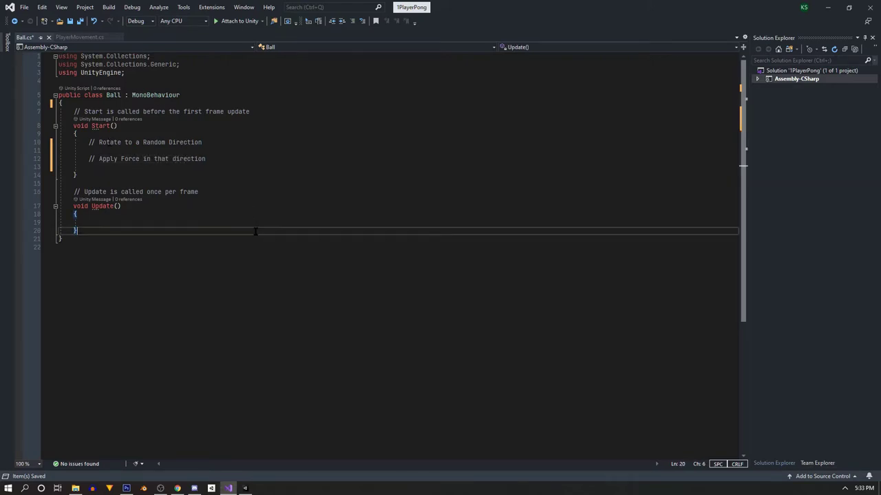
Step: Declare a Rigidbody2D rb field at the top of the Ball class
{"action": "left_click", "coordinate": [115, 103]}
{"action": "key", "text": "Return"}
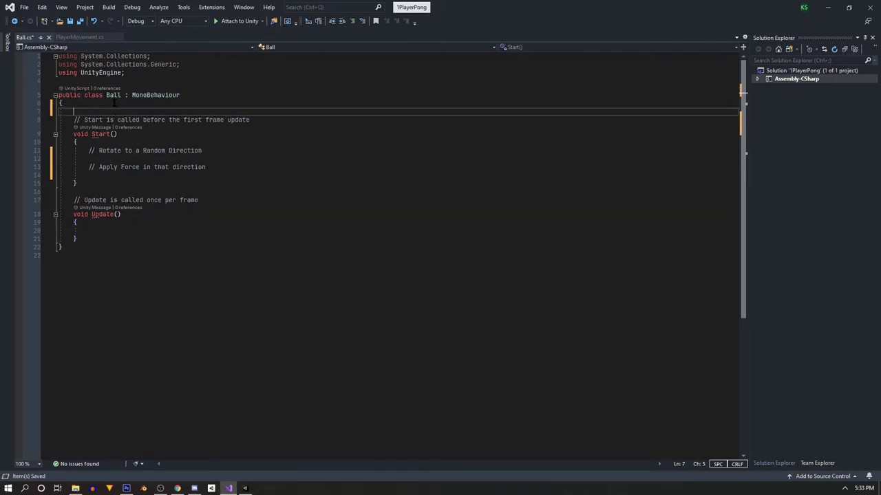
{"action": "key", "text": "Return"}
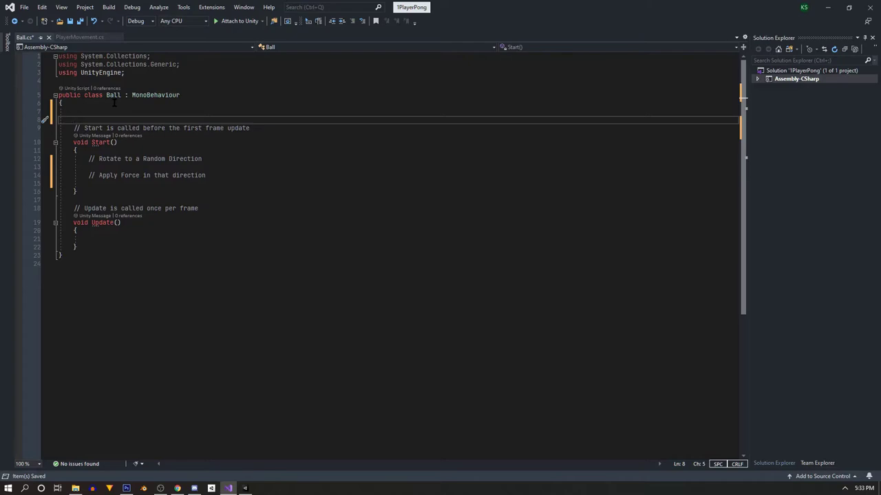
{"action": "key", "text": "Up"}
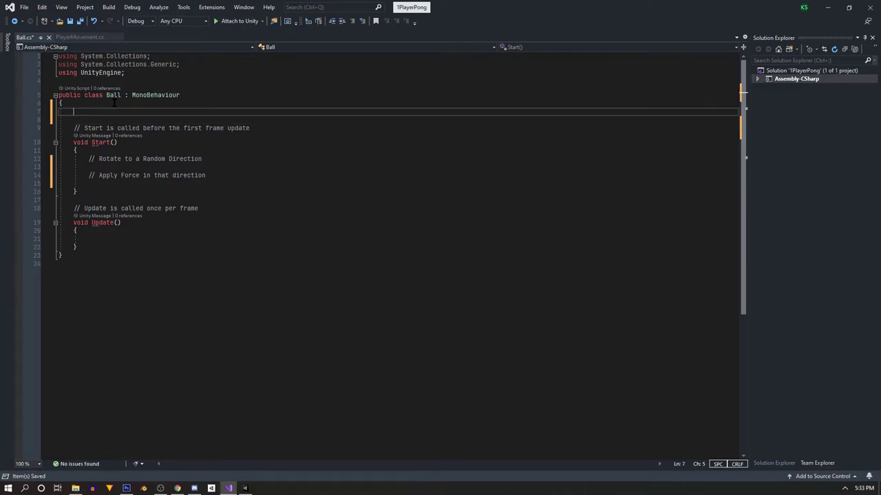
{"action": "type", "text": "RenderBuffer"}
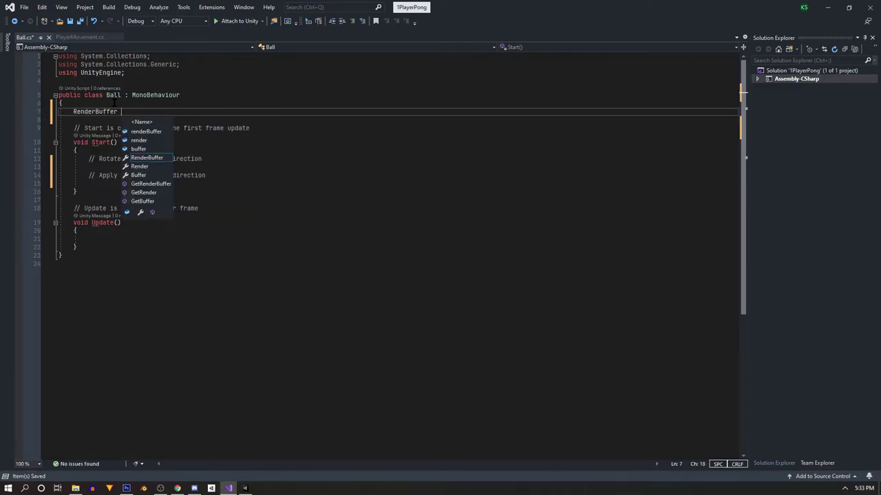
{"action": "key", "text": "BackSpace"}
{"action": "key", "text": "BackSpace"}
{"action": "key", "text": "BackSpace"}
{"action": "key", "text": "BackSpace"}
{"action": "key", "text": "BackSpace"}
{"action": "key", "text": "BackSpace"}
{"action": "key", "text": "BackSpace"}
{"action": "key", "text": "BackSpace"}
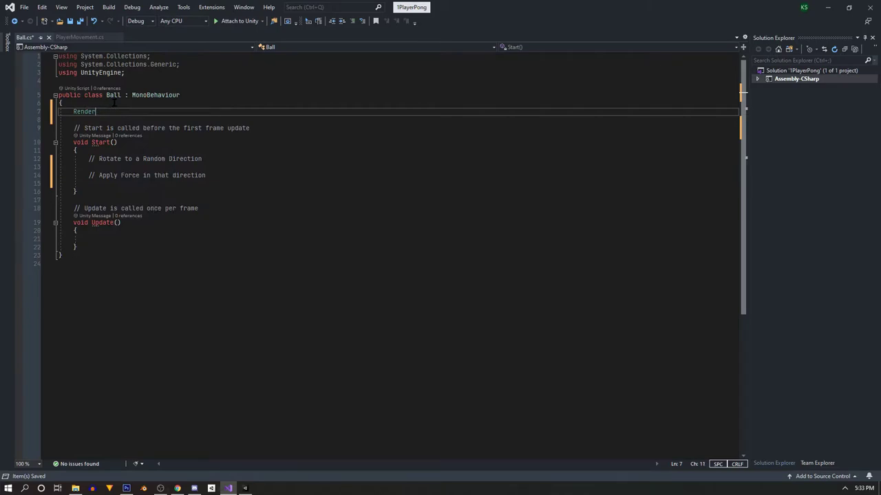
{"action": "key", "text": "BackSpace"}
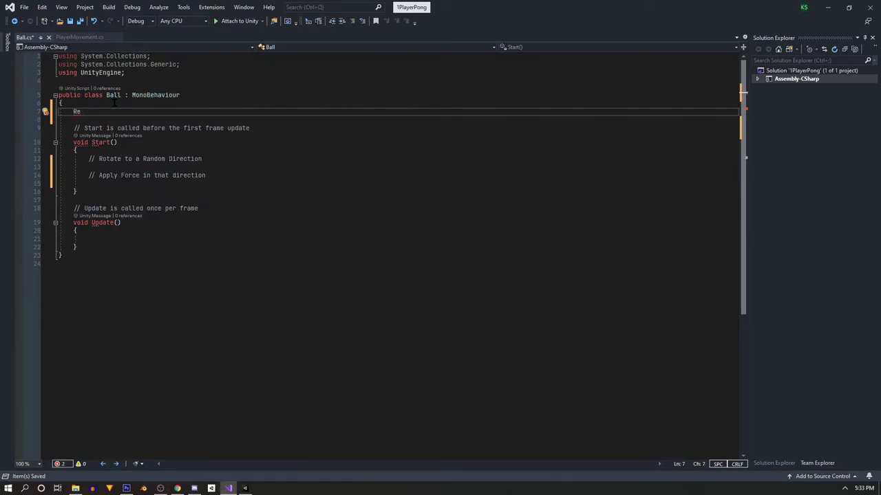
{"action": "key", "text": "BackSpace"}
{"action": "key", "text": "BackSpace"}
{"action": "type", "text": "rigi"}
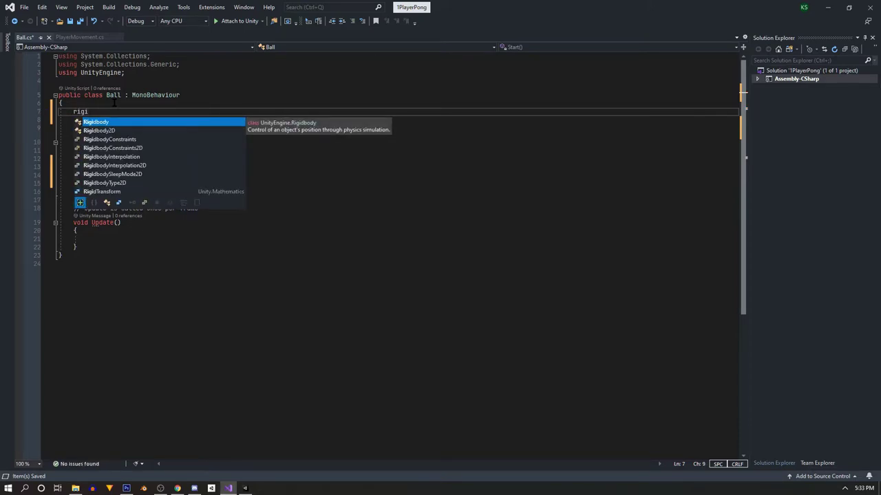
{"action": "key", "text": "Down"}
{"action": "key", "text": "Tab"}
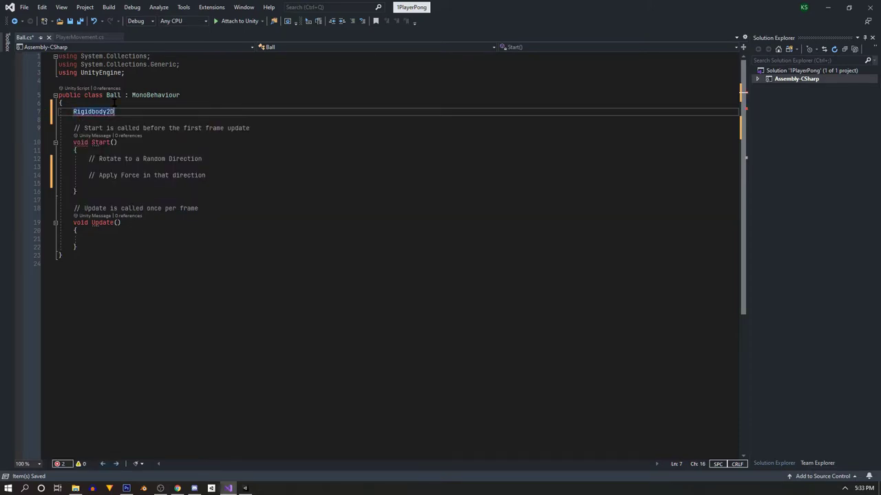
{"action": "type", "text": "rb;"}
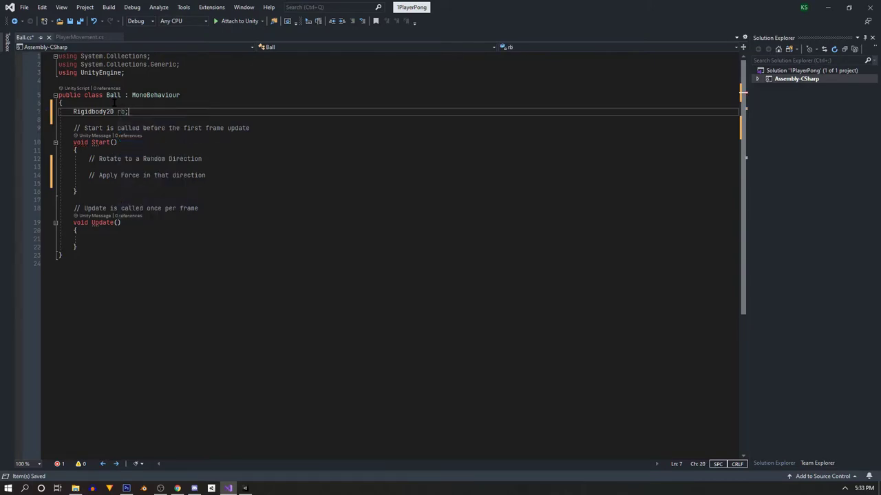
Step: Add the int randomRotation and float speed field declarations below rb
{"action": "key", "text": "Return"}
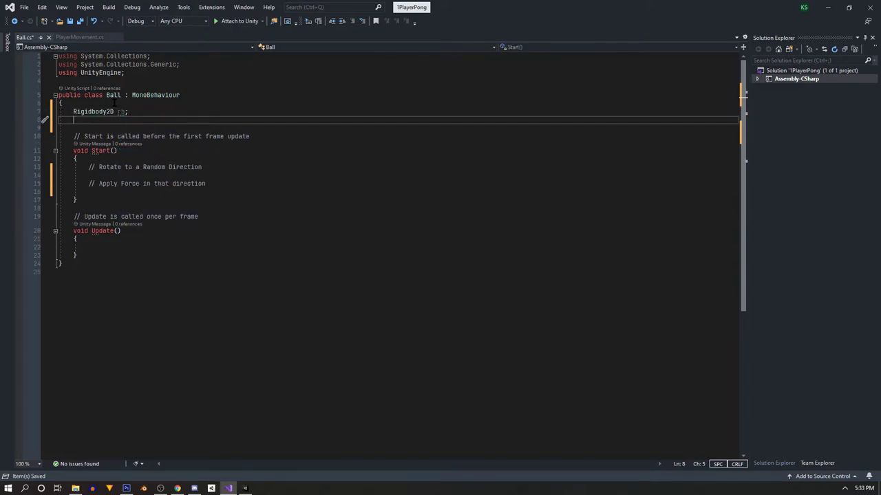
{"action": "type", "text": "int Rando"}
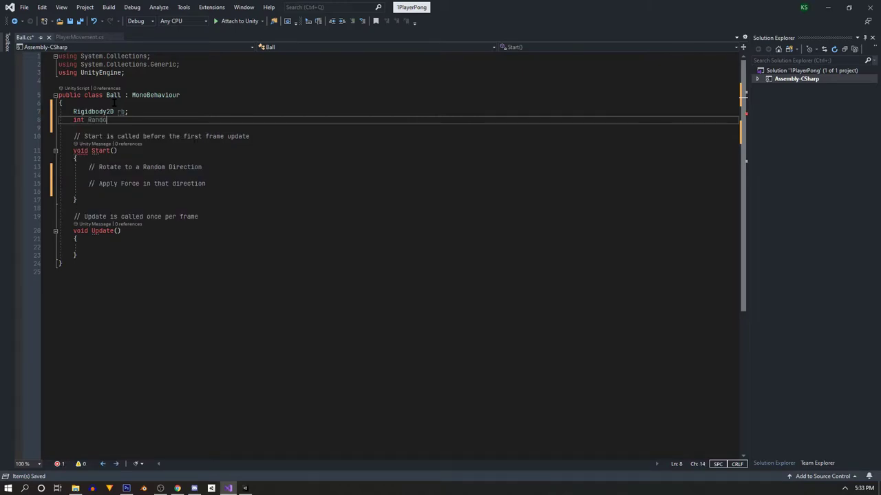
{"action": "key", "text": "BackSpace"}
{"action": "key", "text": "BackSpace"}
{"action": "key", "text": "BackSpace"}
{"action": "type", "text": "randomRotation;"}
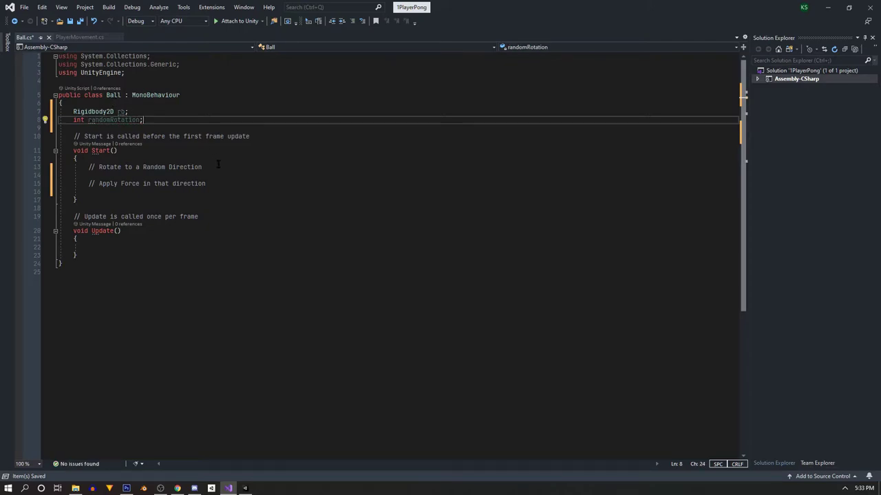
{"action": "key", "text": "Return"}
{"action": "type", "text": "float "}
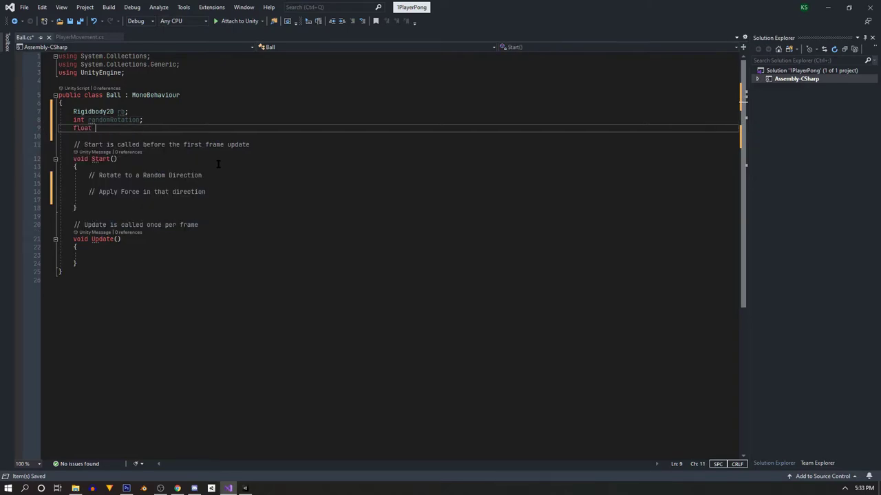
{"action": "type", "text": "speed;"}
{"action": "left_click", "coordinate": [136, 168]}
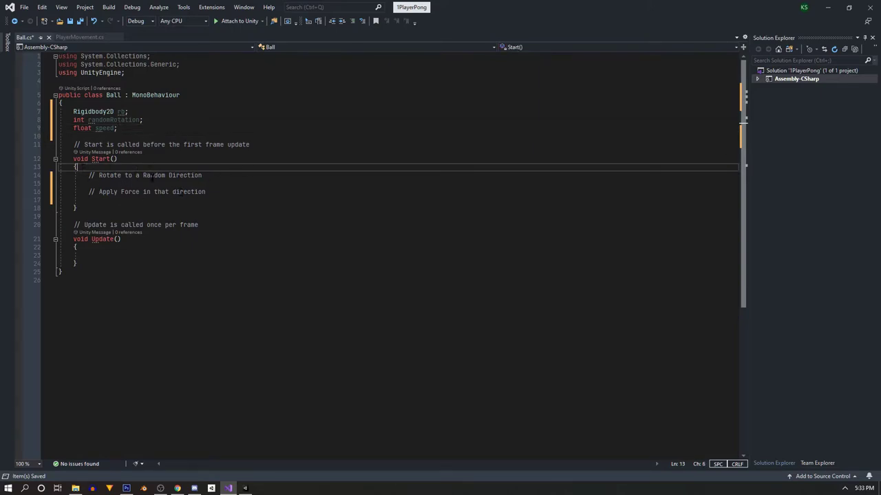
Step: Begin a randomRotation assignment in Start() using the suggested RandomRange completion
{"action": "key", "text": "Return"}
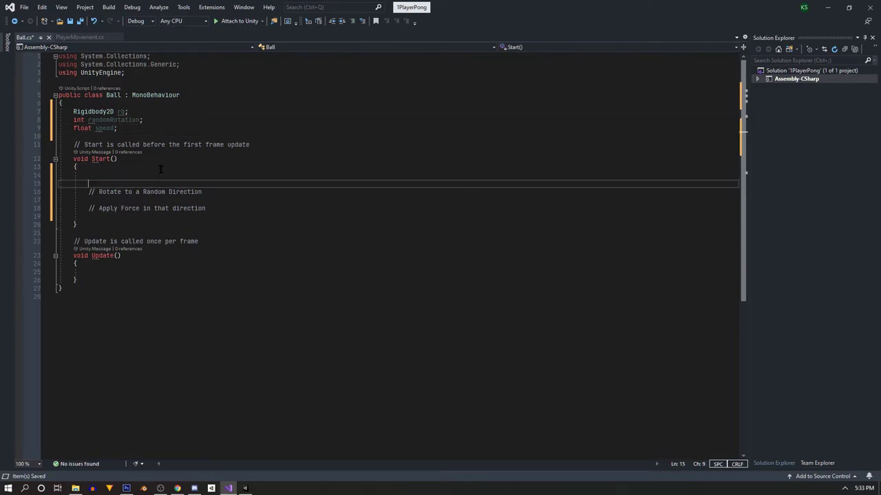
{"action": "key", "text": "Return"}
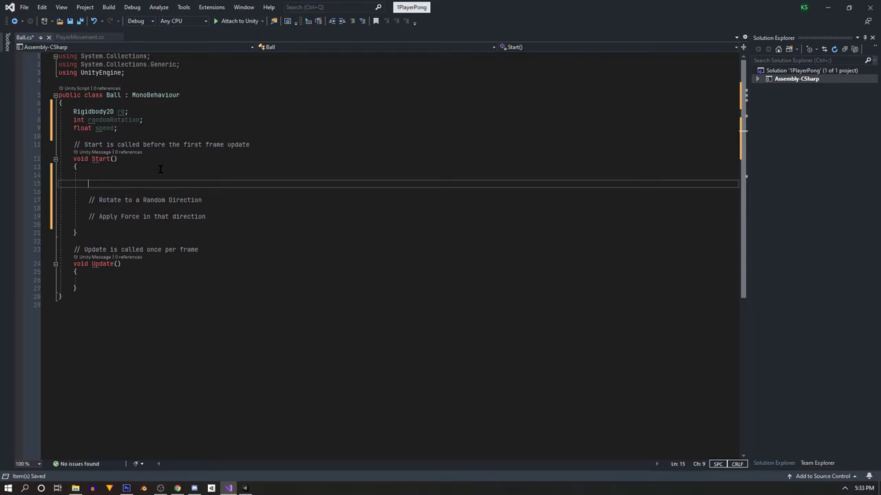
{"action": "type", "text": "randomRotation = random"}
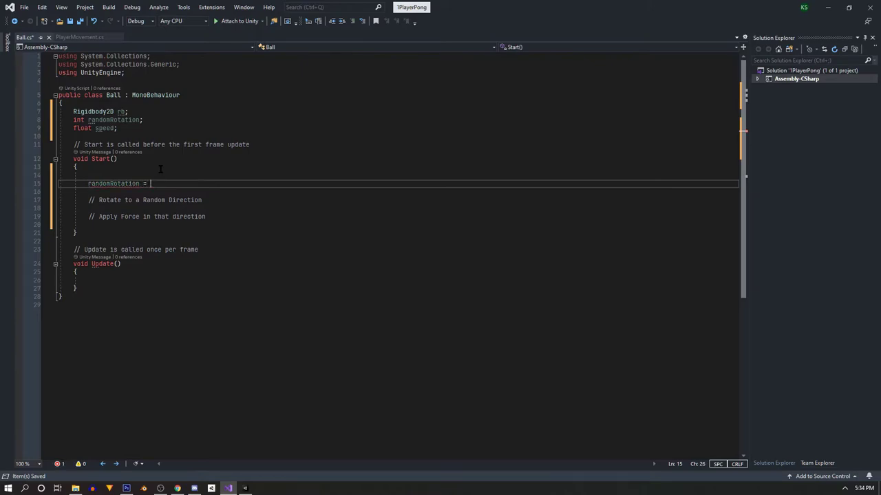
{"action": "type", "text": ".ran"}
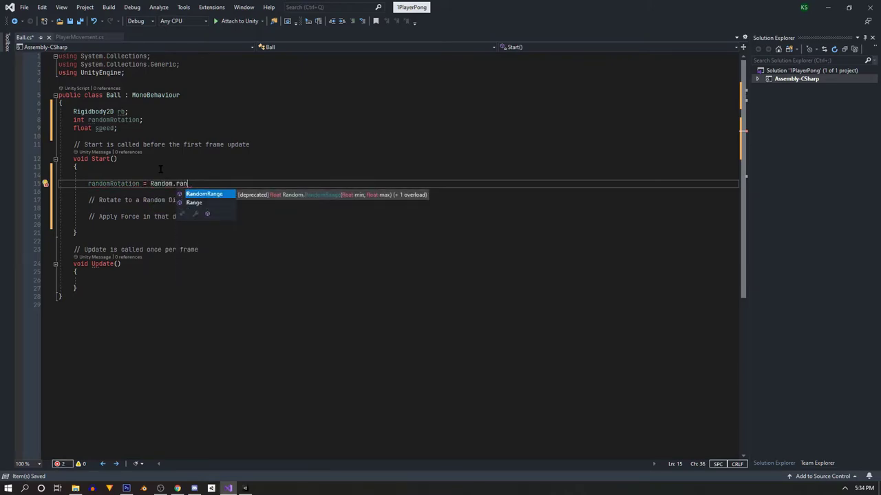
{"action": "key", "text": "Tab"}
{"action": "type", "text": "("}
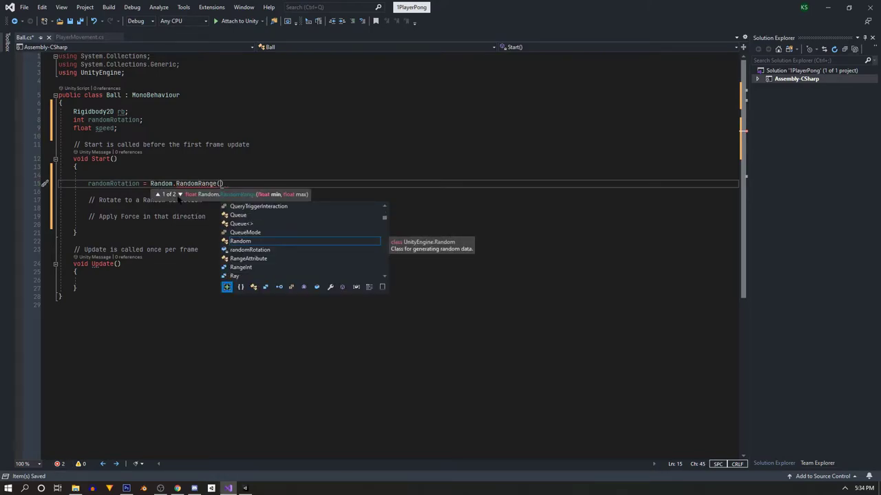
Step: Correct RandomRange to Random.Range and fill in the 0, 361 arguments
{"action": "left_click", "coordinate": [179, 195]}
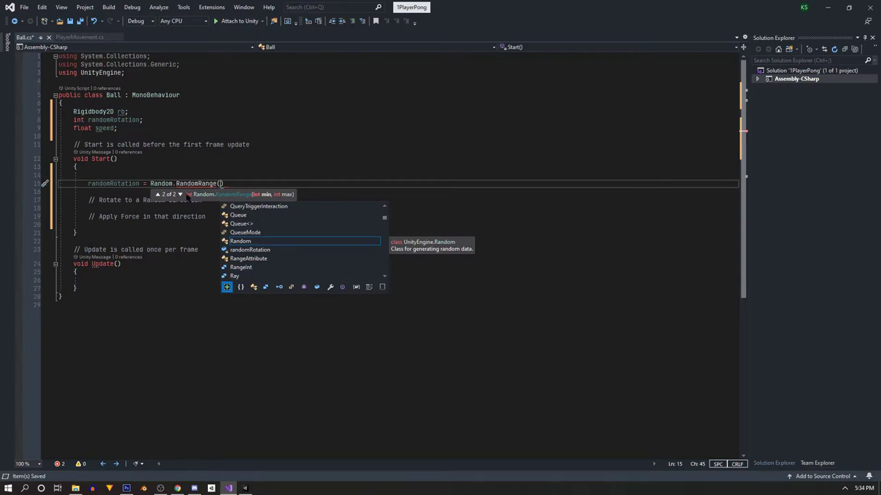
{"action": "mouse_move", "coordinate": [187, 183]}
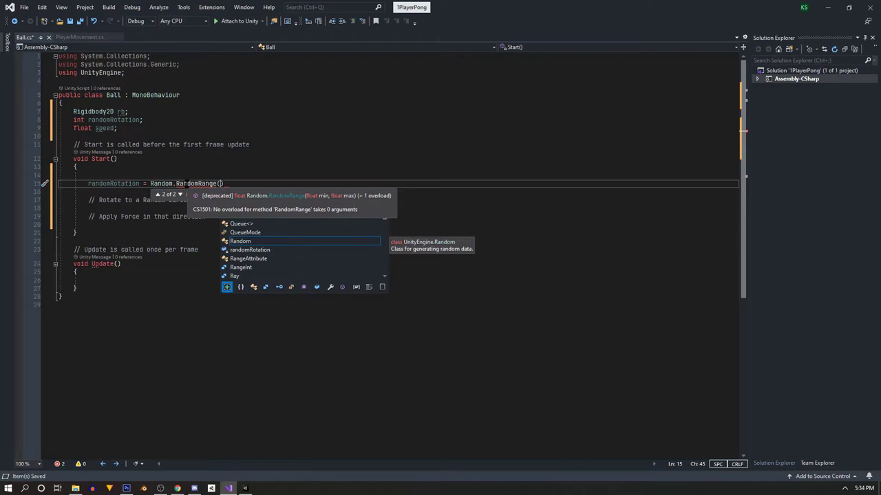
{"action": "left_click", "coordinate": [188, 183]}
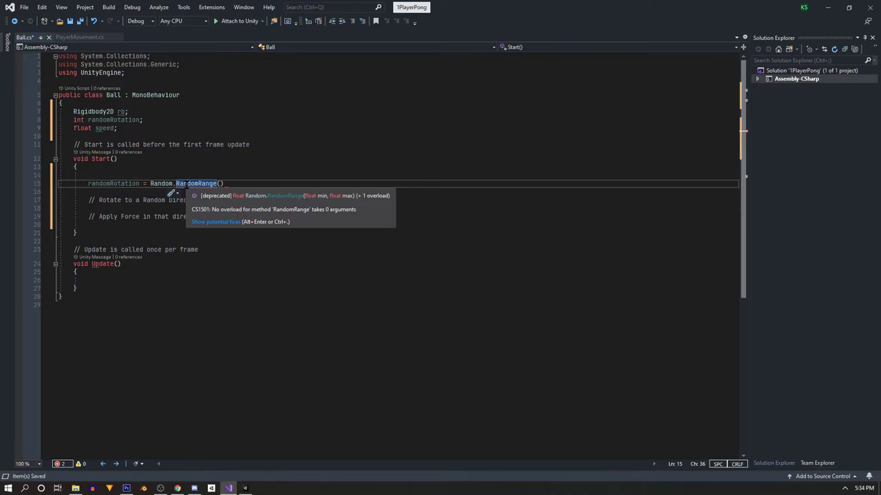
{"action": "left_click", "coordinate": [220, 183]}
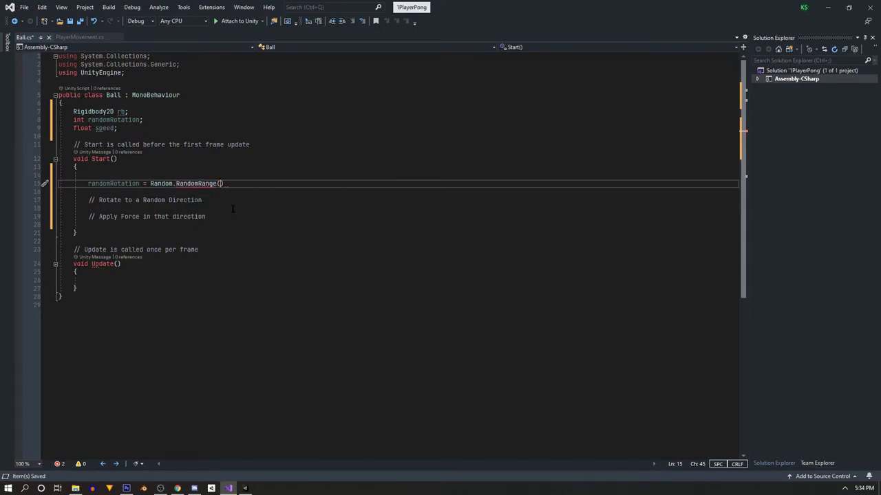
{"action": "left_click_drag", "start_coordinate": [216, 183], "coordinate": [177, 183]}
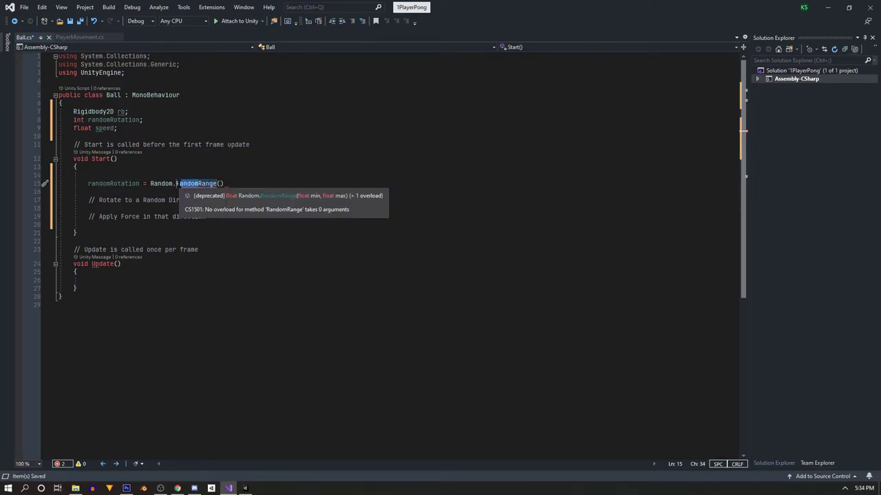
{"action": "type", "text": "Range"}
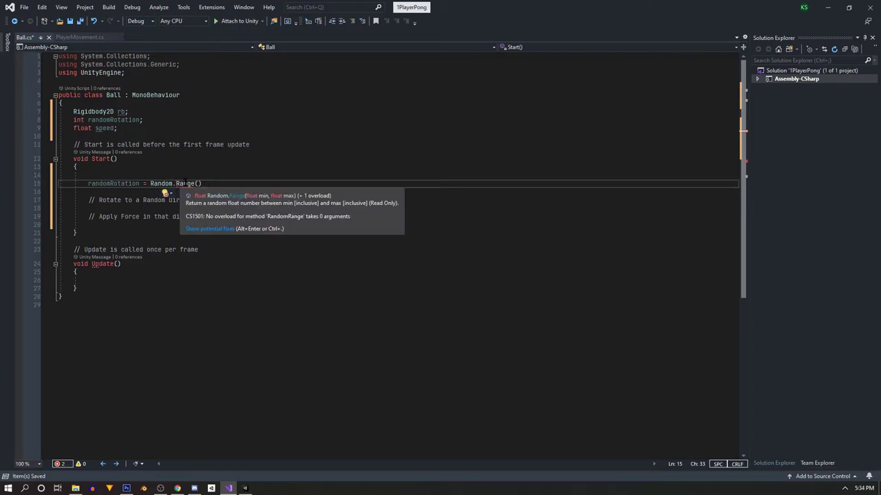
{"action": "left_click", "coordinate": [187, 182]}
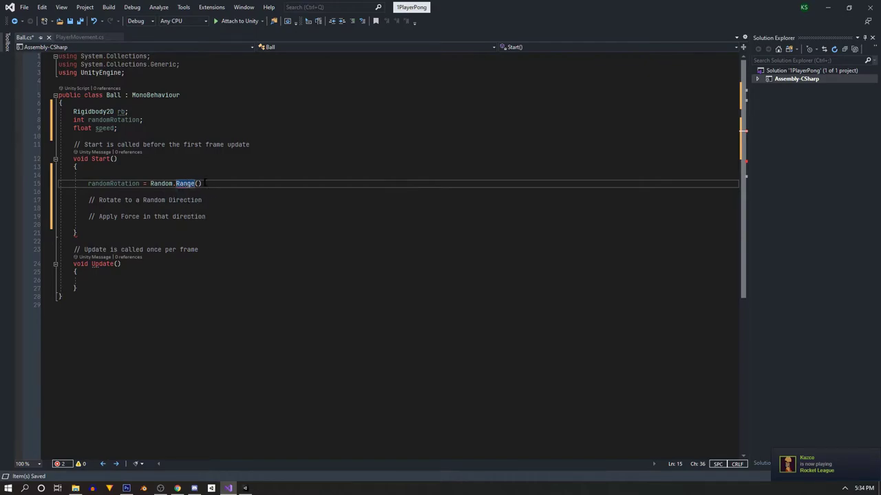
{"action": "key", "text": "Right"}
{"action": "key", "text": "Right"}
{"action": "key", "text": "Right"}
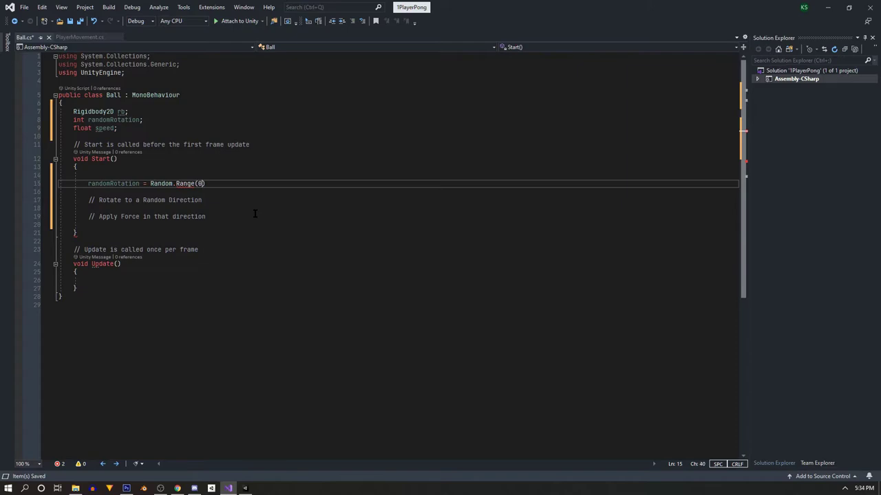
{"action": "type", "text": "0, "}
{"action": "type", "text": "360"}
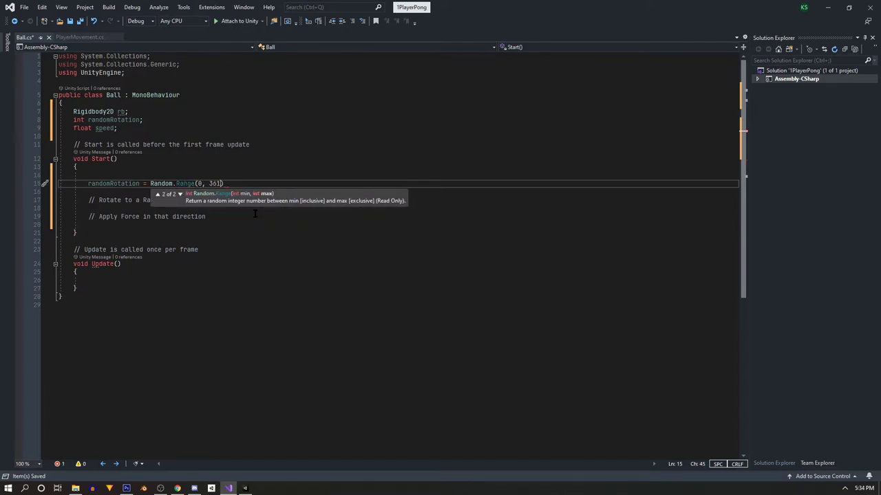
{"action": "type", "text": ");"}
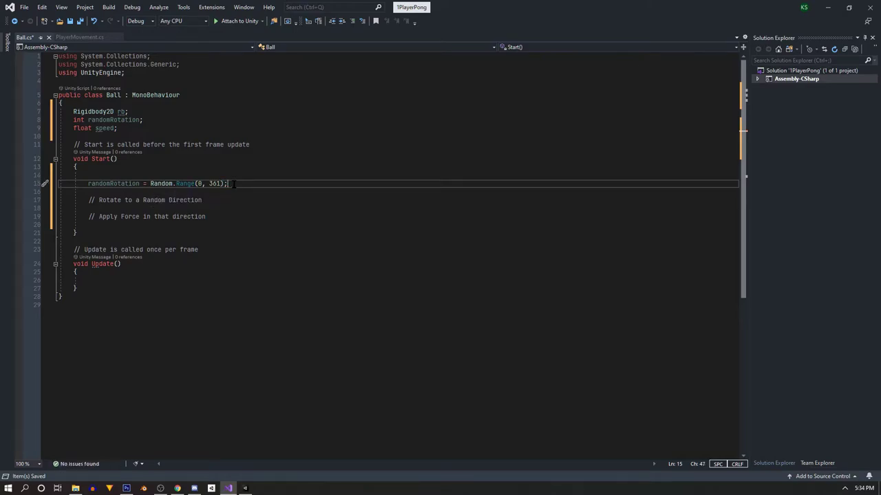
Step: Add transform.Rotate(transform.forward, randomRotation); in Start() and save Ball.cs
{"action": "key", "text": "Return"}
{"action": "key", "text": "Return"}
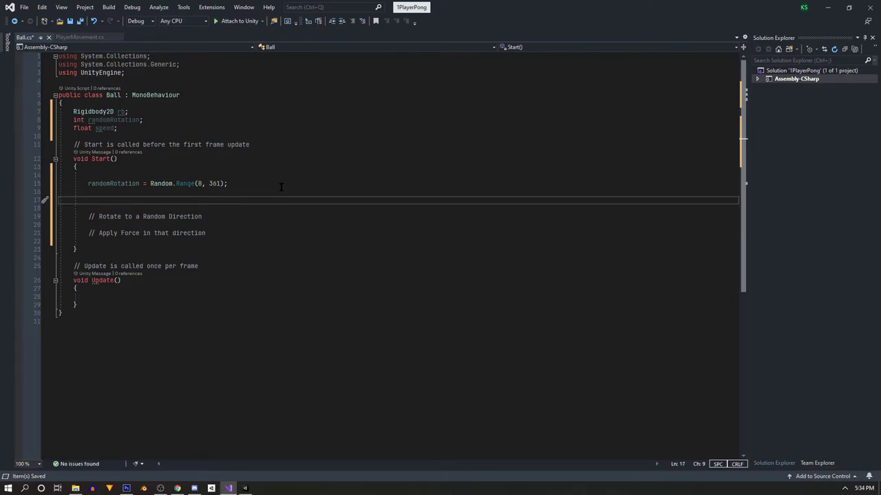
{"action": "type", "text": "trans"}
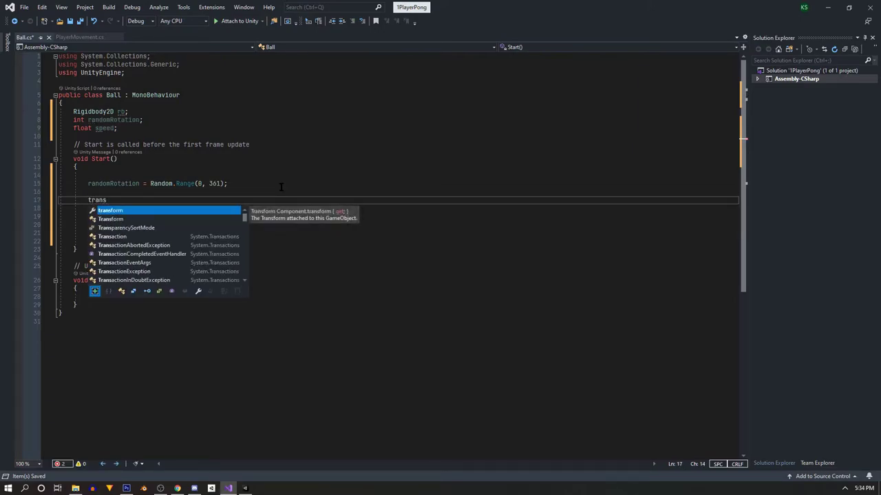
{"action": "type", "text": "form.rotation"}
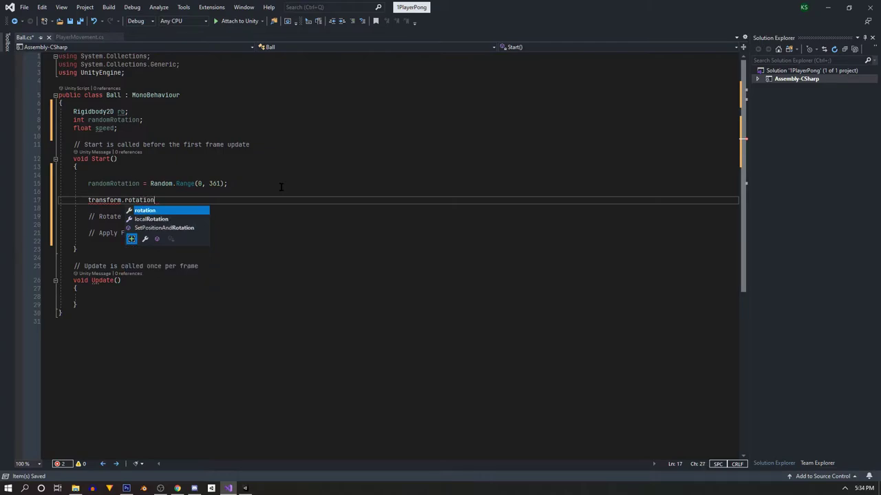
{"action": "type", "text": " ="}
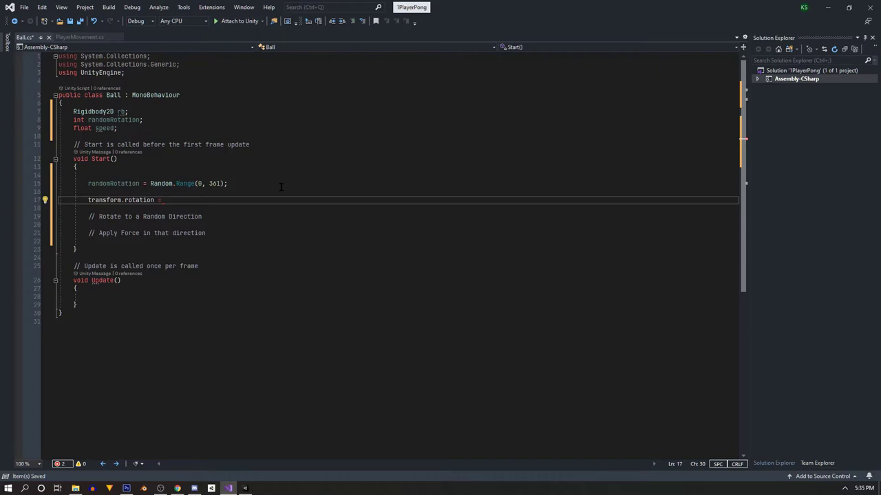
{"action": "mouse_move", "coordinate": [132, 201]}
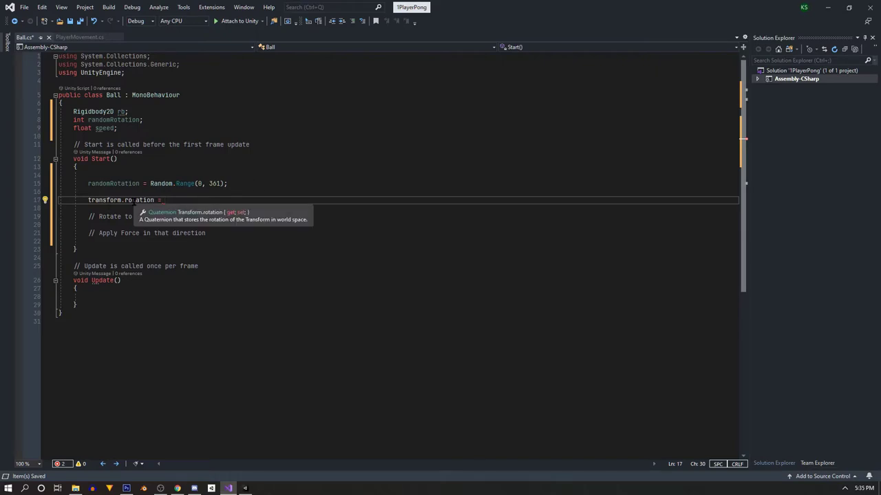
{"action": "key", "text": "BackSpace"}
{"action": "key", "text": "BackSpace"}
{"action": "key", "text": "BackSpace"}
{"action": "key", "text": "BackSpace"}
{"action": "key", "text": "BackSpace"}
{"action": "key", "text": "BackSpace"}
{"action": "key", "text": "BackSpace"}
{"action": "key", "text": "BackSpace"}
{"action": "key", "text": "BackSpace"}
{"action": "key", "text": "BackSpace"}
{"action": "key", "text": "BackSpace"}
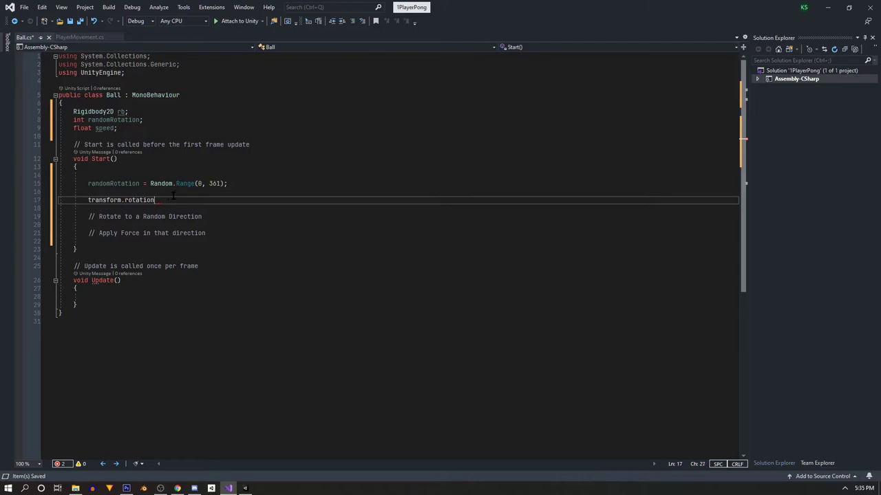
{"action": "type", "text": "R"}
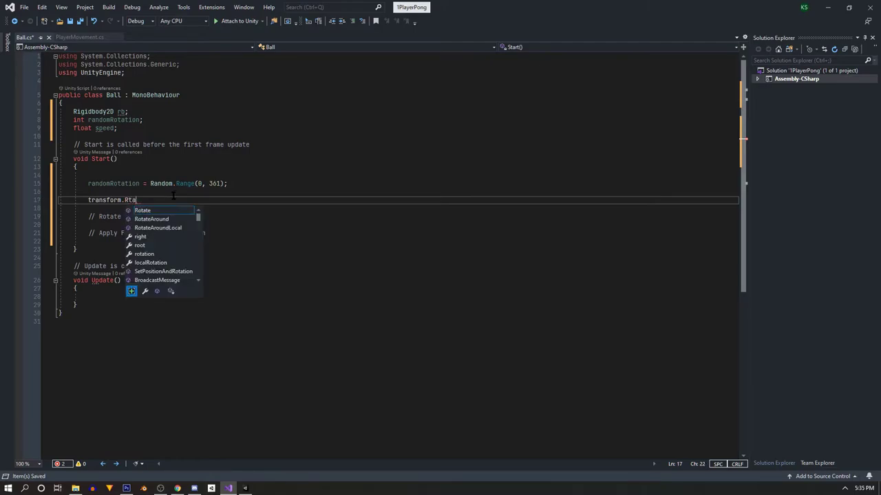
{"action": "type", "text": "otat"}
{"action": "key", "text": "Tab"}
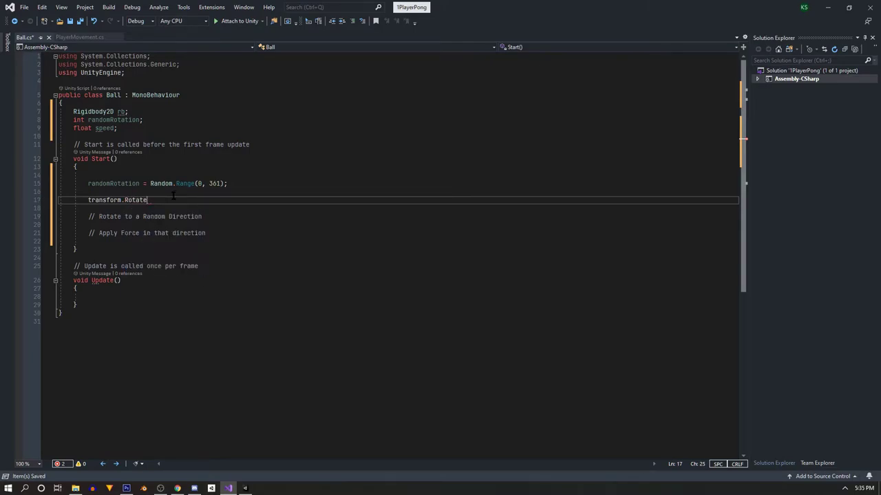
{"action": "type", "text": "("}
{"action": "type", "text": "transfo"}
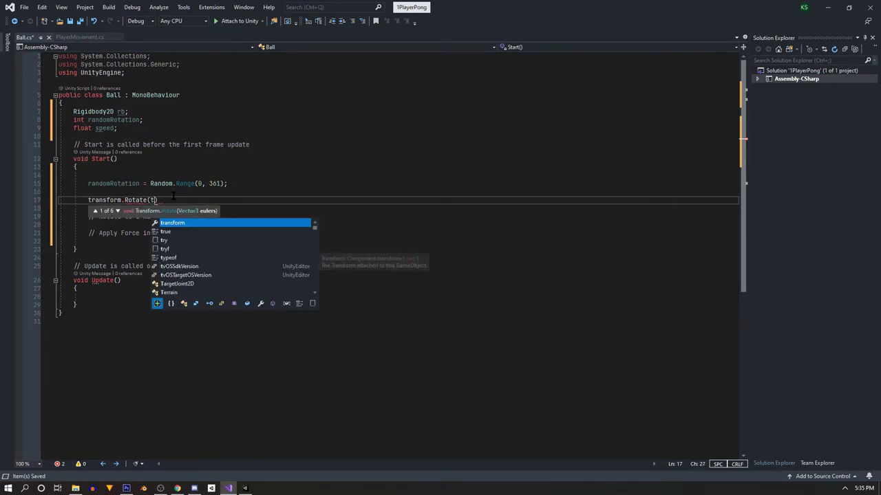
{"action": "type", "text": "rm"}
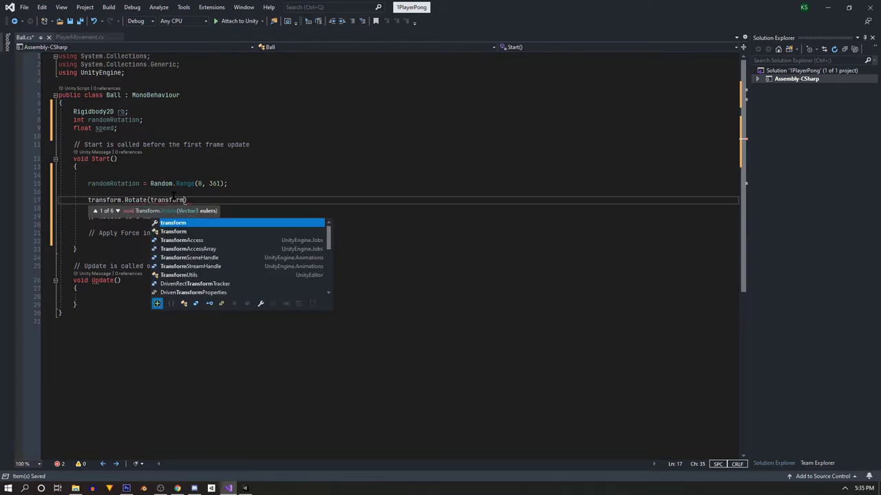
{"action": "type", "text": ".f"}
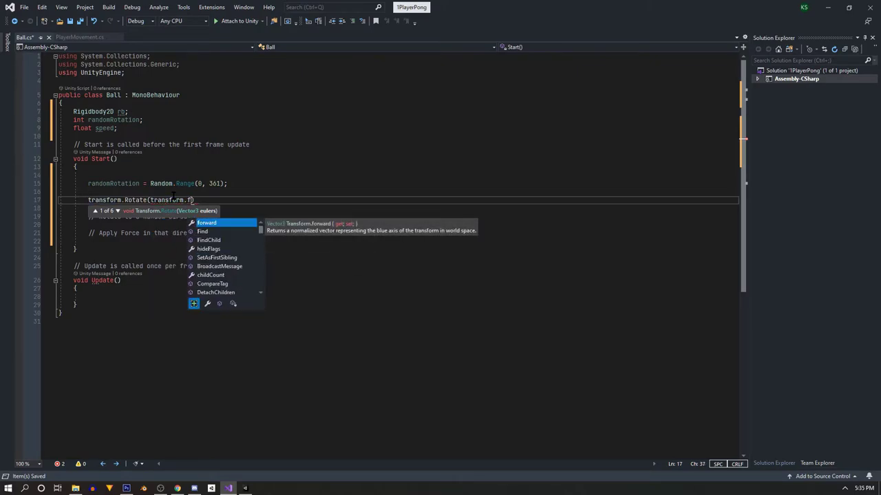
{"action": "type", "text": "orward"}
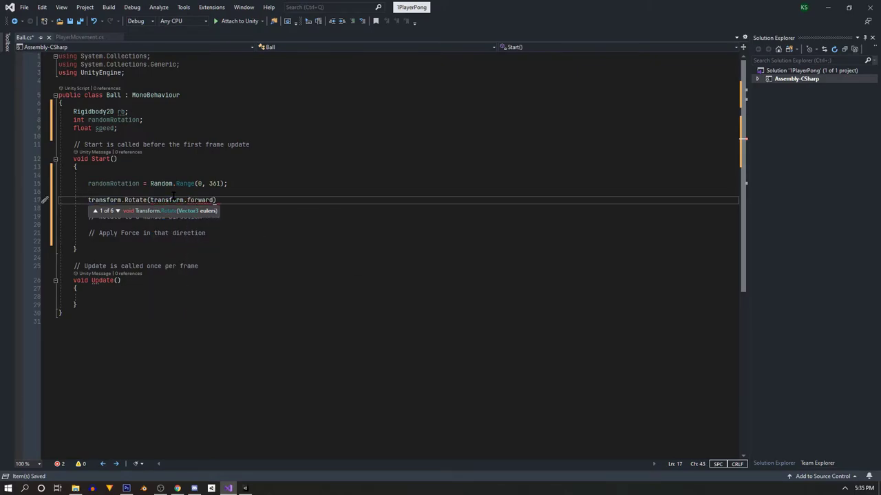
{"action": "type", "text": ", "}
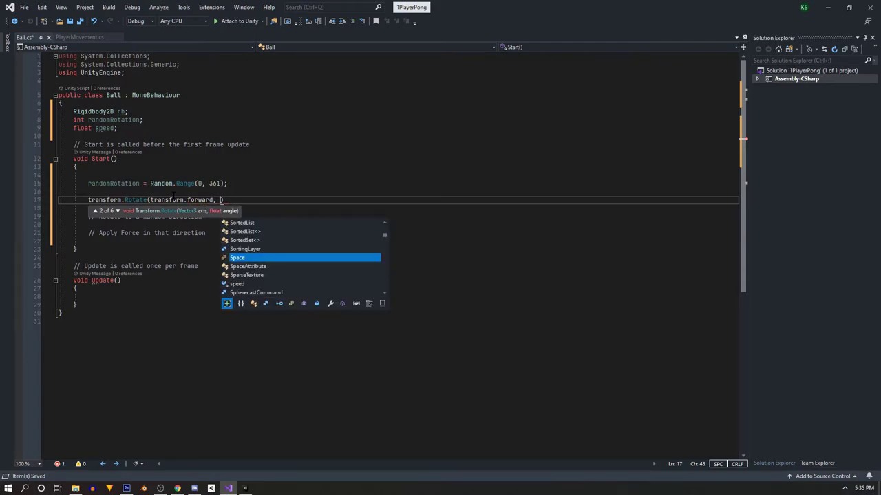
{"action": "type", "text": "ran"}
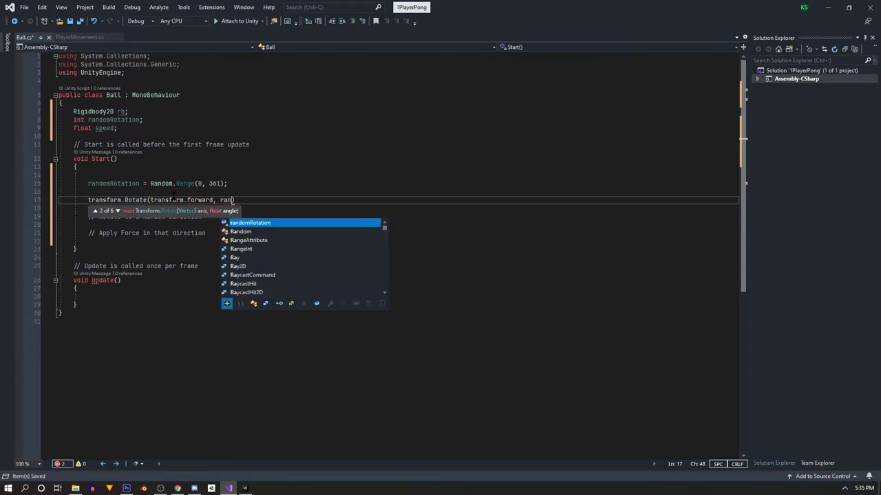
{"action": "key", "text": "Tab"}
{"action": "type", "text": ");"}
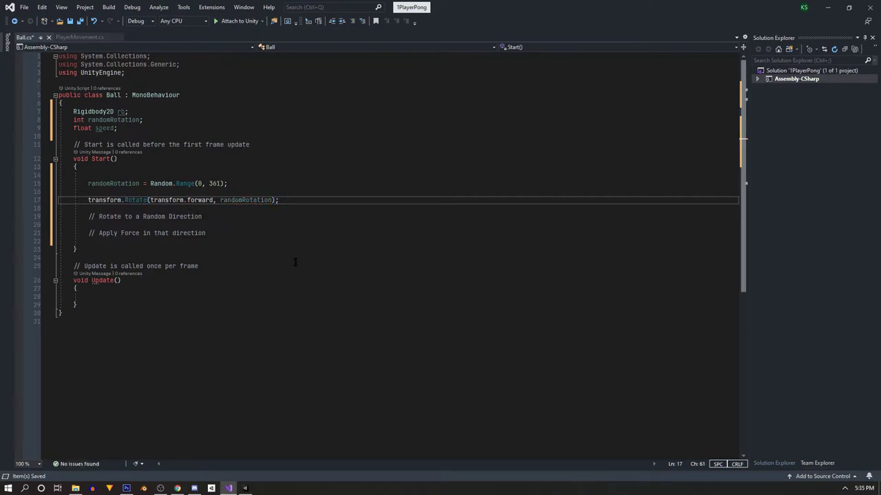
{"action": "key", "text": "ctrl+s"}
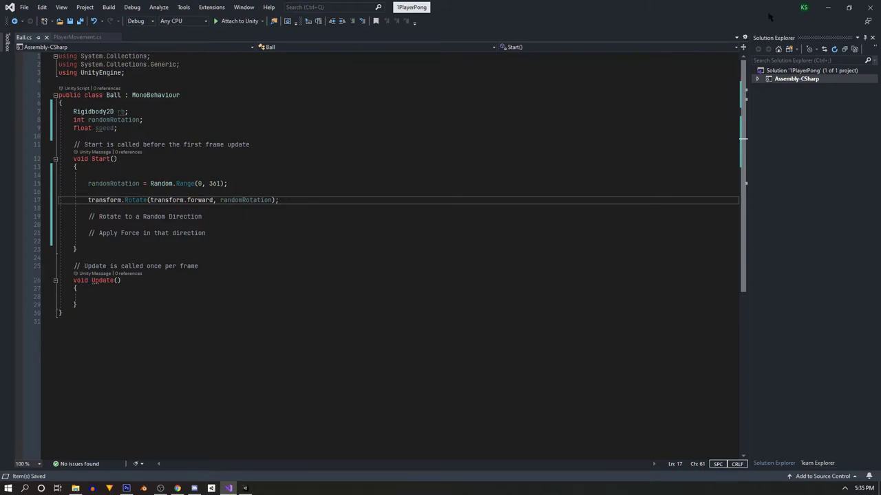
Step: Select the Ball in Unity and run several quick play tests of its random rotation
{"action": "left_click", "coordinate": [245, 487]}
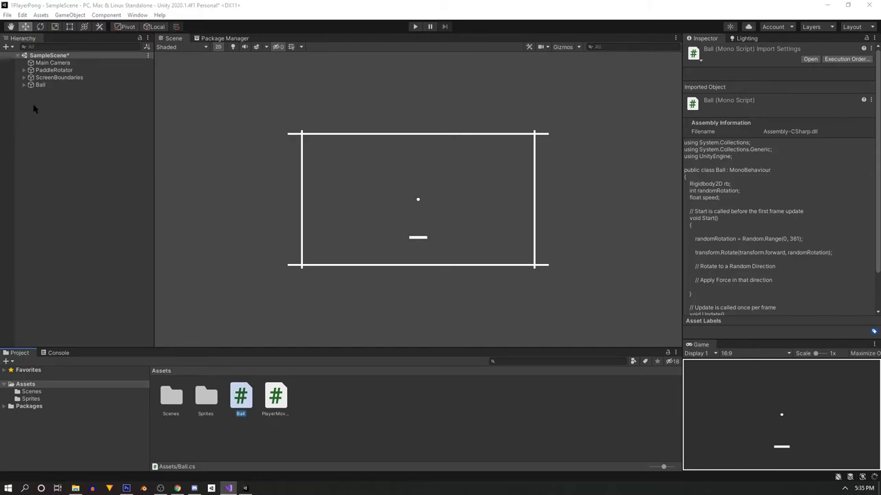
{"action": "left_click", "coordinate": [40, 85]}
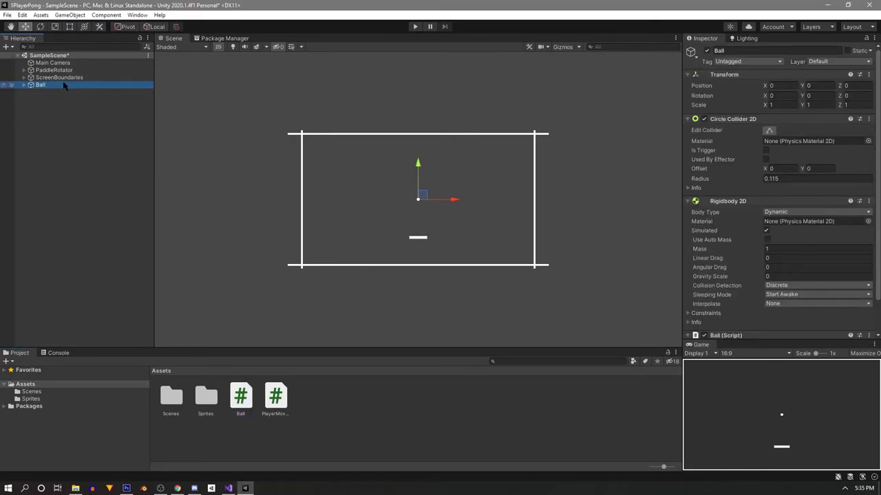
{"action": "left_click", "coordinate": [414, 27]}
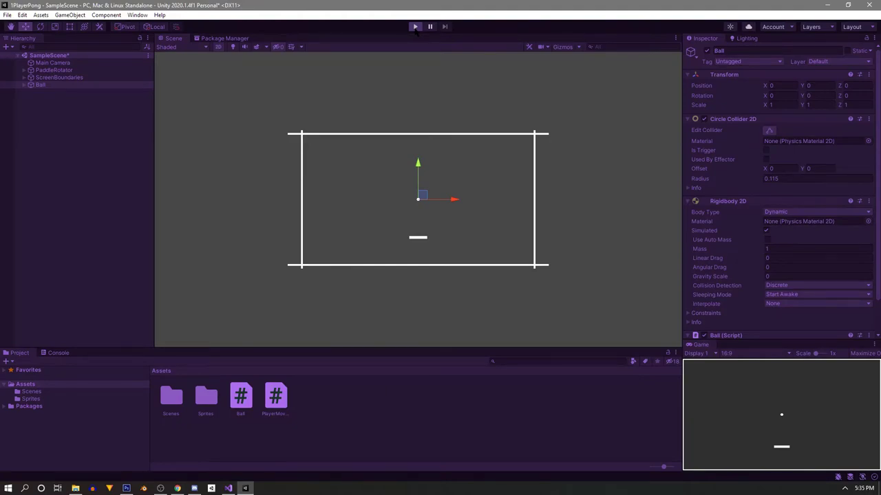
{"action": "left_click", "coordinate": [430, 27]}
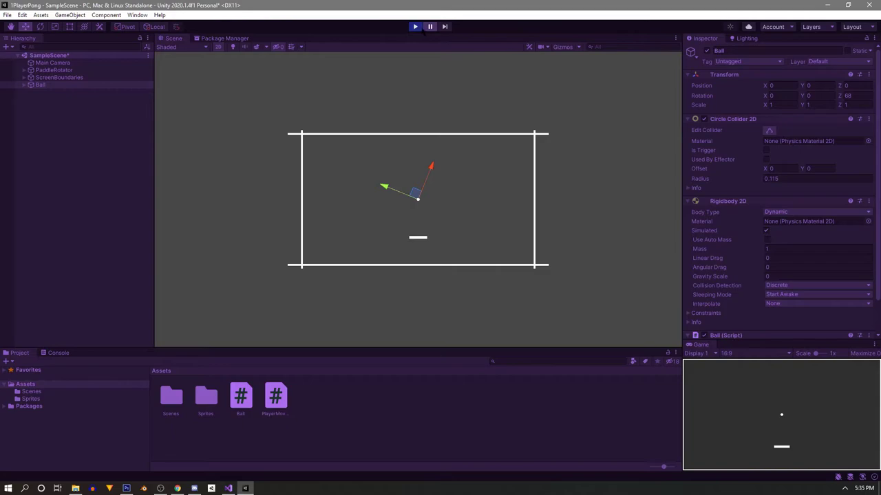
{"action": "left_click", "coordinate": [415, 26]}
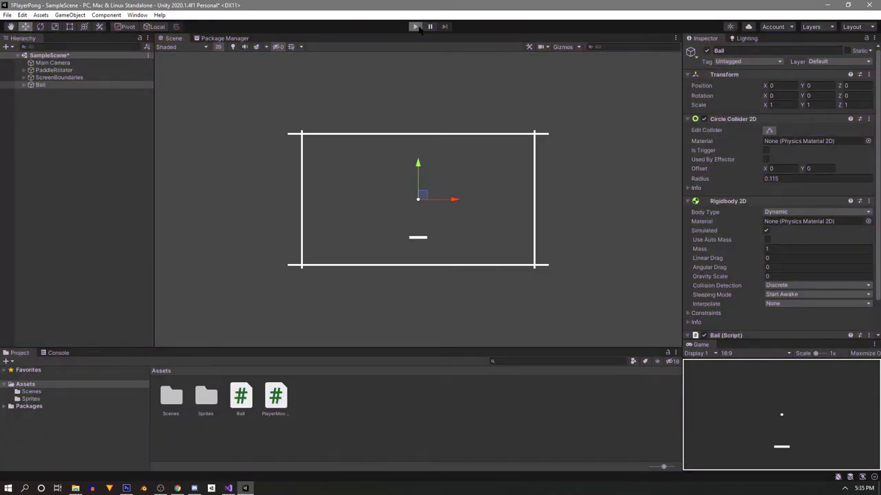
{"action": "left_click", "coordinate": [415, 27]}
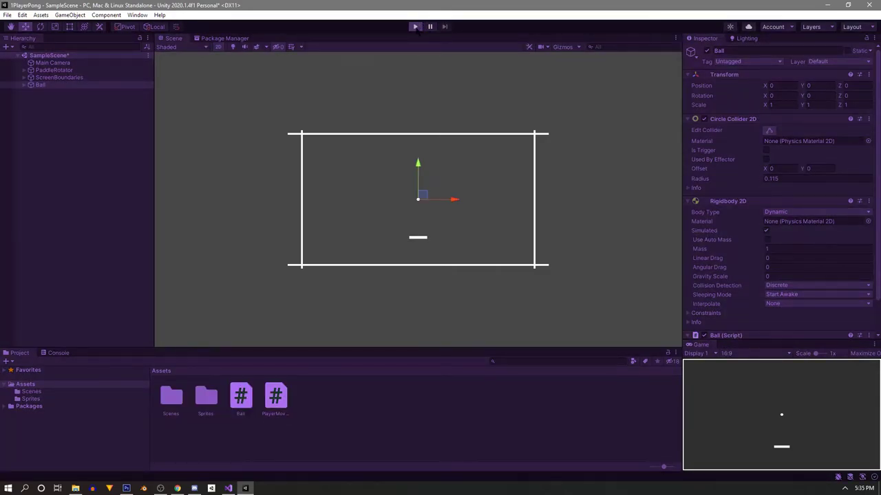
{"action": "left_click", "coordinate": [415, 26]}
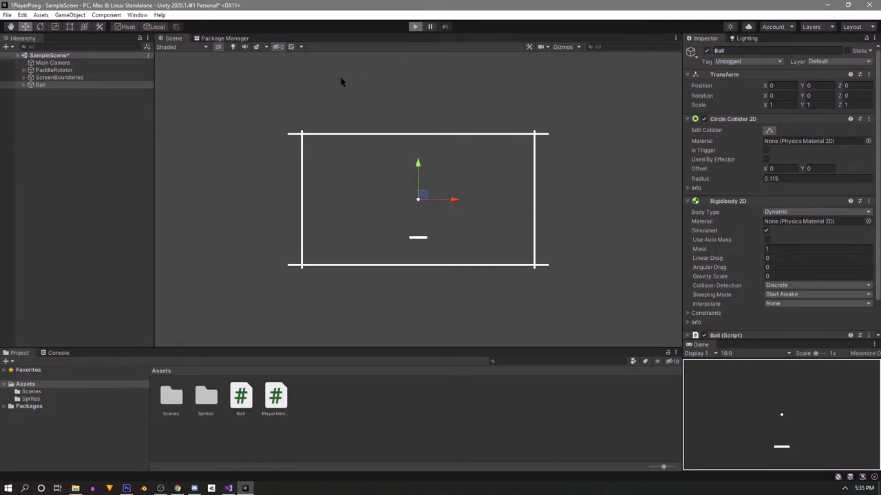
{"action": "left_click", "coordinate": [415, 26]}
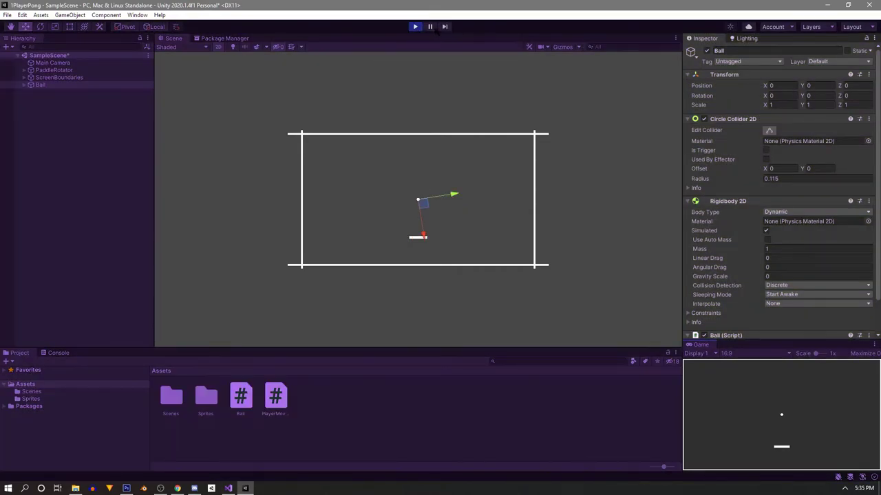
{"action": "left_click", "coordinate": [415, 27]}
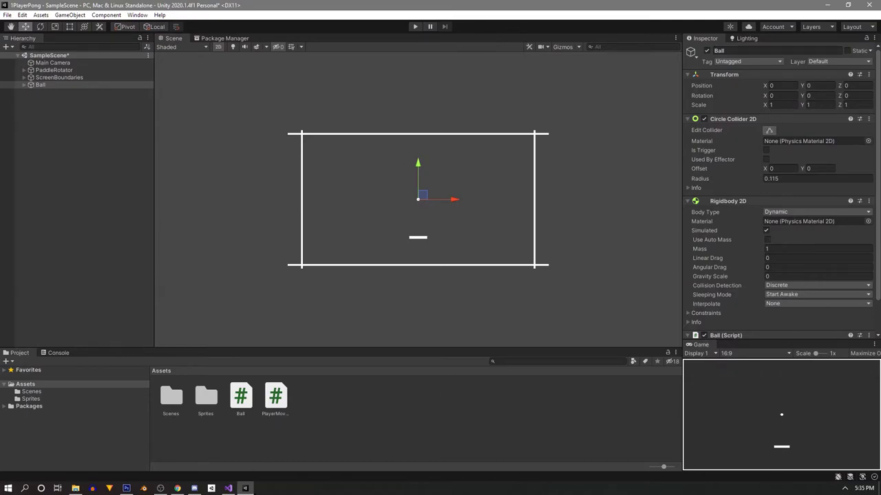
{"action": "left_click", "coordinate": [233, 489]}
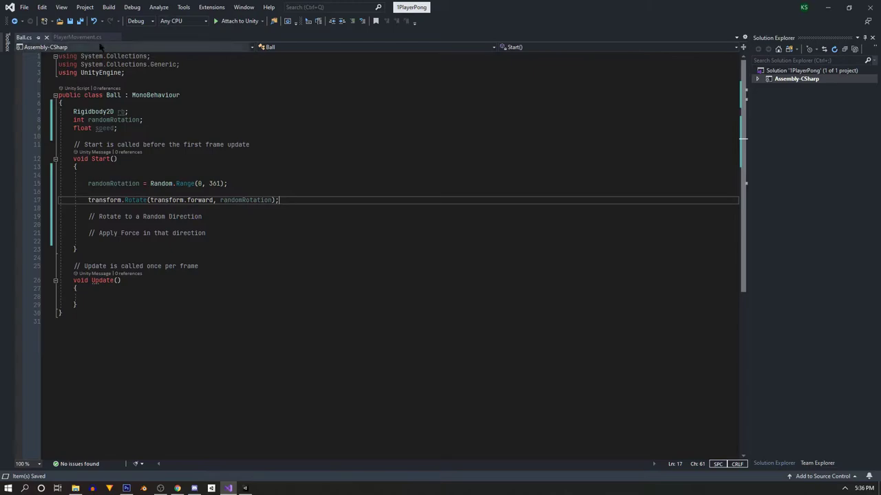
Step: Multiply speedToRotate by Time.deltaTime in both PlayerMovement Rotate calls and save the file
{"action": "left_click", "coordinate": [68, 37]}
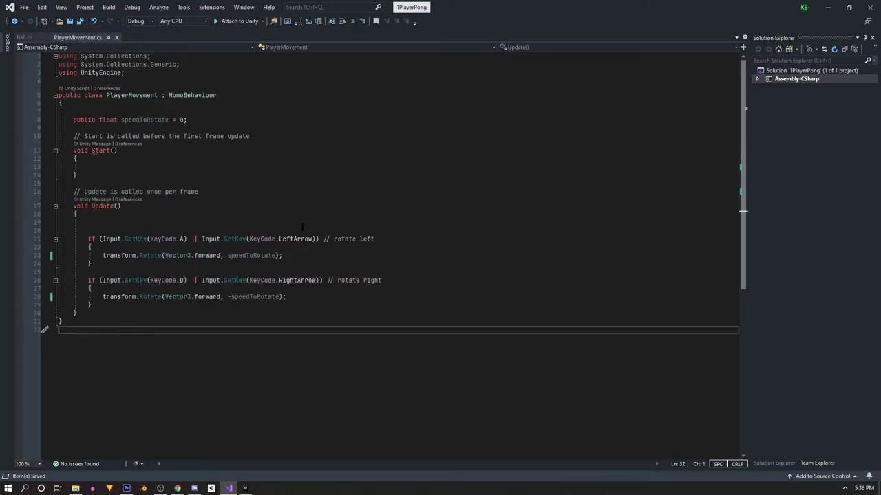
{"action": "left_click", "coordinate": [276, 255]}
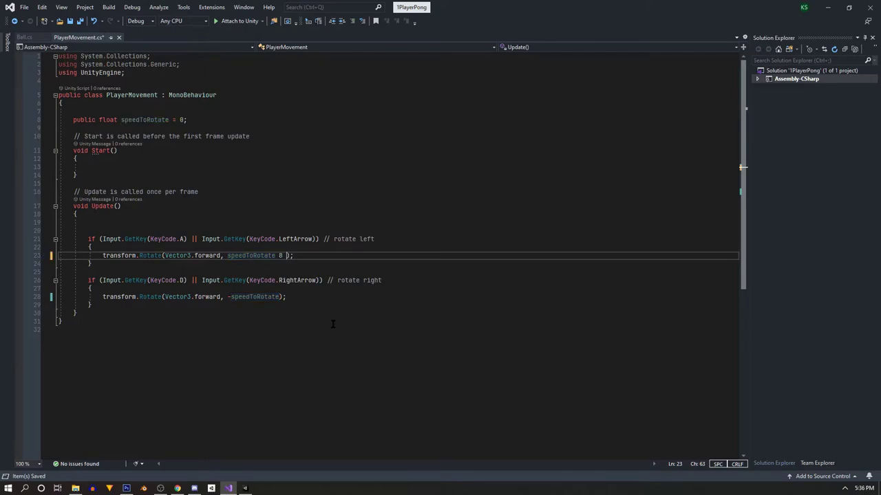
{"action": "type", "text": "* Time.del"}
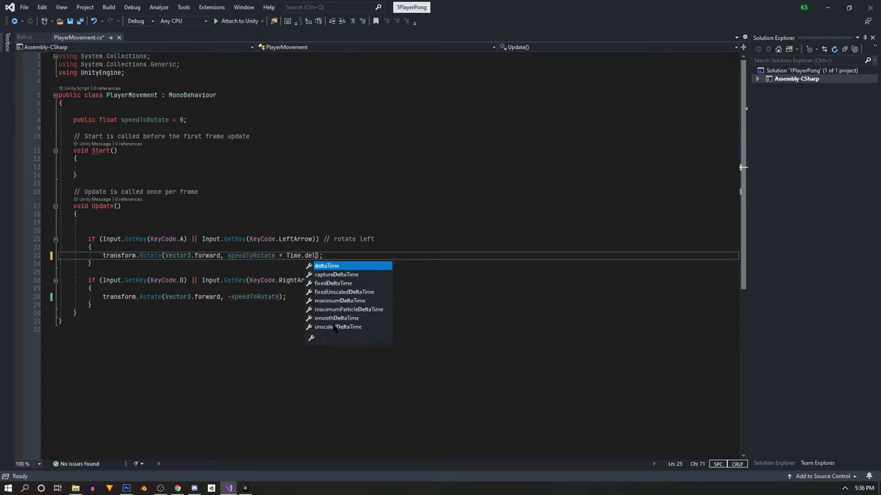
{"action": "key", "text": "Tab"}
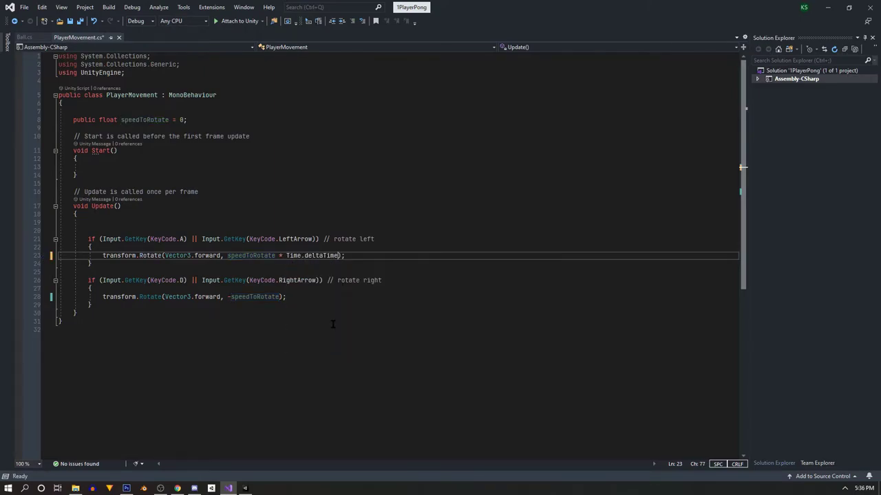
{"action": "key", "text": "ctrl+shift+Left"}
{"action": "key", "text": "ctrl+shift+Left"}
{"action": "key", "text": "ctrl+shift+Left"}
{"action": "key", "text": "ctrl+shift+Left"}
{"action": "key", "text": "ctrl+shift+Left"}
{"action": "key", "text": "ctrl+c"}
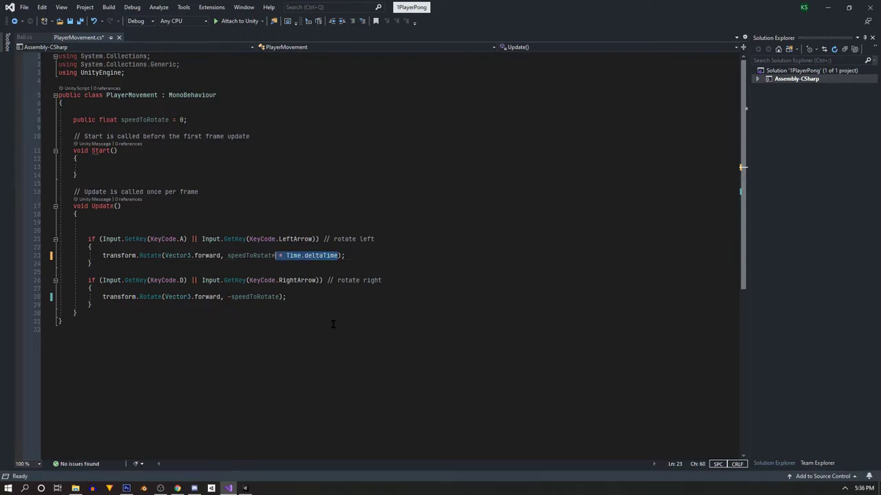
{"action": "double_click", "coordinate": [254, 297]}
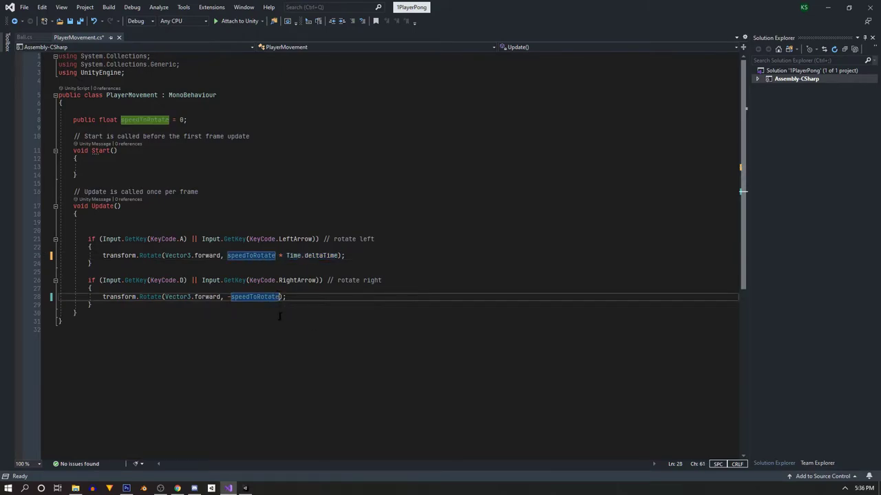
{"action": "key", "text": "ctrl+v"}
{"action": "key", "text": "ctrl+s"}
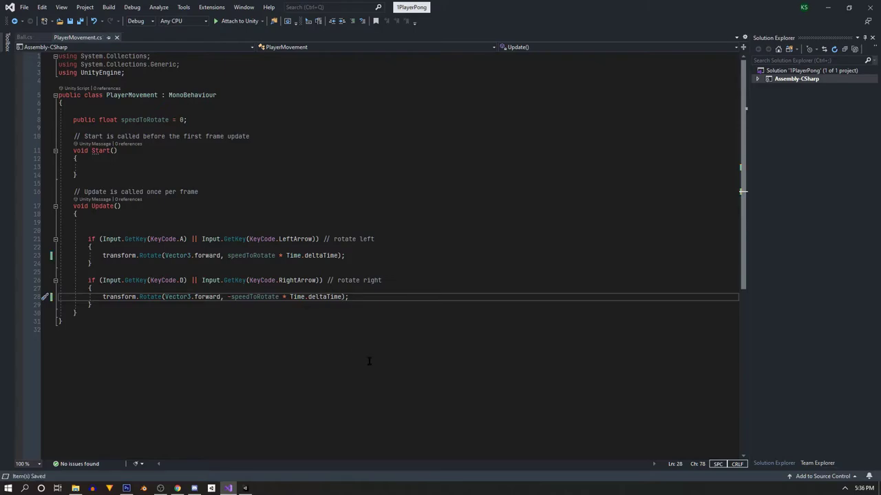
{"action": "left_click", "coordinate": [423, 320]}
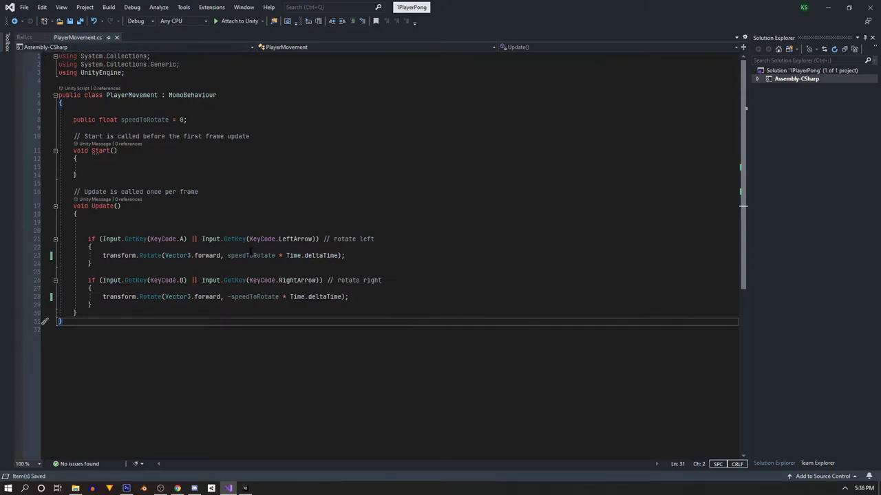
Step: Delete both planning comments from Ball.cs's Start() and type rb in their place
{"action": "left_click", "coordinate": [24, 37]}
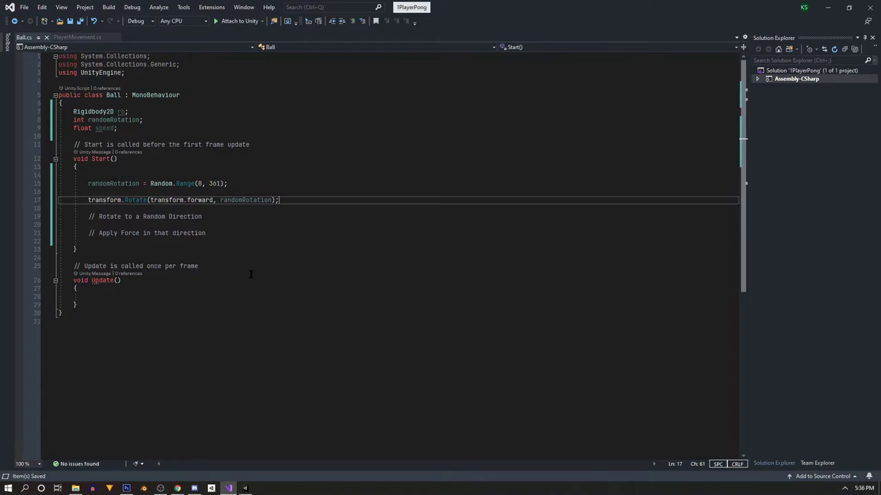
{"action": "left_click_drag", "start_coordinate": [214, 216], "coordinate": [86, 217]}
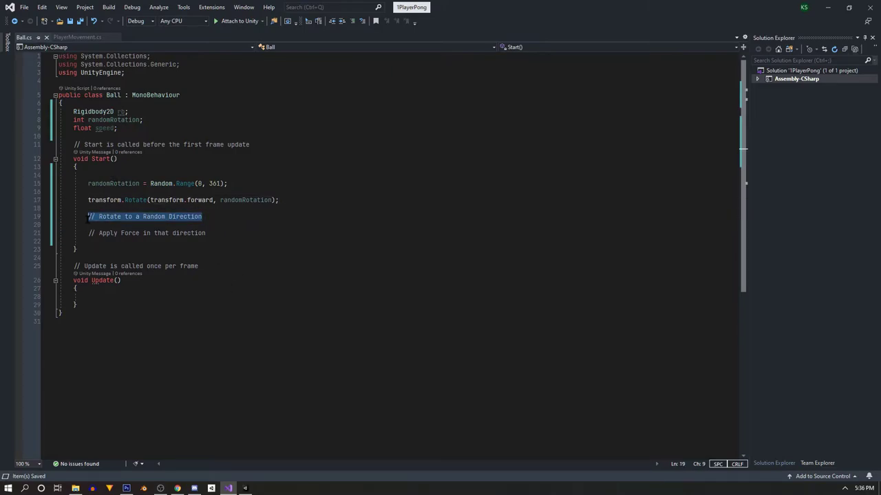
{"action": "key", "text": "BackSpace"}
{"action": "key", "text": "BackSpace"}
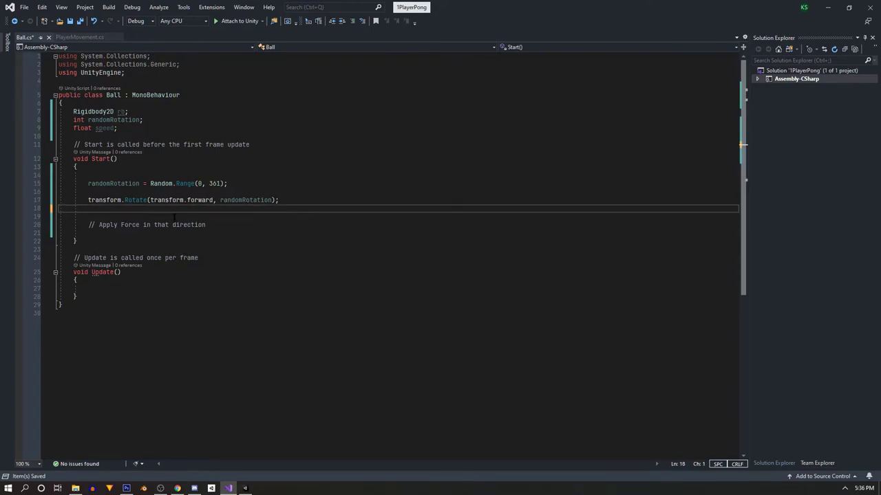
{"action": "left_click_drag", "start_coordinate": [150, 216], "coordinate": [60, 218]}
{"action": "key", "text": "BackSpace"}
{"action": "key", "text": "Delete"}
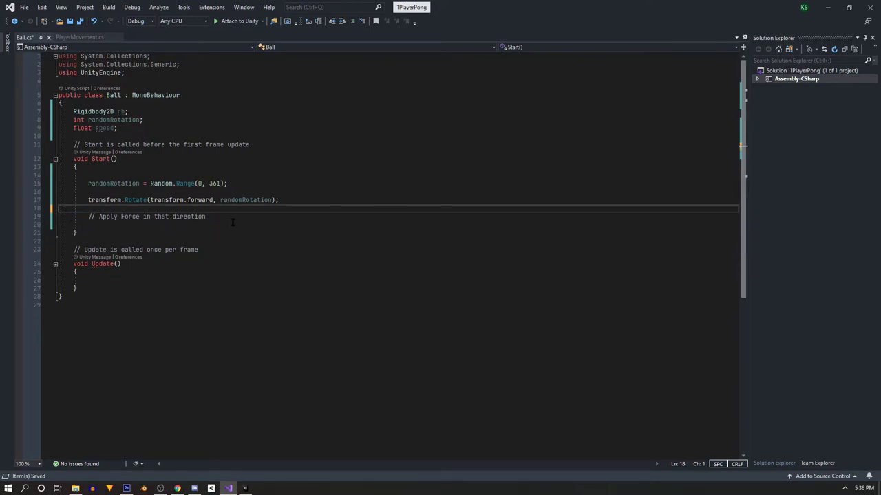
{"action": "left_click", "coordinate": [233, 219]}
{"action": "key", "text": "BackSpace"}
{"action": "key", "text": "BackSpace"}
{"action": "key", "text": "BackSpace"}
{"action": "key", "text": "BackSpace"}
{"action": "key", "text": "BackSpace"}
{"action": "key", "text": "BackSpace"}
{"action": "key", "text": "BackSpace"}
{"action": "key", "text": "BackSpace"}
{"action": "key", "text": "BackSpace"}
{"action": "key", "text": "BackSpace"}
{"action": "key", "text": "BackSpace"}
{"action": "key", "text": "BackSpace"}
{"action": "key", "text": "BackSpace"}
{"action": "key", "text": "BackSpace"}
{"action": "key", "text": "BackSpace"}
{"action": "key", "text": "BackSpace"}
{"action": "key", "text": "BackSpace"}
{"action": "key", "text": "BackSpace"}
{"action": "key", "text": "BackSpace"}
{"action": "key", "text": "BackSpace"}
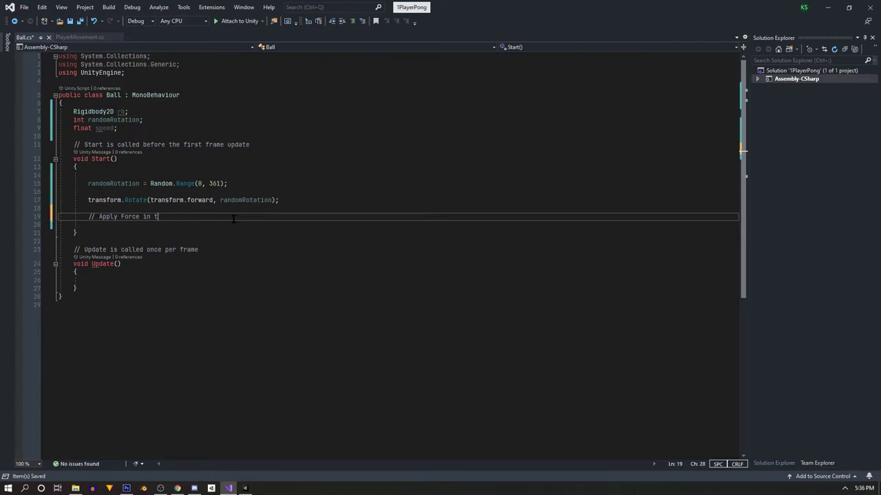
{"action": "key", "text": "BackSpace"}
{"action": "key", "text": "BackSpace"}
{"action": "key", "text": "BackSpace"}
{"action": "type", "text": "r"}
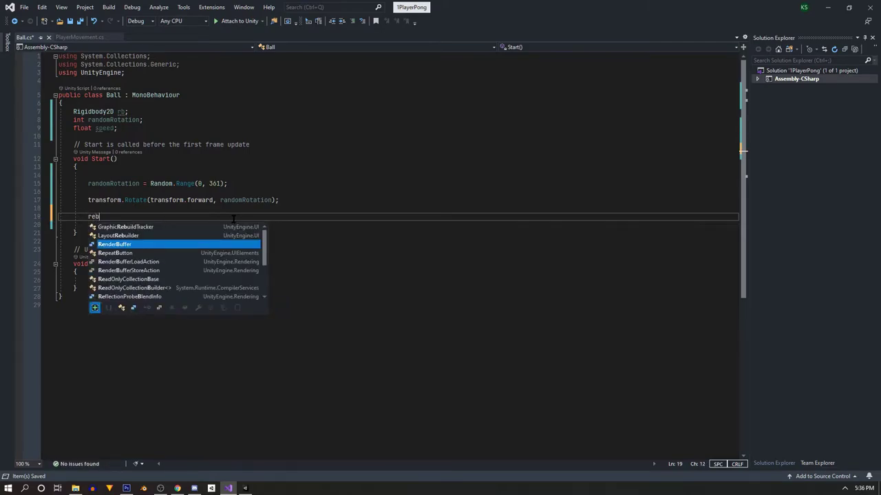
{"action": "type", "text": "b"}
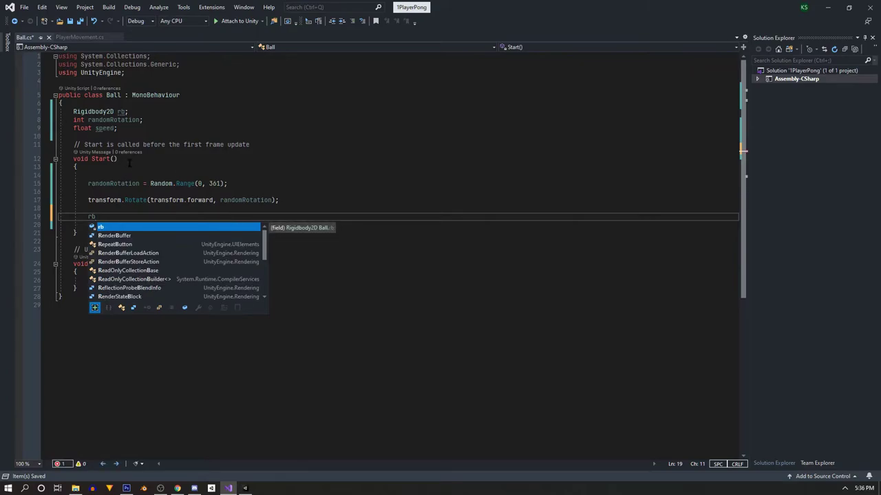
Step: Add rb = GetComponent<Rigidbody2D>(); at the top of Start() and start the rb.velocity line
{"action": "left_click", "coordinate": [131, 175]}
{"action": "key", "text": "Return"}
{"action": "key", "text": "Up"}
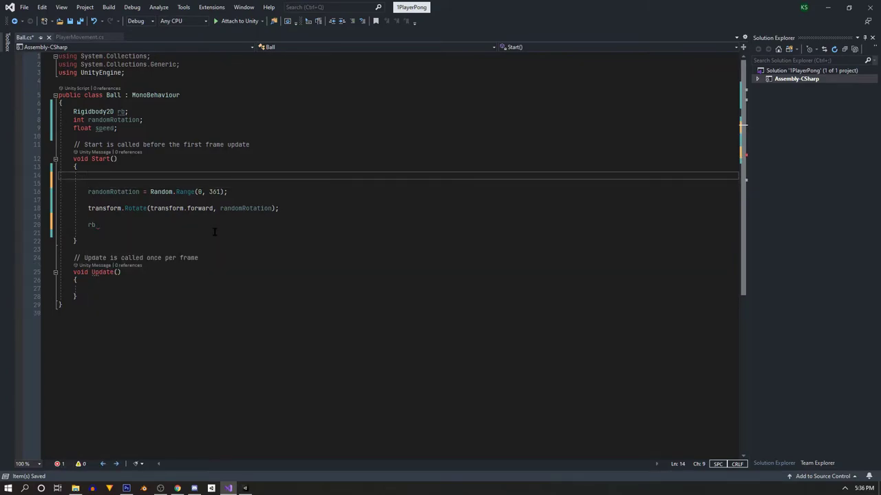
{"action": "key", "text": "Return"}
{"action": "type", "text": "rb = g"}
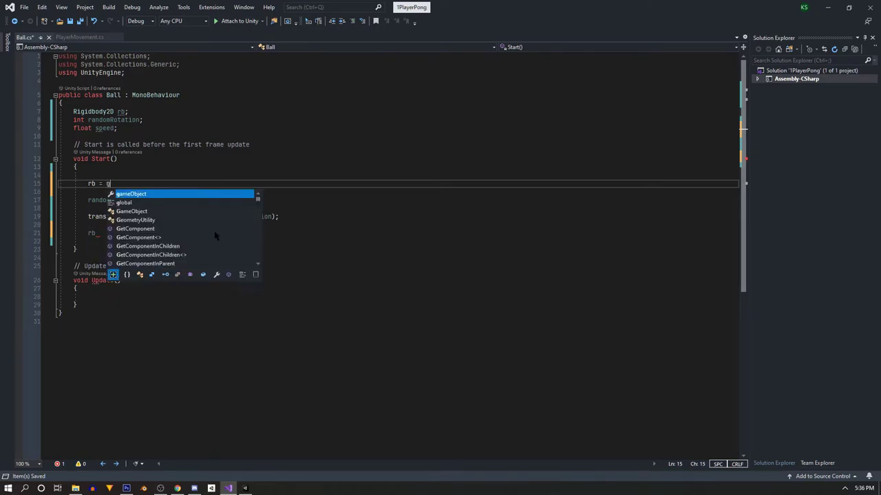
{"action": "type", "text": "etComponent<rig"}
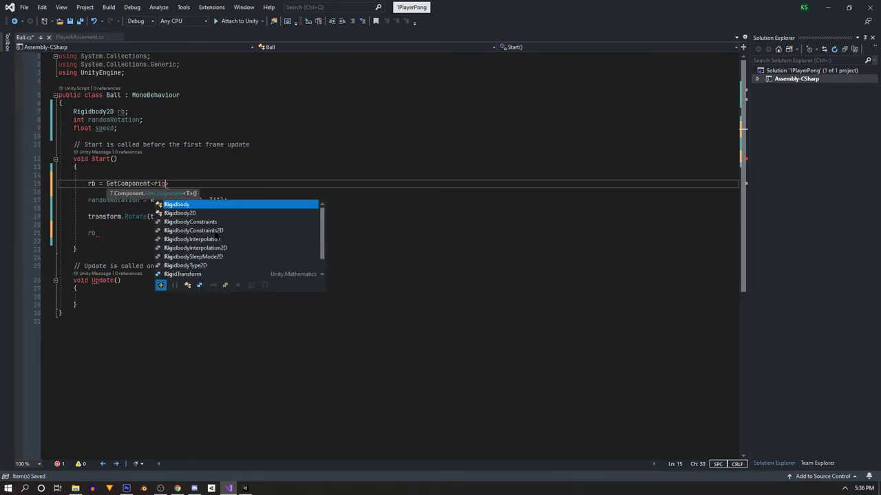
{"action": "key", "text": "Down"}
{"action": "type", "text": ">(Rigidbody2D);"}
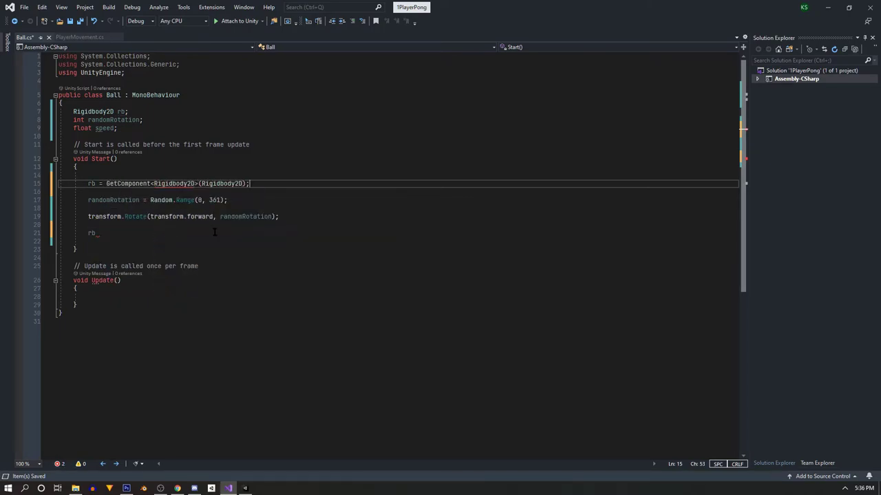
{"action": "key", "text": "Down"}
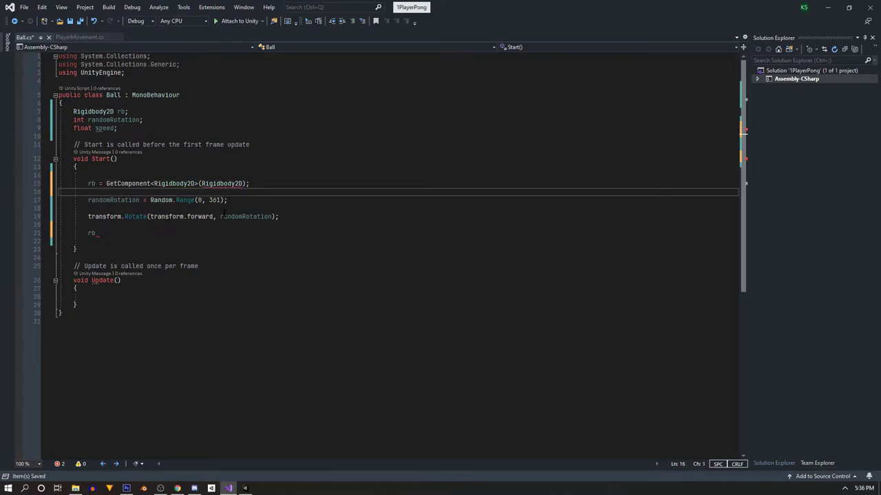
{"action": "double_click", "coordinate": [221, 183]}
{"action": "key", "text": "BackSpace"}
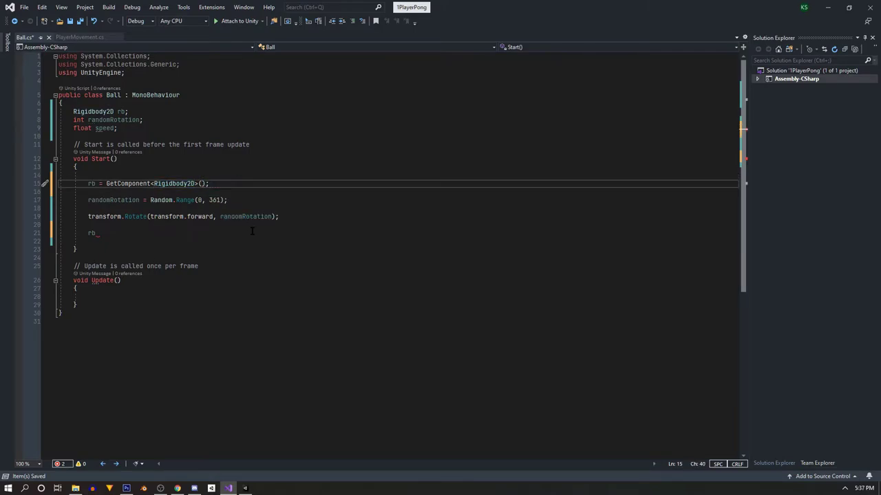
{"action": "left_click", "coordinate": [135, 238]}
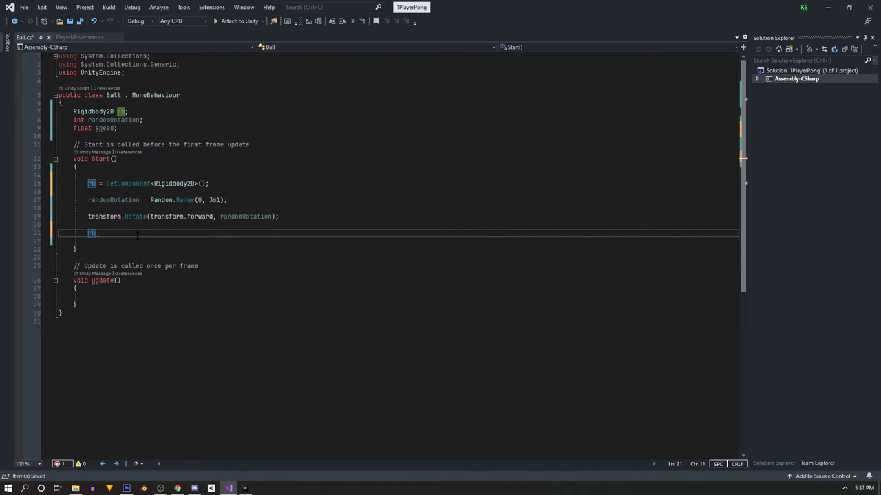
{"action": "type", "text": "."}
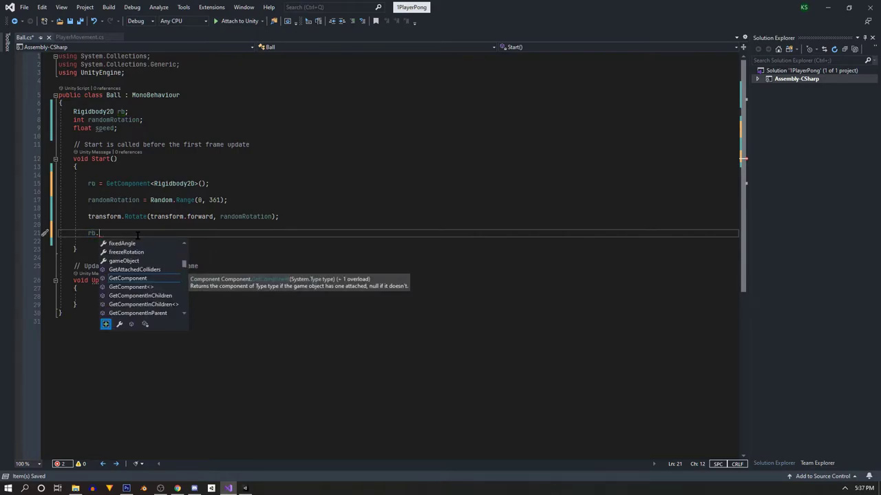
{"action": "type", "text": "velocity"}
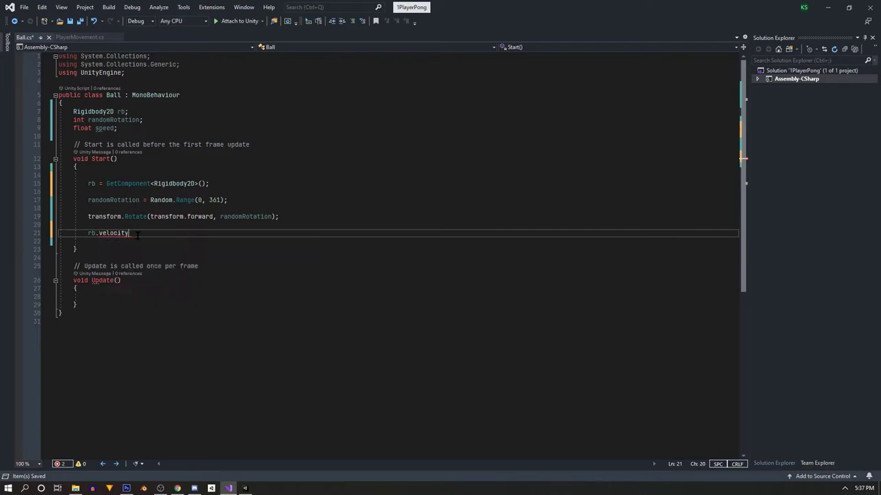
{"action": "type", "text": " = transform.forward"}
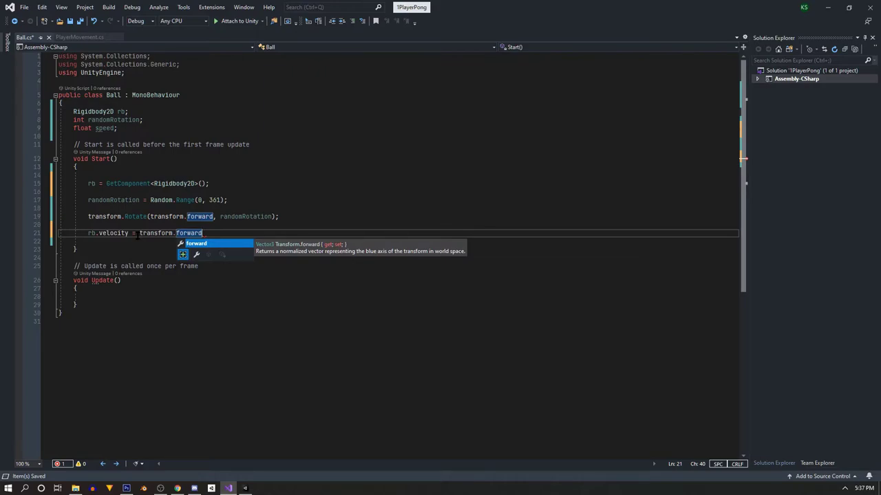
Step: Set rb.velocity = transform.up * speed, initialize speed to 1, and save Ball.cs
{"action": "key", "text": "BackSpace"}
{"action": "key", "text": "BackSpace"}
{"action": "key", "text": "BackSpace"}
{"action": "key", "text": "BackSpace"}
{"action": "key", "text": "BackSpace"}
{"action": "key", "text": "BackSpace"}
{"action": "key", "text": "BackSpace"}
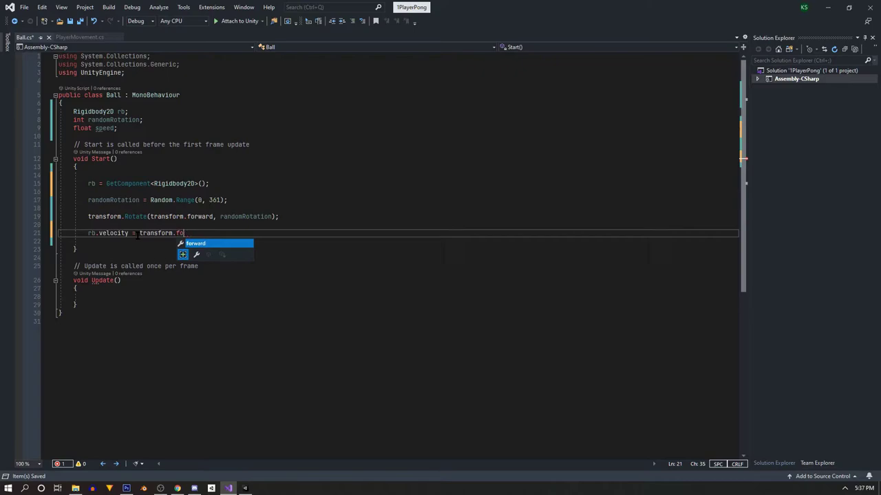
{"action": "type", "text": "up"}
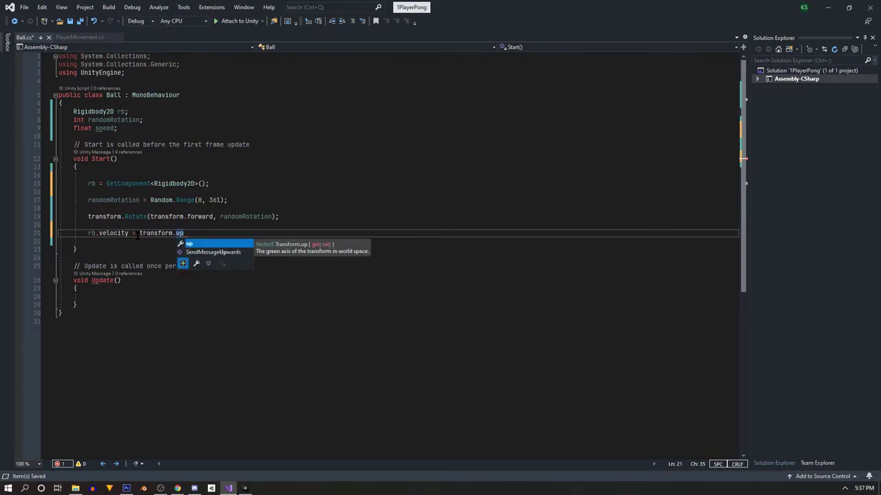
{"action": "type", "text": " *"}
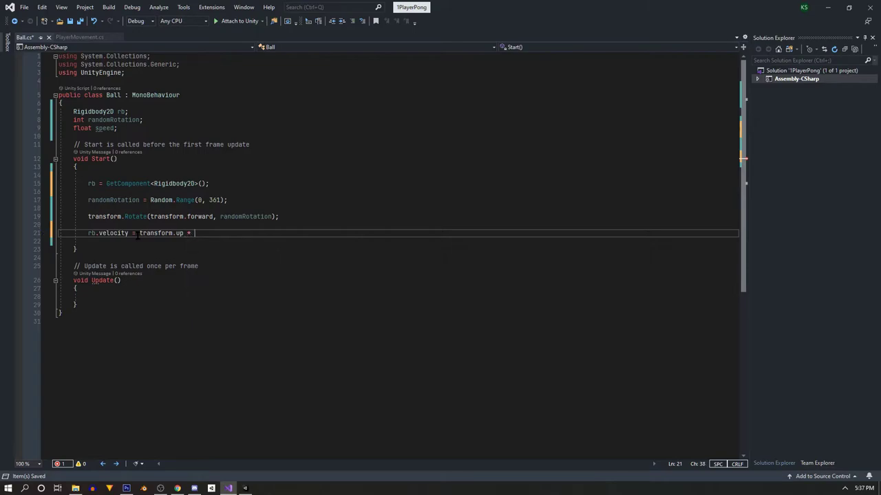
{"action": "type", "text": " mo"}
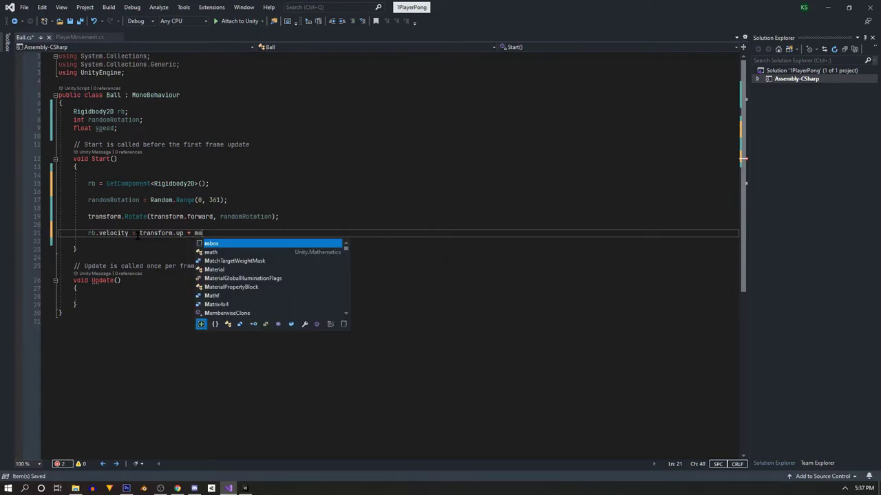
{"action": "type", "text": "vesp"}
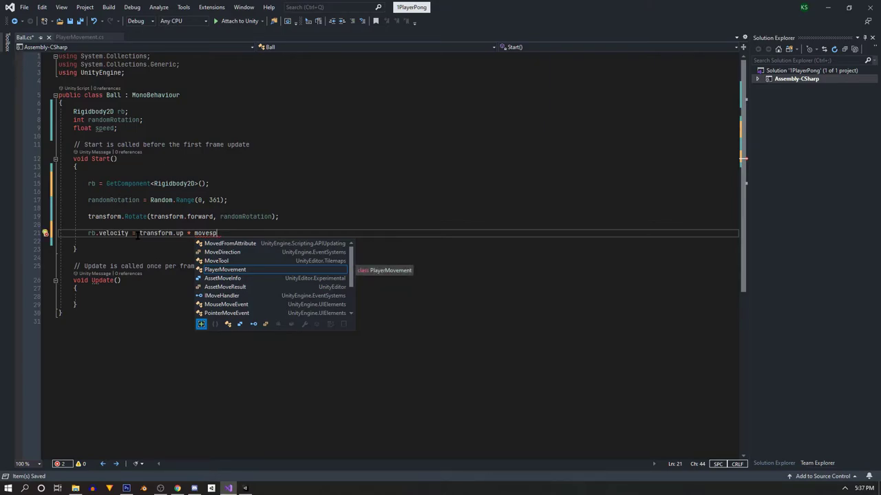
{"action": "key", "text": "BackSpace"}
{"action": "key", "text": "BackSpace"}
{"action": "key", "text": "BackSpace"}
{"action": "key", "text": "BackSpace"}
{"action": "key", "text": "BackSpace"}
{"action": "key", "text": "BackSpace"}
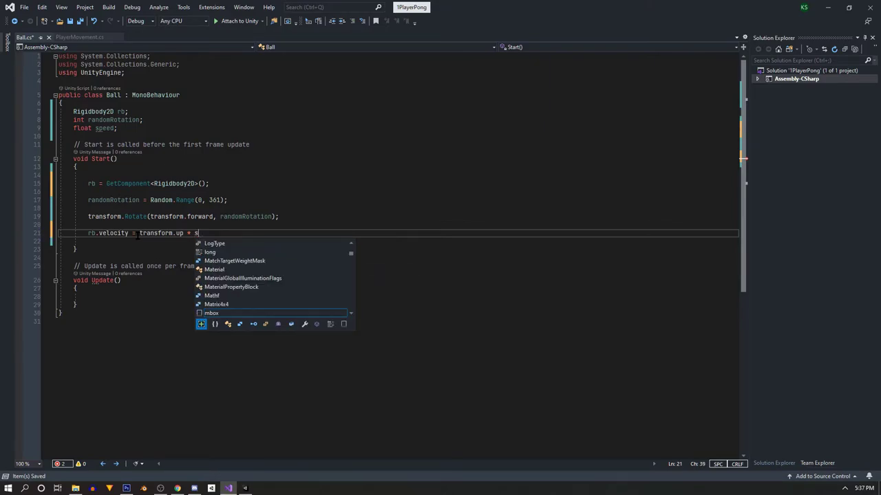
{"action": "type", "text": "speed;"}
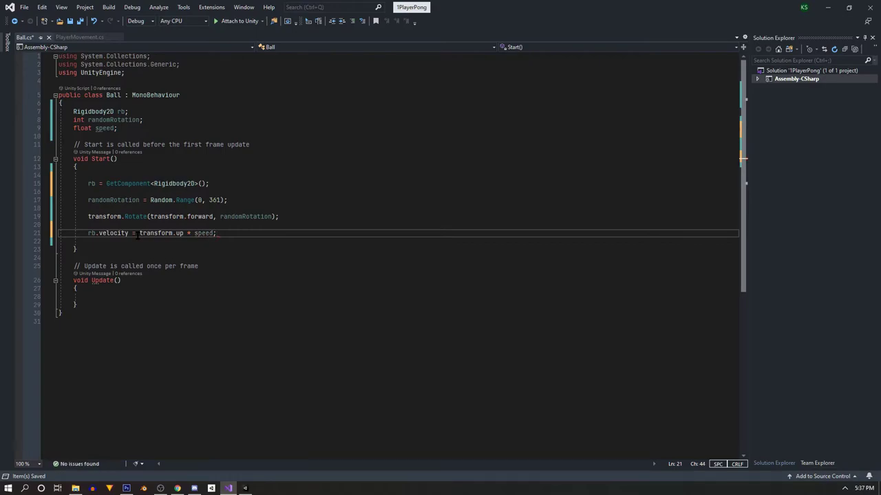
{"action": "left_click", "coordinate": [231, 319]}
{"action": "key", "text": "ctrl+s"}
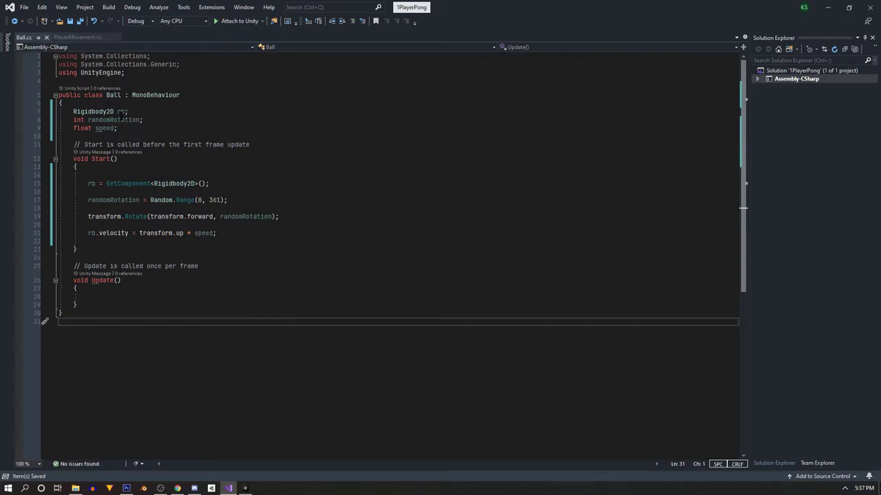
{"action": "left_click", "coordinate": [114, 128]}
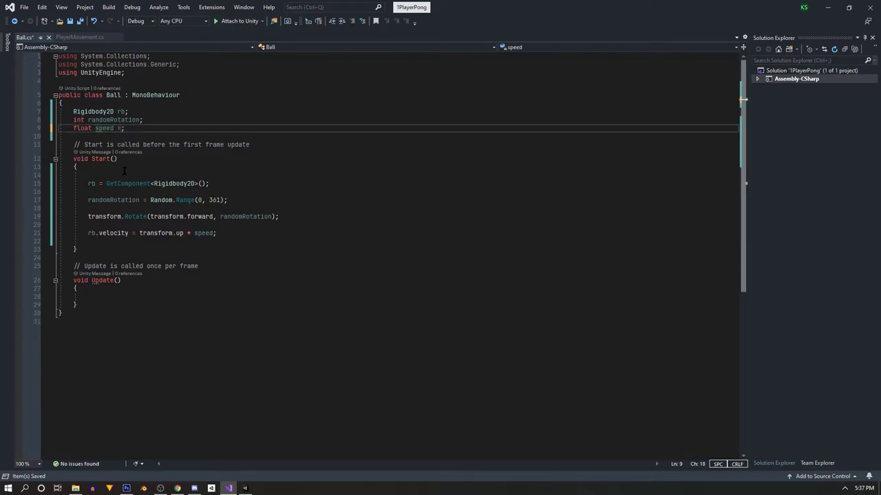
{"action": "type", "text": "= 1"}
{"action": "key", "text": "ctrl+s"}
Step: Play the scene a few times, pausing as the ball reaches the paddle, then stop
{"action": "key", "text": "alt+Tab"}
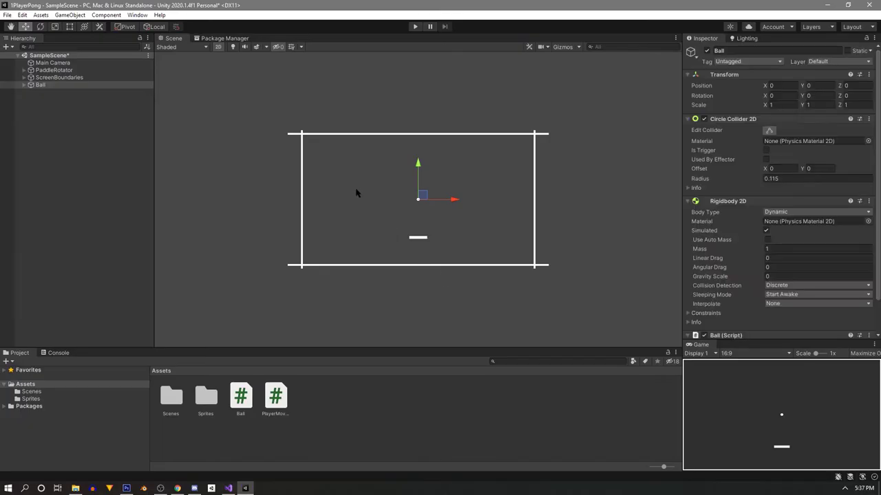
{"action": "left_click", "coordinate": [415, 26]}
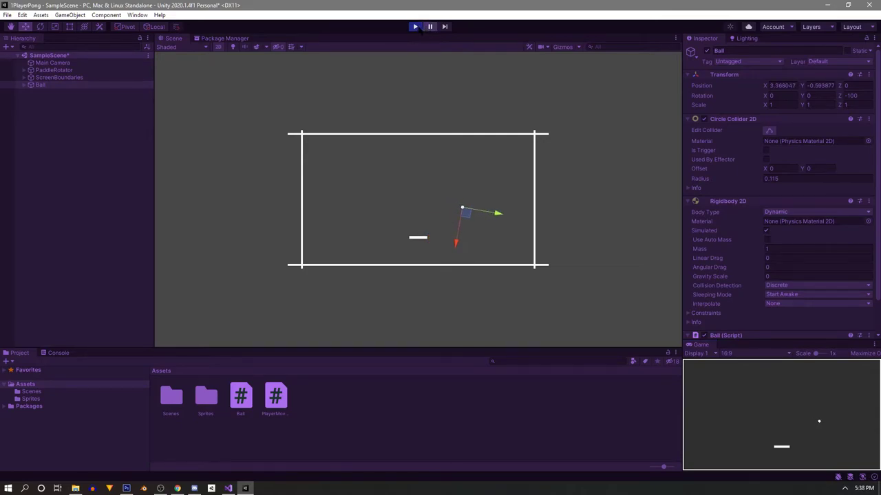
{"action": "left_click", "coordinate": [415, 26]}
{"action": "left_click", "coordinate": [415, 26]}
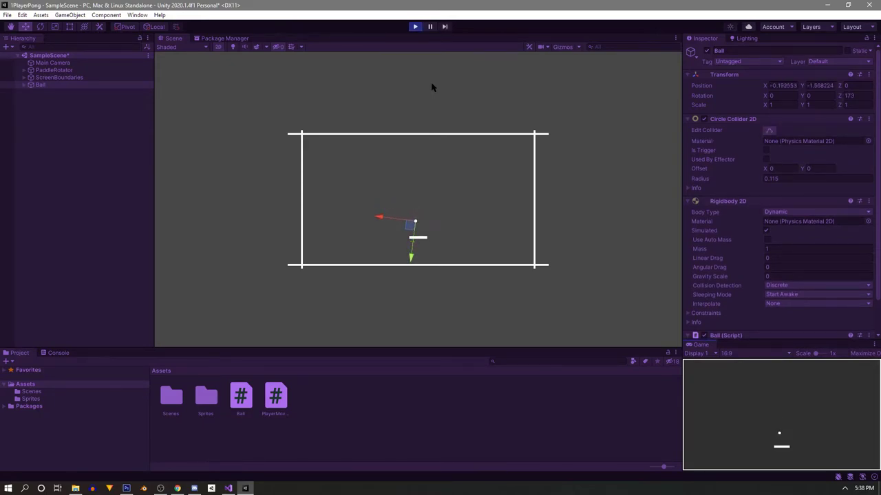
{"action": "left_click", "coordinate": [430, 26]}
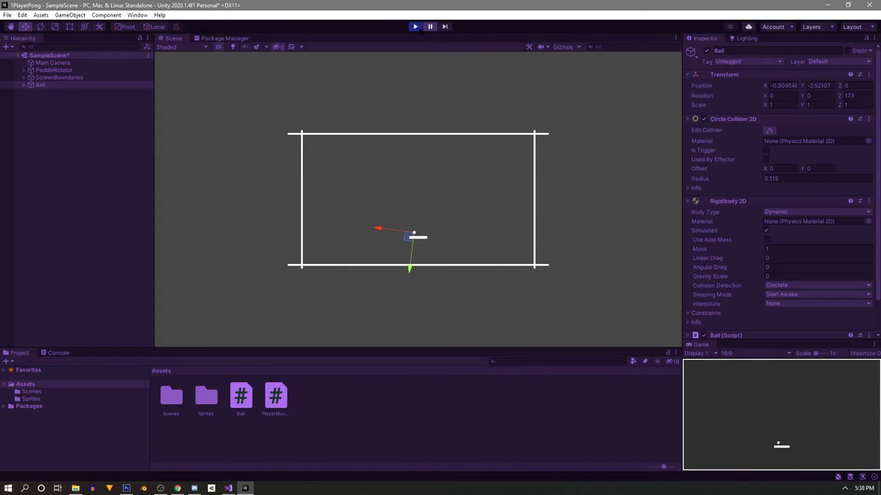
{"action": "left_click", "coordinate": [415, 26]}
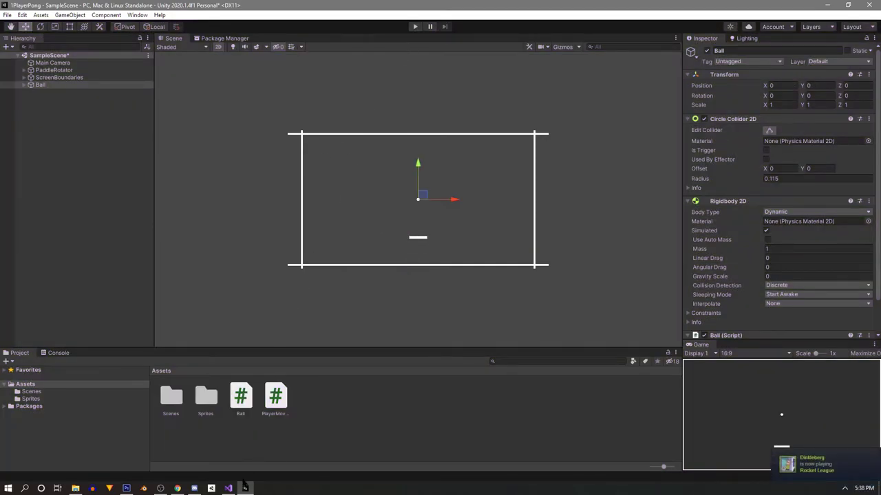
{"action": "mouse_move", "coordinate": [229, 490]}
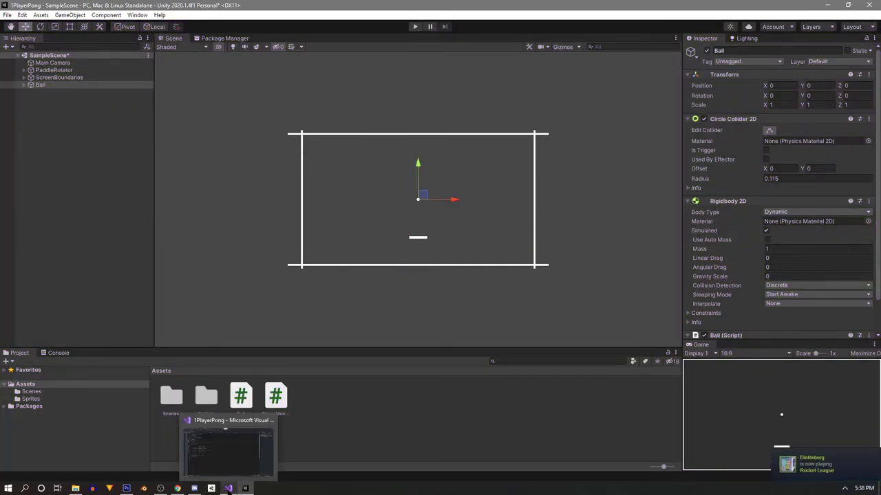
Step: Change the ball's speed to 1.5f in Ball.cs, save it, and minimize Visual Studio
{"action": "left_click", "coordinate": [229, 451]}
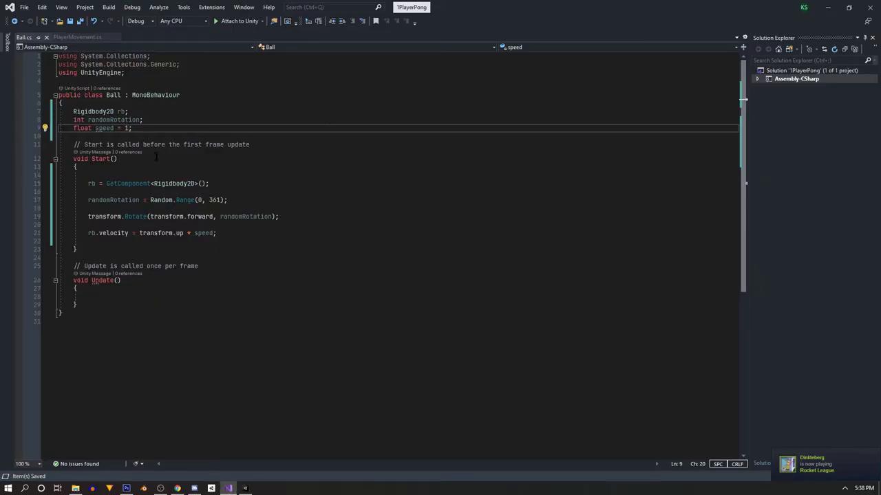
{"action": "type", "text": ".5f"}
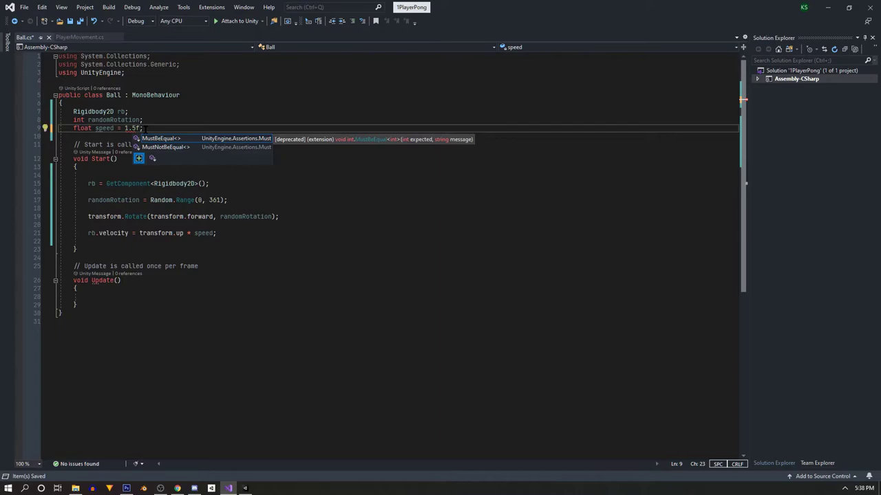
{"action": "key", "text": "Escape"}
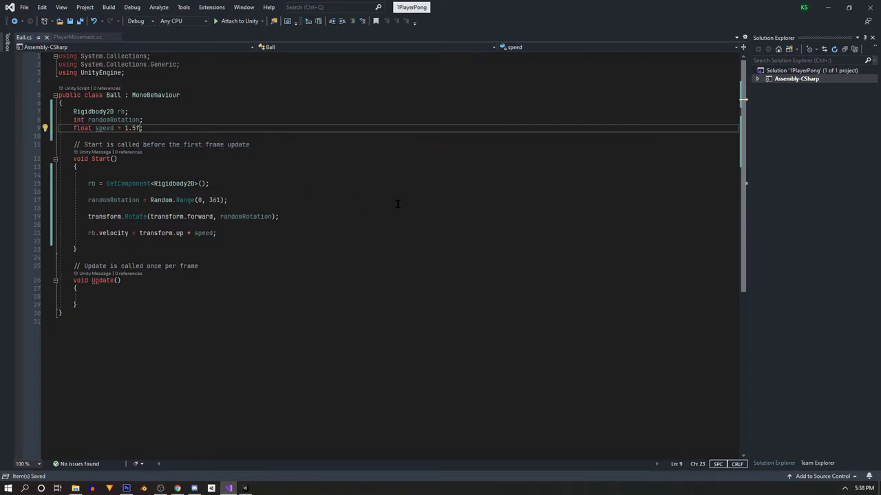
{"action": "left_click", "coordinate": [828, 7]}
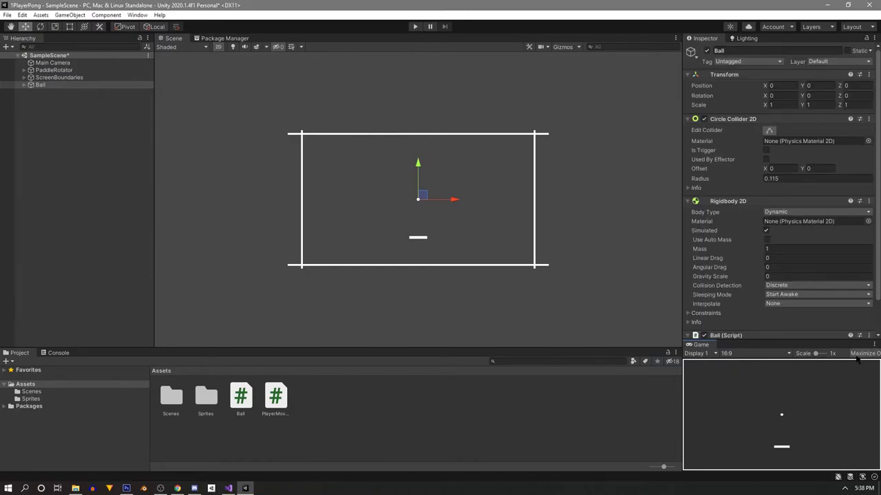
Step: Play-test the faster ball, then retest after editing PaddleRotator's Speed To Rotate
{"action": "left_click", "coordinate": [415, 26]}
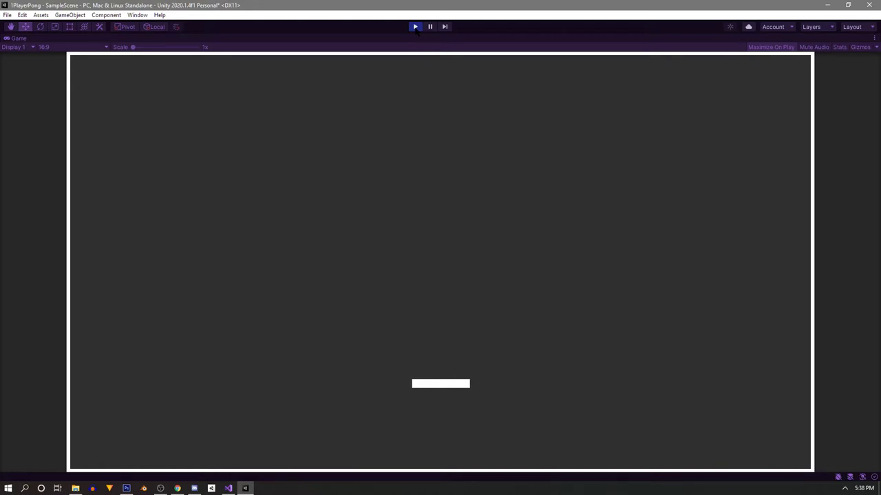
{"action": "left_click", "coordinate": [415, 28]}
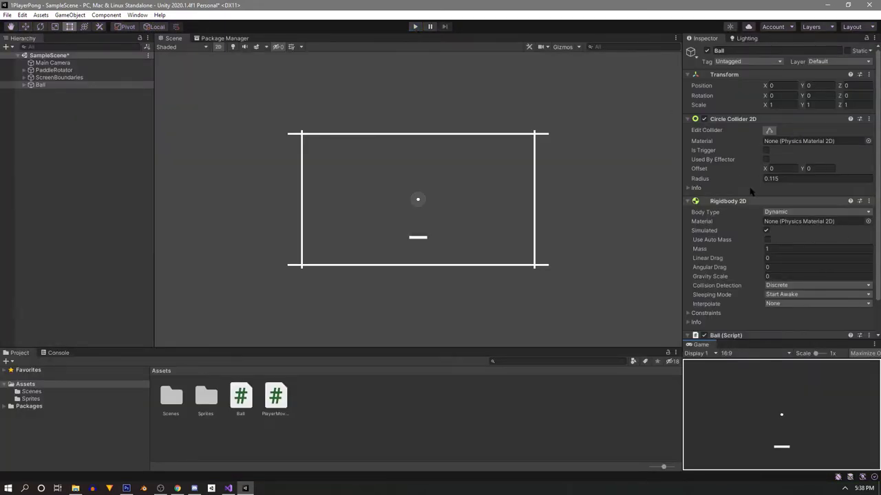
{"action": "left_click", "coordinate": [70, 71]}
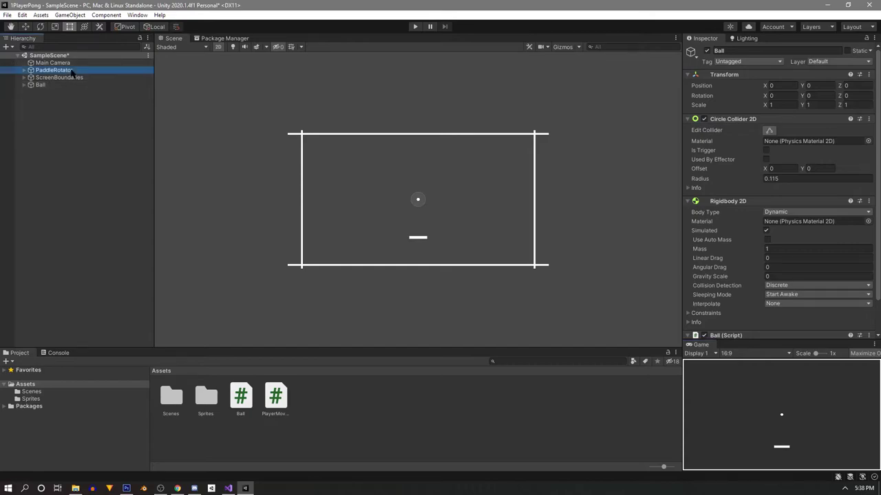
{"action": "left_click", "coordinate": [826, 139]}
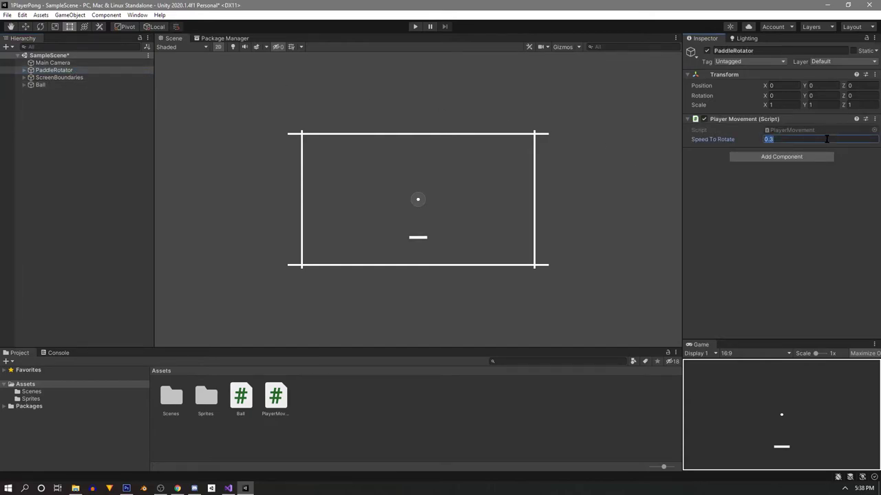
{"action": "left_click", "coordinate": [415, 26]}
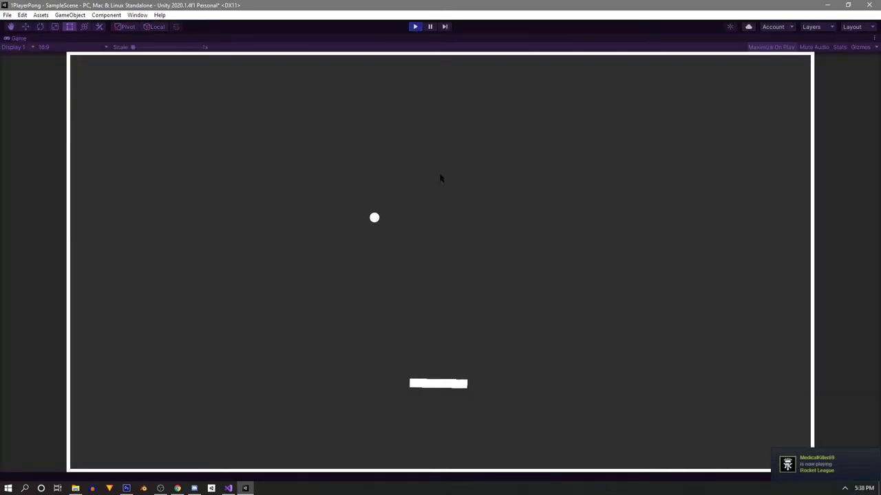
{"action": "left_click", "coordinate": [415, 27]}
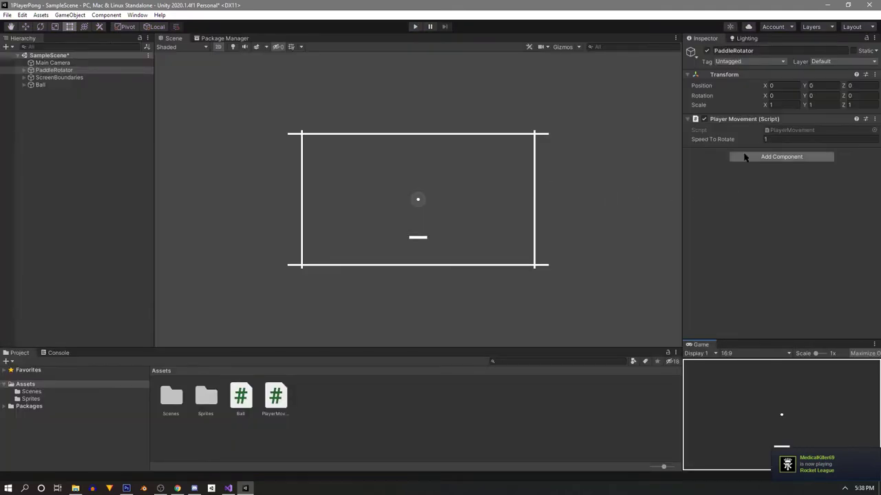
Step: Set Speed To Rotate to 10 and test the paddle turning left and right
{"action": "left_click", "coordinate": [773, 140]}
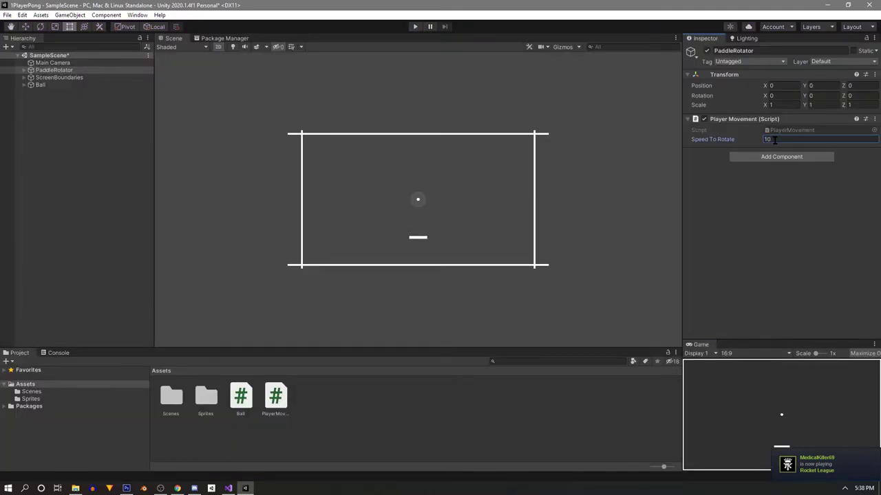
{"action": "left_click", "coordinate": [415, 27]}
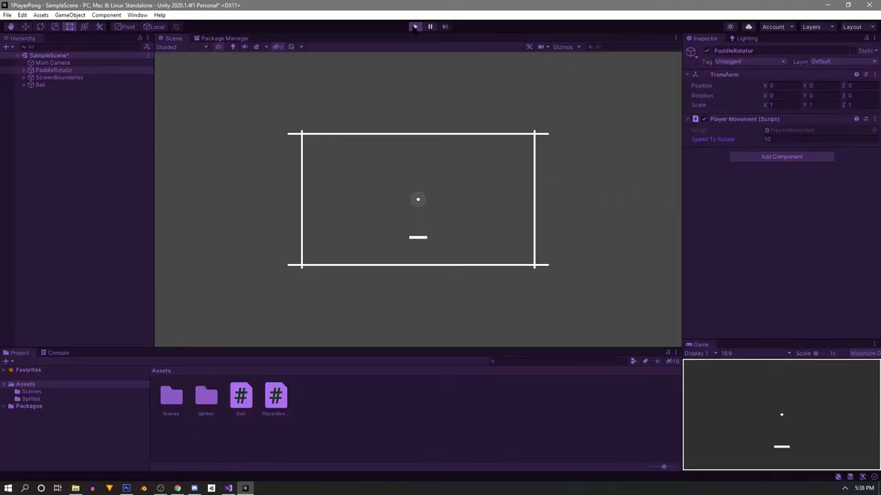
{"action": "key", "text": "Left"}
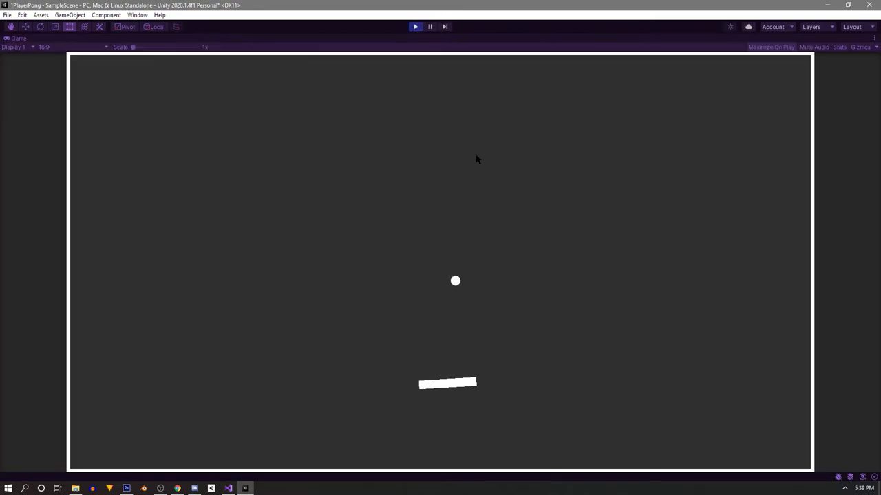
{"action": "key", "text": "Right"}
Step: Raise Speed To Rotate to 30 and test the paddle's turning again
{"action": "left_click", "coordinate": [414, 28]}
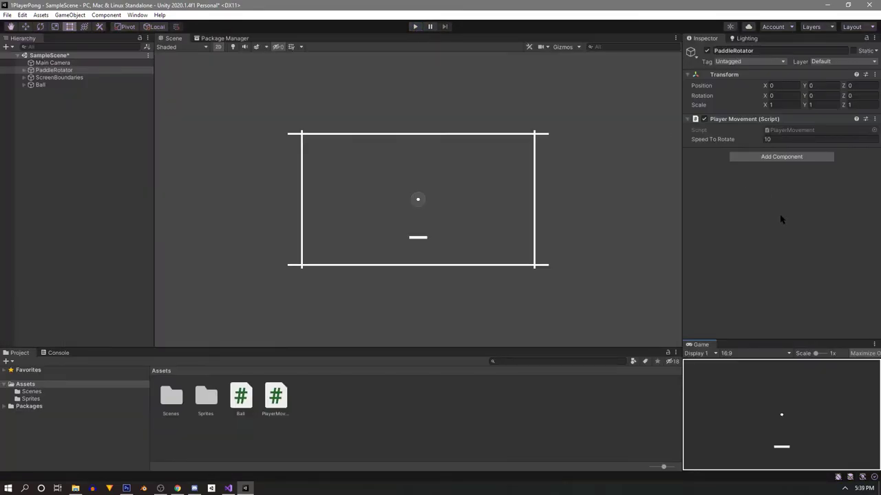
{"action": "left_click", "coordinate": [789, 141]}
{"action": "left_click", "coordinate": [415, 27]}
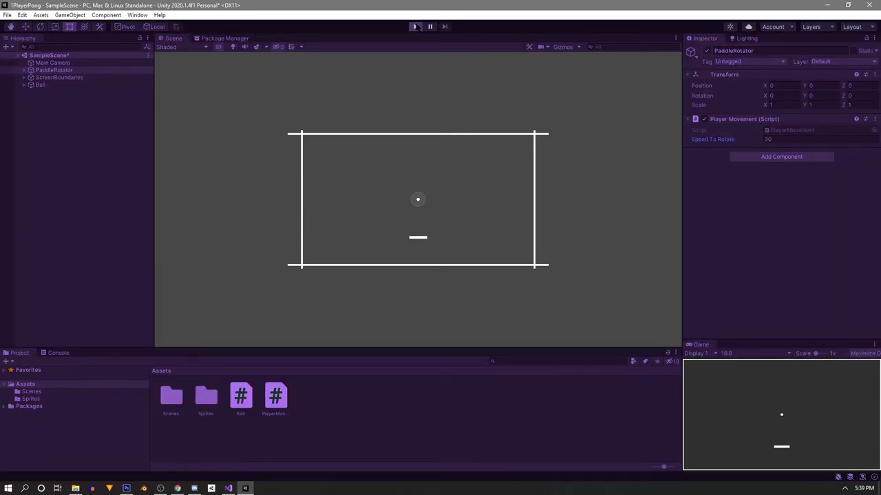
{"action": "key", "text": "Right"}
{"action": "key", "text": "Left"}
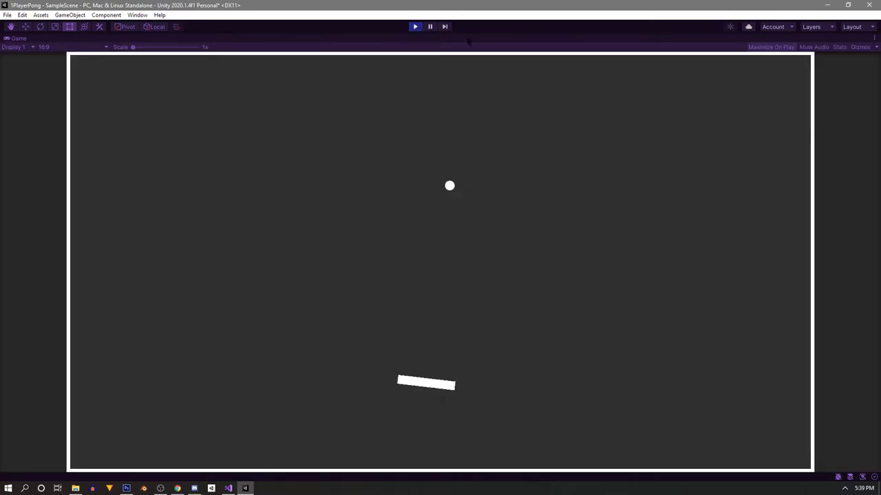
Step: Set Speed To Rotate to 100, swing the paddle around the ball, then exit Play mode
{"action": "left_click", "coordinate": [417, 27]}
{"action": "left_click", "coordinate": [785, 139]}
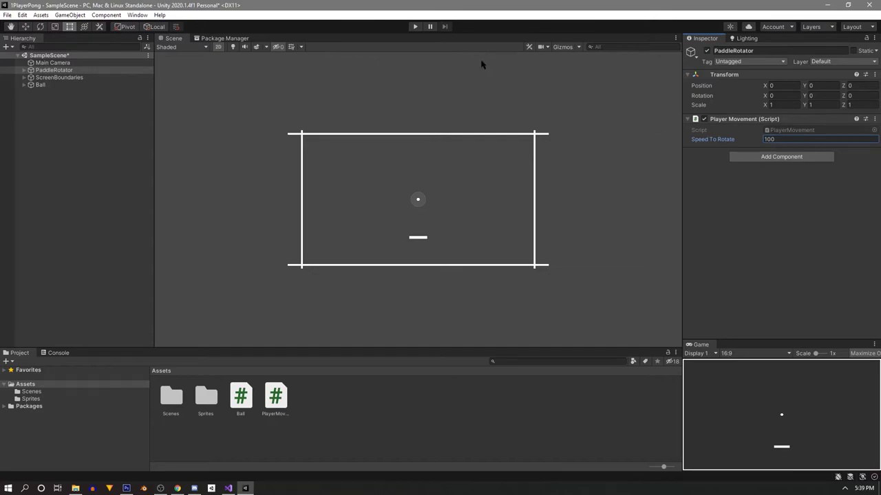
{"action": "left_click", "coordinate": [415, 27]}
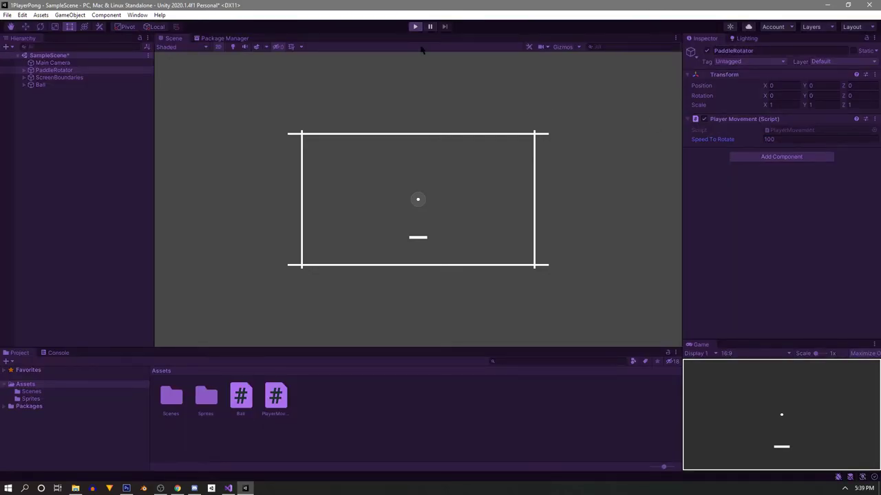
{"action": "key", "text": "Right"}
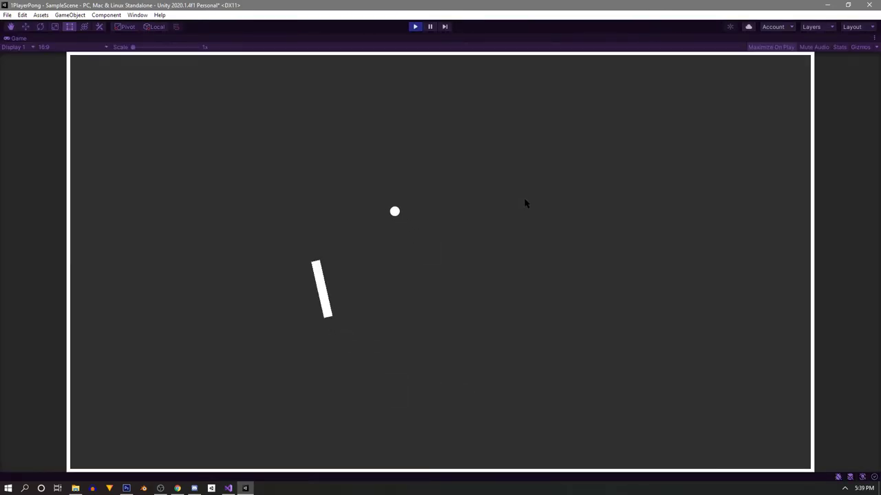
{"action": "key", "text": "Right"}
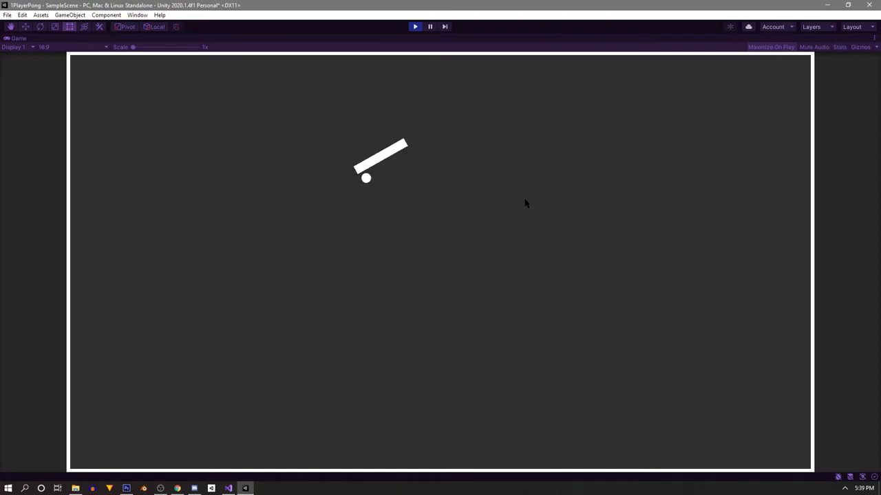
{"action": "key", "text": "Left"}
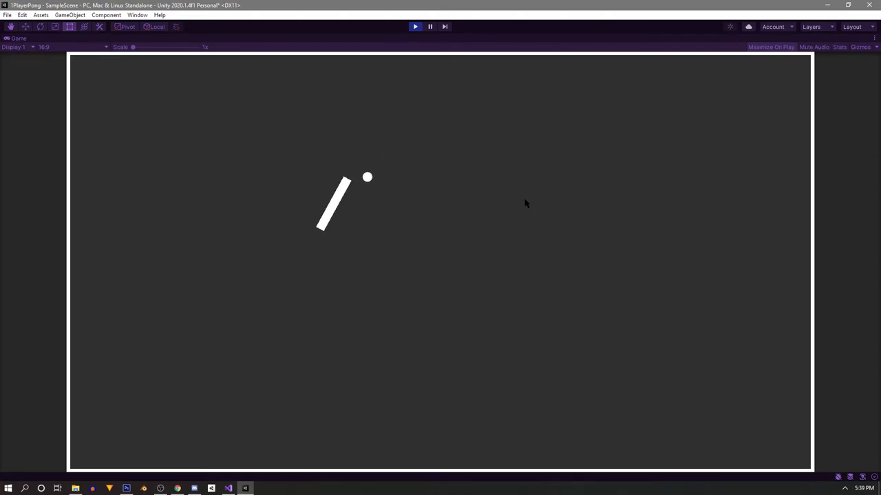
{"action": "key", "text": "Left"}
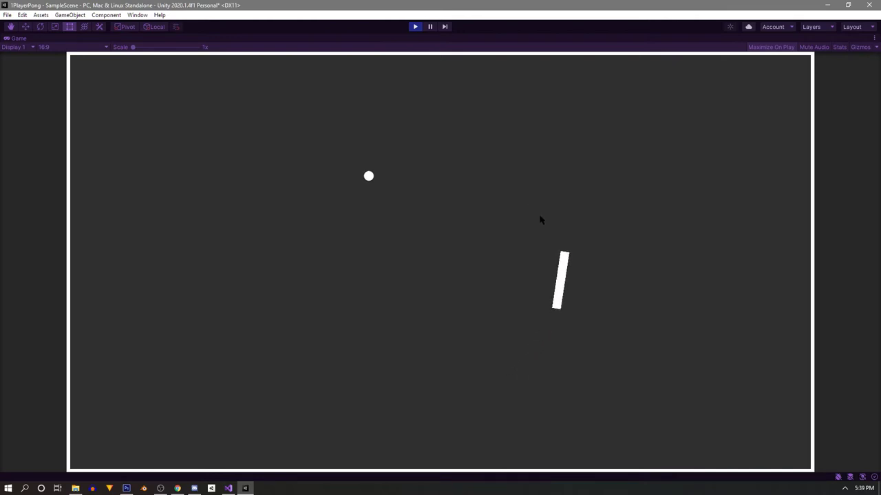
{"action": "key", "text": "Left"}
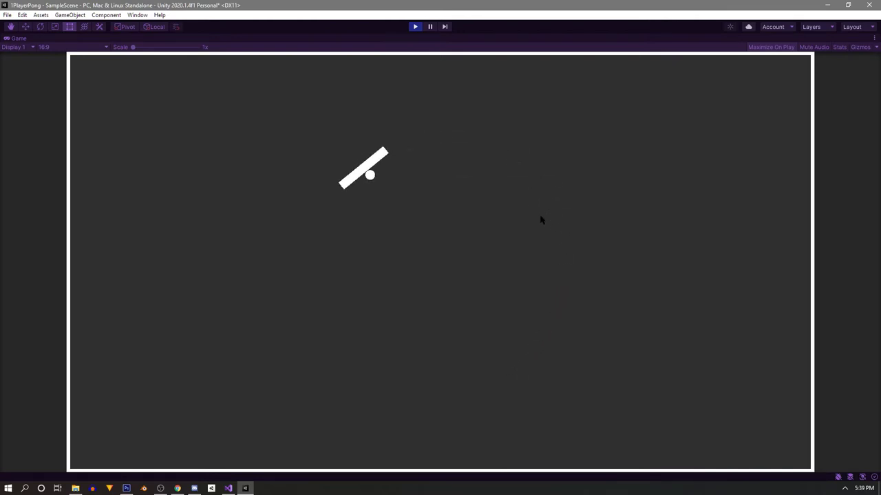
{"action": "key", "text": "Left"}
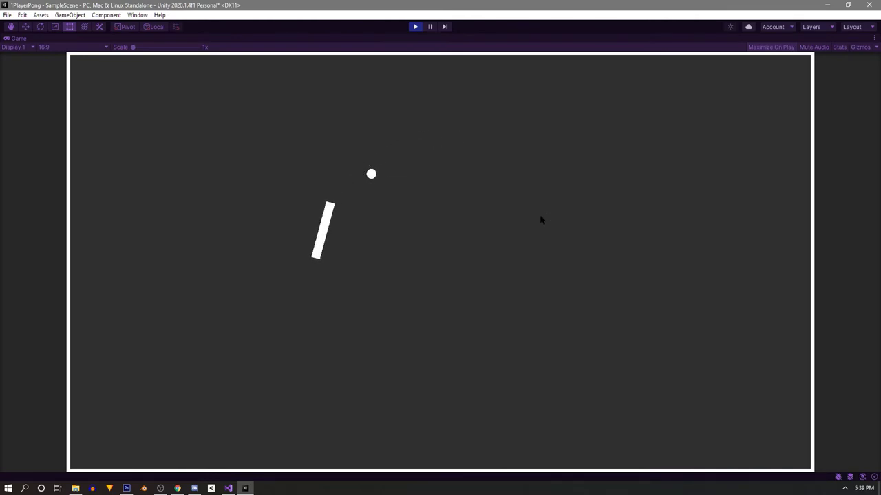
{"action": "key", "text": "Left"}
{"action": "key", "text": "ctrl+p"}
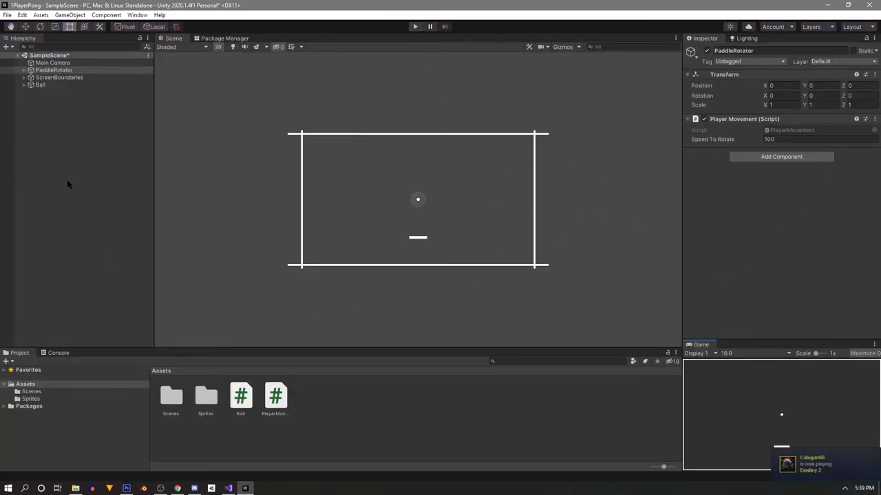
Step: Assign the Ball physics material from Sprites to the Ball's Rigidbody 2D and Circle Collider 2D
{"action": "left_click", "coordinate": [45, 85]}
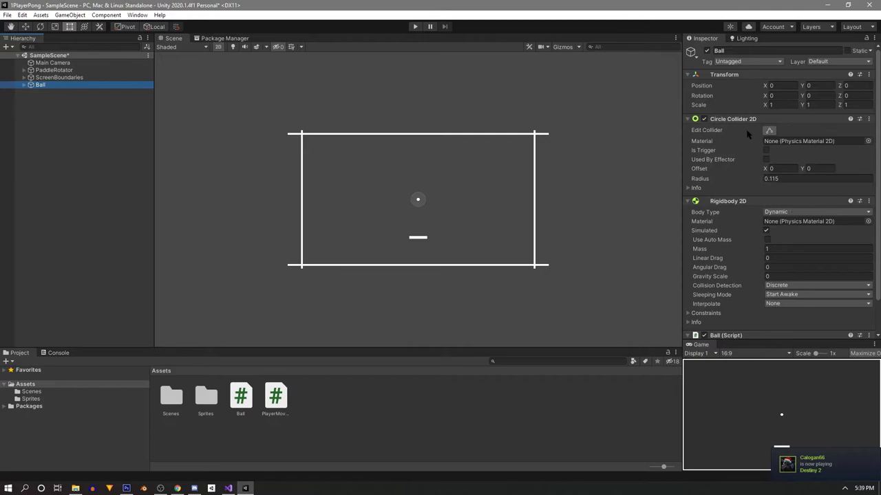
{"action": "left_click", "coordinate": [30, 400]}
{"action": "left_click", "coordinate": [31, 392]}
{"action": "left_click", "coordinate": [31, 399]}
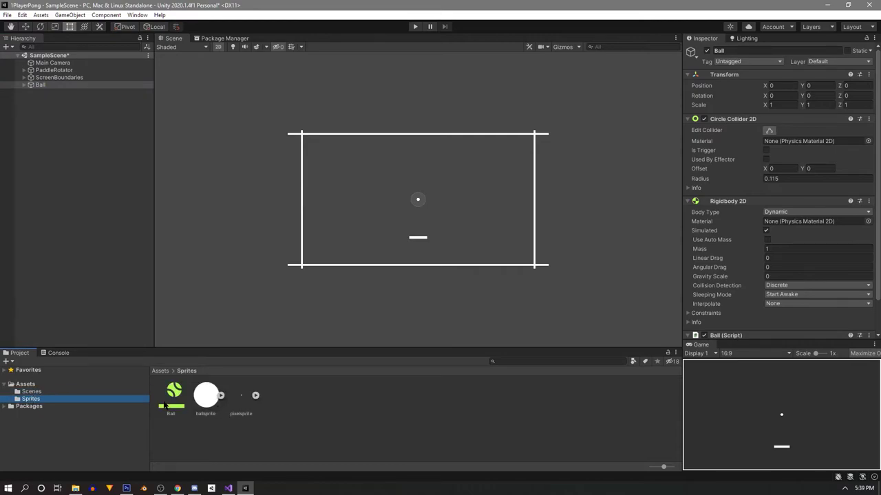
{"action": "left_click_drag", "start_coordinate": [171, 398], "coordinate": [795, 223]}
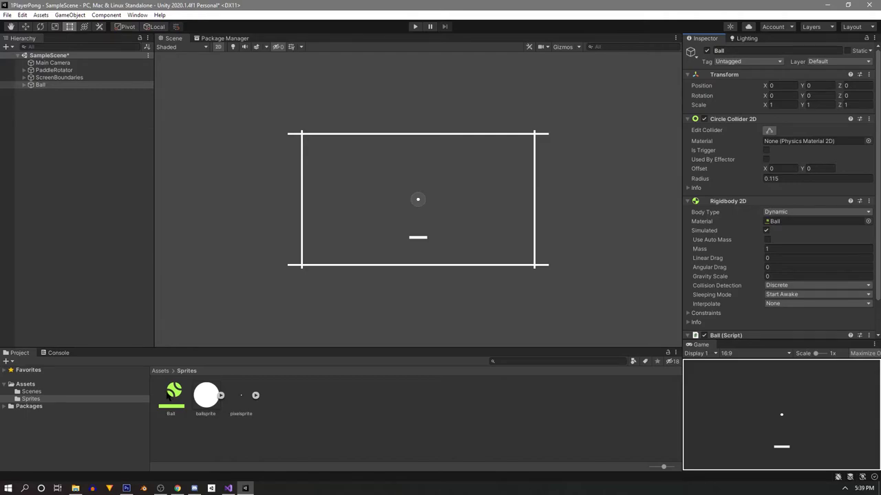
{"action": "left_click_drag", "start_coordinate": [169, 392], "coordinate": [789, 141]}
{"action": "left_click", "coordinate": [54, 70]}
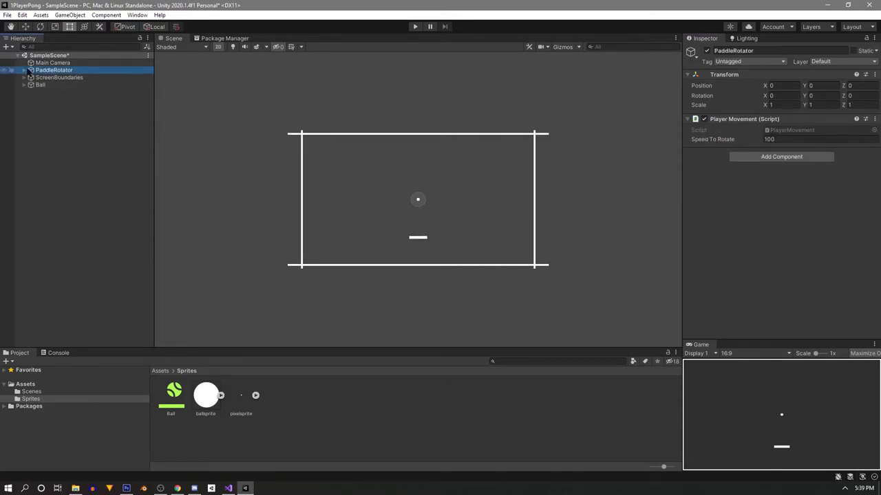
Step: Assign the Ball material to the Paddle's Box Collider 2D and play-test the game
{"action": "left_click", "coordinate": [25, 70]}
{"action": "left_click", "coordinate": [67, 78]}
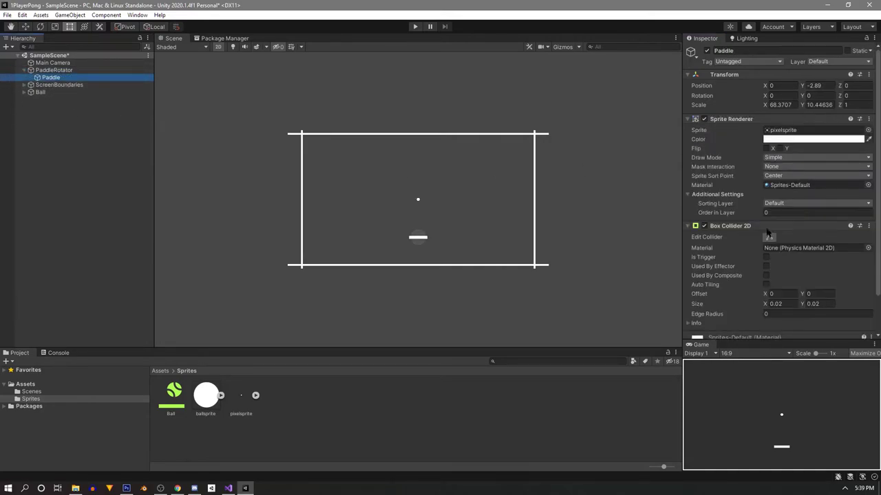
{"action": "left_click_drag", "start_coordinate": [174, 393], "coordinate": [812, 249]}
{"action": "left_click", "coordinate": [415, 26]}
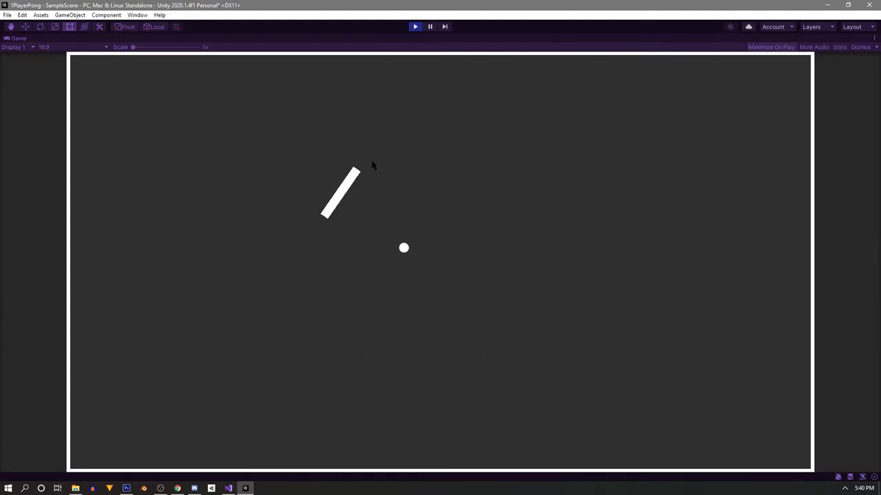
{"action": "key", "text": "ctrl+p"}
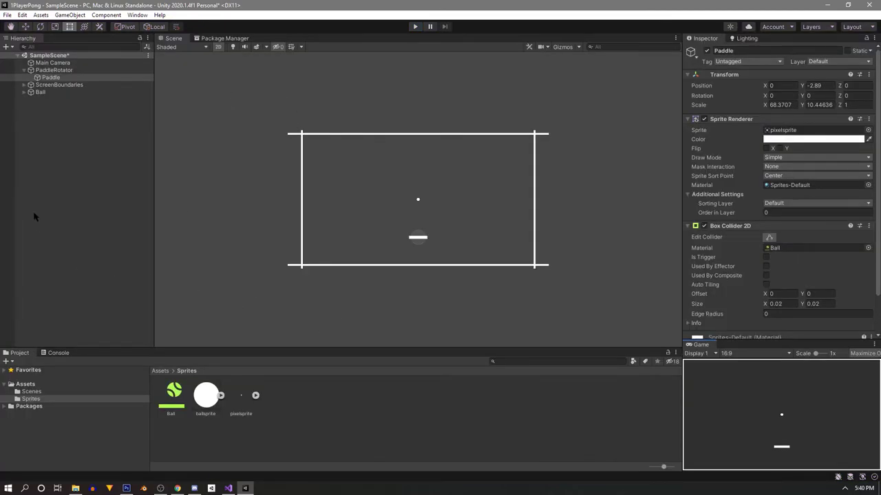
Step: Change the ball speed in Ball.cs from 1.5 to 2f and save the script
{"action": "left_click", "coordinate": [40, 92]}
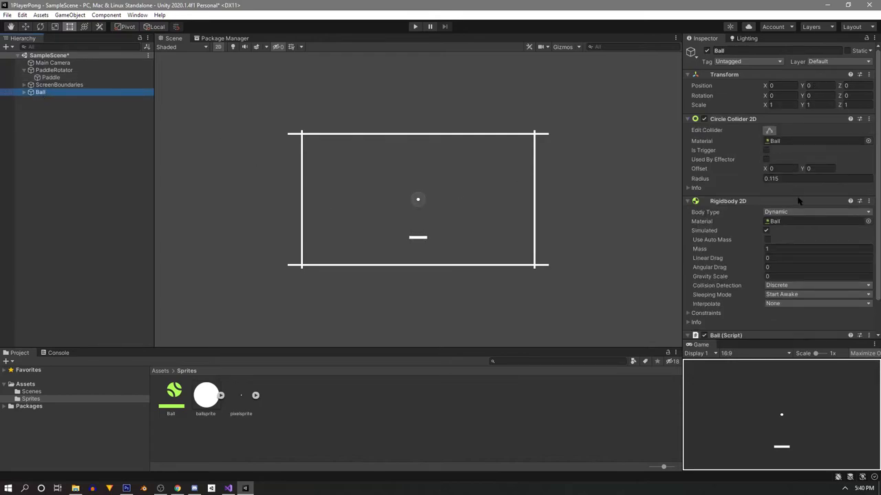
{"action": "scroll", "coordinate": [794, 262], "scroll_direction": "down", "scroll_amount": 2}
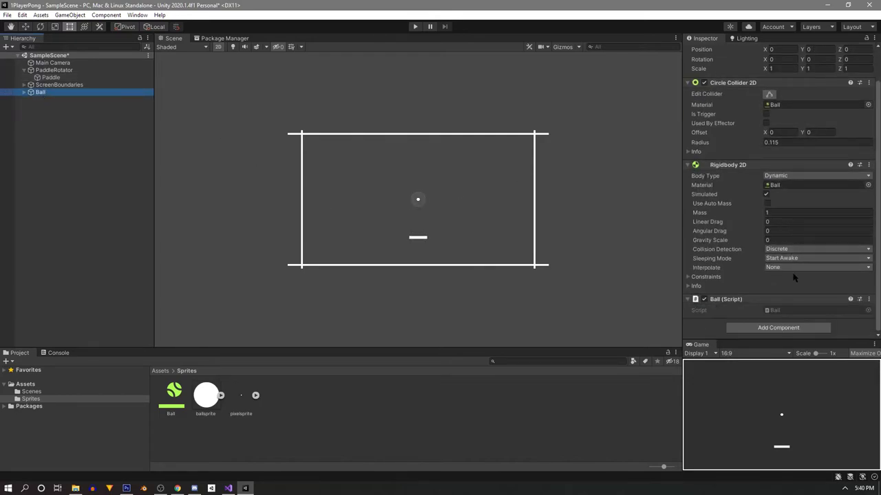
{"action": "double_click", "coordinate": [798, 313]}
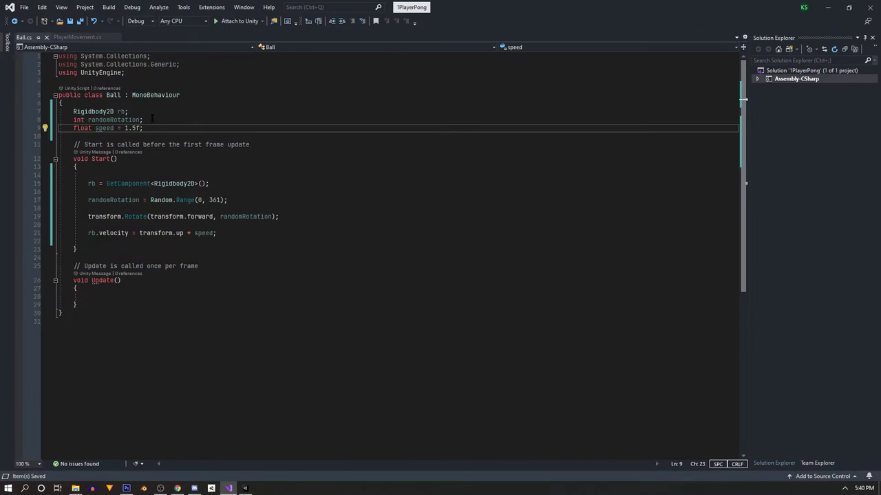
{"action": "double_click", "coordinate": [126, 128]}
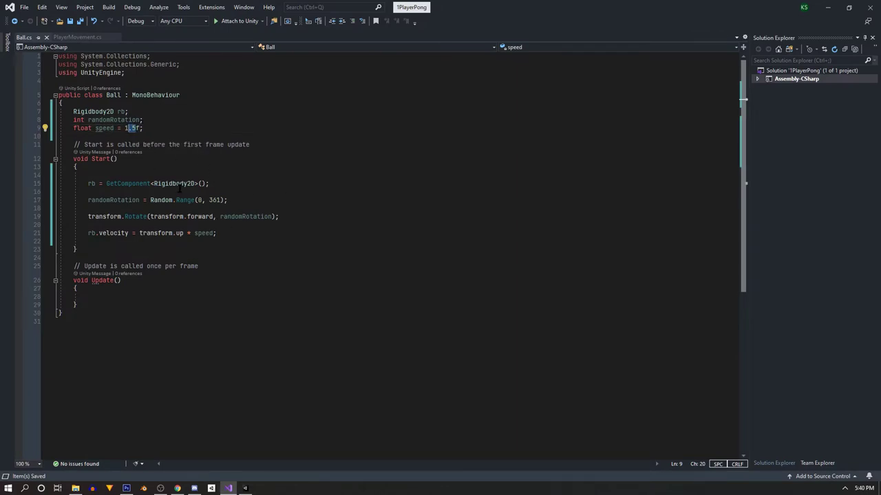
{"action": "type", "text": "2"}
{"action": "key", "text": "ctrl+s"}
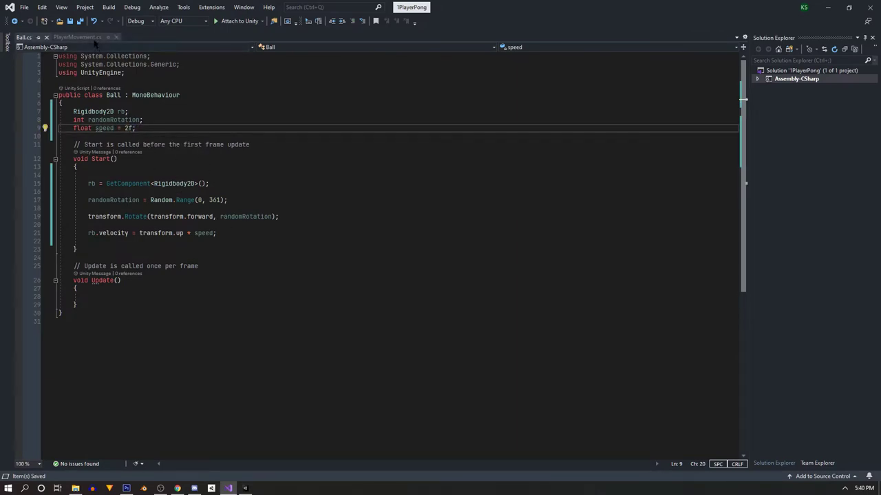
Step: Back in Unity, set PaddleRotator's Speed To Rotate to 200
{"action": "left_click", "coordinate": [827, 7]}
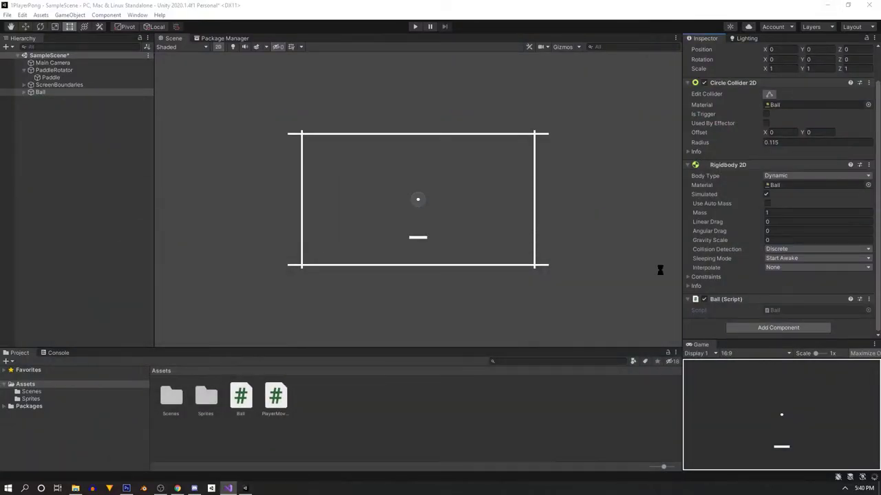
{"action": "left_click", "coordinate": [51, 77]}
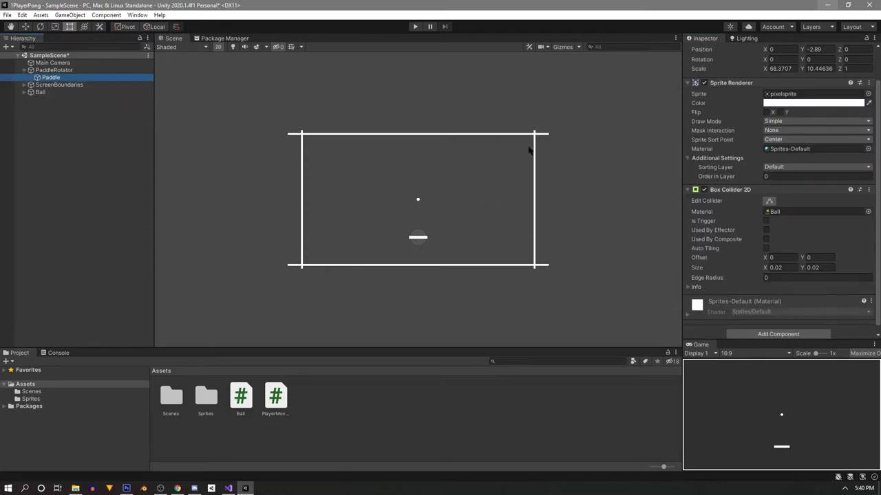
{"action": "scroll", "coordinate": [778, 241], "scroll_direction": "down", "scroll_amount": 1}
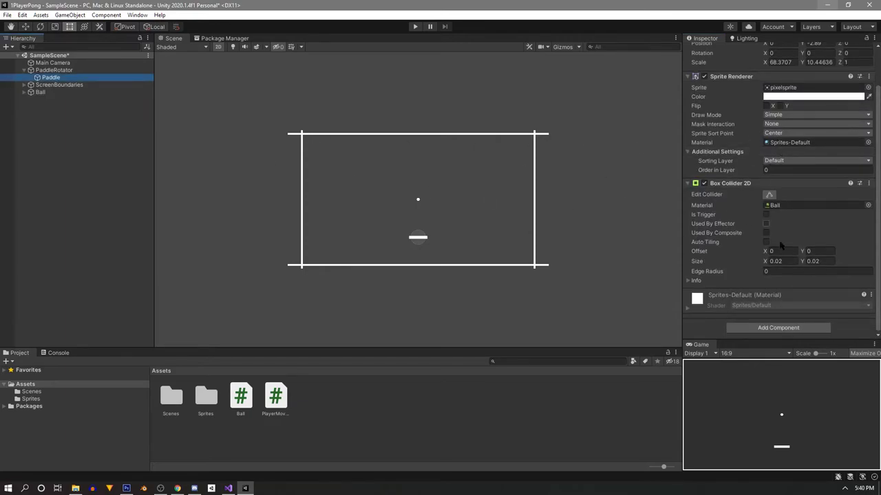
{"action": "left_click", "coordinate": [54, 70]}
{"action": "left_click", "coordinate": [796, 138]}
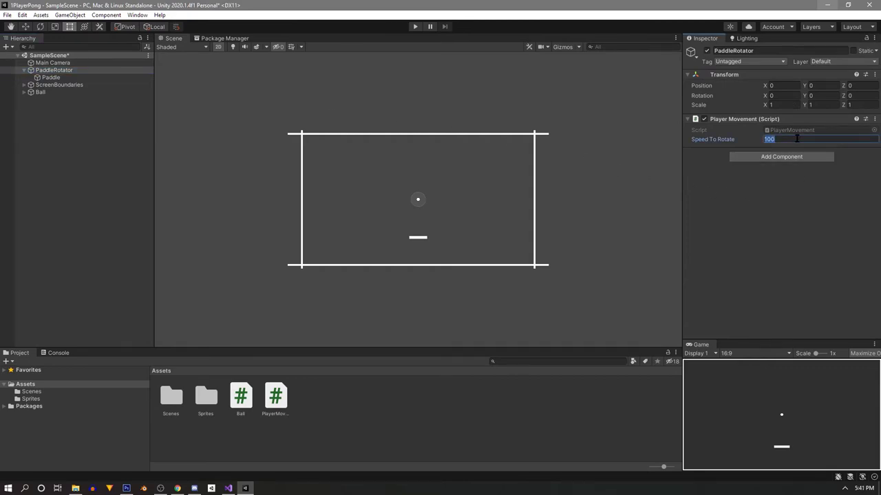
{"action": "type", "text": "20"}
Step: Play-test twice, swinging the faster paddle left and right around the ball
{"action": "left_click", "coordinate": [415, 27]}
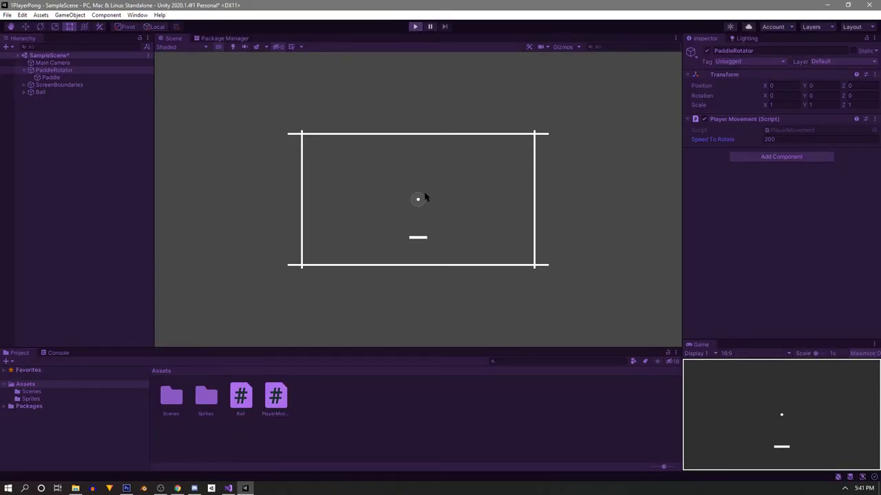
{"action": "key", "text": "Left"}
{"action": "key", "text": "Right"}
{"action": "key", "text": "Left"}
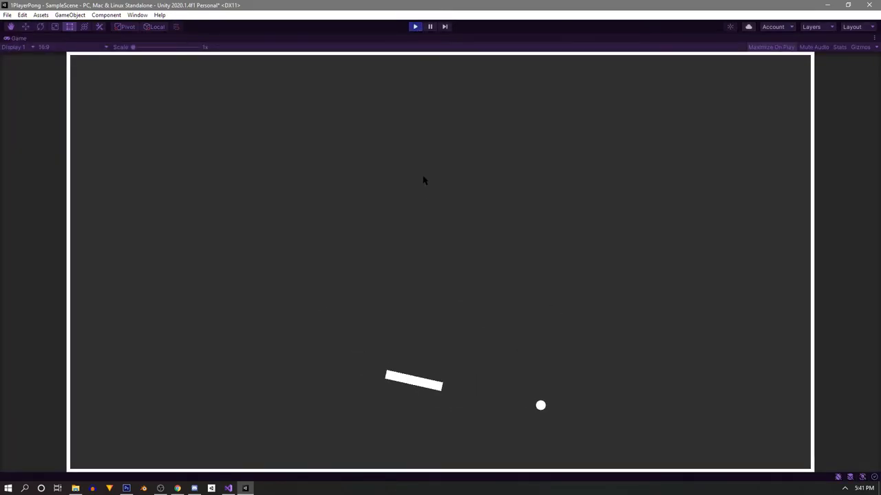
{"action": "left_click", "coordinate": [414, 27]}
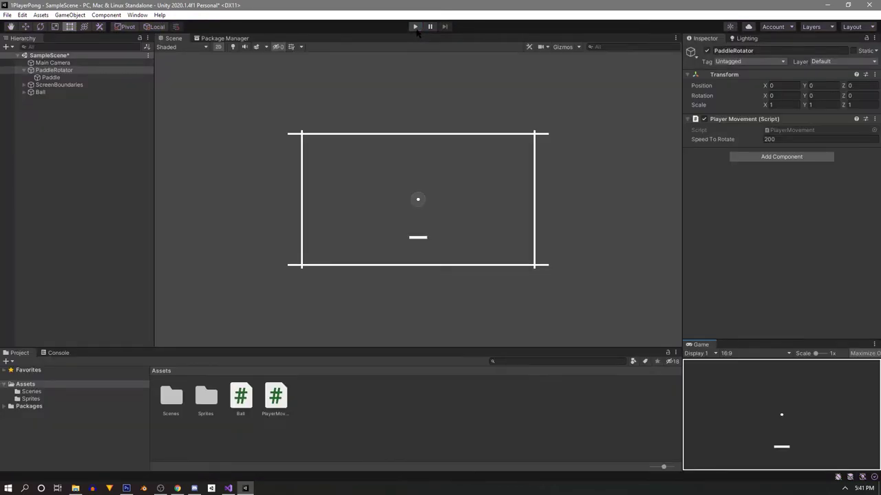
{"action": "left_click", "coordinate": [414, 27]}
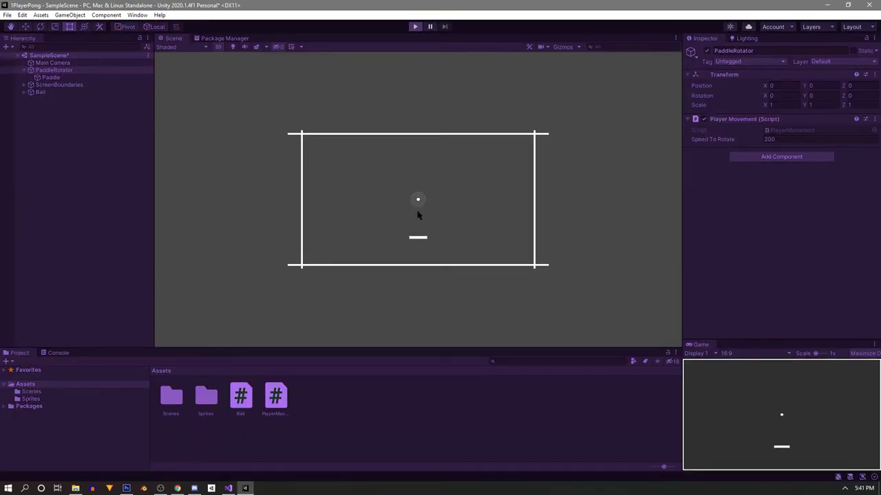
{"action": "key", "text": "Left"}
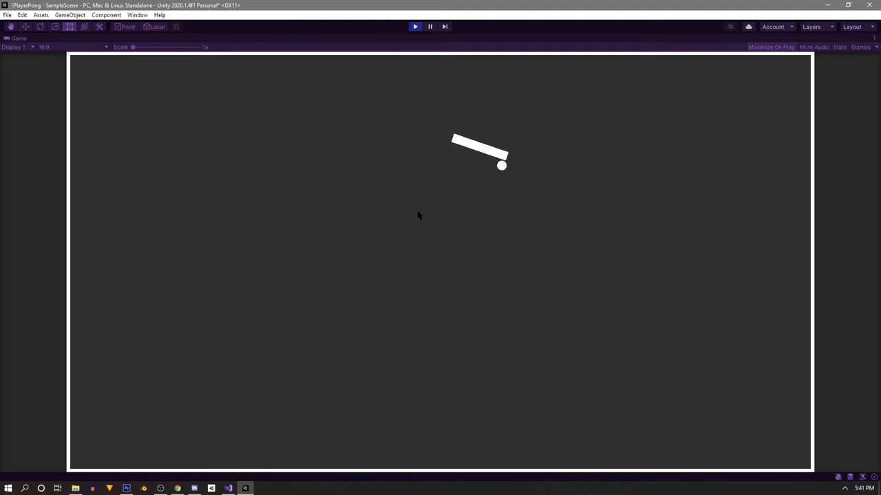
{"action": "key", "text": "Left"}
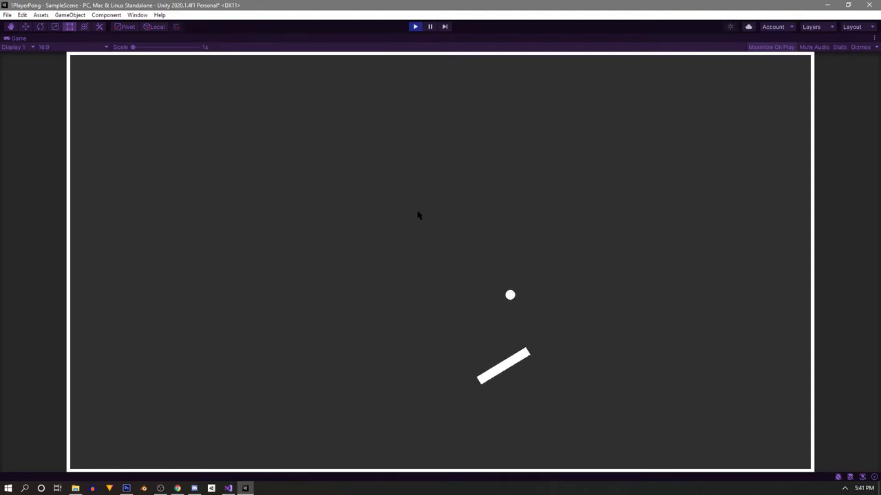
{"action": "key", "text": "Right"}
{"action": "key", "text": "Left"}
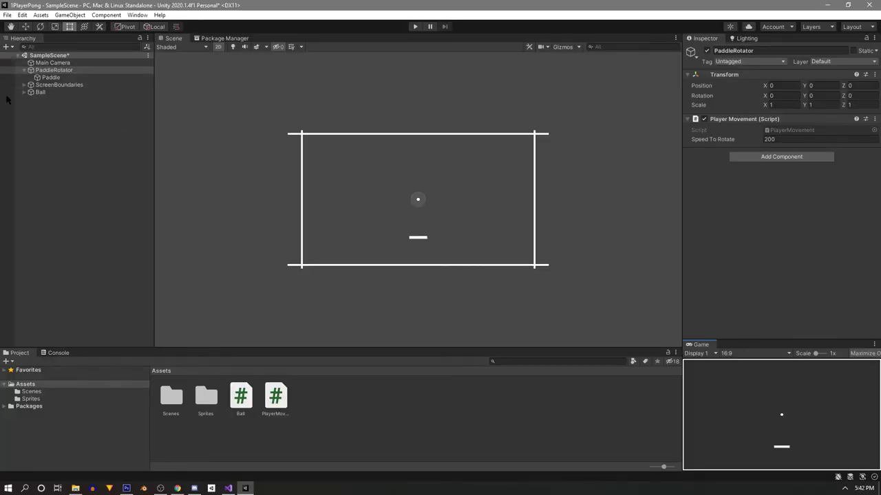
Step: Set the Ball's Transform Scale X to 0.75, leaving Y and Z at 1
{"action": "left_click", "coordinate": [41, 92]}
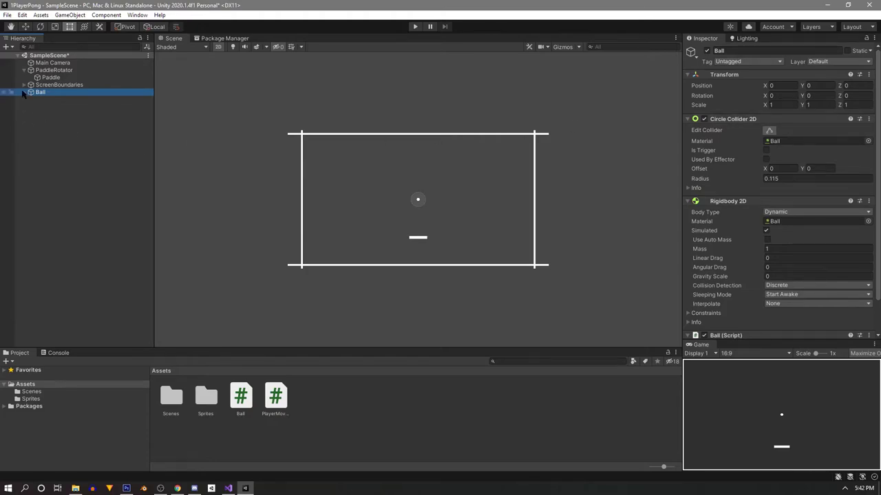
{"action": "left_click", "coordinate": [785, 104]}
{"action": "type", "text": ".75"}
{"action": "key", "text": "Tab"}
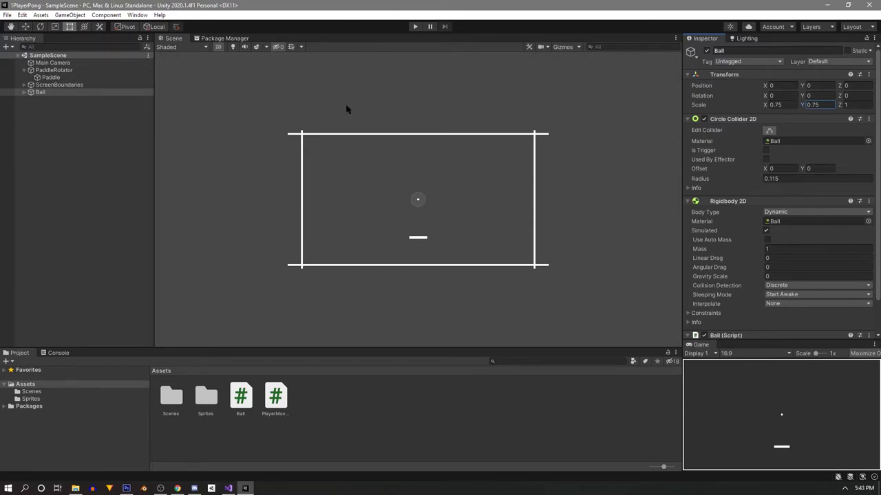
Step: Create a Text - TextMeshPro object under a new Canvas and import the TMP Essential Resources
{"action": "left_click", "coordinate": [24, 70]}
{"action": "left_click", "coordinate": [43, 137]}
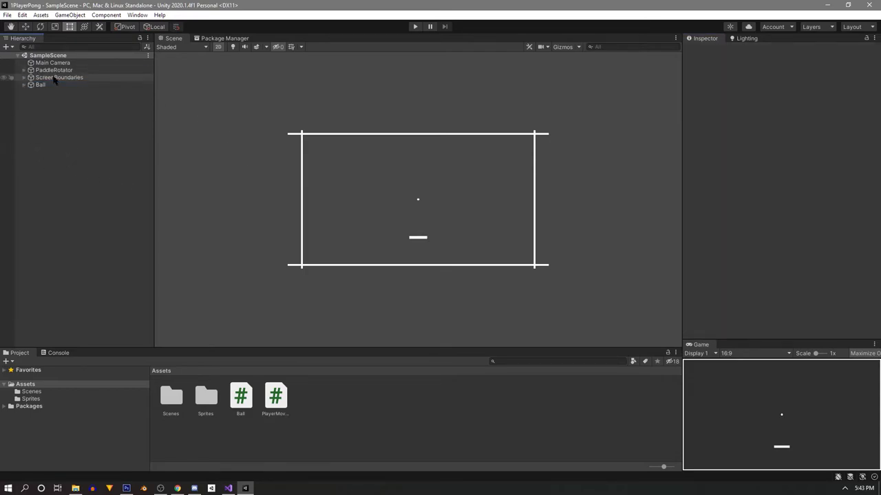
{"action": "right_click", "coordinate": [53, 113]}
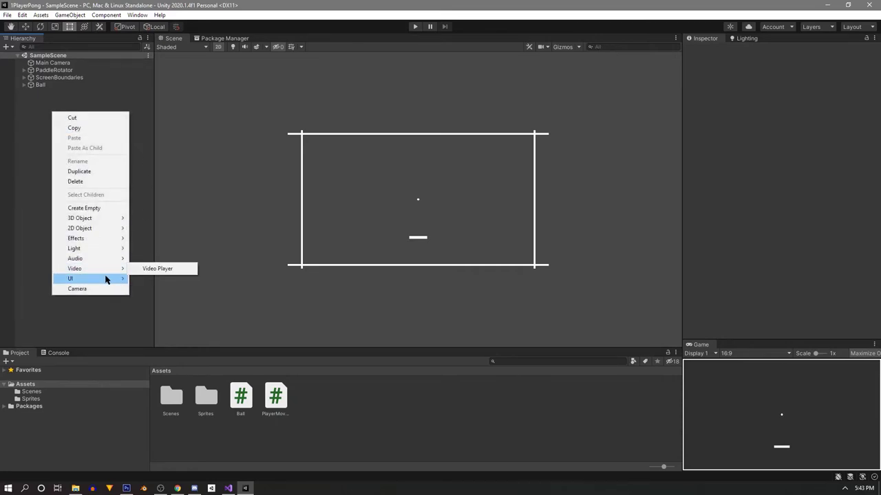
{"action": "mouse_move", "coordinate": [107, 277]}
{"action": "left_click", "coordinate": [175, 289]}
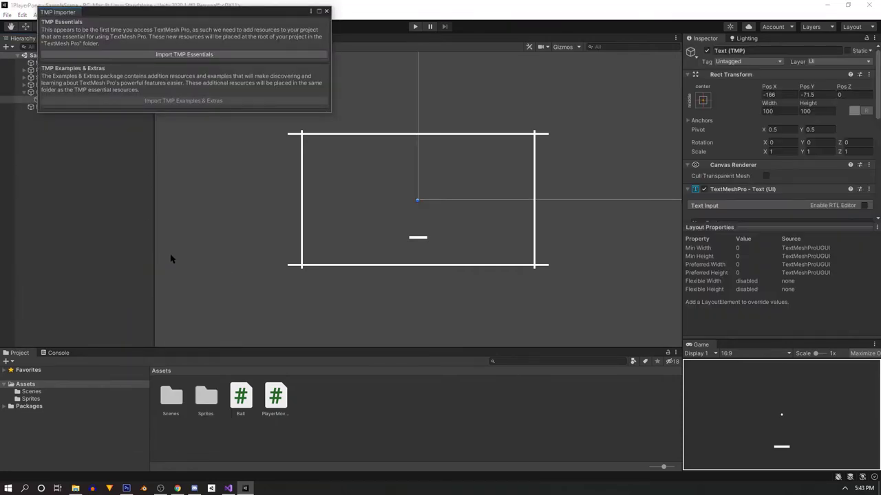
{"action": "left_click", "coordinate": [196, 54]}
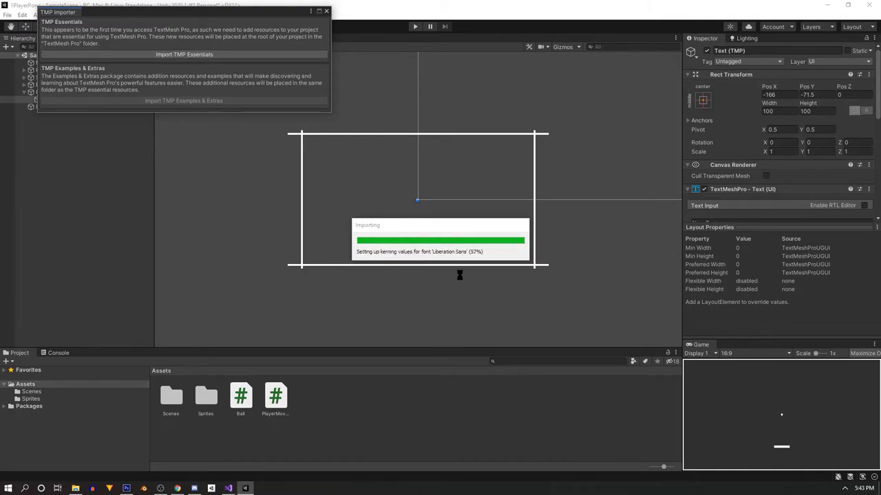
{"action": "key", "text": "alt+Tab"}
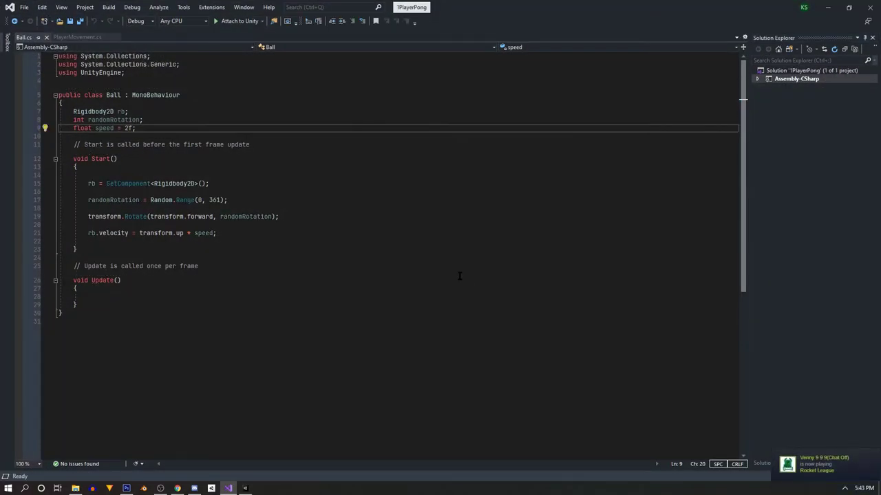
{"action": "left_click", "coordinate": [828, 7]}
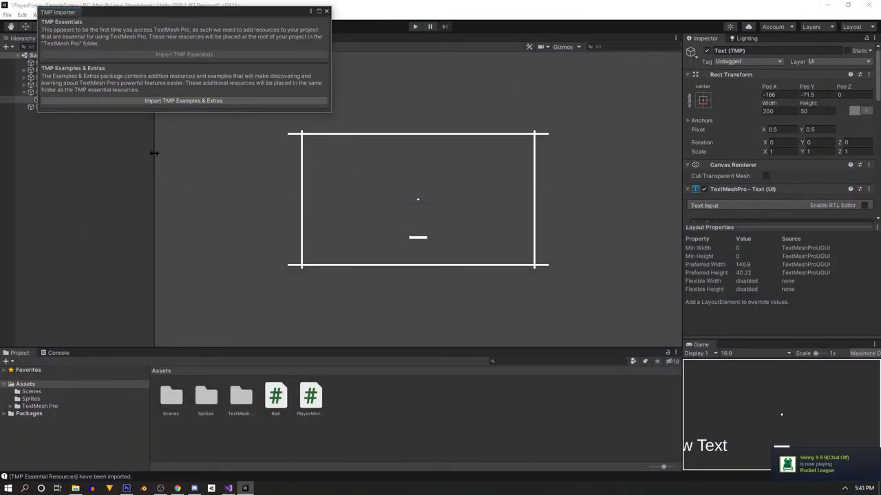
{"action": "left_click", "coordinate": [326, 11]}
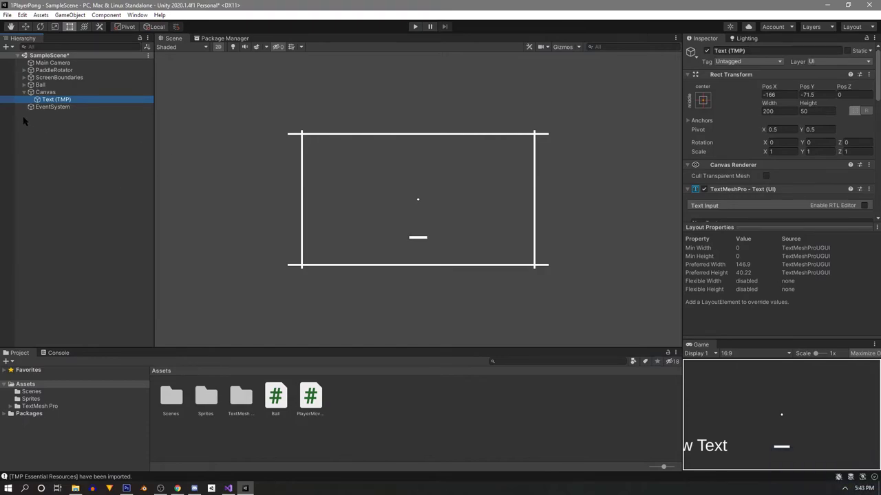
Step: Rename the new Text (TMP) object to ScoreText
{"action": "key", "text": "f"}
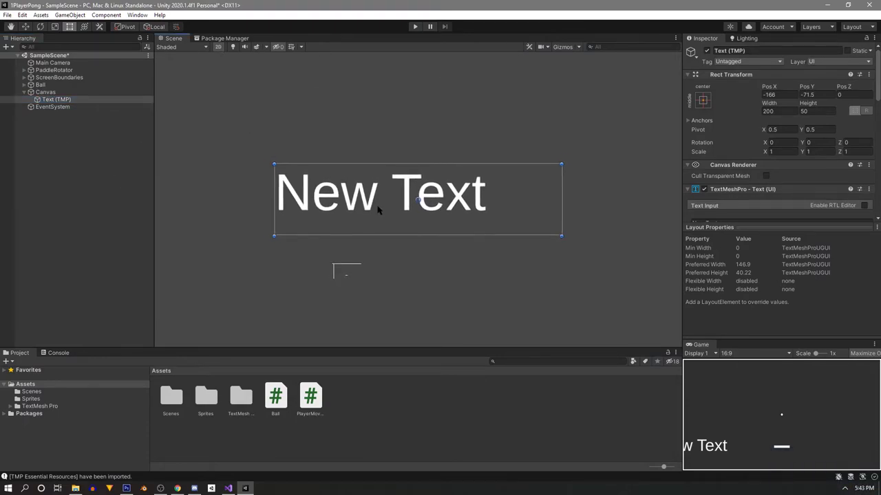
{"action": "left_click", "coordinate": [743, 52]}
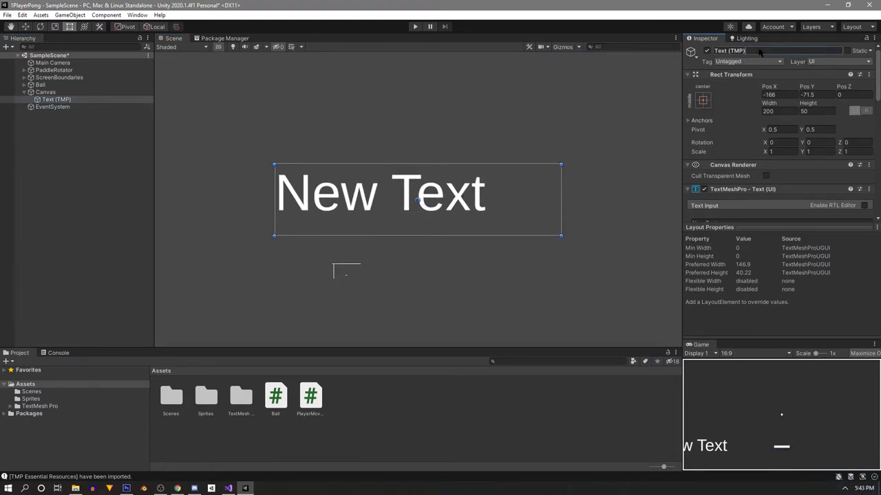
{"action": "type", "text": "ScoreText"}
Step: Set ScoreText's alignment to Center and Middle
{"action": "middle_click_drag", "start_coordinate": [435, 143], "coordinate": [499, 73]}
{"action": "middle_click_drag", "start_coordinate": [468, 132], "coordinate": [508, 112]}
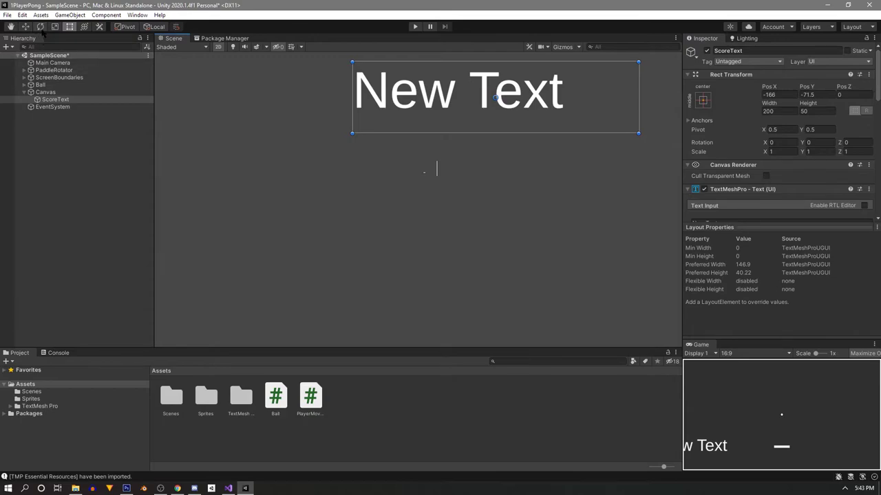
{"action": "scroll", "coordinate": [535, 206], "scroll_direction": "down", "scroll_amount": 5}
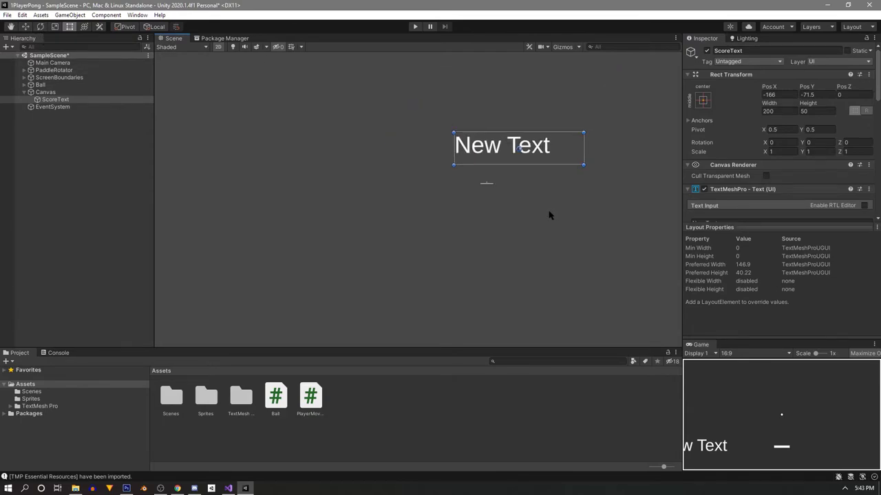
{"action": "middle_click_drag", "start_coordinate": [566, 211], "coordinate": [401, 231]}
{"action": "left_click", "coordinate": [561, 46]}
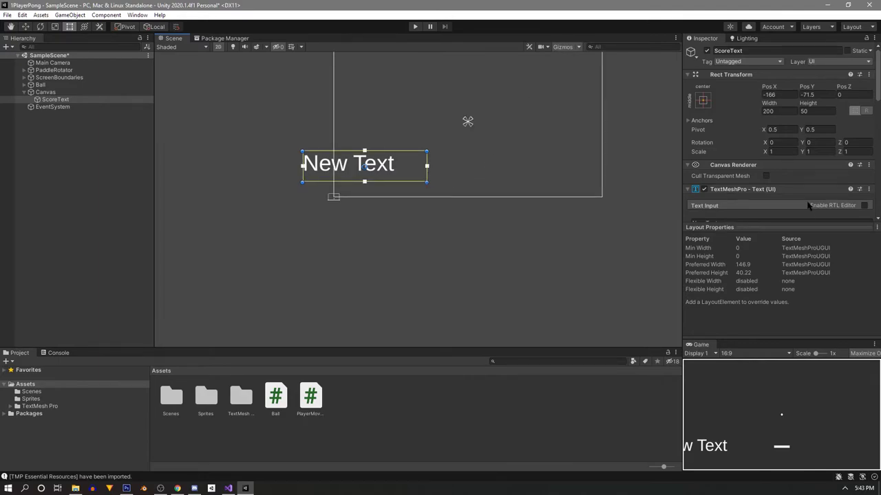
{"action": "scroll", "coordinate": [785, 125], "scroll_direction": "down", "scroll_amount": 5}
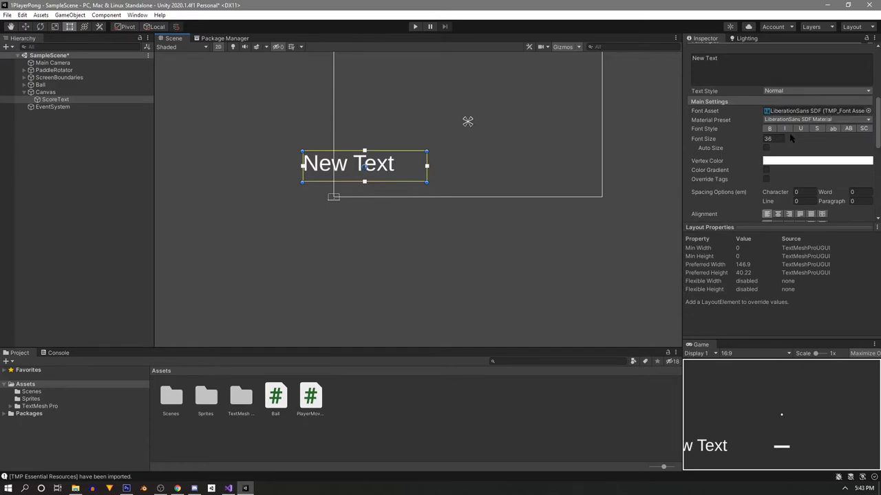
{"action": "scroll", "coordinate": [793, 141], "scroll_direction": "down", "scroll_amount": 5}
{"action": "scroll", "coordinate": [799, 160], "scroll_direction": "down", "scroll_amount": 2}
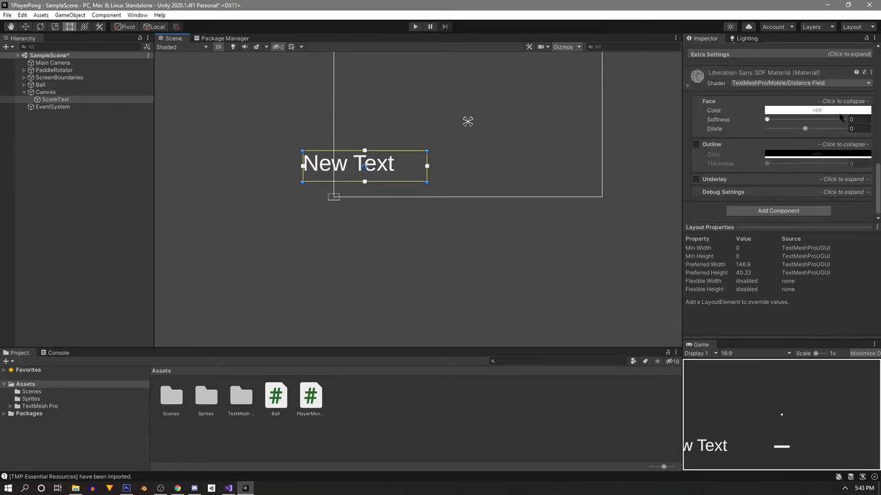
{"action": "scroll", "coordinate": [791, 140], "scroll_direction": "up", "scroll_amount": 2}
{"action": "scroll", "coordinate": [795, 110], "scroll_direction": "up", "scroll_amount": 3}
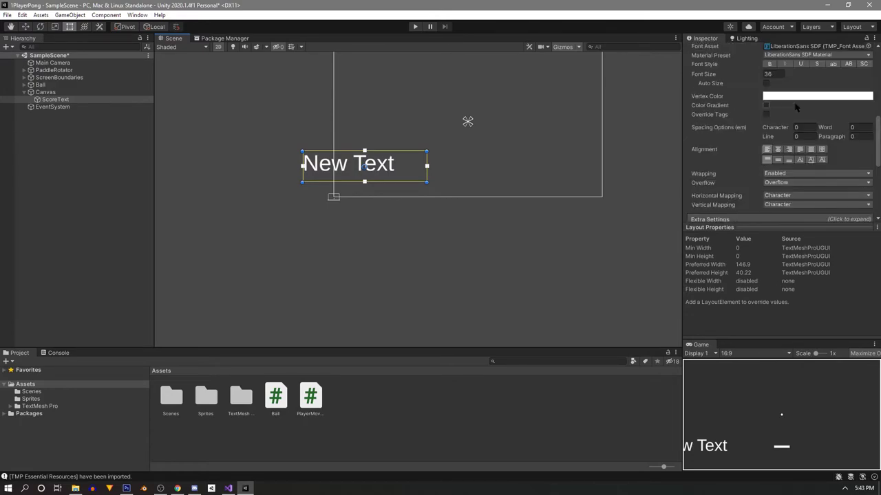
{"action": "left_click", "coordinate": [778, 150]}
{"action": "left_click", "coordinate": [778, 159]}
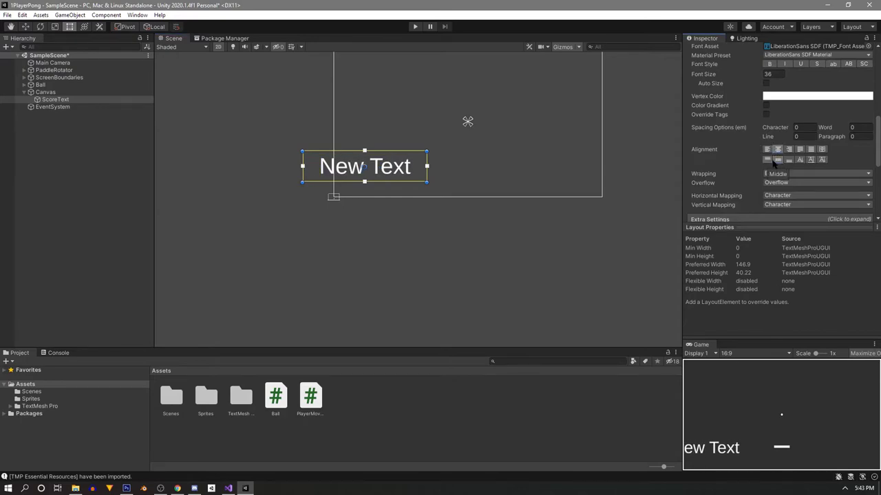
{"action": "scroll", "coordinate": [782, 120], "scroll_direction": "up", "scroll_amount": 5}
{"action": "scroll", "coordinate": [782, 117], "scroll_direction": "up", "scroll_amount": 3}
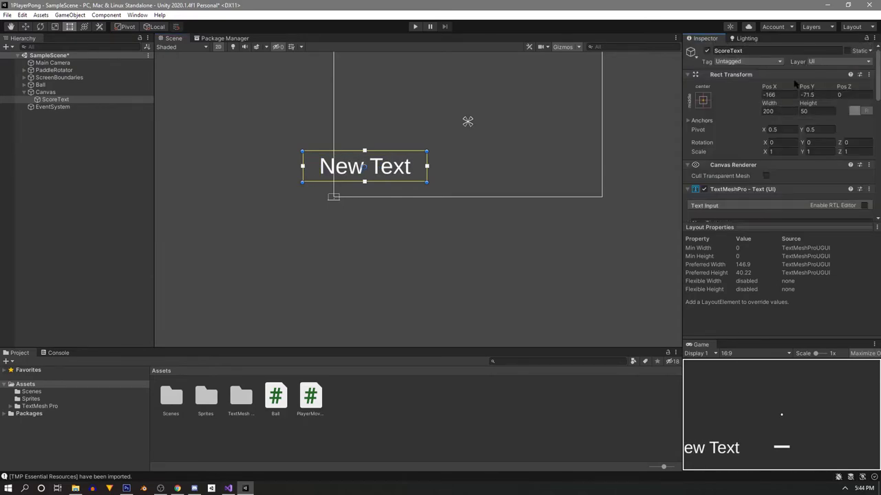
Step: Anchor and position ScoreText at the canvas middle-center, then shrink its box
{"action": "left_click", "coordinate": [703, 100]}
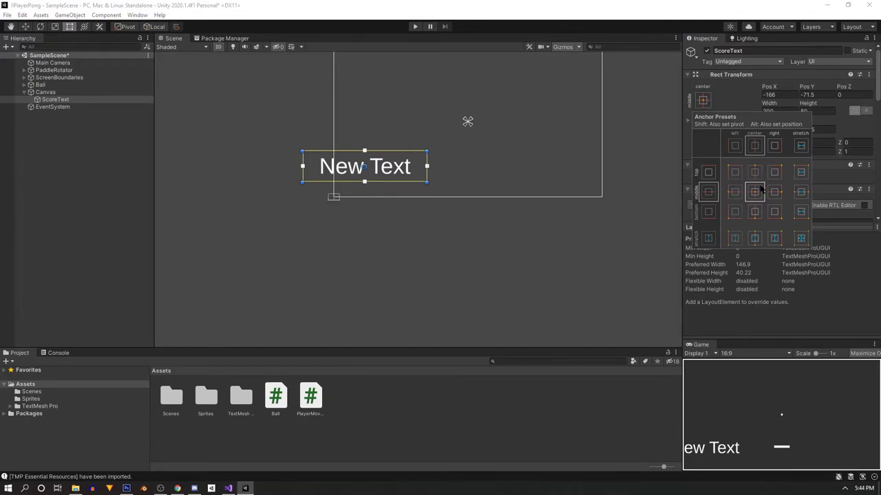
{"action": "key", "text": "alt"}
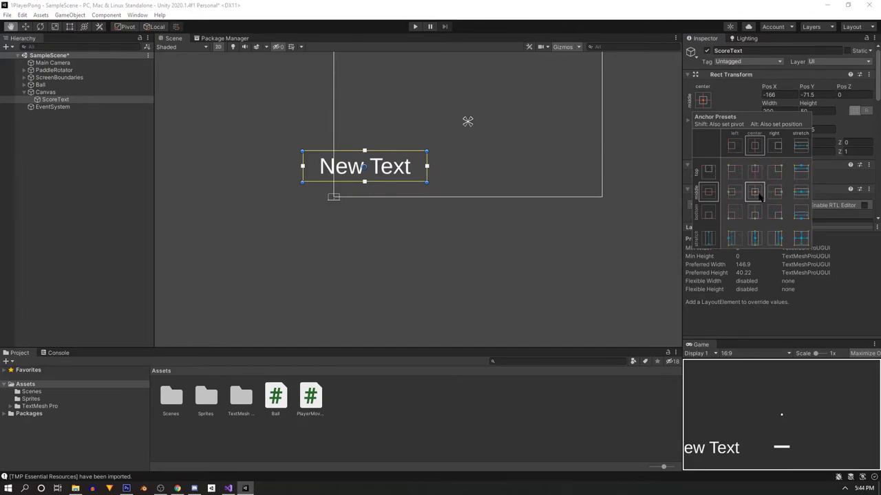
{"action": "left_click", "coordinate": [757, 194], "text": "alt"}
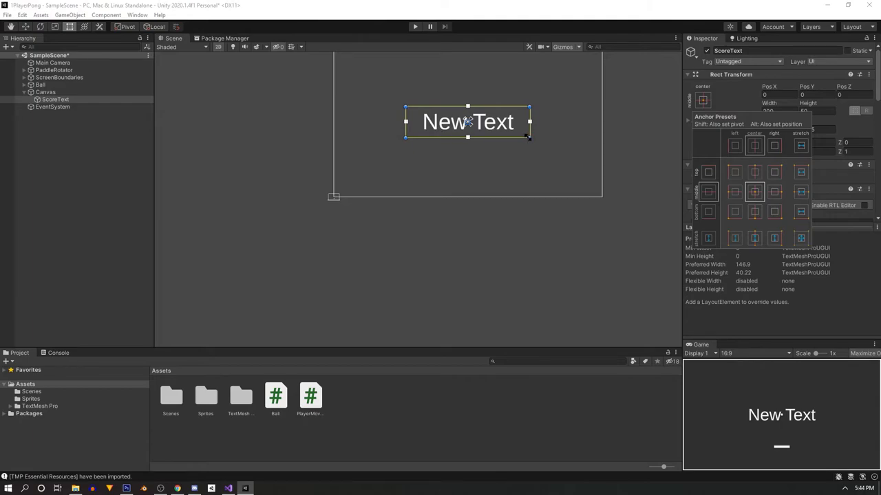
{"action": "left_click_drag", "start_coordinate": [527, 137], "coordinate": [482, 126], "text": "alt"}
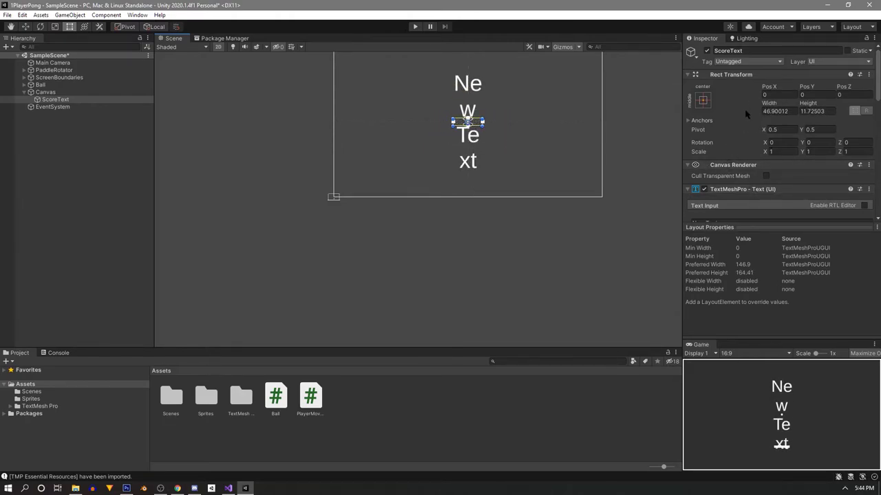
Step: Reduce ScoreText's font size to 10.21
{"action": "scroll", "coordinate": [746, 110], "scroll_direction": "down", "scroll_amount": 5}
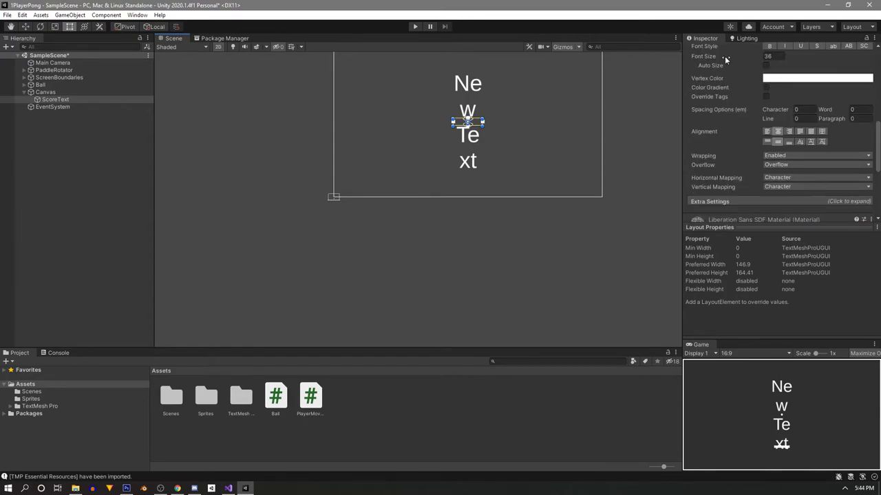
{"action": "left_click_drag", "start_coordinate": [725, 60], "coordinate": [330, 71]}
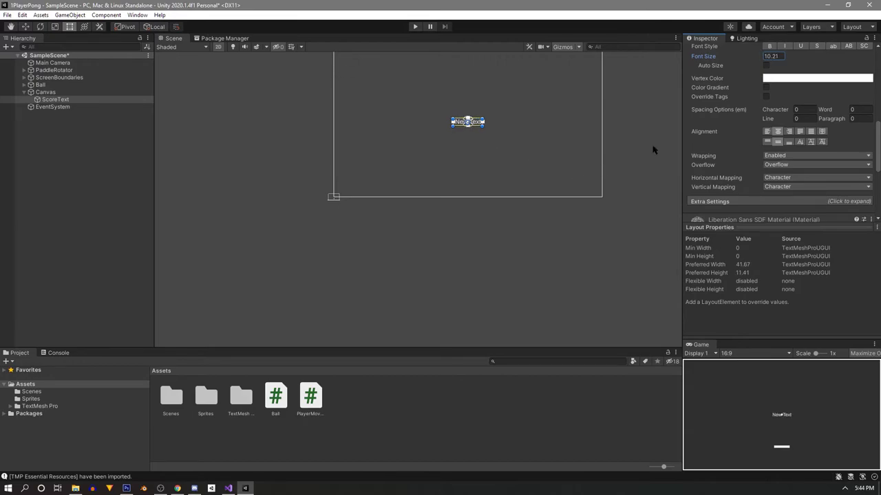
{"action": "scroll", "coordinate": [776, 132], "scroll_direction": "up", "scroll_amount": 5}
{"action": "scroll", "coordinate": [757, 102], "scroll_direction": "down", "scroll_amount": 5}
Step: Lower ScoreText's vertex colour alpha to 16
{"action": "left_click", "coordinate": [809, 79]}
{"action": "left_click_drag", "start_coordinate": [819, 257], "coordinate": [787, 261]}
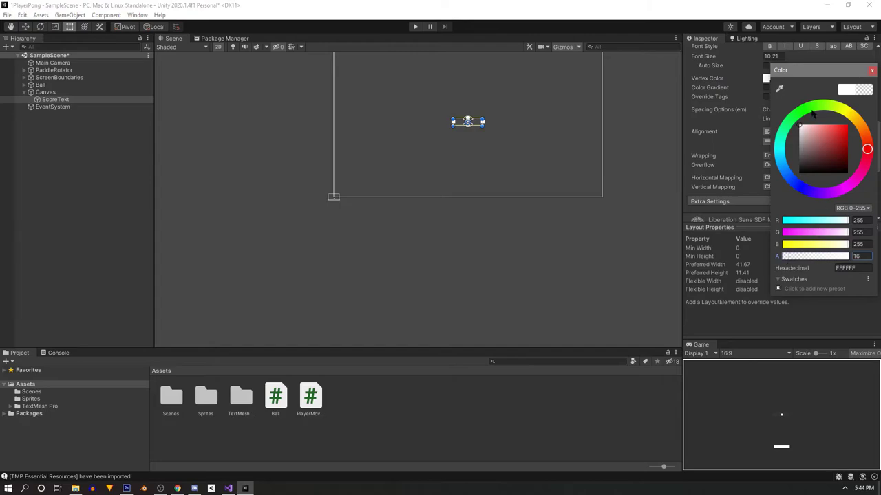
{"action": "left_click", "coordinate": [871, 71]}
{"action": "scroll", "coordinate": [752, 119], "scroll_direction": "up", "scroll_amount": 5}
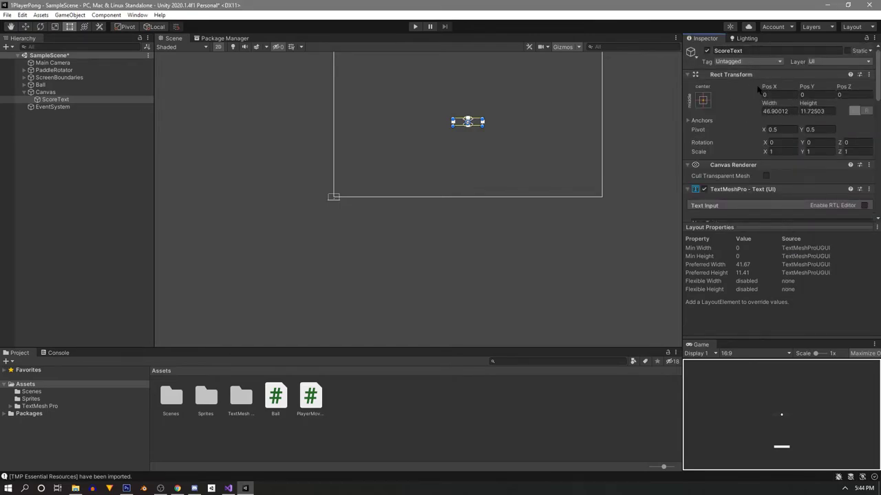
{"action": "scroll", "coordinate": [768, 121], "scroll_direction": "down", "scroll_amount": 5}
Step: Replace the placeholder text with '00' and enlarge the ScoreText box
{"action": "scroll", "coordinate": [764, 131], "scroll_direction": "up", "scroll_amount": 2}
{"action": "left_click", "coordinate": [743, 146]}
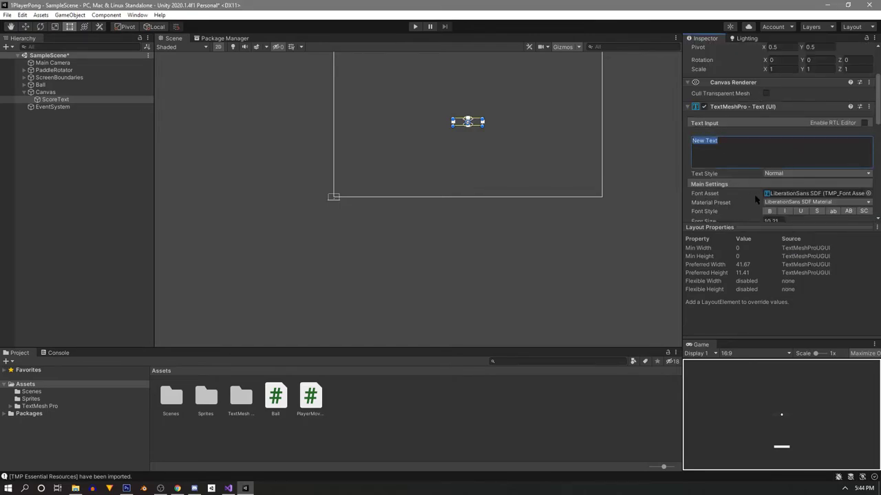
{"action": "type", "text": "00"}
{"action": "middle_click_drag", "start_coordinate": [484, 125], "coordinate": [498, 127]}
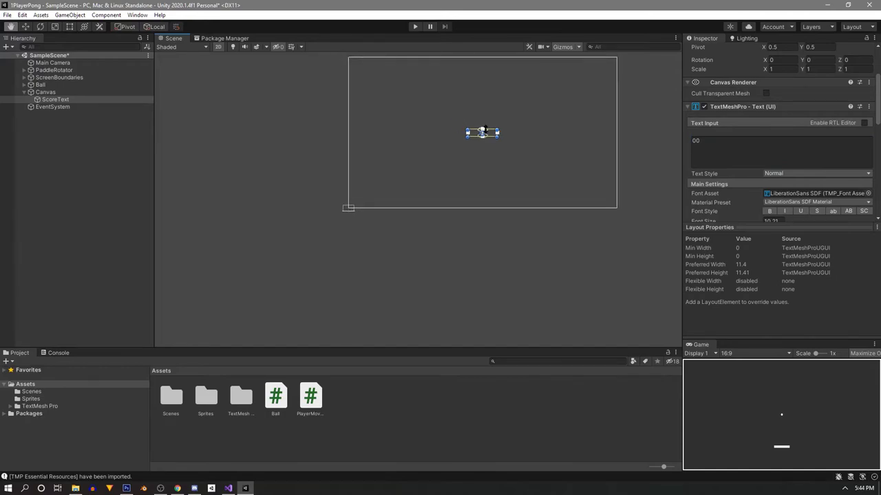
{"action": "key", "text": "f"}
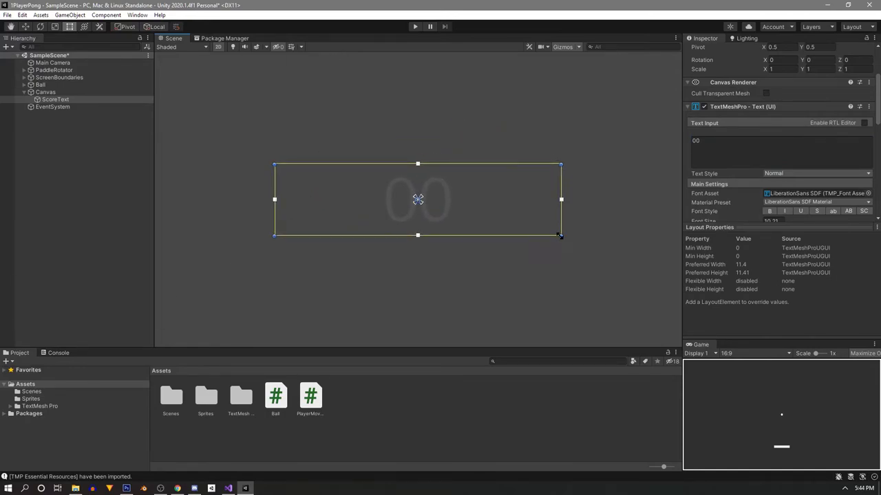
{"action": "left_click_drag", "start_coordinate": [558, 234], "coordinate": [627, 325], "text": "alt"}
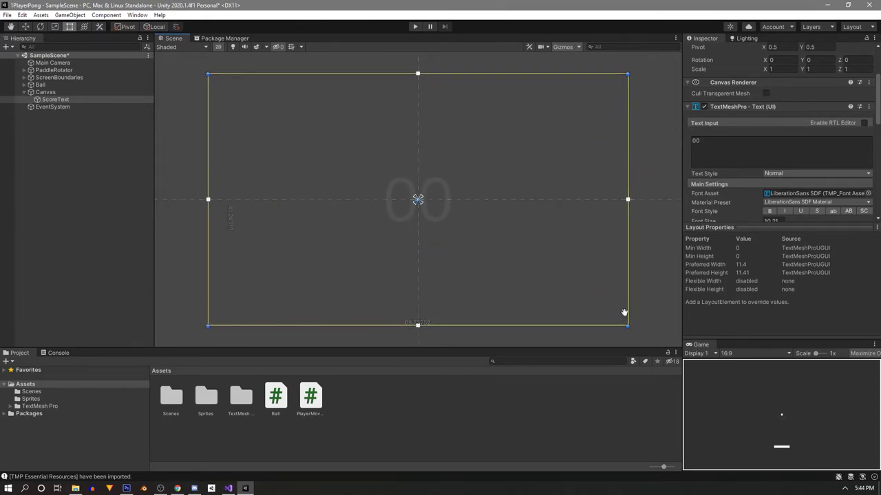
Step: Make the score text bold and raise its font size to 32
{"action": "scroll", "coordinate": [790, 162], "scroll_direction": "down", "scroll_amount": 3}
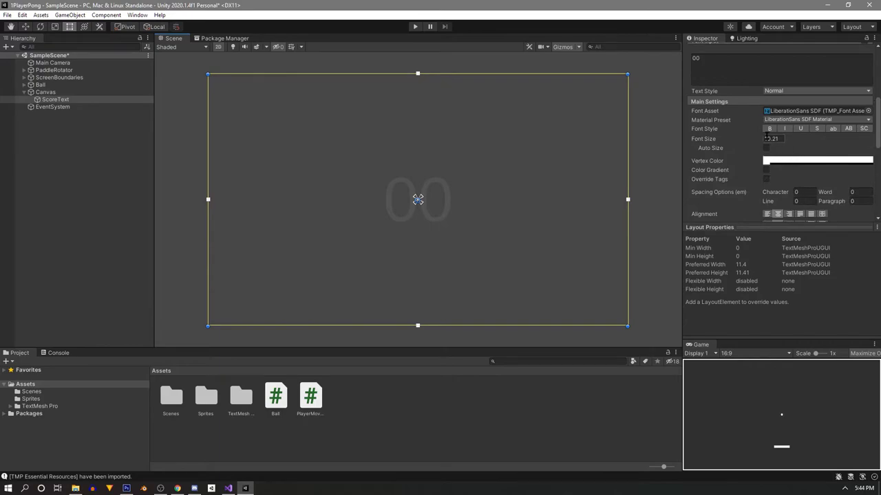
{"action": "left_click", "coordinate": [769, 129]}
{"action": "left_click_drag", "start_coordinate": [741, 141], "coordinate": [781, 146]}
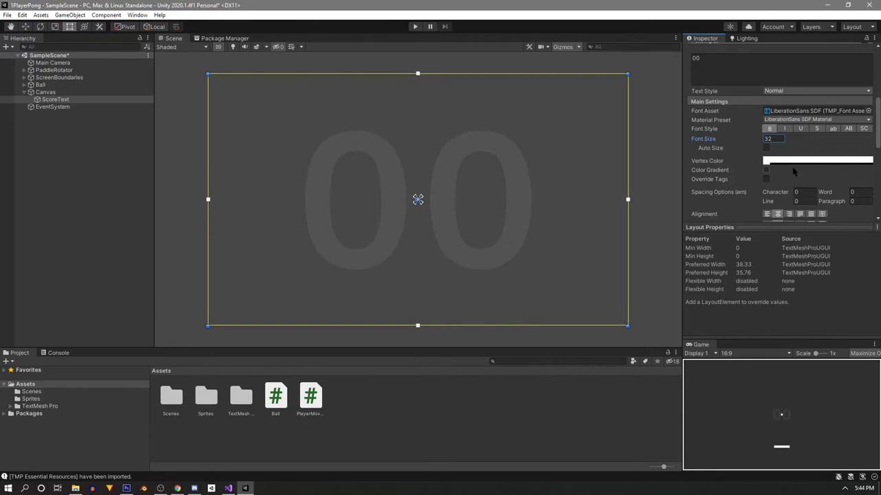
Step: Fade the score text's vertex colour to alpha 12 and deselect it
{"action": "scroll", "coordinate": [835, 187], "scroll_direction": "down", "scroll_amount": 3}
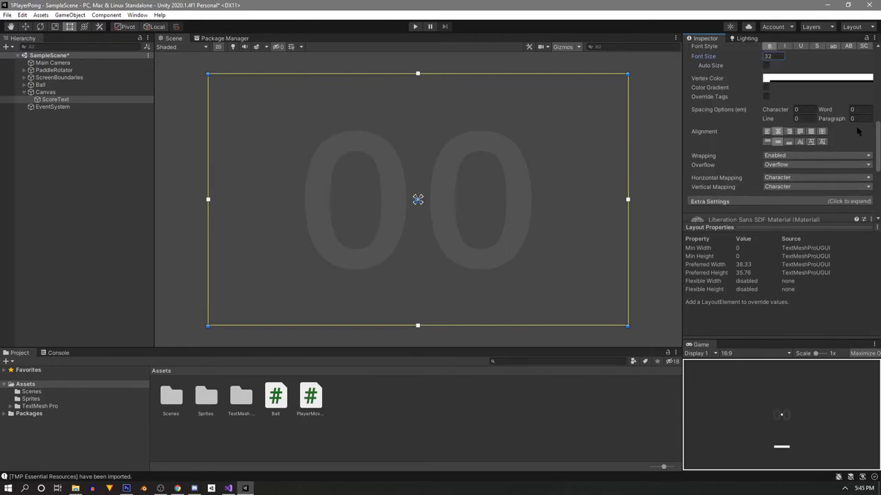
{"action": "left_click", "coordinate": [786, 79]}
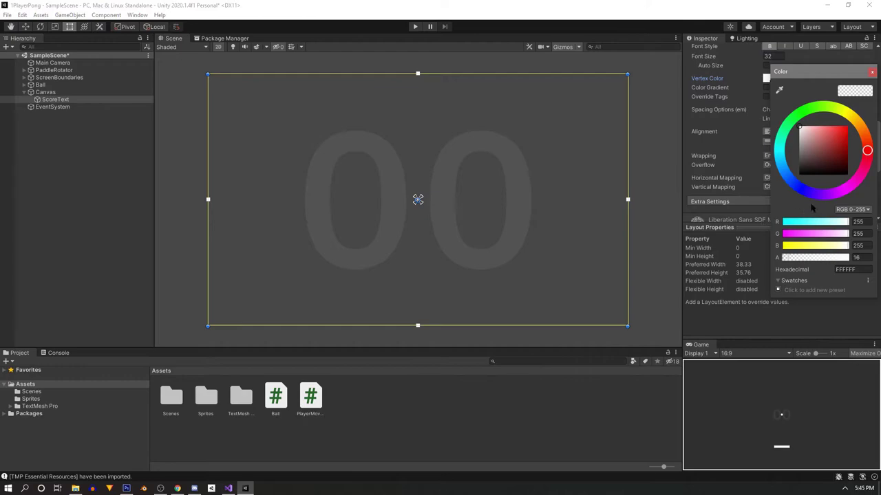
{"action": "left_click_drag", "start_coordinate": [790, 257], "coordinate": [789, 259]}
{"action": "left_click", "coordinate": [104, 179]}
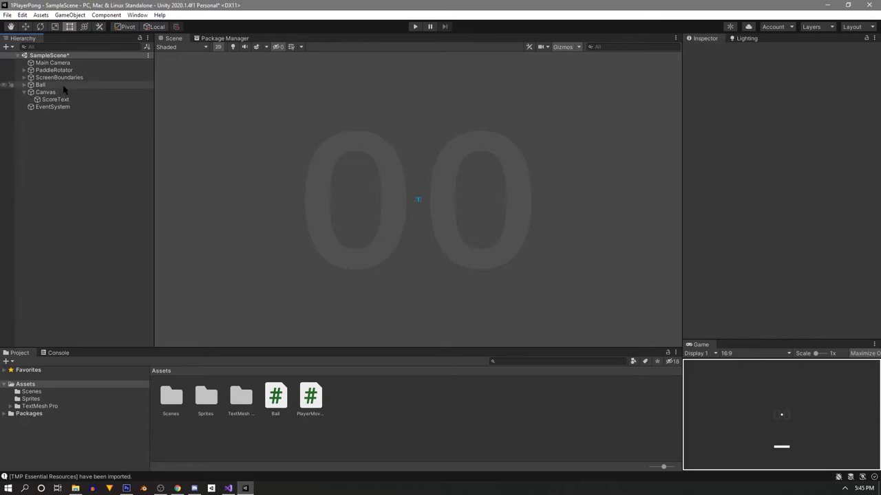
Step: Create an empty object named GameManager and frame it in the scene
{"action": "right_click", "coordinate": [79, 194]}
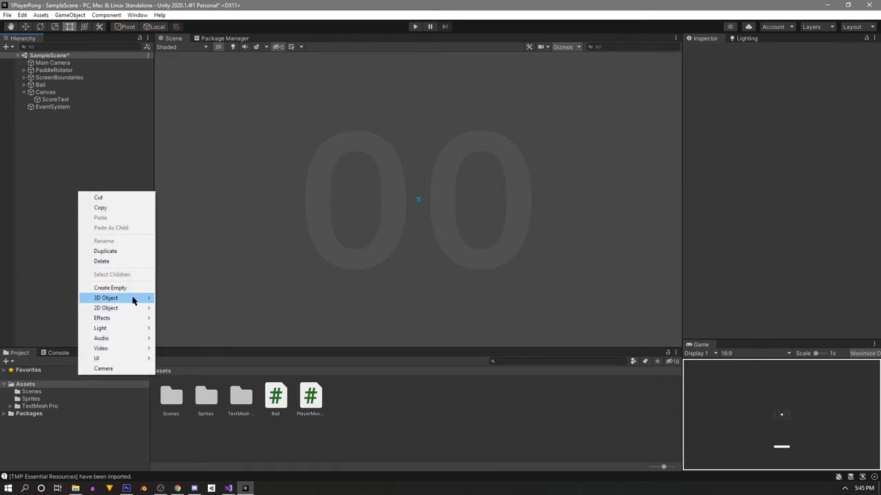
{"action": "left_click", "coordinate": [128, 290]}
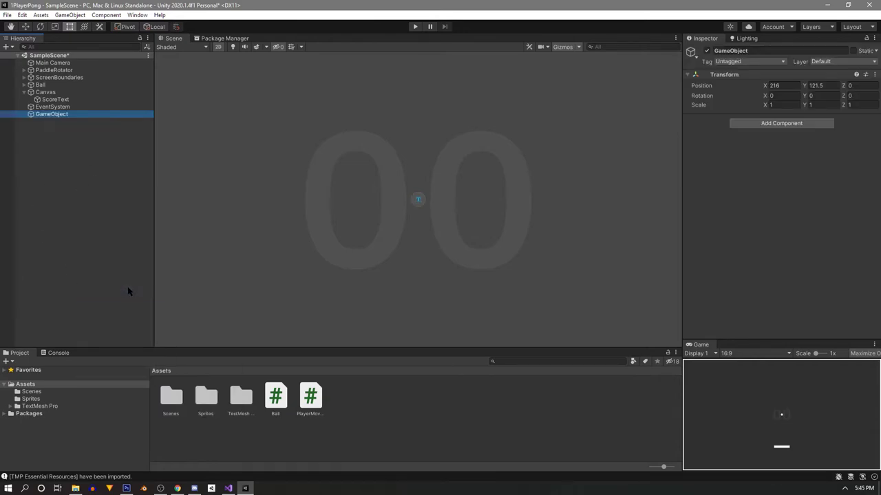
{"action": "left_click", "coordinate": [776, 50]}
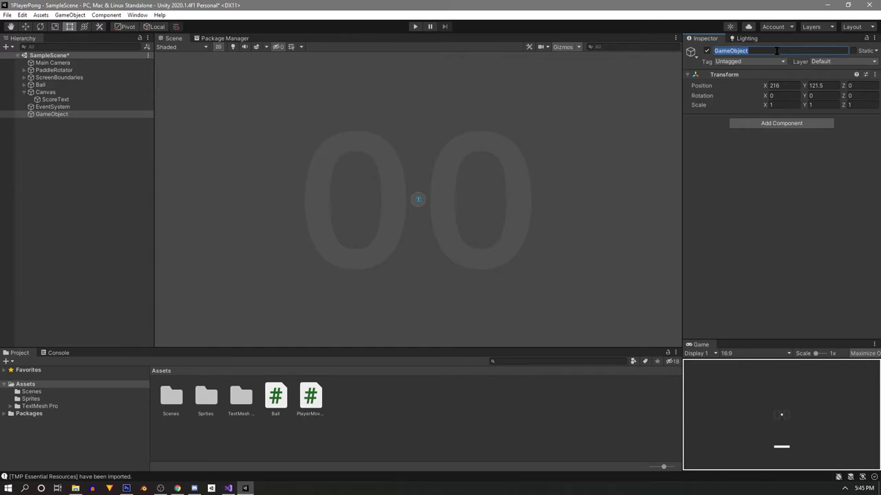
{"action": "type", "text": "GameManager"}
{"action": "key", "text": "Return"}
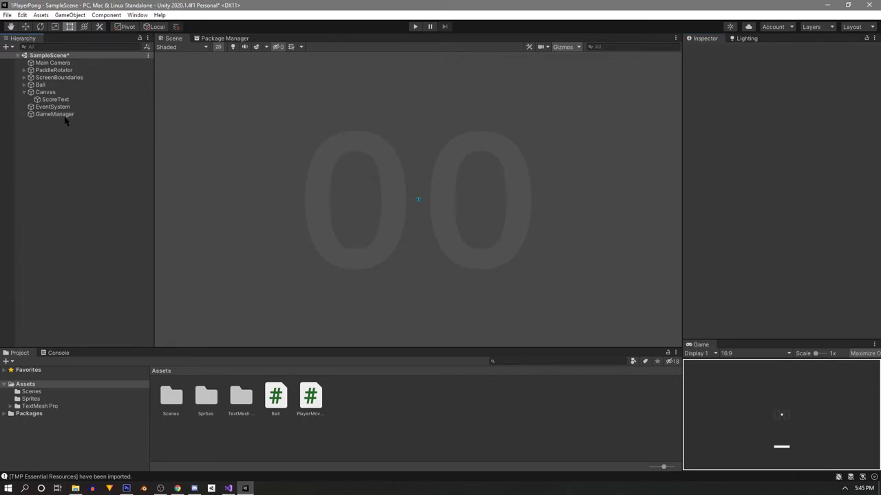
{"action": "double_click", "coordinate": [67, 114]}
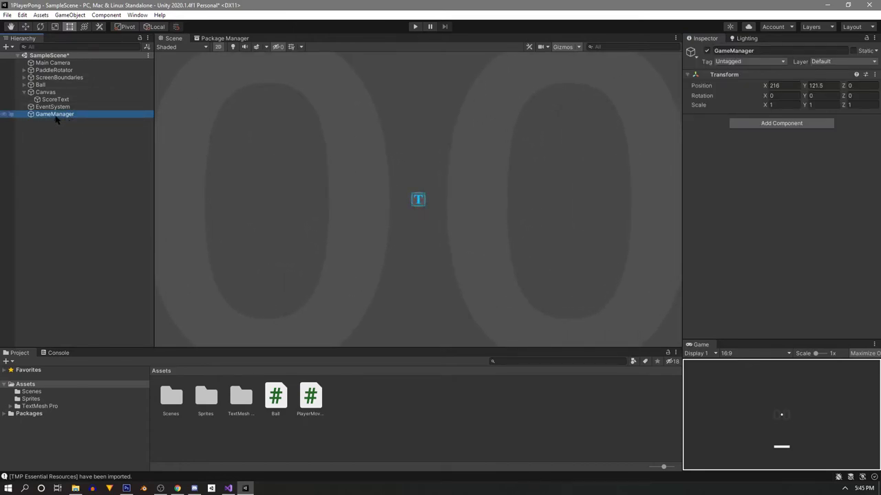
Step: Add a new script called GameManager to the GameManager object
{"action": "left_click", "coordinate": [759, 123]}
{"action": "type", "text": "G"}
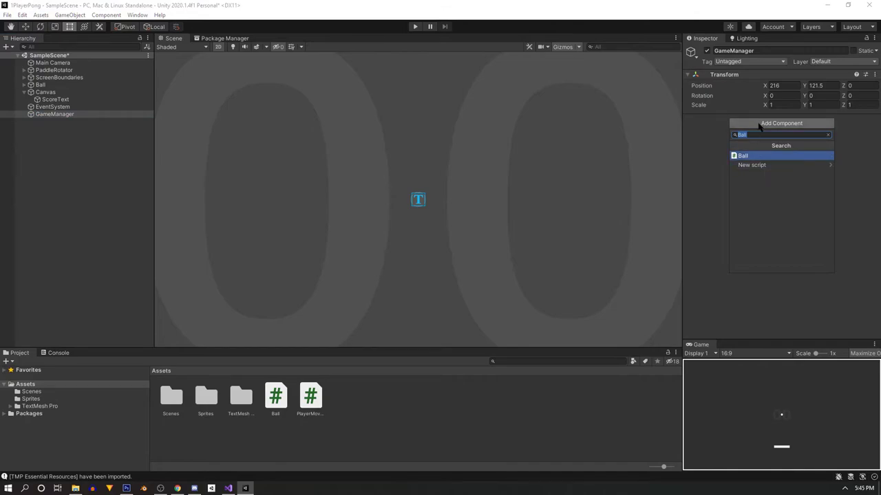
{"action": "type", "text": "ameManager"}
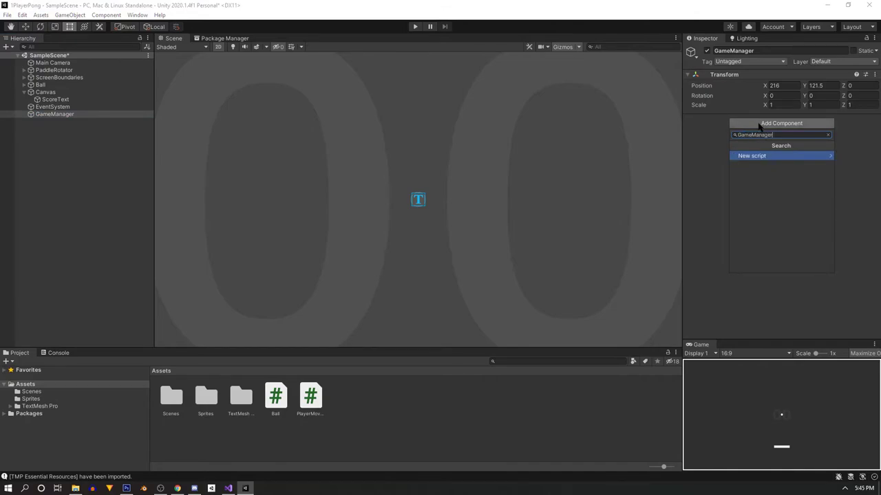
{"action": "key", "text": "Return"}
{"action": "key", "text": "Return"}
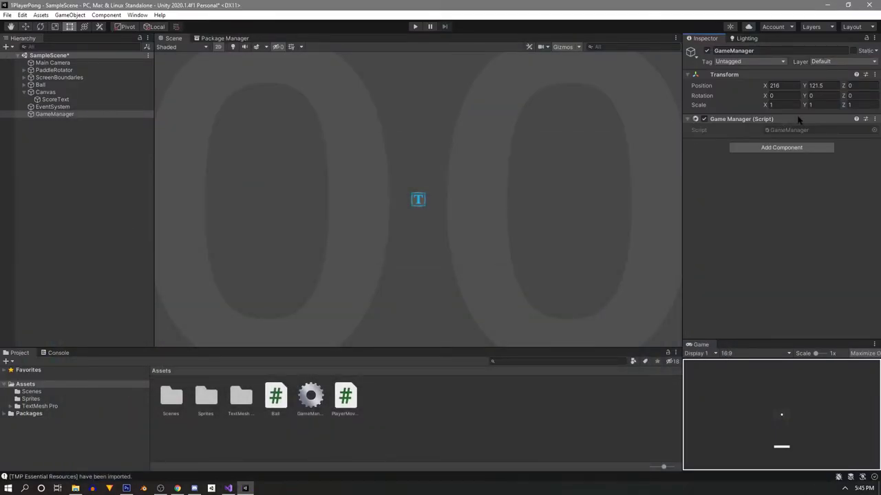
Step: Open GameManager.cs and declare 'public int score;' inside the class
{"action": "double_click", "coordinate": [786, 130]}
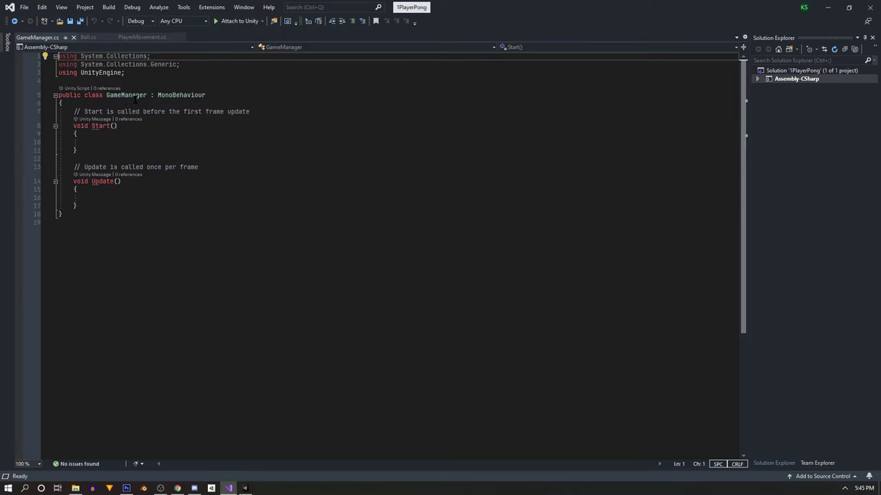
{"action": "left_click", "coordinate": [134, 102]}
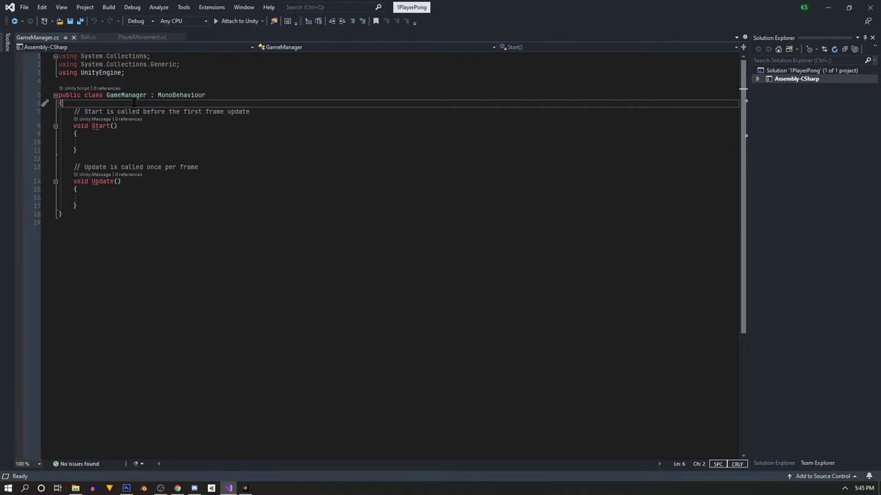
{"action": "key", "text": "Return"}
{"action": "key", "text": "Return"}
{"action": "key", "text": "Return"}
{"action": "key", "text": "Return"}
{"action": "key", "text": "Up"}
{"action": "key", "text": "Up"}
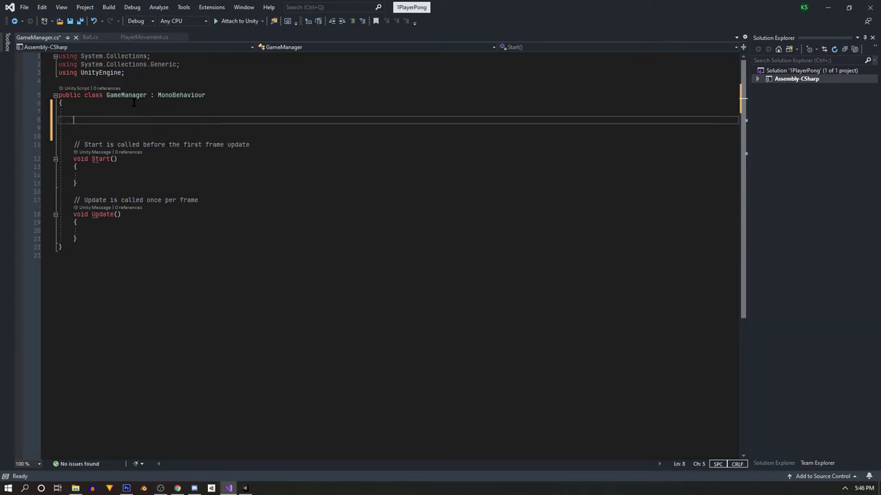
{"action": "key", "text": "Return"}
{"action": "key", "text": "Up"}
{"action": "key", "text": "Down"}
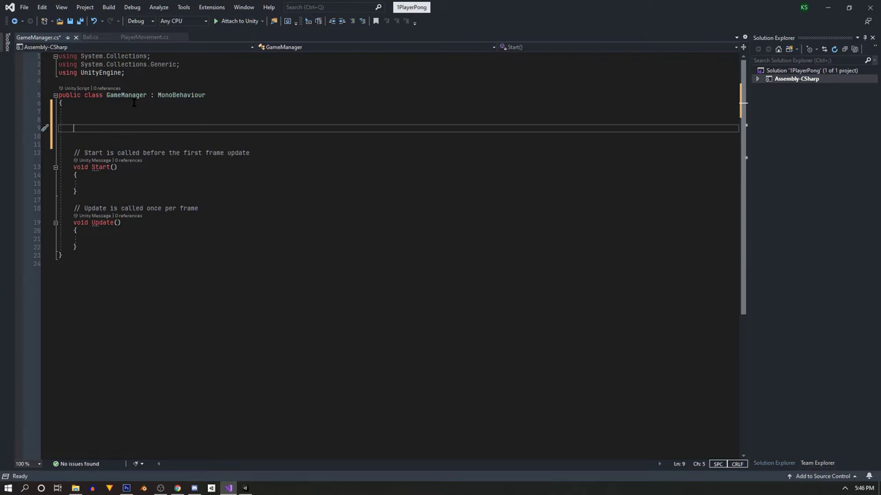
{"action": "type", "text": "public int "}
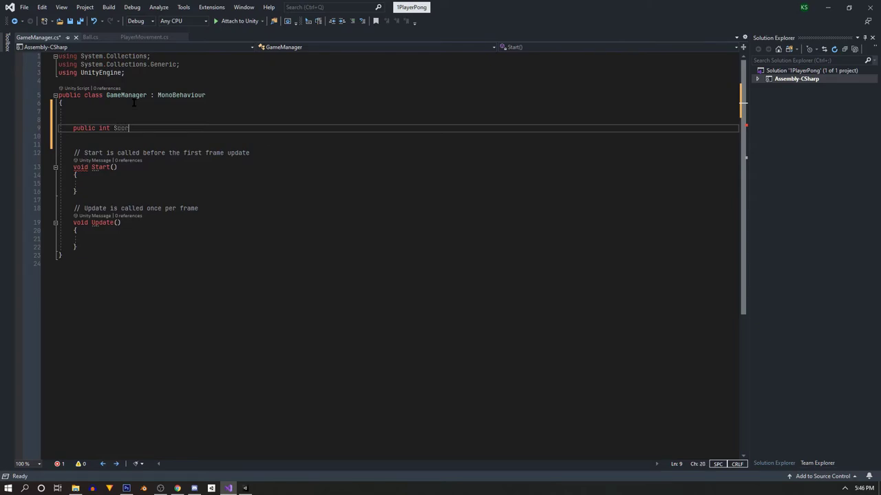
{"action": "type", "text": "score;"}
{"action": "key", "text": "Return"}
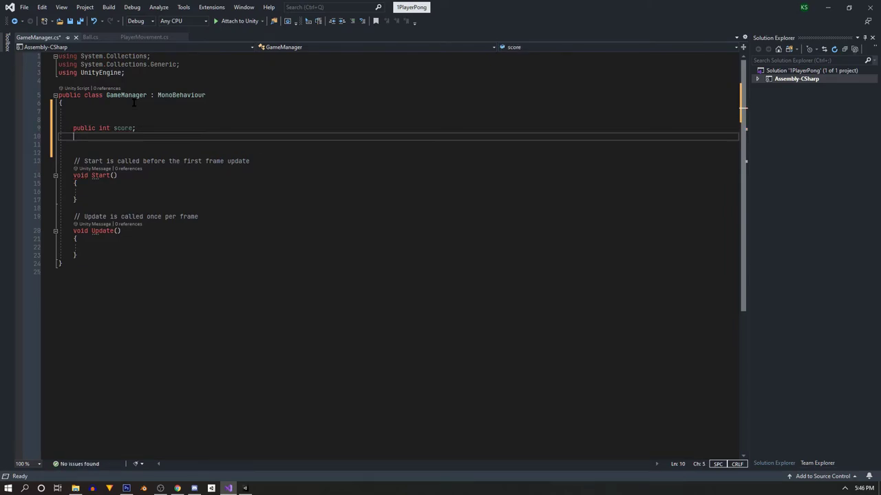
Step: Add a 'using TMPro' line to the imports
{"action": "left_click", "coordinate": [137, 72]}
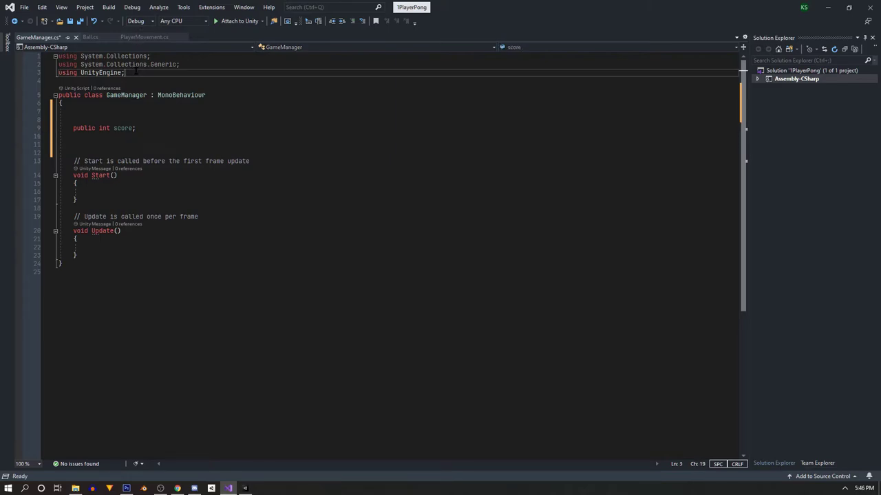
{"action": "key", "text": "Return"}
{"action": "type", "text": "using TMPro;"}
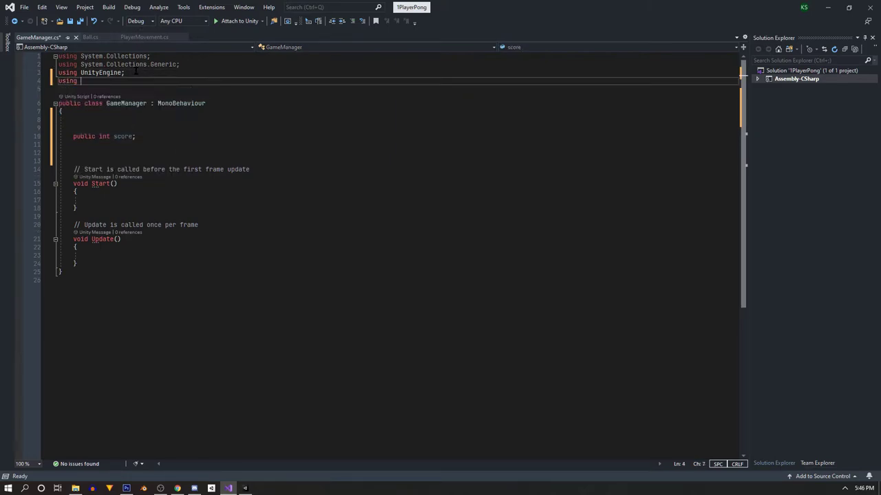
Step: Declare 'public TextMeshProUGUI scoreText;' in the class
{"action": "left_click", "coordinate": [130, 128]}
{"action": "type", "text": "public"}
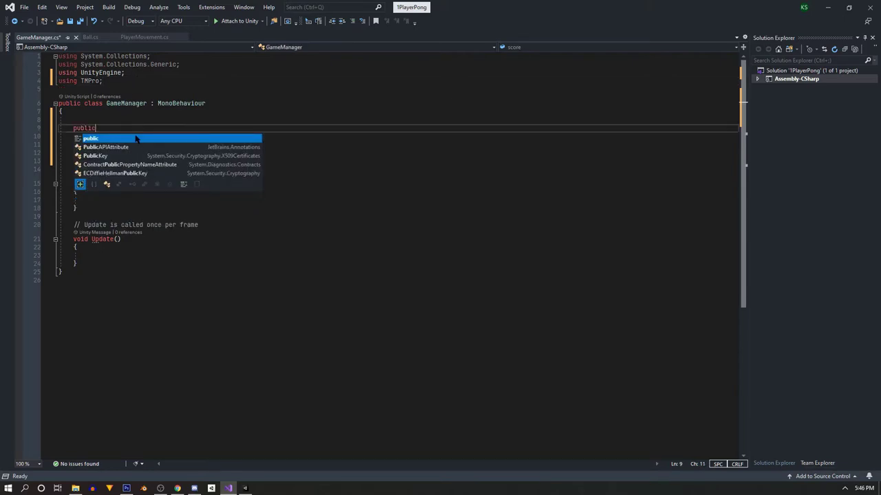
{"action": "type", "text": " tmp"}
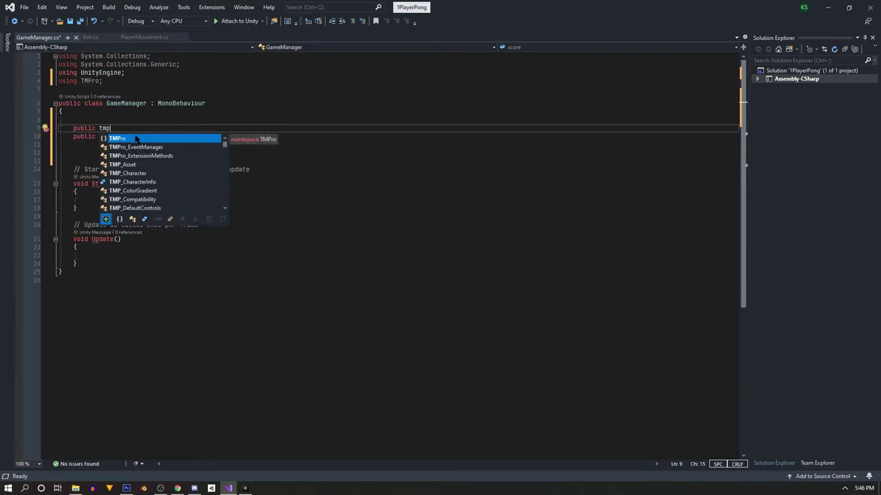
{"action": "key", "text": "BackSpace"}
{"action": "key", "text": "BackSpace"}
{"action": "key", "text": "BackSpace"}
{"action": "type", "text": "T"}
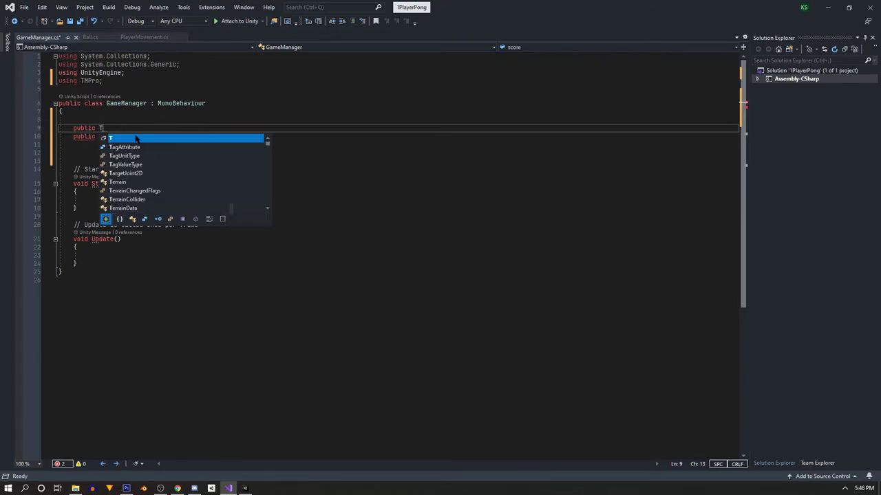
{"action": "type", "text": "ext"}
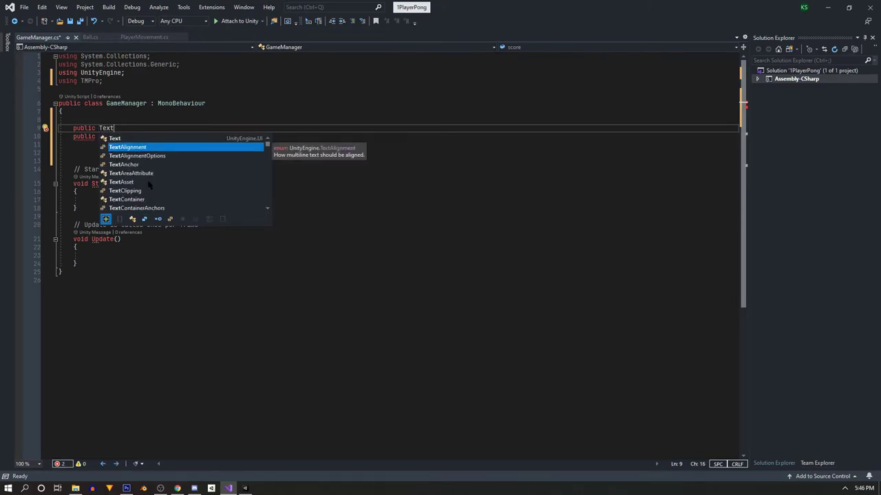
{"action": "type", "text": "Mesh"}
{"action": "key", "text": "Down"}
{"action": "key", "text": "Down"}
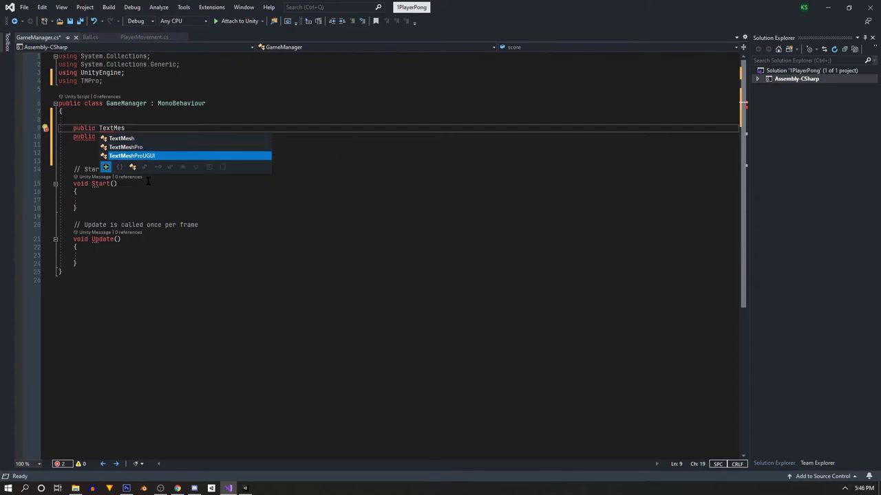
{"action": "key", "text": "Tab"}
{"action": "type", "text": "score"}
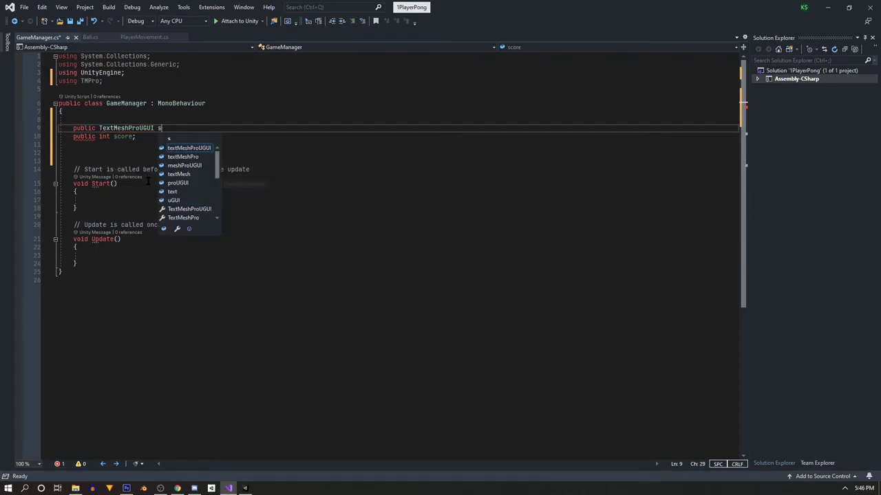
{"action": "type", "text": "Text;"}
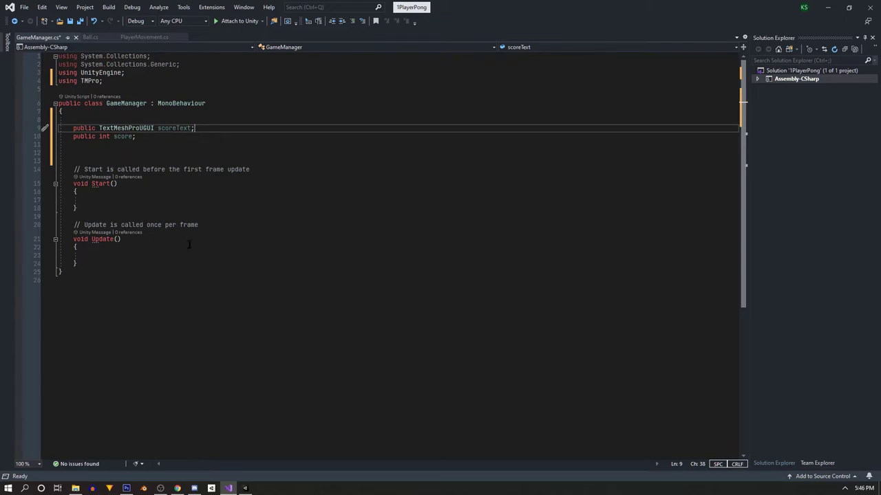
Step: In Update, set scoreText.text to score.ToString()
{"action": "left_click", "coordinate": [108, 256]}
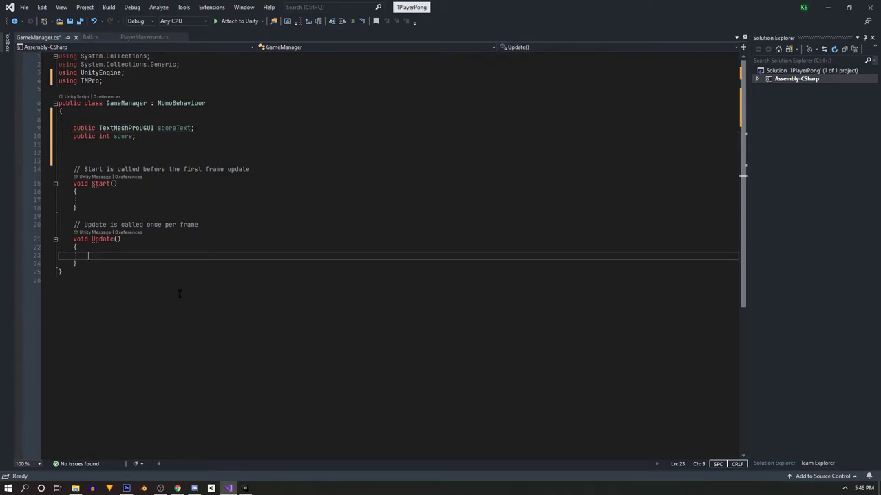
{"action": "key", "text": "Return"}
{"action": "key", "text": "Return"}
{"action": "key", "text": "Return"}
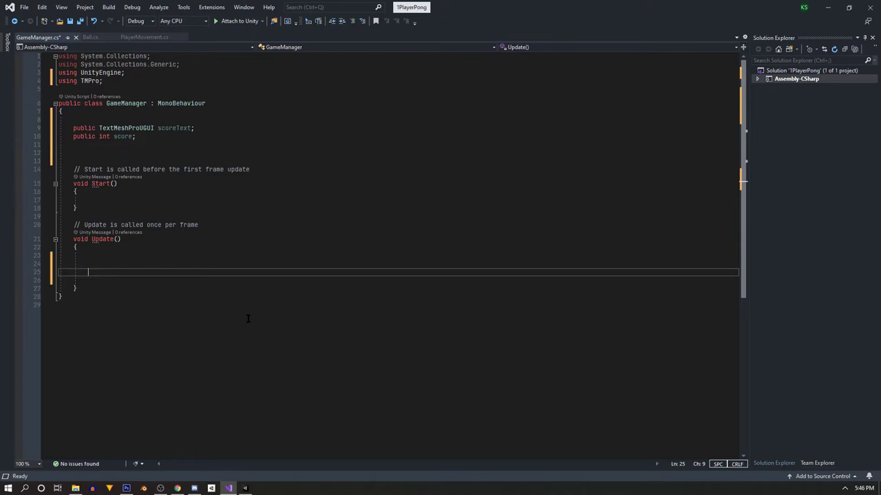
{"action": "key", "text": "Up"}
{"action": "key", "text": "Up"}
{"action": "key", "text": "Return"}
{"action": "type", "text": "score"}
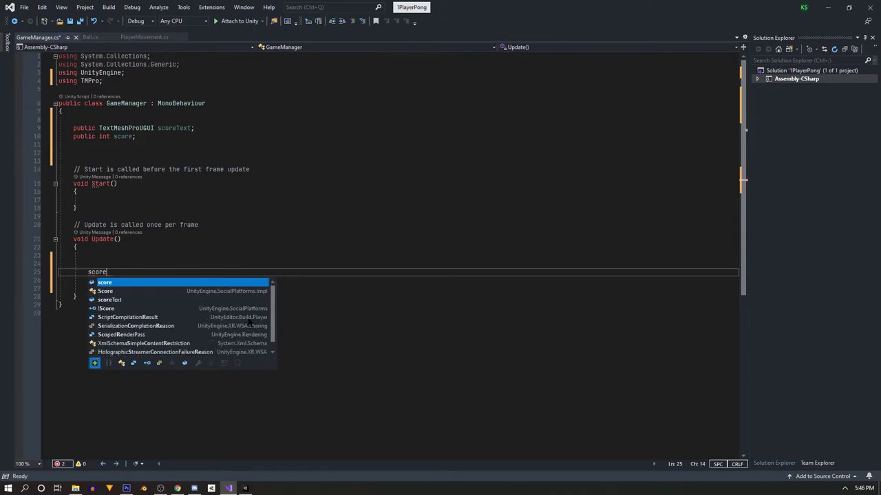
{"action": "key", "text": "Down"}
{"action": "key", "text": "Down"}
{"action": "key", "text": "Tab"}
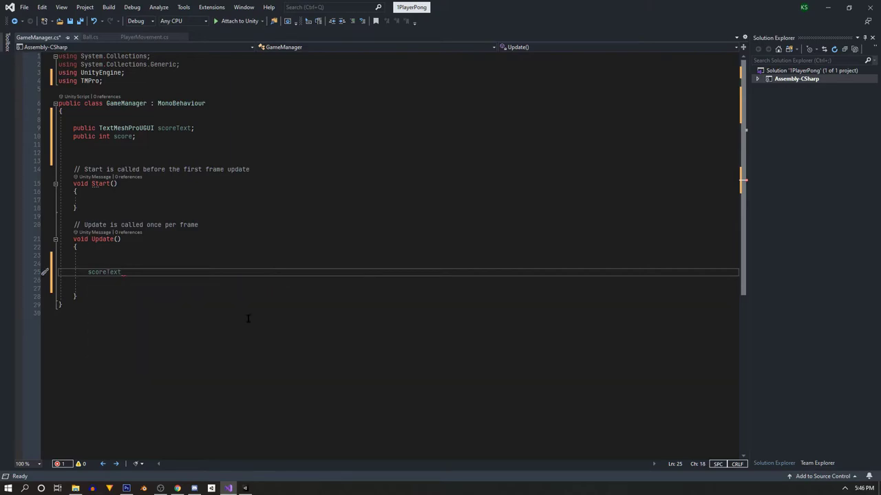
{"action": "type", "text": ".text = score;"}
{"action": "key", "text": "Left"}
{"action": "type", "text": ".ToString"}
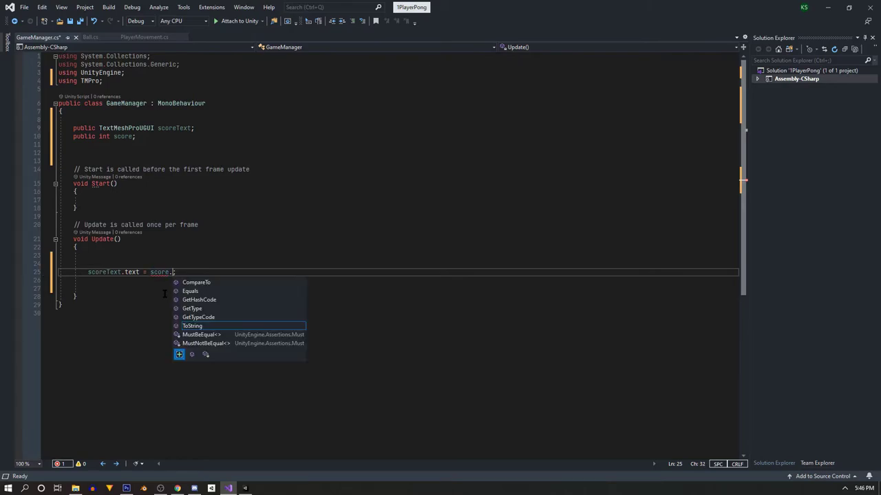
{"action": "left_click", "coordinate": [264, 365]}
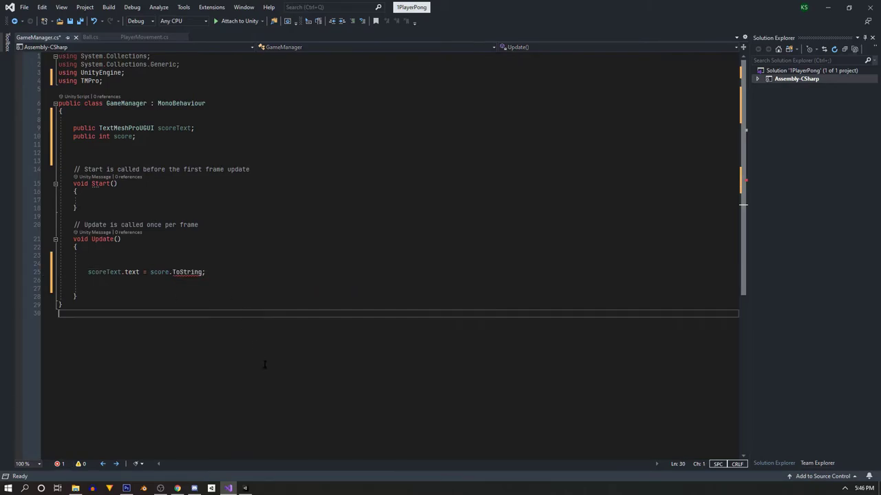
{"action": "left_click", "coordinate": [203, 272]}
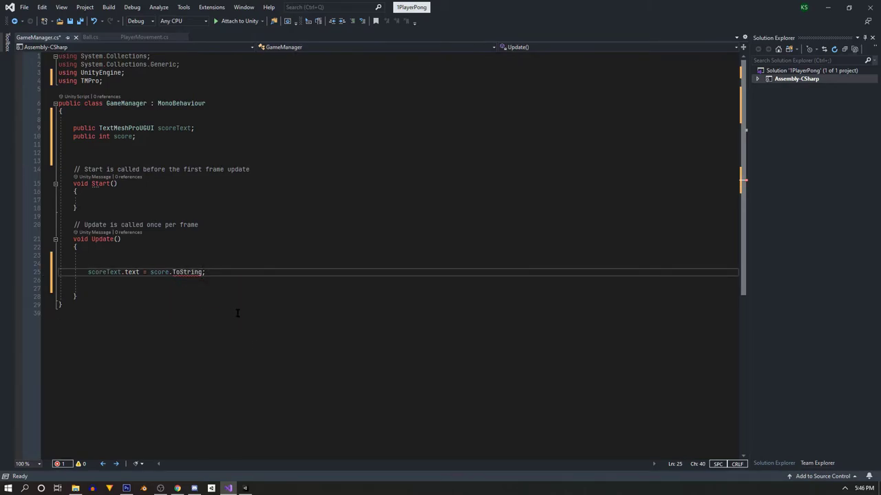
{"action": "type", "text": "()"}
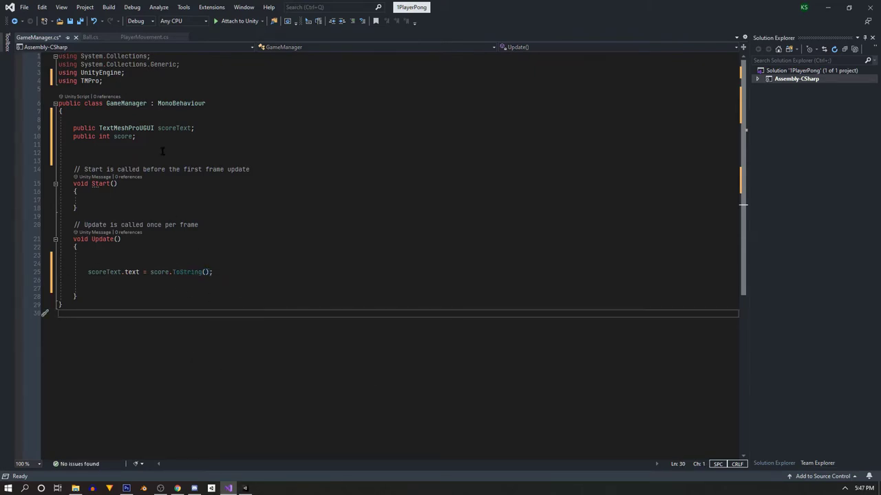
Step: Initialise score to 0 and save GameManager.cs
{"action": "left_click", "coordinate": [131, 137]}
{"action": "type", "text": "= 0"}
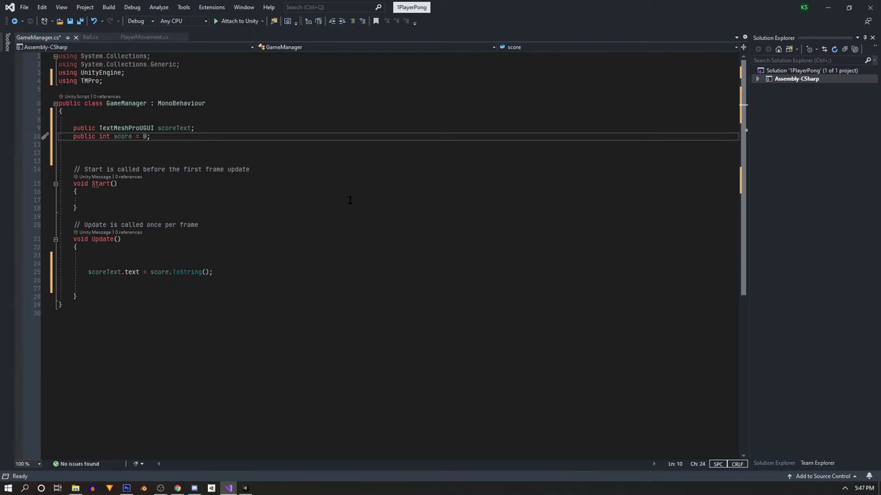
{"action": "key", "text": "ctrl+s"}
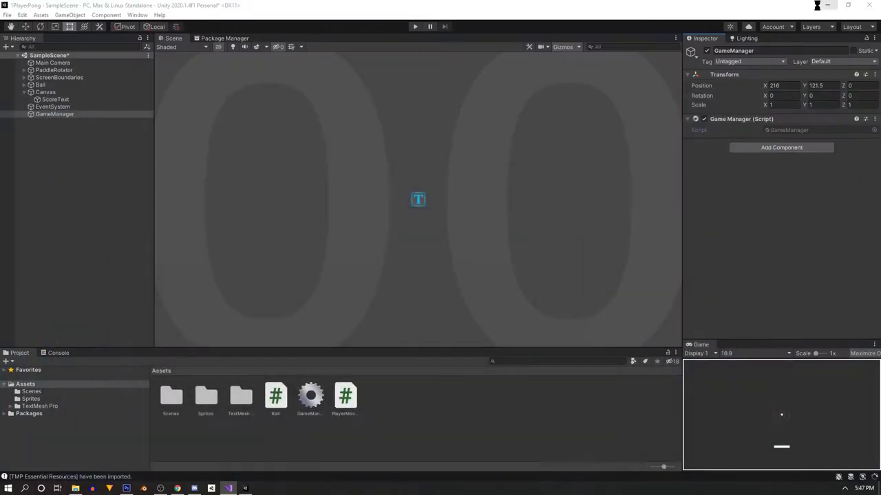
Step: Return to Unity and run a quick play test, then stop
{"action": "left_click", "coordinate": [827, 7]}
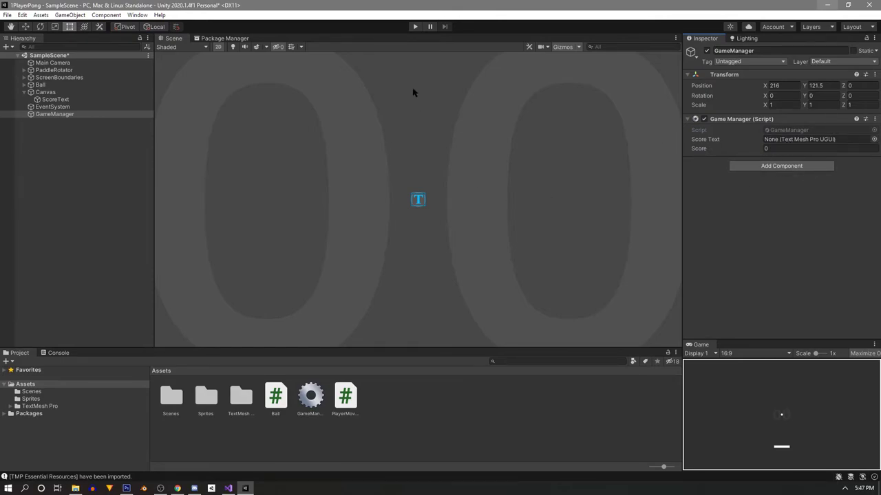
{"action": "left_click", "coordinate": [415, 27]}
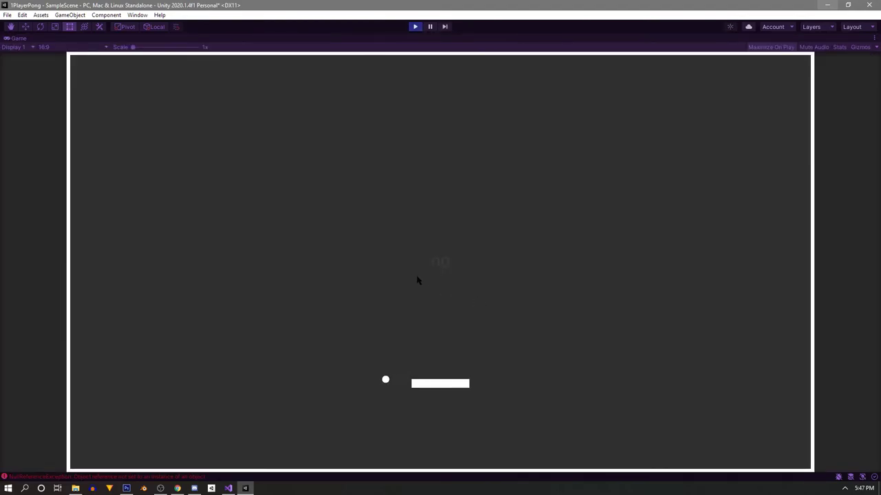
{"action": "left_click", "coordinate": [430, 26]}
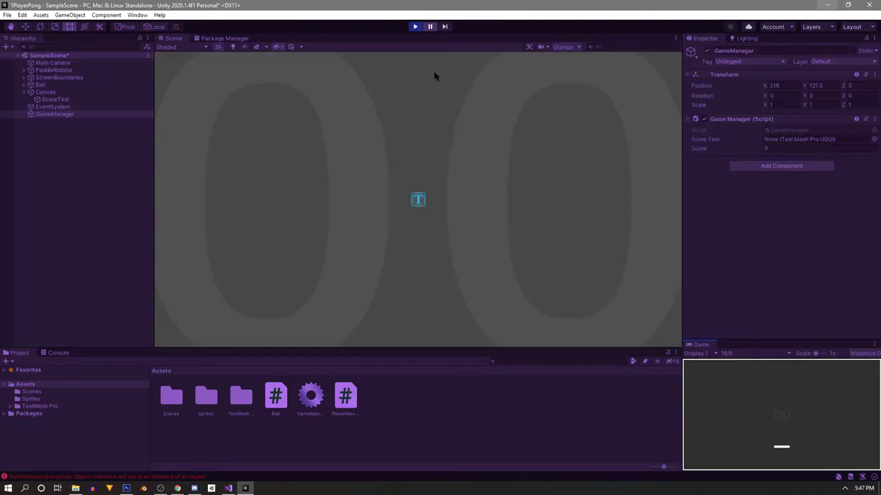
{"action": "left_click", "coordinate": [415, 26]}
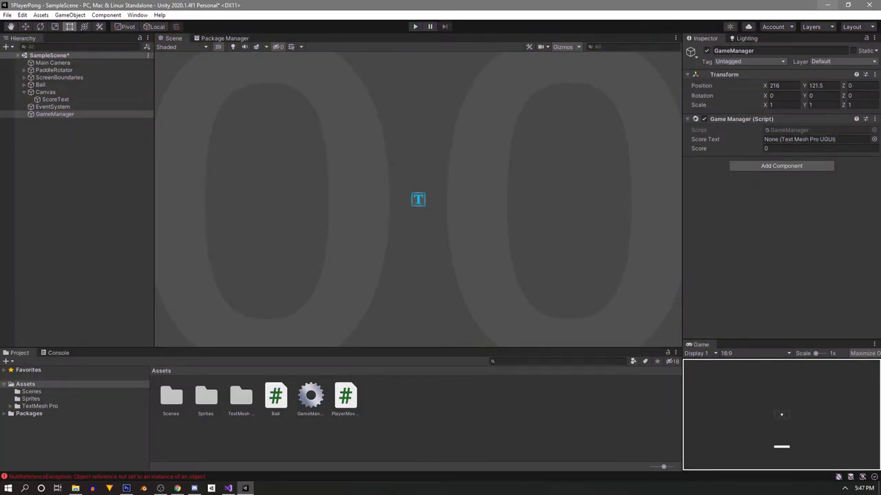
Step: Assign ScoreText to GameManager's Score Text field and play-test, seeing the score read 0
{"action": "left_click_drag", "start_coordinate": [62, 102], "coordinate": [798, 140]}
{"action": "left_click", "coordinate": [415, 27]}
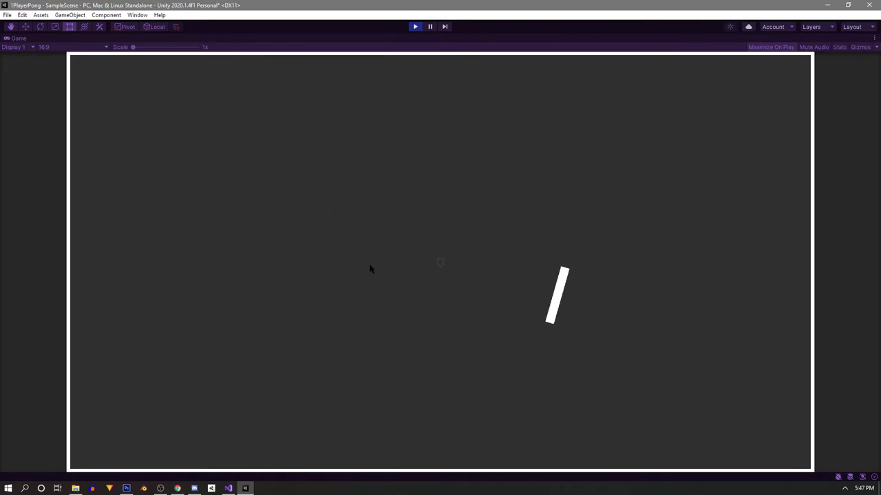
{"action": "left_click", "coordinate": [415, 26]}
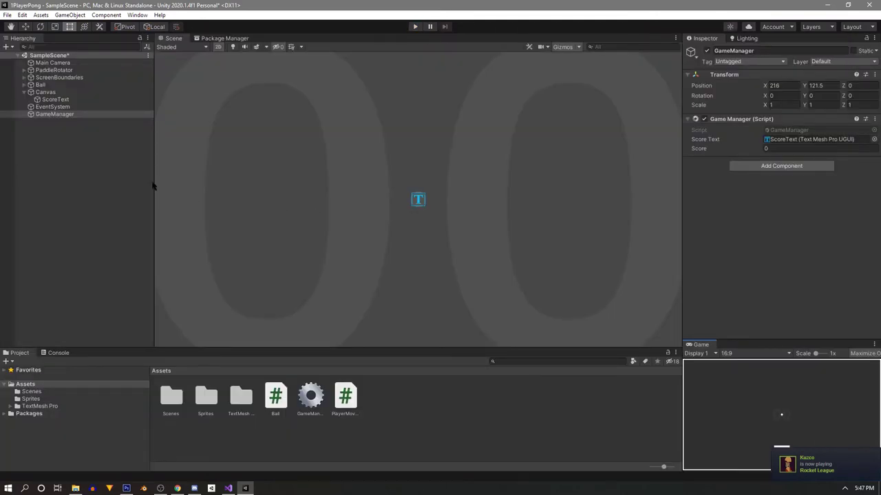
{"action": "left_click", "coordinate": [38, 70]}
Step: Shrink the Paddle's width and height to about 50 by 7.4
{"action": "left_click", "coordinate": [24, 70]}
{"action": "left_click", "coordinate": [50, 77]}
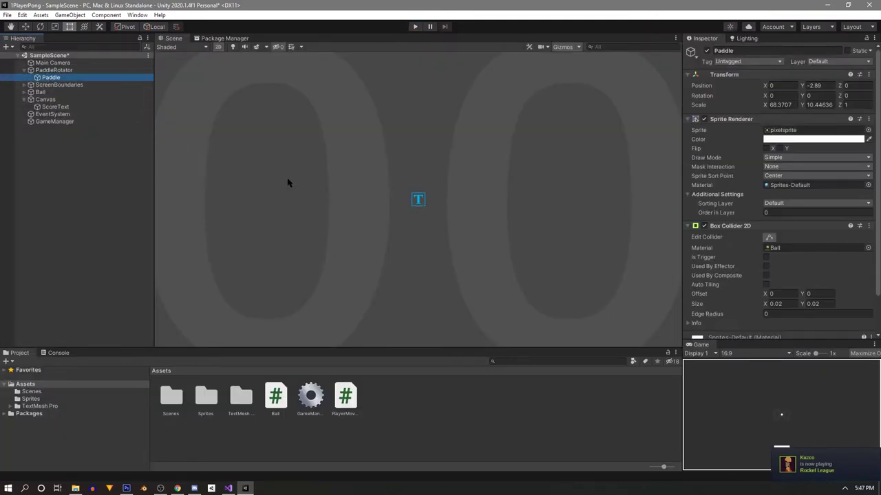
{"action": "key", "text": "f"}
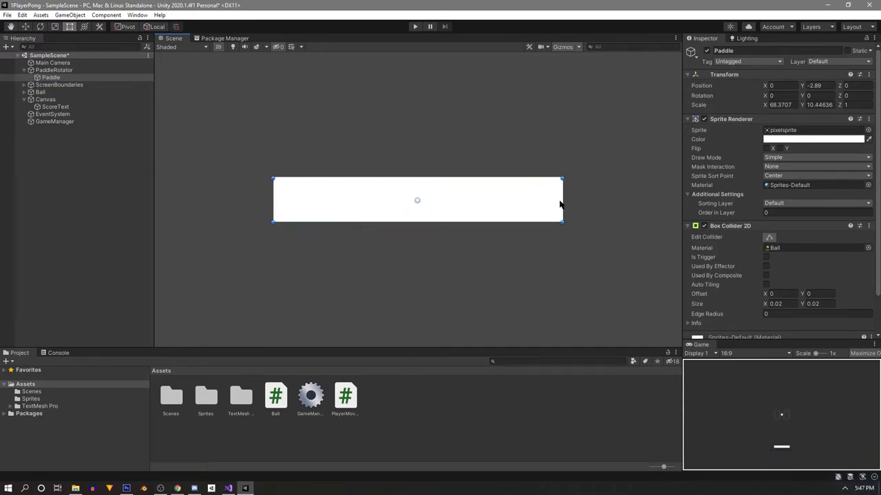
{"action": "left_click_drag", "start_coordinate": [562, 201], "coordinate": [523, 199], "text": "alt"}
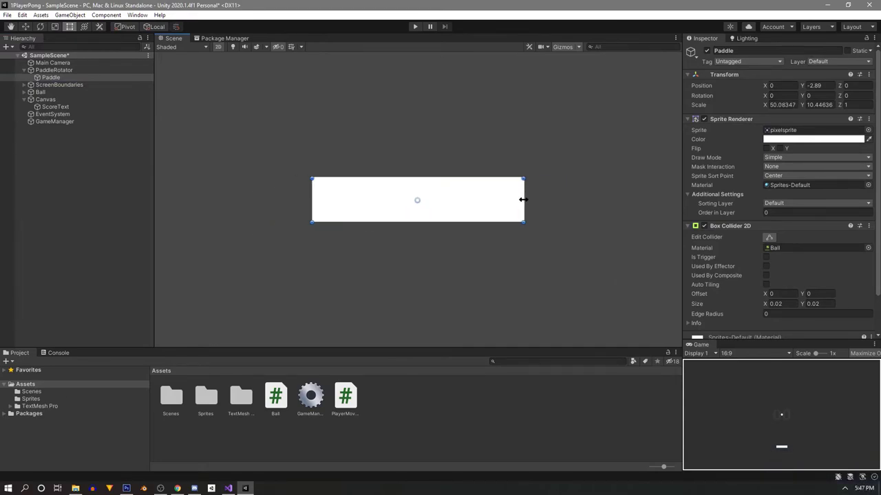
{"action": "left_click_drag", "start_coordinate": [441, 178], "coordinate": [441, 184], "text": "alt"}
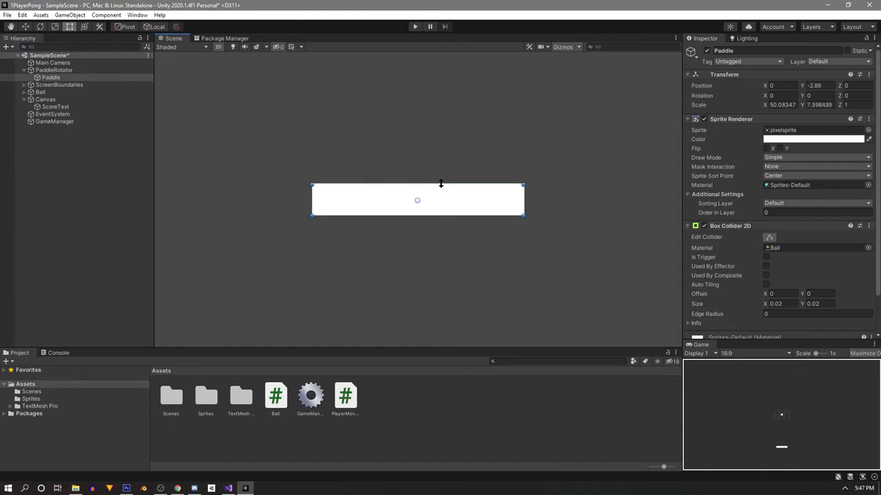
Step: Play-test the smaller paddle, then stop play mode
{"action": "left_click", "coordinate": [414, 27]}
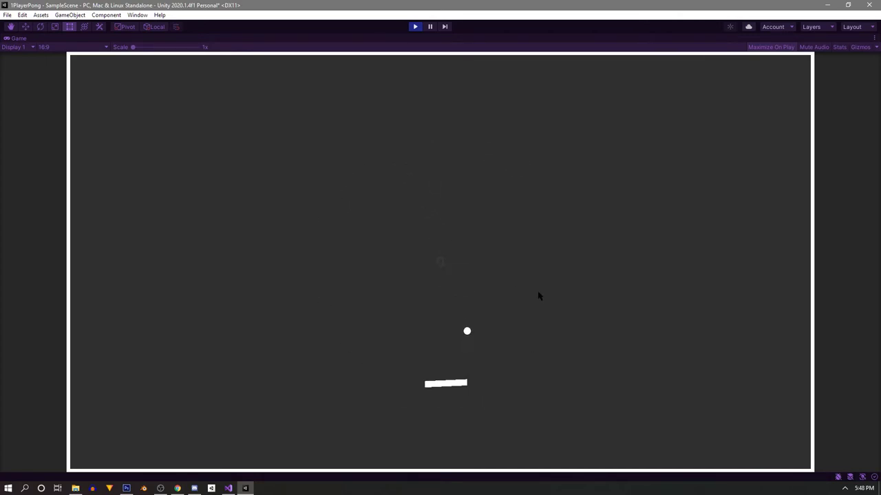
{"action": "key", "text": "ctrl+p"}
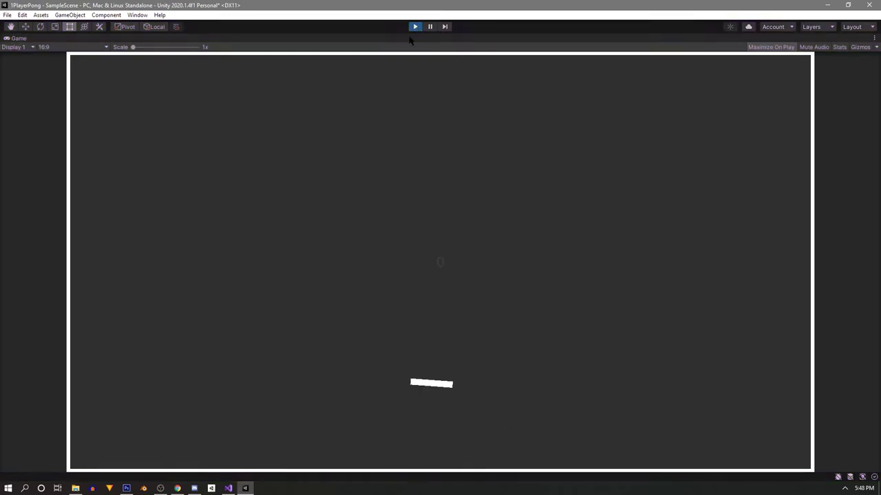
{"action": "left_click", "coordinate": [95, 197]}
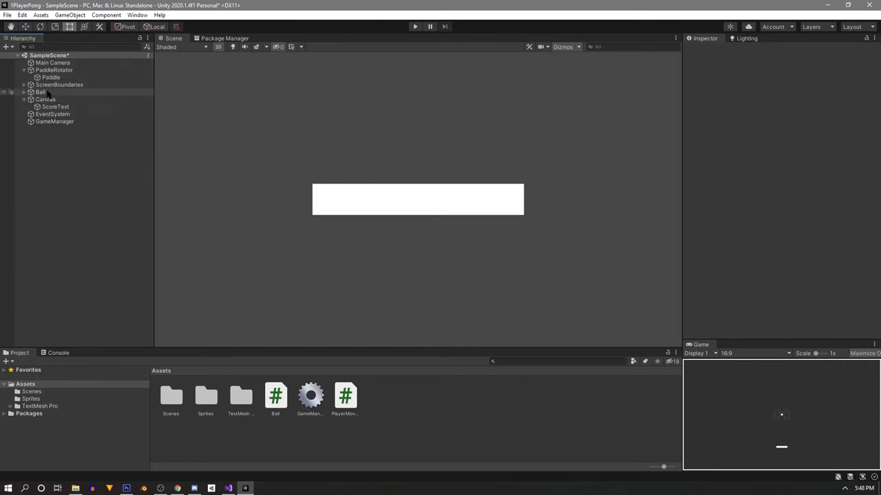
Step: Collapse the Canvas and PaddleRotator groups and frame the screen boundaries
{"action": "left_click", "coordinate": [25, 99]}
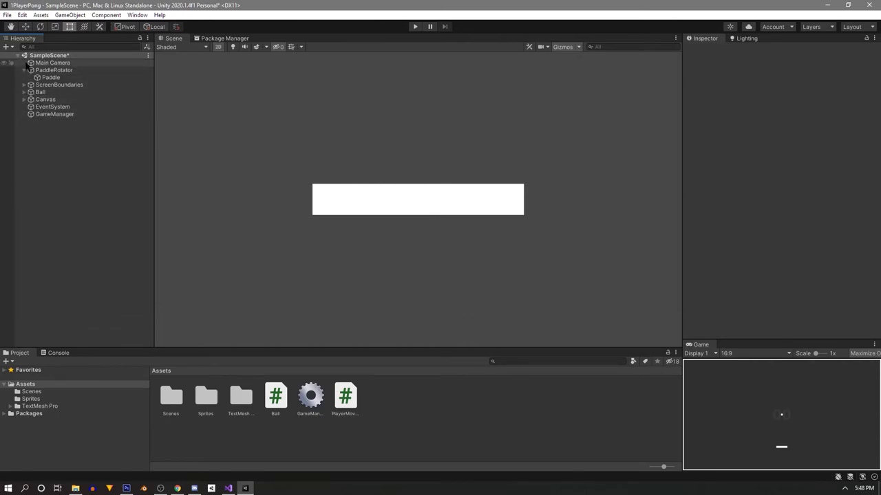
{"action": "left_click", "coordinate": [24, 70]}
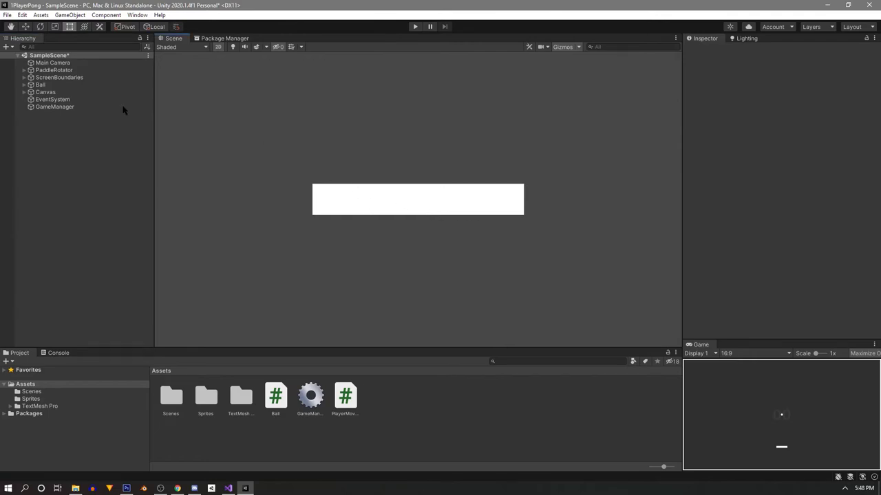
{"action": "left_click", "coordinate": [59, 77]}
{"action": "key", "text": "f"}
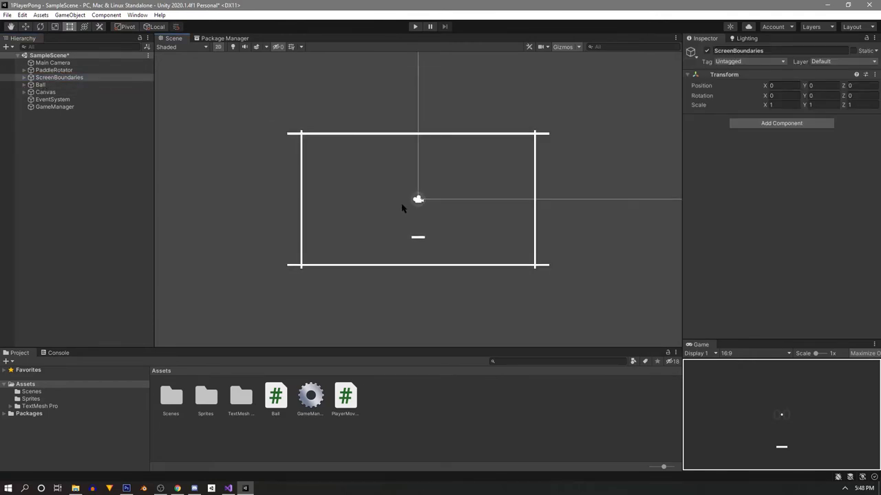
{"action": "scroll", "coordinate": [405, 208], "scroll_direction": "up", "scroll_amount": 5}
{"action": "left_click", "coordinate": [35, 180]}
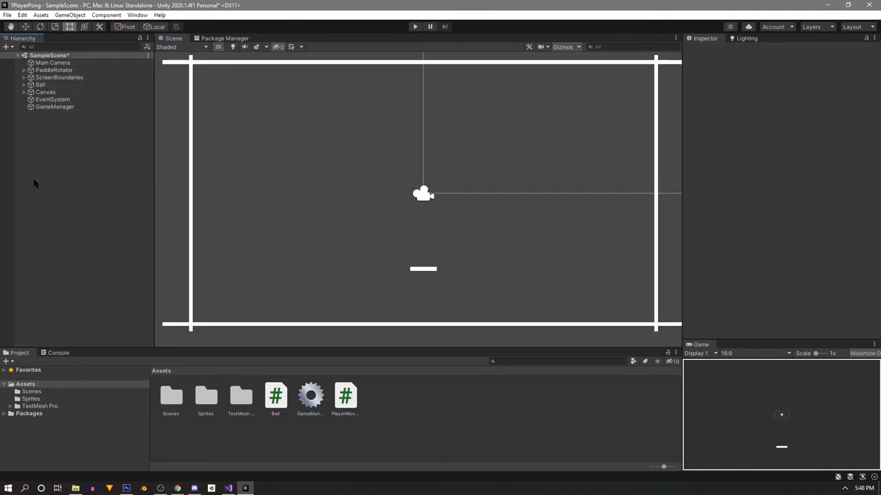
{"action": "right_click", "coordinate": [98, 161]}
{"action": "left_click", "coordinate": [137, 255]}
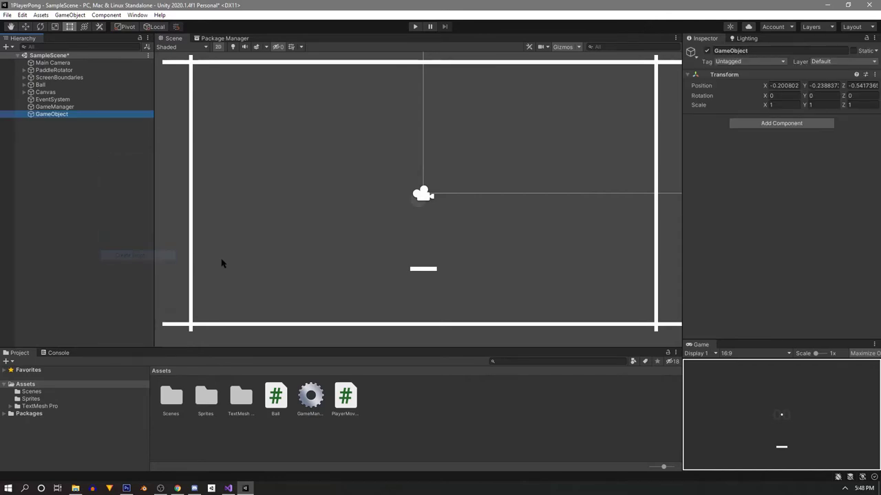
{"action": "key", "text": "Delete"}
Step: Create a New Sprite using ballsprite and scale it up
{"action": "right_click", "coordinate": [40, 146]}
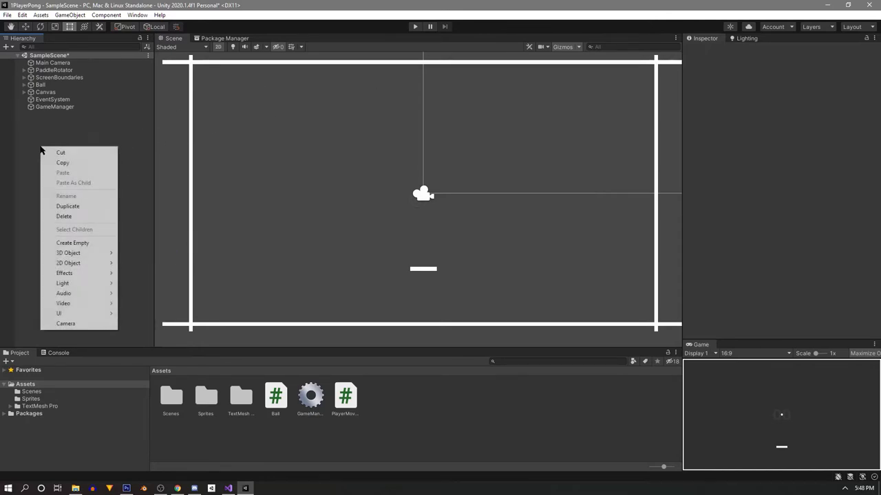
{"action": "mouse_move", "coordinate": [86, 253]}
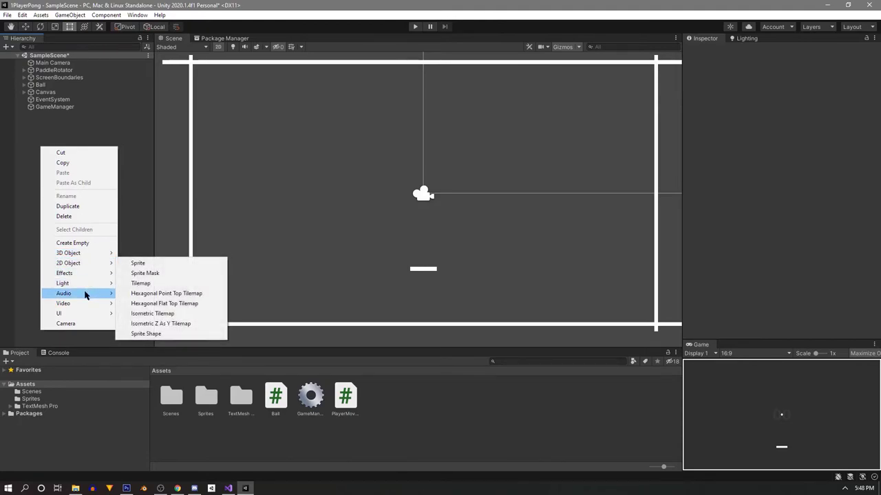
{"action": "mouse_move", "coordinate": [86, 305]}
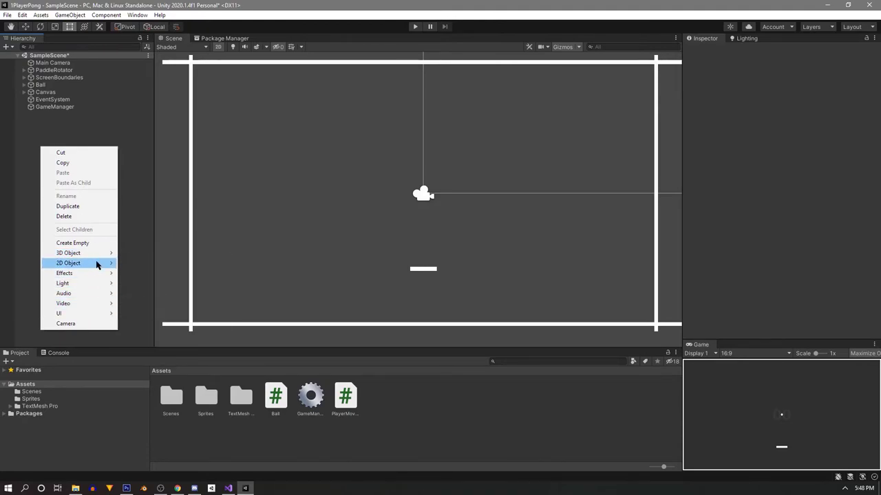
{"action": "left_click", "coordinate": [160, 264]}
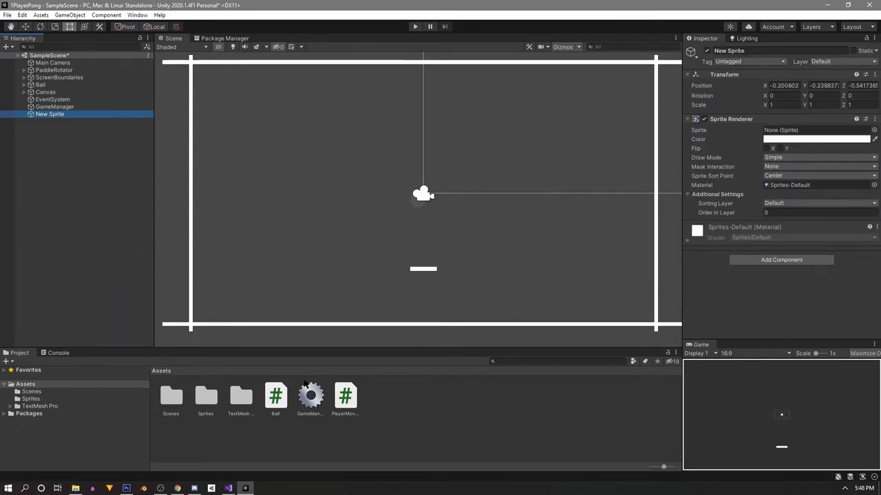
{"action": "left_click", "coordinate": [30, 399]}
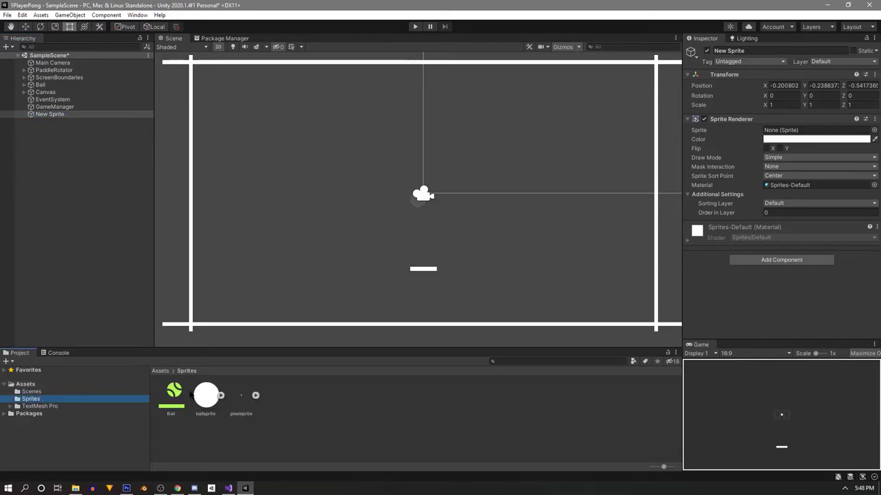
{"action": "left_click_drag", "start_coordinate": [207, 395], "coordinate": [780, 130]}
{"action": "middle_click_drag", "start_coordinate": [433, 213], "coordinate": [439, 219]}
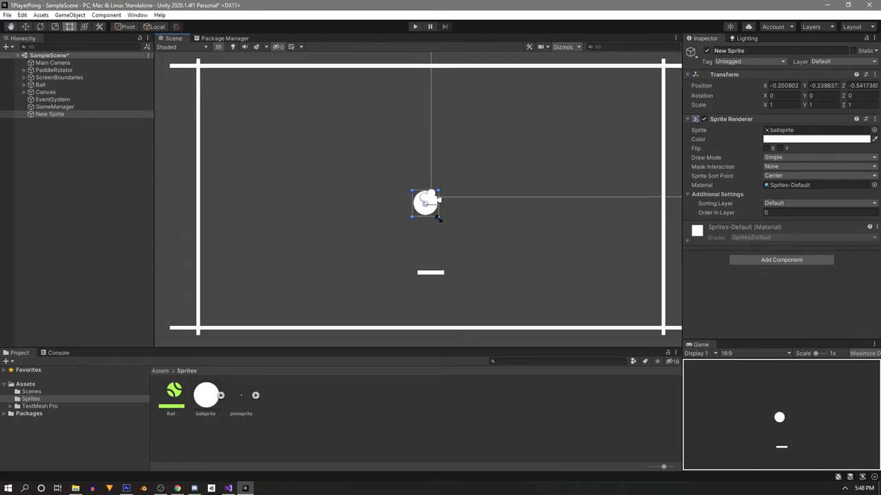
{"action": "left_click_drag", "start_coordinate": [439, 218], "coordinate": [536, 280], "text": "alt+shift"}
Step: Tint the sprite dark 0D0D0D with alpha 34
{"action": "left_click", "coordinate": [815, 139]}
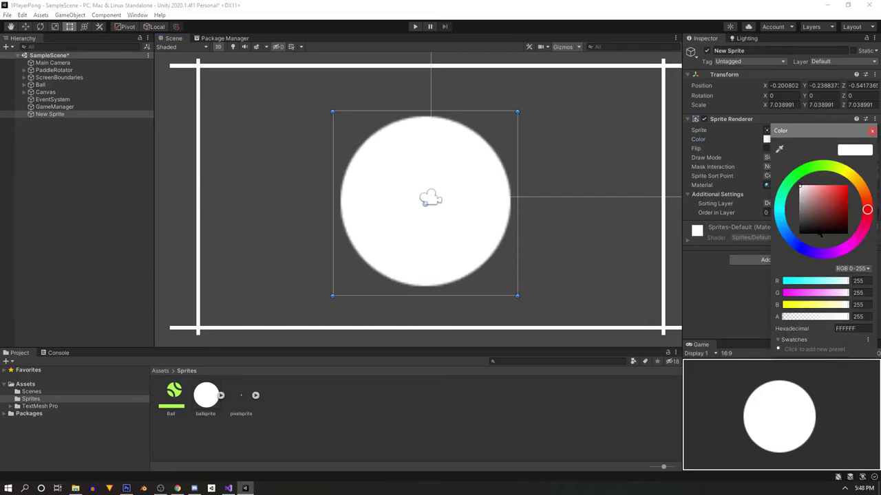
{"action": "left_click_drag", "start_coordinate": [816, 225], "coordinate": [784, 236]}
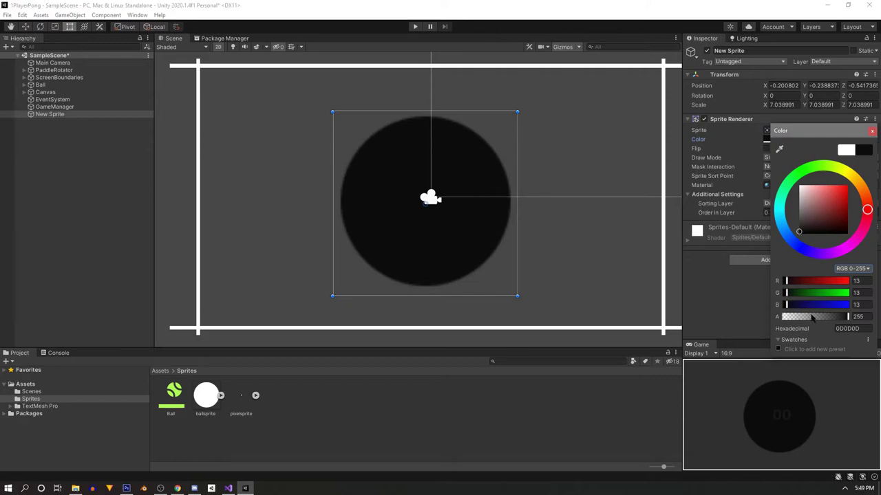
{"action": "left_click_drag", "start_coordinate": [813, 318], "coordinate": [800, 321]}
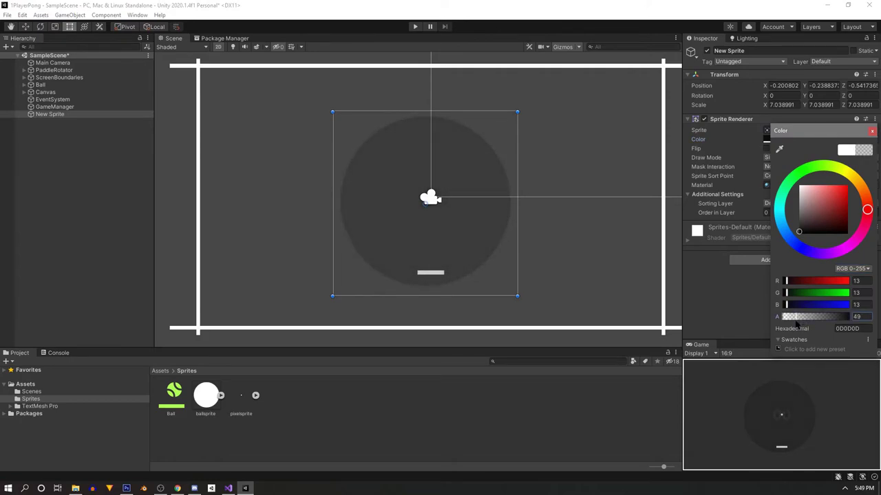
{"action": "left_click_drag", "start_coordinate": [796, 323], "coordinate": [792, 324]}
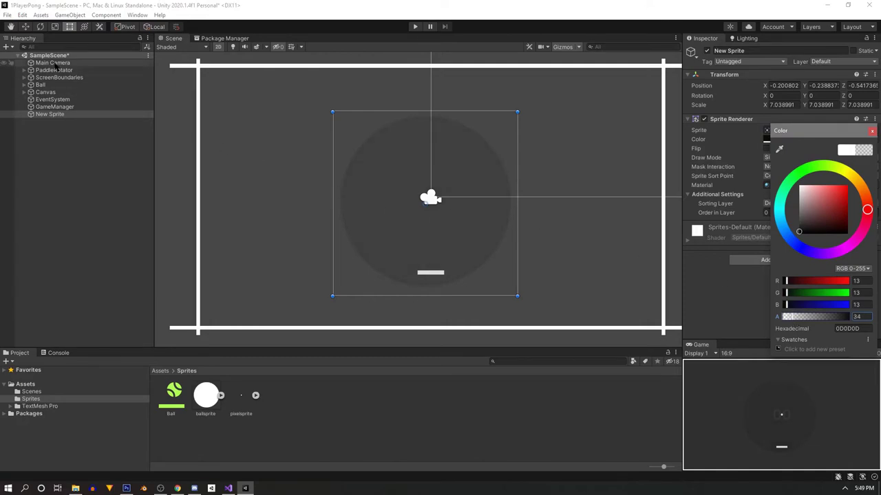
Step: Nudge the dark circle right toward the scene centre
{"action": "key", "text": "w"}
{"action": "left_click", "coordinate": [347, 206]}
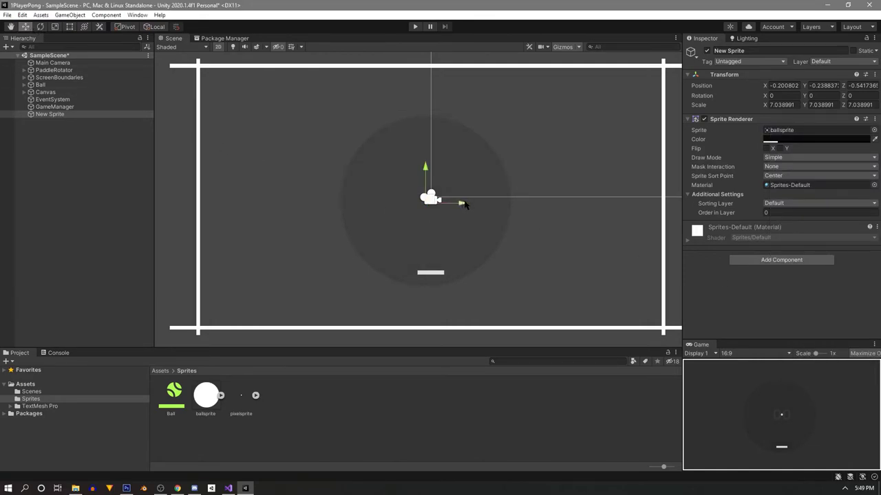
{"action": "left_click_drag", "start_coordinate": [463, 205], "coordinate": [470, 204]}
Step: Reset the New Sprite circle's transform, scale it up to 9.303613, and start Play mode
{"action": "left_click", "coordinate": [874, 75]}
{"action": "left_click", "coordinate": [790, 86]}
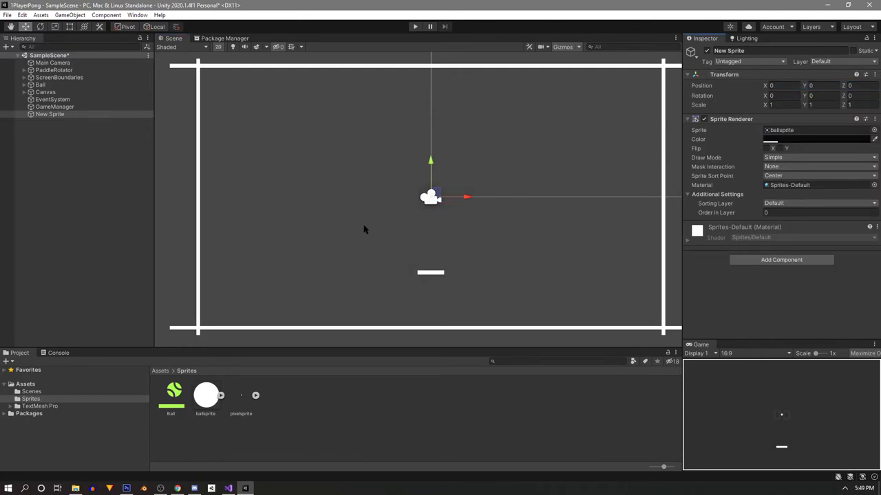
{"action": "left_click", "coordinate": [70, 26]}
{"action": "left_click_drag", "start_coordinate": [442, 211], "coordinate": [554, 314]}
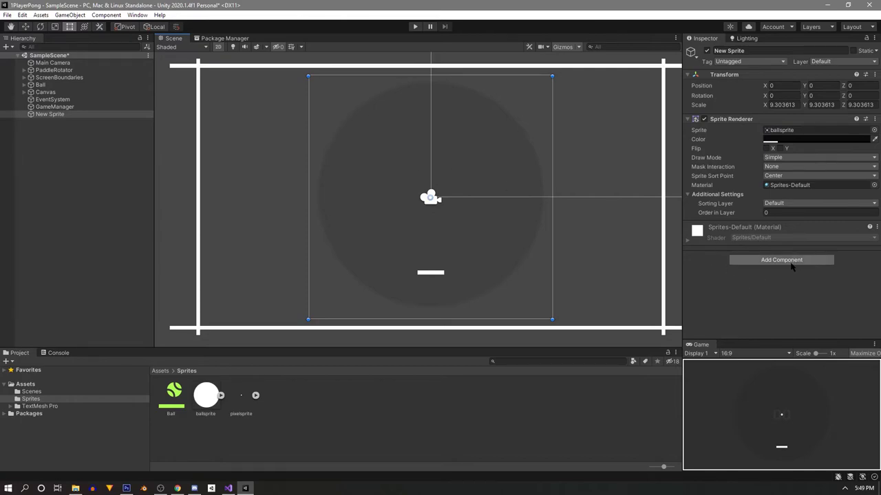
{"action": "left_click", "coordinate": [415, 27]}
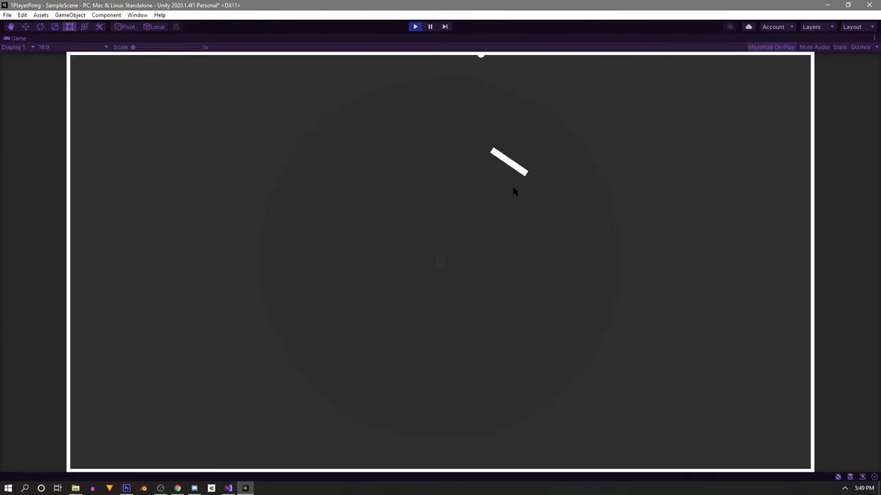
Step: Stop Play mode and shrink the dark circle to about 6.565 to fit inside the ring
{"action": "key", "text": "ctrl+p"}
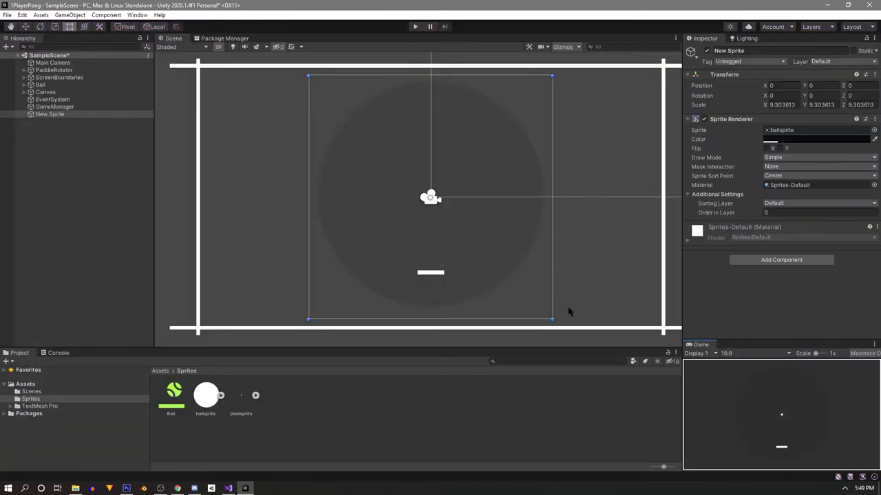
{"action": "middle_click_drag", "start_coordinate": [556, 320], "coordinate": [534, 300]}
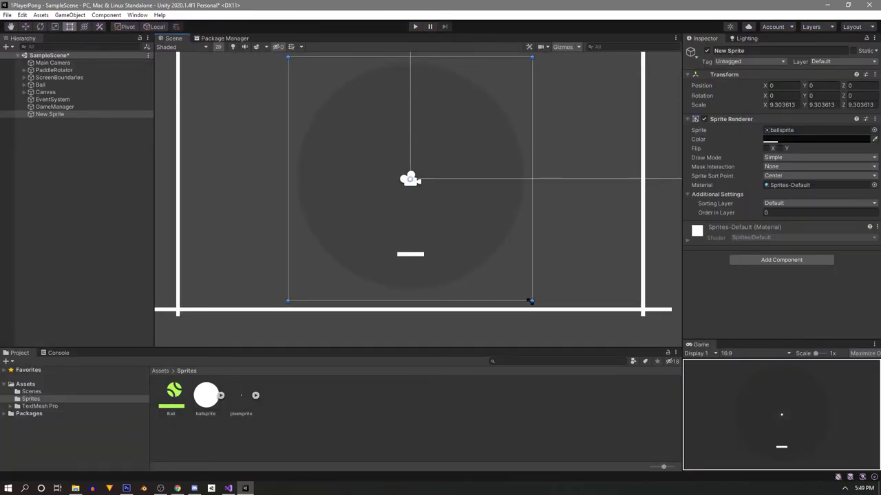
{"action": "left_click_drag", "start_coordinate": [528, 299], "coordinate": [495, 263], "text": "alt+shift"}
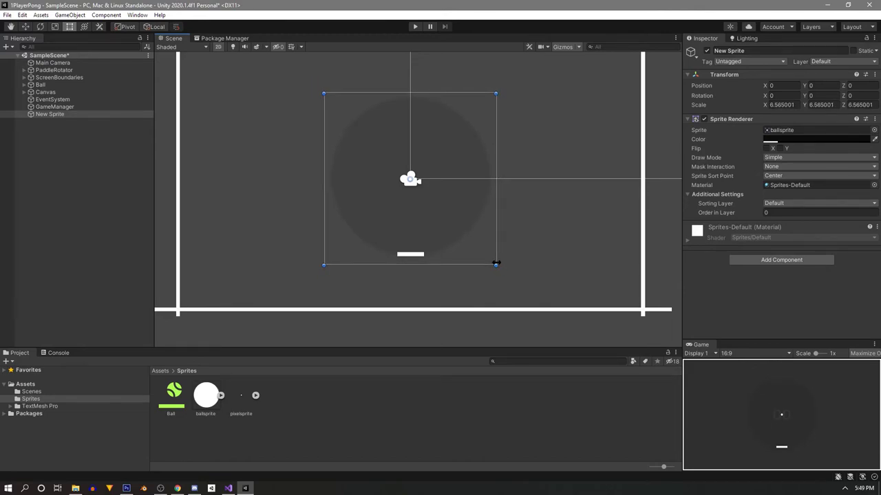
Step: Play-test the game, steering the paddle left around the ring, then stop
{"action": "left_click", "coordinate": [414, 27]}
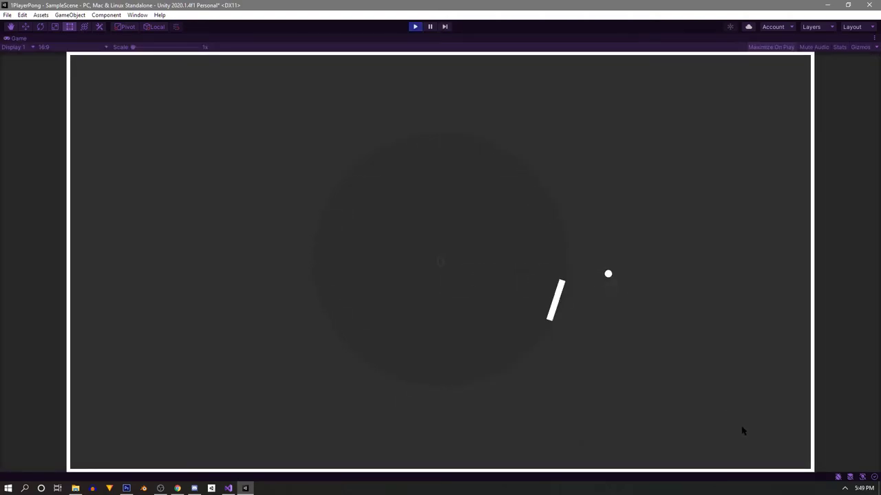
{"action": "key", "text": "Left"}
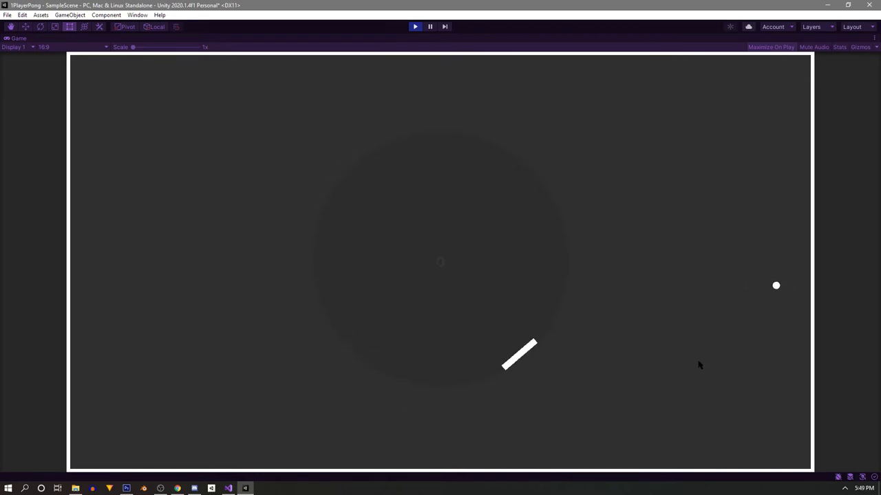
{"action": "key", "text": "Left"}
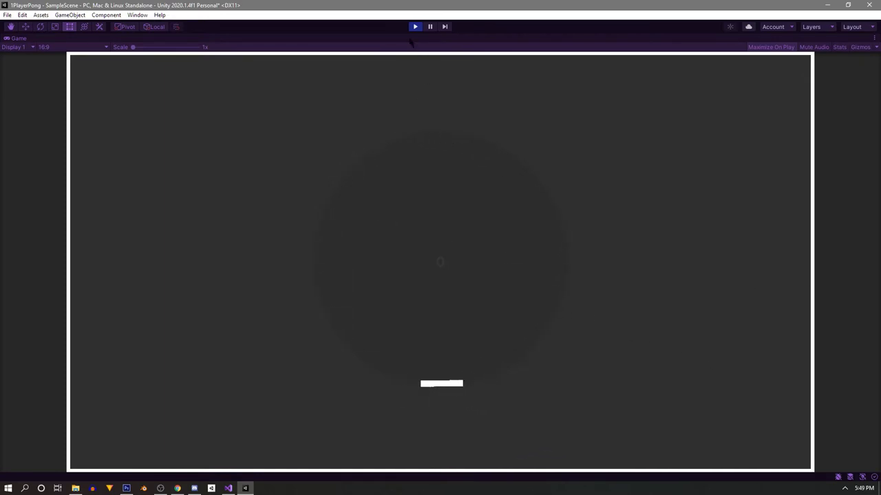
{"action": "left_click", "coordinate": [415, 26]}
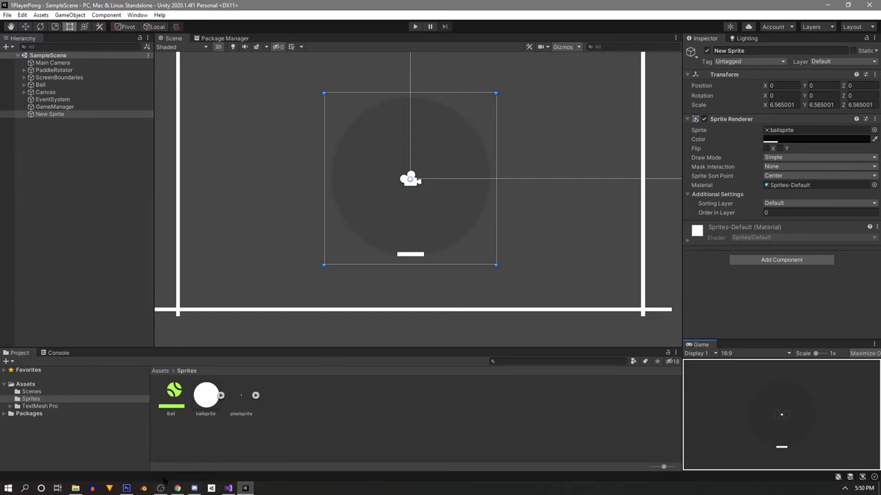
Step: Select Ball, collapse its Circle Collider 2D, and open the Ball script in Visual Studio
{"action": "mouse_move", "coordinate": [161, 488]}
{"action": "left_click", "coordinate": [45, 92]}
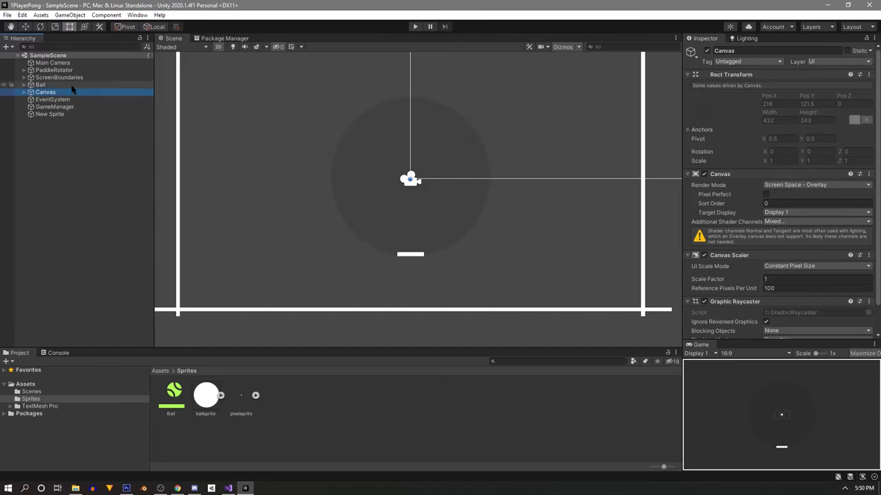
{"action": "left_click", "coordinate": [71, 84]}
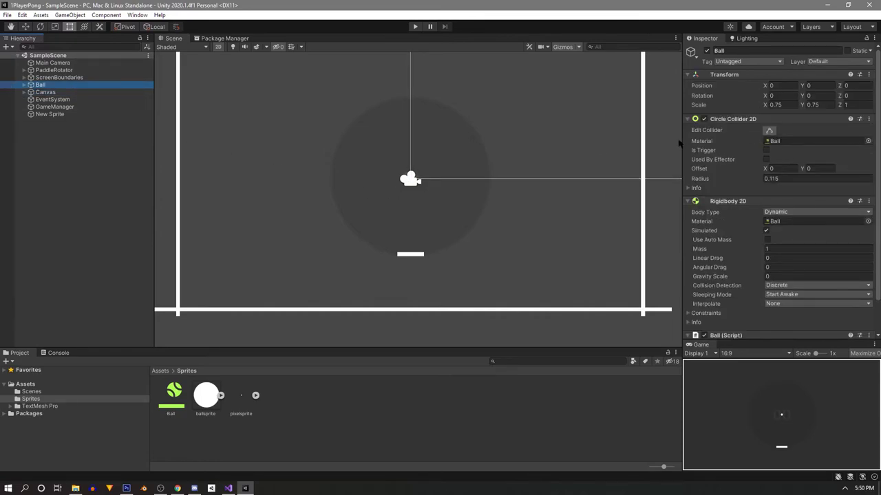
{"action": "left_click", "coordinate": [686, 119]}
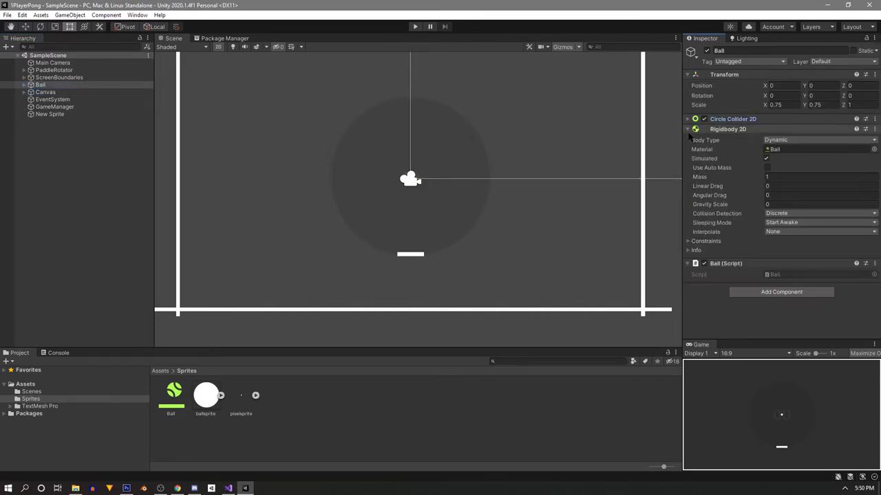
{"action": "double_click", "coordinate": [825, 274]}
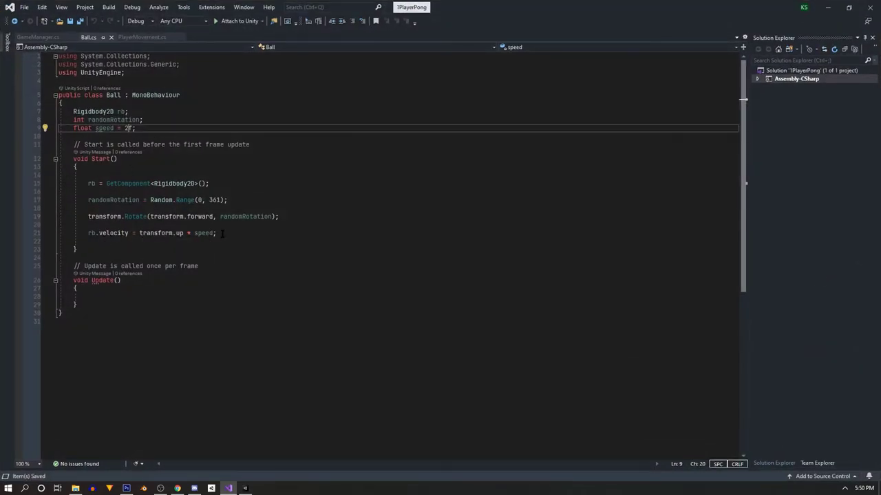
Step: Make blank lines before the Ball class's closing brace for a new method
{"action": "left_click_drag", "start_coordinate": [221, 233], "coordinate": [75, 234]}
{"action": "left_click_drag", "start_coordinate": [83, 181], "coordinate": [289, 219]}
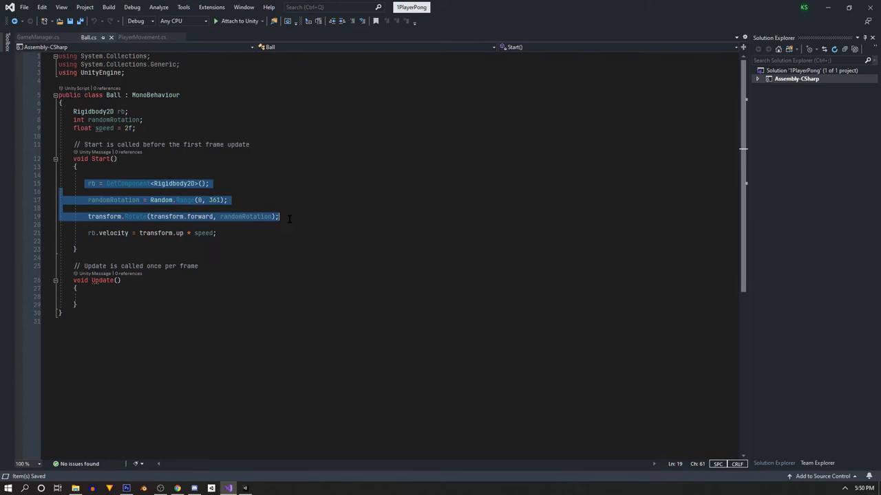
{"action": "left_click", "coordinate": [148, 237]}
{"action": "left_click_drag", "start_coordinate": [81, 232], "coordinate": [251, 231]}
{"action": "left_click", "coordinate": [280, 239]}
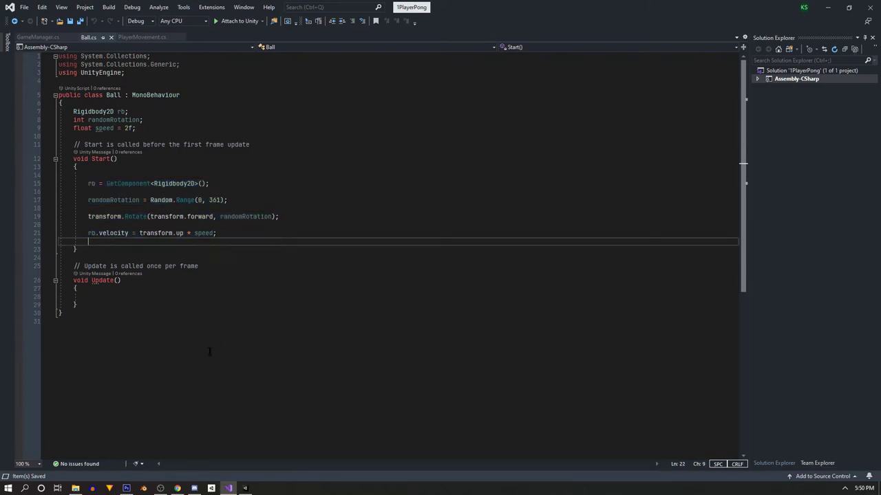
{"action": "left_click", "coordinate": [119, 309]}
{"action": "key", "text": "Left"}
{"action": "key", "text": "Return"}
{"action": "key", "text": "Return"}
{"action": "key", "text": "Return"}
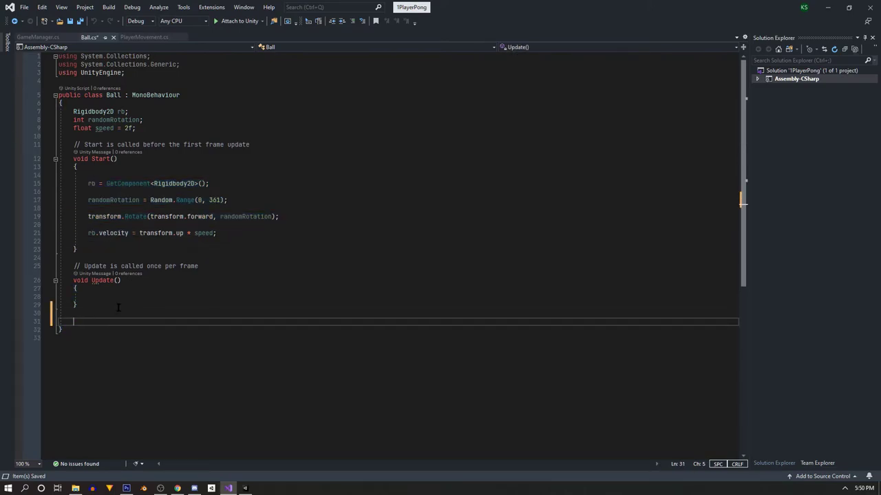
{"action": "key", "text": "Up"}
{"action": "key", "text": "Up"}
Step: Declare a private IEnumerator WaitToStart() method below Update
{"action": "type", "text": "private i"}
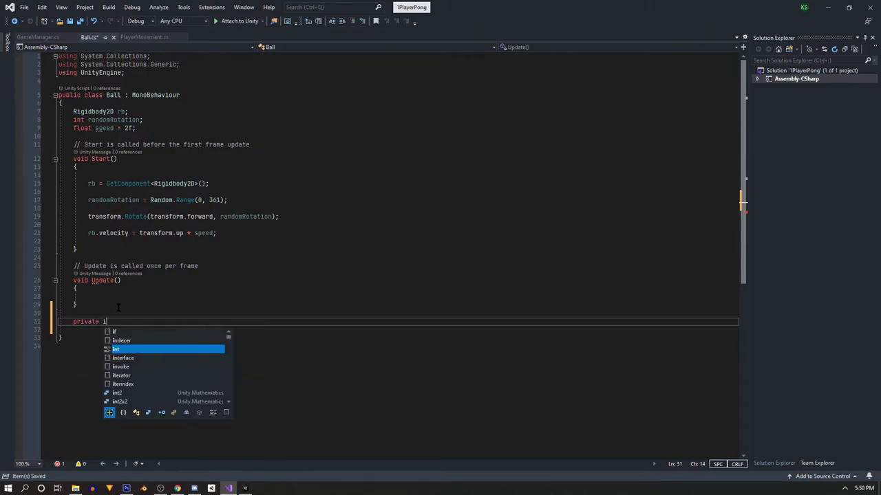
{"action": "type", "text": "en"}
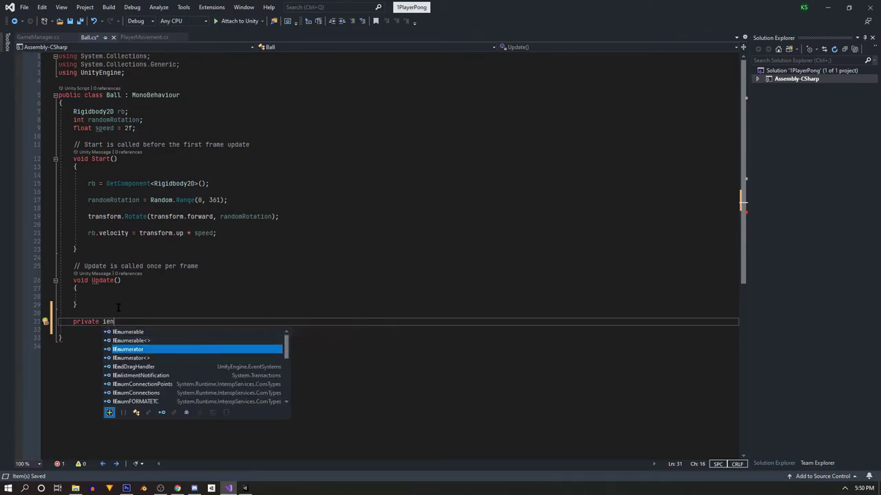
{"action": "key", "text": "Tab"}
{"action": "type", "text": "Wat"}
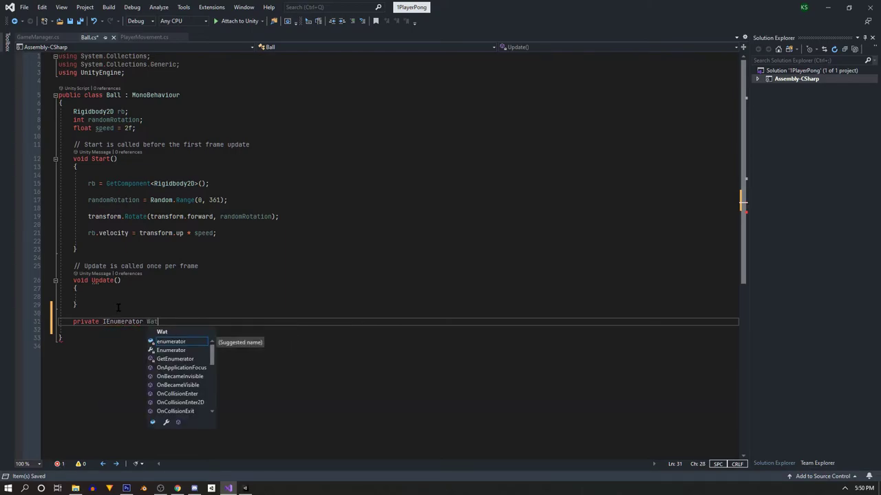
{"action": "key", "text": "BackSpace"}
{"action": "type", "text": "itToStart("}
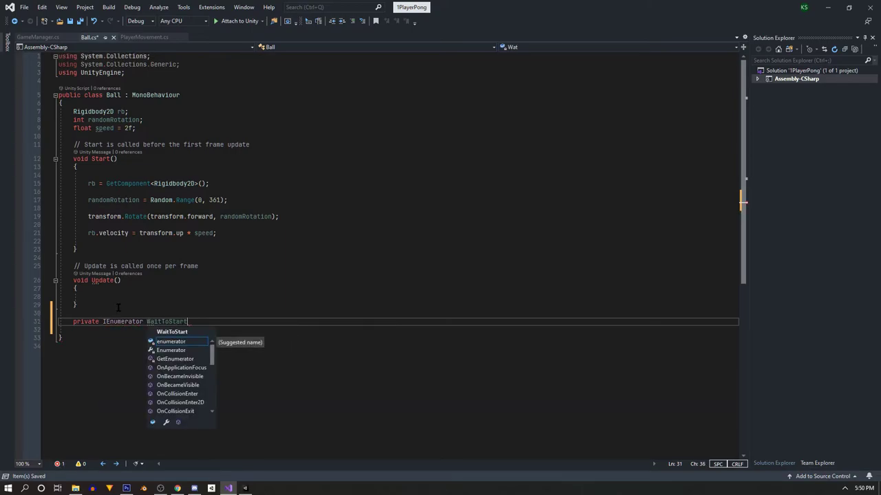
{"action": "type", "text": ")"}
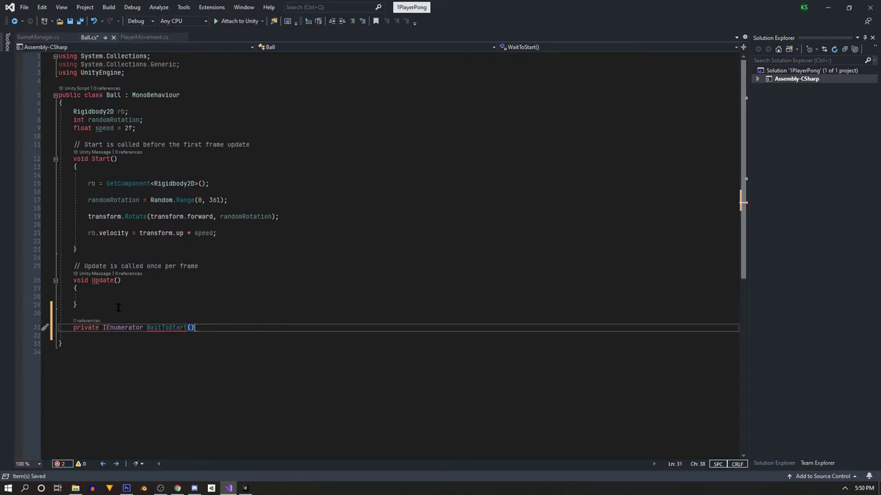
{"action": "type", "text": "{"}
{"action": "key", "text": "Return"}
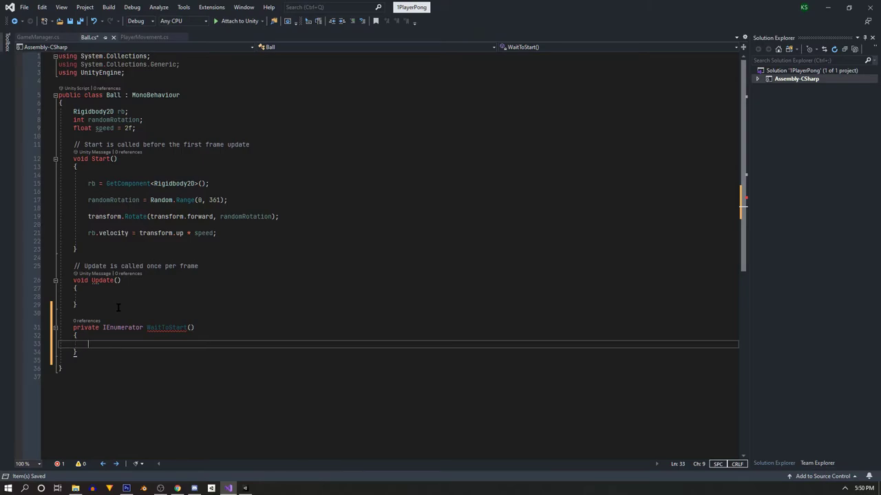
Step: Make WaitToStart yield return new WaitForSeconds(1.5f)
{"action": "type", "text": "yiel"}
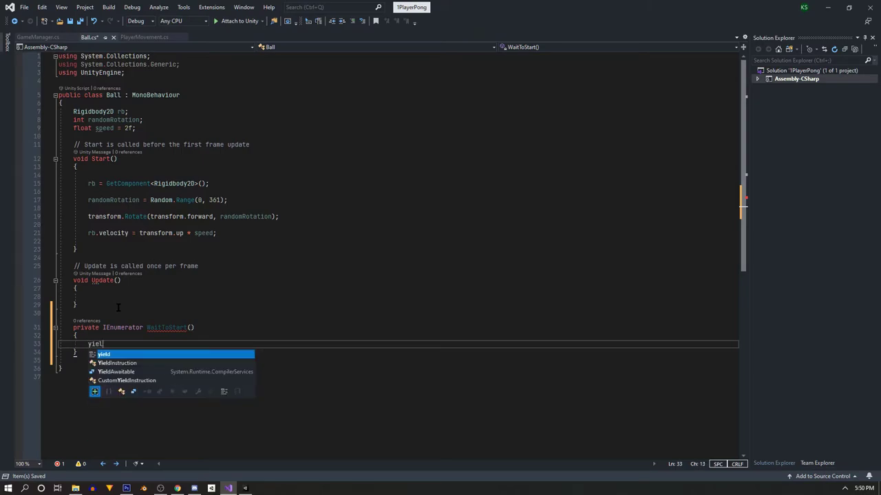
{"action": "type", "text": "d return new waitfor"}
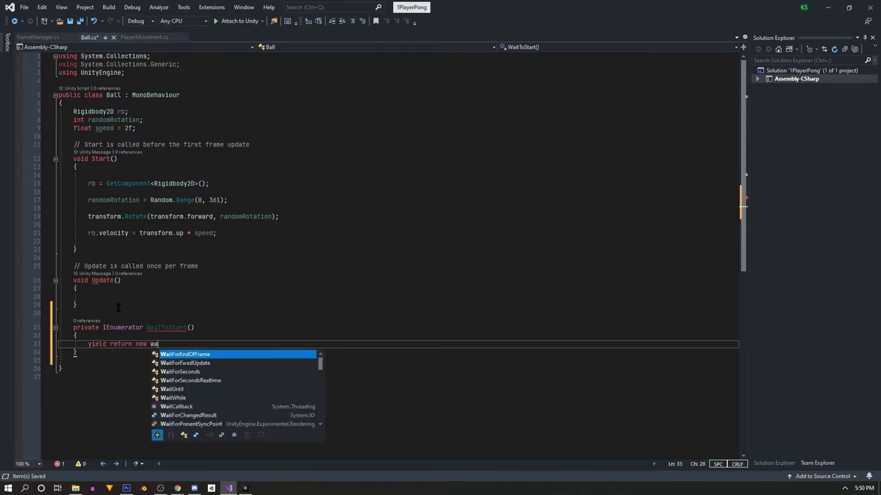
{"action": "key", "text": "Down"}
{"action": "key", "text": "Down"}
{"action": "key", "text": "Tab"}
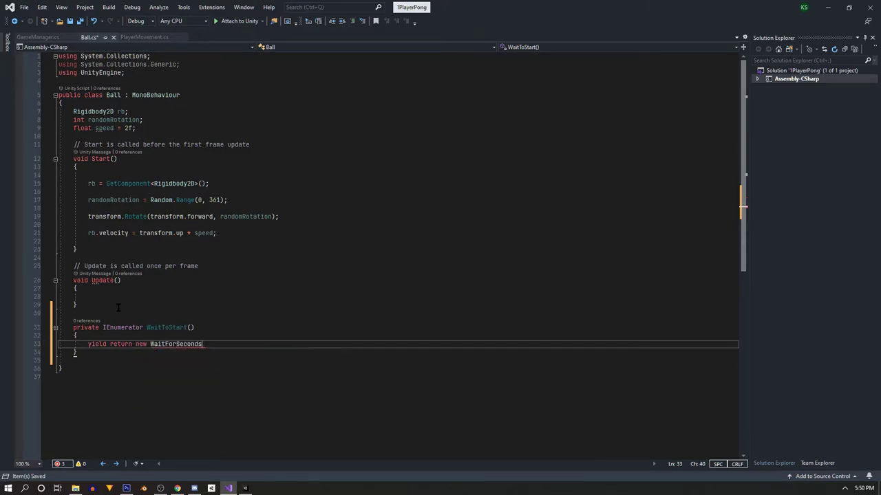
{"action": "type", "text": "(1.4f"}
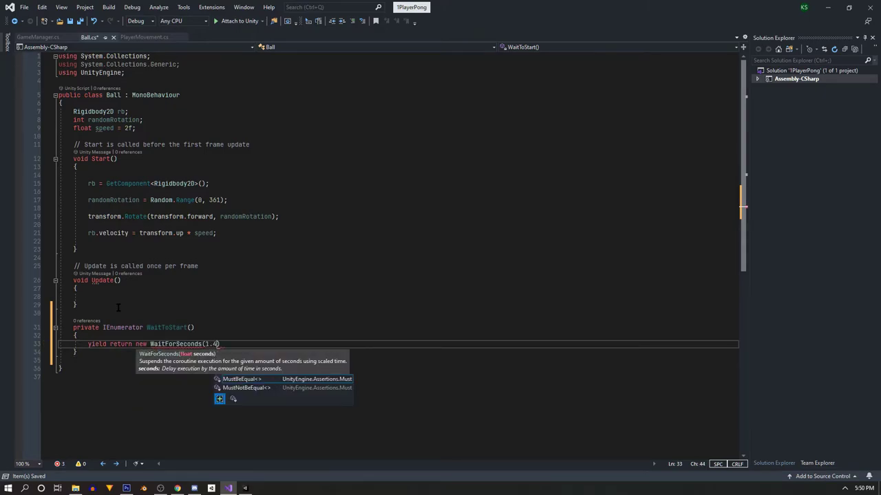
{"action": "key", "text": "BackSpace"}
{"action": "key", "text": "BackSpace"}
{"action": "type", "text": "5f)"}
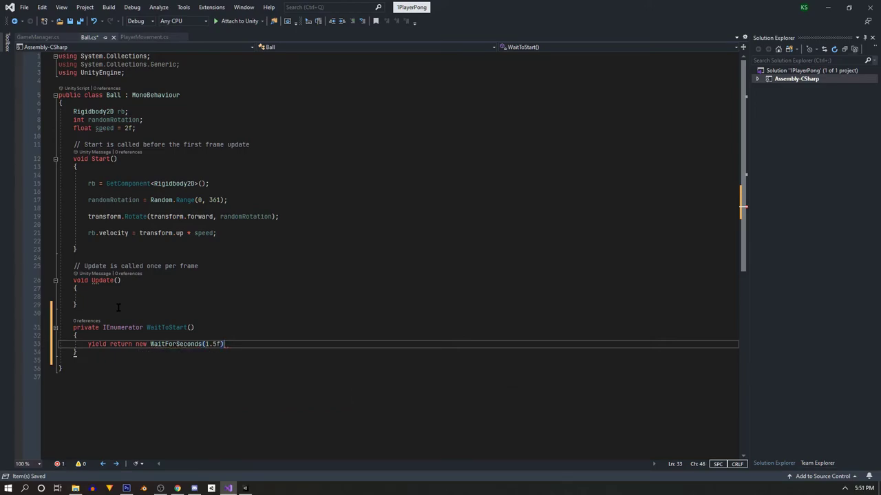
{"action": "type", "text": " ;"}
{"action": "key", "text": "Return"}
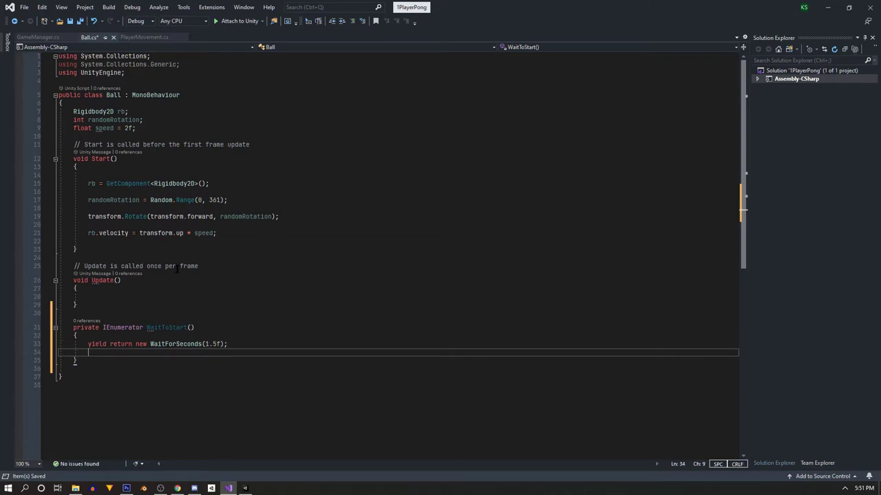
Step: Move the ball's velocity line from Start into WaitToStart, after the wait
{"action": "left_click_drag", "start_coordinate": [217, 233], "coordinate": [58, 234]}
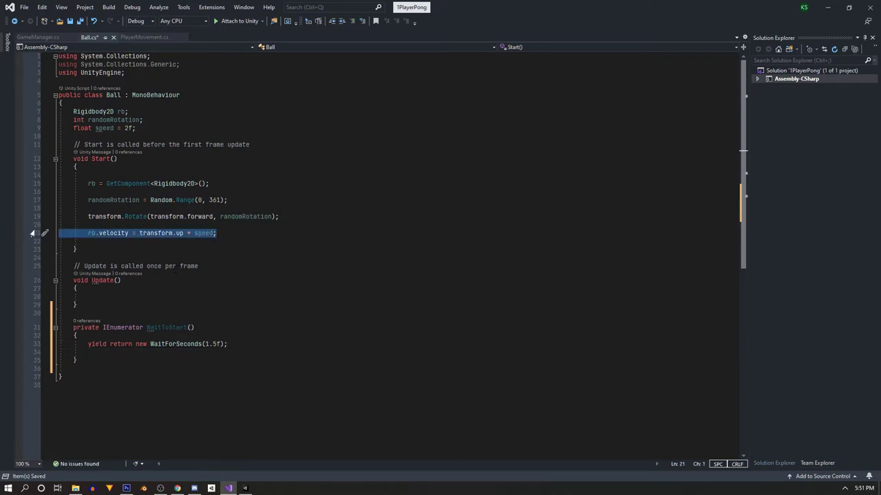
{"action": "key", "text": "ctrl+x"}
{"action": "left_click", "coordinate": [271, 342]}
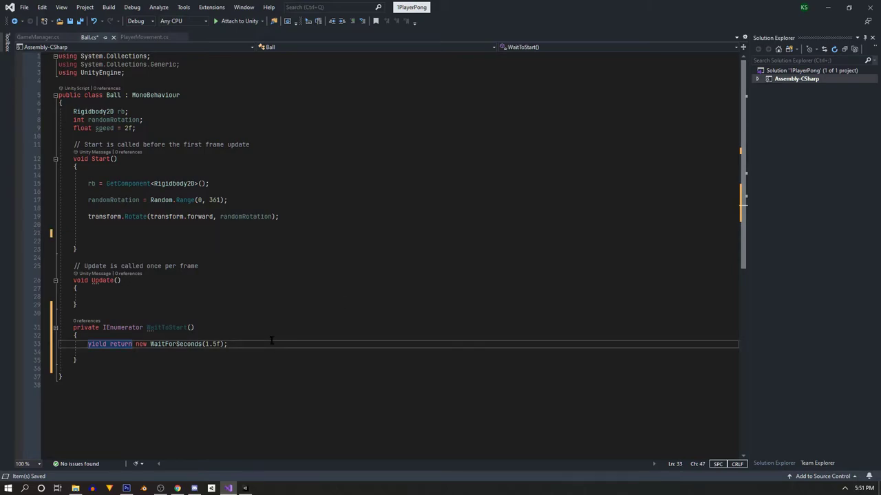
{"action": "key", "text": "Return"}
{"action": "key", "text": "ctrl+v"}
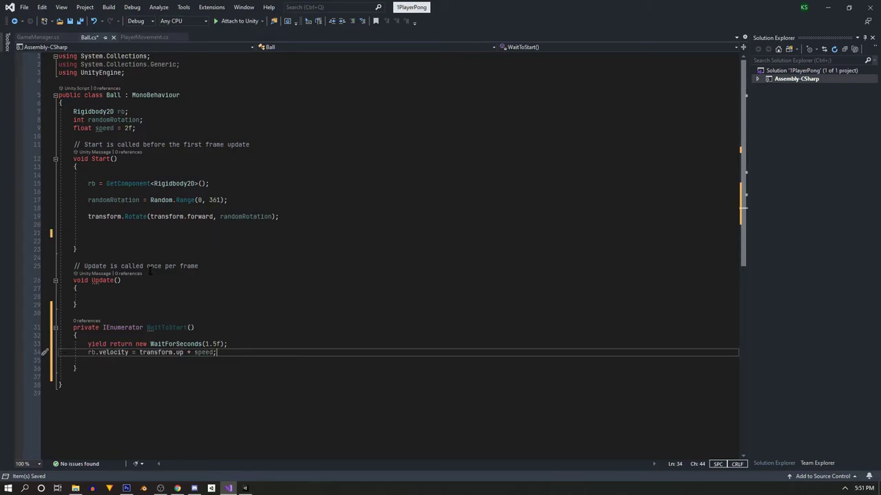
Step: Call StartCoroutine(WaitToStart()) in Start, save Ball.cs, and return to Unity
{"action": "left_click", "coordinate": [96, 235]}
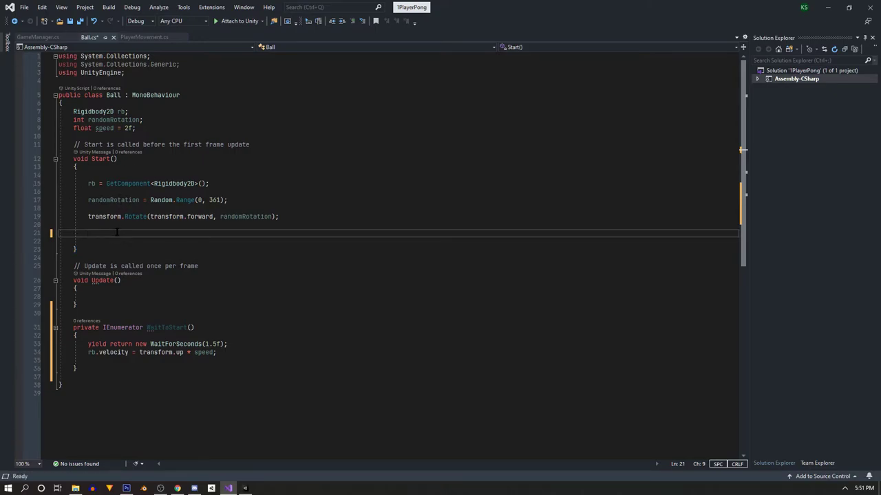
{"action": "type", "text": "StartCoroutine"}
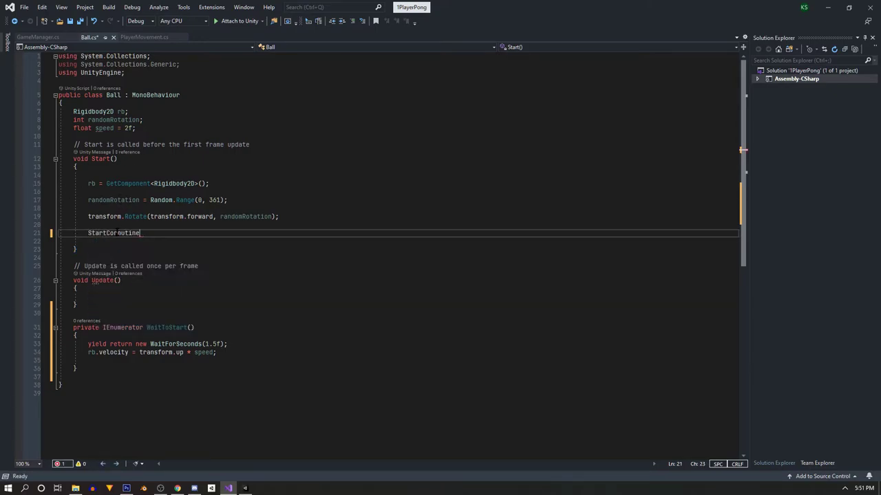
{"action": "type", "text": "("}
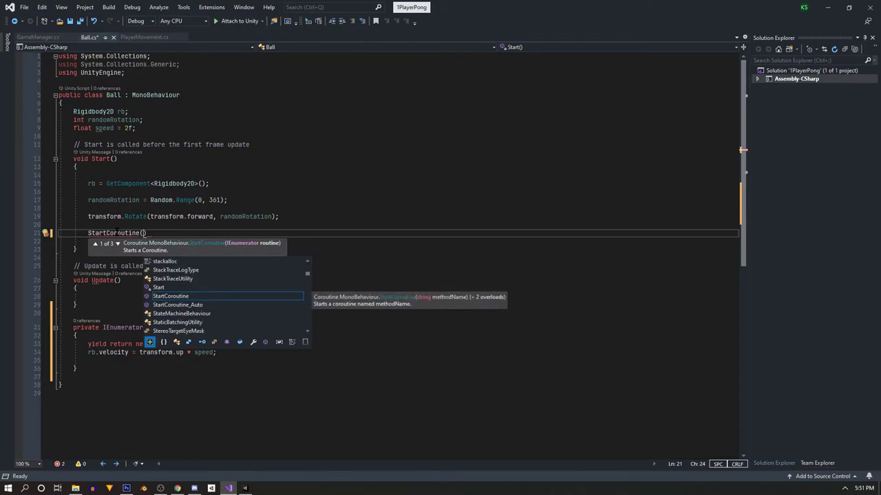
{"action": "type", "text": "Wa"}
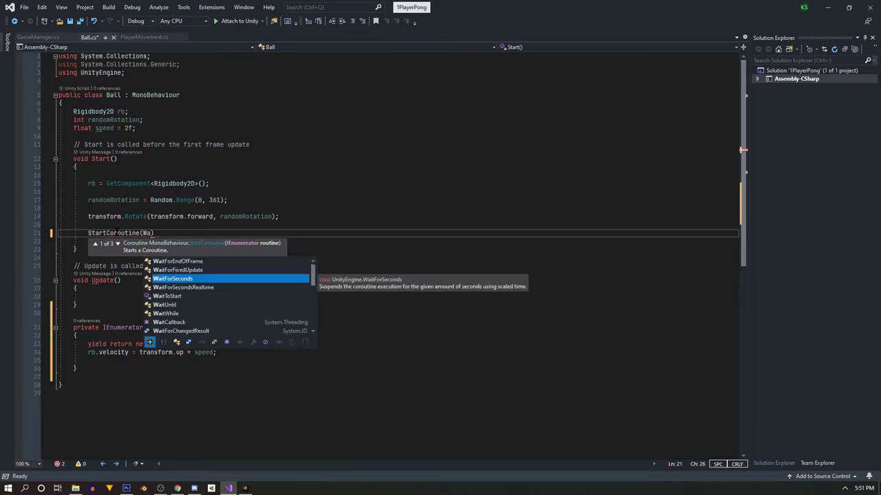
{"action": "type", "text": "itToStart"}
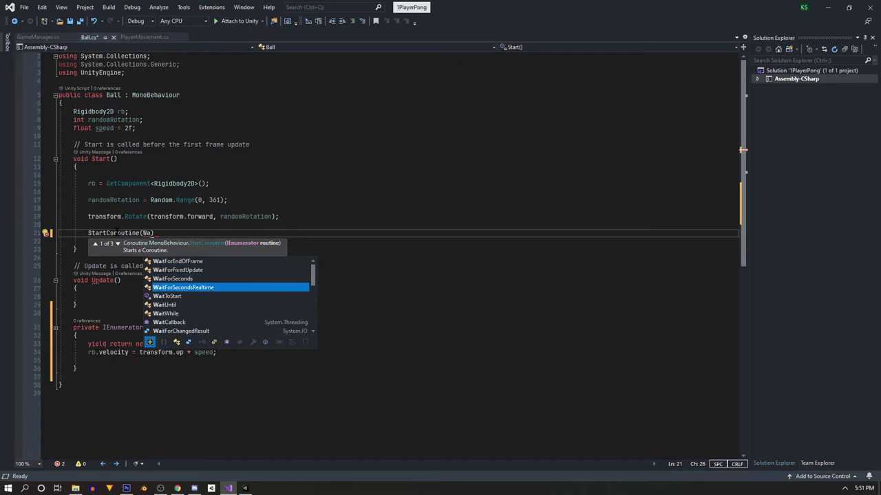
{"action": "key", "text": "Tab"}
{"action": "type", "text": "())"}
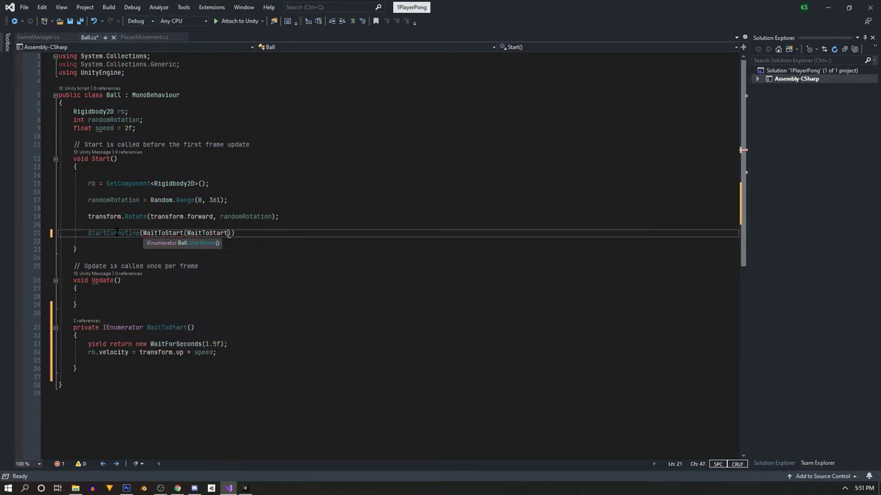
{"action": "type", "text": ";"}
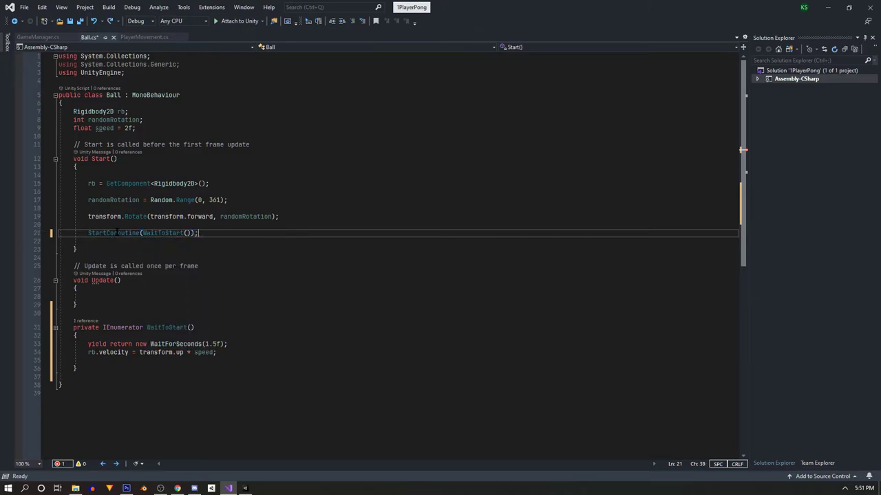
{"action": "key", "text": "ctrl+s"}
{"action": "left_click", "coordinate": [357, 336]}
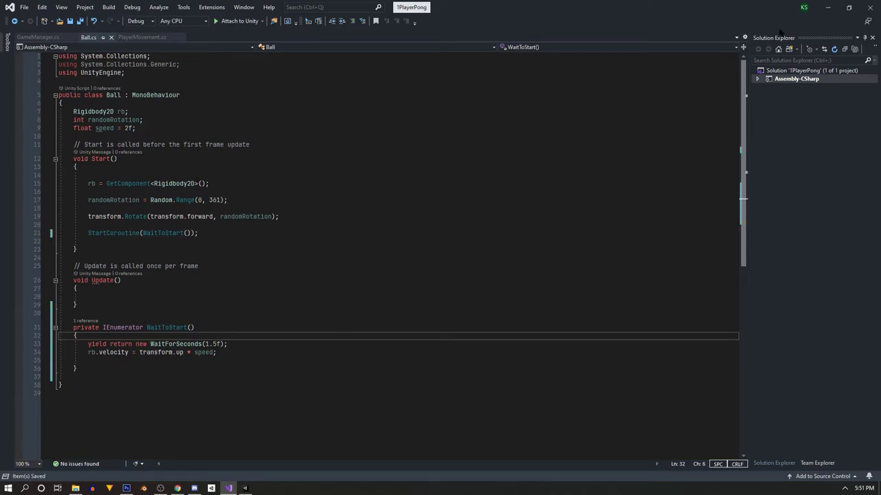
{"action": "left_click", "coordinate": [827, 7]}
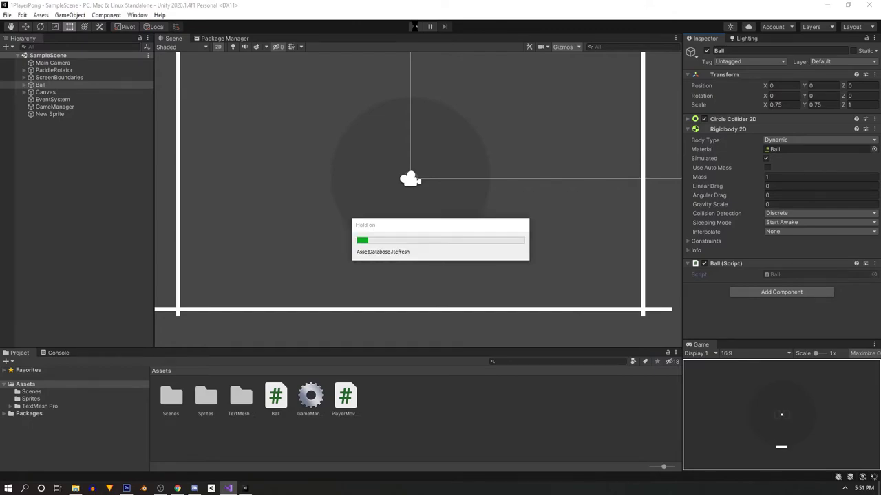
{"action": "left_click", "coordinate": [413, 26]}
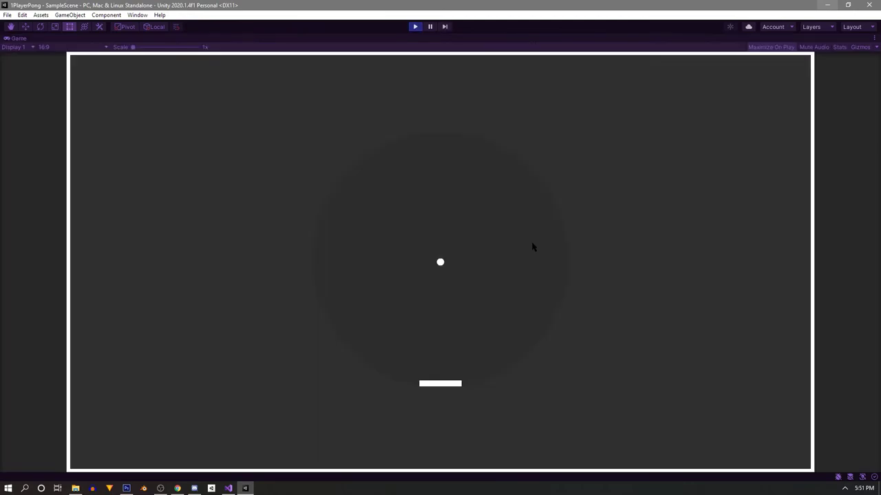
{"action": "key", "text": "Left"}
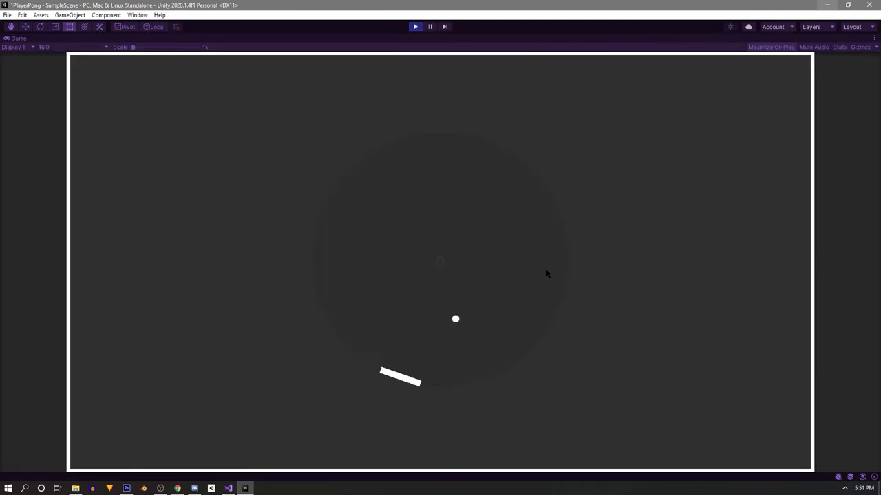
{"action": "key", "text": "Right"}
{"action": "key", "text": "Left"}
{"action": "key", "text": "Left"}
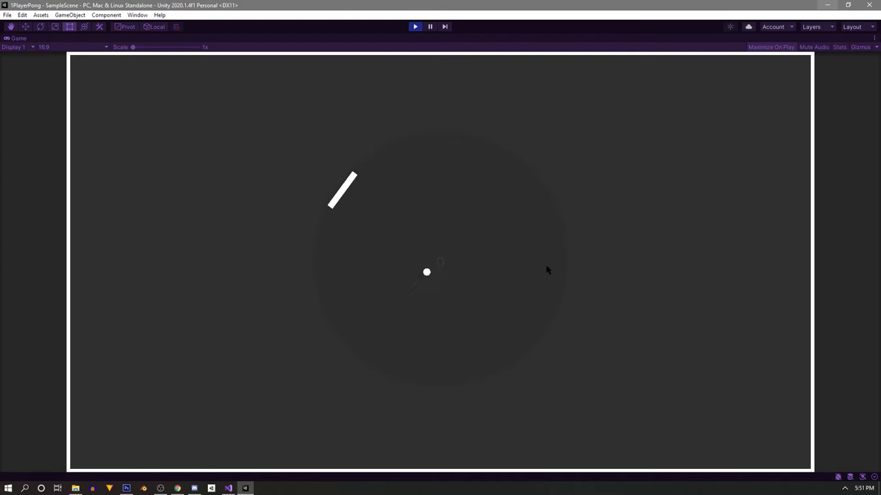
{"action": "key", "text": "Left"}
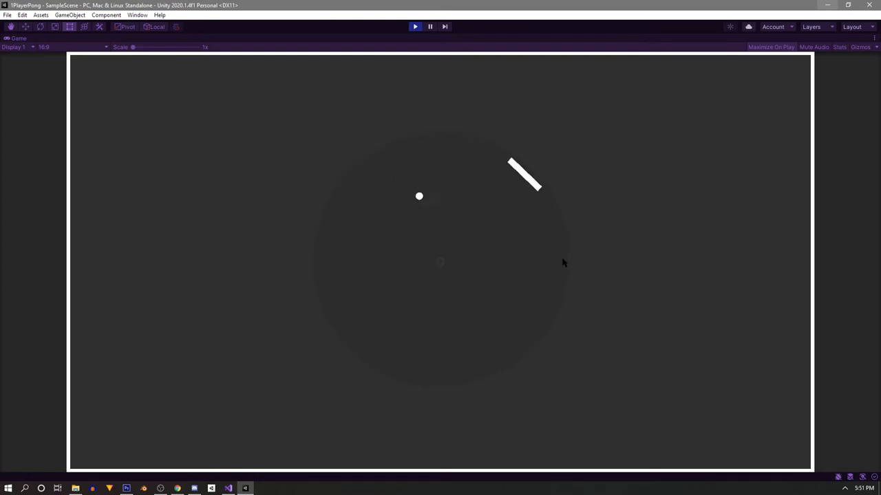
{"action": "key", "text": "Left"}
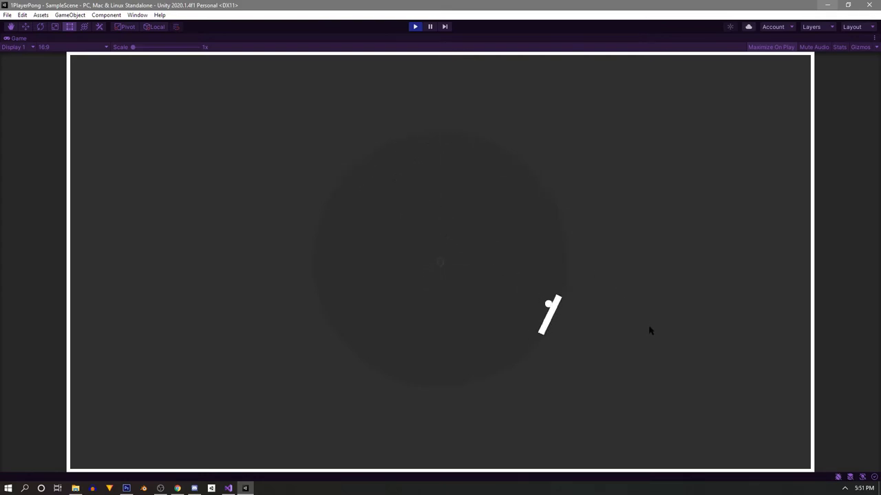
{"action": "key", "text": "Left"}
{"action": "key", "text": "Right"}
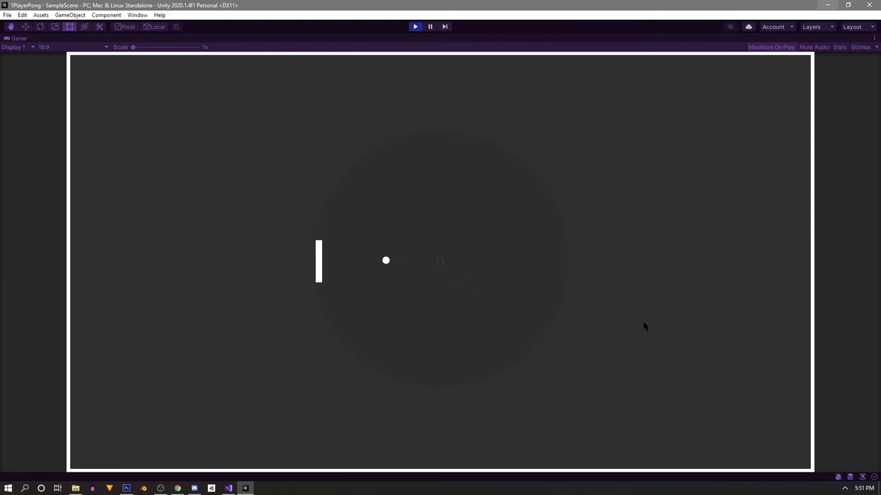
{"action": "key", "text": "Right"}
{"action": "key", "text": "Left"}
{"action": "key", "text": "Right"}
{"action": "key", "text": "Left"}
{"action": "key", "text": "ctrl+p"}
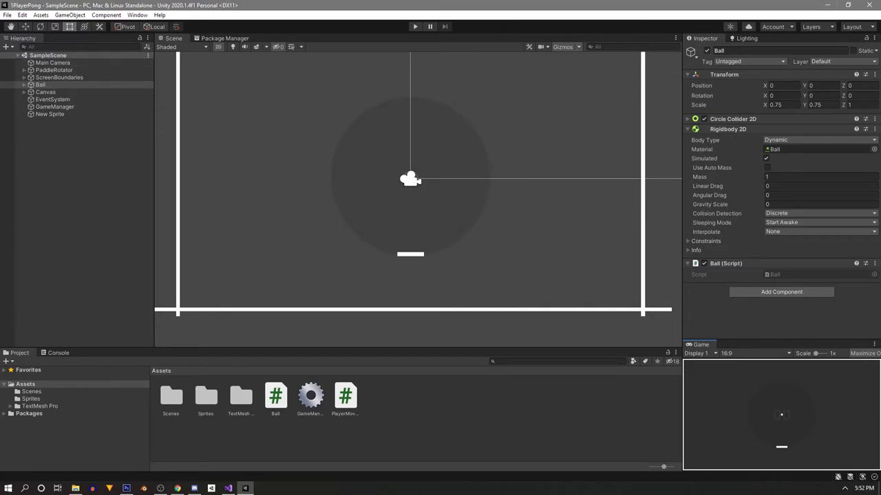
Step: Open the GameManager object's script in Visual Studio
{"action": "double_click", "coordinate": [791, 276]}
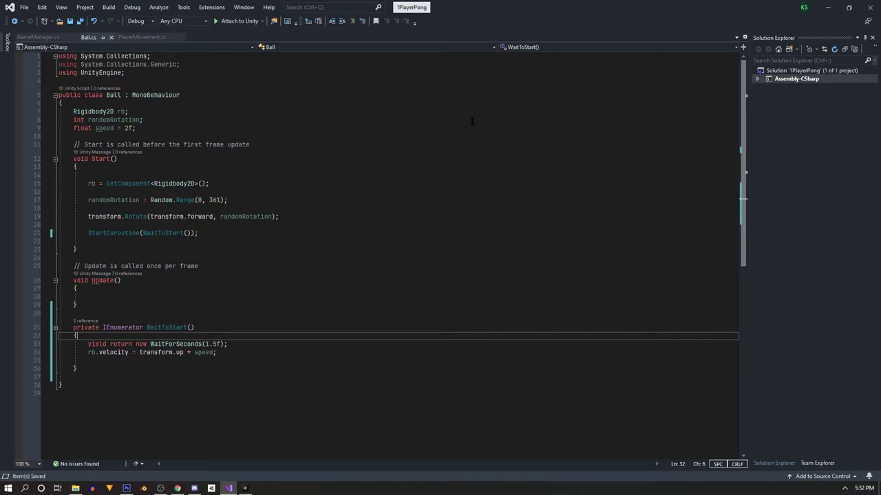
{"action": "left_click", "coordinate": [828, 7]}
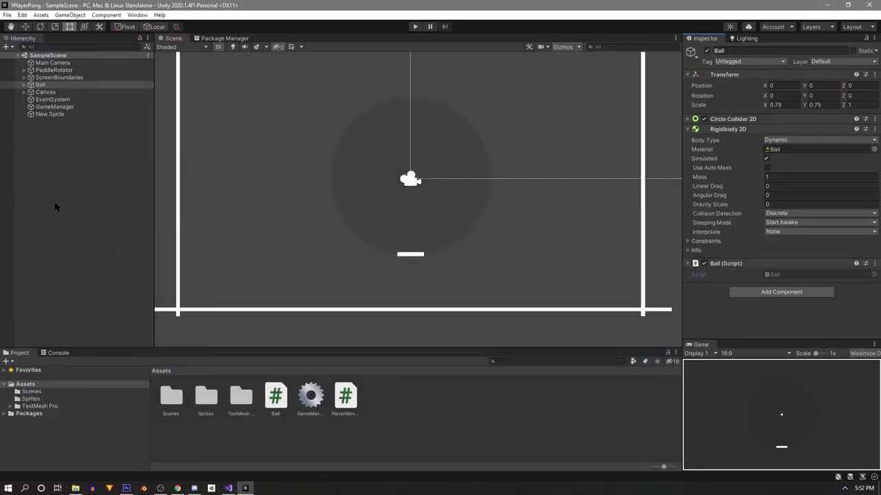
{"action": "left_click", "coordinate": [69, 107]}
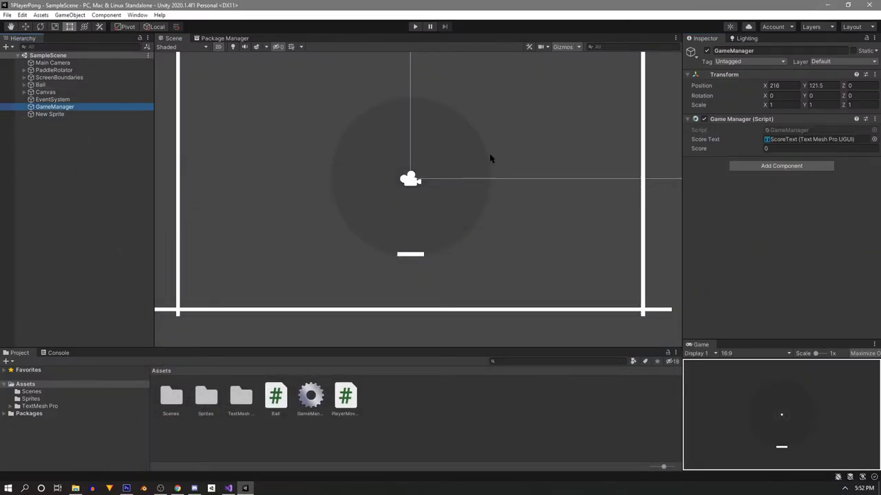
{"action": "double_click", "coordinate": [807, 131]}
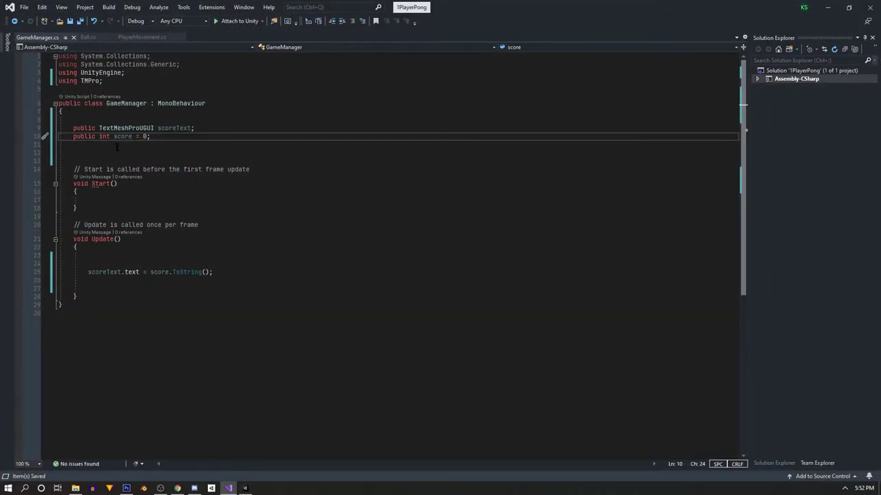
Step: Make the score field public static and save GameManager.cs
{"action": "left_click", "coordinate": [71, 136]}
{"action": "left_click", "coordinate": [95, 136]}
{"action": "type", "text": "static"}
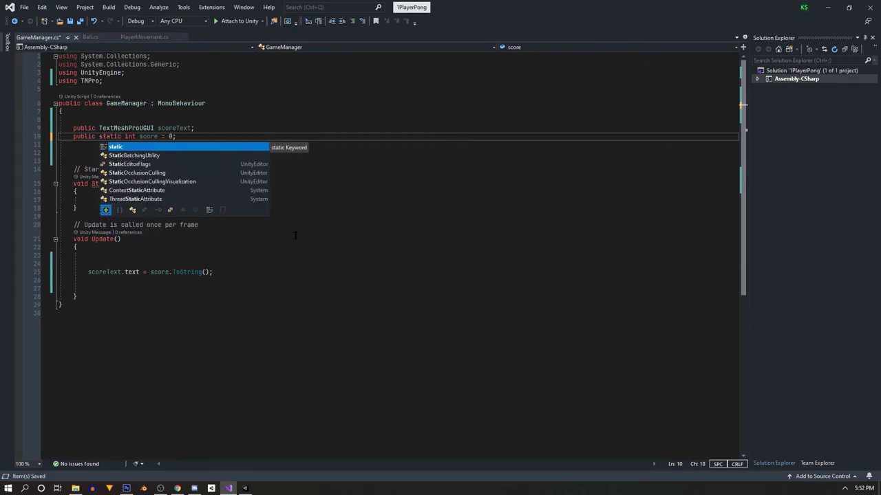
{"action": "left_click", "coordinate": [316, 303]}
{"action": "key", "text": "ctrl+s"}
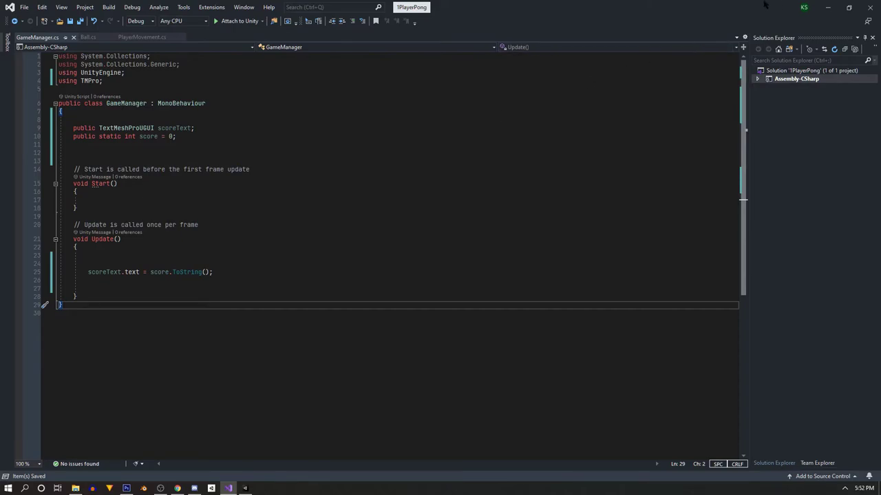
Step: Back in Unity, select the Ball object again
{"action": "left_click", "coordinate": [827, 7]}
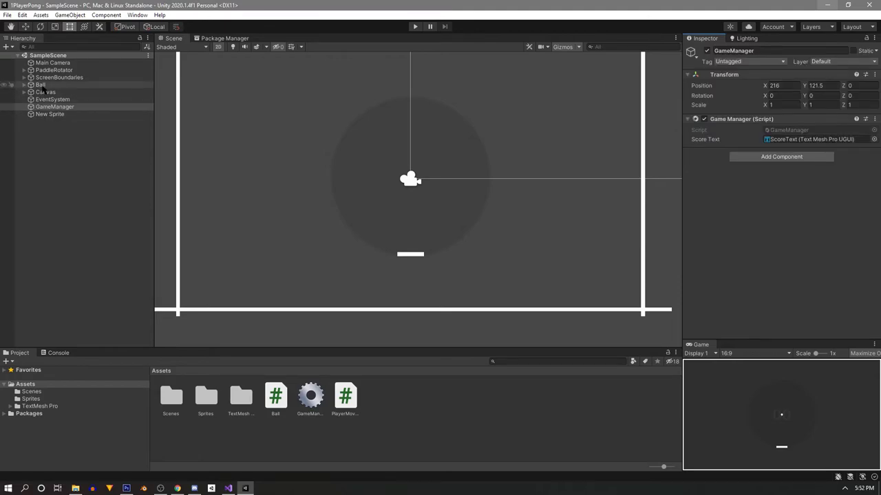
{"action": "left_click", "coordinate": [42, 85]}
{"action": "left_click", "coordinate": [50, 114]}
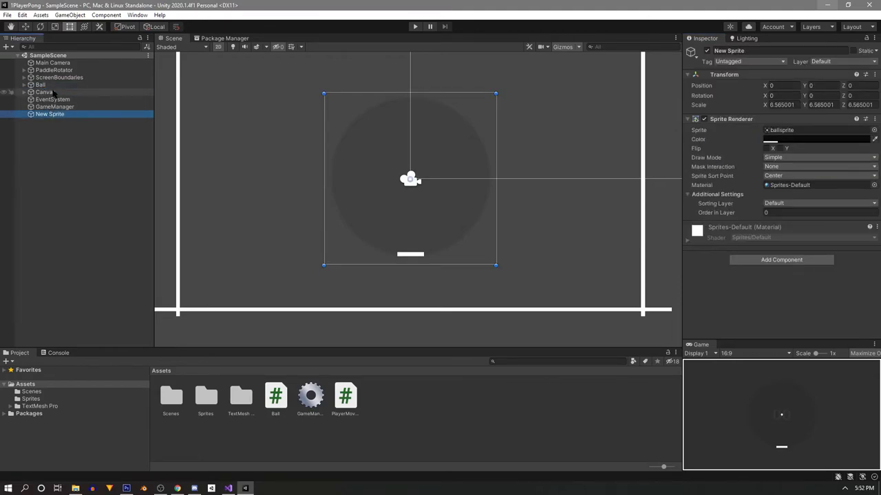
{"action": "left_click", "coordinate": [55, 85]}
Step: Reopen Ball.cs, try a GameManager.score line in Update, then delete it
{"action": "double_click", "coordinate": [776, 283]}
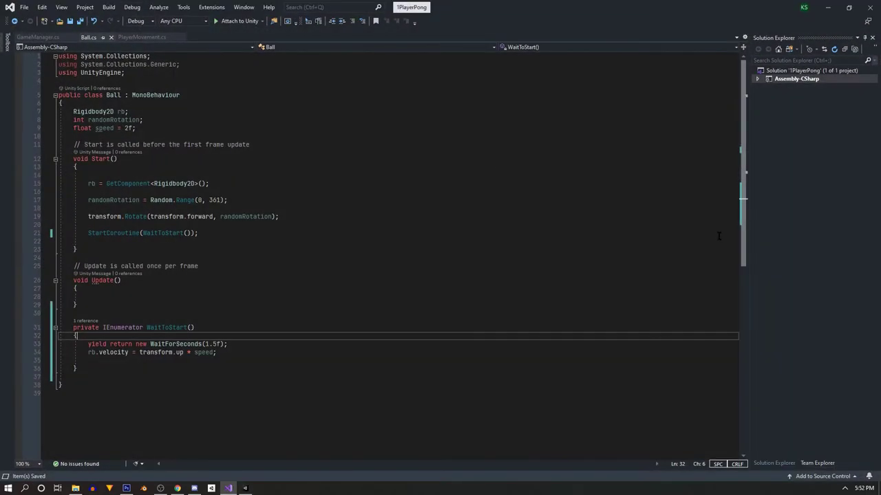
{"action": "left_click", "coordinate": [142, 298]}
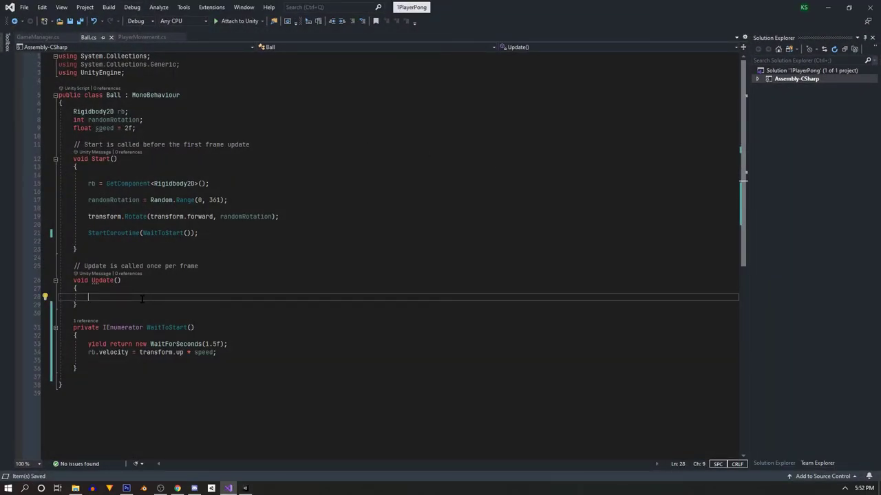
{"action": "key", "text": "ctrl+space"}
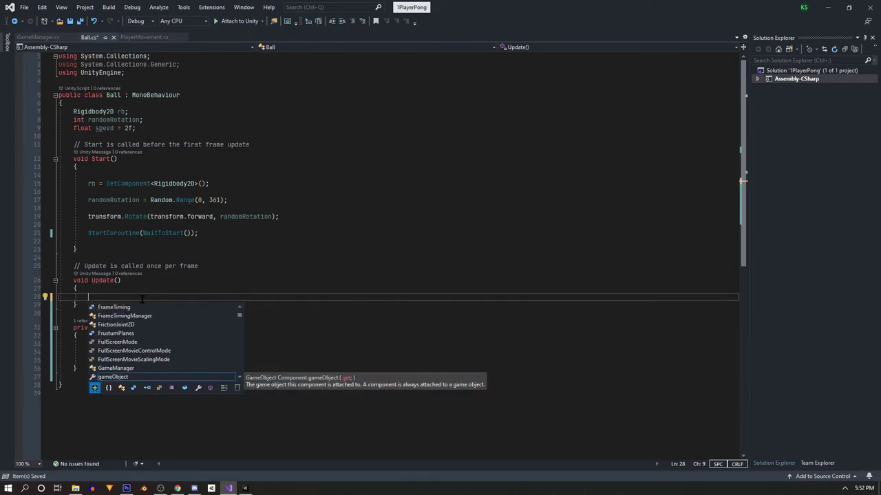
{"action": "type", "text": "gameM"}
{"action": "key", "text": "Tab"}
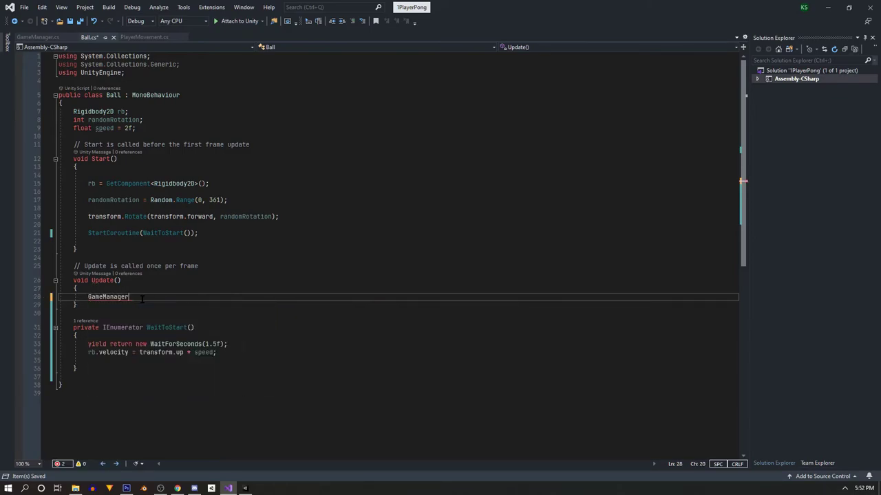
{"action": "type", "text": ".s"}
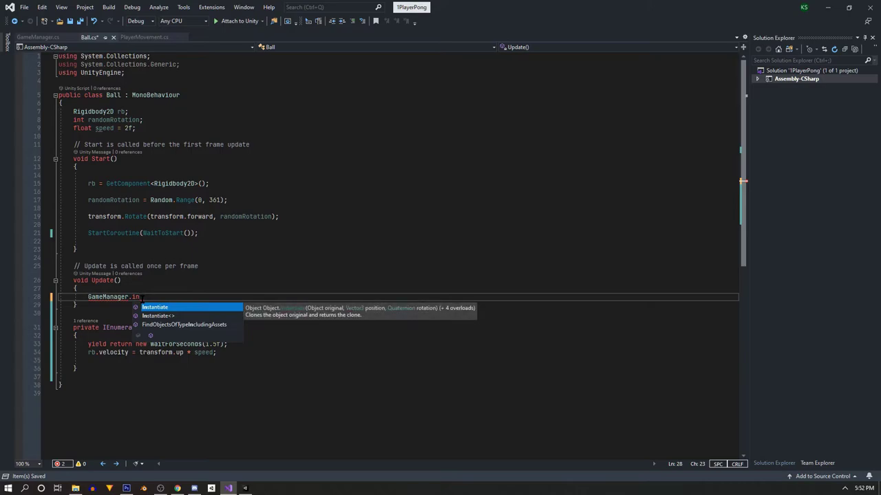
{"action": "type", "text": "c"}
{"action": "key", "text": "Tab"}
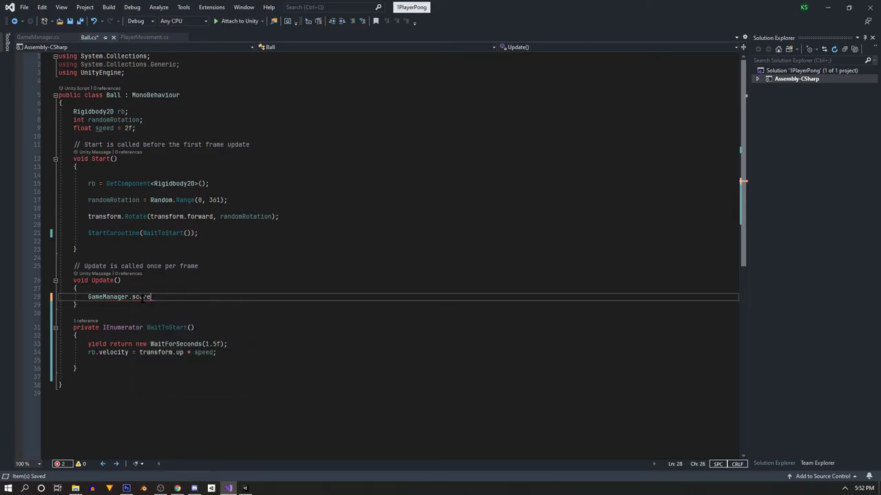
{"action": "left_click_drag", "start_coordinate": [191, 301], "coordinate": [59, 301]}
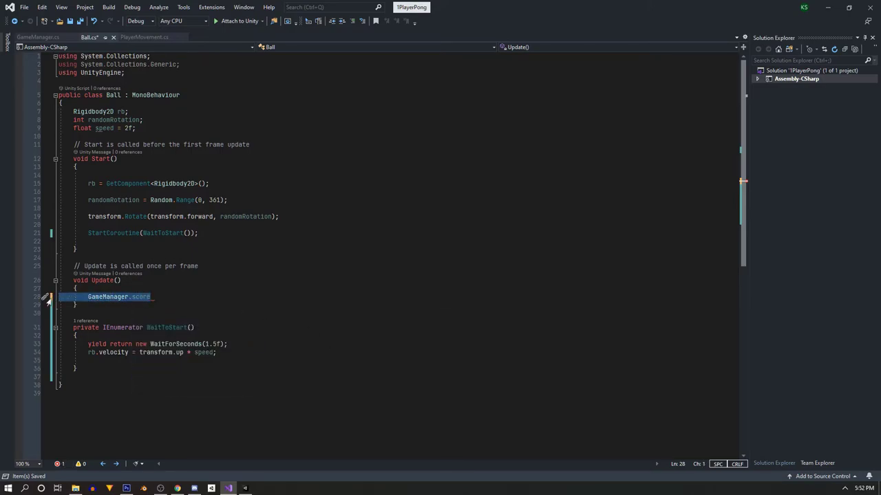
{"action": "key", "text": "BackSpace"}
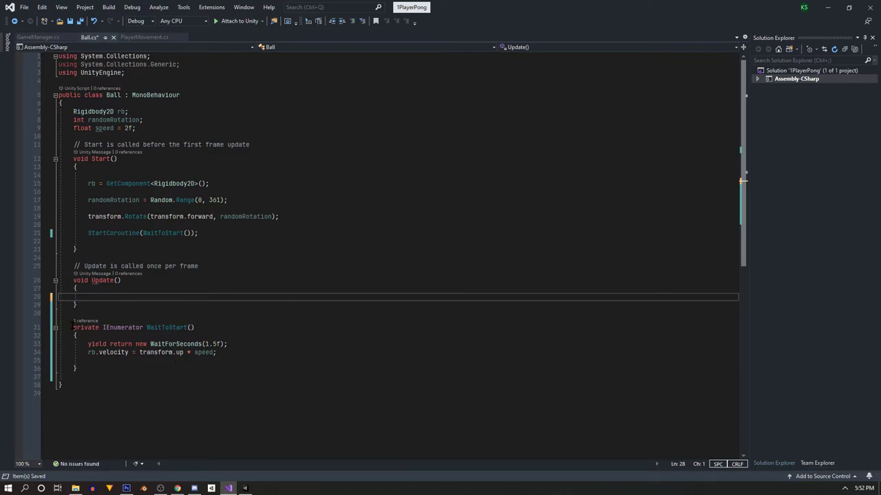
Step: Remove the stray blank line in WaitToStart and add empty lines below it
{"action": "left_click", "coordinate": [86, 314]}
{"action": "left_click_drag", "start_coordinate": [88, 361], "coordinate": [32, 362]}
{"action": "key", "text": "BackSpace"}
{"action": "key", "text": "BackSpace"}
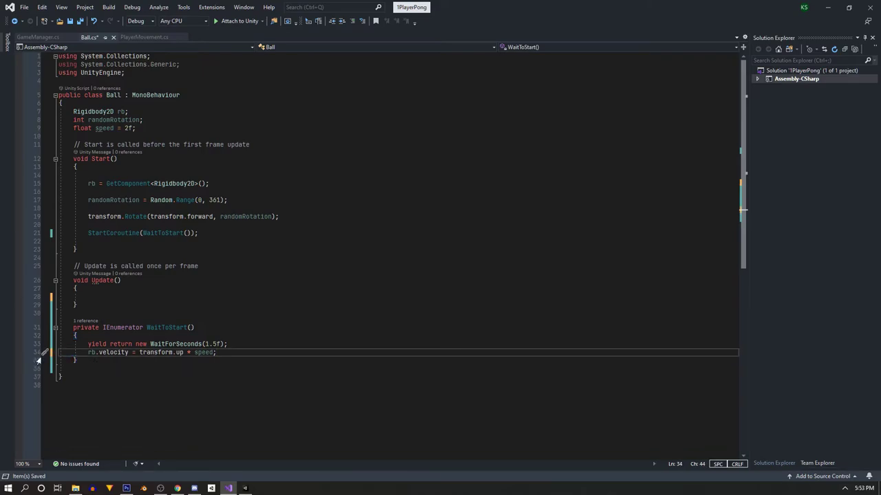
{"action": "key", "text": "Down"}
{"action": "key", "text": "Return"}
{"action": "key", "text": "Return"}
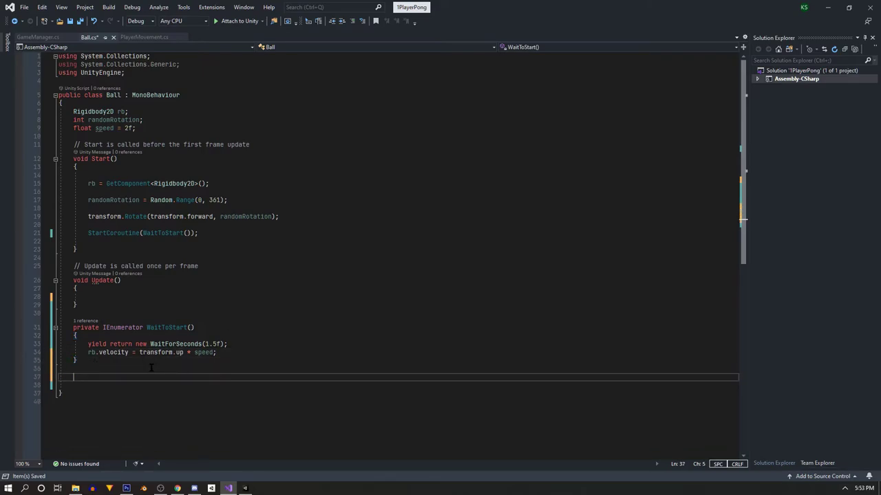
{"action": "key", "text": "Return"}
{"action": "key", "text": "Up"}
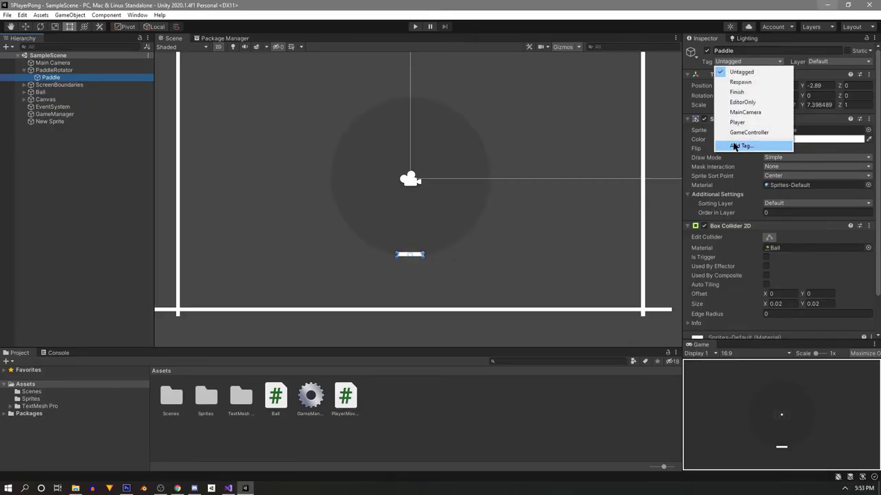
Step: Create a new tag named Paddle in Tags & Layers
{"action": "left_click", "coordinate": [734, 147]}
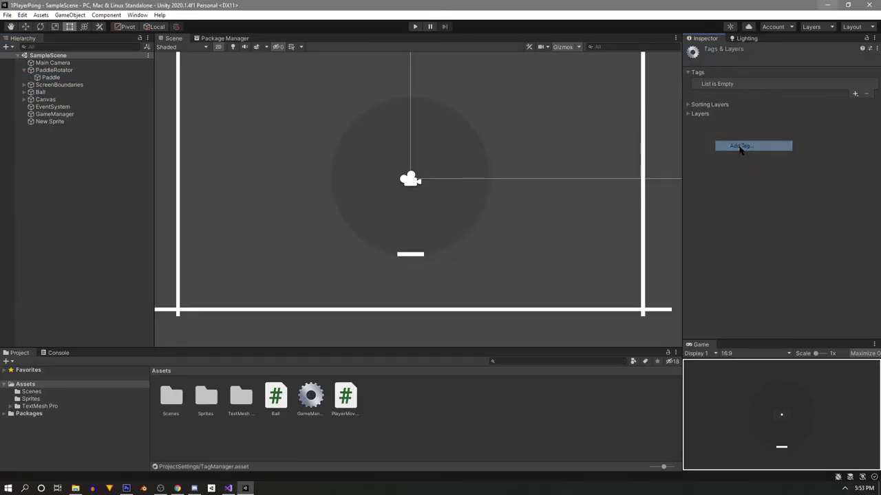
{"action": "left_click", "coordinate": [854, 94]}
{"action": "type", "text": "Paddle"}
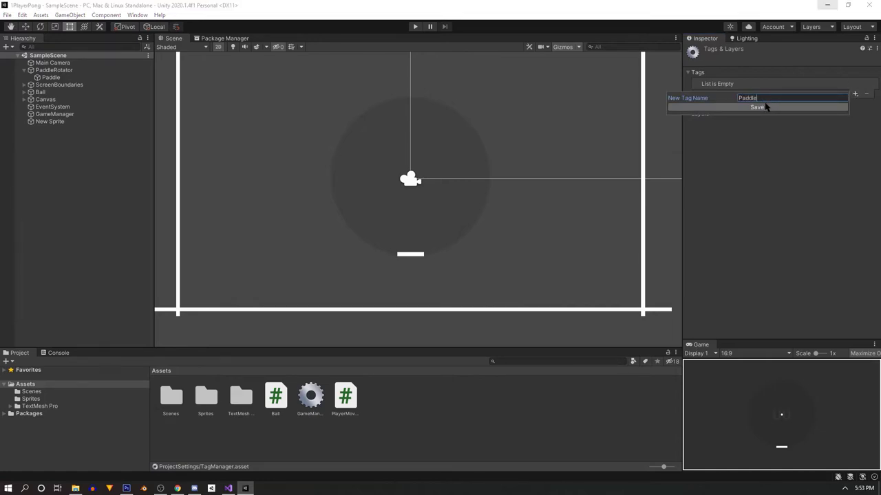
{"action": "left_click", "coordinate": [772, 109]}
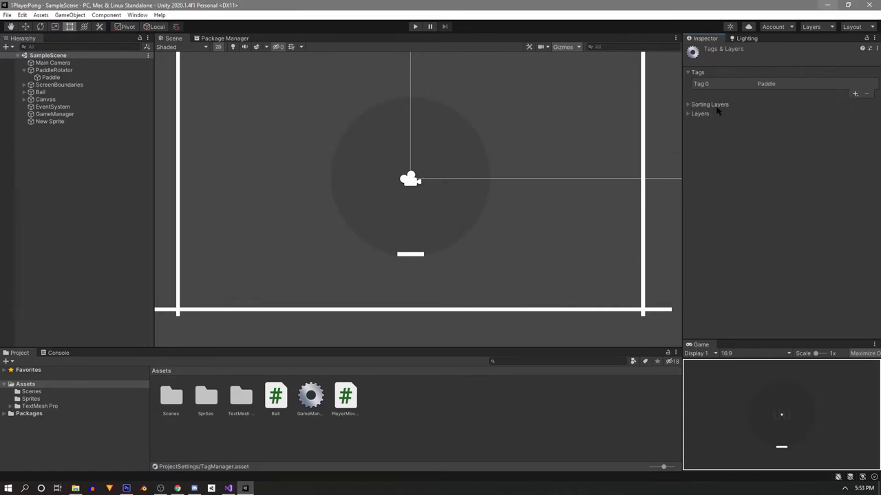
Step: Set the Paddle object's Tag to Paddle
{"action": "left_click", "coordinate": [51, 77]}
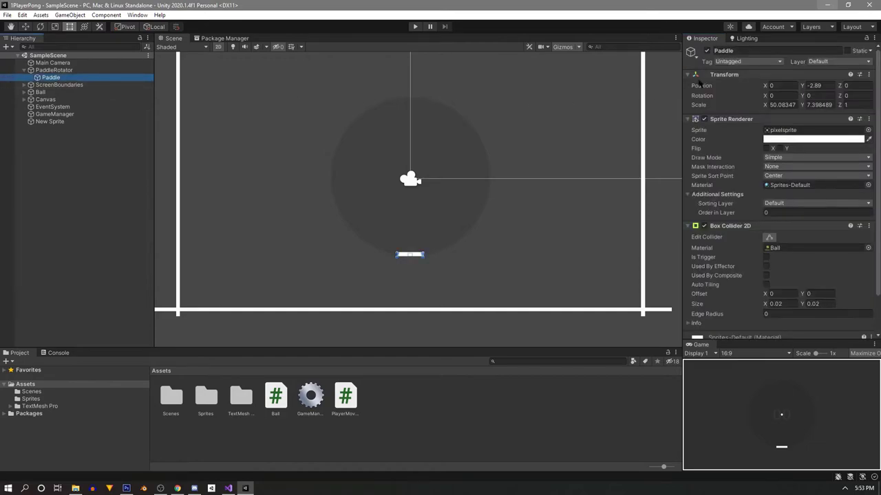
{"action": "left_click", "coordinate": [733, 62]}
{"action": "left_click", "coordinate": [737, 142]}
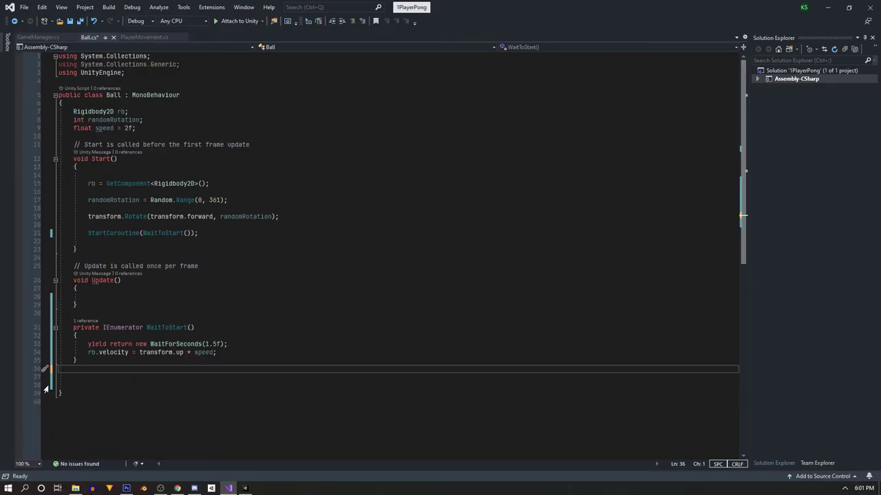
Step: Add a void OnCollisionEnter2D(Collision2D collision) method on line 37
{"action": "left_click", "coordinate": [45, 377]}
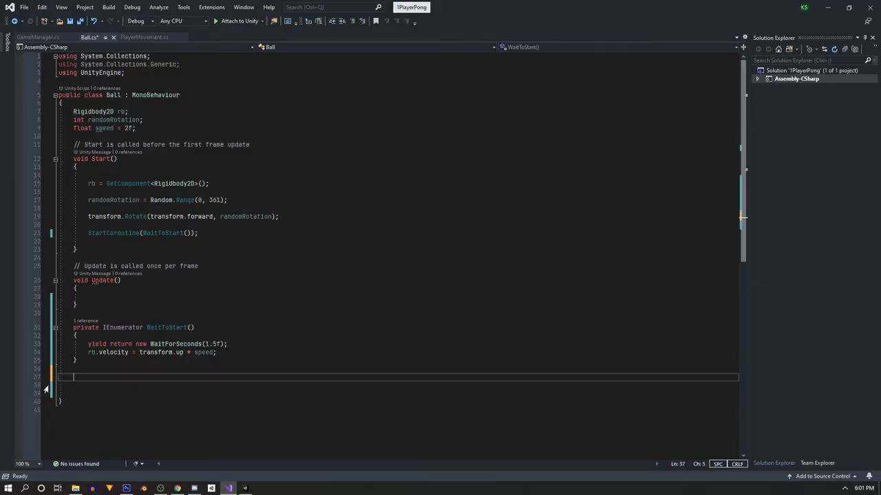
{"action": "type", "text": "on"}
{"action": "key", "text": "BackSpace"}
{"action": "key", "text": "BackSpace"}
{"action": "type", "text": "voi"}
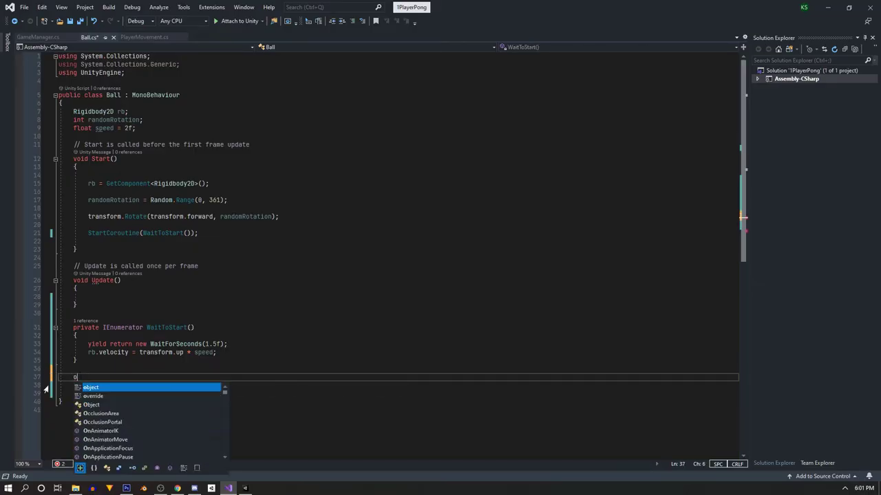
{"action": "type", "text": "d oncol"}
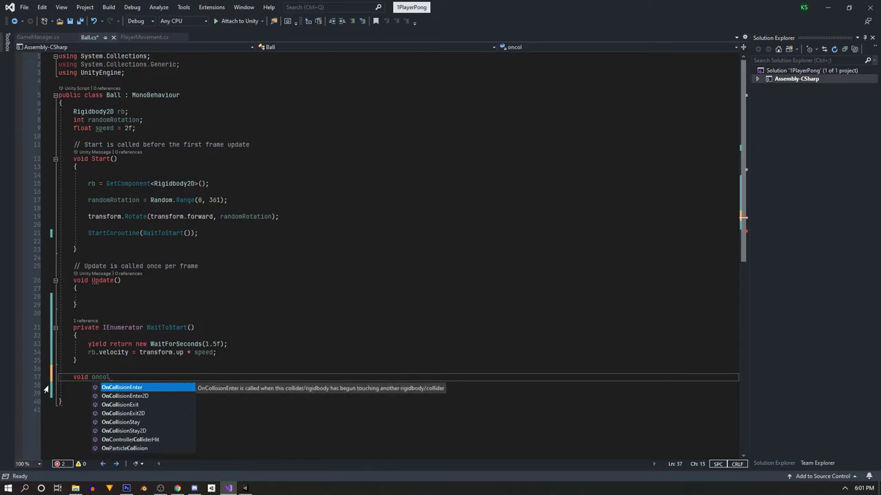
{"action": "key", "text": "Tab"}
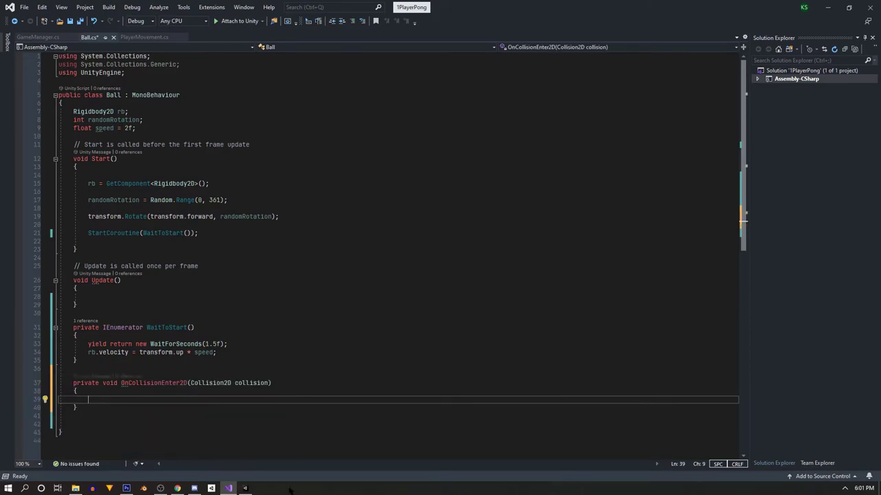
Step: Increment GameManager.score when the collided object has the Paddle tag, and save Ball.cs
{"action": "type", "text": "if"}
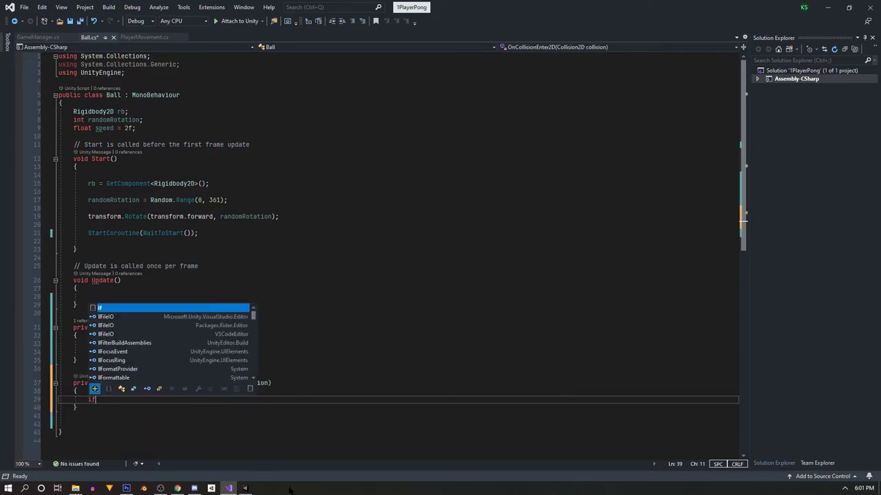
{"action": "type", "text": "(coll"}
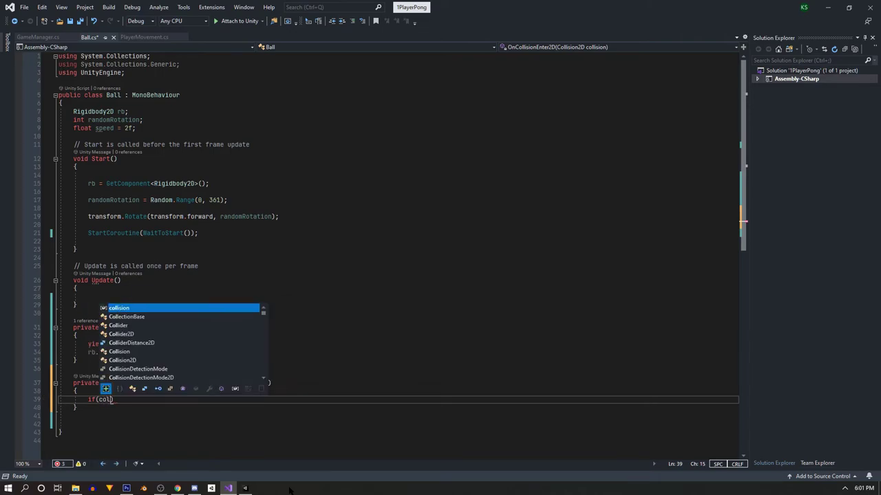
{"action": "type", "text": "ision.gameObject"}
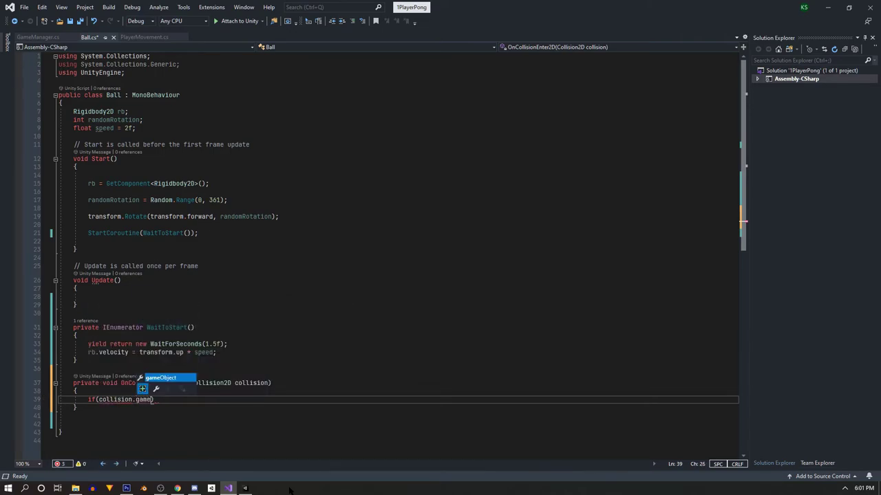
{"action": "type", "text": ".CompareTag"}
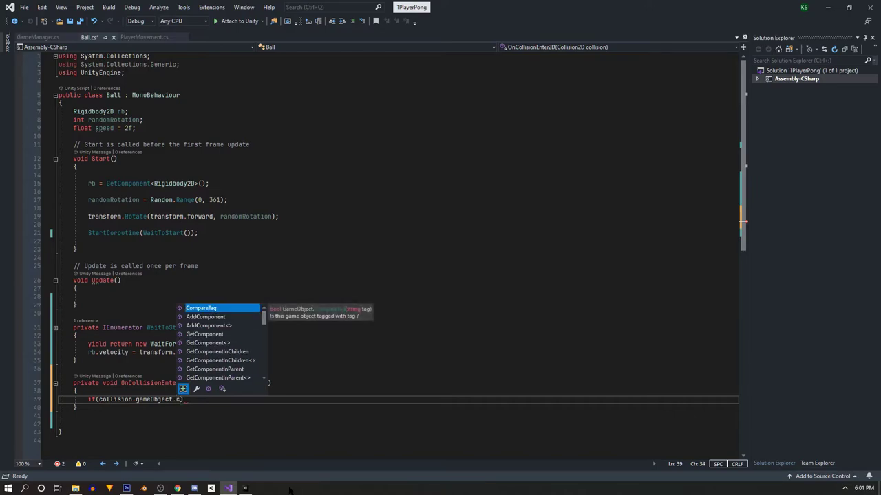
{"action": "type", "text": "(\"padd"}
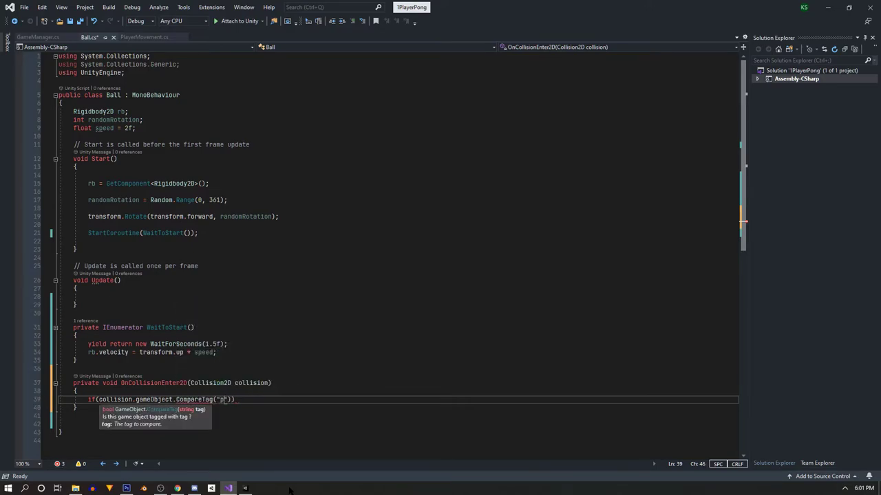
{"action": "key", "text": "BackSpace"}
{"action": "key", "text": "BackSpace"}
{"action": "key", "text": "BackSpace"}
{"action": "type", "text": "addle"}
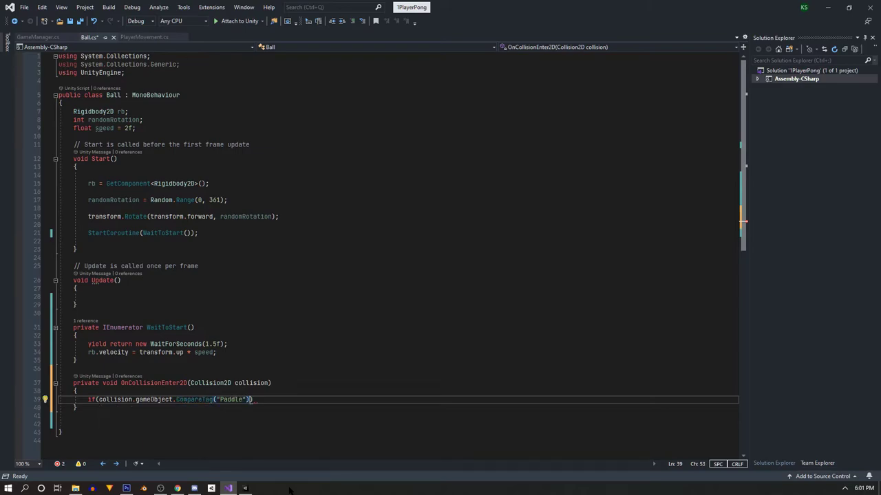
{"action": "key", "text": "End"}
{"action": "type", "text": "{"}
{"action": "key", "text": "Return"}
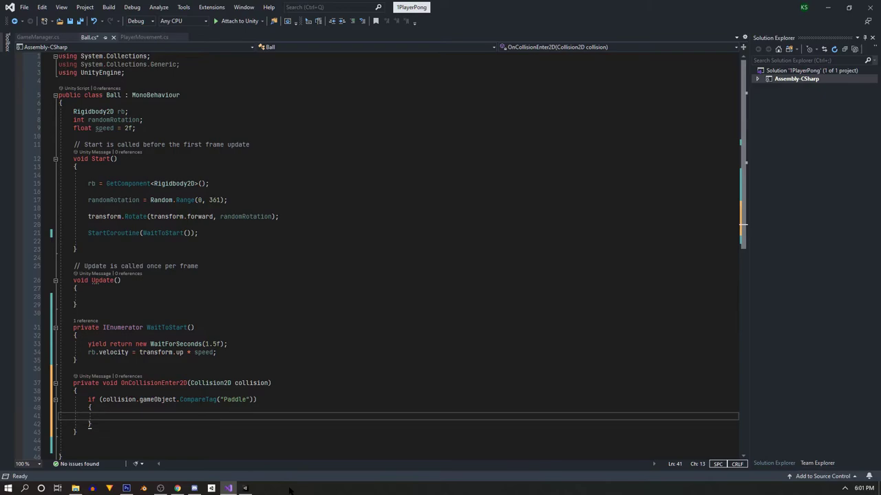
{"action": "type", "text": "GameManager.score"}
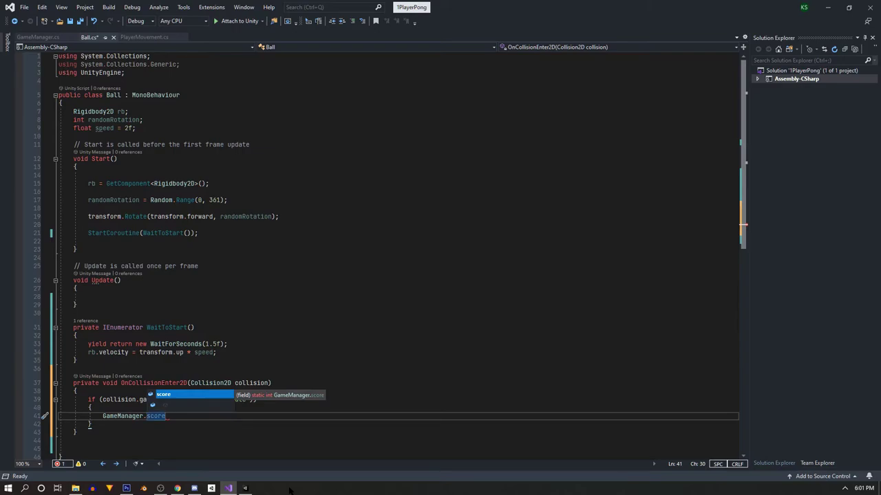
{"action": "type", "text": "++;"}
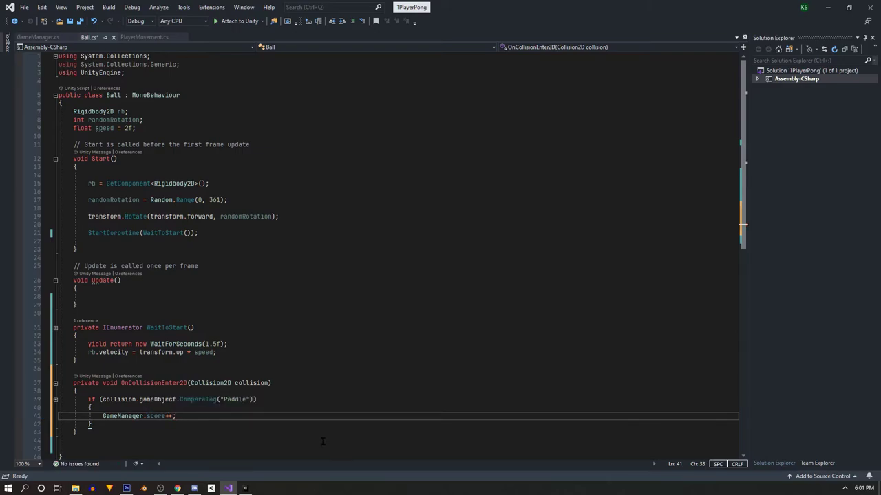
{"action": "key", "text": "ctrl+s"}
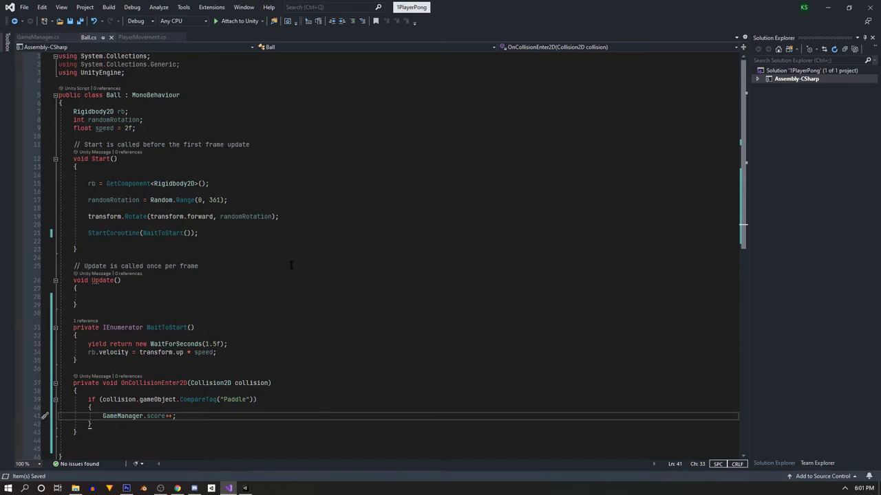
Step: Play-test, rotating the paddle with arrow keys to hit the ball until the score reaches 2
{"action": "left_click", "coordinate": [828, 7]}
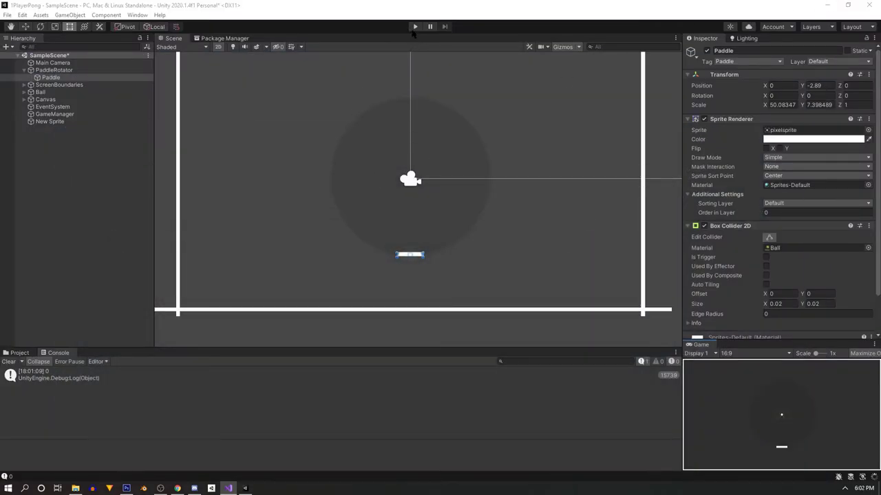
{"action": "left_click", "coordinate": [414, 27]}
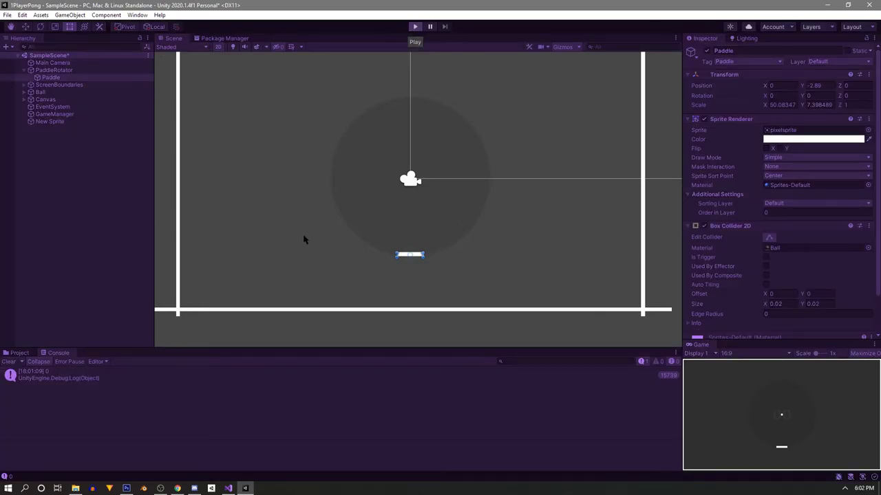
{"action": "key", "text": "Left"}
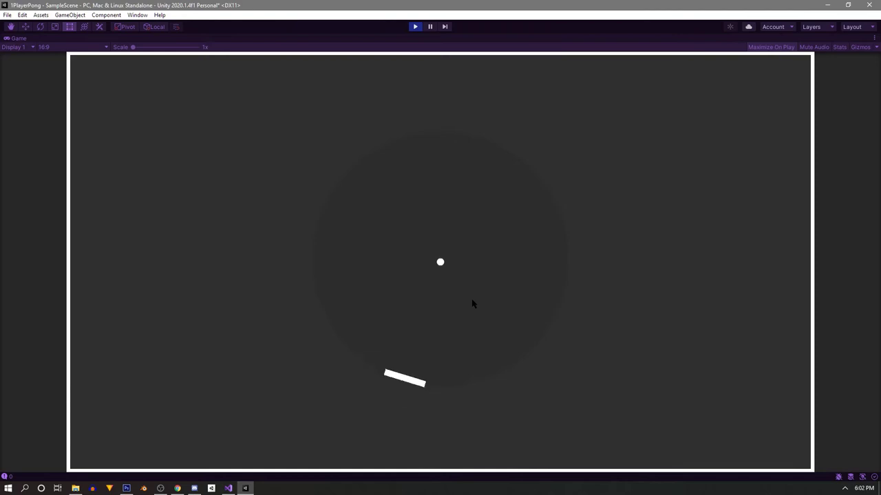
{"action": "key", "text": "Right"}
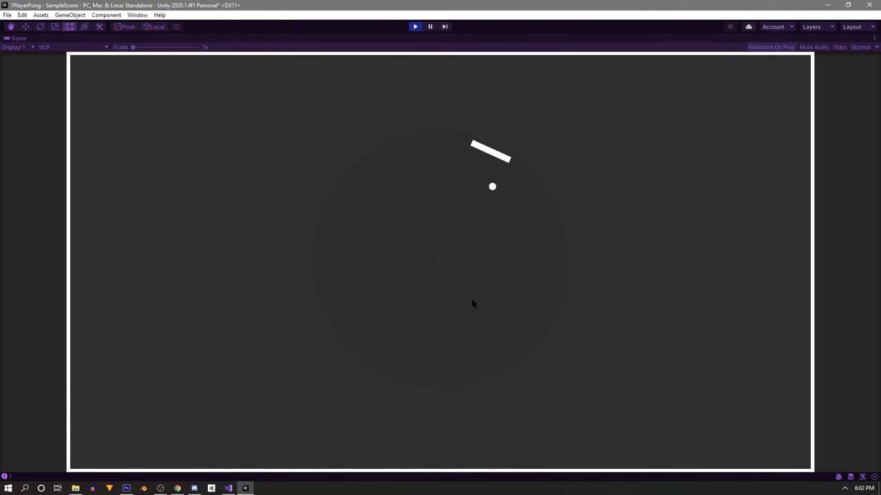
{"action": "key", "text": "Left"}
{"action": "key", "text": "Right"}
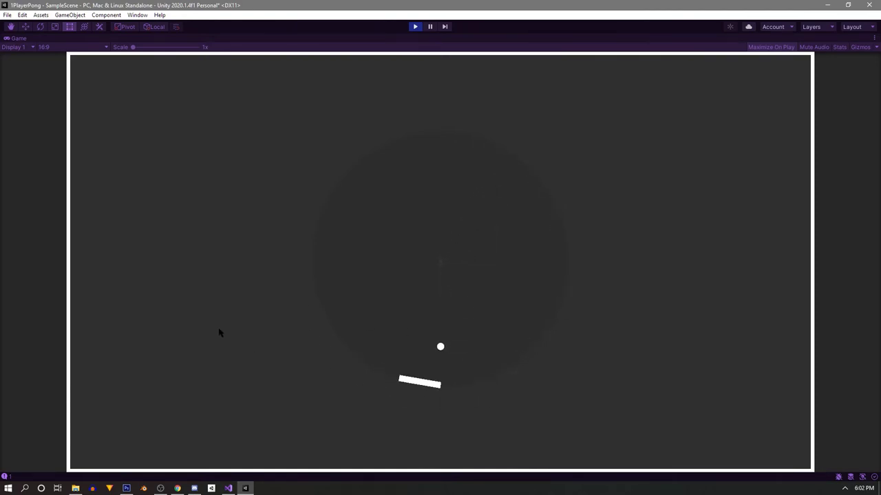
{"action": "key", "text": "Right"}
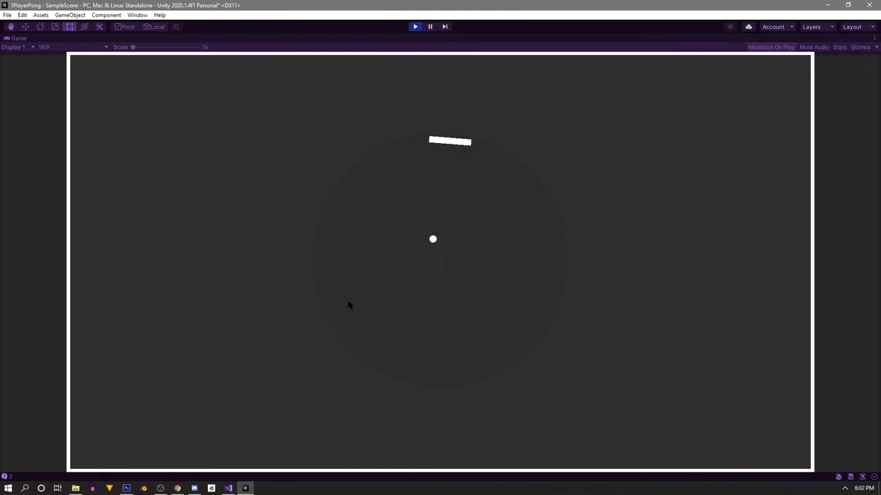
{"action": "key", "text": "Right"}
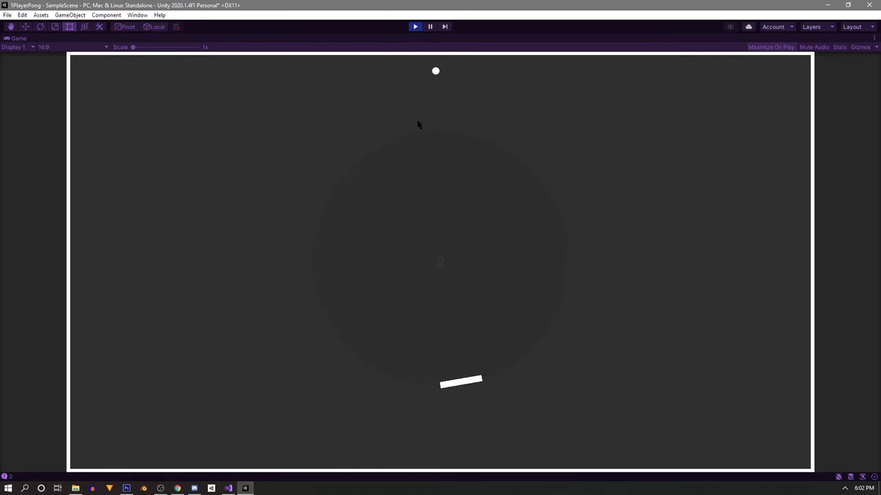
{"action": "key", "text": "Right"}
{"action": "key", "text": "ctrl+p"}
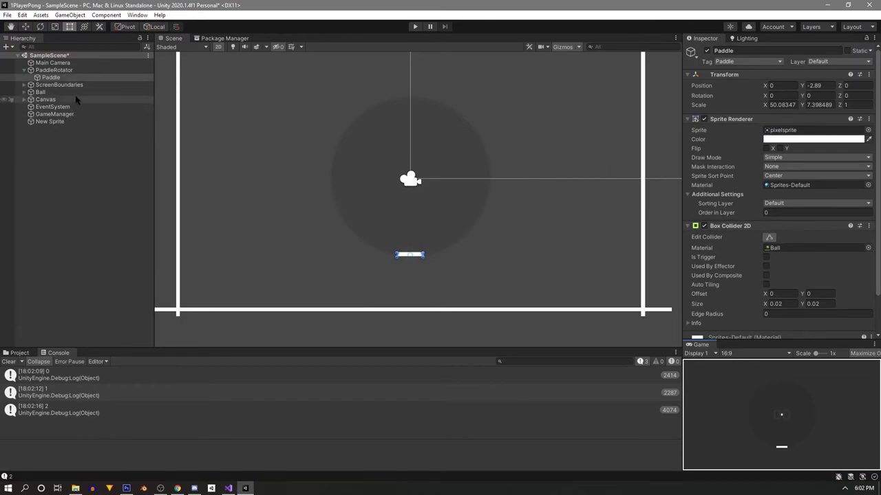
Step: Select ScoreText under the Canvas and drag its corner to enlarge the score text box
{"action": "left_click", "coordinate": [24, 100]}
{"action": "left_click", "coordinate": [55, 107]}
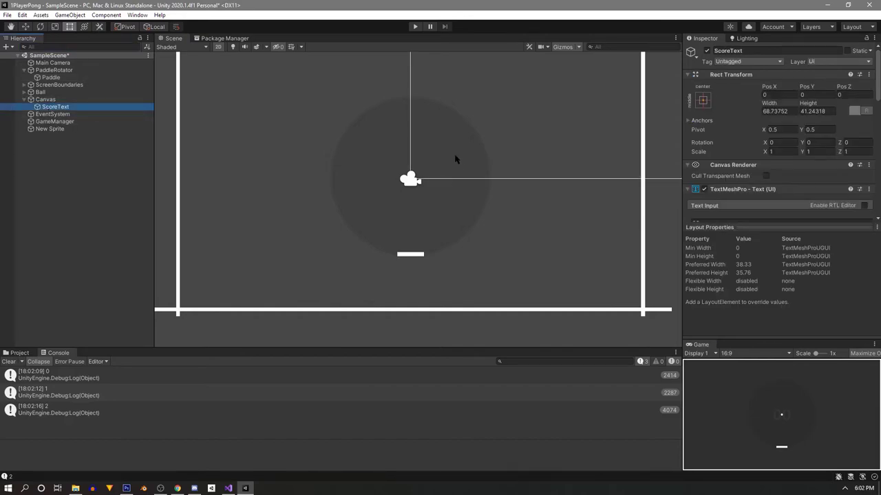
{"action": "key", "text": "f"}
{"action": "middle_click_drag", "start_coordinate": [540, 275], "coordinate": [581, 303]}
{"action": "left_click", "coordinate": [581, 303]}
{"action": "scroll", "coordinate": [376, 191], "scroll_direction": "down", "scroll_amount": 5}
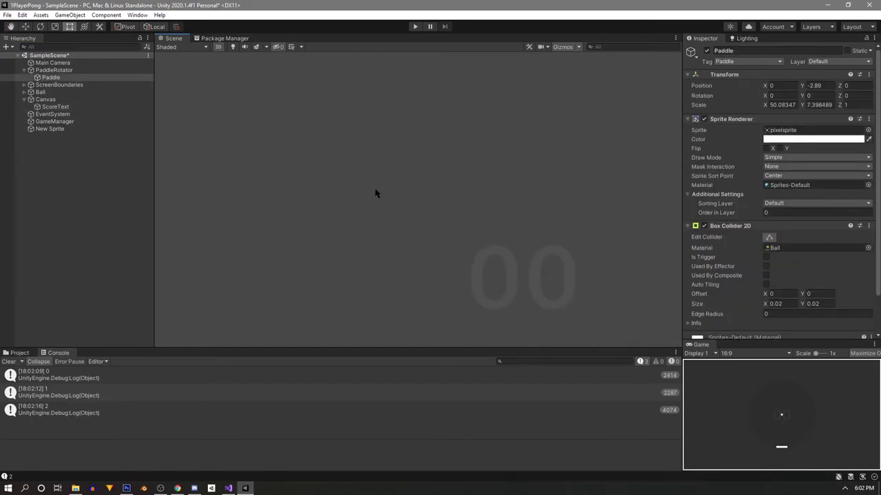
{"action": "left_click", "coordinate": [53, 107]}
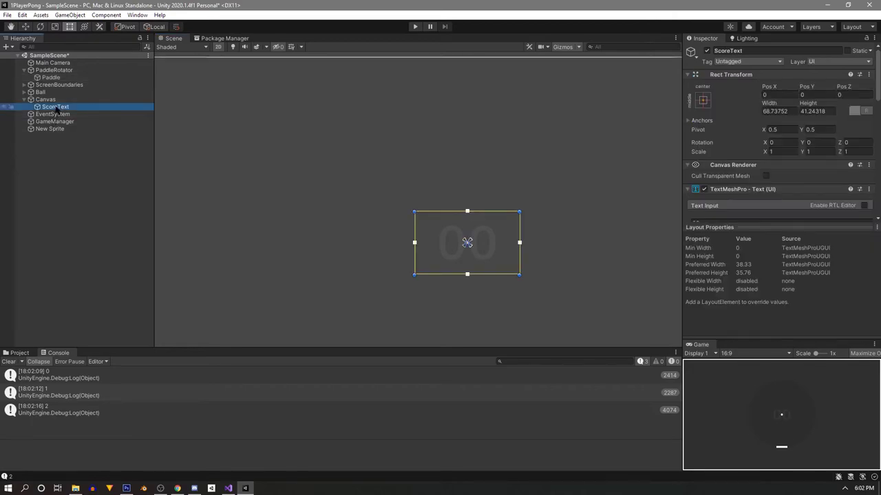
{"action": "middle_click_drag", "start_coordinate": [516, 280], "coordinate": [445, 192]}
{"action": "left_click_drag", "start_coordinate": [439, 185], "coordinate": [522, 252], "text": "alt+shift"}
Step: Raise the ScoreText font size from 32 to 84.44 and enter play mode
{"action": "scroll", "coordinate": [787, 148], "scroll_direction": "down", "scroll_amount": 6}
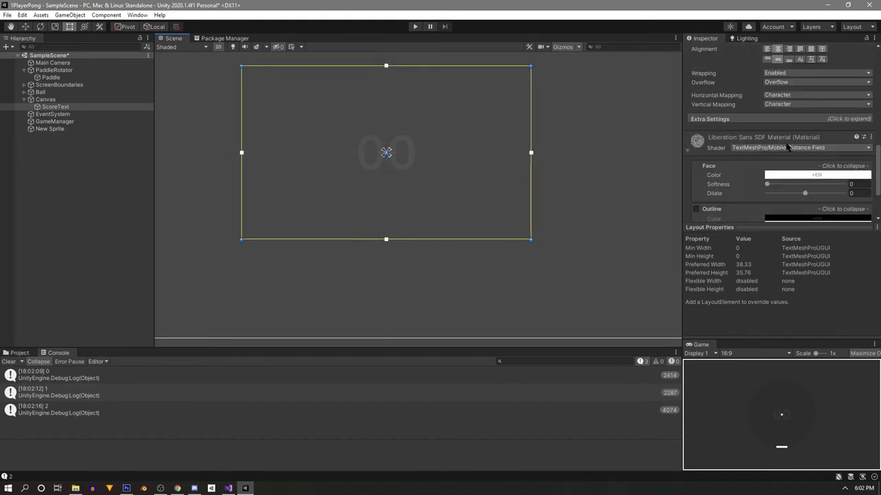
{"action": "scroll", "coordinate": [771, 96], "scroll_direction": "up", "scroll_amount": 3}
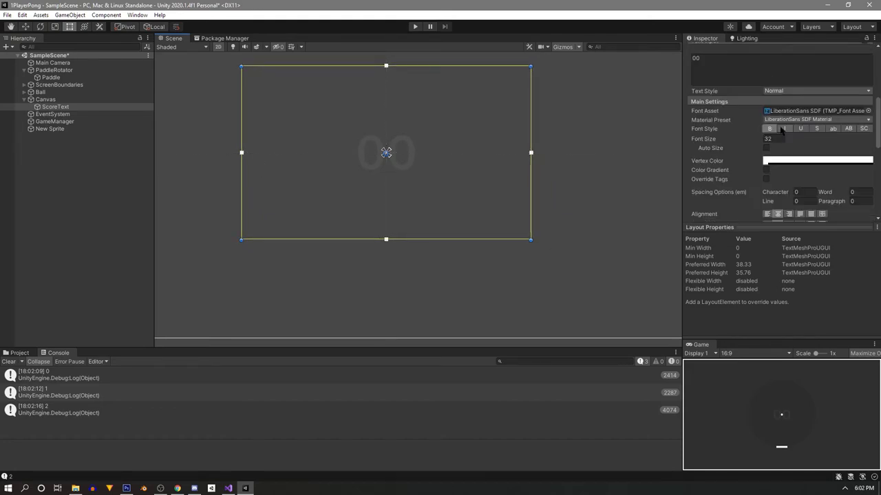
{"action": "left_click", "coordinate": [774, 139]}
{"action": "left_click_drag", "start_coordinate": [735, 141], "coordinate": [662, 138]}
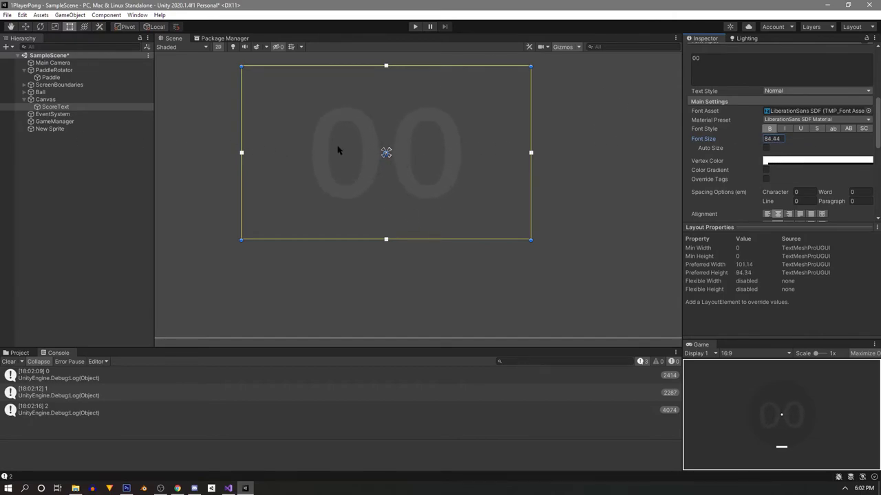
{"action": "left_click", "coordinate": [415, 26]}
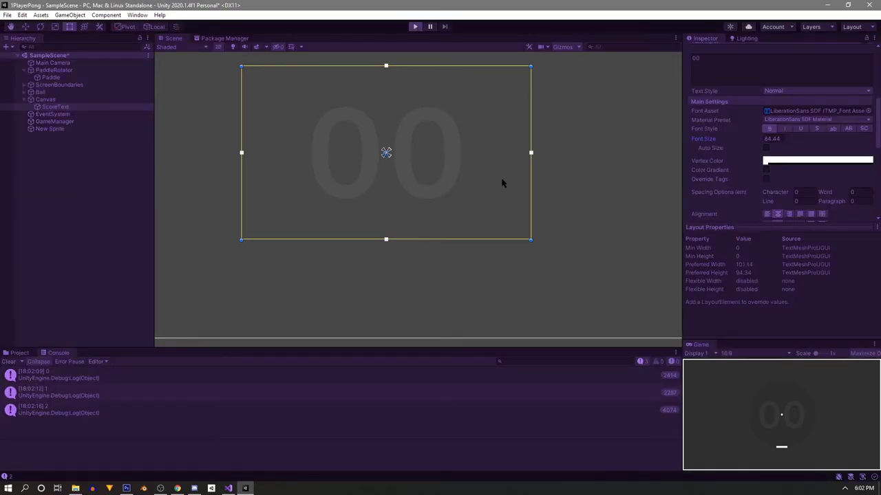
Step: Swing the paddle left and right to hit the ball and watch the score rise
{"action": "key", "text": "Right"}
{"action": "key", "text": "Left"}
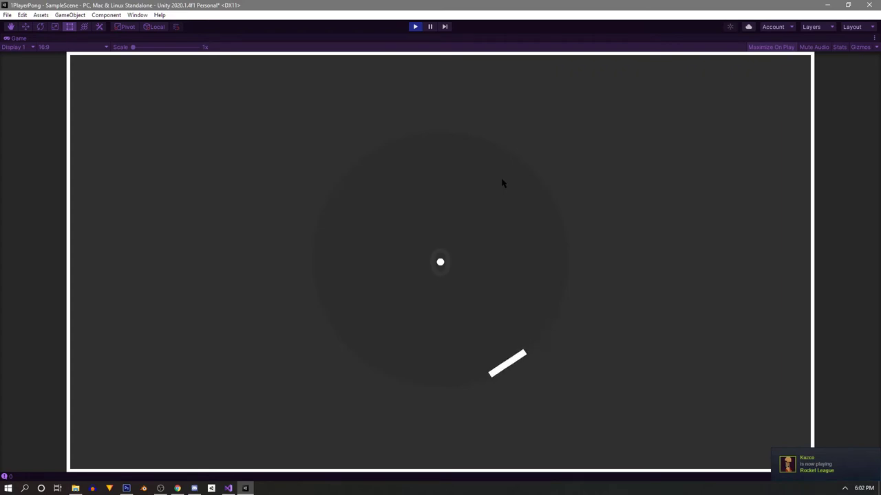
{"action": "key", "text": "Right"}
{"action": "key", "text": "Left"}
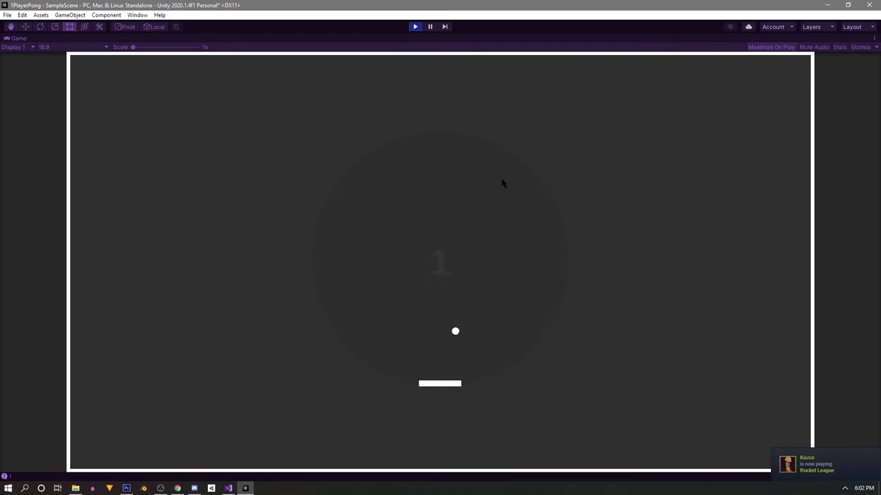
{"action": "key", "text": "Left"}
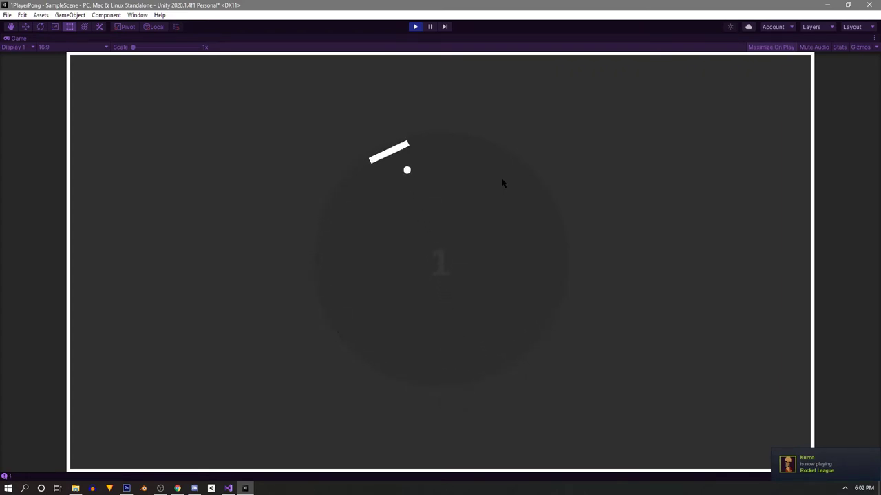
{"action": "key", "text": "Right"}
Step: Stop play mode, clear the Console log, and bring up Ball.cs in Visual Studio
{"action": "key", "text": "ctrl+p"}
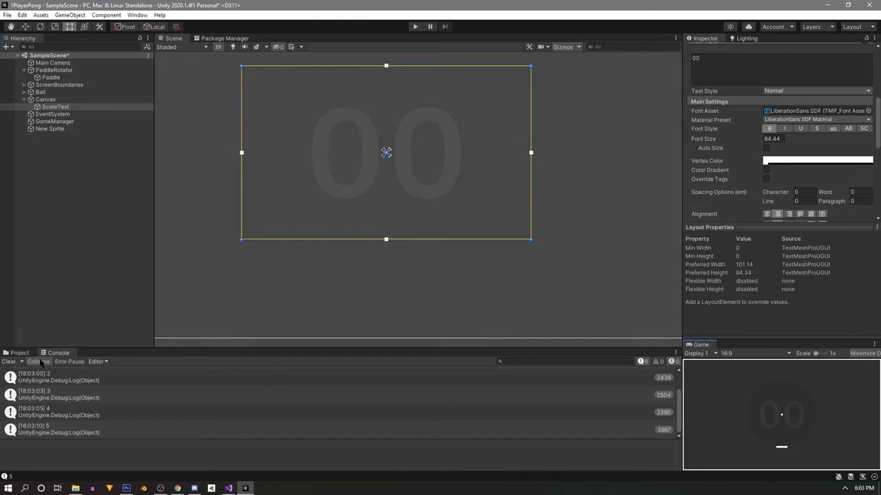
{"action": "left_click", "coordinate": [9, 361]}
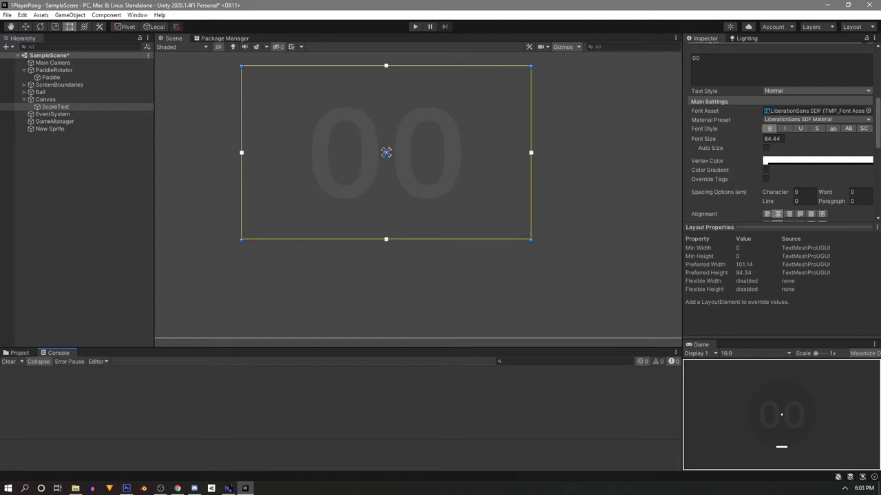
{"action": "key", "text": "alt+Tab"}
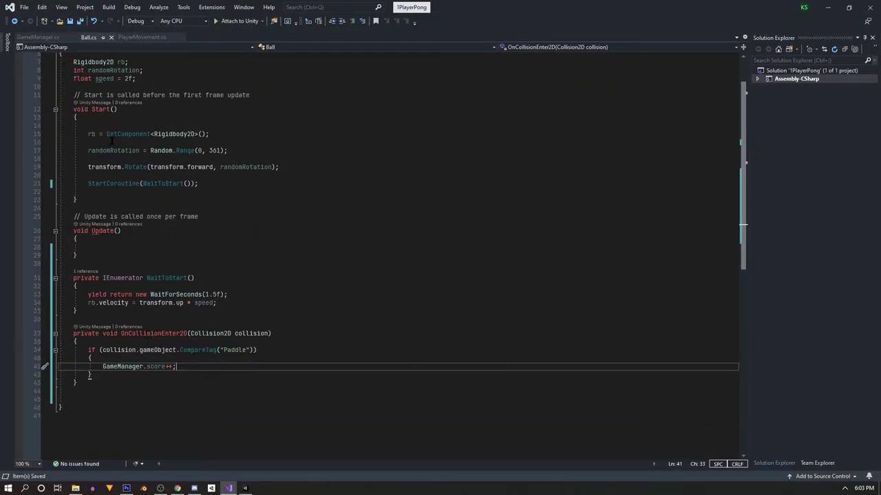
Step: In GameManager.cs delete the Debug.Log(score) line, tidy surrounding blank lines, and save
{"action": "left_click", "coordinate": [34, 38]}
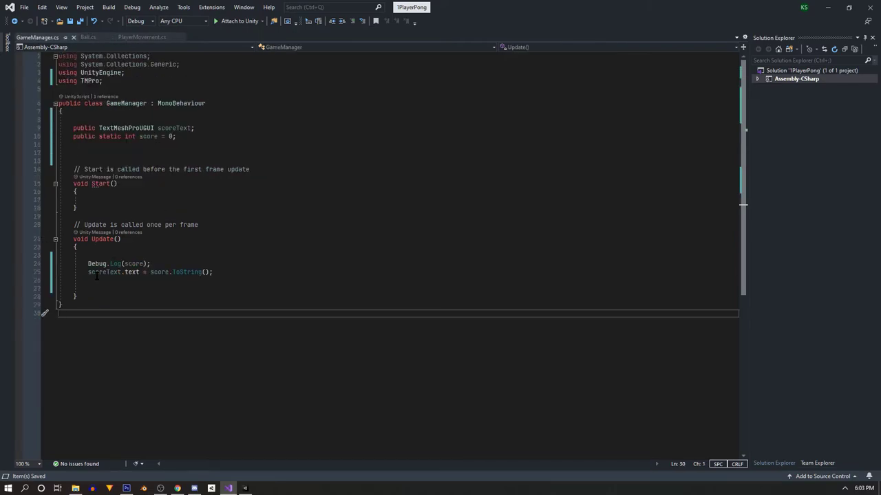
{"action": "left_click_drag", "start_coordinate": [151, 264], "coordinate": [74, 264]}
{"action": "key", "text": "BackSpace"}
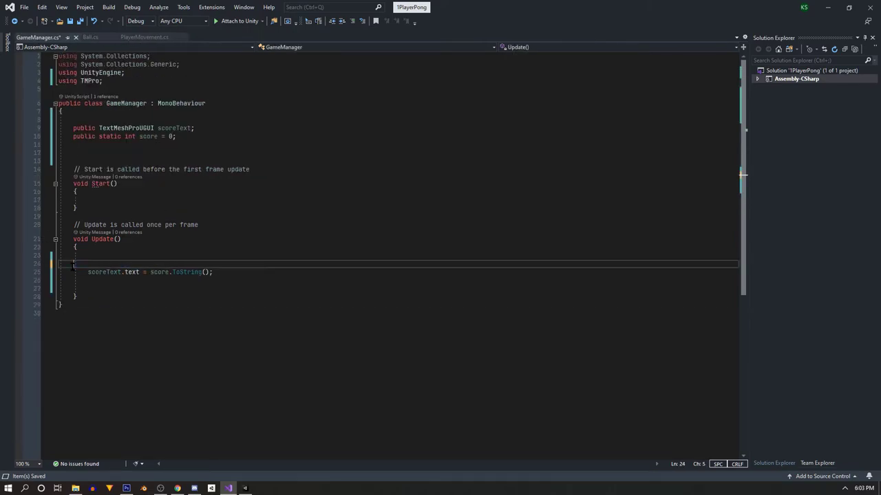
{"action": "key", "text": "BackSpace"}
{"action": "key", "text": "Delete"}
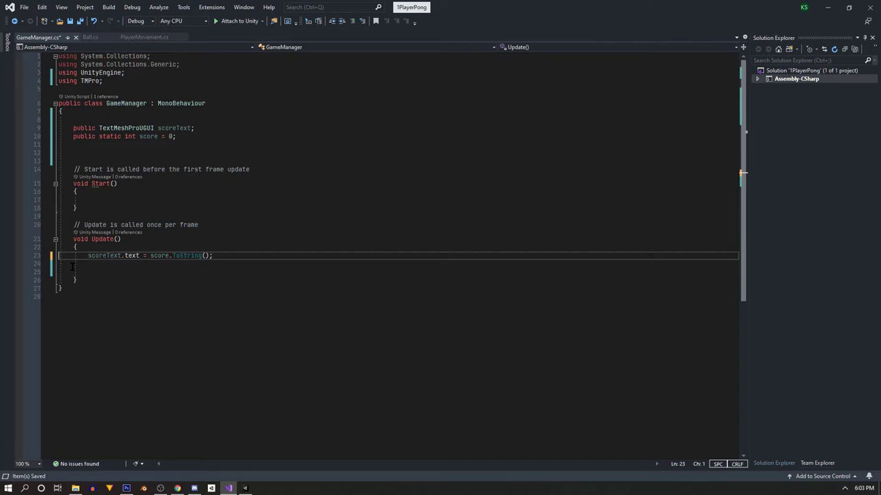
{"action": "left_click", "coordinate": [73, 271]}
{"action": "key", "text": "BackSpace"}
{"action": "key", "text": "BackSpace"}
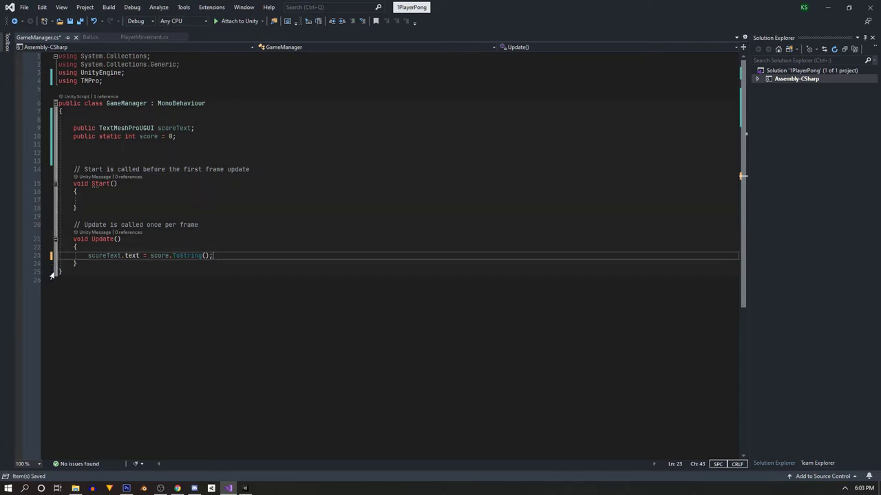
{"action": "key", "text": "ctrl+s"}
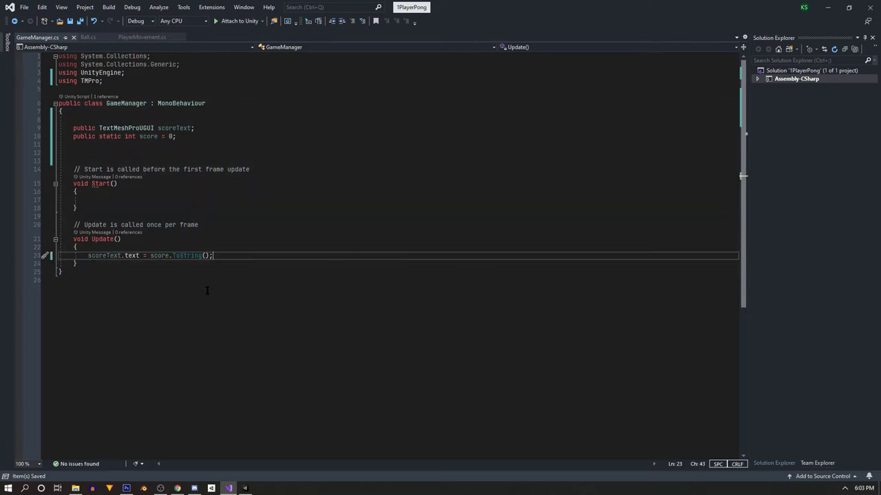
Step: Delete the Start comment and empty Start() method, save GameManager.cs, and return to Unity
{"action": "left_click_drag", "start_coordinate": [101, 208], "coordinate": [42, 167]}
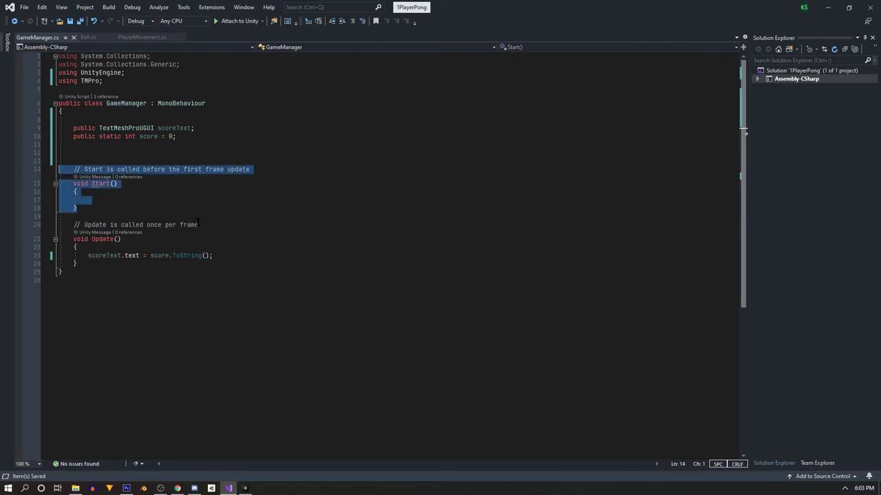
{"action": "key", "text": "BackSpace"}
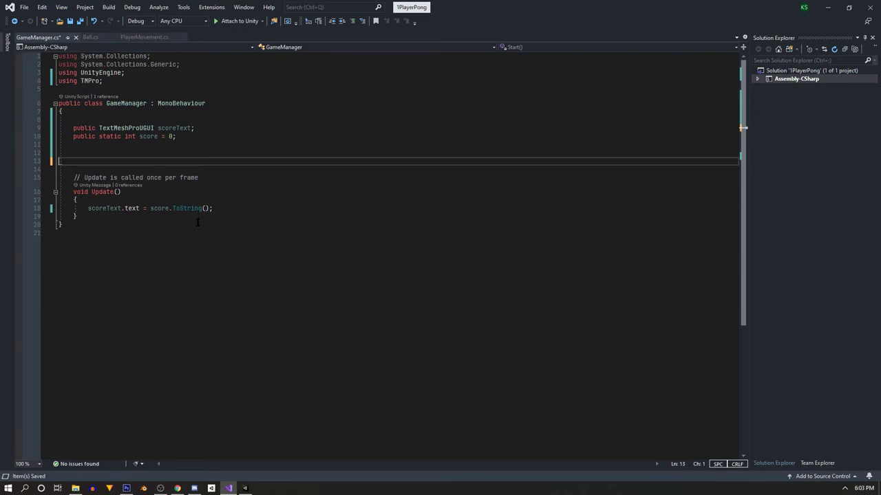
{"action": "key", "text": "BackSpace"}
{"action": "key", "text": "BackSpace"}
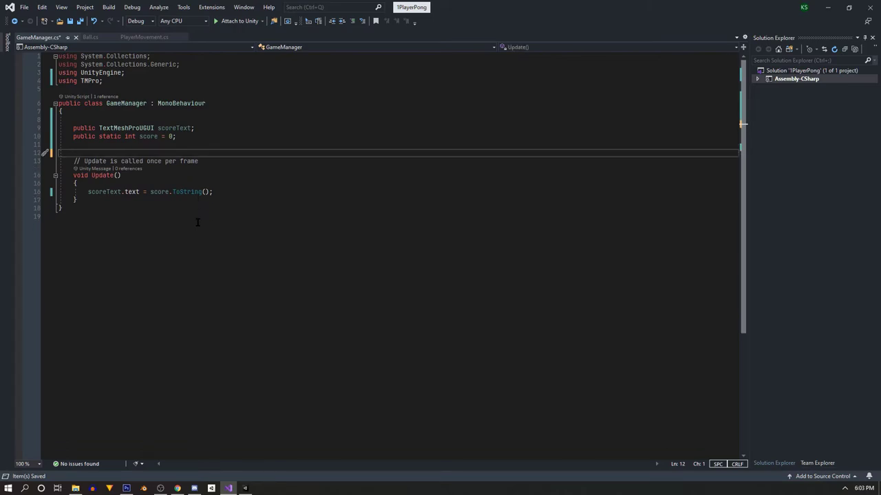
{"action": "key", "text": "ctrl+s"}
{"action": "left_click", "coordinate": [829, 7]}
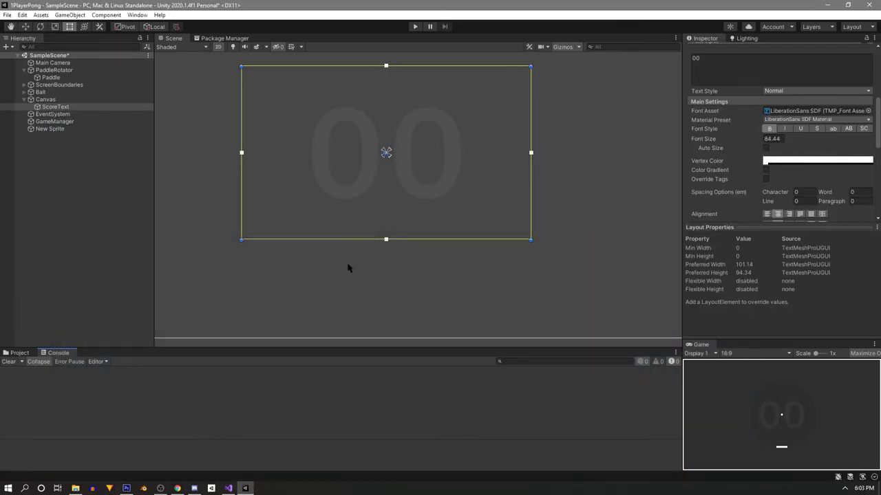
Step: Inspect the ScreenBoundaries object's components for reference
{"action": "left_click", "coordinate": [78, 183]}
{"action": "left_click", "coordinate": [59, 85]}
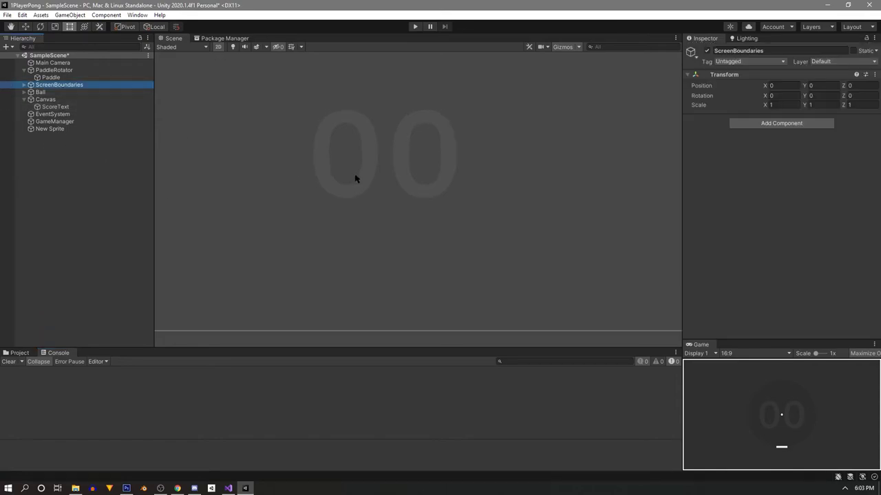
{"action": "scroll", "coordinate": [354, 179], "scroll_direction": "down", "scroll_amount": 3}
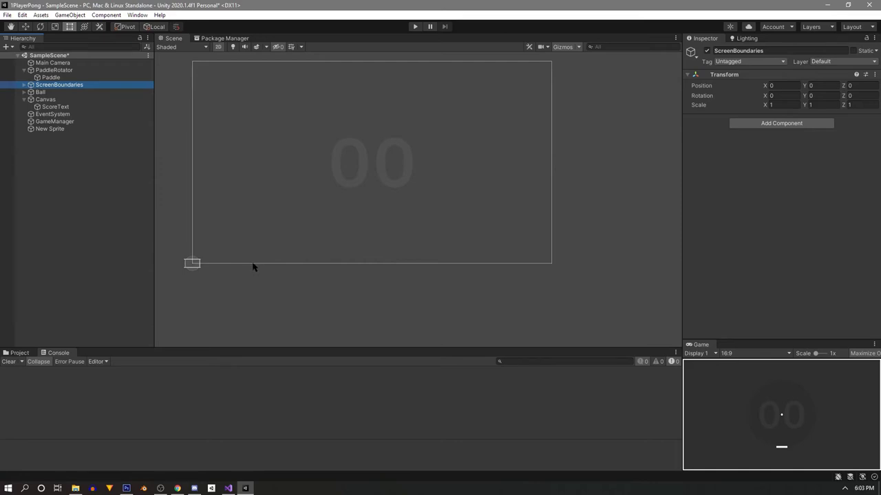
{"action": "scroll", "coordinate": [253, 267], "scroll_direction": "down", "scroll_amount": 2}
{"action": "scroll", "coordinate": [356, 281], "scroll_direction": "up", "scroll_amount": 4}
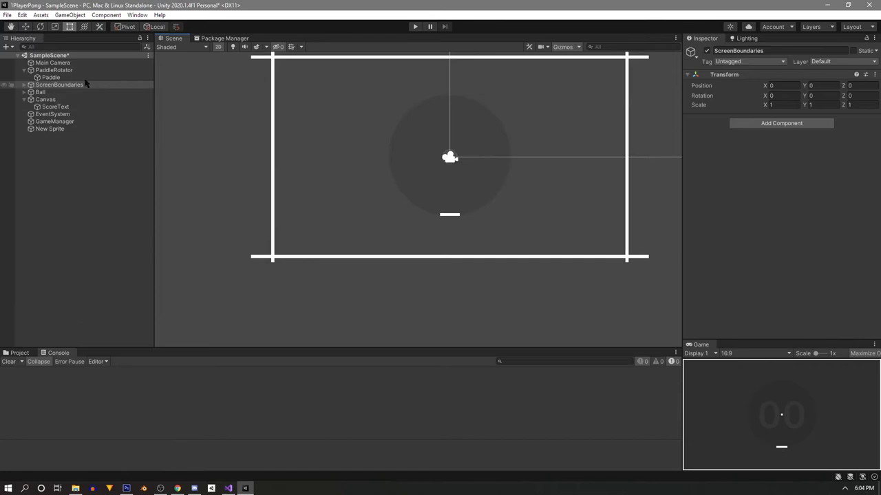
Step: Create an empty object, reset its Transform to the origin, and name it RestartBoundaries
{"action": "right_click", "coordinate": [60, 172]}
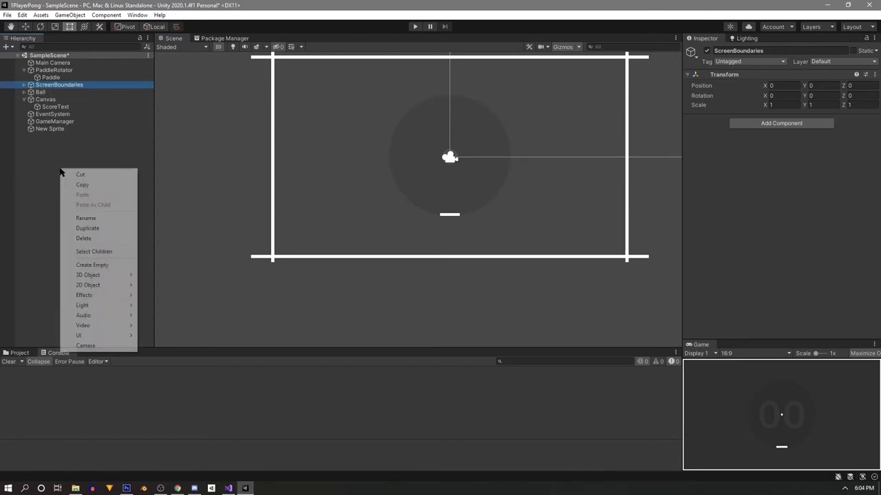
{"action": "left_click", "coordinate": [110, 264]}
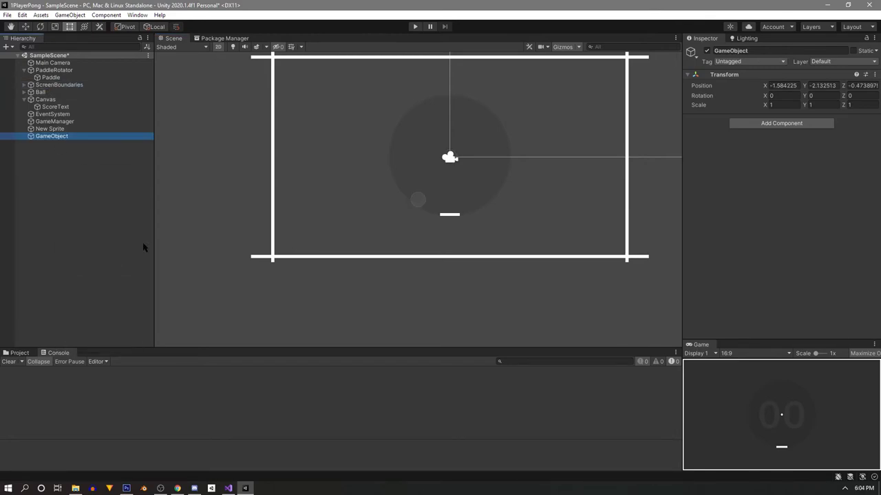
{"action": "right_click", "coordinate": [778, 75]}
{"action": "left_click", "coordinate": [791, 84]}
{"action": "left_click", "coordinate": [760, 52]}
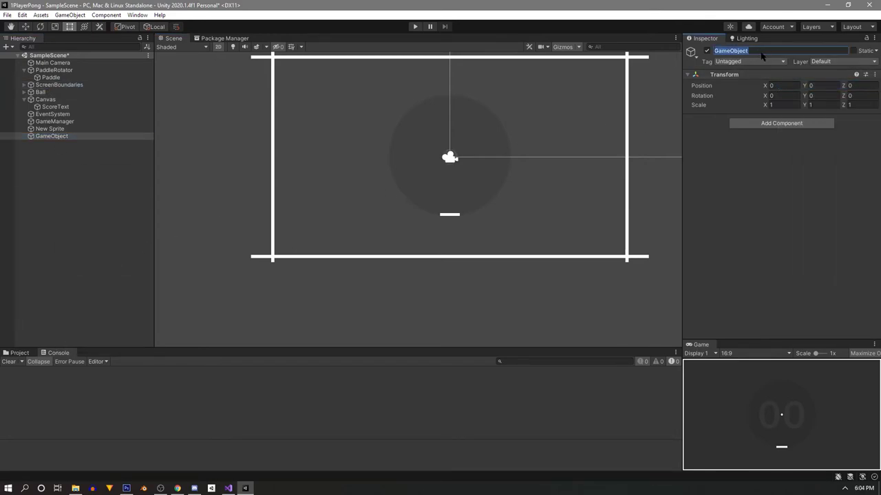
{"action": "type", "text": "RestartBoundaries"}
{"action": "key", "text": "Return"}
Step: Add a Box Collider 2D component to RestartBoundaries
{"action": "left_click", "coordinate": [757, 126]}
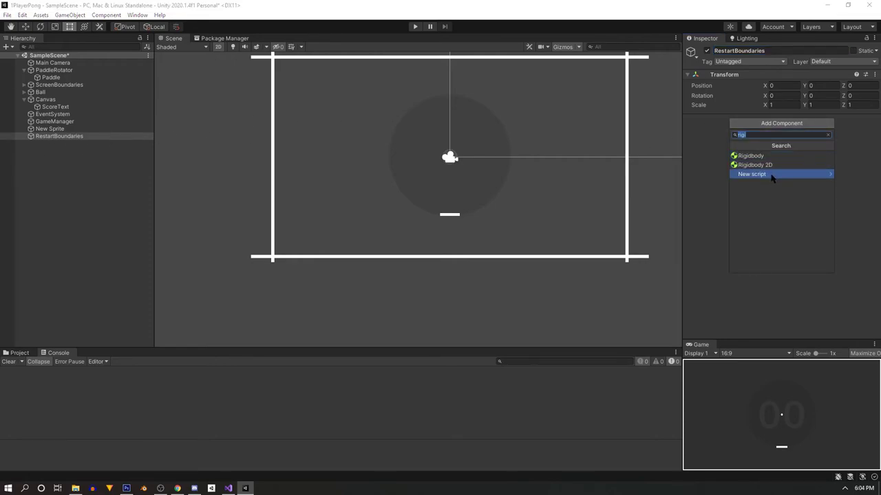
{"action": "type", "text": "box"}
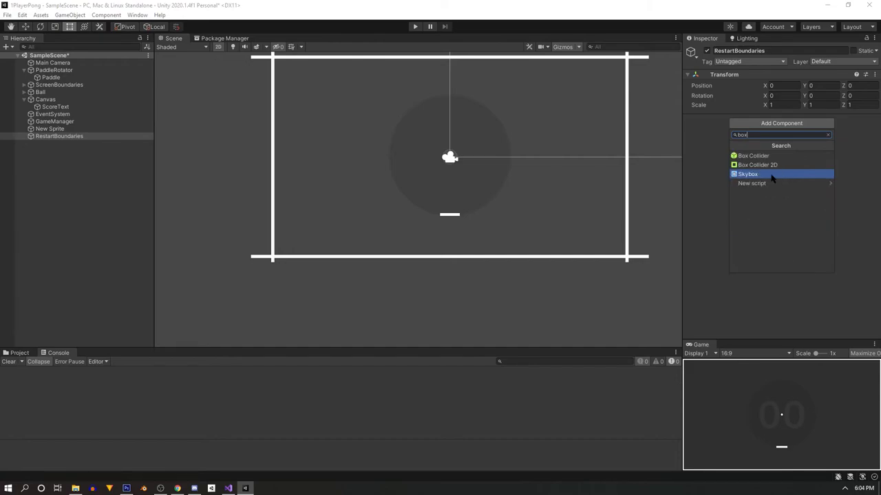
{"action": "left_click", "coordinate": [763, 165]}
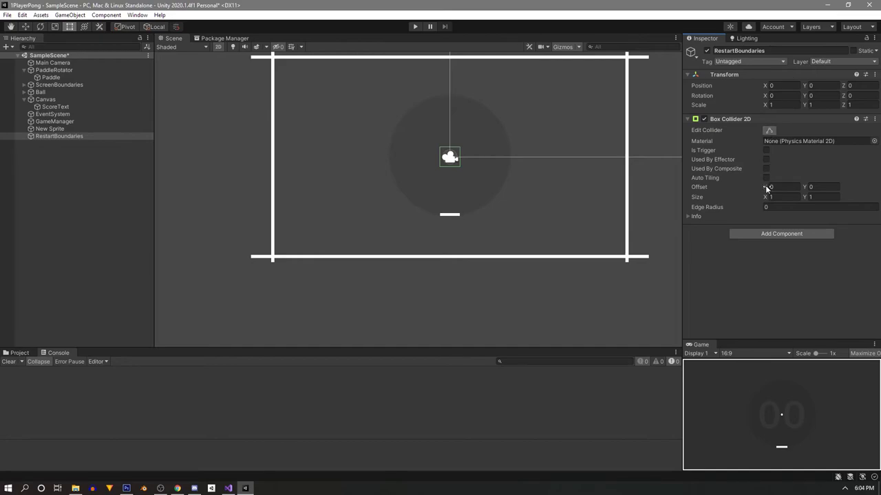
Step: Set the first Box Collider 2D on RestartBoundaries to offset X -5 and size Y 10
{"action": "left_click_drag", "start_coordinate": [765, 185], "coordinate": [679, 185]}
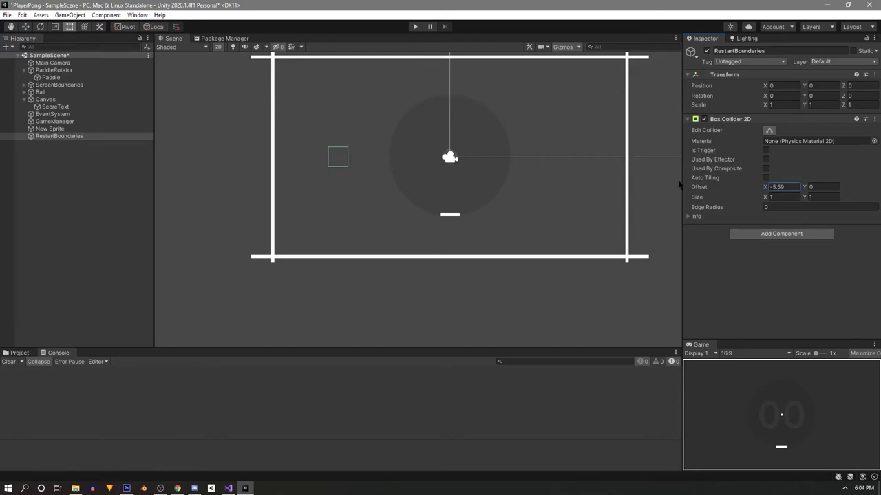
{"action": "left_click", "coordinate": [796, 185]}
{"action": "type", "text": "-"}
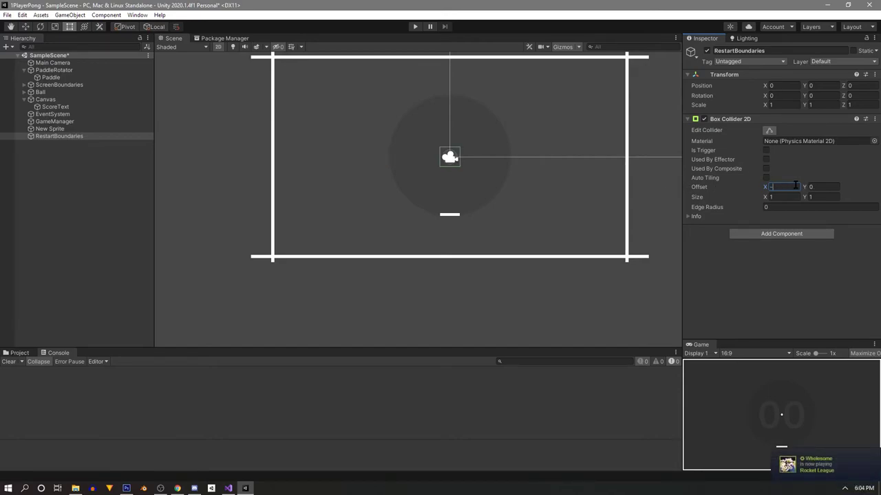
{"action": "type", "text": "5"}
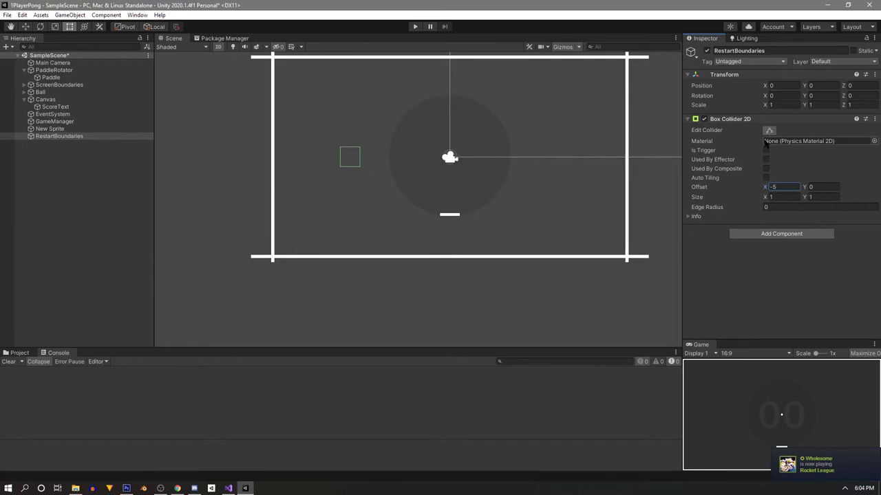
{"action": "left_click", "coordinate": [780, 198]}
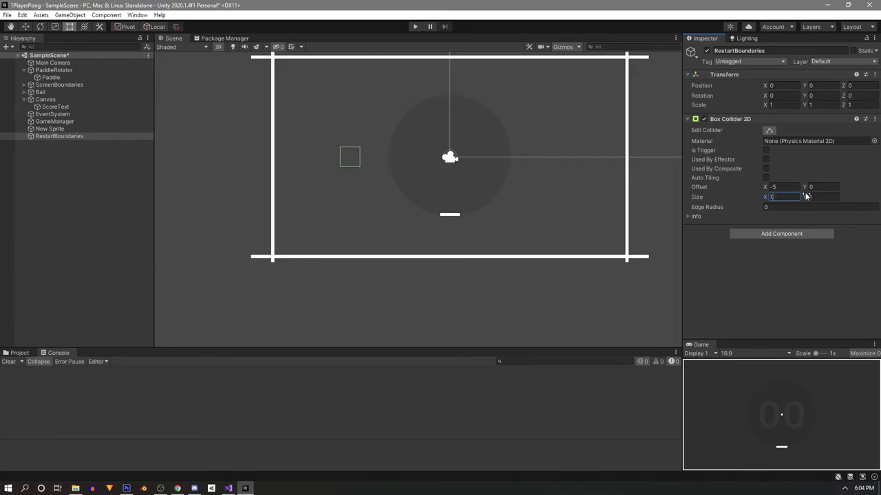
{"action": "key", "text": "Tab"}
{"action": "type", "text": "10"}
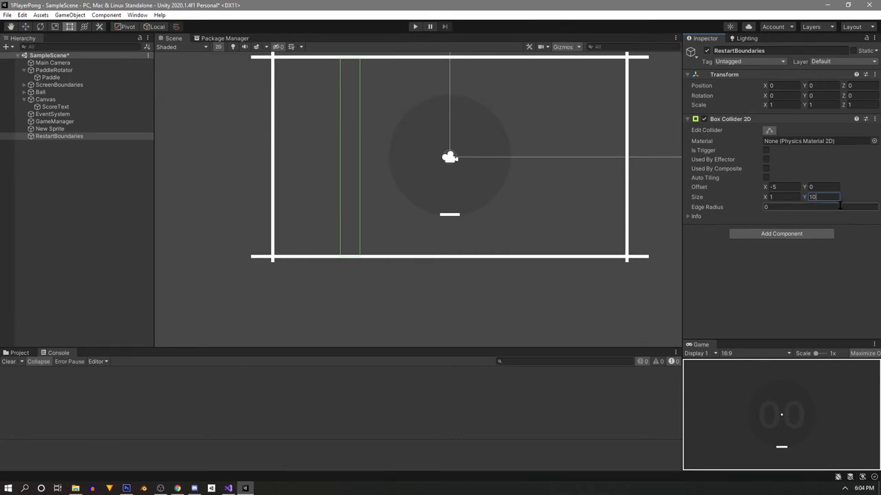
{"action": "left_click", "coordinate": [778, 264]}
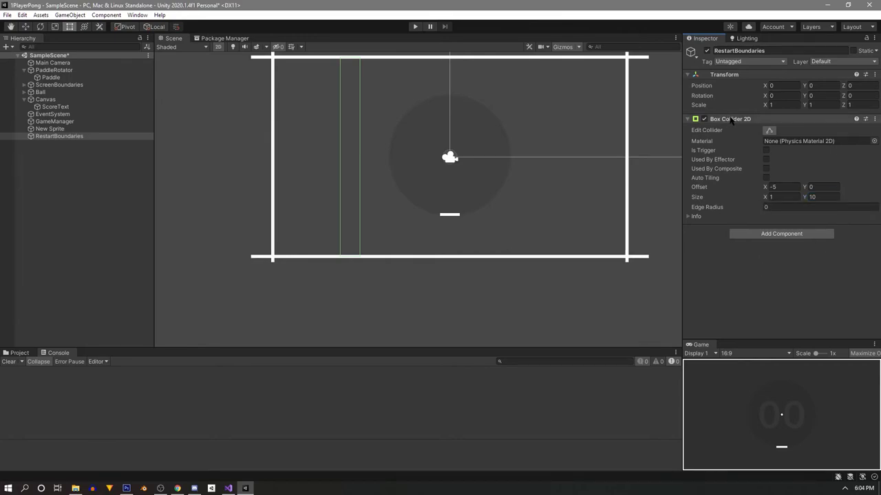
{"action": "left_click", "coordinate": [791, 235]}
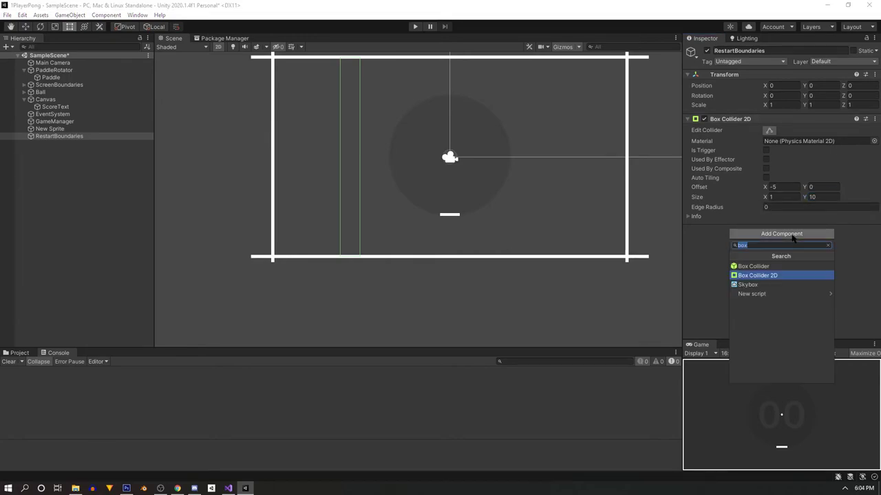
Step: Add a second Box Collider 2D with offset X 5 and size Y 10 for the right side
{"action": "left_click", "coordinate": [766, 276]}
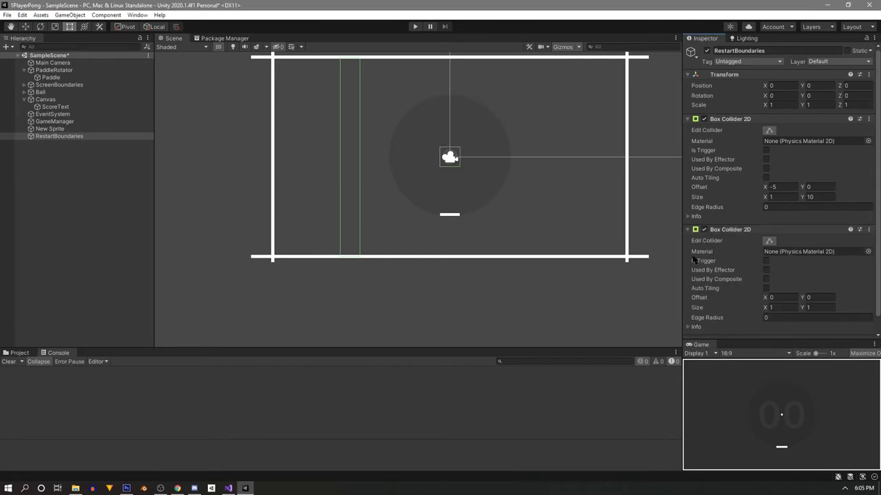
{"action": "left_click", "coordinate": [782, 293]}
{"action": "type", "text": "5"}
{"action": "left_click", "coordinate": [822, 308]}
{"action": "type", "text": "10"}
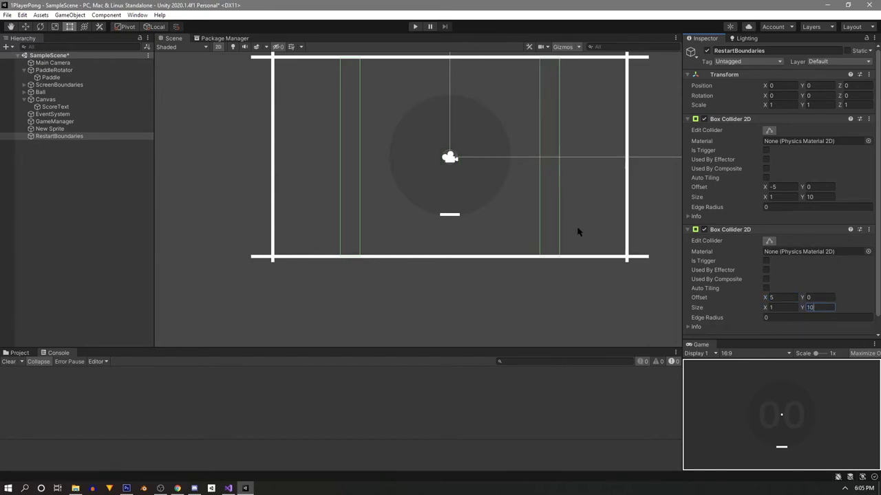
{"action": "scroll", "coordinate": [798, 310], "scroll_direction": "down", "scroll_amount": 2}
{"action": "left_click", "coordinate": [798, 337]}
Step: Add a bottom Box Collider 2D with offset Y -5 and width 10, then attempt a 3D Box Collider
{"action": "left_click", "coordinate": [796, 330]}
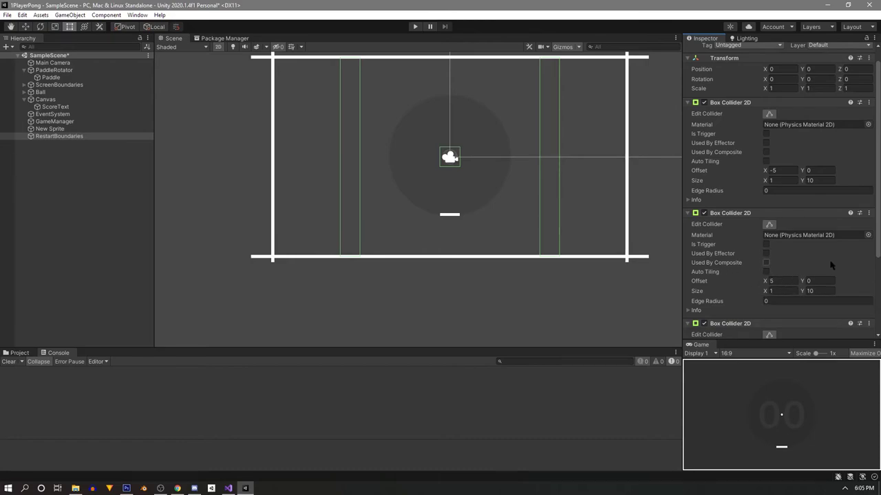
{"action": "scroll", "coordinate": [830, 265], "scroll_direction": "down", "scroll_amount": 4}
{"action": "left_click", "coordinate": [807, 292]}
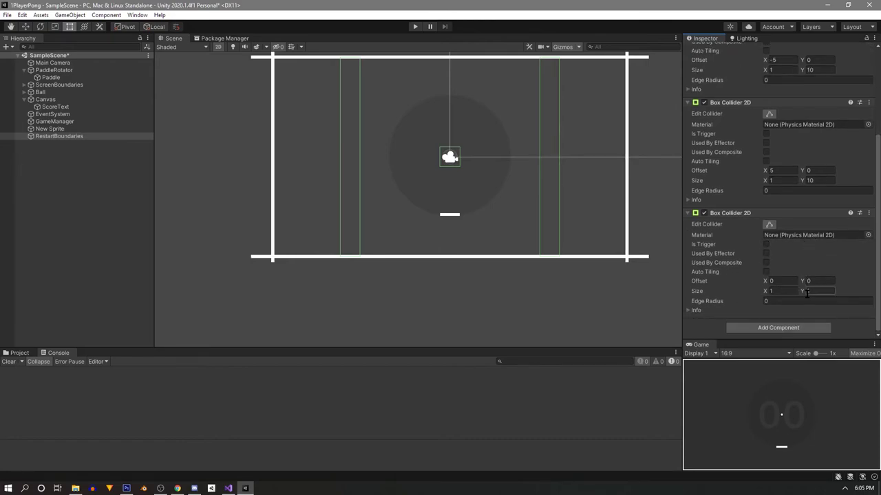
{"action": "type", "text": "1"}
{"action": "key", "text": "Return"}
{"action": "type", "text": "-5"}
{"action": "left_click", "coordinate": [776, 289]}
{"action": "type", "text": "10"}
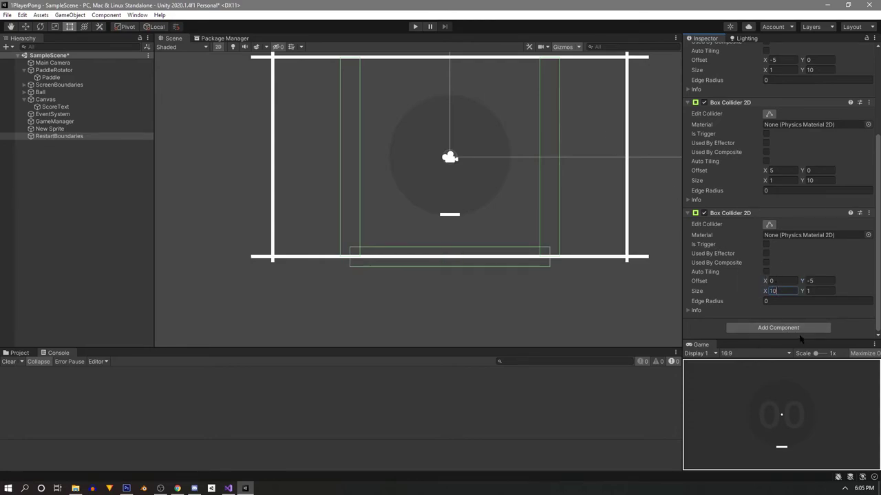
{"action": "left_click", "coordinate": [798, 330]}
{"action": "left_click", "coordinate": [749, 361]}
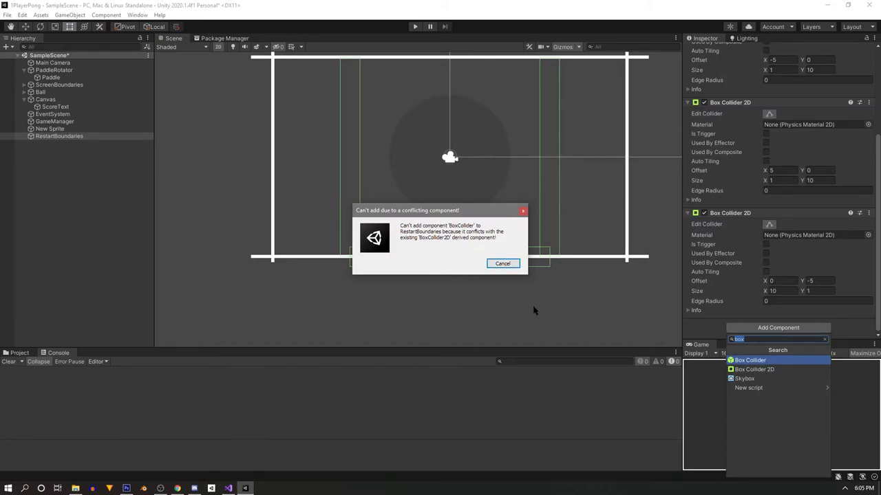
Step: Dismiss the component conflict warning and add a fourth Box Collider 2D
{"action": "left_click", "coordinate": [511, 266]}
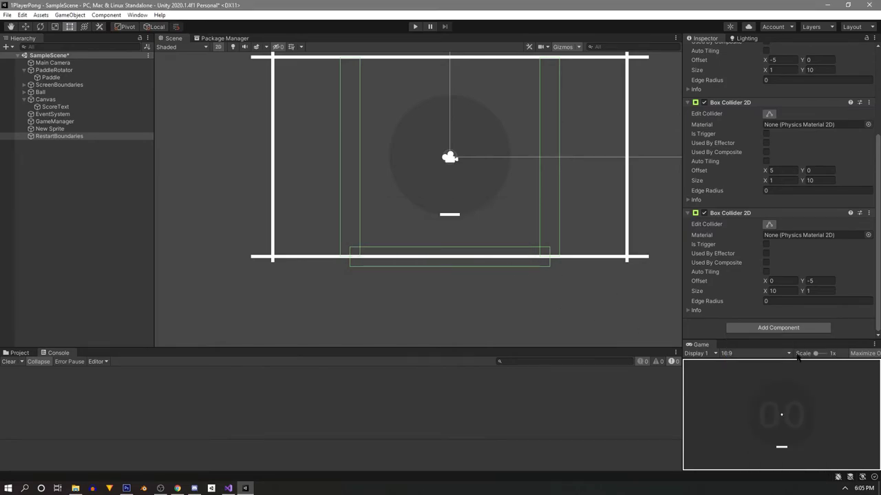
{"action": "left_click", "coordinate": [776, 329]}
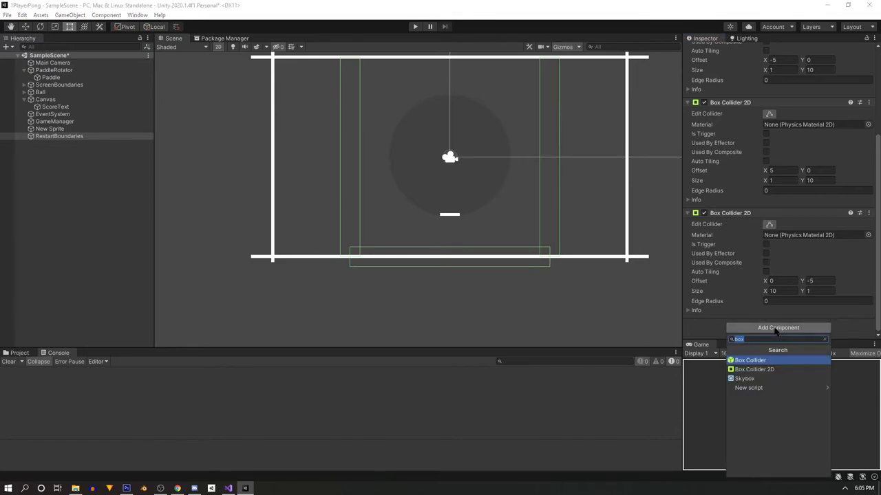
{"action": "left_click", "coordinate": [754, 369]}
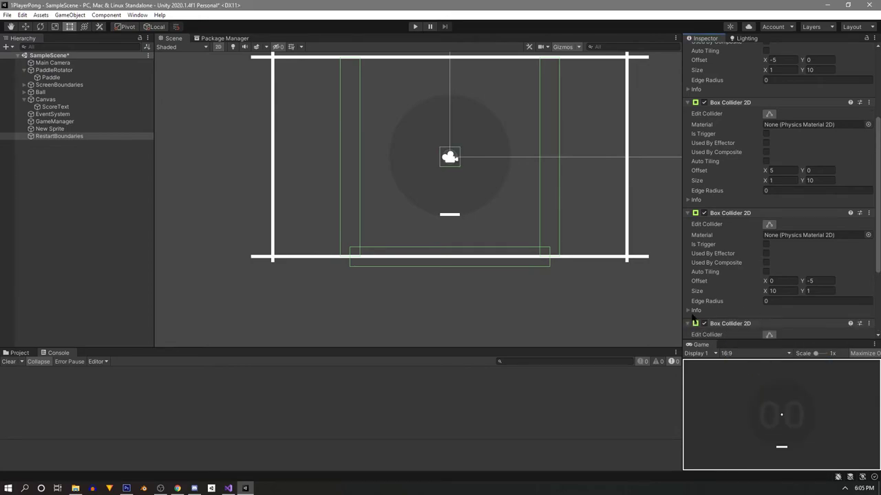
Step: Set the new top collider to offset Y 5 and size 10 × 2
{"action": "left_click", "coordinate": [827, 282]}
{"action": "type", "text": "6"}
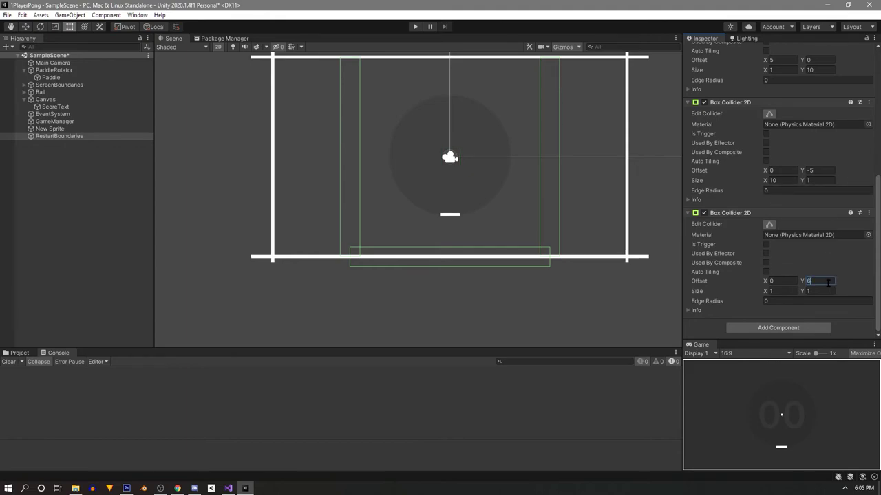
{"action": "type", "text": "5"}
{"action": "left_click", "coordinate": [794, 291]}
{"action": "type", "text": "10"}
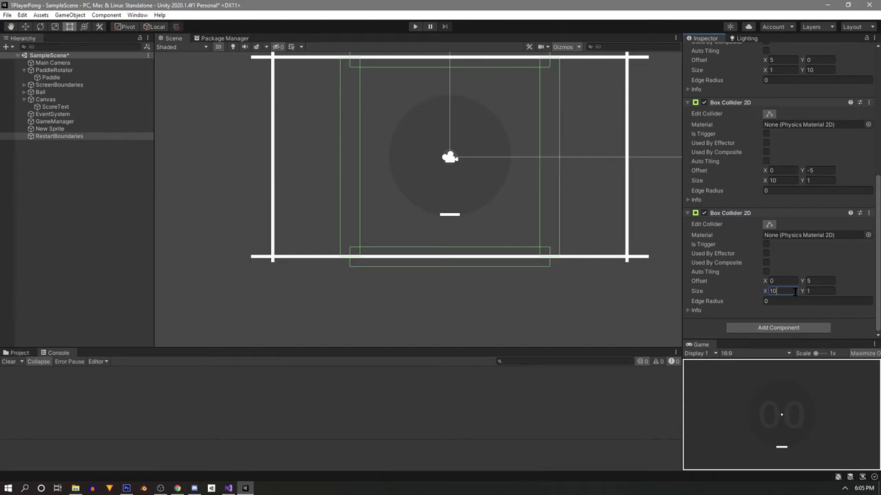
{"action": "left_click", "coordinate": [811, 291]}
{"action": "left_click", "coordinate": [813, 291]}
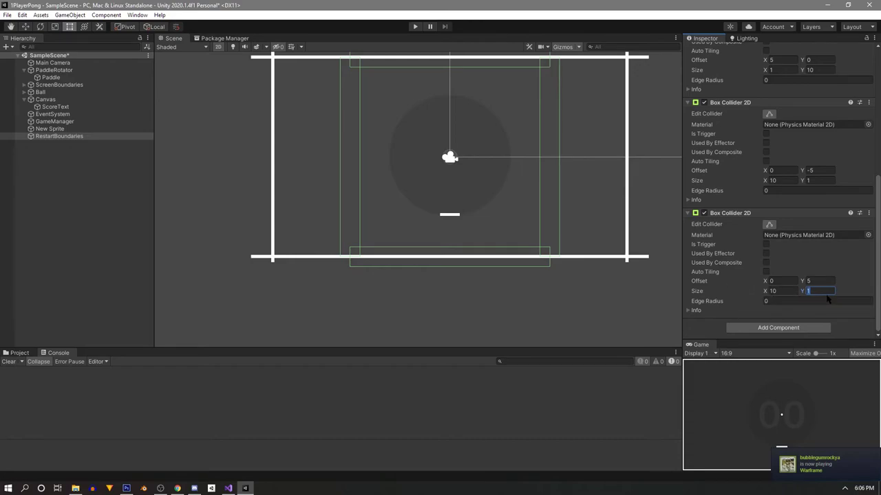
{"action": "type", "text": "3"}
{"action": "key", "text": "BackSpace"}
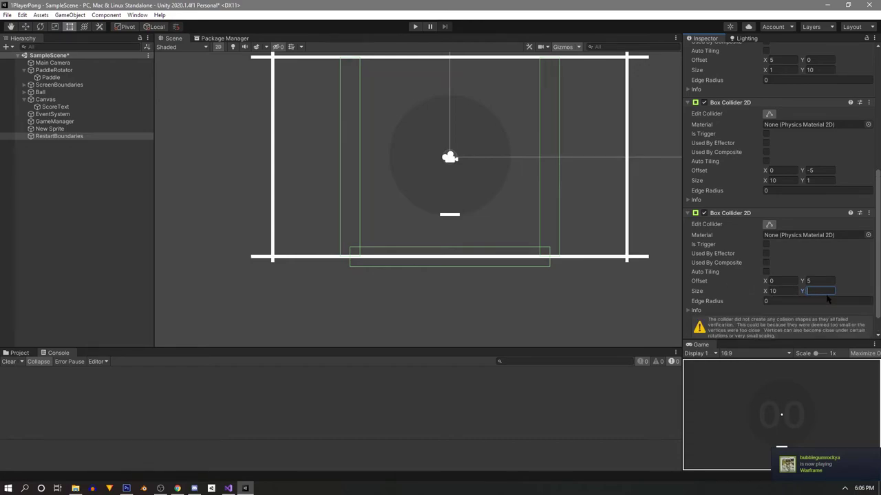
{"action": "type", "text": "2"}
{"action": "key", "text": "BackSpace"}
{"action": "type", "text": "1"}
{"action": "key", "text": "BackSpace"}
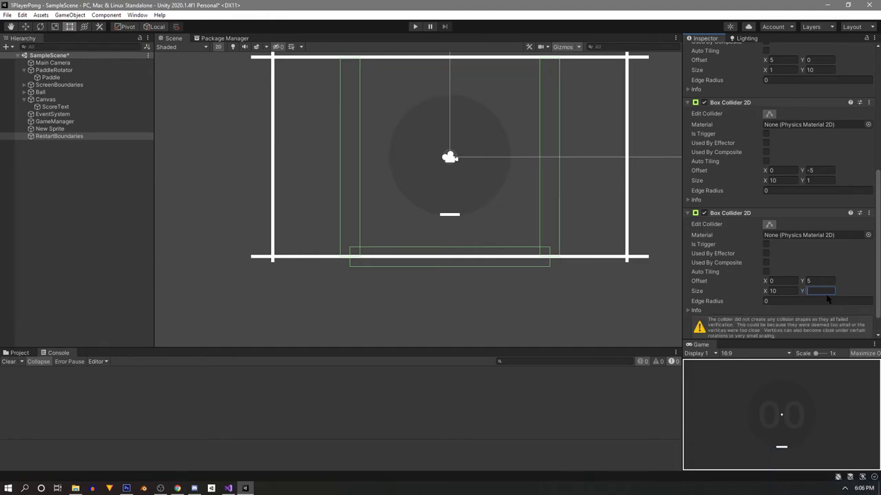
{"action": "type", "text": "2"}
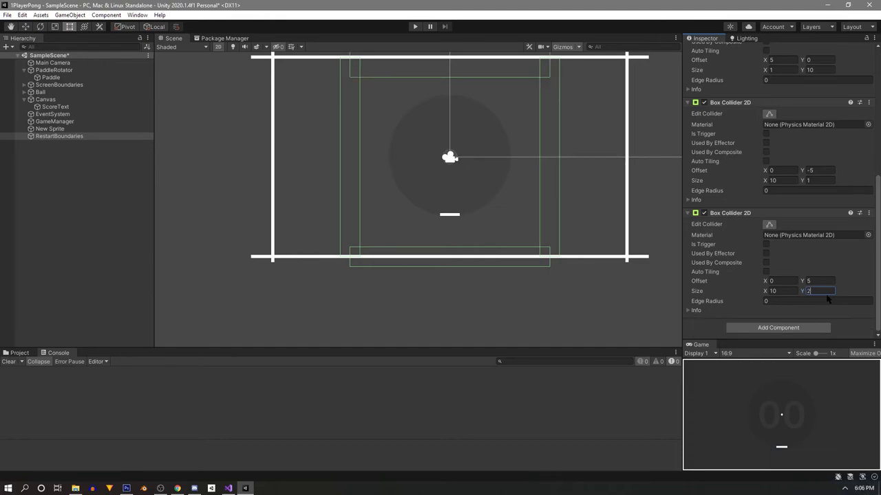
Step: Change the bottom collider's height to 2
{"action": "left_click", "coordinate": [820, 180]}
{"action": "type", "text": "2"}
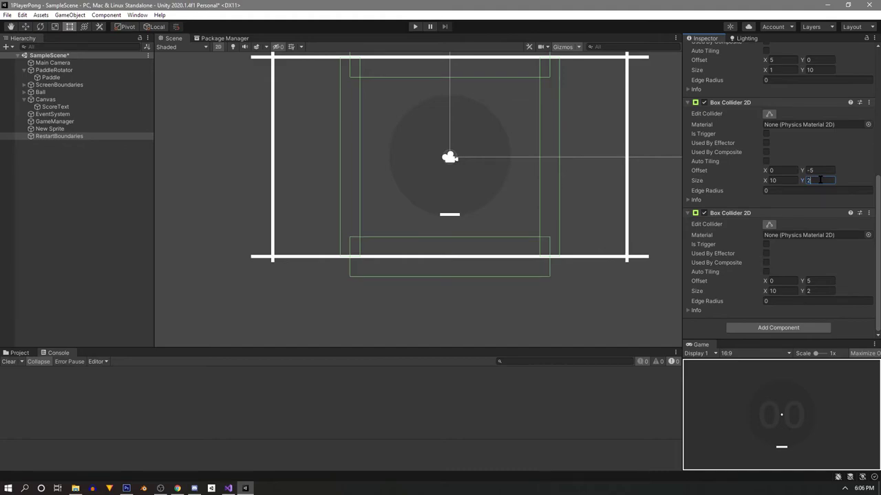
{"action": "scroll", "coordinate": [544, 186], "scroll_direction": "down", "scroll_amount": 3}
{"action": "scroll", "coordinate": [546, 183], "scroll_direction": "up", "scroll_amount": 1}
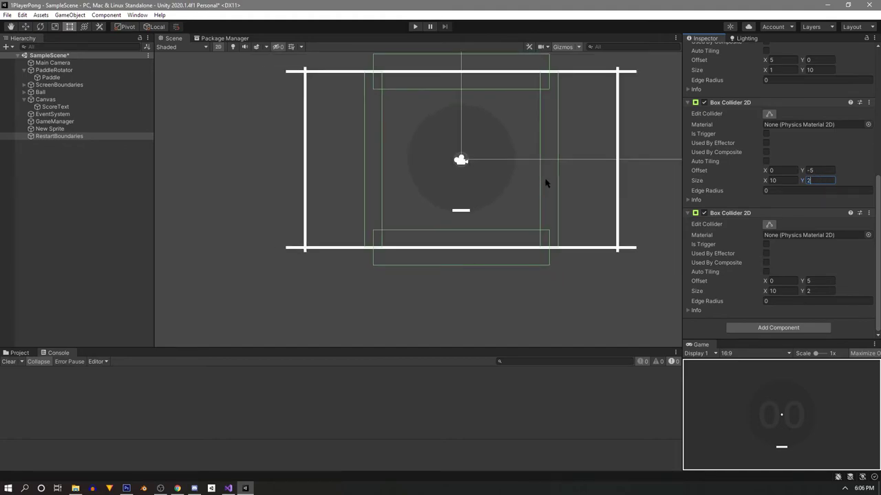
{"action": "scroll", "coordinate": [545, 183], "scroll_direction": "up", "scroll_amount": 1}
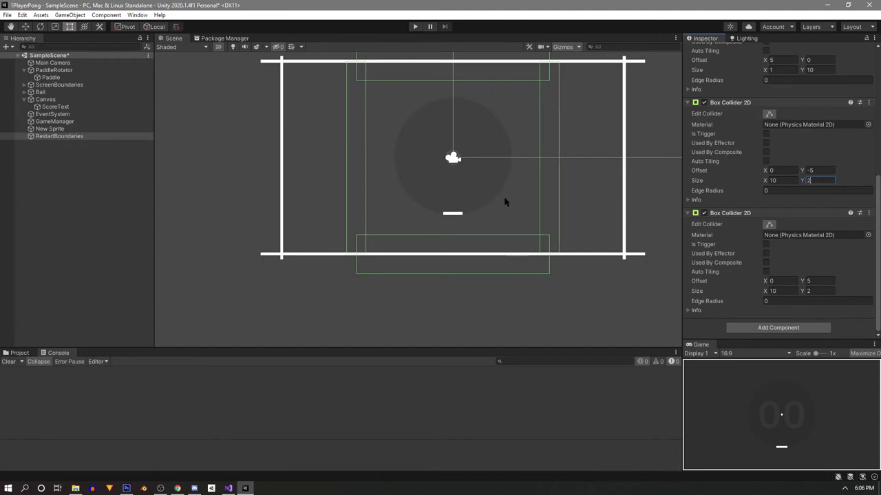
{"action": "scroll", "coordinate": [769, 185], "scroll_direction": "up", "scroll_amount": 5}
Step: Create a new tag named Restart in the Tag Manager
{"action": "left_click", "coordinate": [740, 62]}
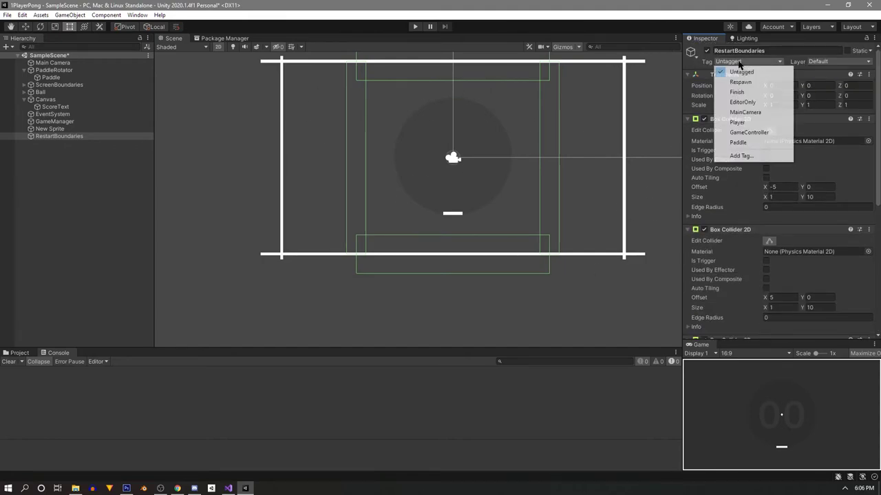
{"action": "left_click", "coordinate": [743, 156]}
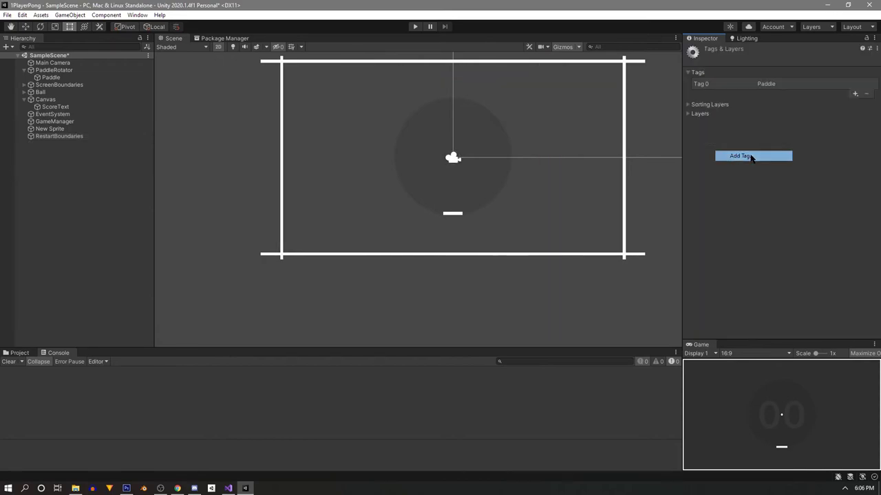
{"action": "left_click", "coordinate": [854, 94]}
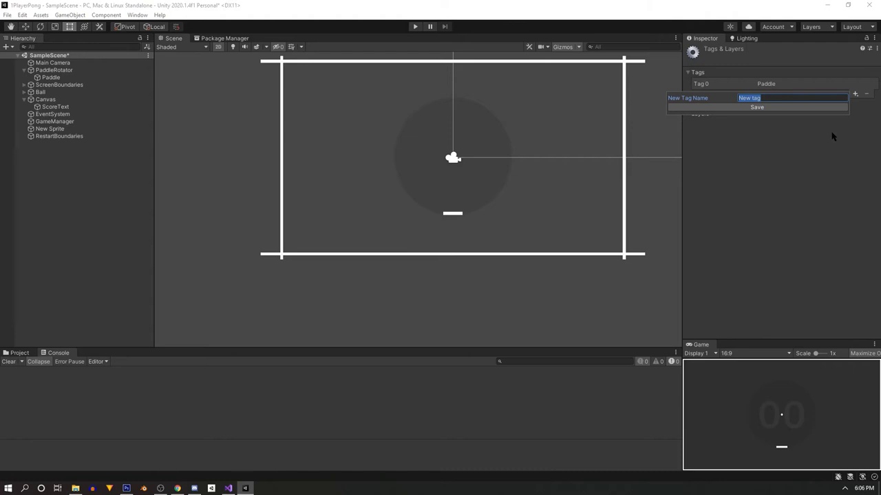
{"action": "type", "text": "Restart"}
{"action": "key", "text": "Return"}
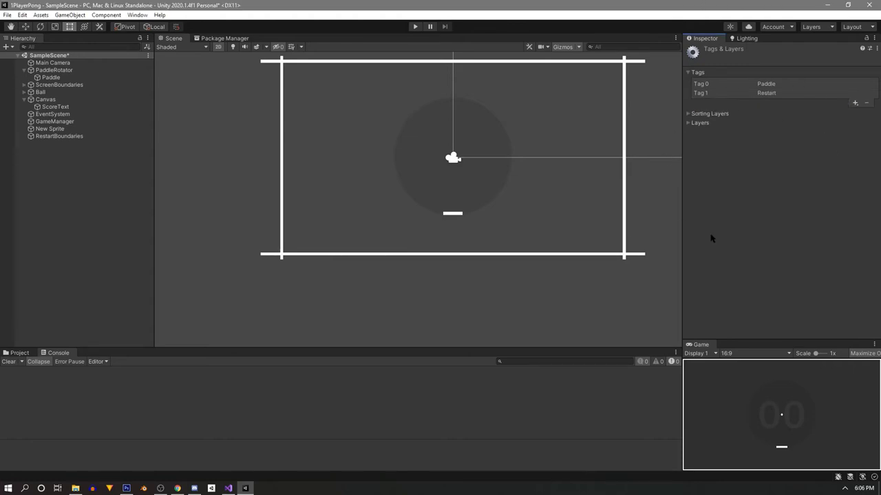
Step: Assign the Restart tag to RestartBoundaries and review its colliders
{"action": "left_click", "coordinate": [82, 136]}
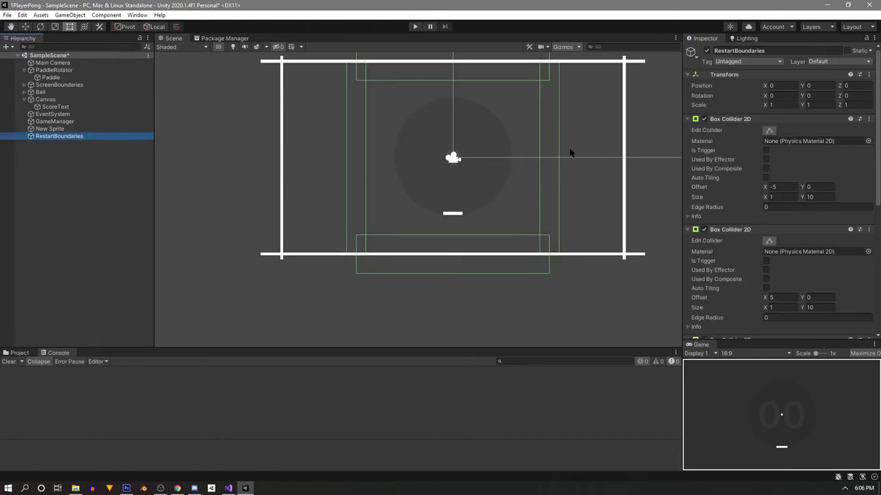
{"action": "left_click", "coordinate": [746, 61]}
{"action": "left_click", "coordinate": [744, 157]}
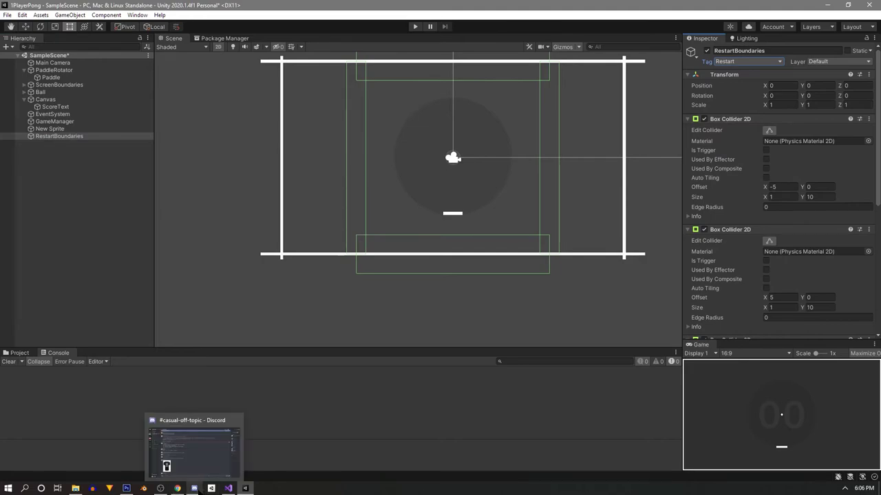
{"action": "mouse_move", "coordinate": [223, 490]}
{"action": "scroll", "coordinate": [784, 251], "scroll_direction": "down", "scroll_amount": 2}
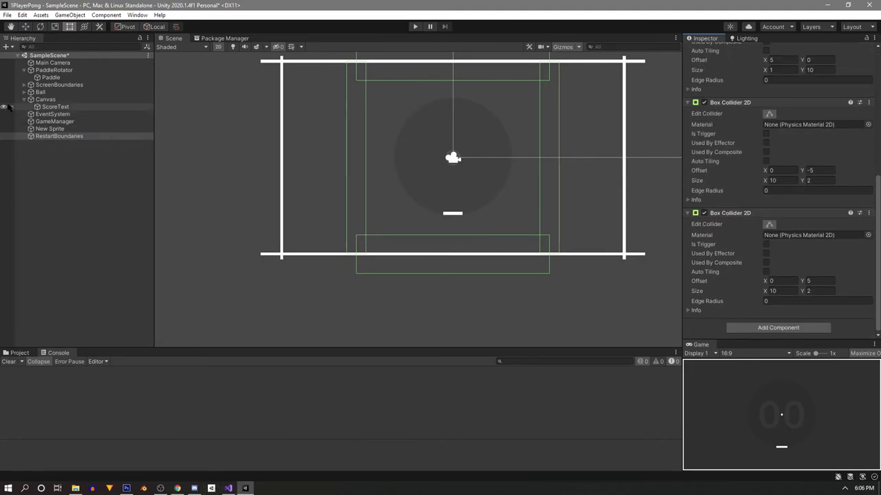
{"action": "left_click", "coordinate": [37, 92]}
Step: In Ball.cs, duplicate the Paddle collision check and change the copy's tag to Restart
{"action": "double_click", "coordinate": [774, 293]}
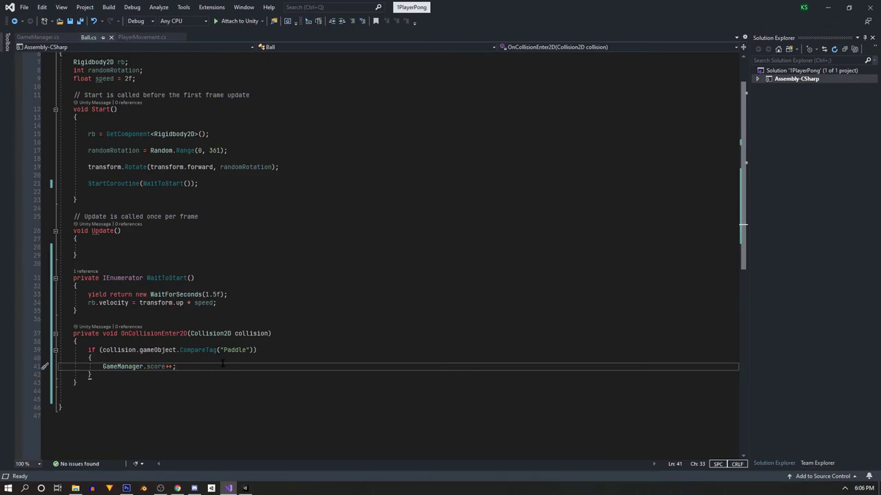
{"action": "left_click_drag", "start_coordinate": [113, 377], "coordinate": [31, 353]}
{"action": "key", "text": "ctrl+c"}
{"action": "left_click", "coordinate": [133, 373]}
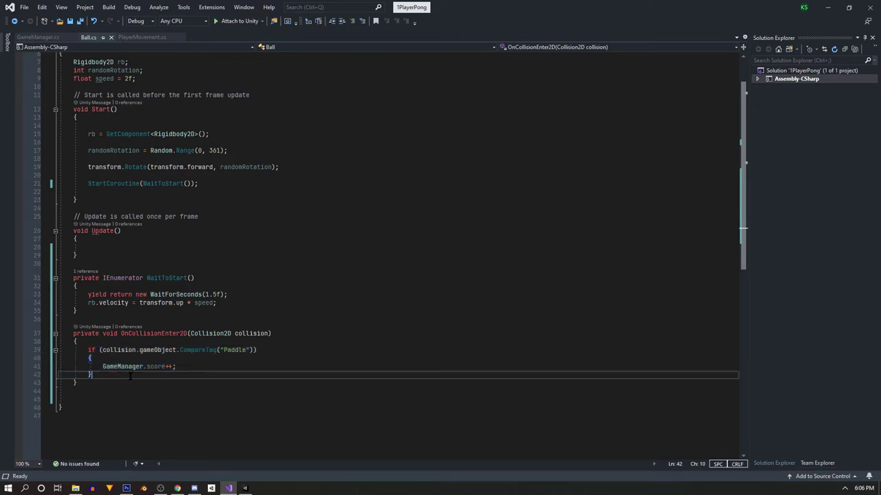
{"action": "key", "text": "Return"}
{"action": "key", "text": "Return"}
{"action": "key", "text": "Up"}
{"action": "key", "text": "ctrl+v"}
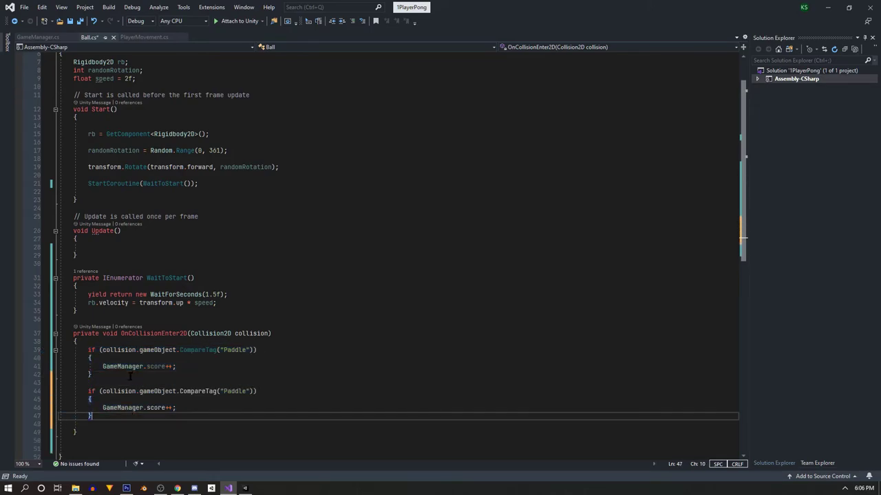
{"action": "double_click", "coordinate": [239, 392]}
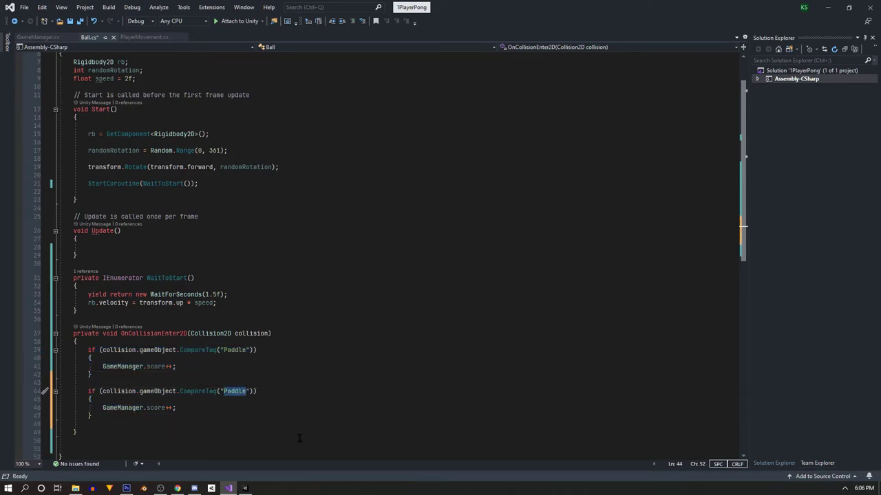
{"action": "type", "text": "Restart"}
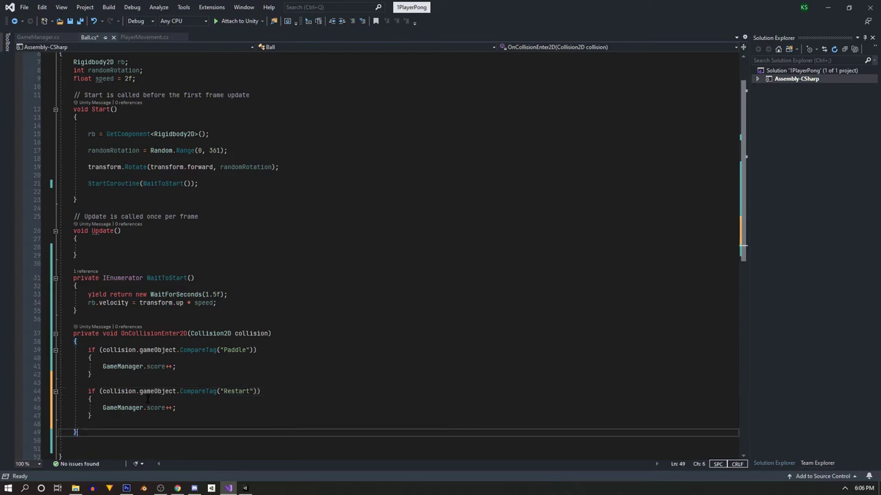
Step: Add a using UnityEngine.SceneManagement; directive at the top of Ball.cs
{"action": "scroll", "coordinate": [193, 75], "scroll_direction": "up", "scroll_amount": 2}
{"action": "left_click", "coordinate": [192, 74]}
{"action": "key", "text": "Return"}
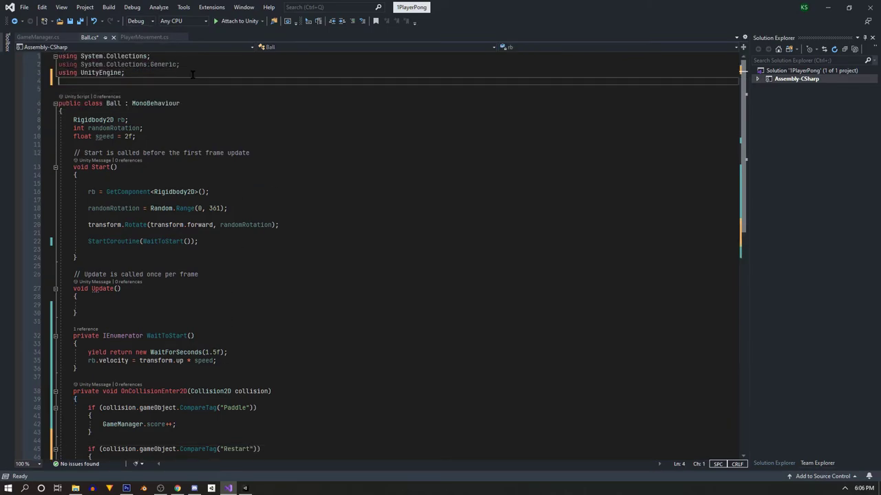
{"action": "type", "text": "using Un"}
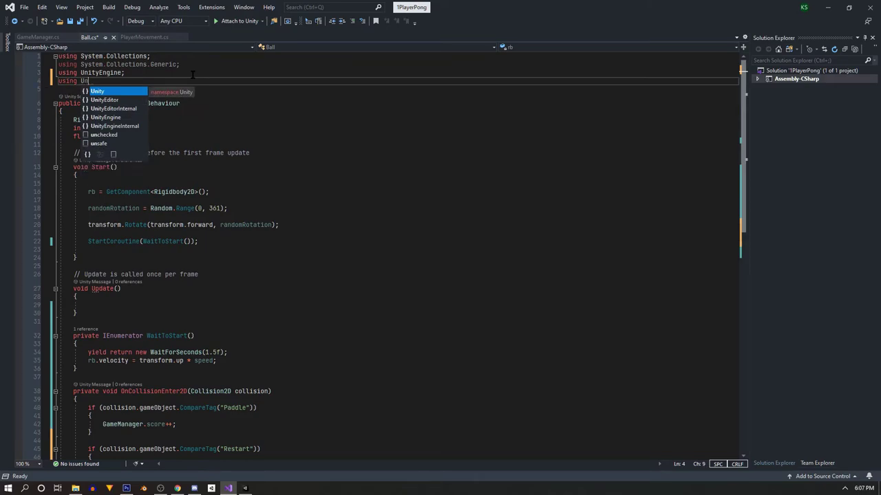
{"action": "key", "text": "BackSpace"}
{"action": "type", "text": "Unity"}
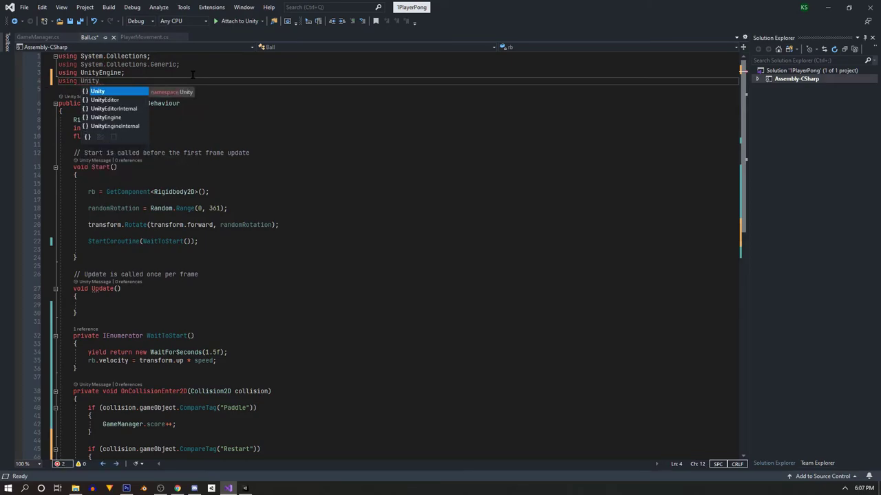
{"action": "type", "text": "Engine"}
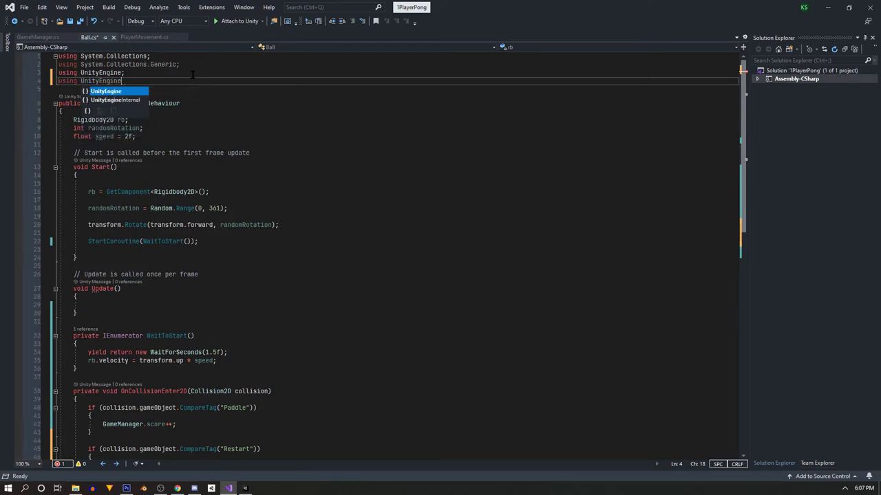
{"action": "type", "text": ".ac"}
{"action": "key", "text": "Tab"}
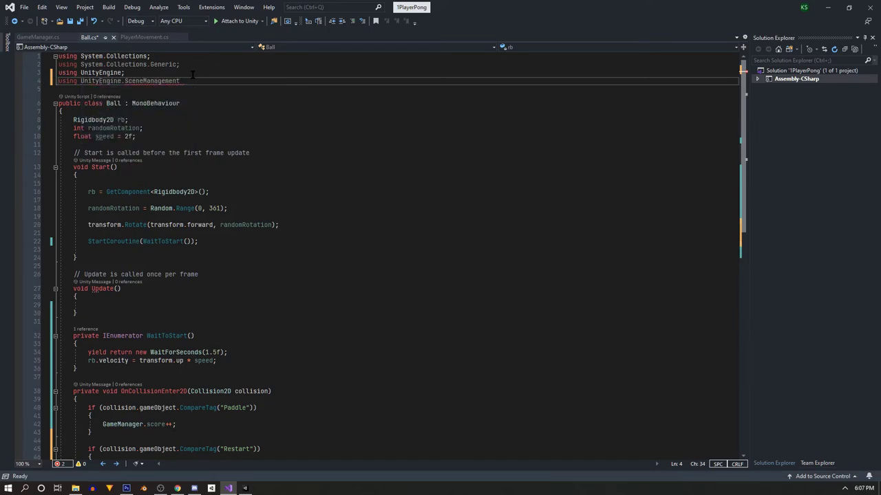
{"action": "type", "text": ";"}
Step: Replace the Restart block's score increment with Scene currentScene = SceneManager.GetActiveScene();
{"action": "scroll", "coordinate": [277, 108], "scroll_direction": "down", "scroll_amount": 14}
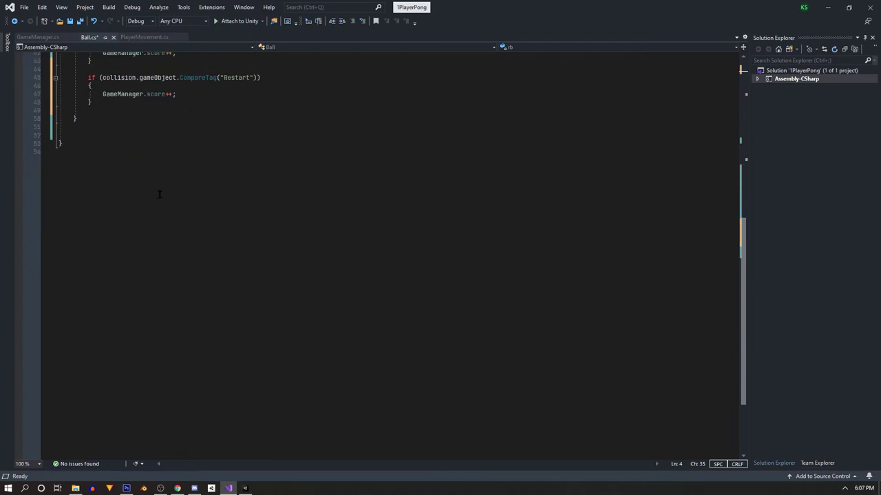
{"action": "scroll", "coordinate": [159, 194], "scroll_direction": "up", "scroll_amount": 4}
{"action": "left_click", "coordinate": [142, 213]}
{"action": "scroll", "coordinate": [195, 183], "scroll_direction": "up", "scroll_amount": 2}
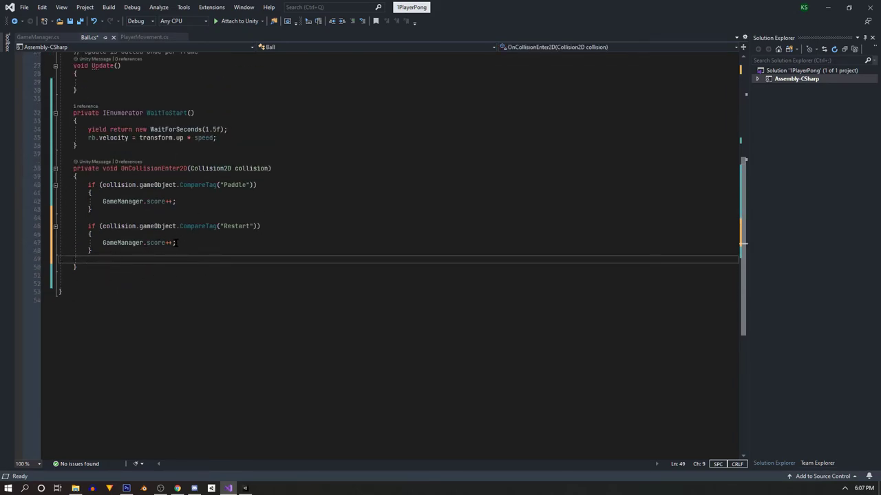
{"action": "left_click_drag", "start_coordinate": [176, 242], "coordinate": [103, 242]}
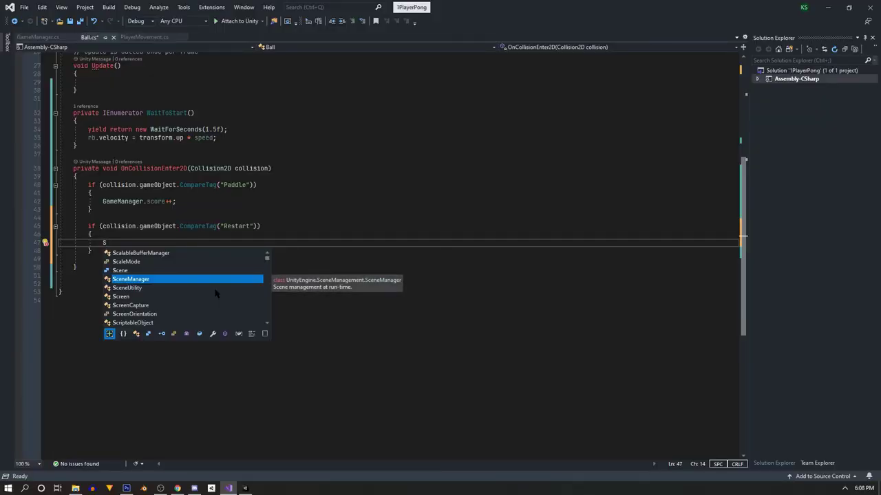
{"action": "type", "text": "cene"}
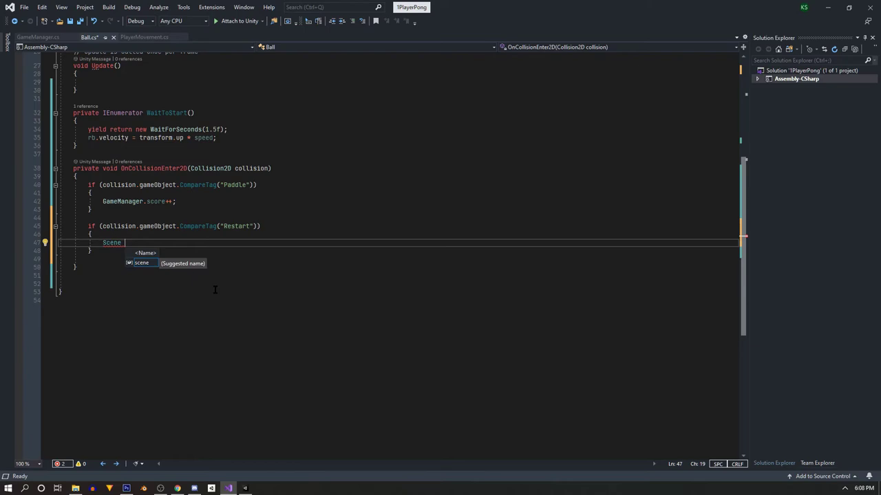
{"action": "type", "text": " loade"}
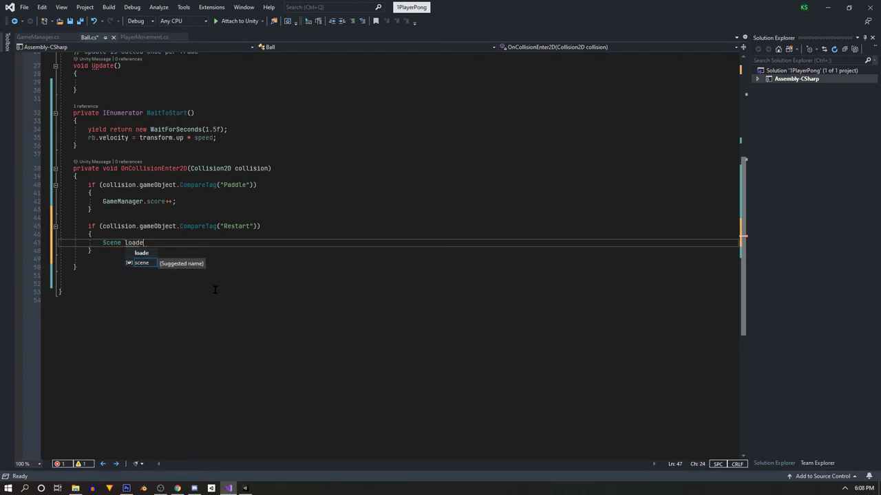
{"action": "type", "text": "d"}
{"action": "key", "text": "BackSpace"}
{"action": "key", "text": "BackSpace"}
{"action": "key", "text": "BackSpace"}
{"action": "key", "text": "BackSpace"}
{"action": "key", "text": "BackSpace"}
{"action": "key", "text": "BackSpace"}
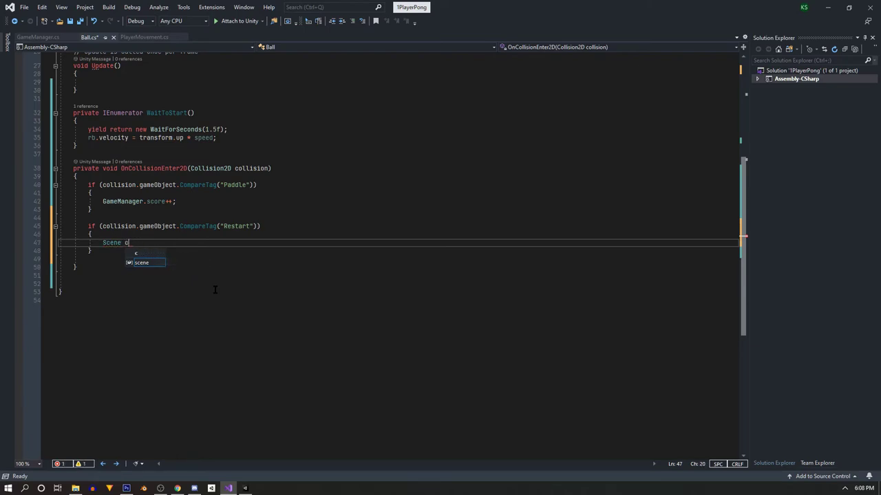
{"action": "type", "text": "currentScene"}
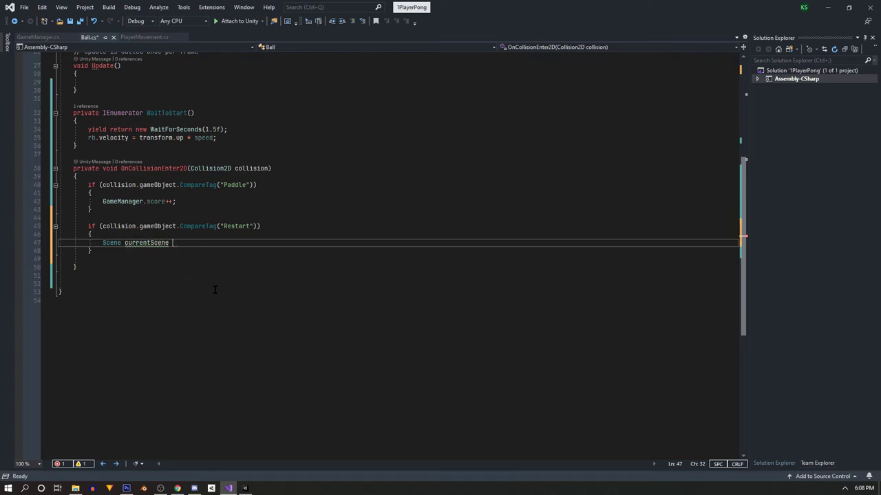
{"action": "type", "text": " = scene"}
{"action": "key", "text": "Down"}
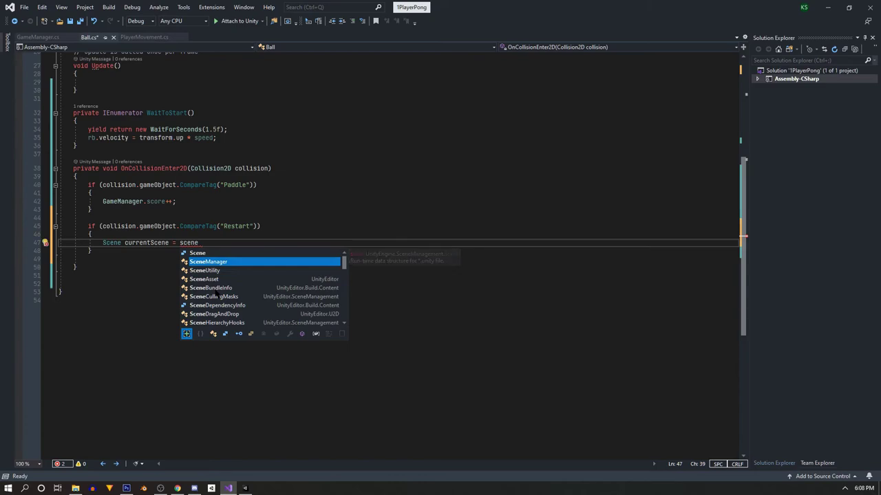
{"action": "key", "text": "Tab"}
{"action": "type", "text": ".get"}
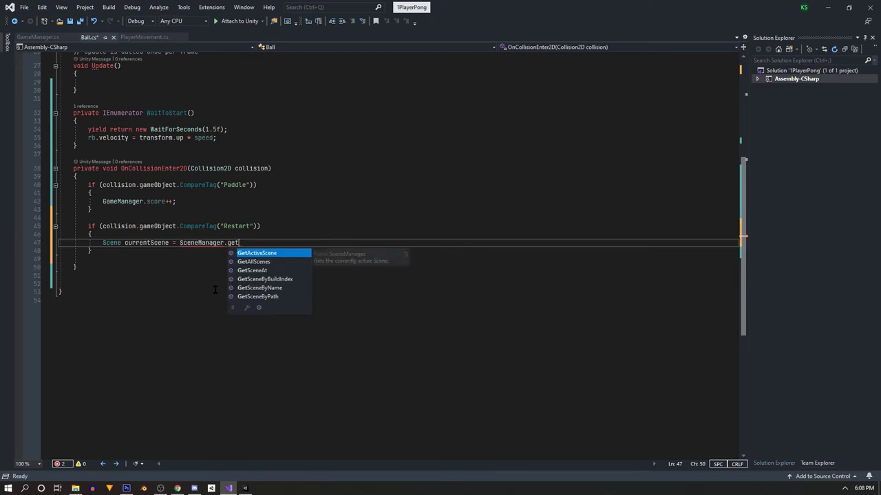
{"action": "key", "text": "Tab"}
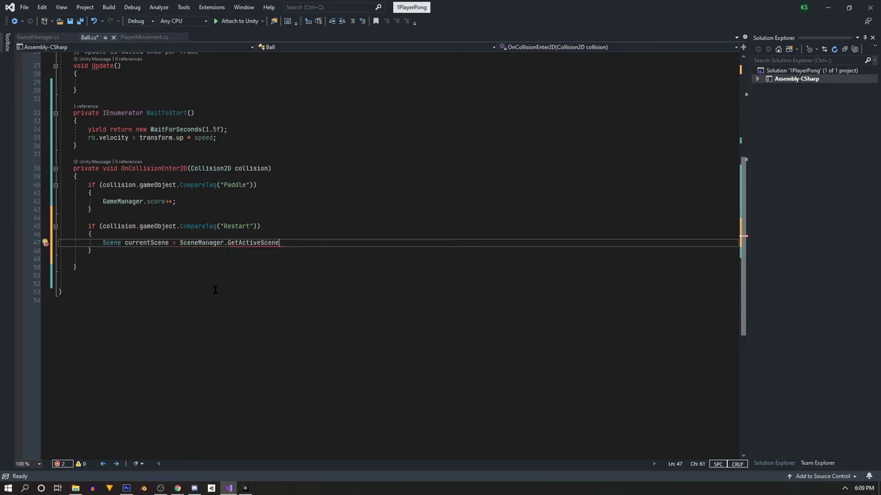
{"action": "type", "text": "();"}
Step: Add SceneManager.LoadScene(currentScene.buildIndex); below it and save Ball.cs
{"action": "key", "text": "Return"}
{"action": "type", "text": "S"}
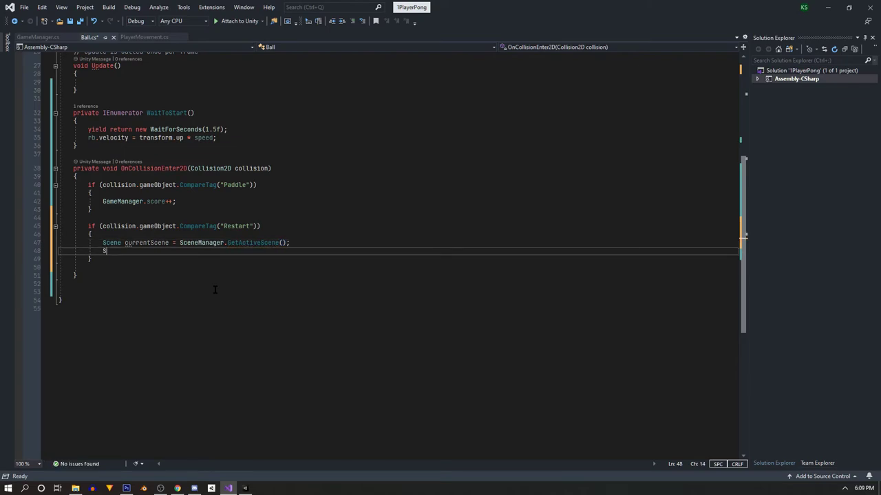
{"action": "type", "text": "cene"}
{"action": "key", "text": "Down"}
{"action": "key", "text": "Tab"}
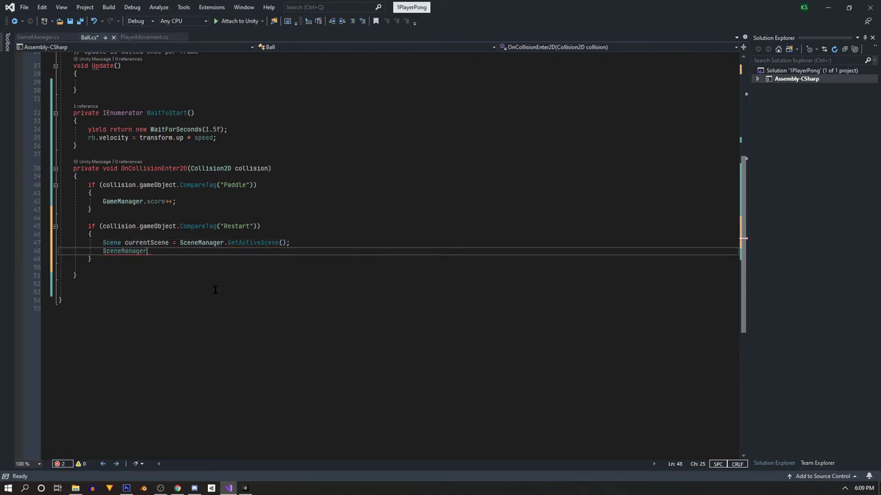
{"action": "type", "text": ".Load"}
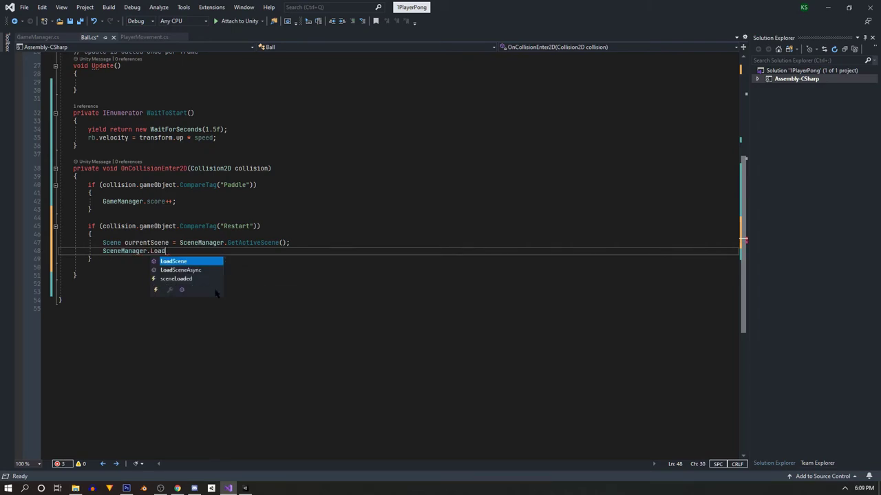
{"action": "key", "text": "Tab"}
{"action": "type", "text": "("}
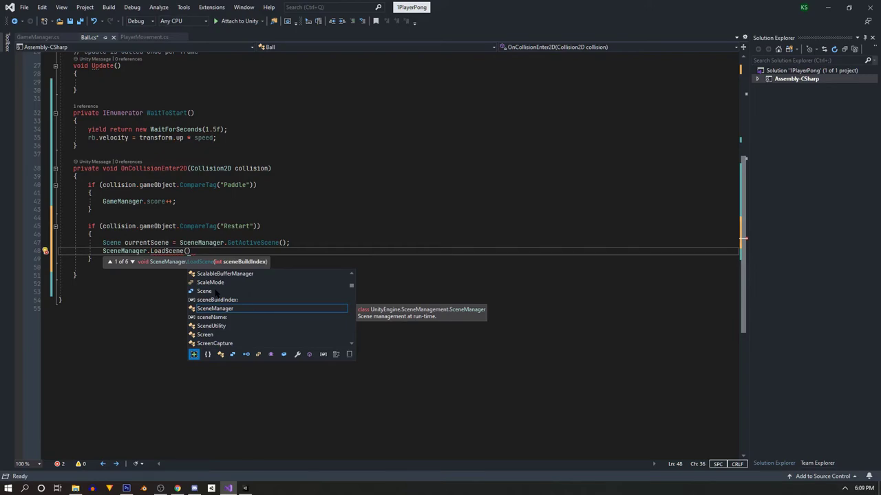
{"action": "type", "text": "cur"}
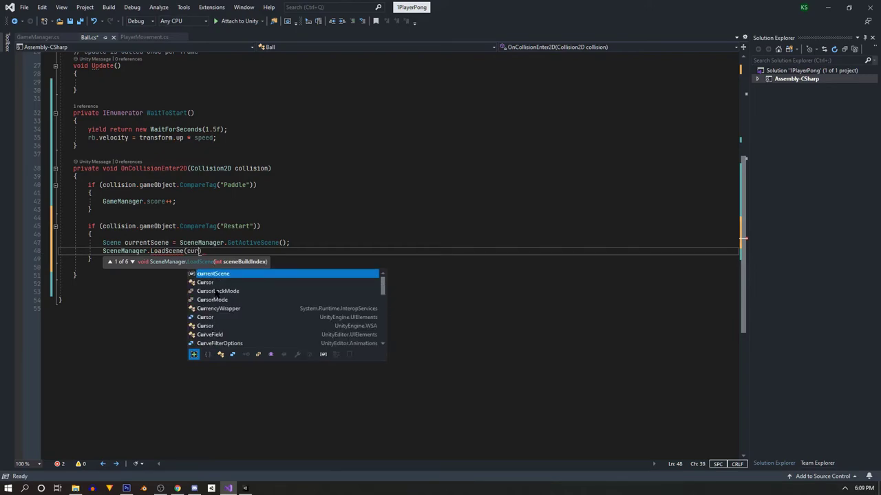
{"action": "key", "text": "Tab"}
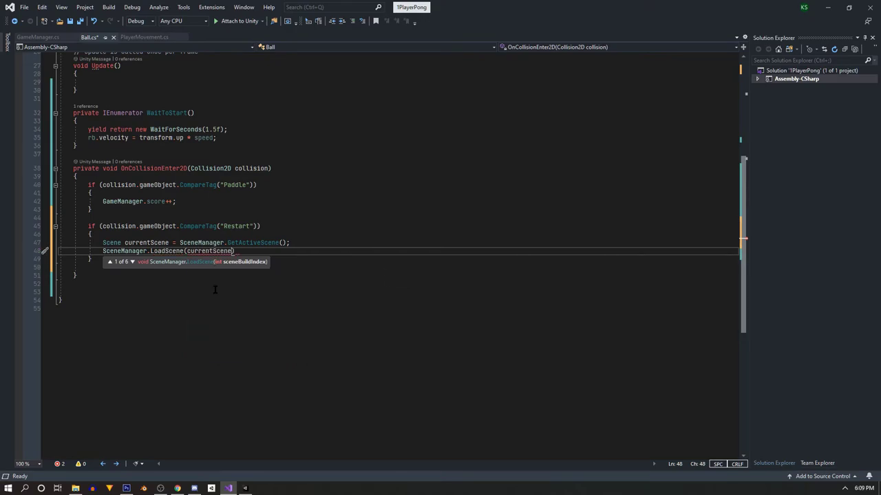
{"action": "type", "text": ".bui"}
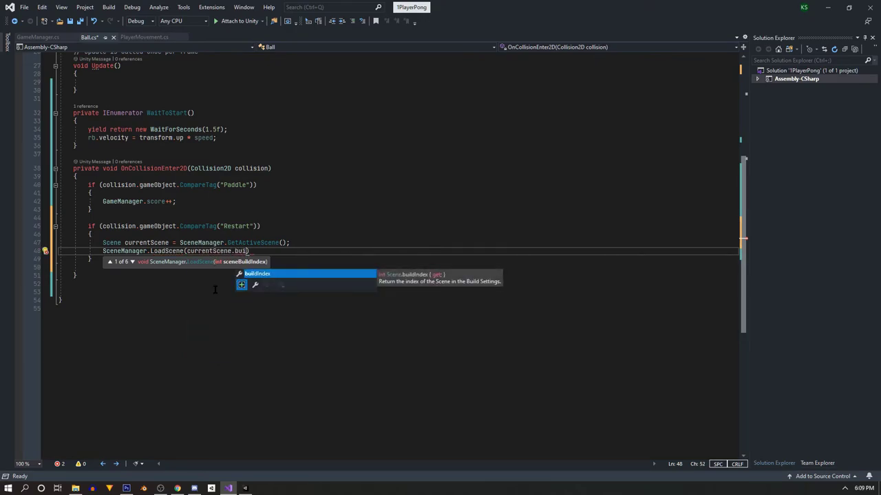
{"action": "key", "text": "Tab"}
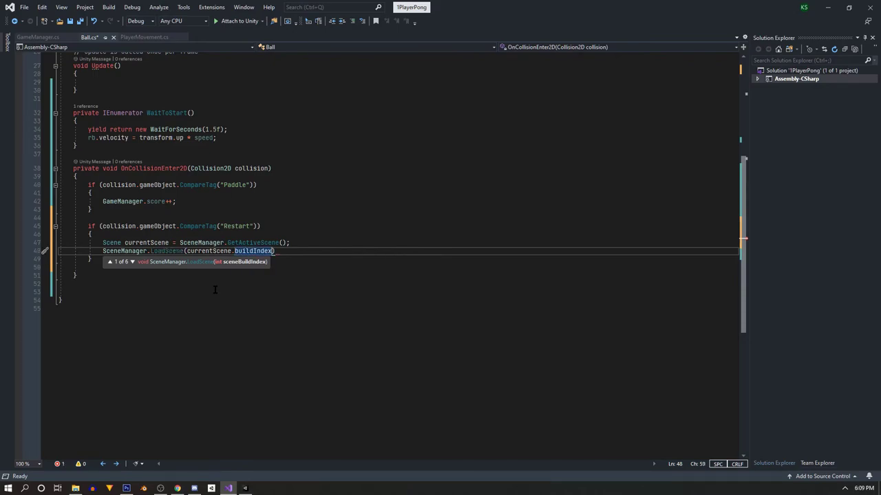
{"action": "type", "text": ");"}
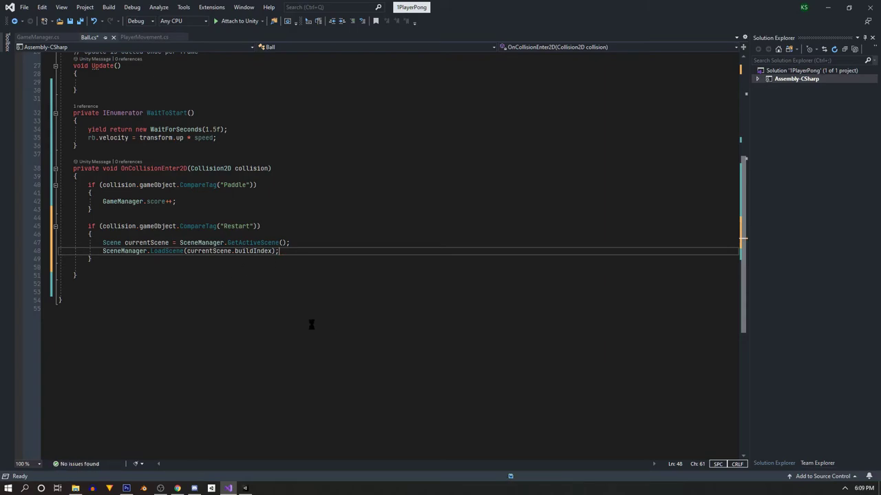
{"action": "key", "text": "ctrl+s"}
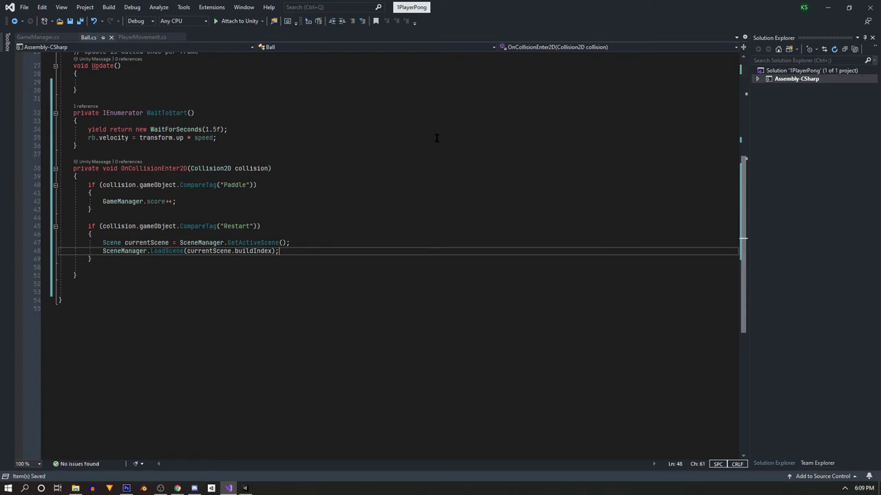
{"action": "left_click", "coordinate": [828, 7]}
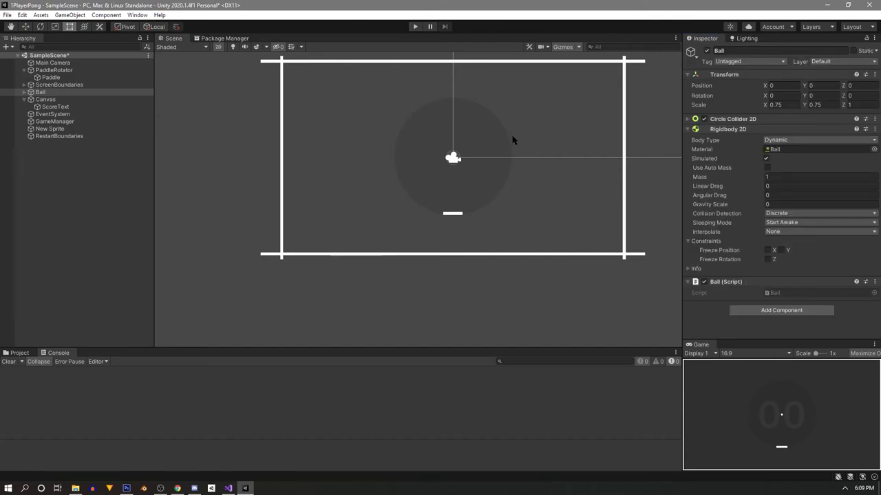
{"action": "left_click", "coordinate": [415, 27]}
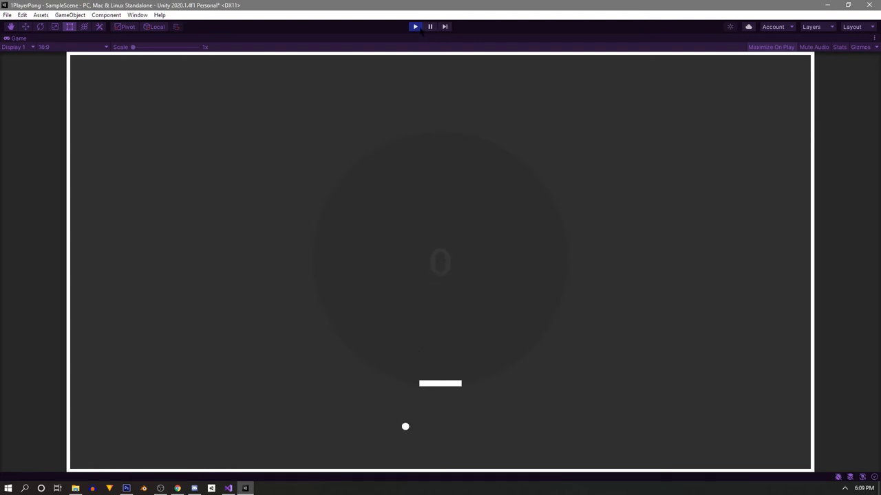
{"action": "key", "text": "Right"}
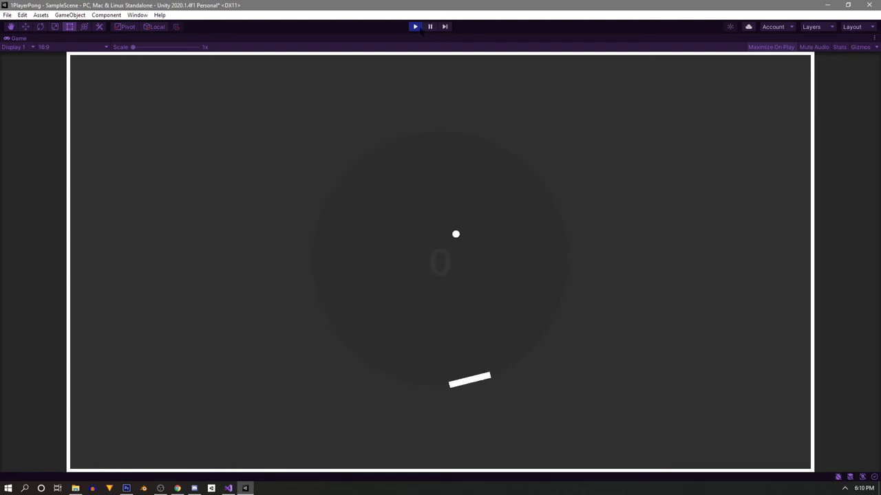
{"action": "key", "text": "Right"}
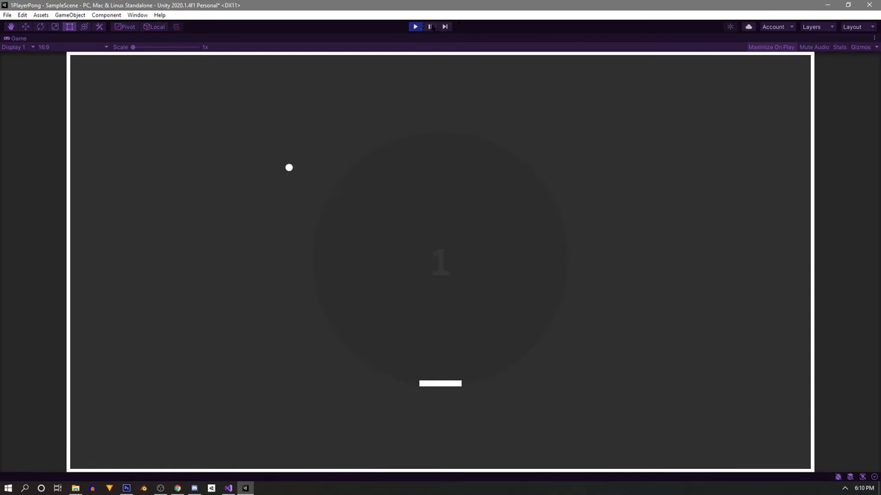
{"action": "left_click", "coordinate": [429, 26]}
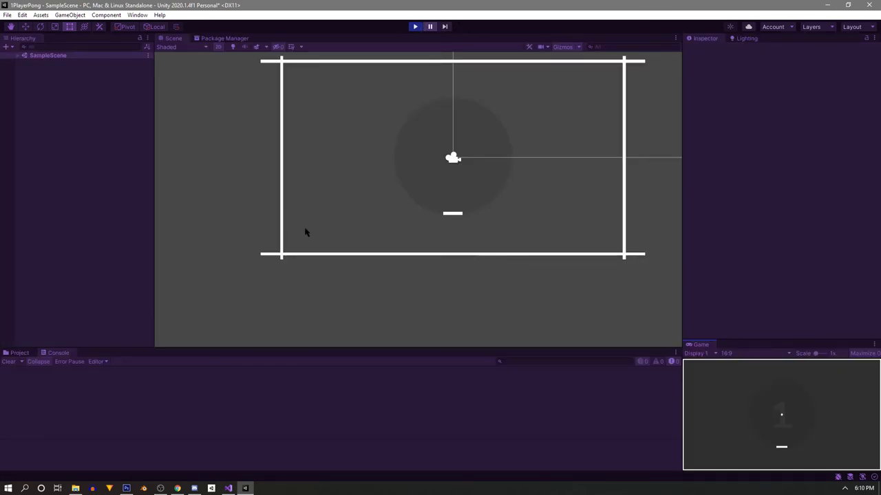
{"action": "left_click", "coordinate": [415, 26]}
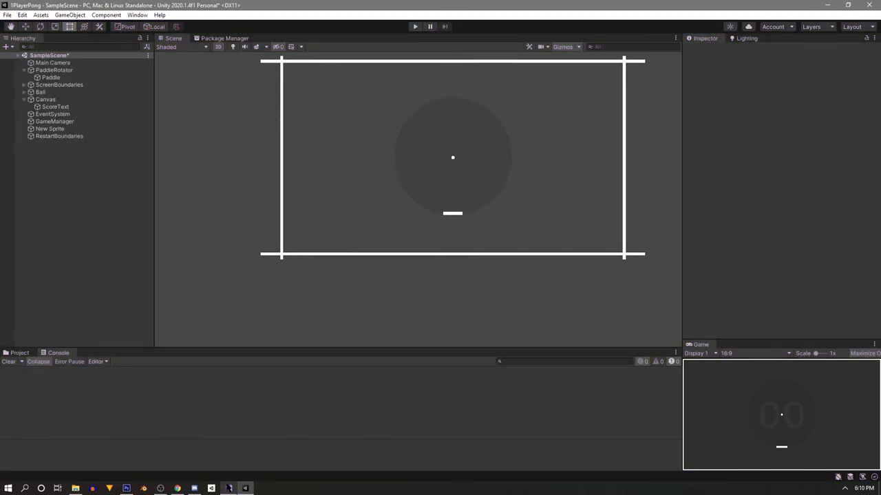
{"action": "mouse_move", "coordinate": [229, 487]}
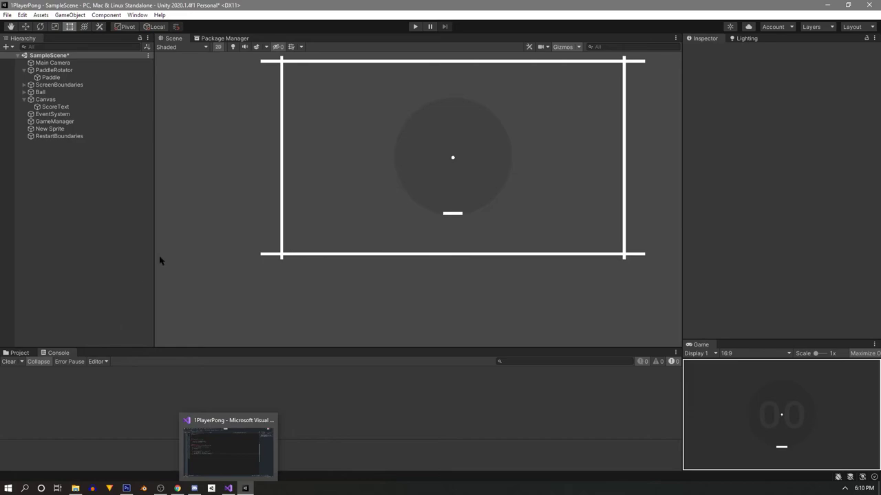
Step: Add an OnEnable method setting score = 0 to GameManager.cs and save it
{"action": "key", "text": "alt+Tab"}
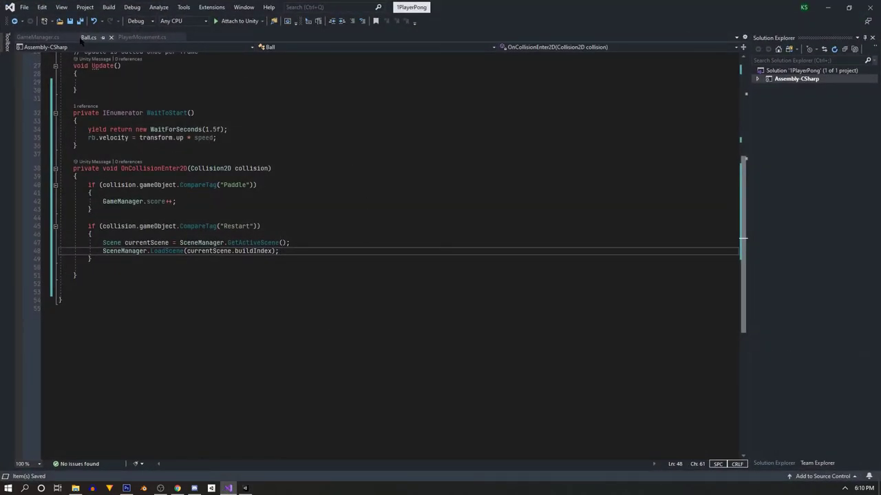
{"action": "left_click", "coordinate": [43, 38]}
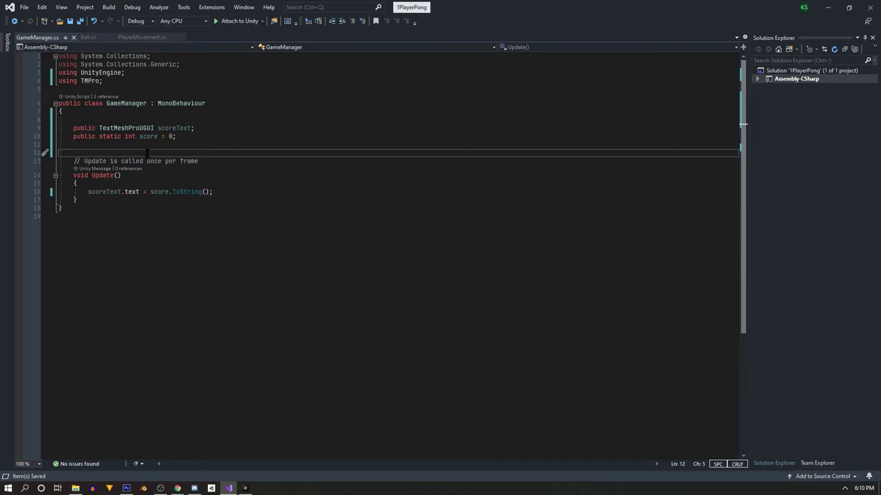
{"action": "key", "text": "Return"}
{"action": "key", "text": "Return"}
{"action": "key", "text": "Return"}
{"action": "key", "text": "Up"}
{"action": "key", "text": "Up"}
{"action": "type", "text": "v"}
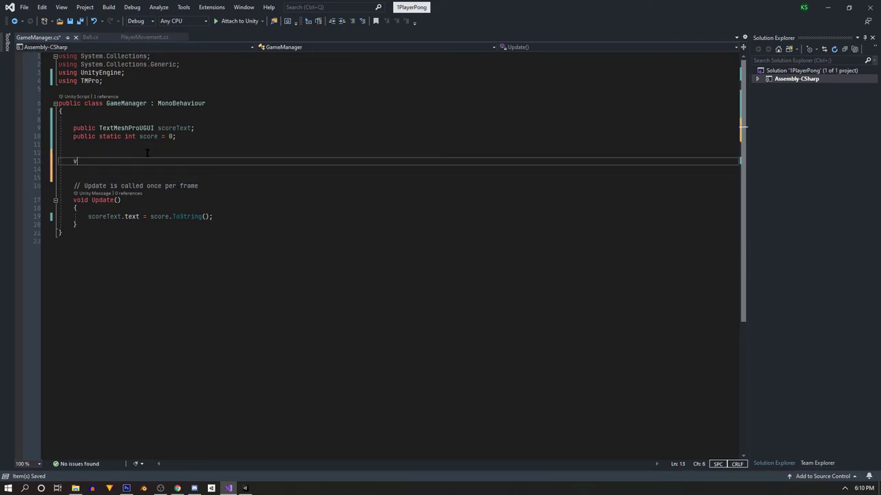
{"action": "type", "text": "oid o"}
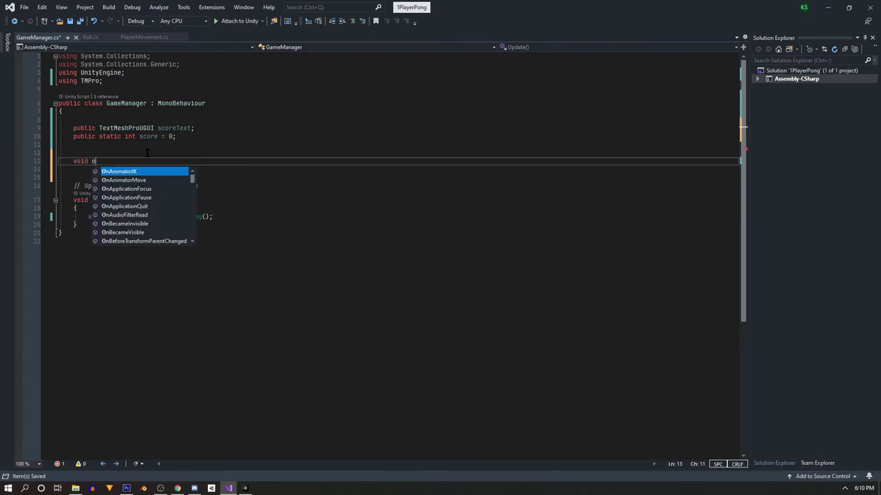
{"action": "type", "text": "nena"}
{"action": "key", "text": "Tab"}
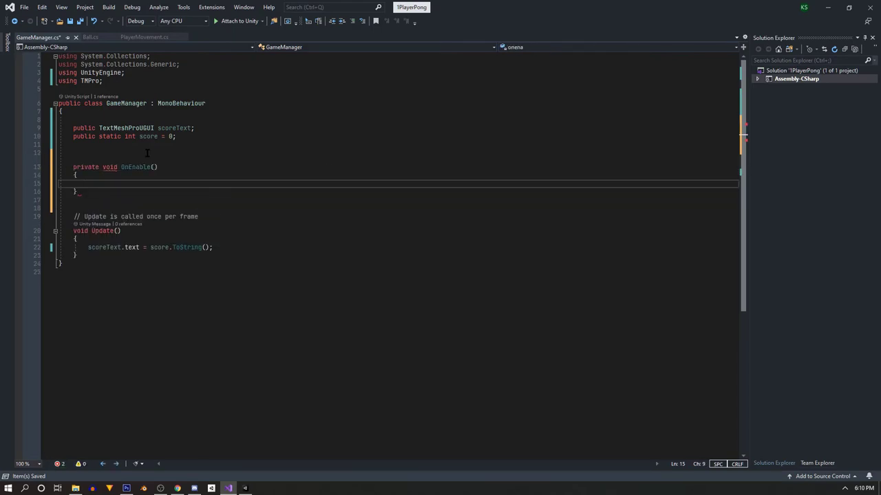
{"action": "type", "text": "score = "}
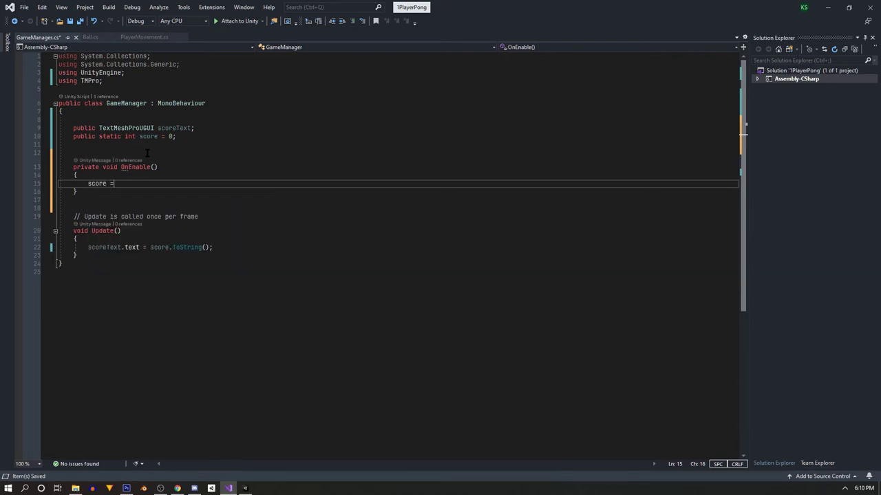
{"action": "type", "text": "0;"}
{"action": "key", "text": "ctrl+s"}
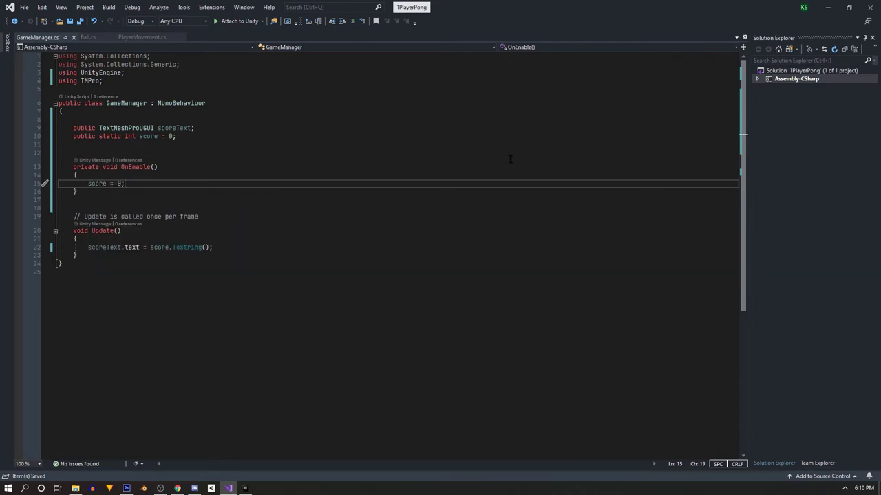
{"action": "left_click", "coordinate": [828, 7]}
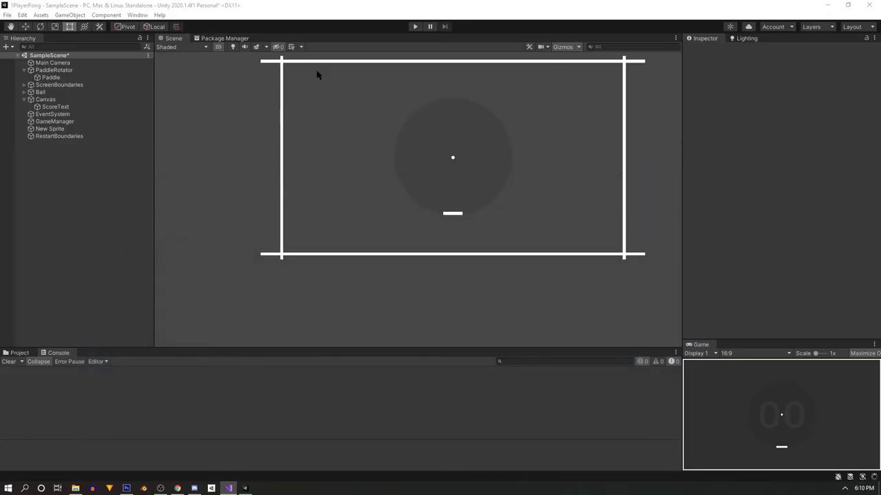
Step: Play-test the game with the score reset, then show the Assets folder in the Project window
{"action": "left_click", "coordinate": [416, 28]}
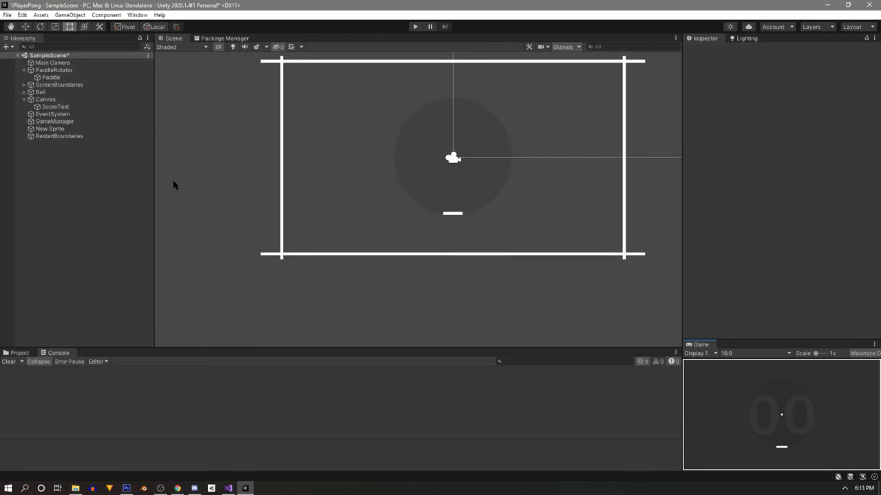
{"action": "left_click", "coordinate": [20, 353]}
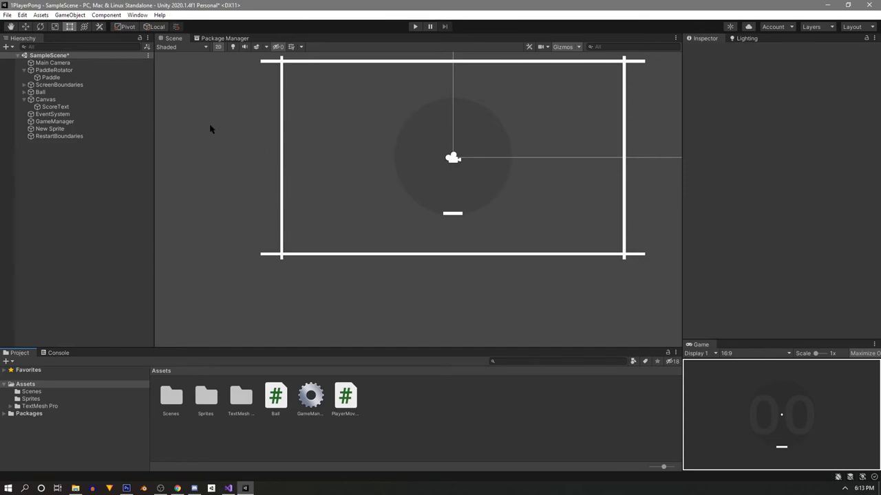
Step: Add an Audio Source component to the Ball with Play On Awake turned off
{"action": "left_click", "coordinate": [24, 92]}
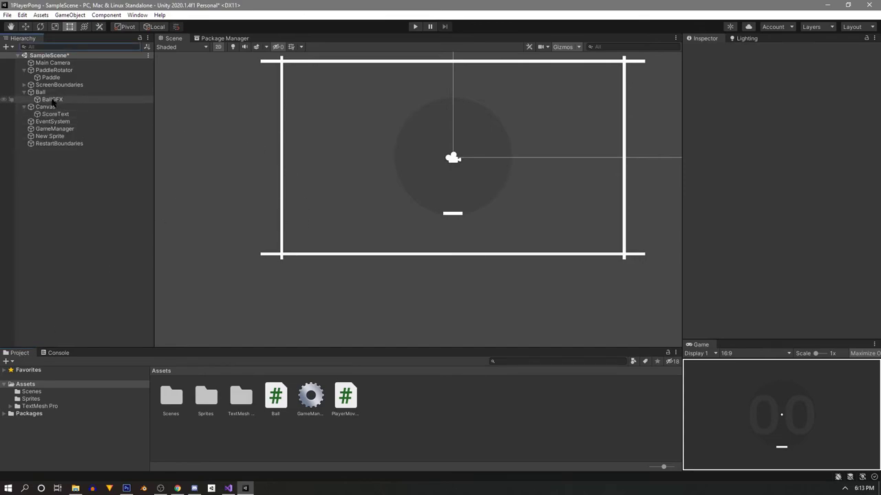
{"action": "left_click", "coordinate": [45, 92]}
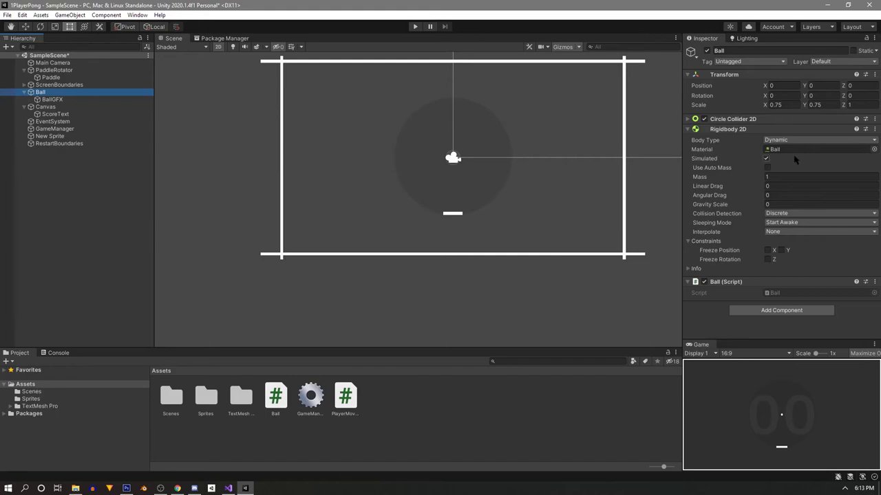
{"action": "left_click", "coordinate": [800, 310]}
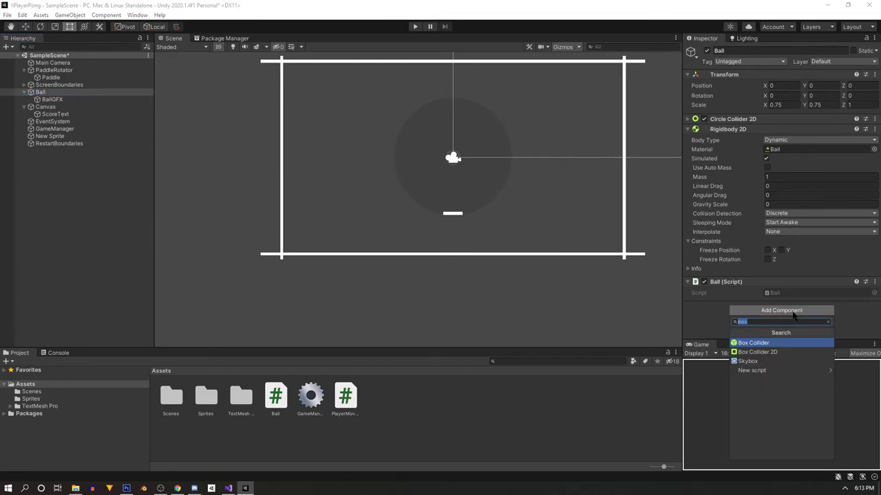
{"action": "type", "text": "Audioso"}
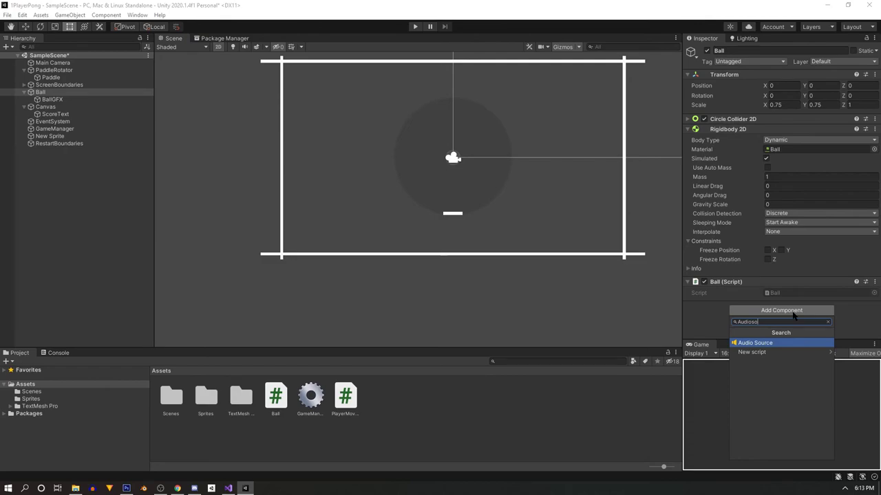
{"action": "key", "text": "Return"}
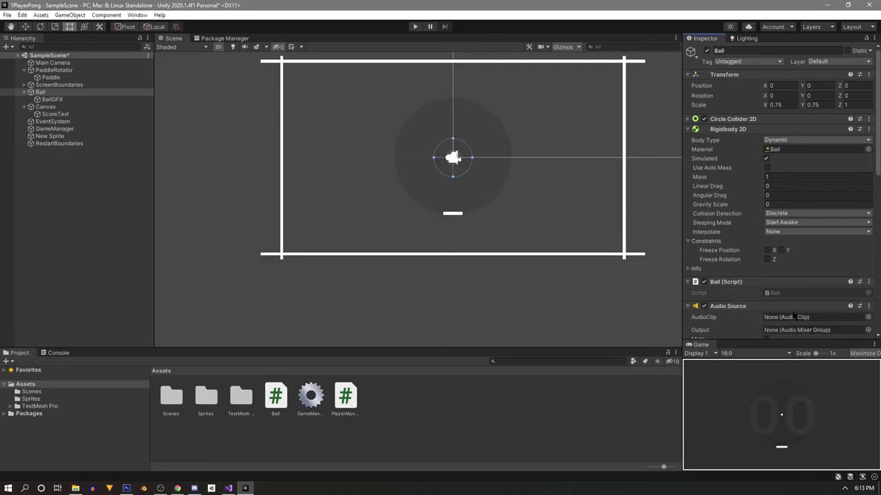
{"action": "scroll", "coordinate": [776, 232], "scroll_direction": "down", "scroll_amount": 6}
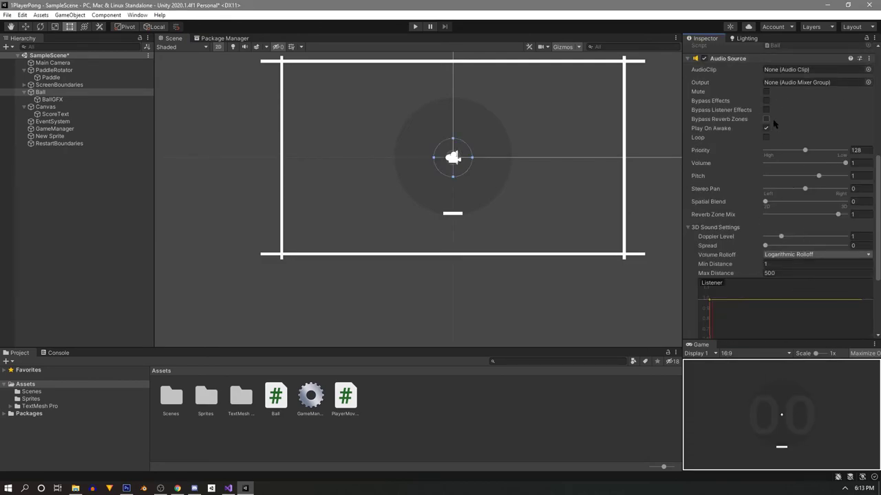
{"action": "scroll", "coordinate": [739, 160], "scroll_direction": "up", "scroll_amount": 3}
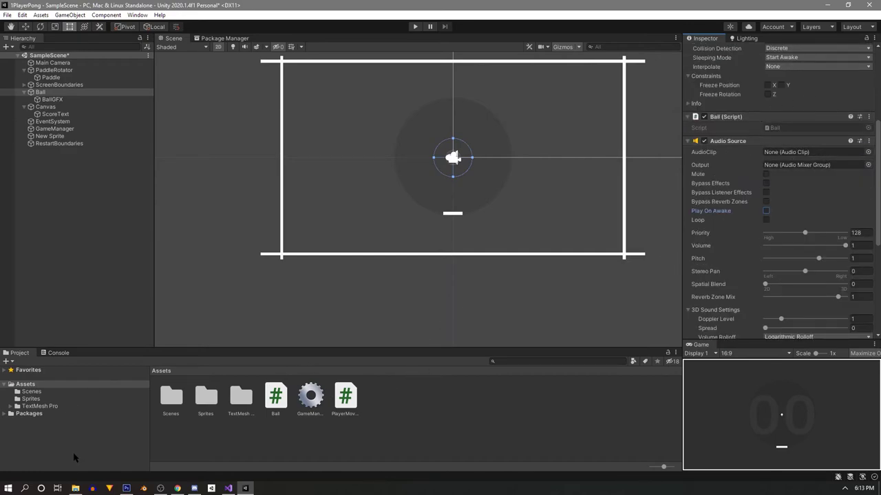
{"action": "left_click", "coordinate": [75, 488]}
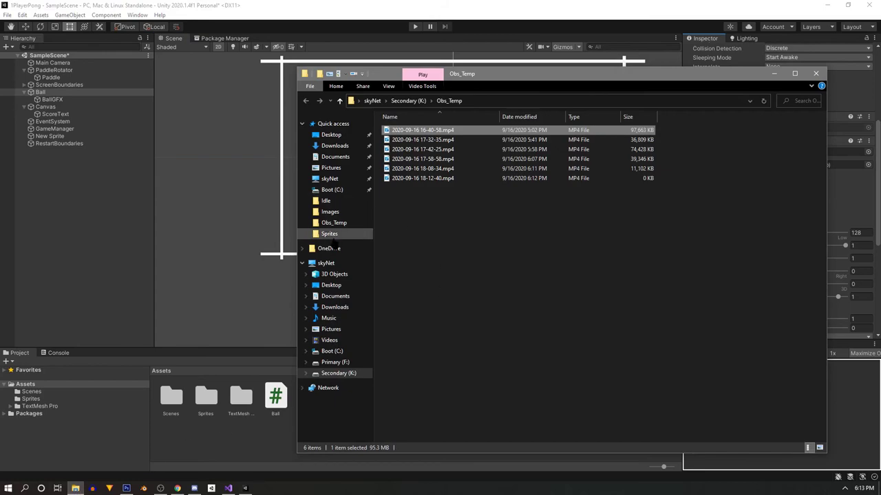
Step: Browse from F: DevResources through Audio, SoundEffects and 8_Bit to the Pickup Wav folder
{"action": "left_click", "coordinate": [334, 307]}
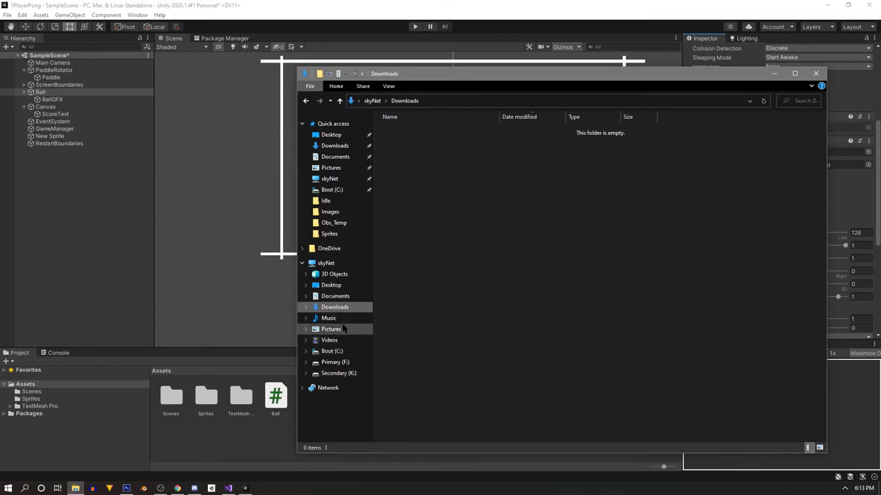
{"action": "left_click", "coordinate": [335, 362]}
{"action": "left_click", "coordinate": [411, 130]}
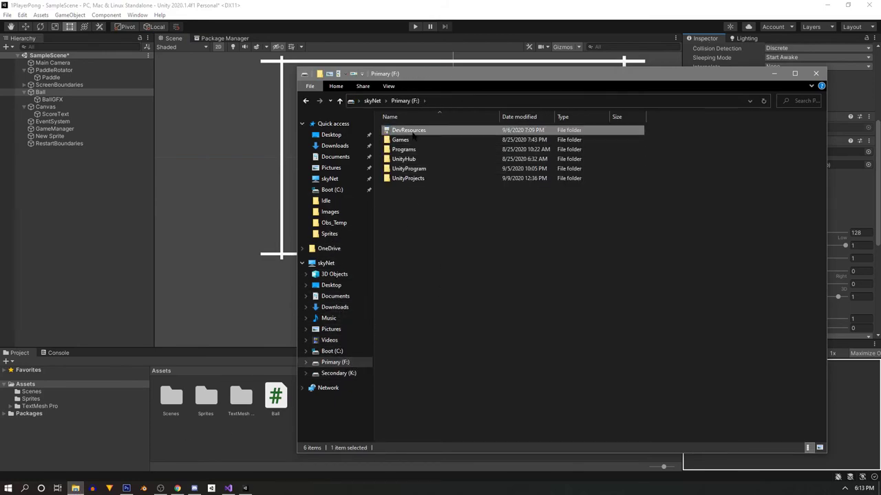
{"action": "double_click", "coordinate": [412, 131]}
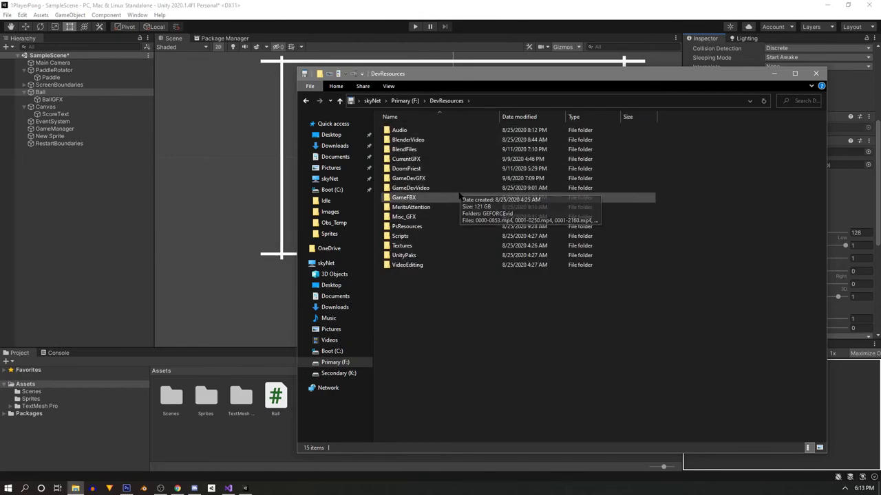
{"action": "double_click", "coordinate": [430, 131]}
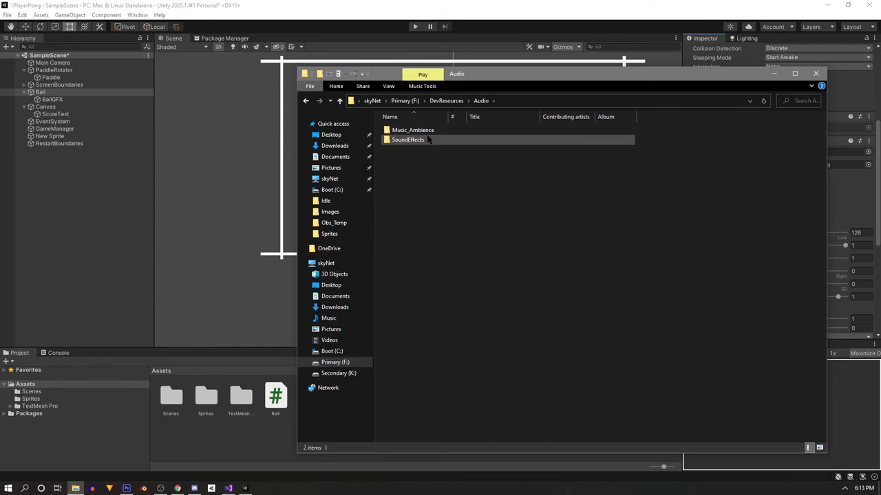
{"action": "double_click", "coordinate": [428, 141]}
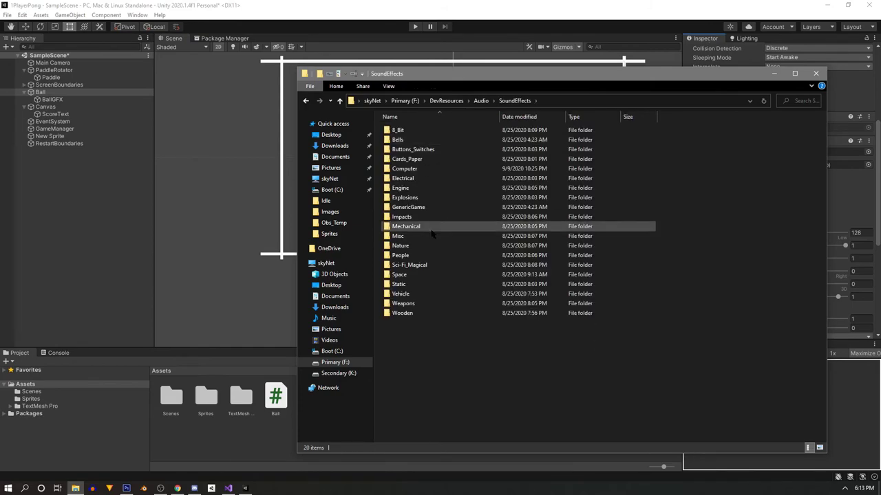
{"action": "double_click", "coordinate": [472, 131]}
{"action": "double_click", "coordinate": [472, 131]}
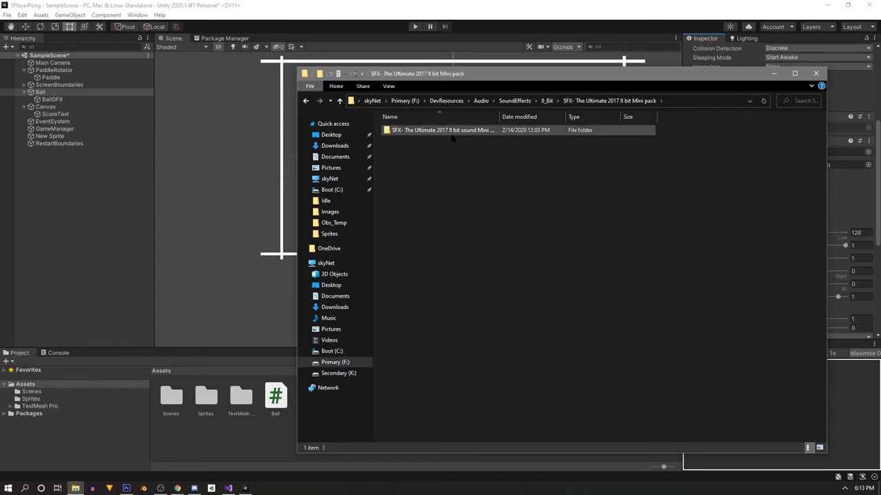
{"action": "double_click", "coordinate": [452, 138]}
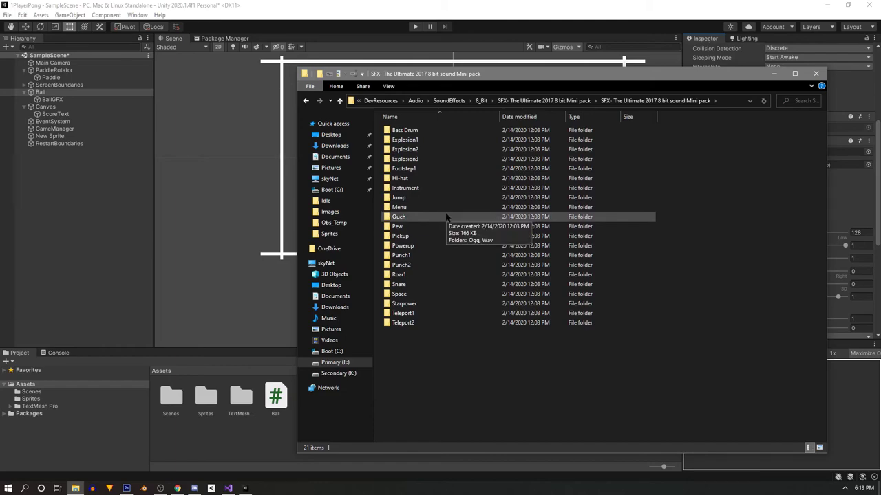
{"action": "double_click", "coordinate": [425, 237]}
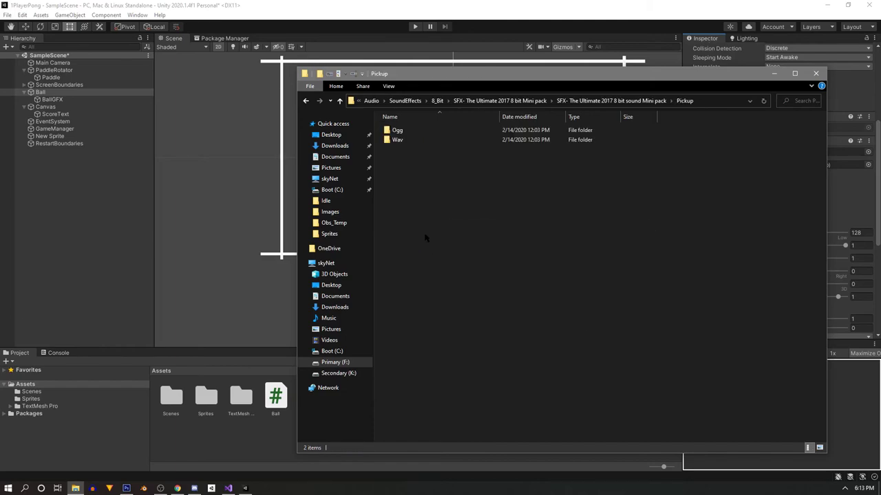
{"action": "double_click", "coordinate": [398, 141]}
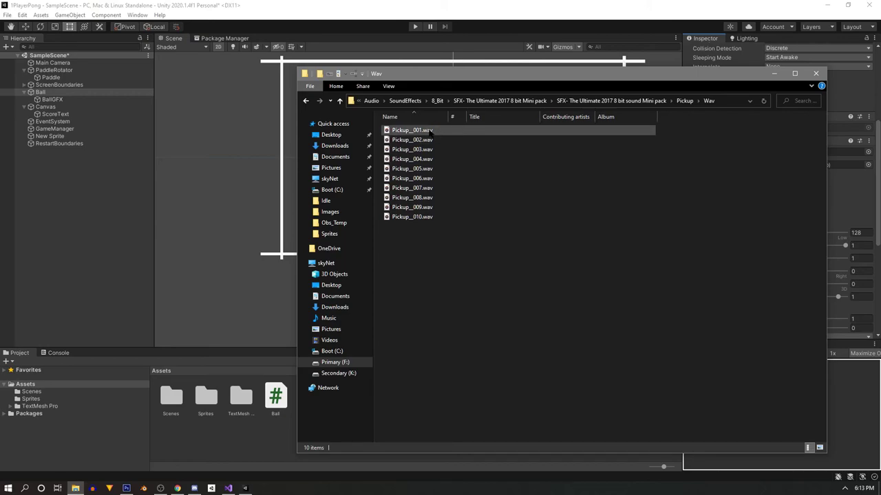
Step: Preview the Pickup_001 through Pickup_009 wav sounds in Groove Music
{"action": "left_click", "coordinate": [430, 131]}
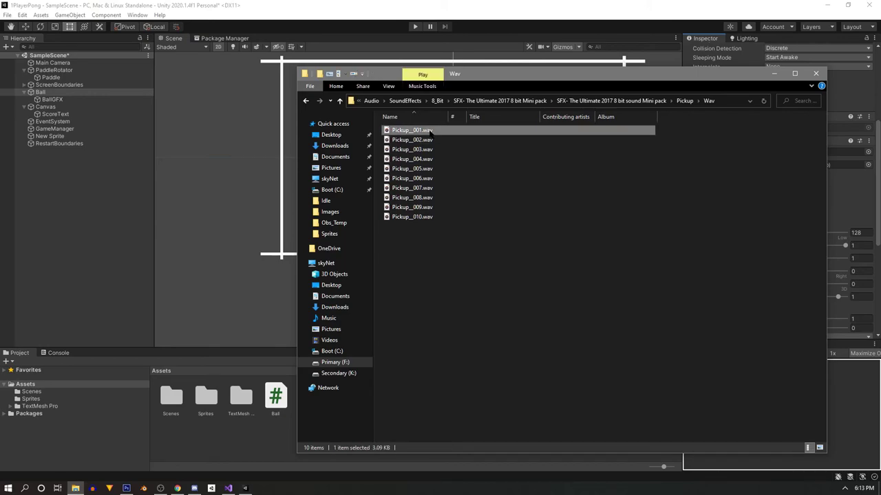
{"action": "double_click", "coordinate": [430, 131]}
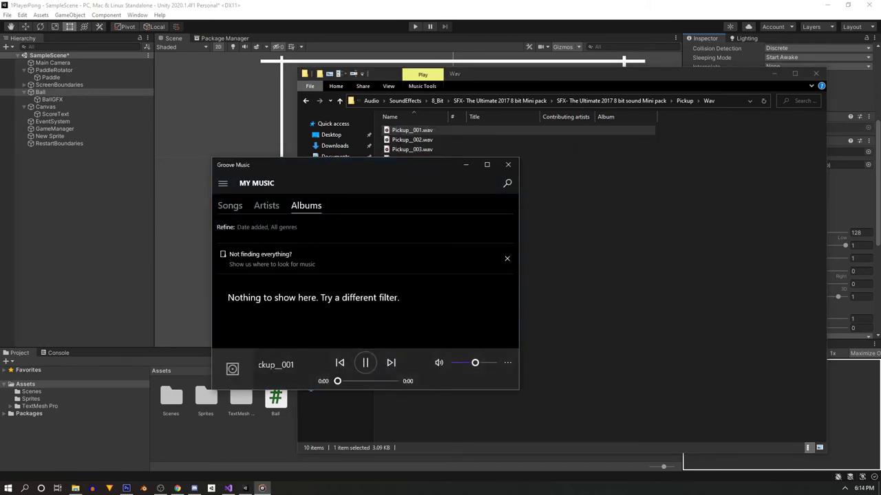
{"action": "left_click", "coordinate": [508, 164]}
{"action": "left_click", "coordinate": [430, 141]}
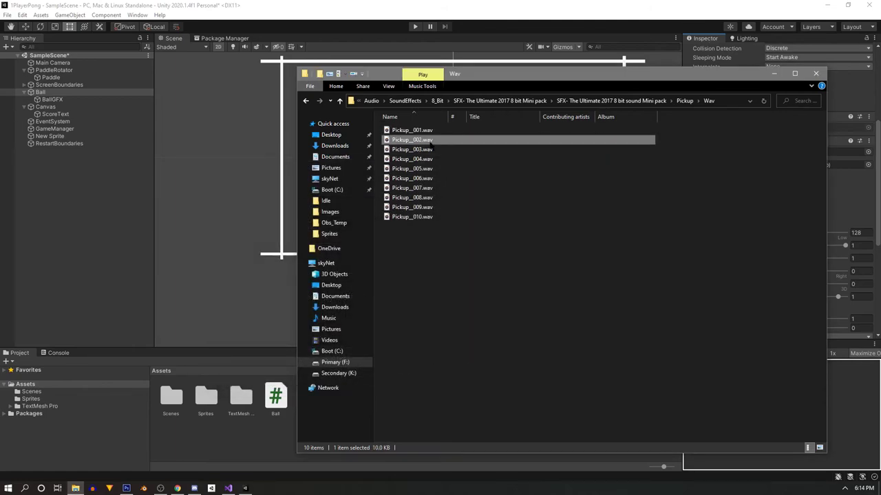
{"action": "double_click", "coordinate": [431, 140]}
{"action": "left_click", "coordinate": [507, 165]}
{"action": "left_click", "coordinate": [432, 150]}
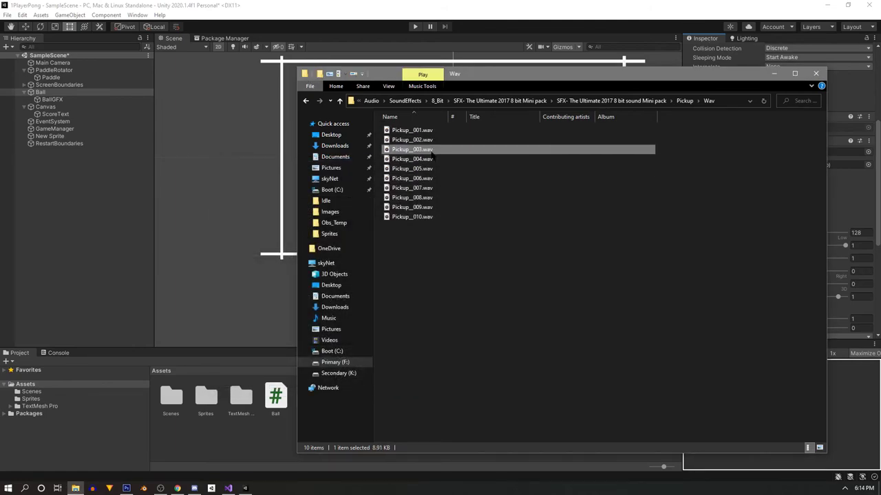
{"action": "double_click", "coordinate": [431, 150]}
{"action": "left_click", "coordinate": [508, 165]}
{"action": "left_click", "coordinate": [430, 159]}
{"action": "double_click", "coordinate": [430, 160]}
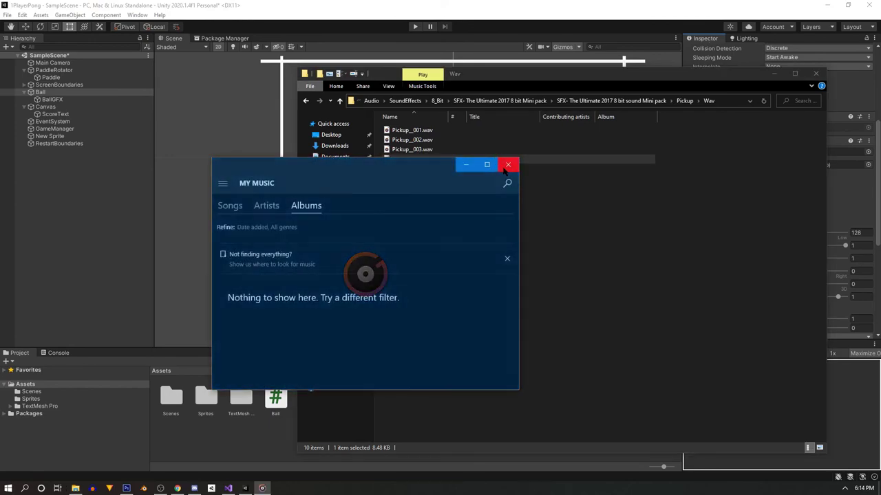
{"action": "left_click", "coordinate": [507, 165]}
{"action": "left_click", "coordinate": [431, 169]}
{"action": "double_click", "coordinate": [430, 170]}
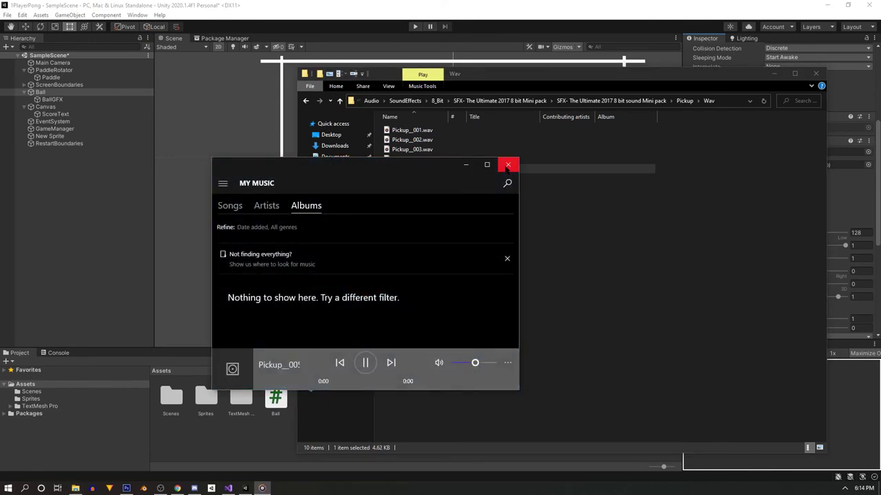
{"action": "left_click", "coordinate": [508, 165]}
{"action": "left_click", "coordinate": [431, 179]}
{"action": "double_click", "coordinate": [431, 179]}
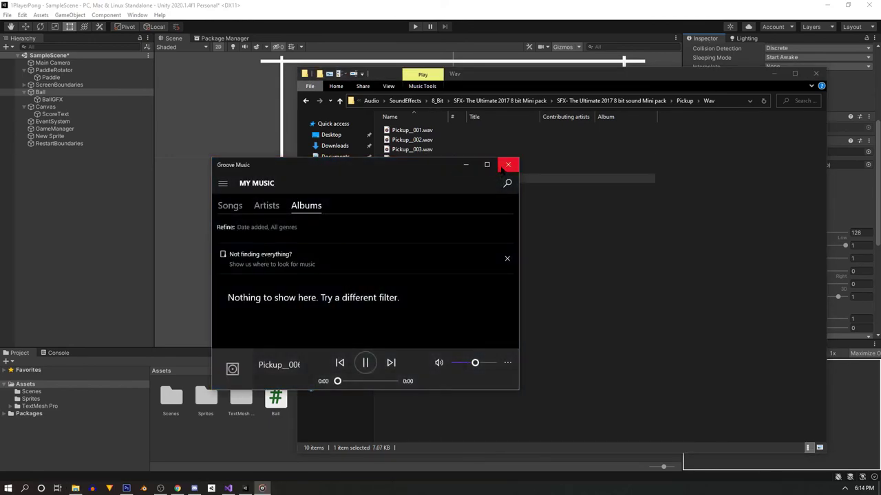
{"action": "left_click", "coordinate": [508, 166]}
{"action": "left_click", "coordinate": [413, 188]}
{"action": "double_click", "coordinate": [412, 188]}
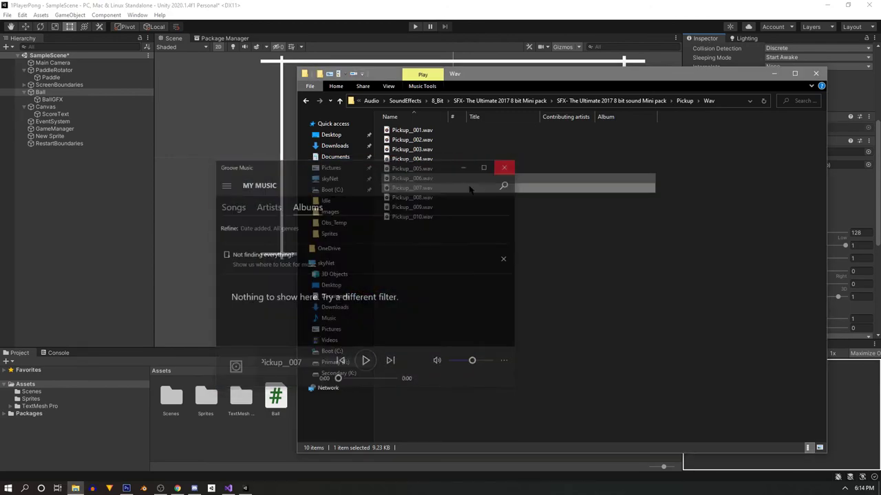
{"action": "left_click", "coordinate": [413, 198]}
{"action": "double_click", "coordinate": [412, 197]}
{"action": "left_click", "coordinate": [508, 167]}
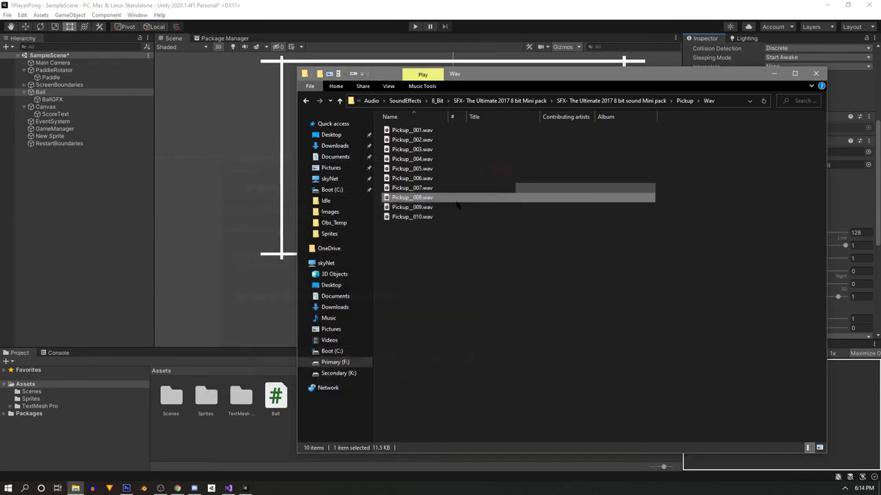
{"action": "double_click", "coordinate": [419, 207]}
{"action": "left_click", "coordinate": [508, 165]}
Step: Preview Pickup_010.wav and copy it into the Unity project's Assets folder
{"action": "left_click", "coordinate": [426, 217]}
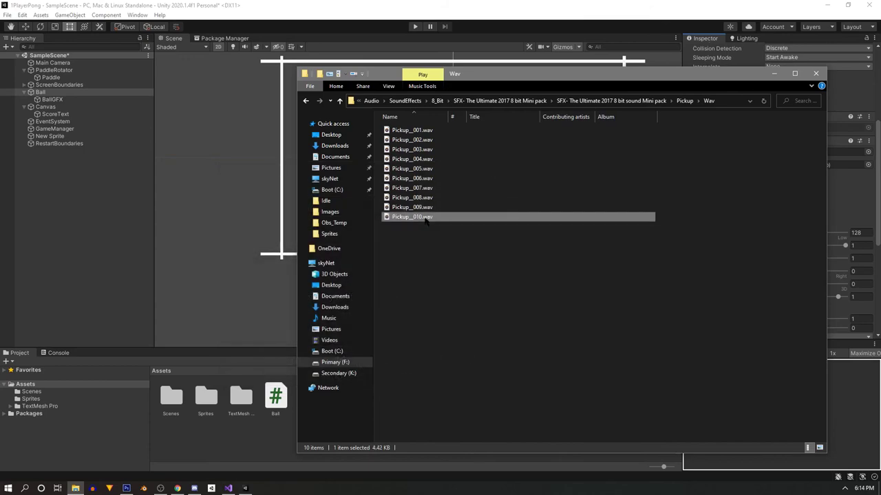
{"action": "double_click", "coordinate": [420, 216]}
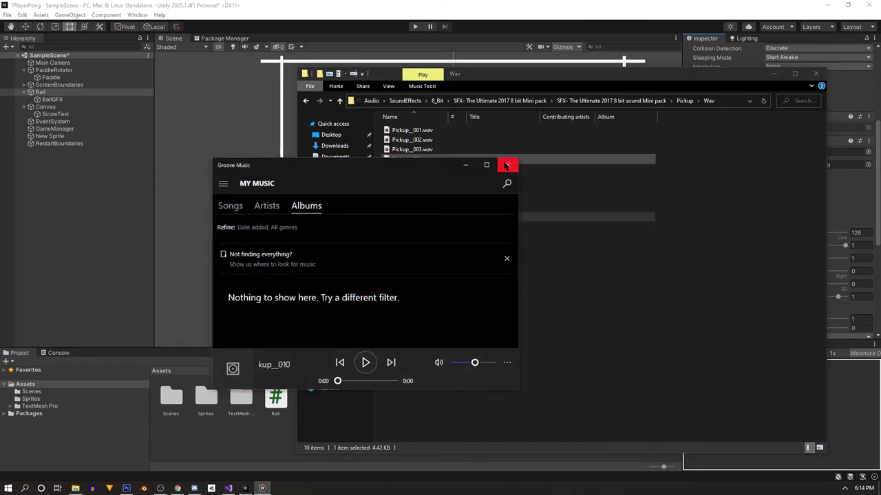
{"action": "left_click", "coordinate": [507, 166]}
{"action": "left_click_drag", "start_coordinate": [413, 219], "coordinate": [772, 183]}
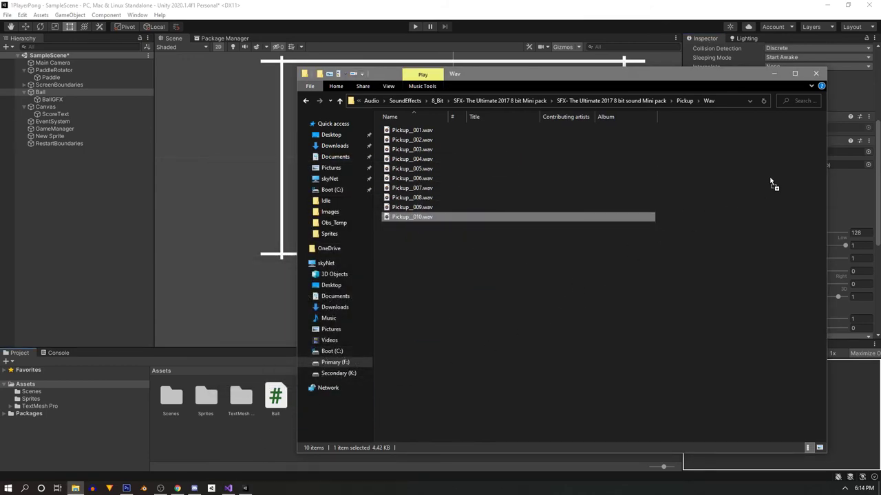
{"action": "left_click", "coordinate": [816, 73]}
Step: Assign Pickup_010 as the Ball's Audio Source clip at volume about 0.646
{"action": "left_click_drag", "start_coordinate": [344, 399], "coordinate": [791, 152]}
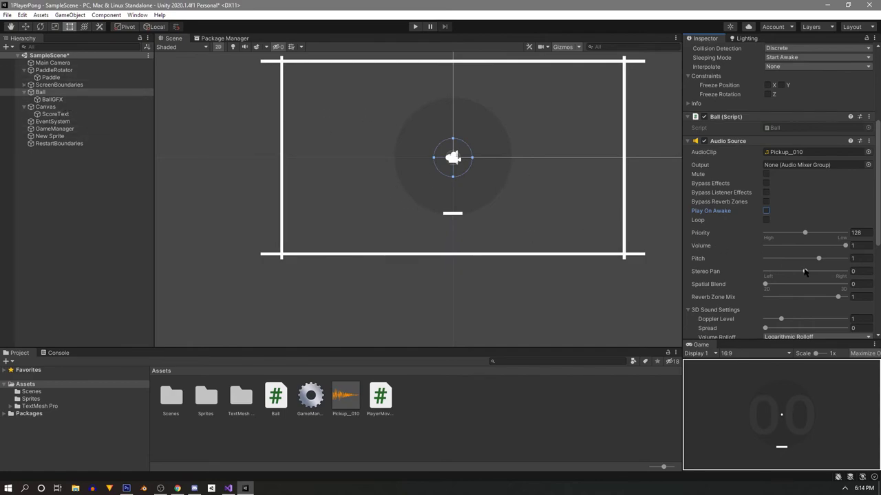
{"action": "left_click_drag", "start_coordinate": [845, 245], "coordinate": [817, 245]}
{"action": "scroll", "coordinate": [647, 139], "scroll_direction": "down", "scroll_amount": 2}
Step: Open the Ball script from the Ball's Inspector in Visual Studio
{"action": "scroll", "coordinate": [791, 174], "scroll_direction": "down", "scroll_amount": 5}
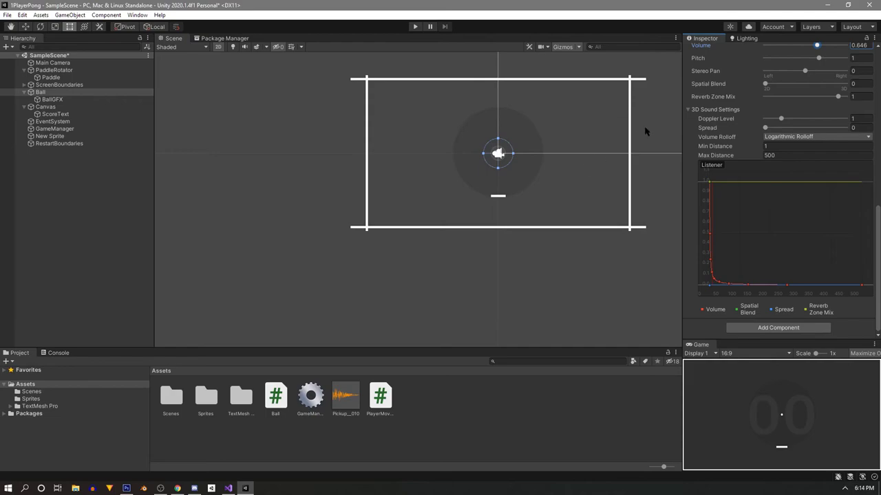
{"action": "scroll", "coordinate": [805, 233], "scroll_direction": "up", "scroll_amount": 10}
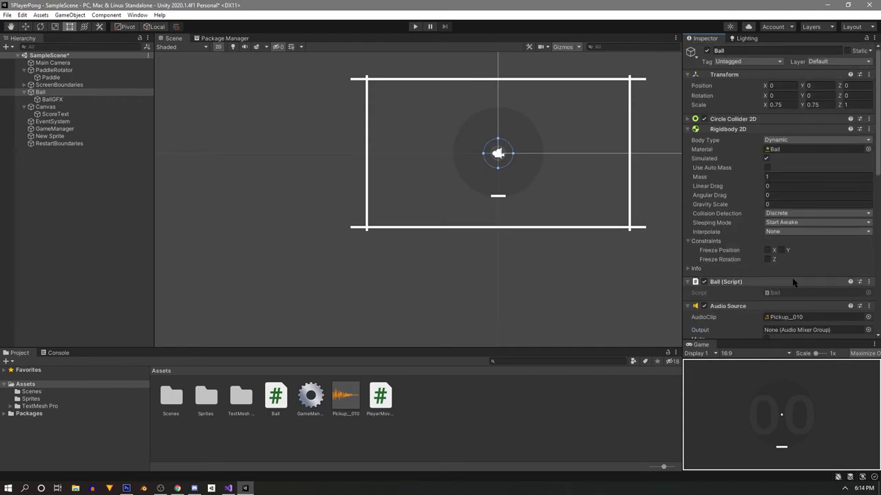
{"action": "left_click", "coordinate": [799, 294]}
{"action": "double_click", "coordinate": [799, 294]}
Step: Declare an AudioSource field named aS below the Rigidbody2D field
{"action": "scroll", "coordinate": [182, 138], "scroll_direction": "up", "scroll_amount": 9}
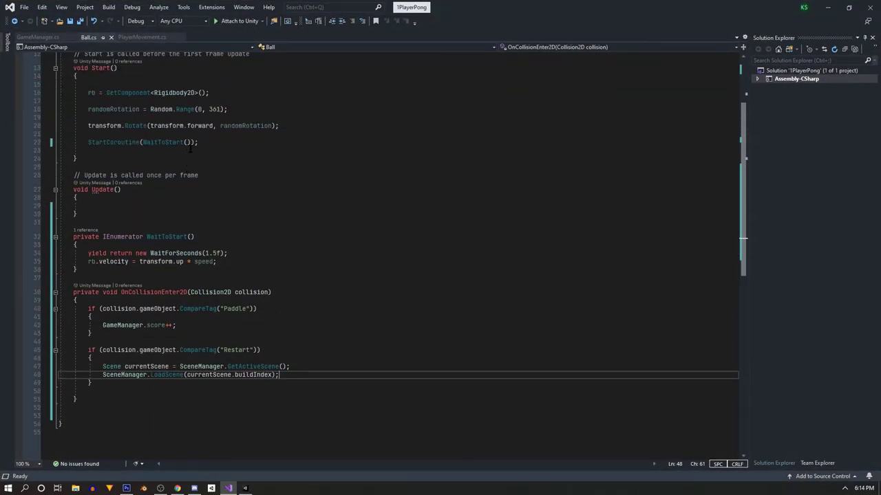
{"action": "left_click", "coordinate": [170, 121]}
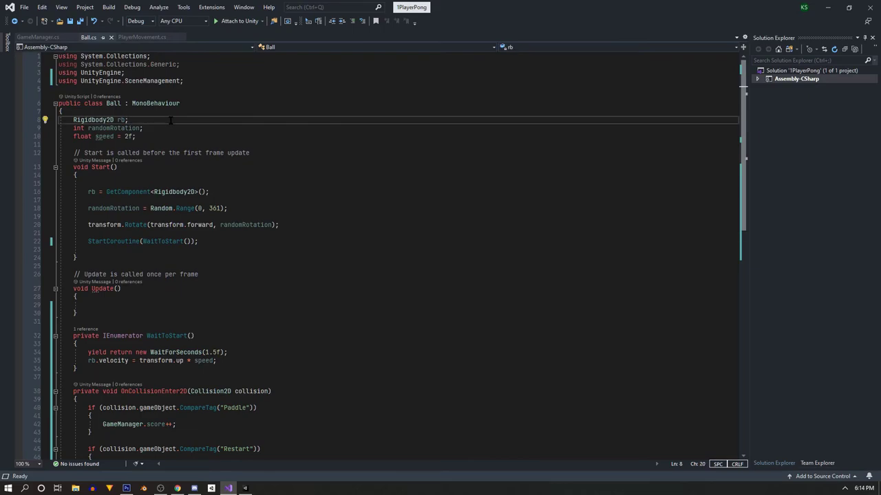
{"action": "key", "text": "Return"}
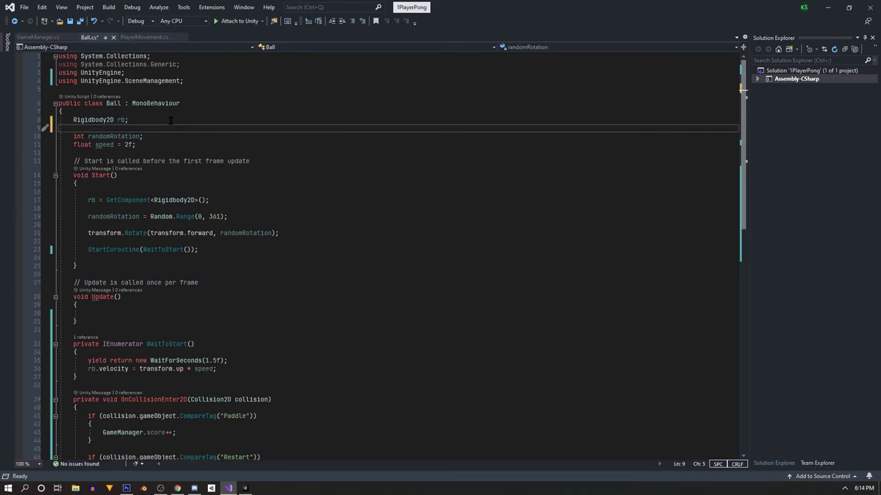
{"action": "key", "text": "Return"}
{"action": "key", "text": "Up"}
{"action": "type", "text": "audio"}
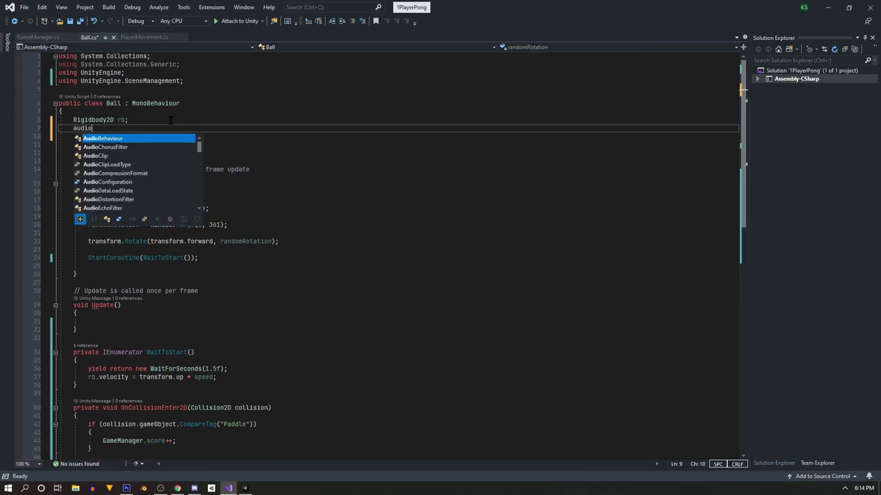
{"action": "type", "text": "S"}
{"action": "key", "text": "Tab"}
{"action": "type", "text": "a"}
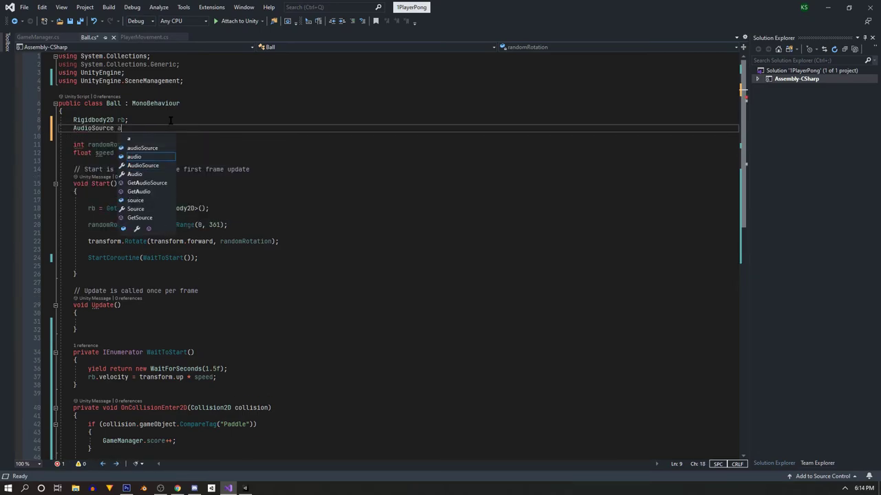
{"action": "type", "text": "S;"}
Step: Add aS = GetComponent<AudioSource>(); in Start and save Ball.cs
{"action": "scroll", "coordinate": [204, 150], "scroll_direction": "down", "scroll_amount": 3}
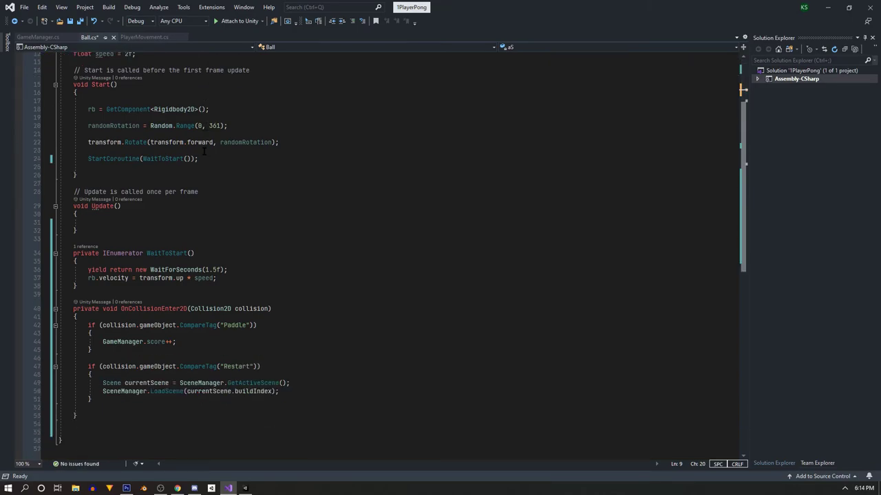
{"action": "left_click", "coordinate": [230, 128]}
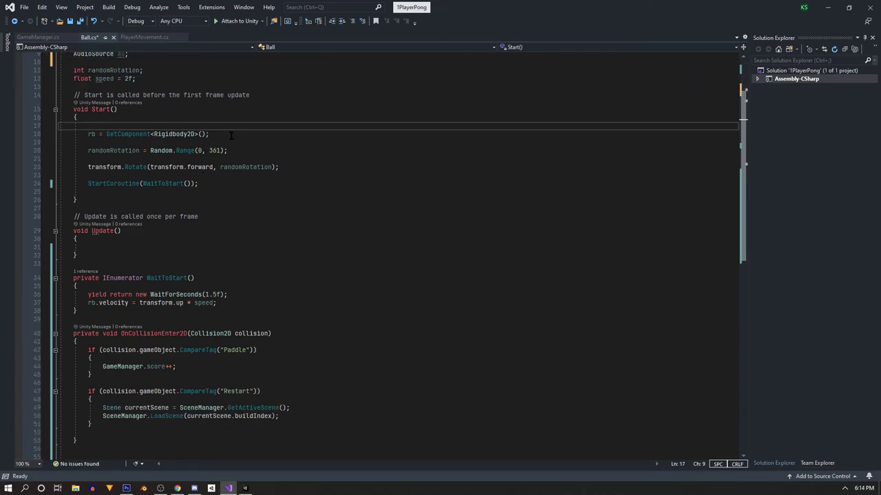
{"action": "left_click", "coordinate": [230, 135]}
{"action": "key", "text": "Return"}
{"action": "type", "text": "aS "}
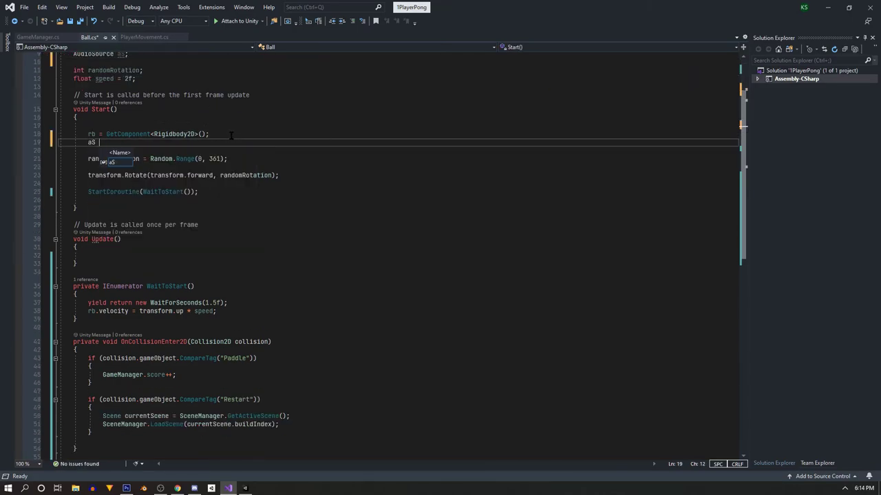
{"action": "type", "text": "= GetComponent<A"}
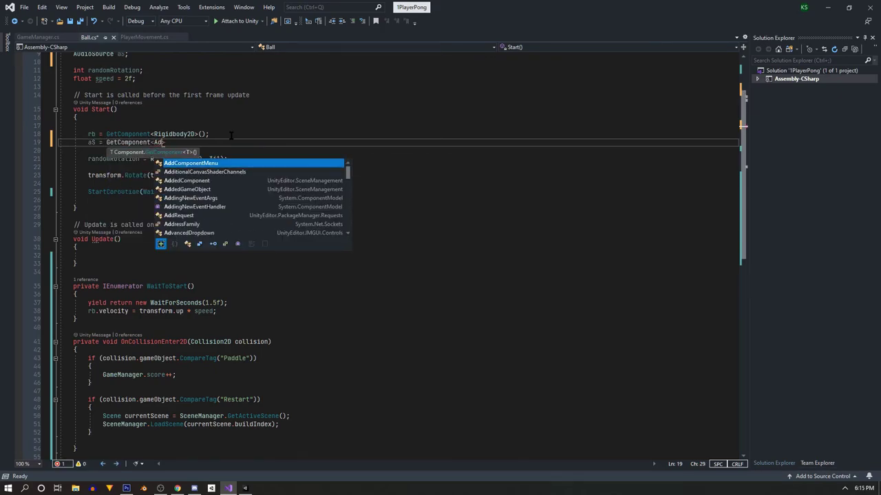
{"action": "type", "text": "udioso"}
{"action": "key", "text": "Tab"}
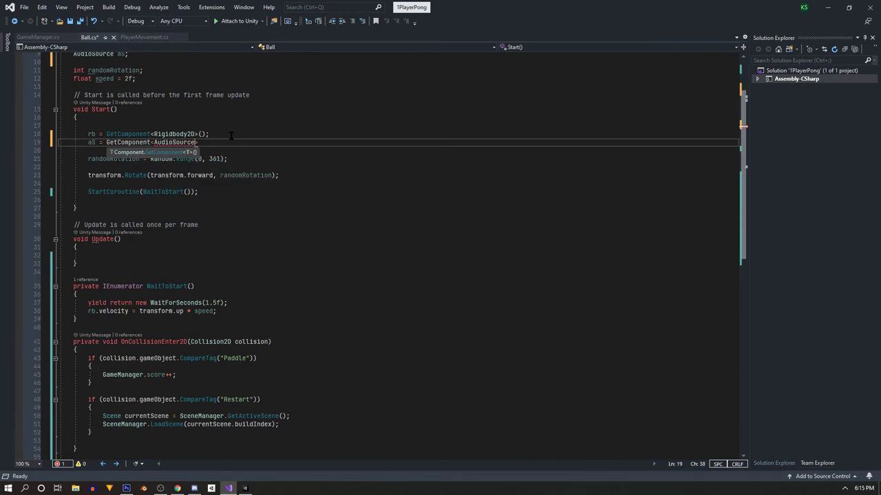
{"action": "type", "text": ">(AudioSource"}
{"action": "key", "text": "BackSpace"}
{"action": "key", "text": "BackSpace"}
{"action": "key", "text": "BackSpace"}
{"action": "key", "text": "BackSpace"}
{"action": "key", "text": "BackSpace"}
{"action": "type", "text": ");"}
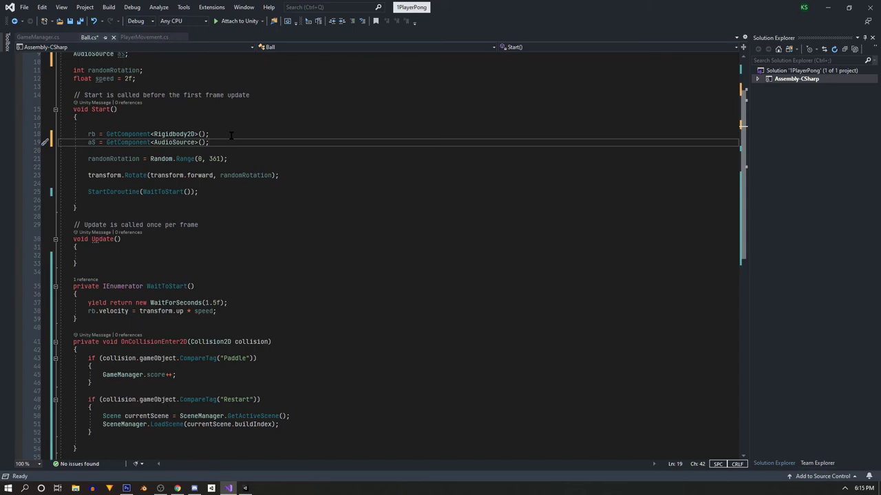
{"action": "key", "text": "ctrl+s"}
{"action": "scroll", "coordinate": [289, 203], "scroll_direction": "down", "scroll_amount": 4}
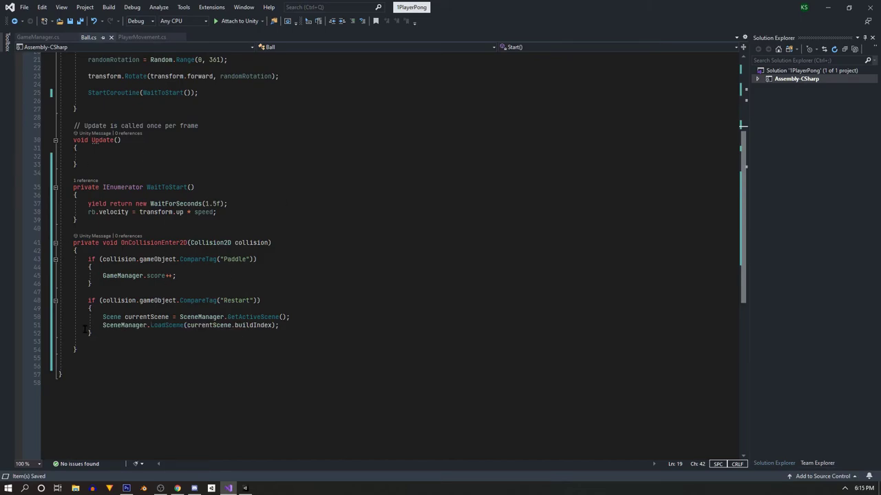
Step: Add an aS.PlayOneShot call after GameManager.score++ in OnCollisionEnter2D
{"action": "left_click", "coordinate": [201, 275]}
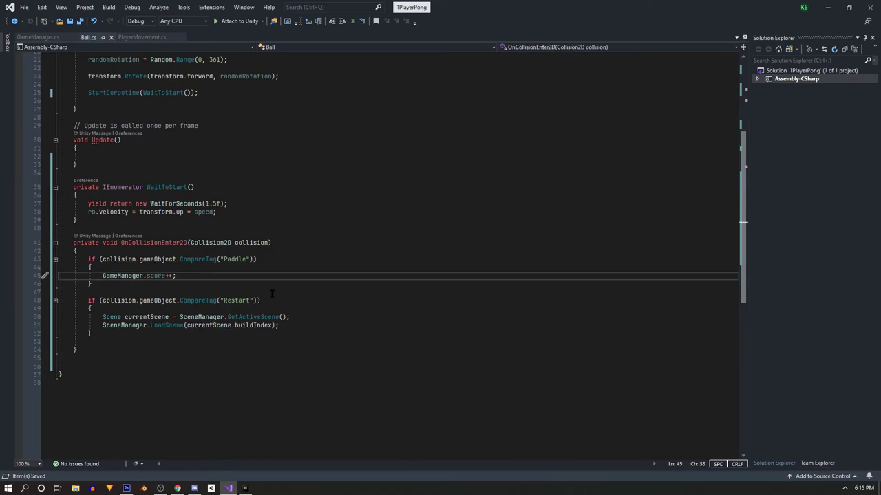
{"action": "key", "text": "Return"}
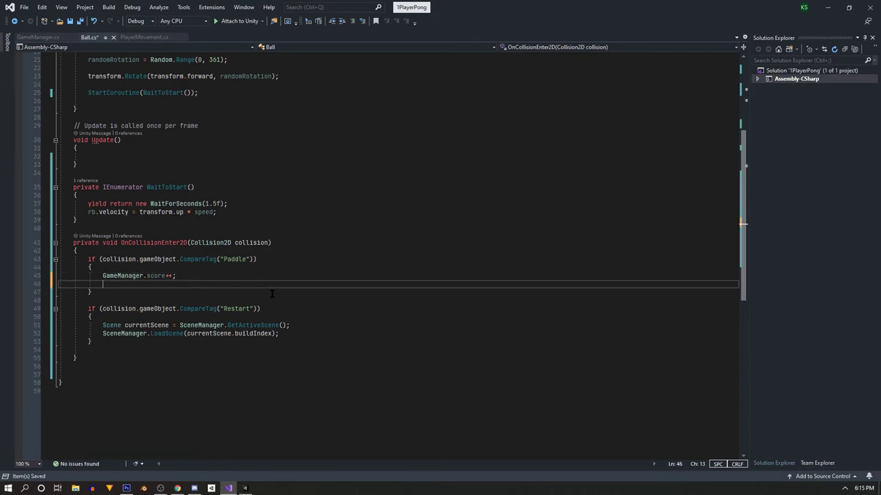
{"action": "type", "text": "aS.Play"}
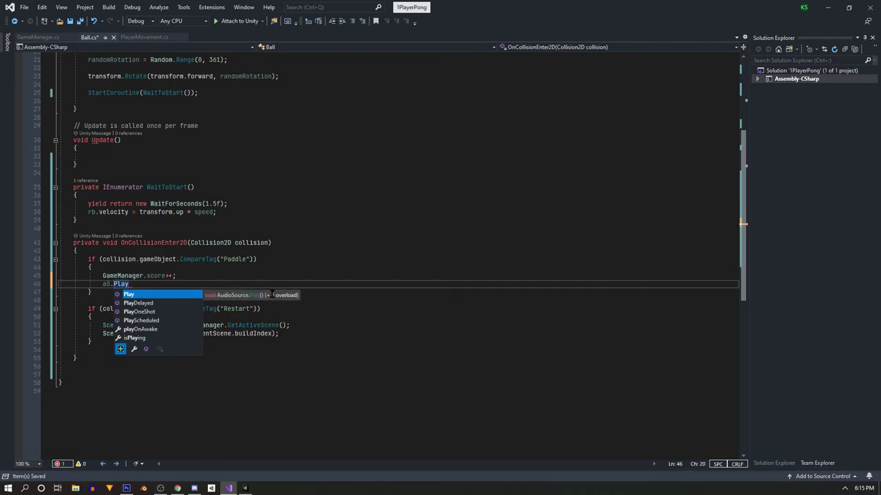
{"action": "key", "text": "Down"}
{"action": "key", "text": "Down"}
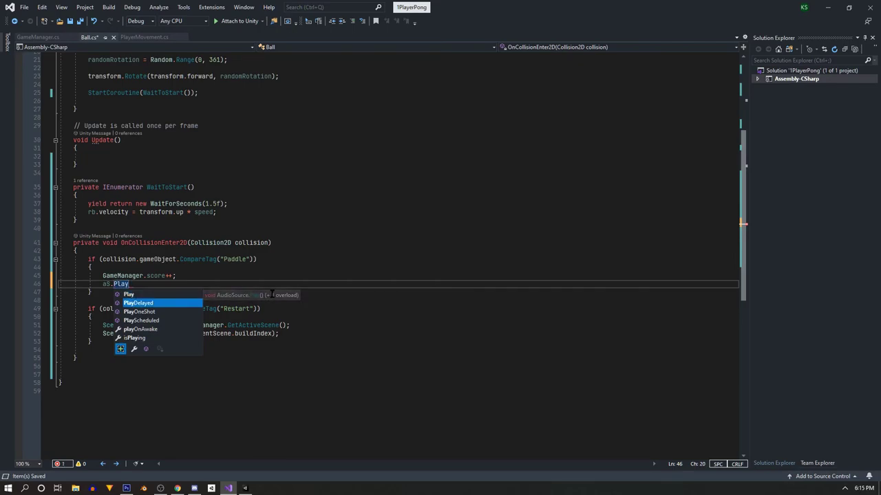
{"action": "key", "text": "Tab"}
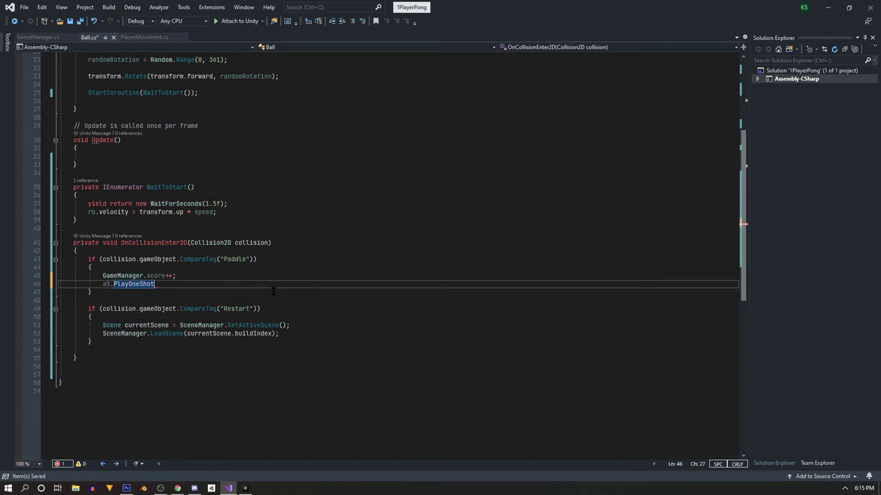
{"action": "scroll", "coordinate": [273, 291], "scroll_direction": "up", "scroll_amount": 4}
{"action": "scroll", "coordinate": [273, 290], "scroll_direction": "down", "scroll_amount": 5}
{"action": "scroll", "coordinate": [273, 291], "scroll_direction": "up", "scroll_amount": 8}
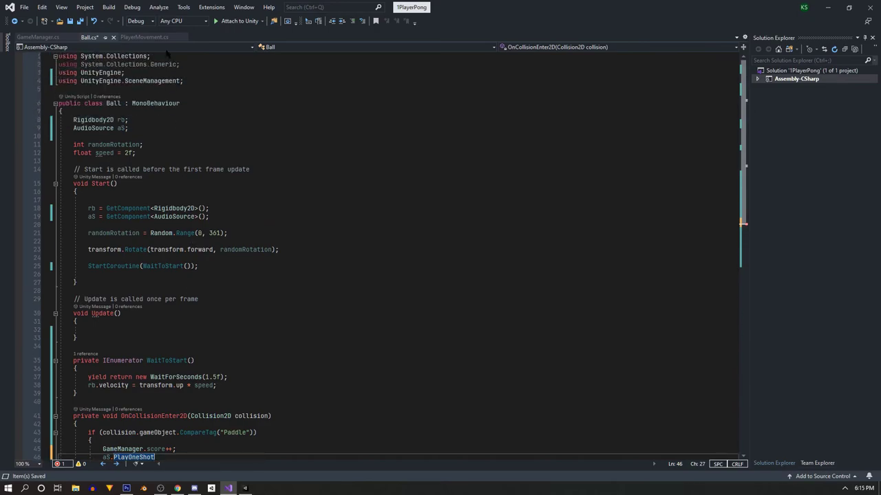
Step: Declare an AudioClip field named impact below the aS field
{"action": "left_click", "coordinate": [145, 123]}
{"action": "left_click", "coordinate": [161, 132]}
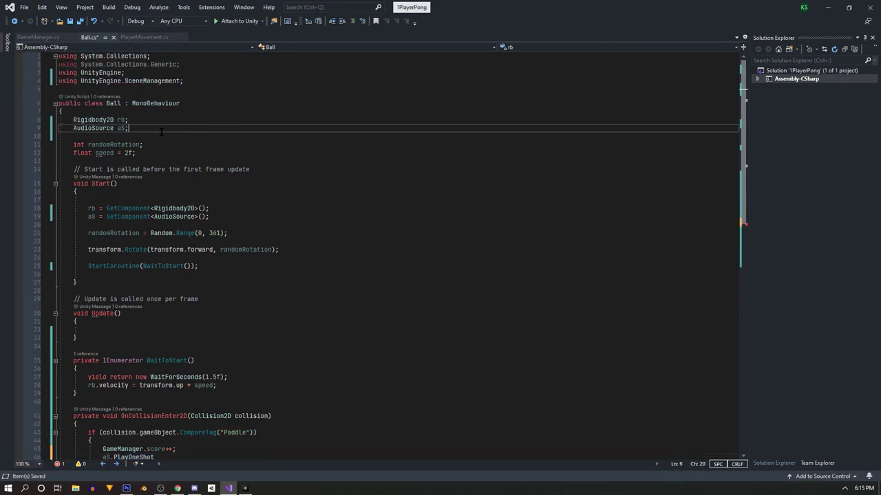
{"action": "key", "text": "Return"}
{"action": "type", "text": "audi"}
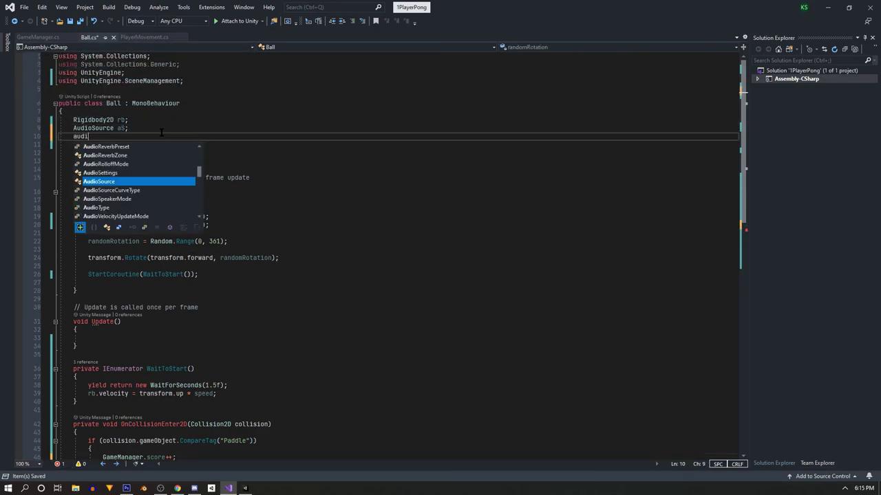
{"action": "type", "text": "ocli s"}
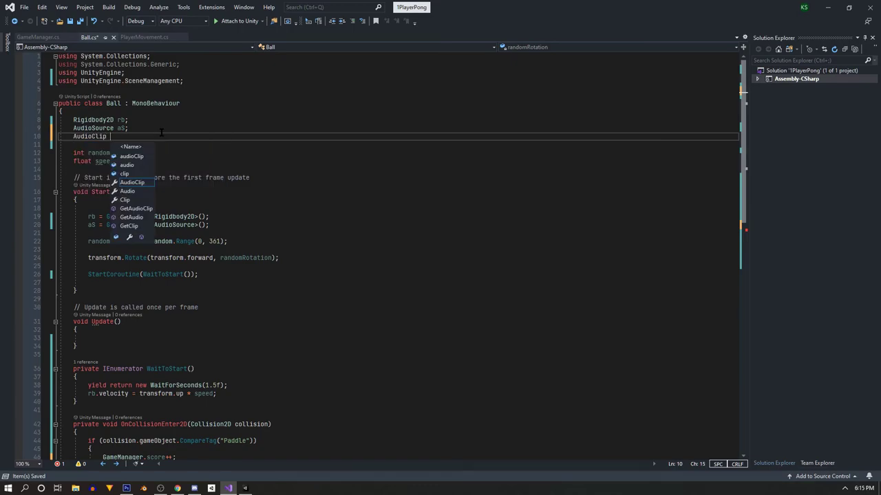
{"action": "key", "text": "BackSpace"}
{"action": "type", "text": "impact;"}
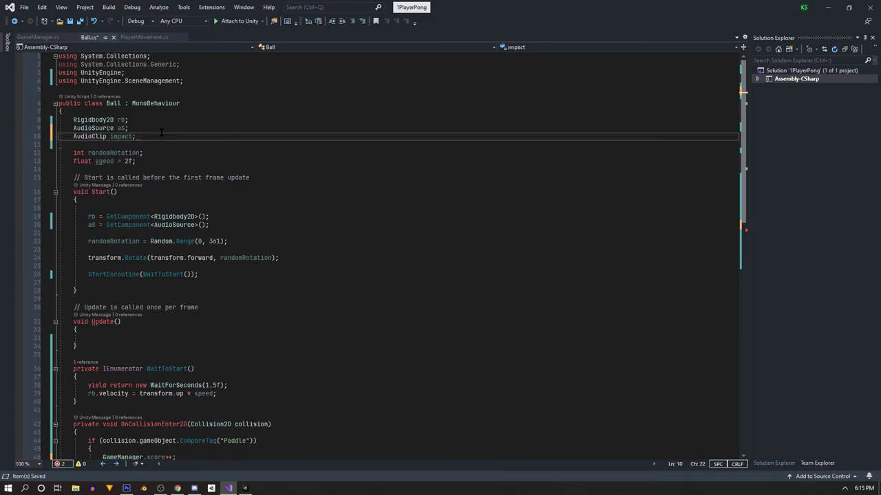
{"action": "scroll", "coordinate": [161, 135], "scroll_direction": "down", "scroll_amount": 9}
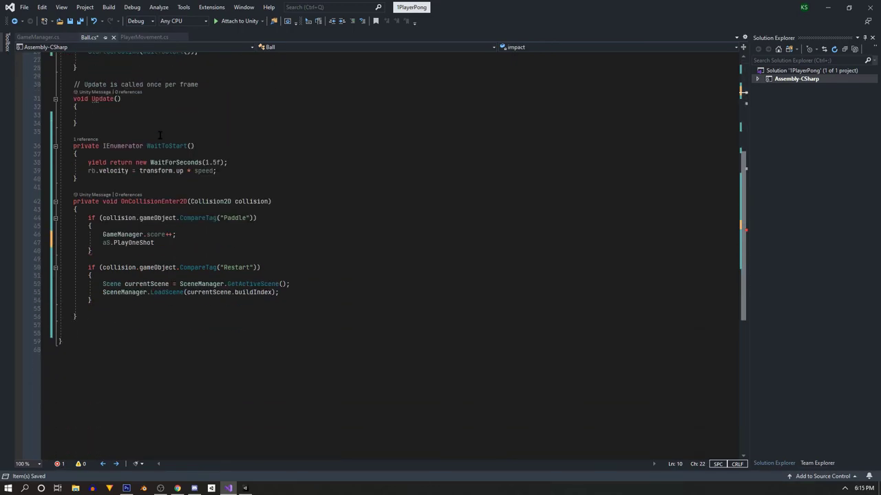
Step: Pass impact as the PlayOneShot argument: aS.PlayOneShot(impact)
{"action": "left_click", "coordinate": [168, 243]}
{"action": "type", "text": "(im"}
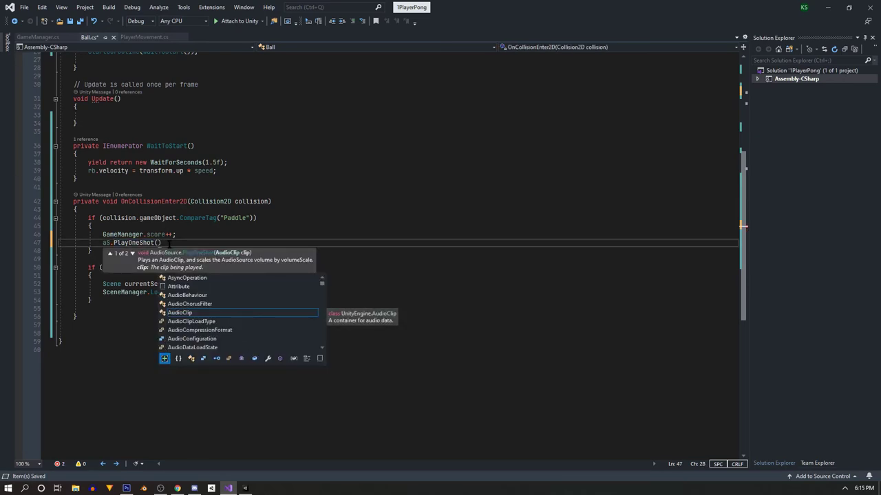
{"action": "type", "text": "pact)"}
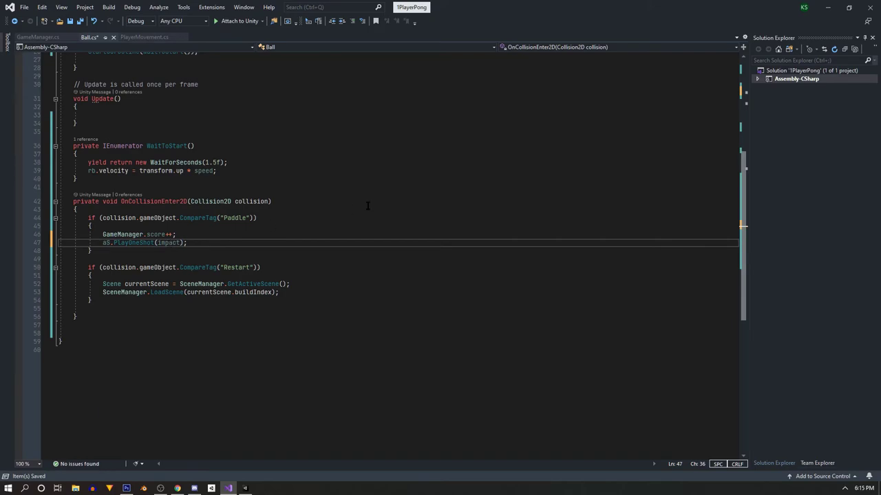
{"action": "left_click", "coordinate": [246, 488]}
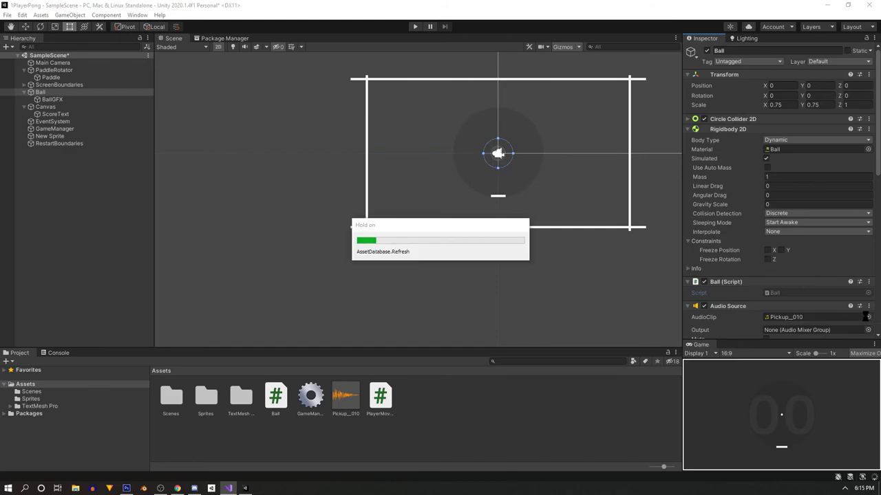
Step: Set the Ball's Audio Source AudioClip to None and collapse the Audio Source component
{"action": "scroll", "coordinate": [820, 292], "scroll_direction": "down", "scroll_amount": 10}
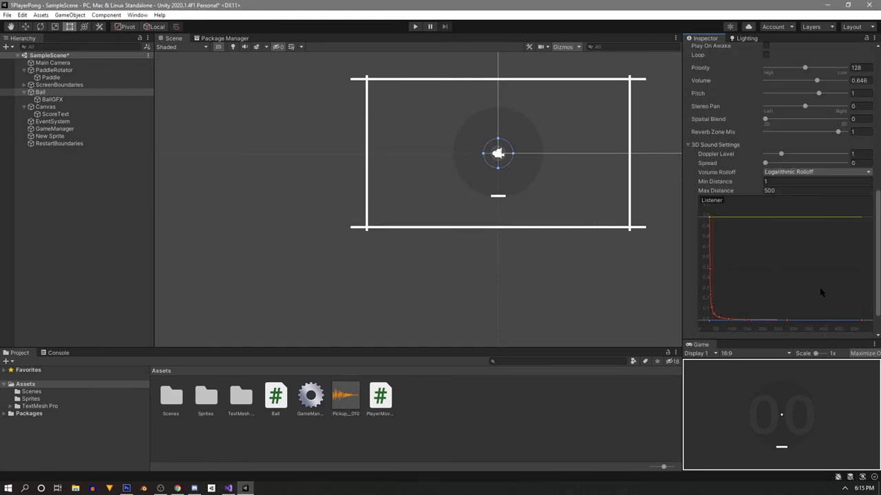
{"action": "scroll", "coordinate": [820, 293], "scroll_direction": "up", "scroll_amount": 10}
{"action": "left_click", "coordinate": [866, 154]}
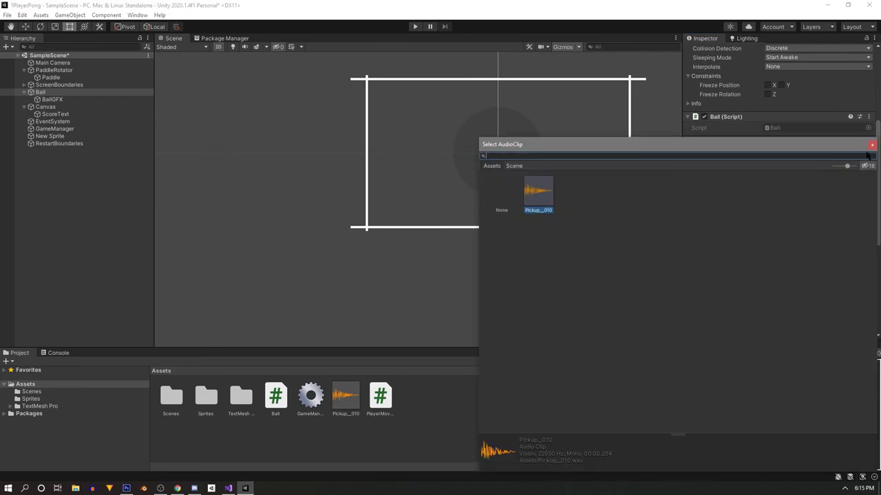
{"action": "left_click", "coordinate": [501, 198]}
{"action": "left_click", "coordinate": [872, 145]}
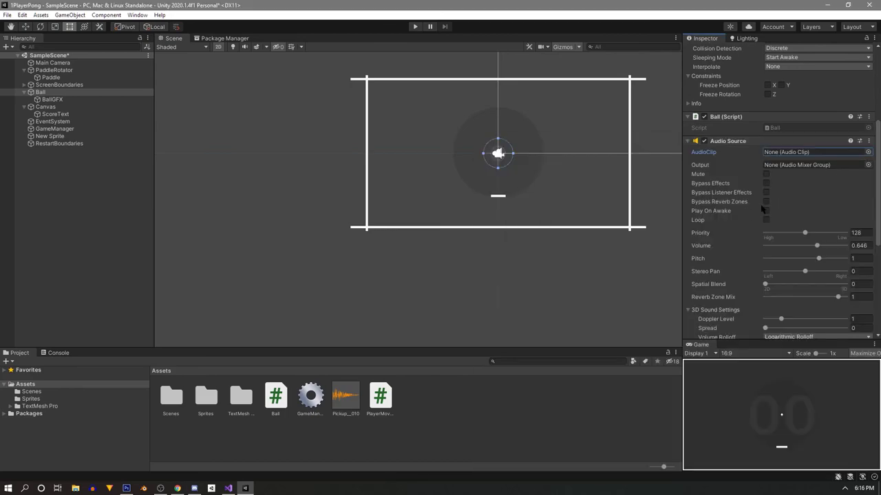
{"action": "scroll", "coordinate": [796, 253], "scroll_direction": "down", "scroll_amount": 5}
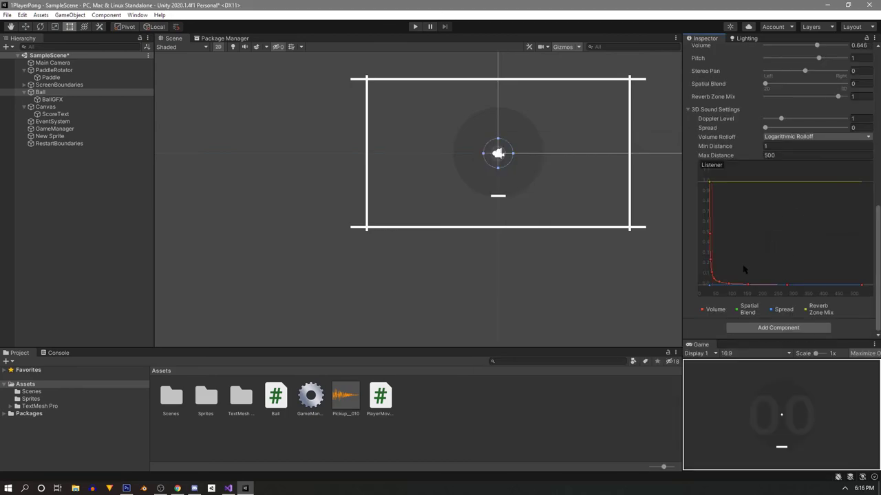
{"action": "scroll", "coordinate": [743, 269], "scroll_direction": "up", "scroll_amount": 6}
{"action": "left_click", "coordinate": [690, 191]}
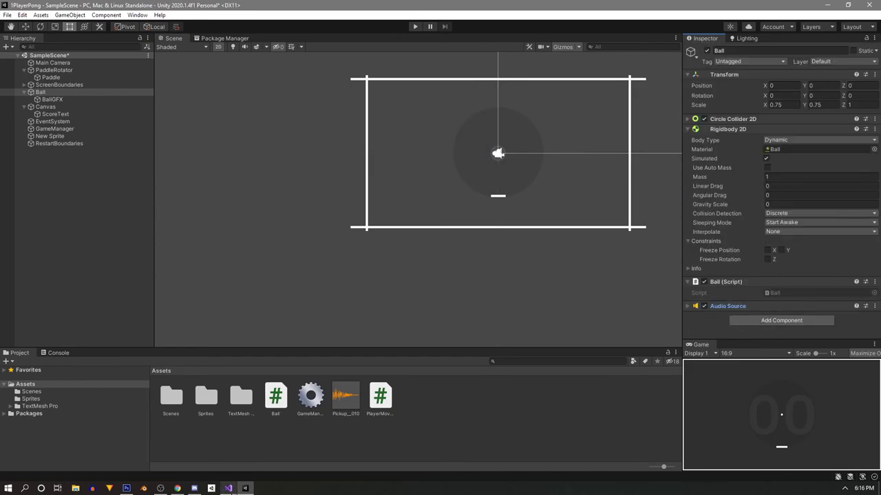
{"action": "left_click", "coordinate": [228, 488]}
{"action": "scroll", "coordinate": [174, 146], "scroll_direction": "up", "scroll_amount": 9}
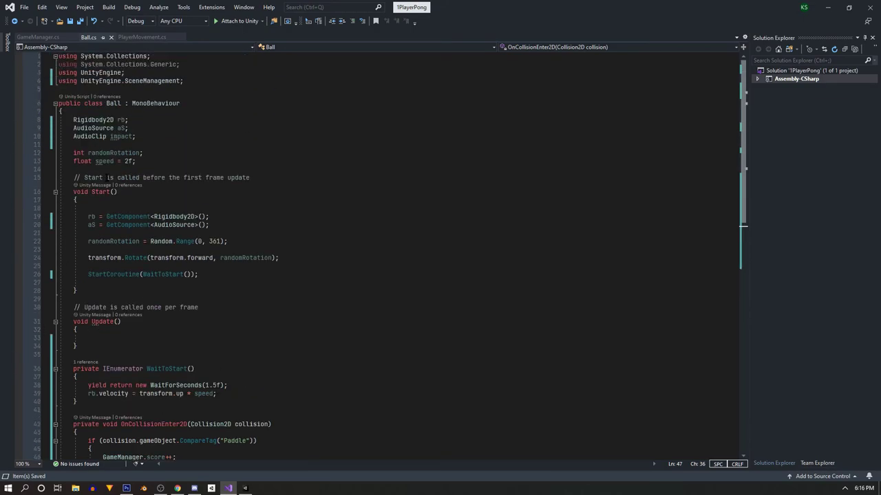
Step: Make the impact field 'public AudioClip impact' and save Ball.cs
{"action": "left_click", "coordinate": [74, 136]}
{"action": "type", "text": "publi"}
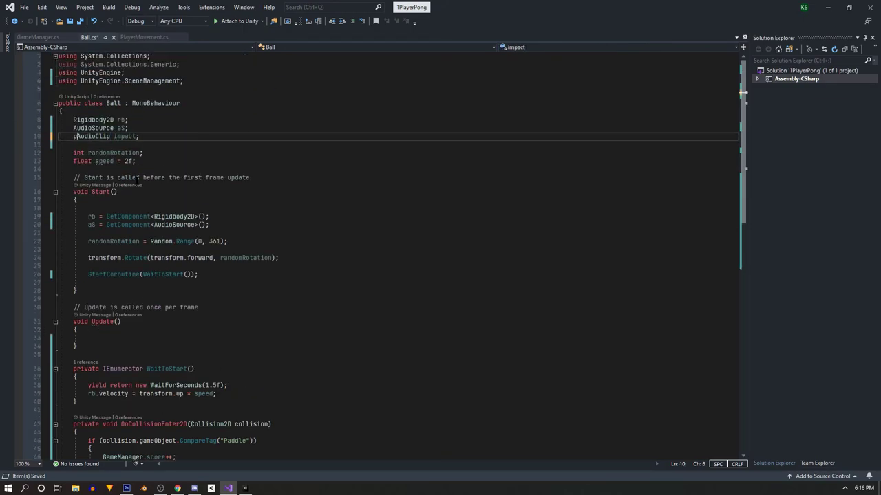
{"action": "type", "text": "c"}
{"action": "key", "text": "ctrl+s"}
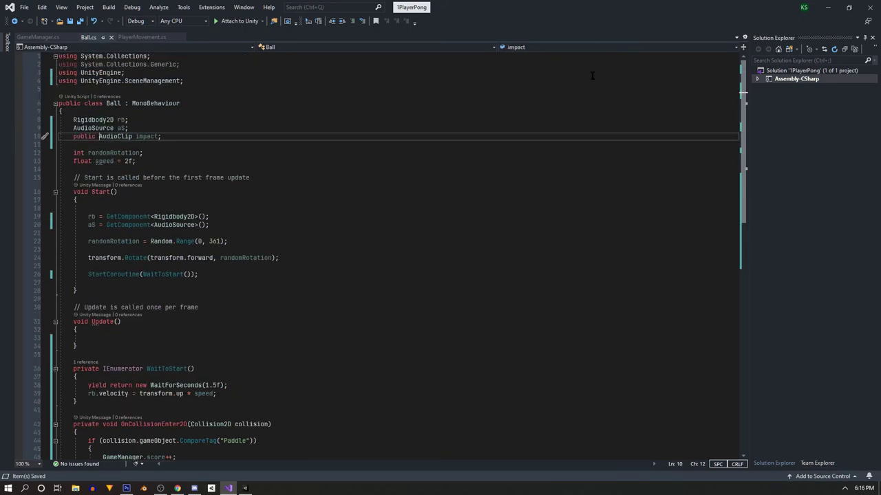
{"action": "left_click", "coordinate": [828, 7]}
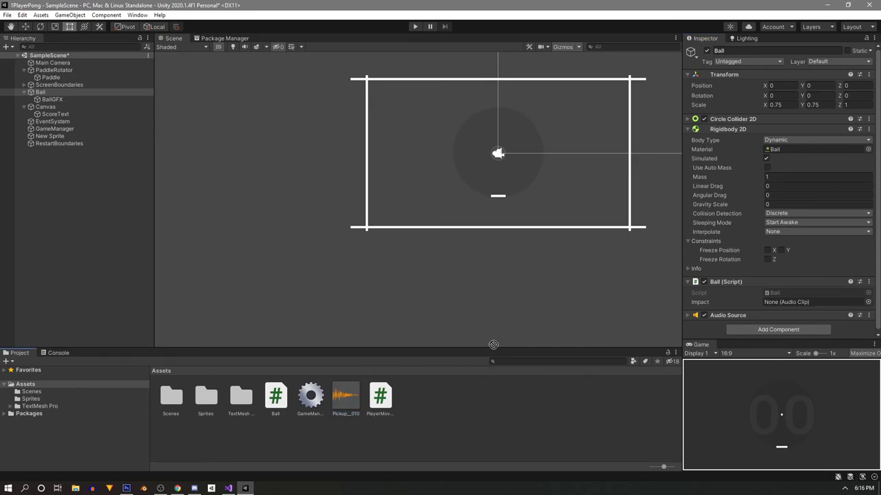
Step: Assign Pickup_010 to the Ball script's Impact slot and start a play-test
{"action": "left_click_drag", "start_coordinate": [494, 345], "coordinate": [798, 304]}
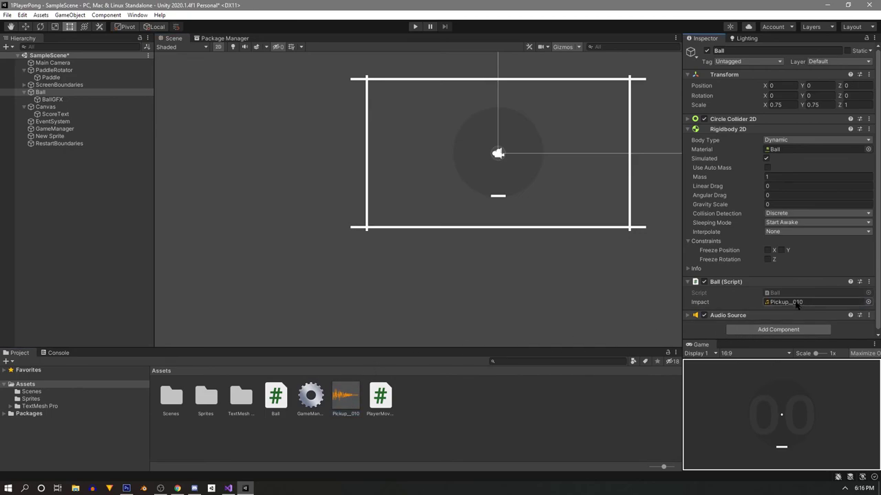
{"action": "left_click", "coordinate": [414, 27]}
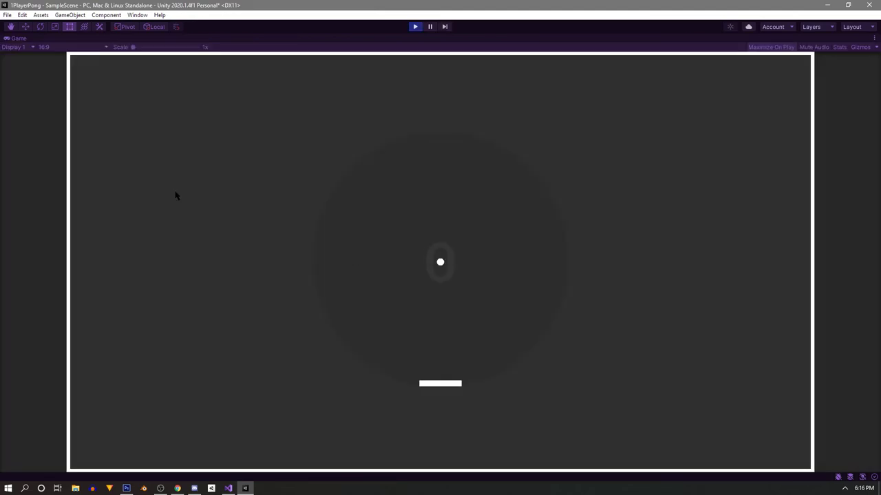
{"action": "key", "text": "Left"}
{"action": "key", "text": "Up"}
Step: Return the ball with the arrow-key paddle until the score reaches 4, then stop play mode
{"action": "key", "text": "Right"}
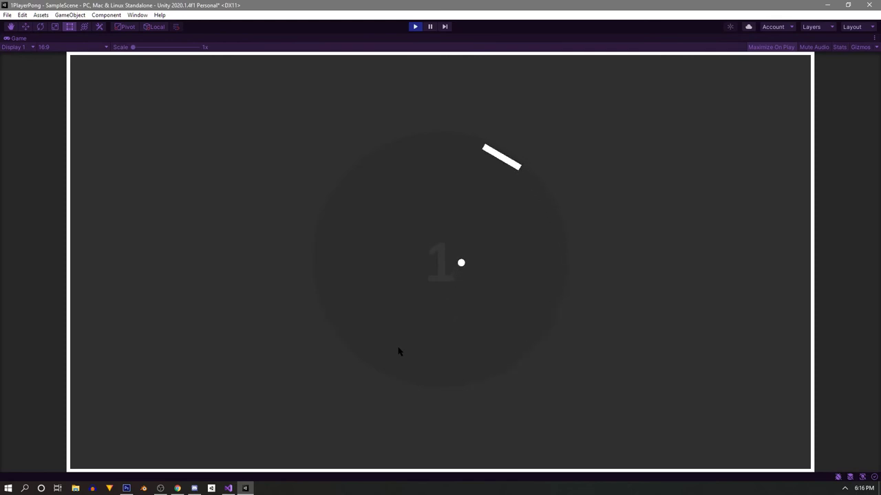
{"action": "key", "text": "Left"}
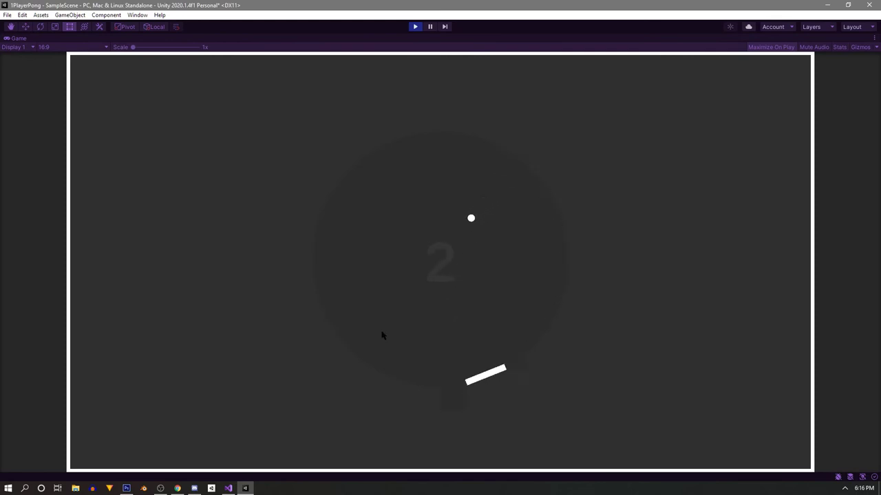
{"action": "key", "text": "Right"}
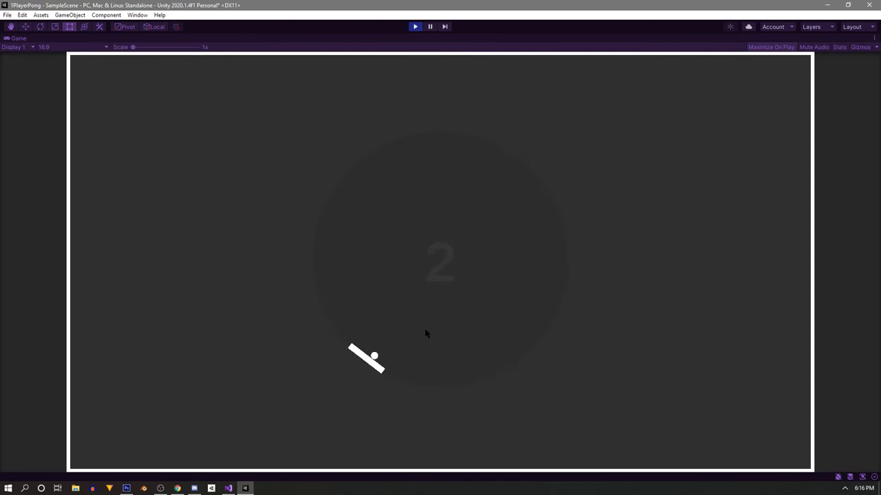
{"action": "key", "text": "Right"}
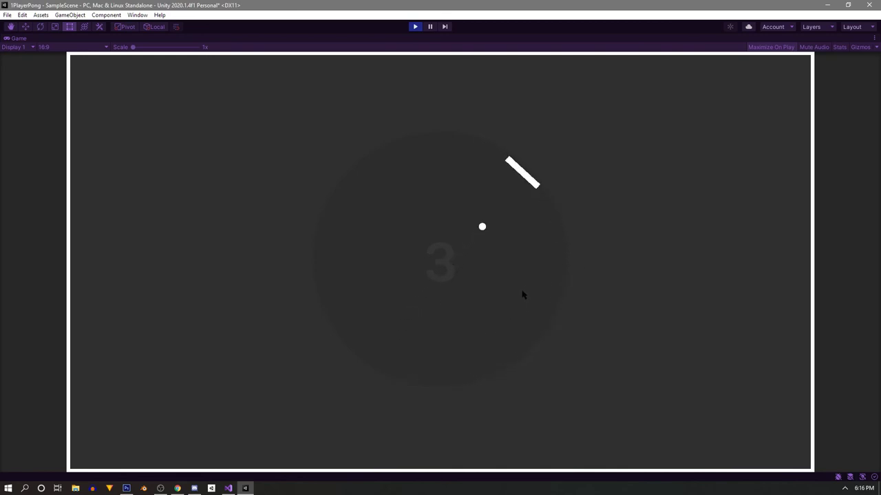
{"action": "key", "text": "Right"}
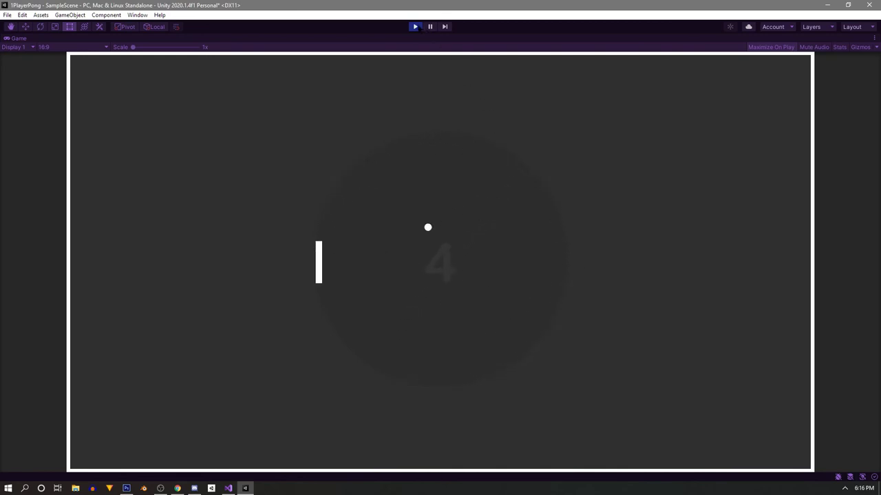
{"action": "left_click", "coordinate": [414, 26]}
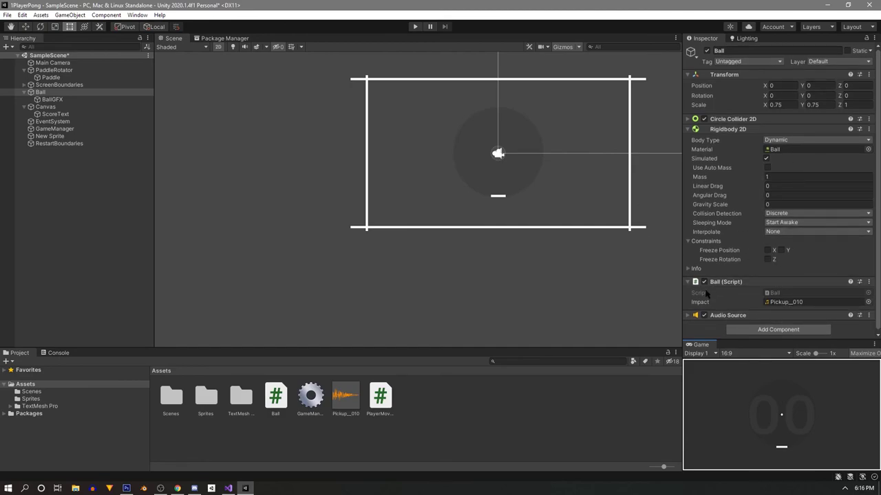
Step: Lower the Ball's Audio Source volume from 0.646 to about 0.195
{"action": "left_click", "coordinate": [727, 315]}
{"action": "scroll", "coordinate": [791, 241], "scroll_direction": "down", "scroll_amount": 5}
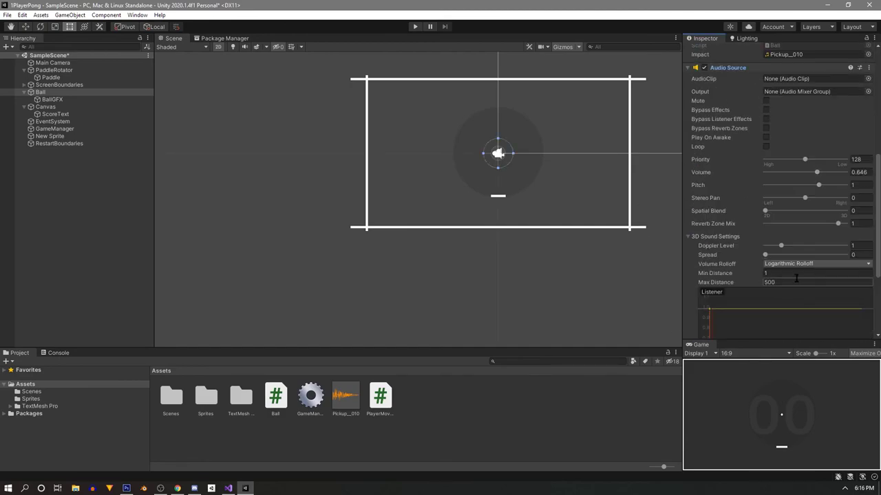
{"action": "left_click_drag", "start_coordinate": [817, 173], "coordinate": [781, 172]}
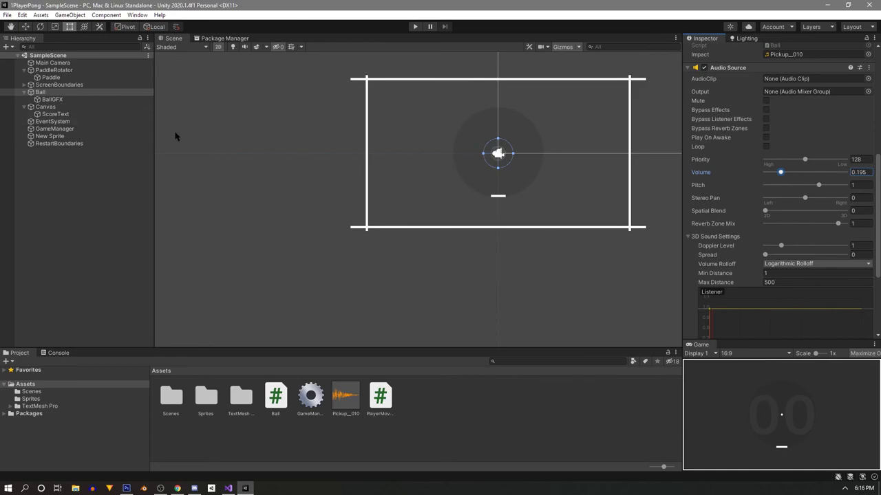
{"action": "left_click", "coordinate": [227, 489]}
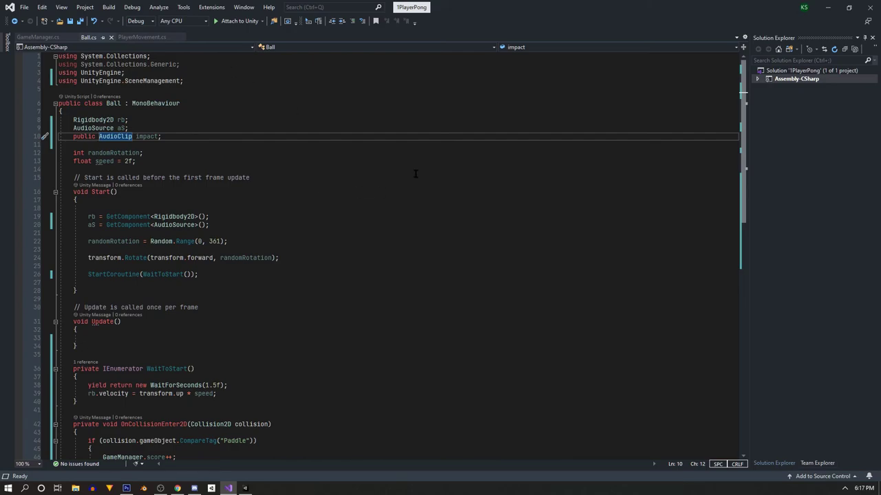
{"action": "left_click", "coordinate": [42, 38]}
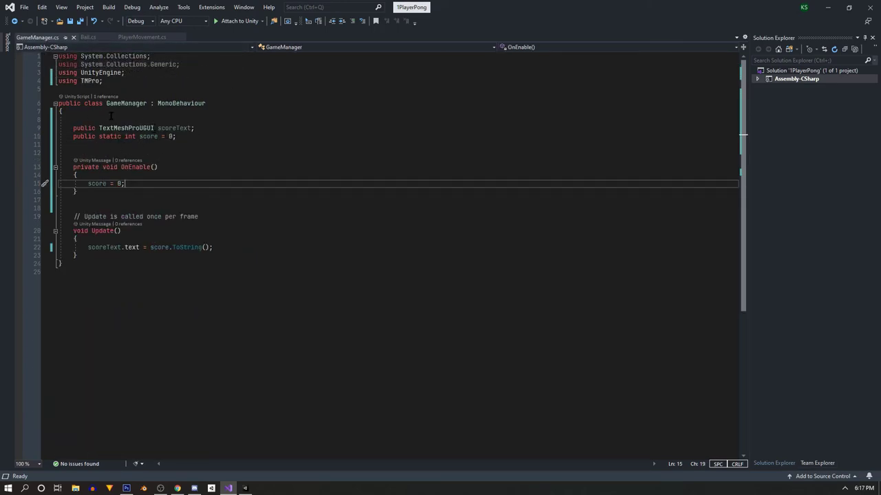
{"action": "left_click", "coordinate": [89, 37]}
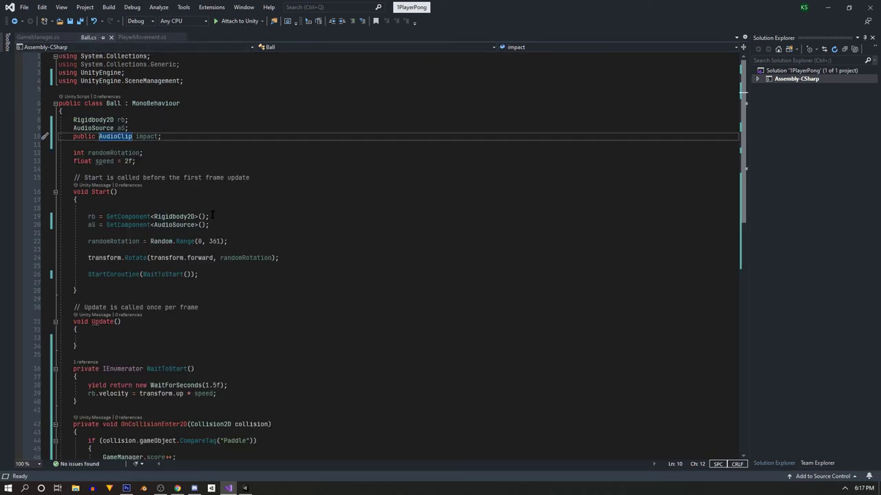
{"action": "scroll", "coordinate": [212, 216], "scroll_direction": "down", "scroll_amount": 3}
{"action": "scroll", "coordinate": [212, 216], "scroll_direction": "down", "scroll_amount": 2}
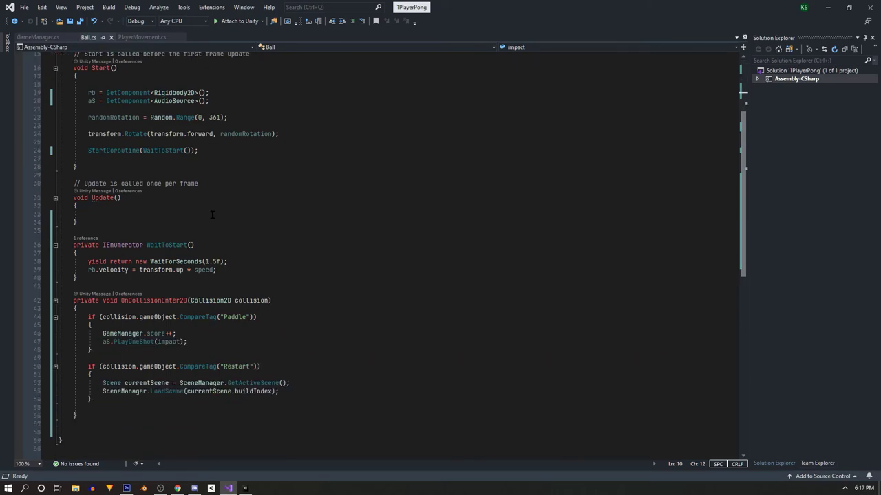
{"action": "scroll", "coordinate": [212, 214], "scroll_direction": "up", "scroll_amount": 3}
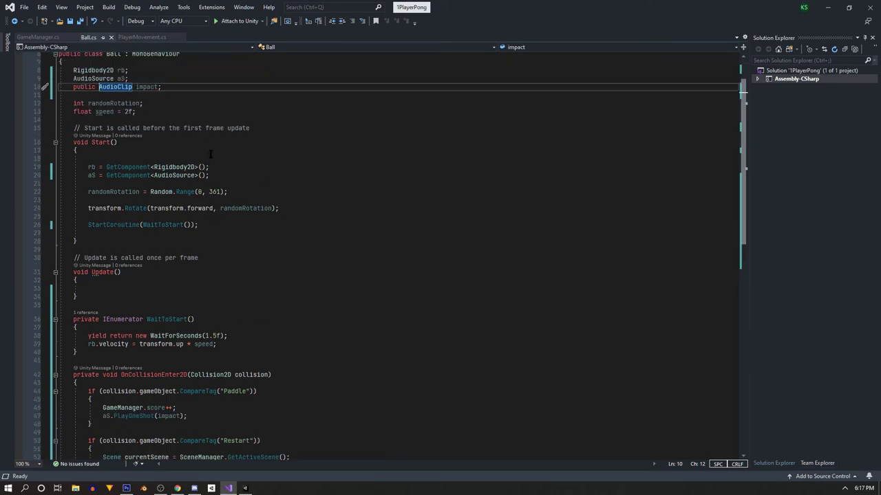
Step: Add an if (GameManager.score > 10) block inside Update()
{"action": "left_click", "coordinate": [106, 287]}
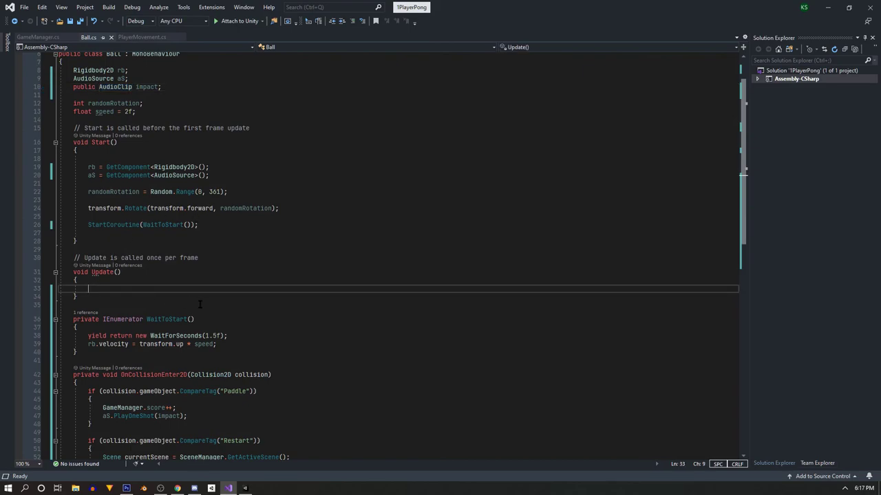
{"action": "key", "text": "Return"}
{"action": "key", "text": "Return"}
{"action": "key", "text": "Up"}
{"action": "key", "text": "Return"}
{"action": "key", "text": "Return"}
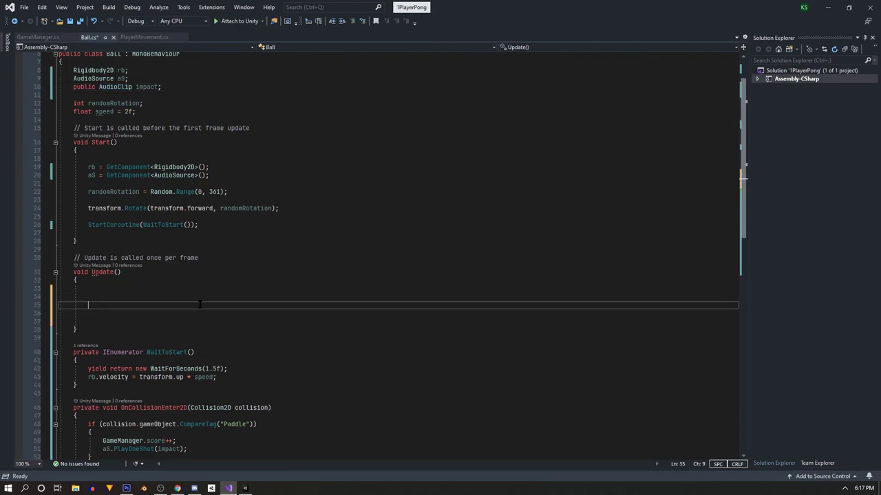
{"action": "key", "text": "Up"}
{"action": "key", "text": "Up"}
{"action": "key", "text": "Return"}
{"action": "type", "text": "if"}
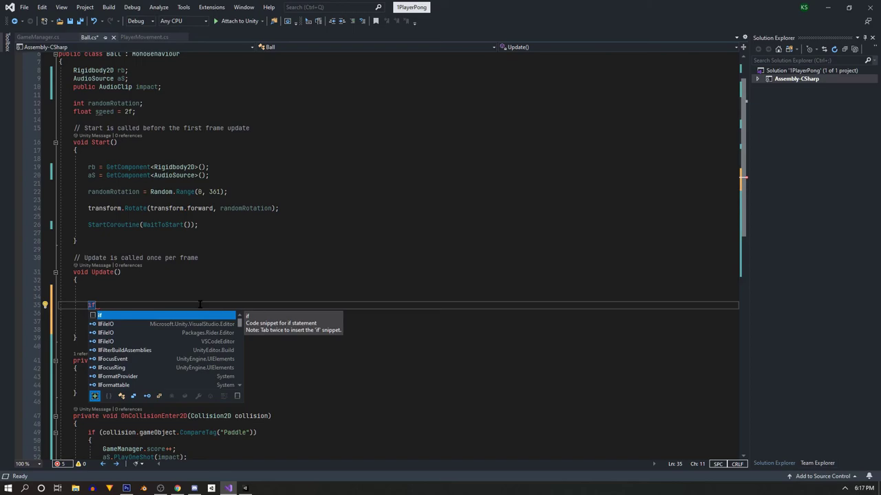
{"action": "type", "text": "(GameManager"}
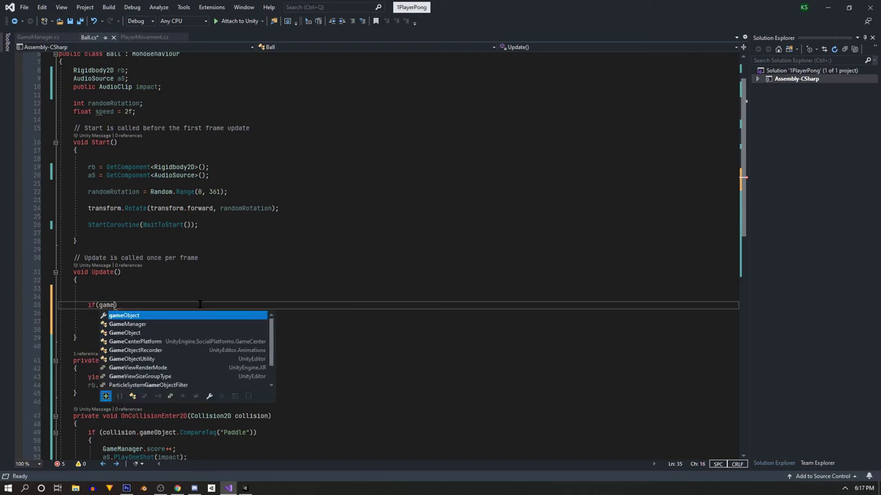
{"action": "type", "text": ".score "}
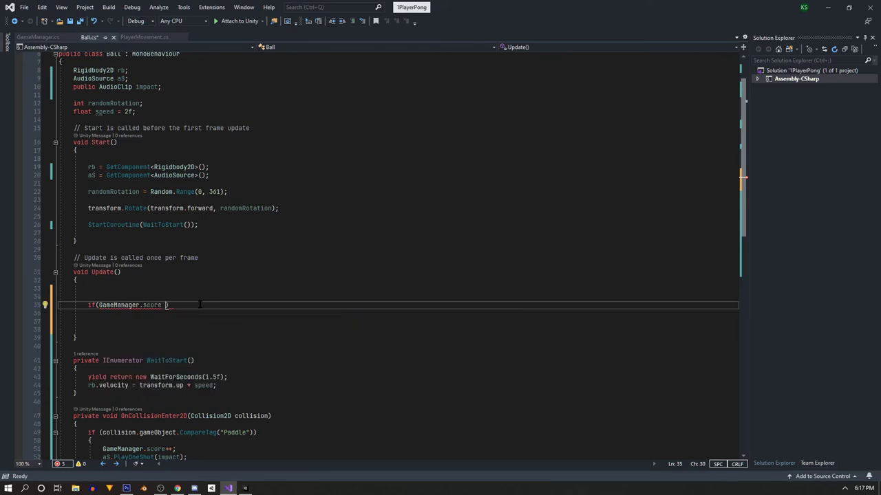
{"action": "type", "text": "> 10f"}
{"action": "key", "text": "BackSpace"}
{"action": "key", "text": "Return"}
{"action": "type", "text": "{"}
{"action": "key", "text": "Return"}
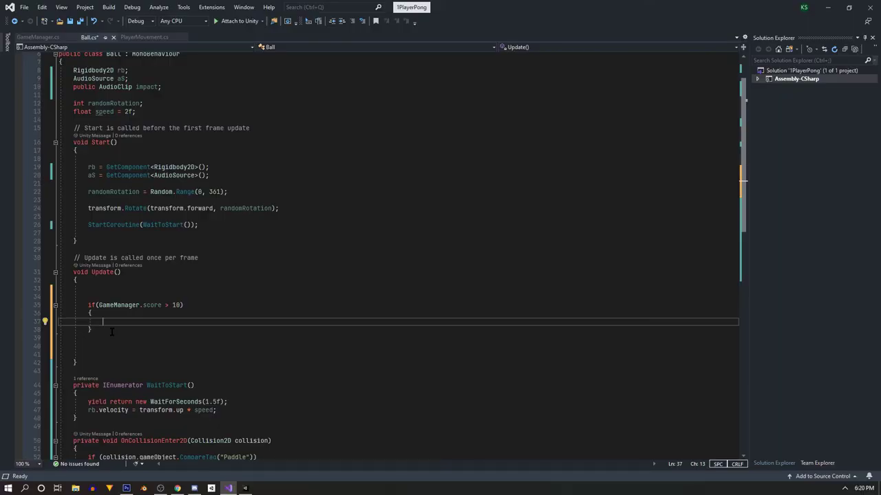
Step: Inside the block, add rb.velocity += new Vector2(0, speed); and save Ball.cs
{"action": "type", "text": "rb.v"}
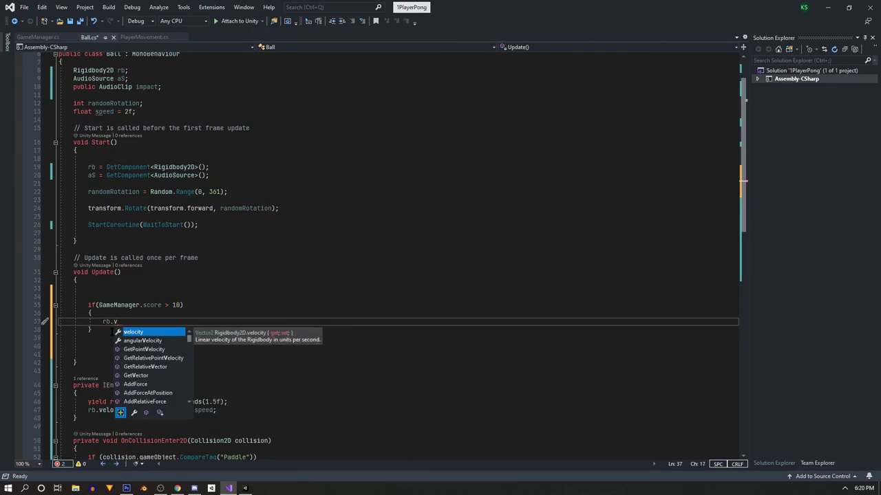
{"action": "key", "text": "Down"}
{"action": "key", "text": "Down"}
{"action": "key", "text": "Down"}
{"action": "key", "text": "Down"}
{"action": "key", "text": "Down"}
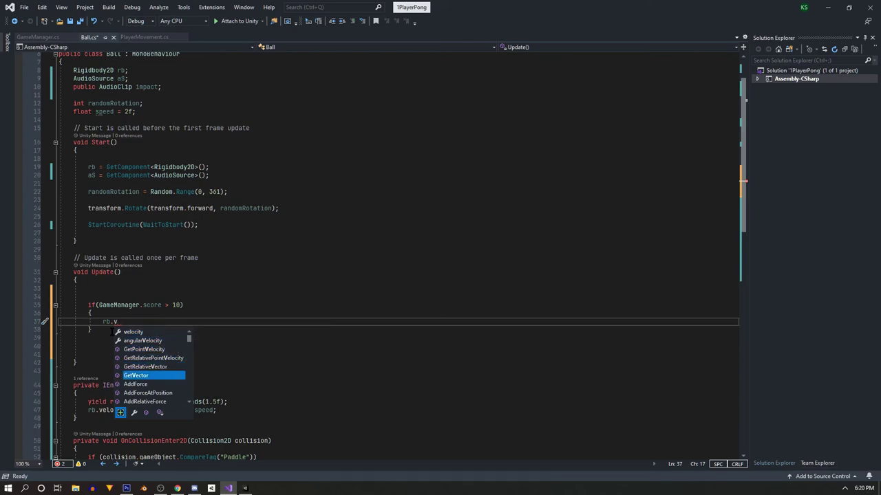
{"action": "key", "text": "Down"}
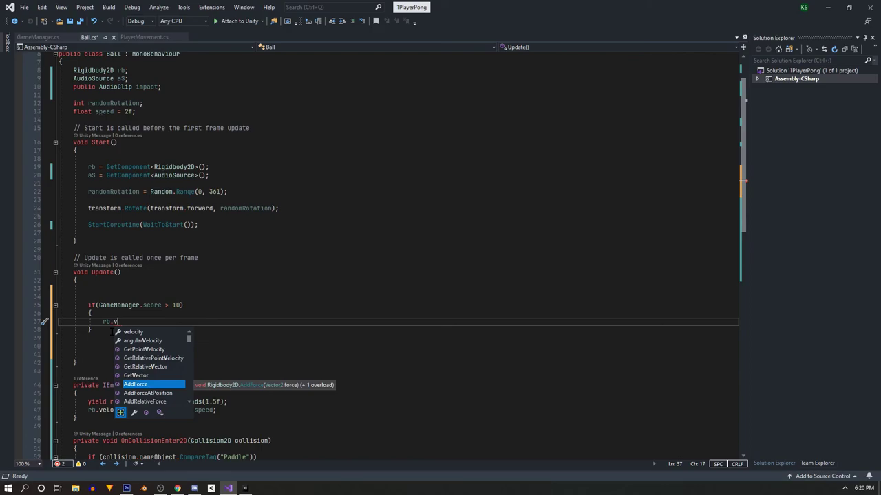
{"action": "key", "text": "Up"}
{"action": "key", "text": "Up"}
{"action": "key", "text": "Up"}
{"action": "key", "text": "Up"}
{"action": "key", "text": "Up"}
{"action": "key", "text": "Up"}
{"action": "key", "text": "Tab"}
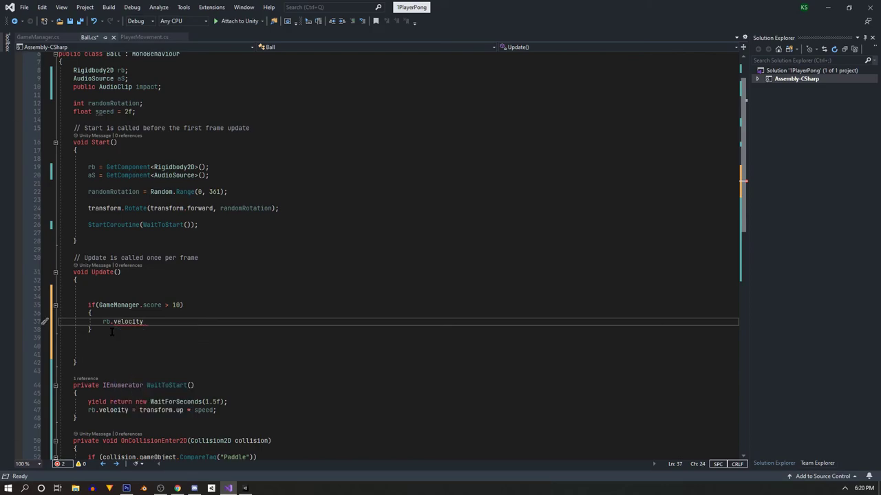
{"action": "type", "text": "="}
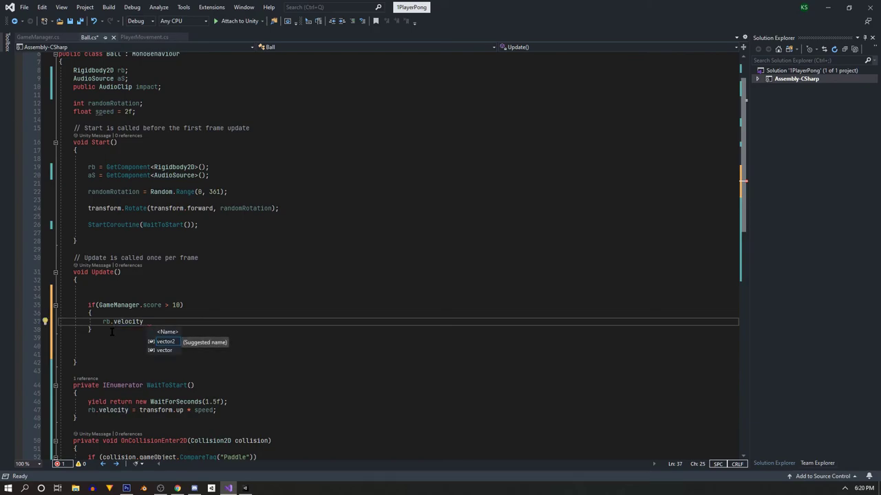
{"action": "type", "text": "+="}
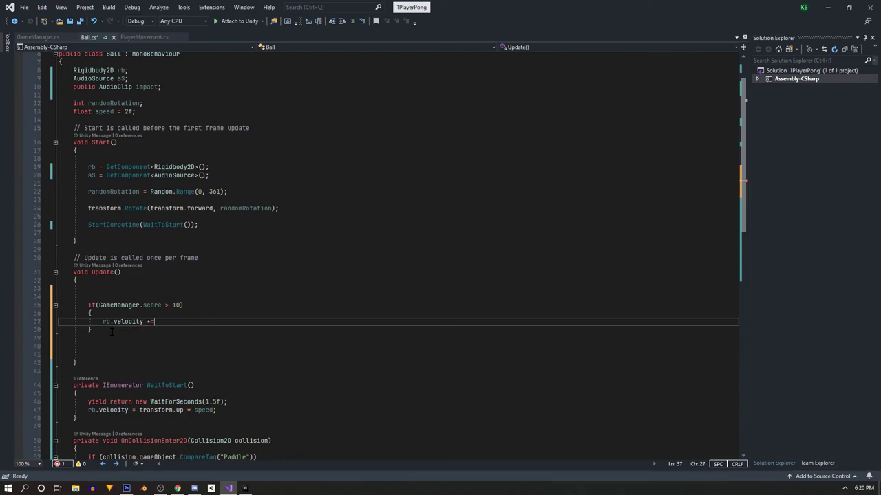
{"action": "type", "text": " new Vector2("}
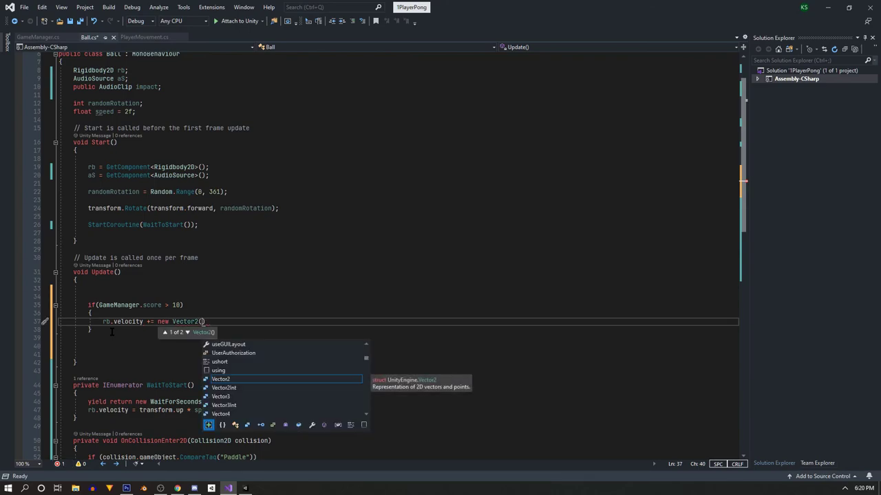
{"action": "type", "text": "0, spe"}
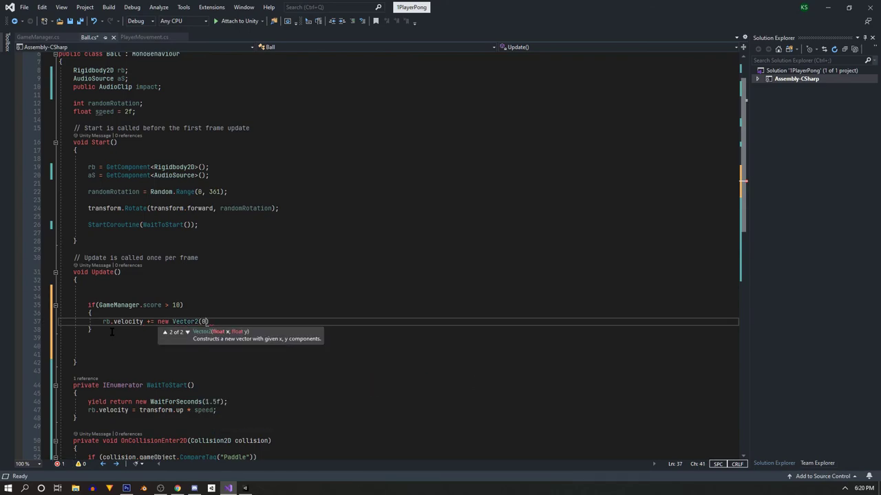
{"action": "type", "text": "ed)"}
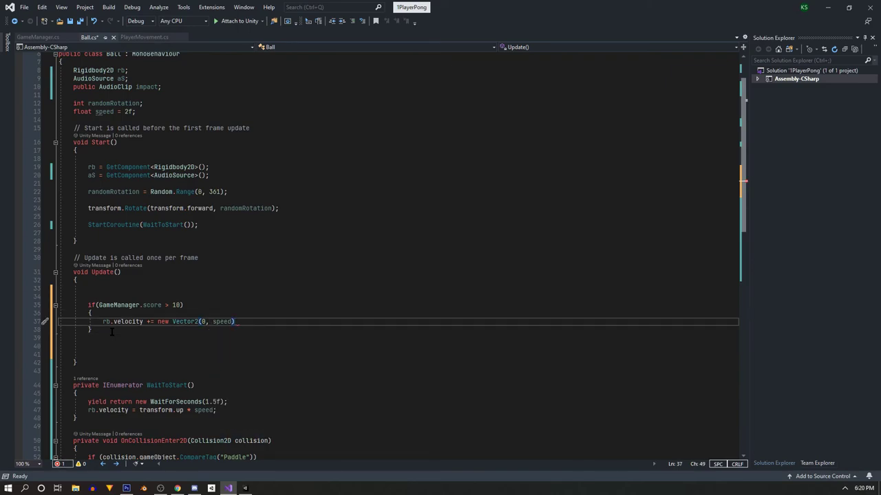
{"action": "type", "text": ";"}
{"action": "key", "text": "ctrl+s"}
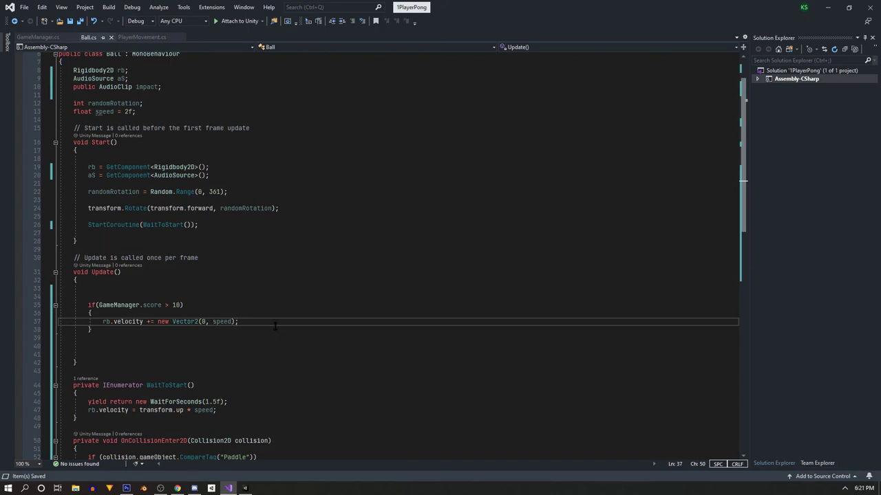
{"action": "key", "text": "Return"}
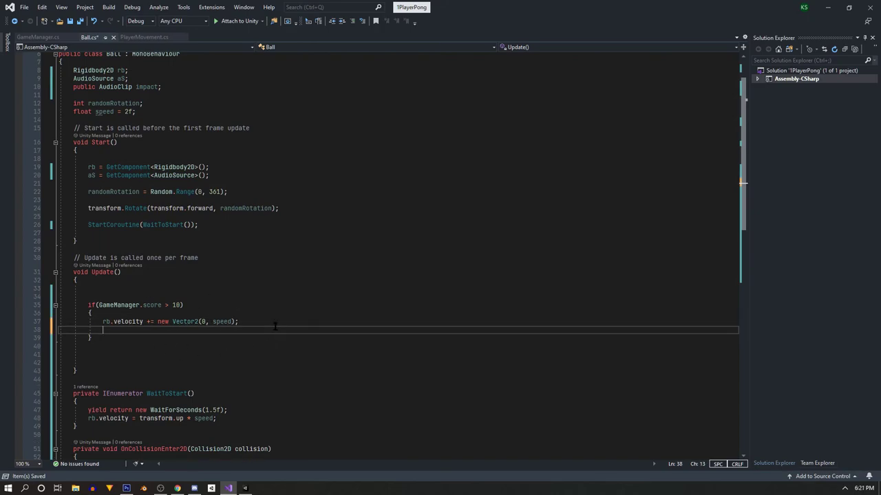
Step: Add bool fields hasPassed10, hasPassed20 and hasPassed30 below the impact AudioClip field
{"action": "scroll", "coordinate": [164, 119], "scroll_direction": "up", "scroll_amount": 2}
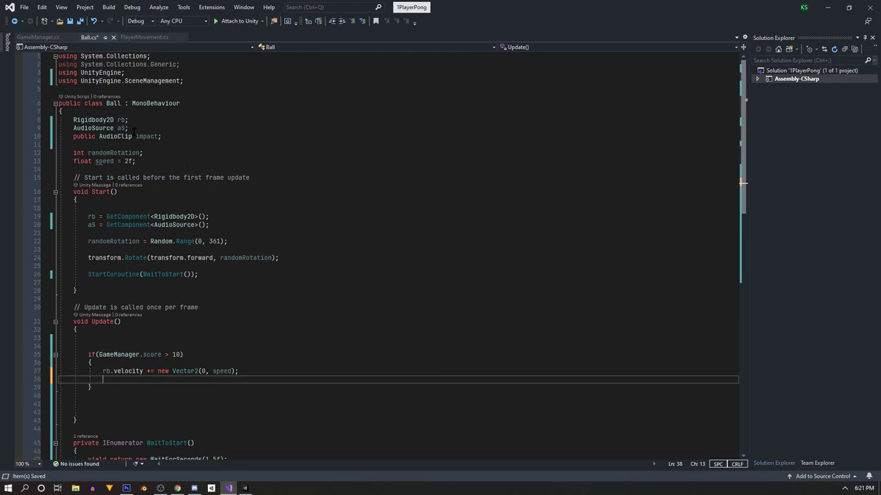
{"action": "left_click", "coordinate": [216, 137]}
{"action": "key", "text": "Return"}
{"action": "key", "text": "Return"}
{"action": "key", "text": "Return"}
{"action": "key", "text": "Return"}
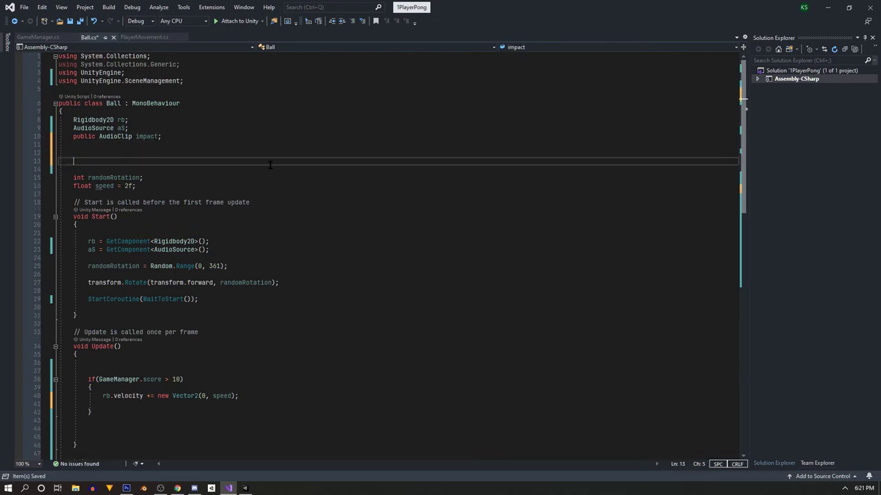
{"action": "key", "text": "Up"}
{"action": "key", "text": "Up"}
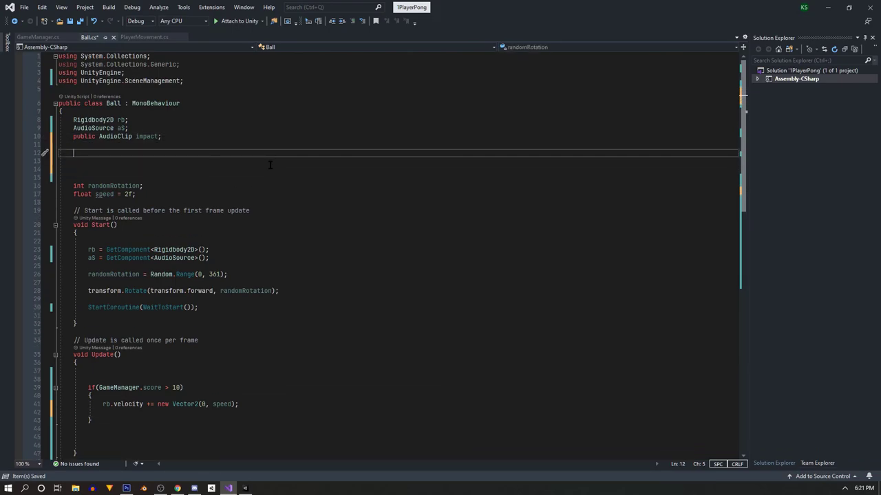
{"action": "type", "text": "bool hasPass"}
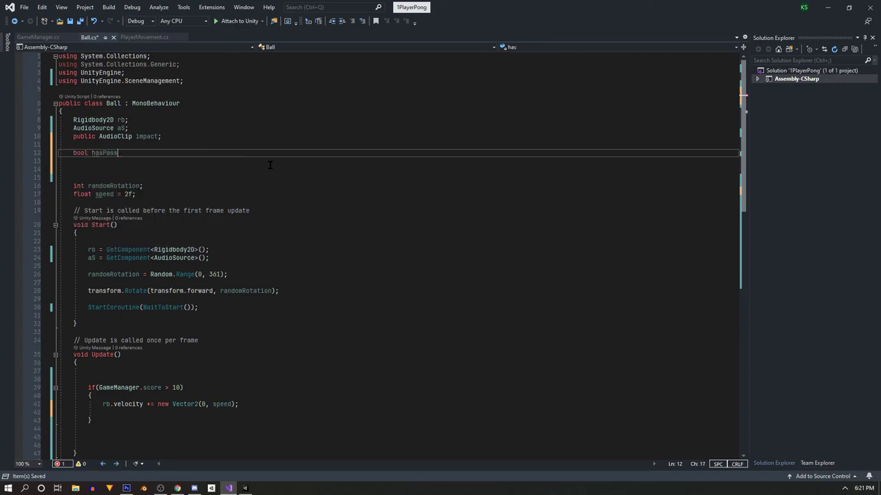
{"action": "type", "text": "ed;"}
{"action": "key", "text": "Return"}
{"action": "type", "text": "bo"}
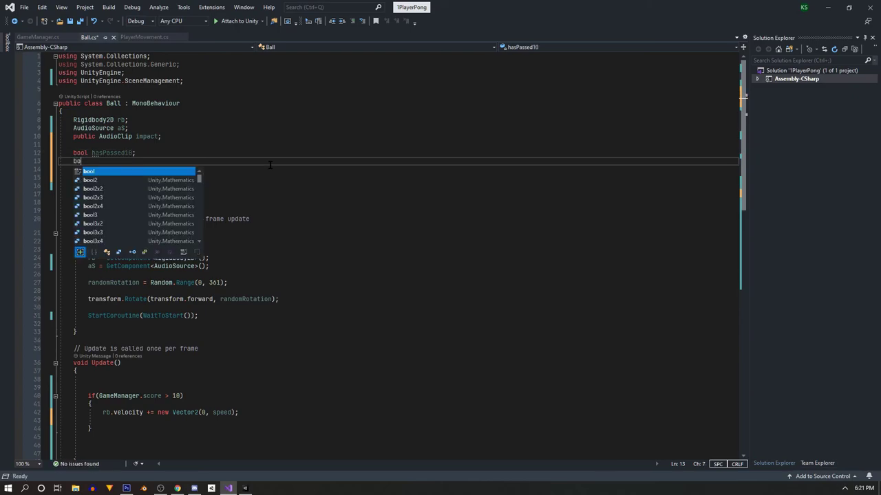
{"action": "type", "text": "ol hasPa"}
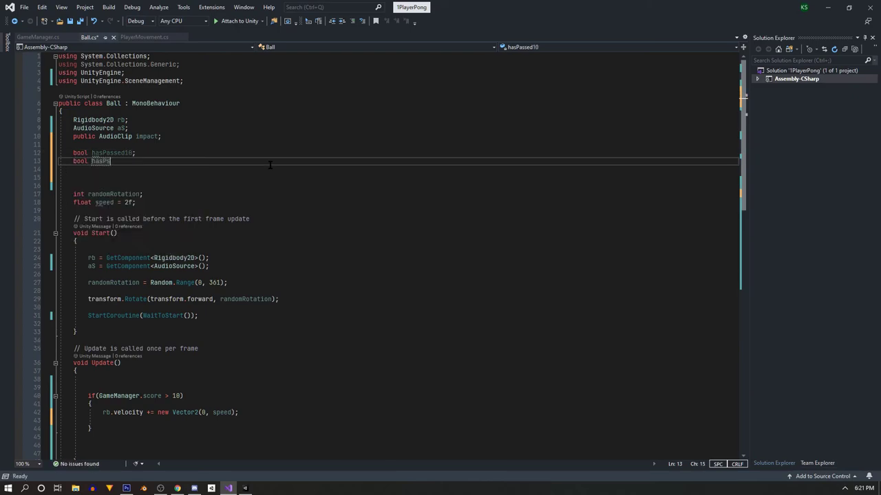
{"action": "type", "text": "ssed2"}
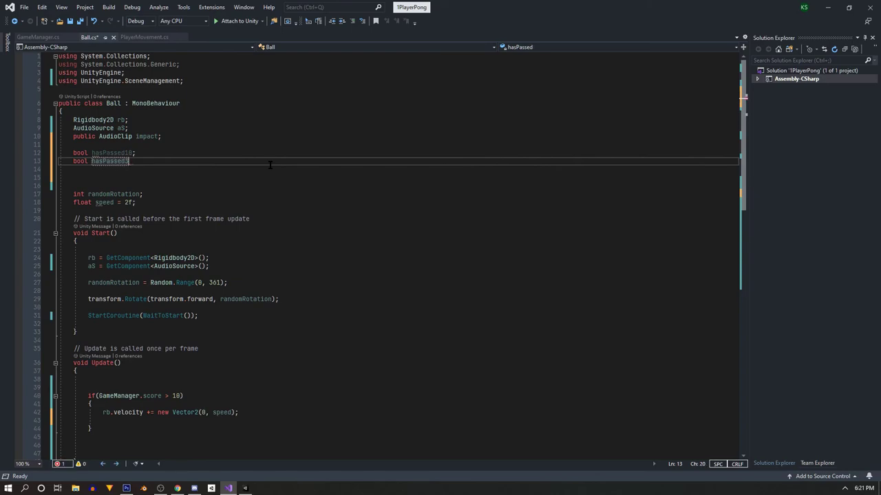
{"action": "type", "text": "0;"}
{"action": "key", "text": "Return"}
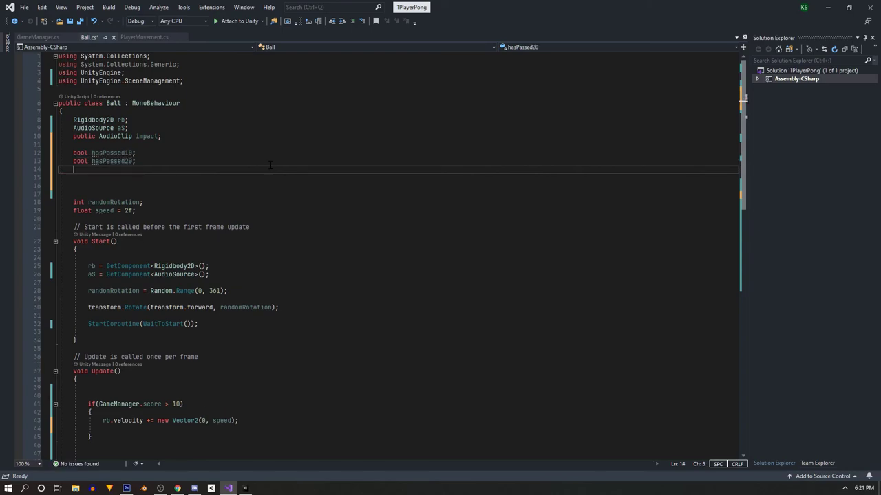
{"action": "type", "text": "bool has"}
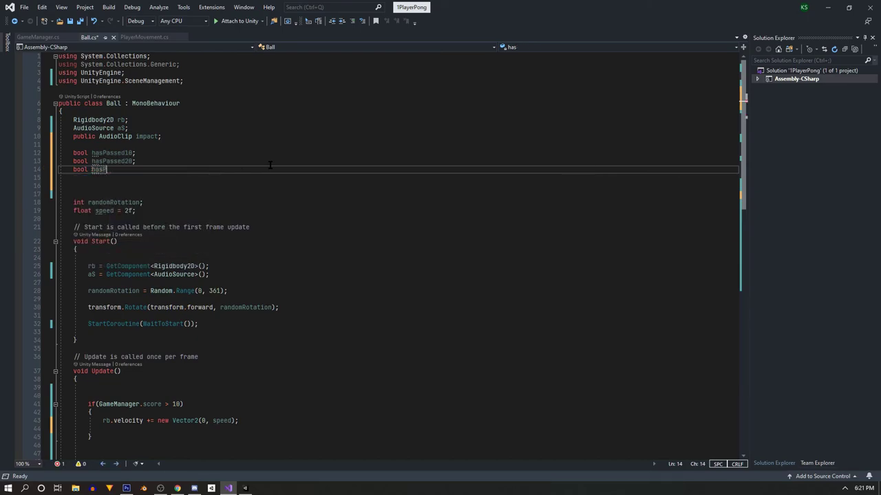
{"action": "type", "text": "Passed30;"}
{"action": "key", "text": "Down"}
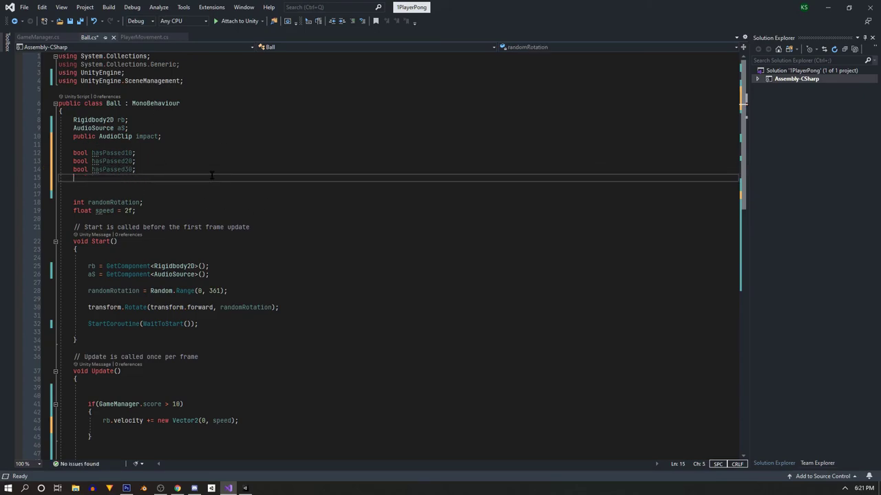
{"action": "scroll", "coordinate": [187, 324], "scroll_direction": "down", "scroll_amount": 4}
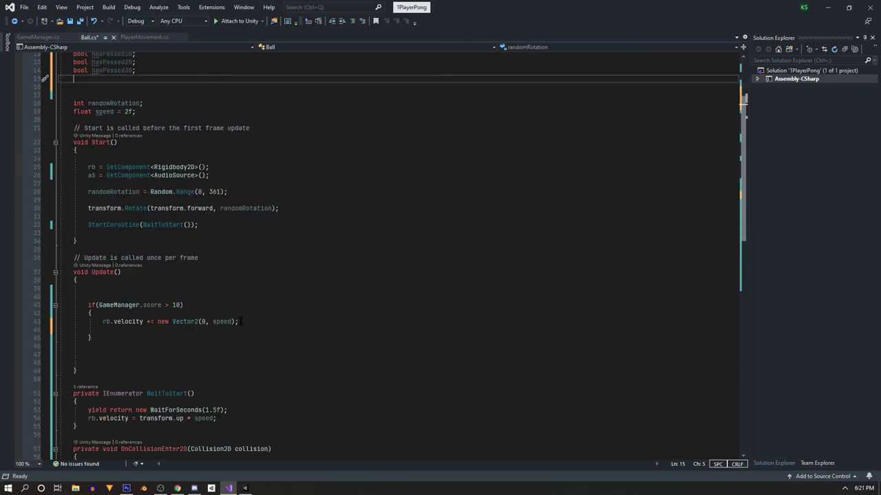
Step: Extend the score > 10 if-condition with && hasPassed10
{"action": "left_click", "coordinate": [181, 304]}
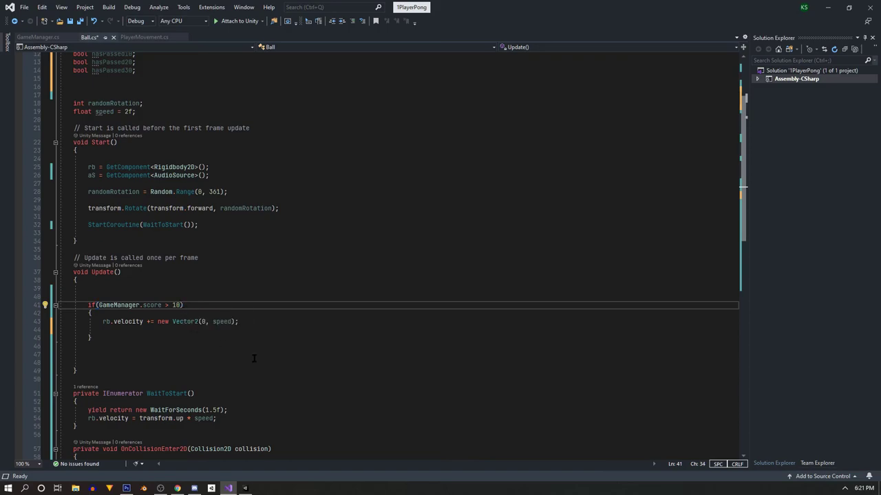
{"action": "type", "text": "^^++"}
{"action": "key", "text": "BackSpace"}
{"action": "type", "text": "**"}
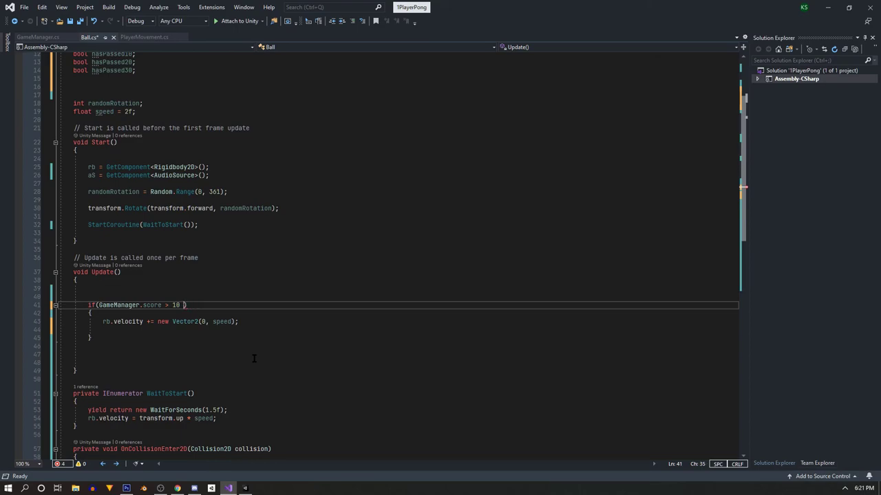
{"action": "type", "text": "&&has"}
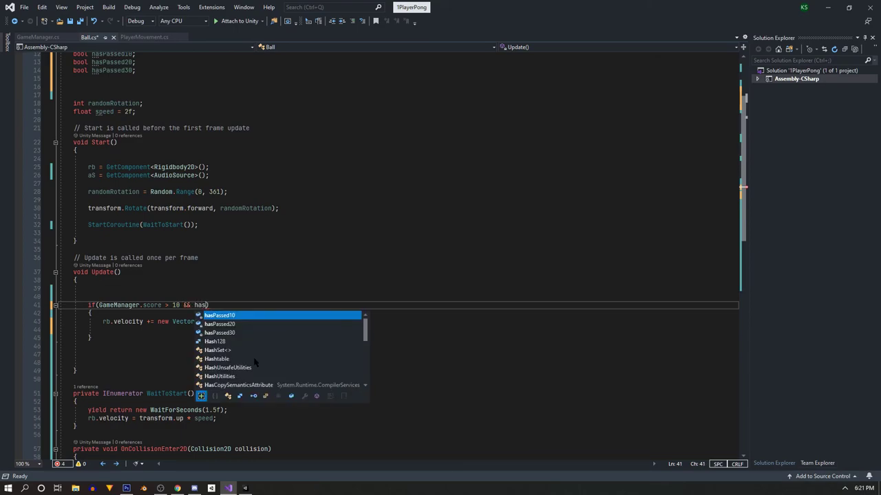
{"action": "key", "text": "Tab"}
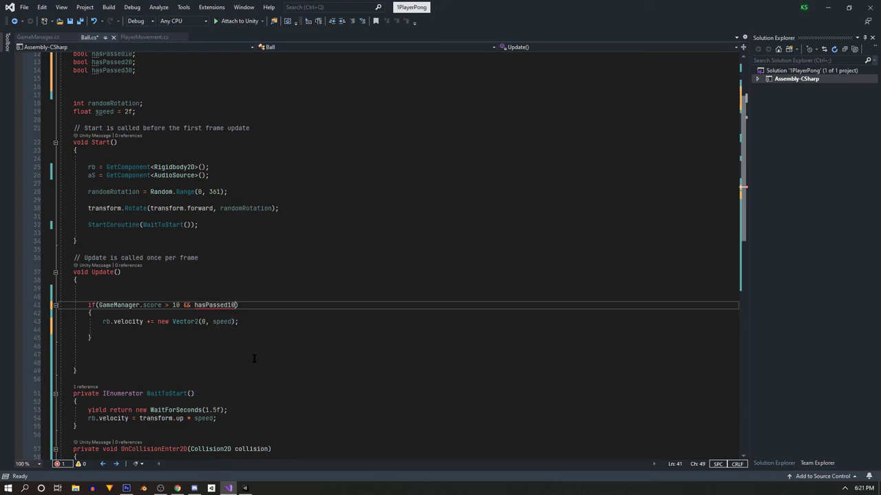
Step: Negate the flag to !hasPassed10 and add hasPassed10 = true; after the velocity line
{"action": "left_click", "coordinate": [269, 321]}
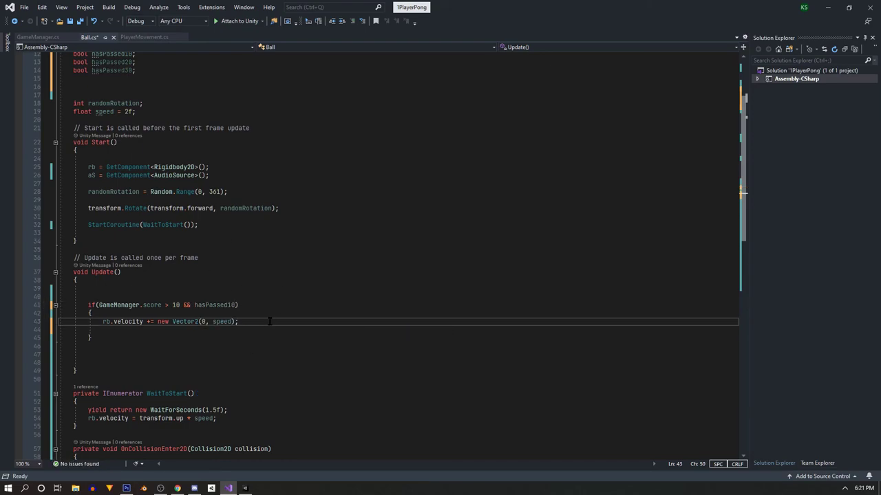
{"action": "key", "text": "Return"}
{"action": "type", "text": "has"}
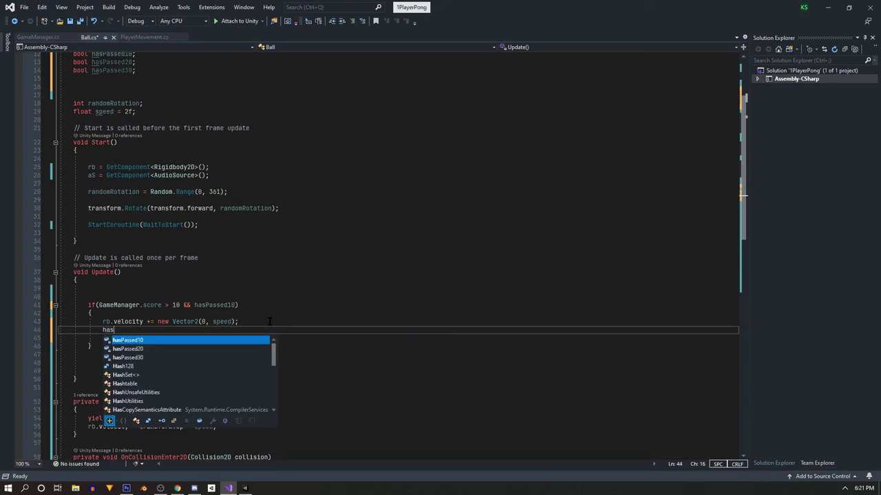
{"action": "key", "text": "Tab"}
{"action": "type", "text": "= false;"}
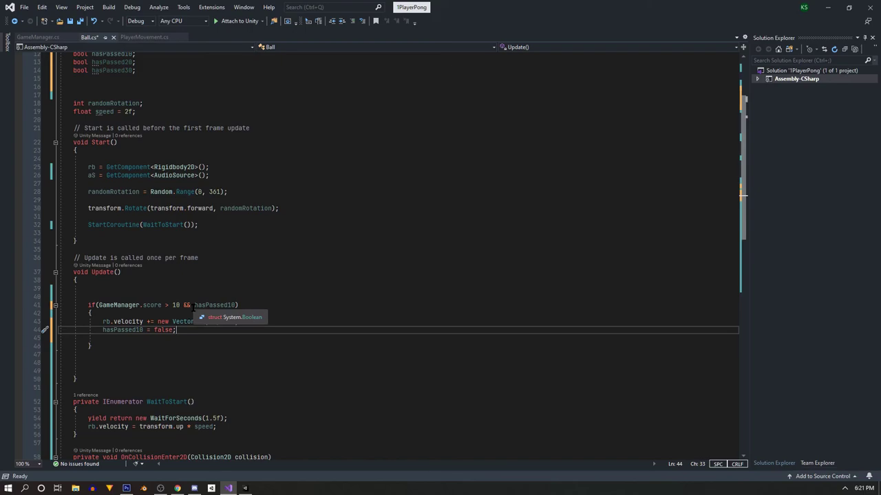
{"action": "left_click", "coordinate": [195, 305]}
{"action": "type", "text": "!"}
{"action": "left_click", "coordinate": [176, 331]}
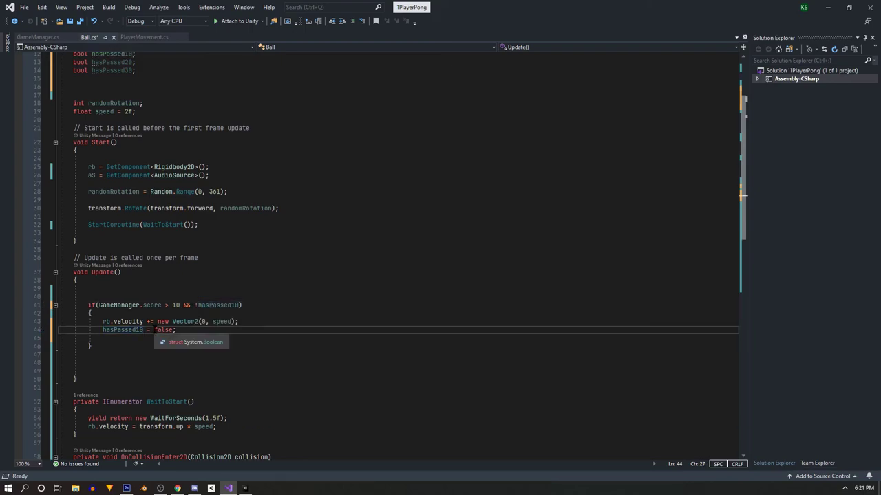
{"action": "key", "text": "BackSpace"}
{"action": "key", "text": "BackSpace"}
{"action": "key", "text": "BackSpace"}
{"action": "key", "text": "BackSpace"}
{"action": "key", "text": "BackSpace"}
{"action": "key", "text": "BackSpace"}
{"action": "type", "text": "true"}
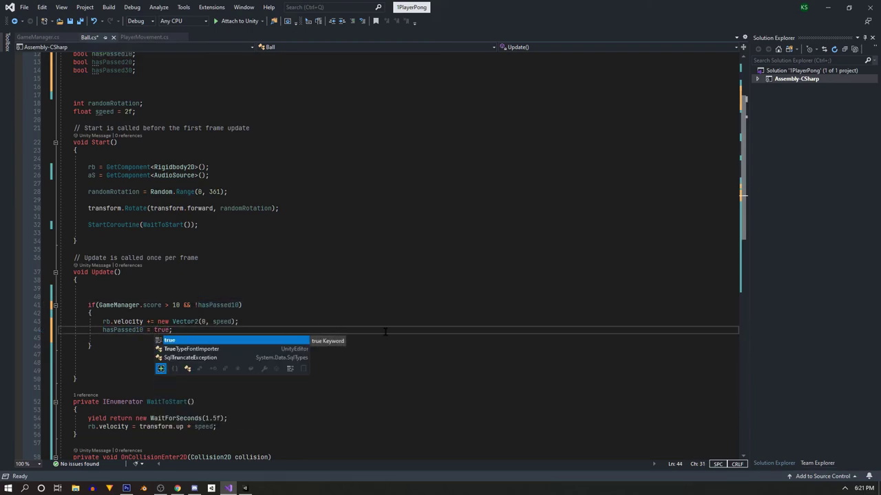
{"action": "type", "text": ";"}
{"action": "key", "text": "Down"}
{"action": "key", "text": "Down"}
{"action": "key", "text": "Down"}
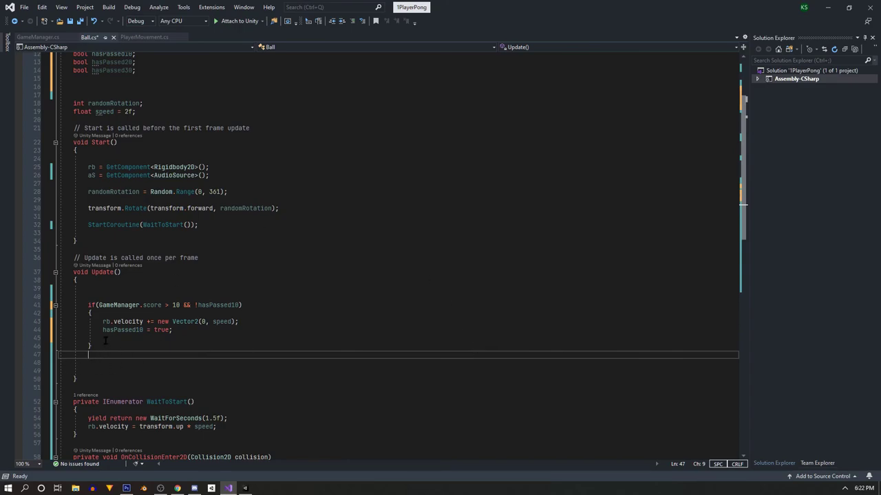
Step: Delete the leftover blank line inside the if block
{"action": "left_click_drag", "start_coordinate": [105, 341], "coordinate": [67, 335]}
{"action": "key", "text": "BackSpace"}
{"action": "key", "text": "BackSpace"}
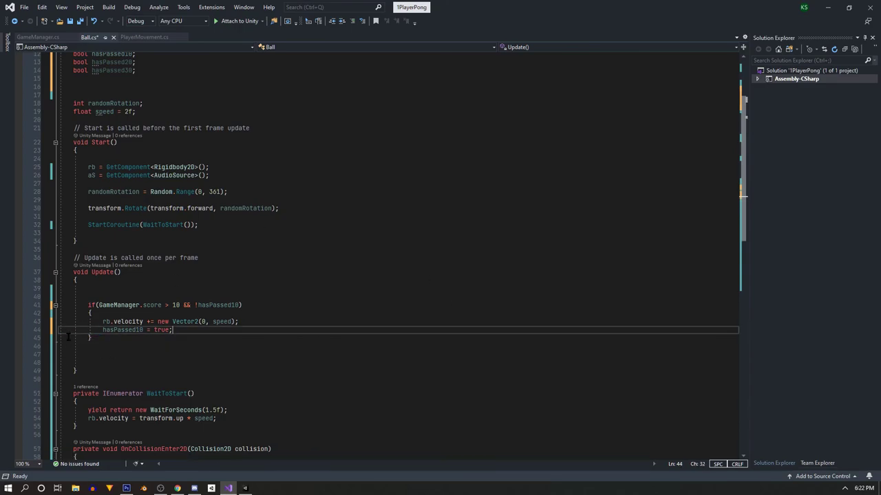
{"action": "left_click", "coordinate": [248, 364]}
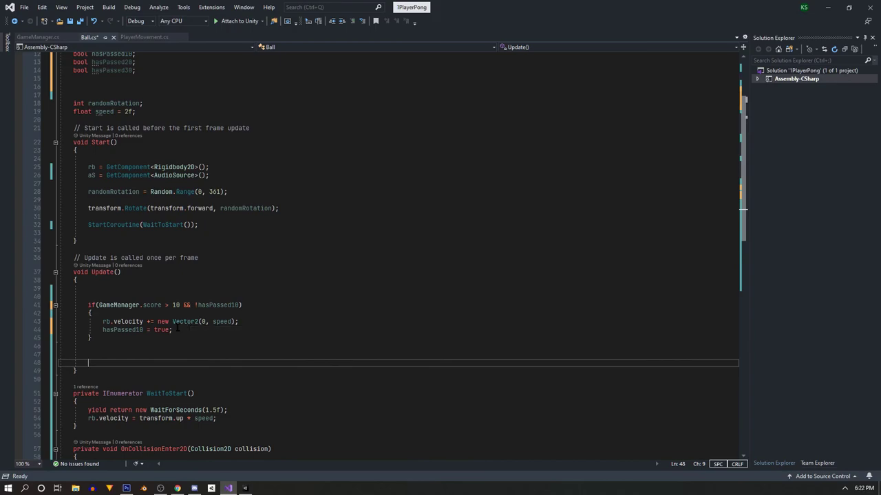
Step: Duplicate the score > 10 if block twice below itself
{"action": "left_click_drag", "start_coordinate": [113, 336], "coordinate": [29, 307]}
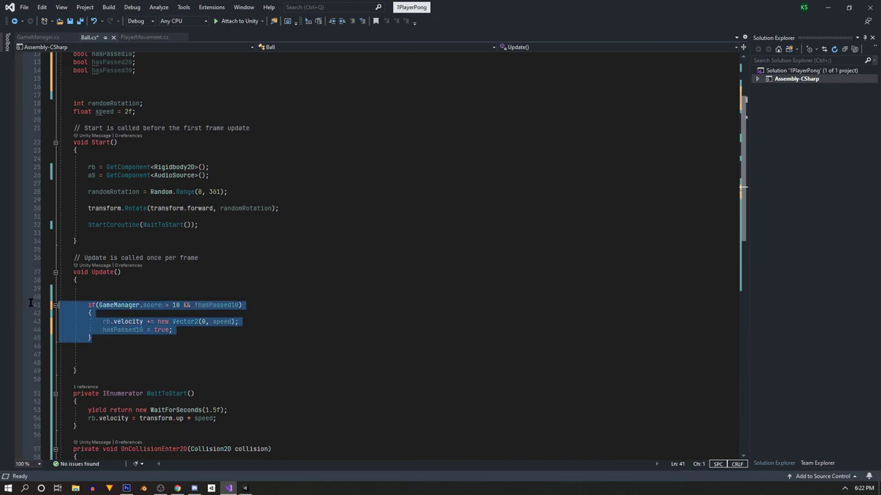
{"action": "left_click", "coordinate": [132, 339]}
{"action": "type", "text": "if (GameManager.score > 10 && !hasPassed10) { rb.velocity += new Vector2(0, speed); hasPassed10 = true; }"}
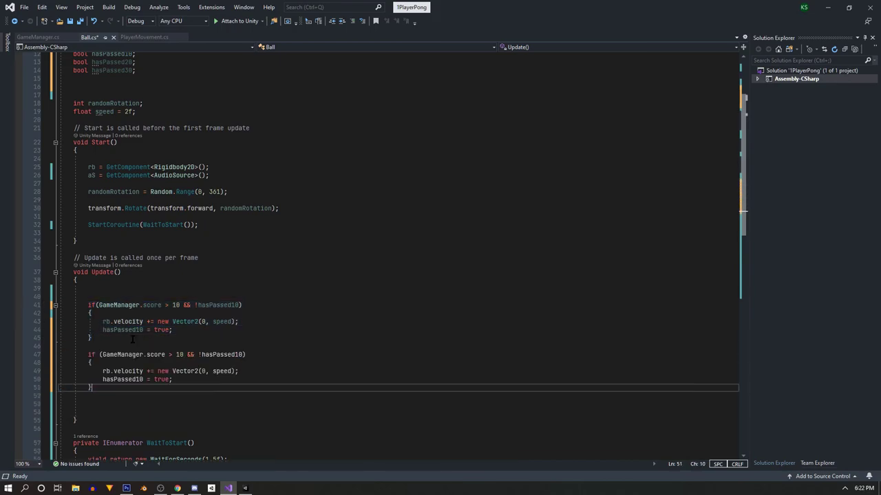
{"action": "type", "text": "if (GameManager.score > 10 && !hasPassed10) { rb.velocity += new Vector2(0, speed); hasPassed10 = true; }"}
Step: Change the second block to score > 20, using hasPassed20 in the condition and assignment
{"action": "left_click", "coordinate": [179, 354]}
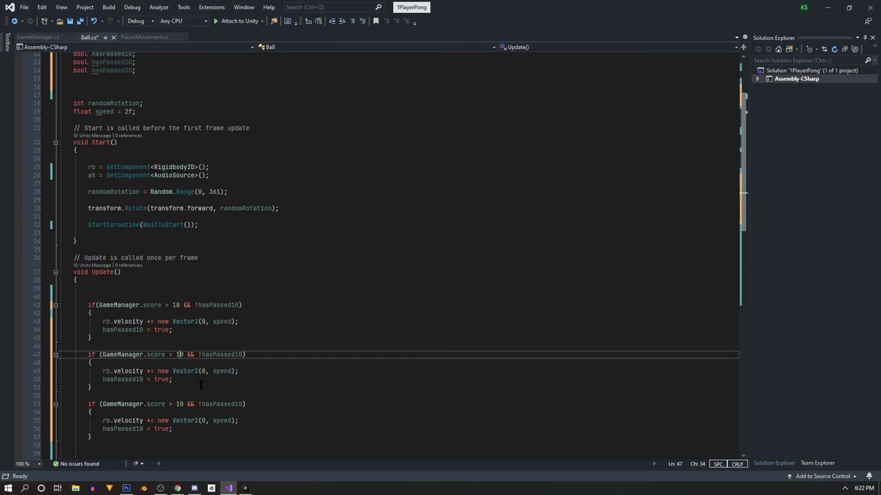
{"action": "key", "text": "BackSpace"}
{"action": "type", "text": "2"}
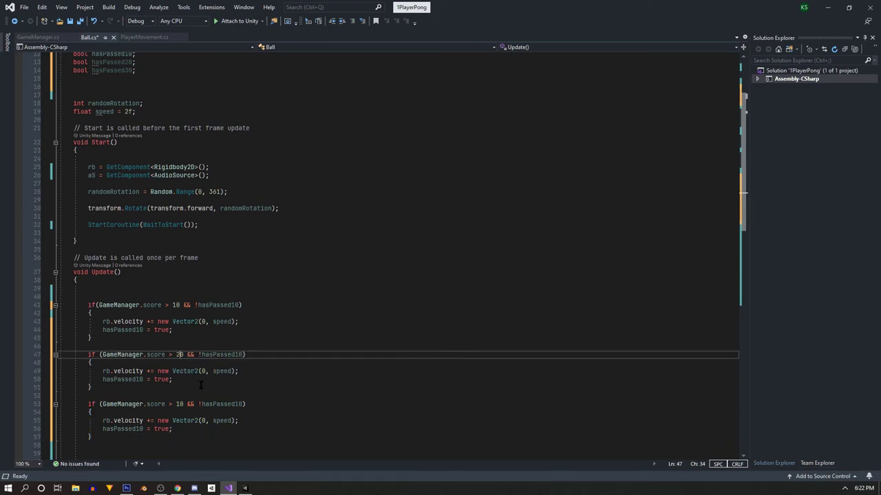
{"action": "left_click", "coordinate": [237, 354]}
{"action": "key", "text": "BackSpace"}
{"action": "type", "text": "2"}
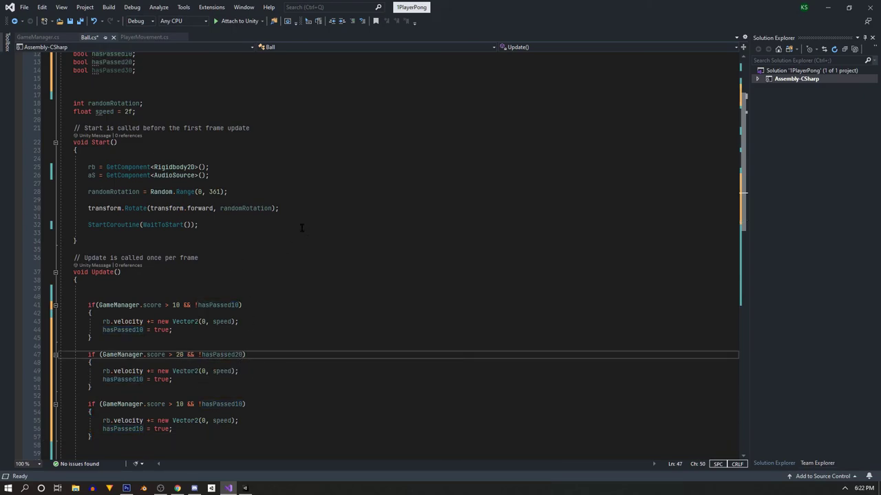
{"action": "left_click", "coordinate": [141, 379]}
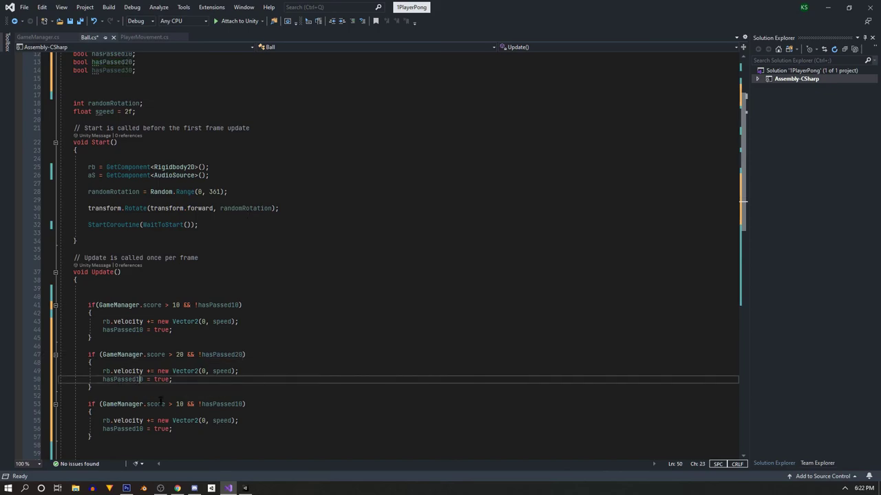
{"action": "key", "text": "BackSpace"}
{"action": "type", "text": "2"}
Step: Switch the third block's flag to hasPassed30 in both places and save Ball.cs
{"action": "left_click", "coordinate": [235, 404]}
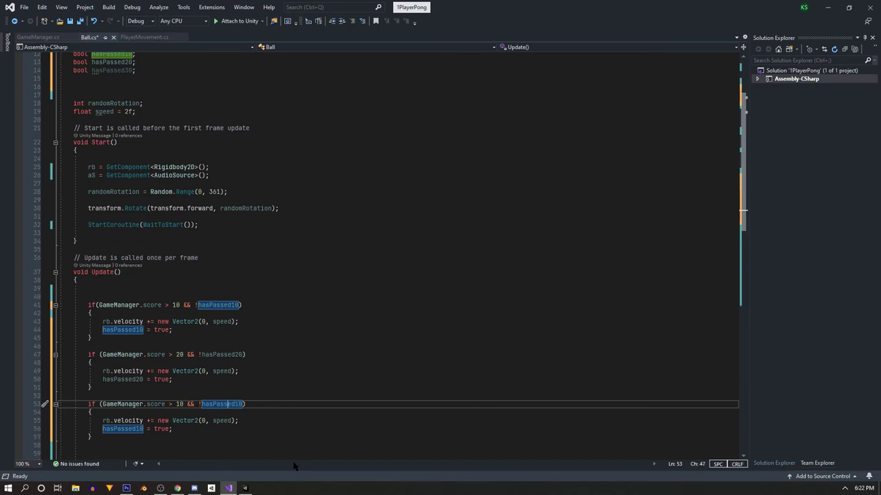
{"action": "key", "text": "Left"}
{"action": "key", "text": "Left"}
{"action": "key", "text": "Left"}
{"action": "key", "text": "Left"}
{"action": "key", "text": "Left"}
{"action": "key", "text": "Left"}
{"action": "key", "text": "Left"}
{"action": "key", "text": "Left"}
{"action": "key", "text": "Left"}
{"action": "key", "text": "Left"}
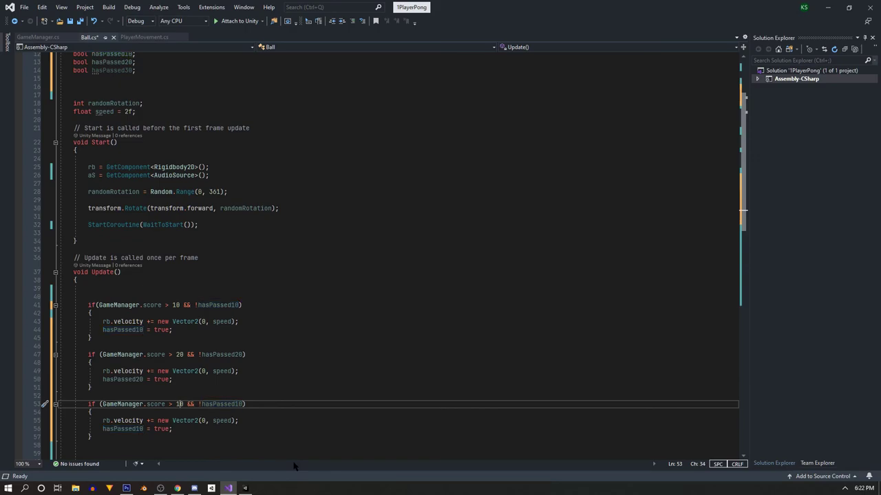
{"action": "left_click", "coordinate": [238, 404]}
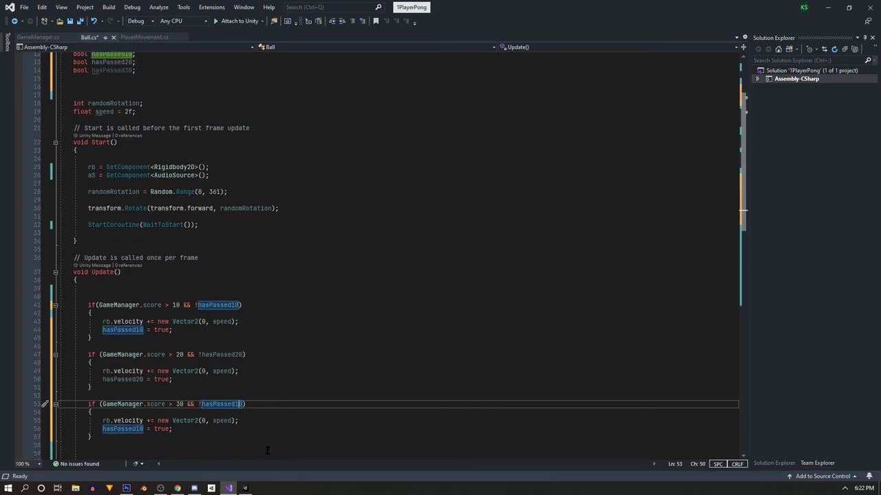
{"action": "key", "text": "BackSpace"}
{"action": "type", "text": "3"}
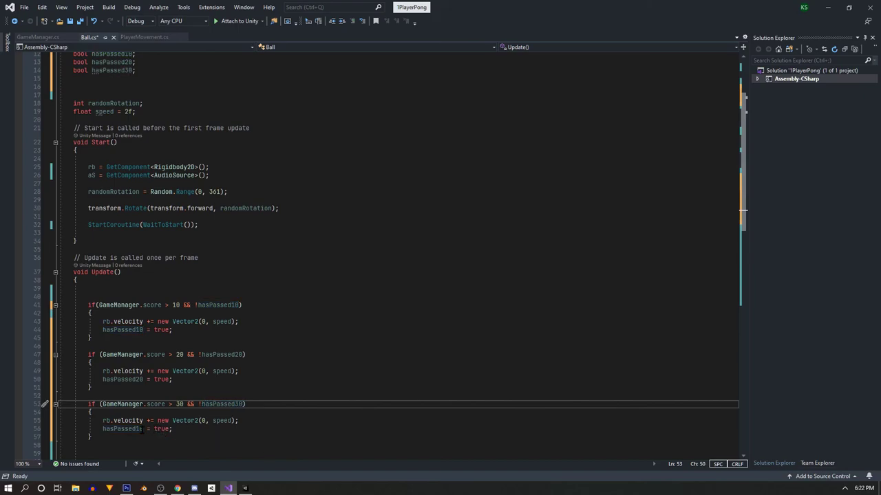
{"action": "left_click", "coordinate": [139, 429]}
{"action": "key", "text": "BackSpace"}
{"action": "type", "text": "3"}
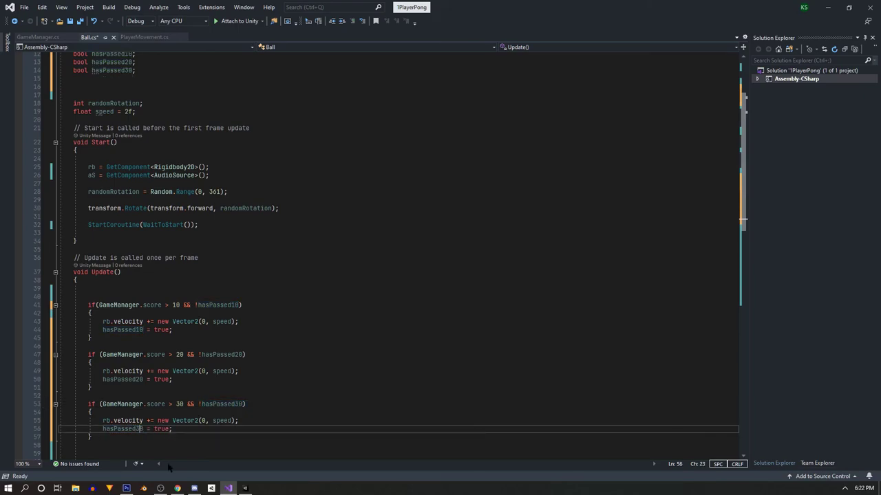
{"action": "key", "text": "ctrl+s"}
Step: Delete the empty lines before Update's closing brace and save Ball.cs
{"action": "scroll", "coordinate": [323, 385], "scroll_direction": "down", "scroll_amount": 2}
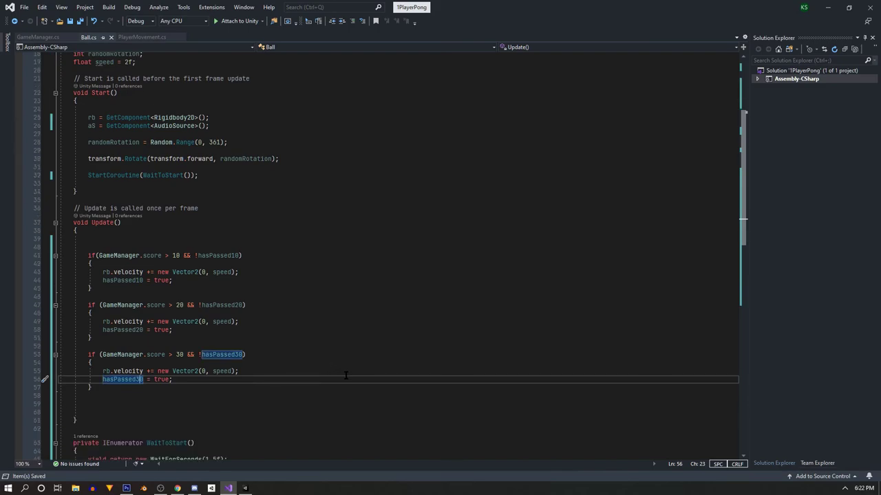
{"action": "left_click", "coordinate": [322, 404]}
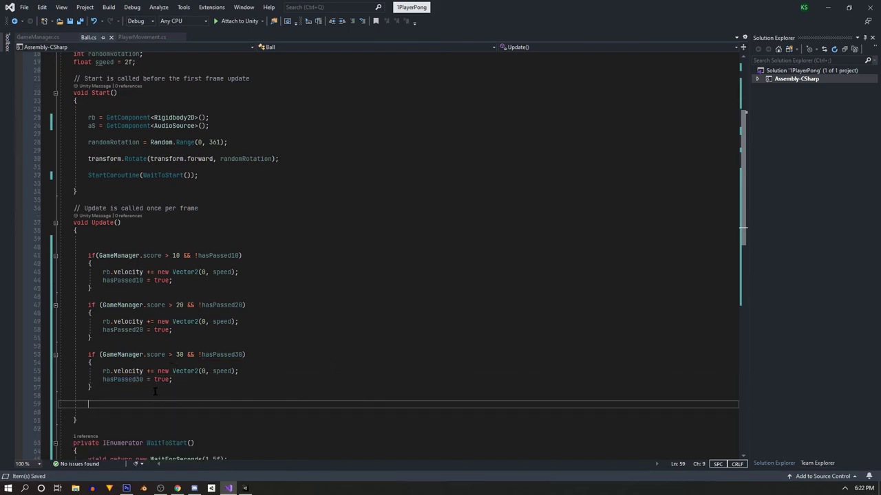
{"action": "left_click", "coordinate": [60, 405]}
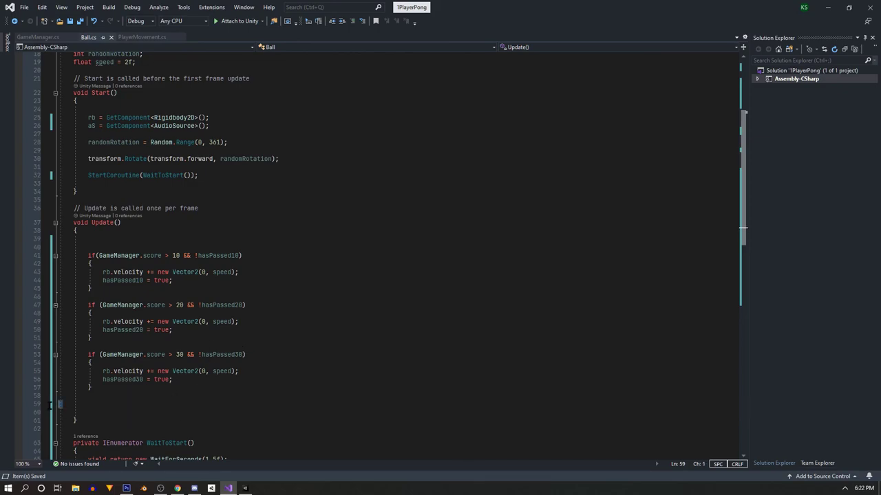
{"action": "key", "text": "Delete"}
{"action": "key", "text": "BackSpace"}
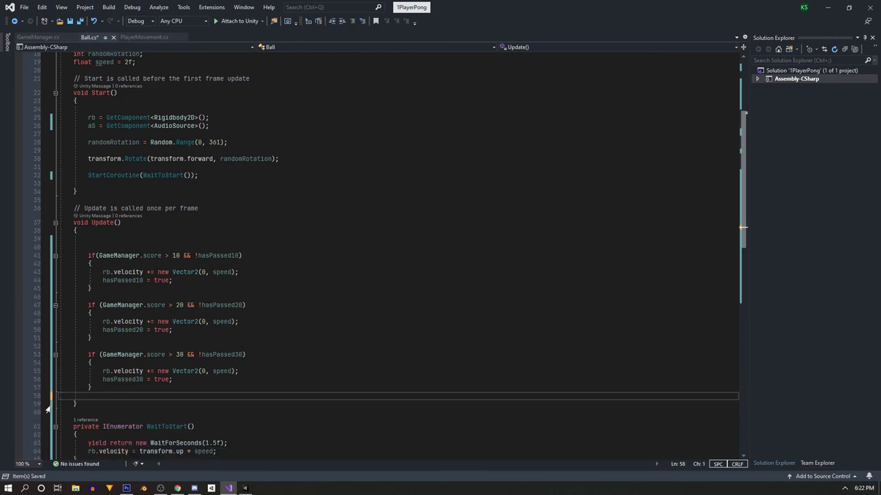
{"action": "key", "text": "BackSpace"}
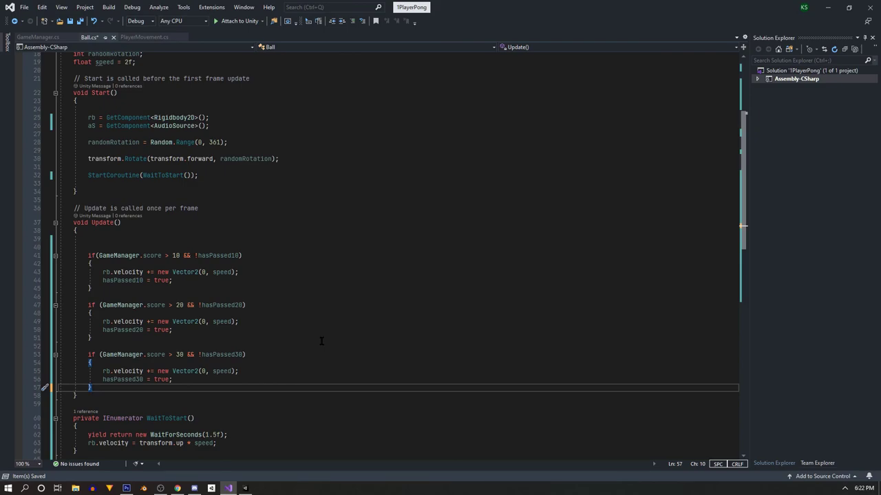
{"action": "key", "text": "ctrl+s"}
Step: Remove the empty line 40 at the top of Update and minimize Visual Studio
{"action": "scroll", "coordinate": [331, 363], "scroll_direction": "down", "scroll_amount": 4}
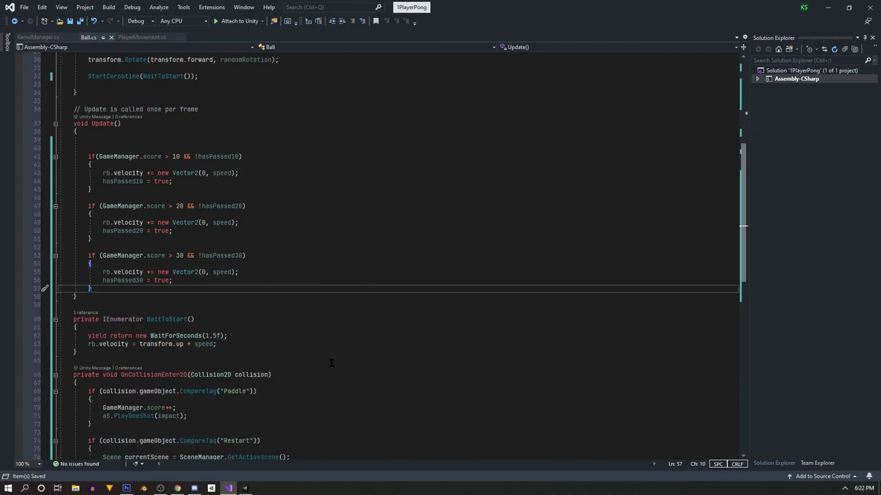
{"action": "scroll", "coordinate": [417, 338], "scroll_direction": "up", "scroll_amount": 4}
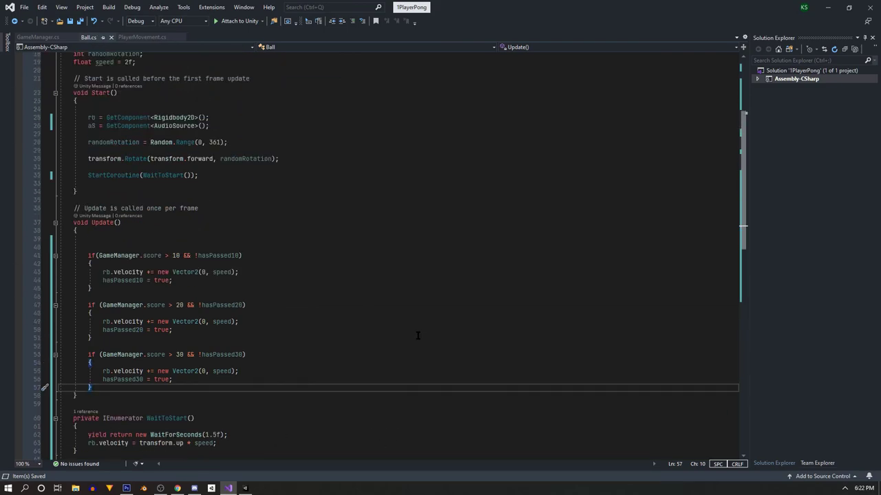
{"action": "scroll", "coordinate": [418, 335], "scroll_direction": "up", "scroll_amount": 1}
{"action": "left_click", "coordinate": [169, 272]}
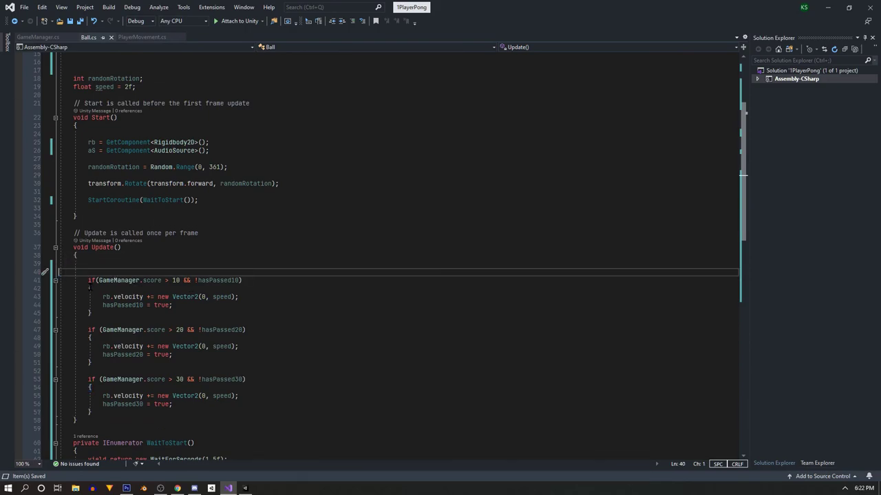
{"action": "key", "text": "BackSpace"}
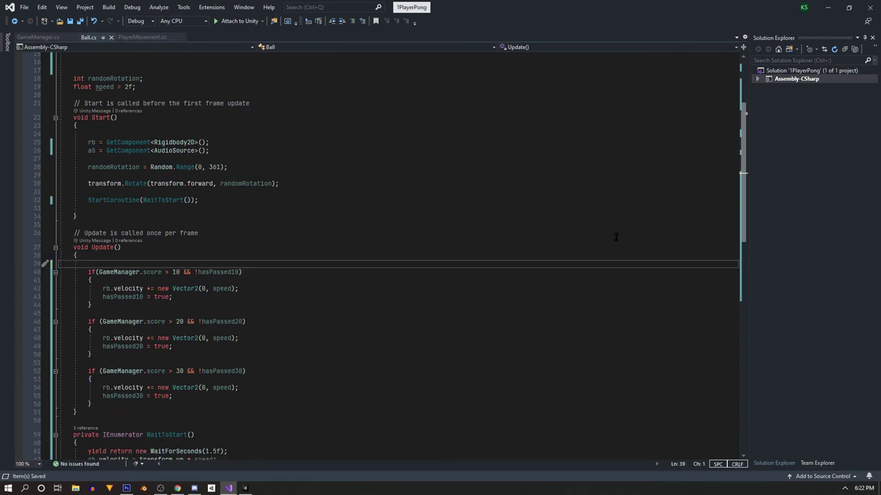
{"action": "left_click", "coordinate": [828, 7]}
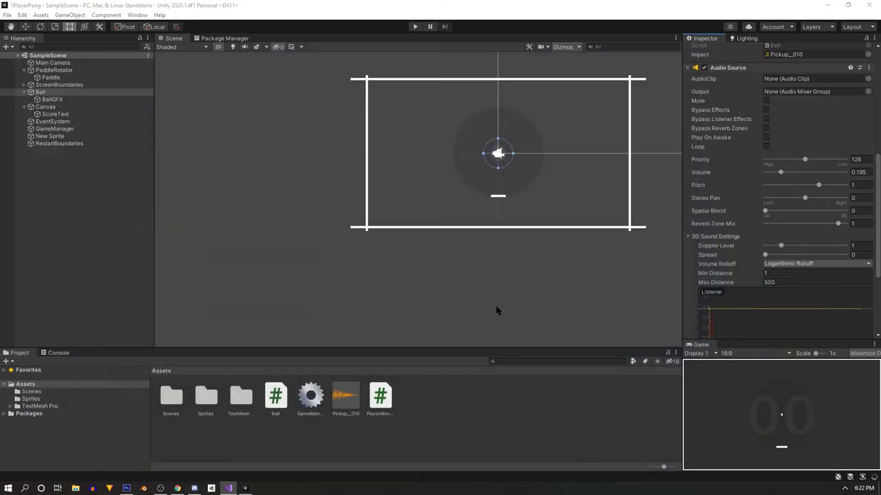
Step: Enter Play mode to run Pong in the maximized Game view
{"action": "scroll", "coordinate": [497, 311], "scroll_direction": "up", "scroll_amount": 1}
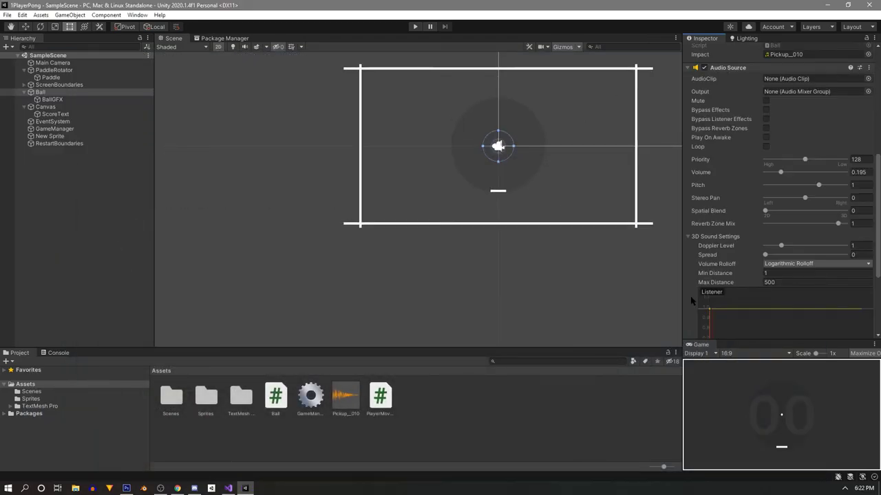
{"action": "left_click", "coordinate": [415, 27]}
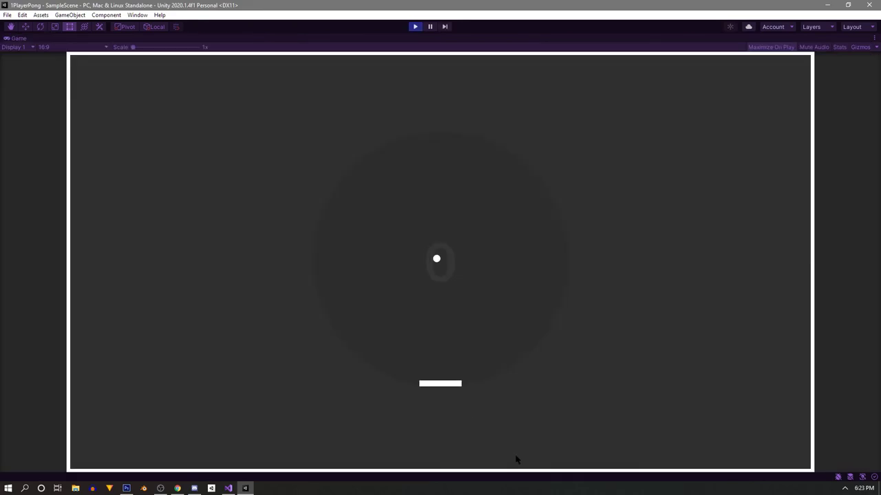
Step: Return the ball with Left/Right arrow paddle swings, watching it speed up as the score climbs
{"action": "key", "text": "Left"}
{"action": "key", "text": "Right"}
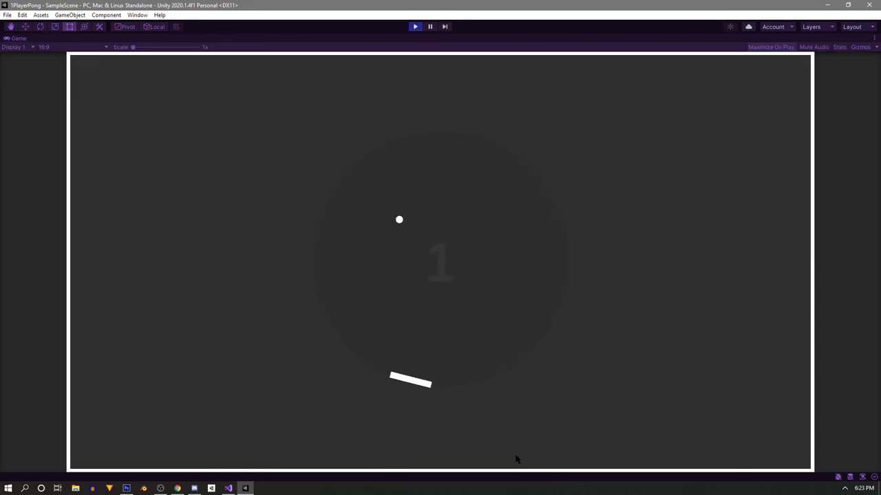
{"action": "key", "text": "Left"}
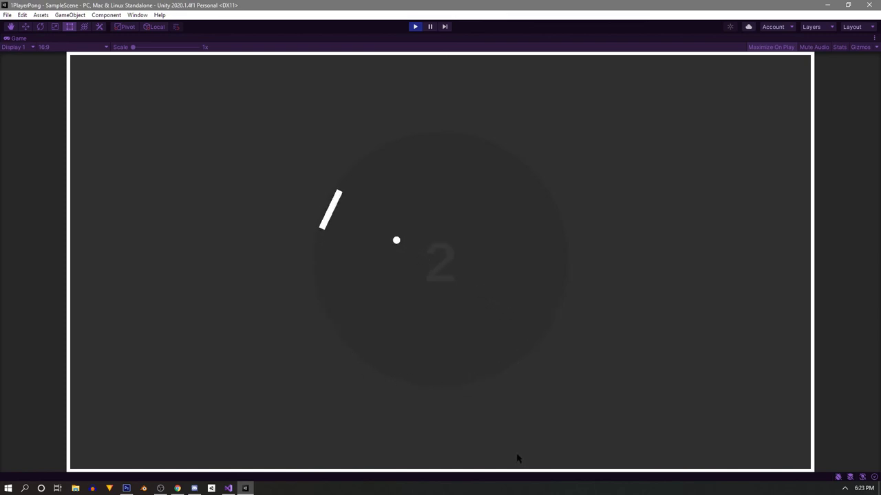
{"action": "key", "text": "Right"}
{"action": "key", "text": "Right"}
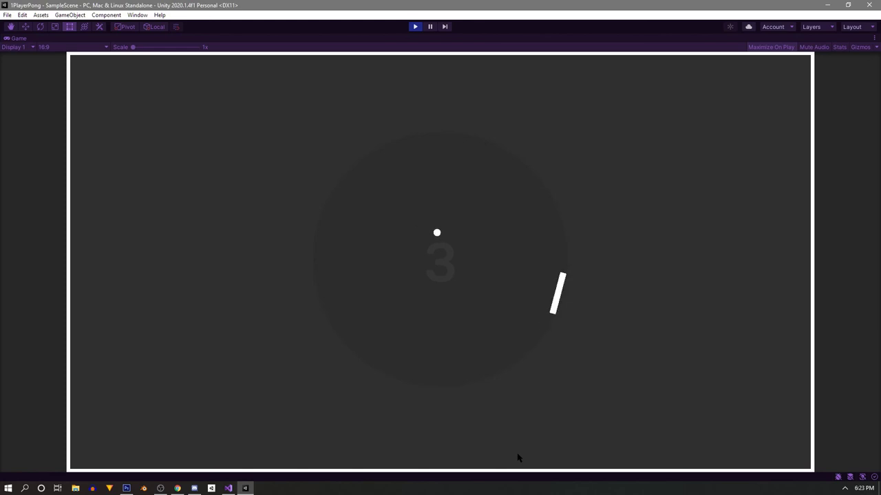
{"action": "key", "text": "Left"}
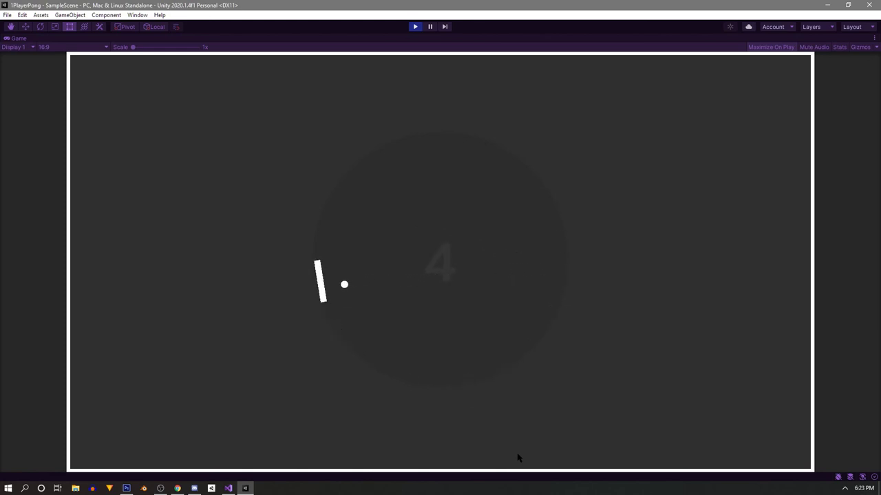
{"action": "key", "text": "Right"}
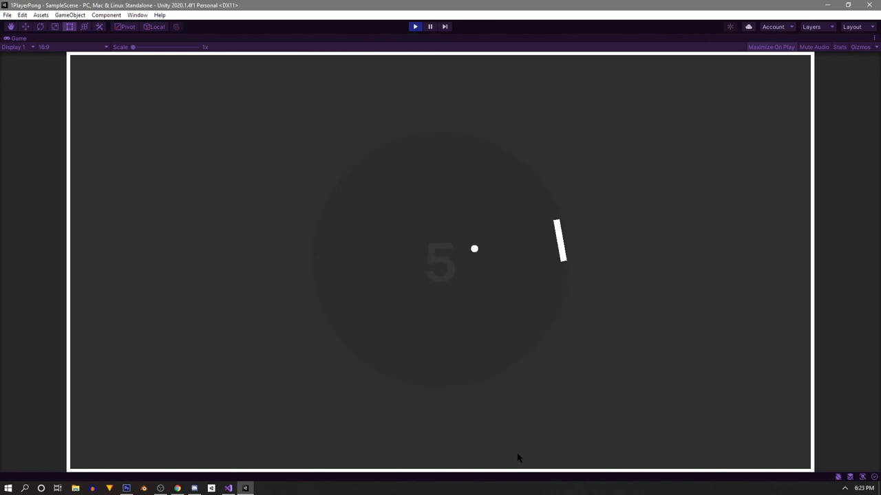
{"action": "key", "text": "Left"}
{"action": "key", "text": "Left"}
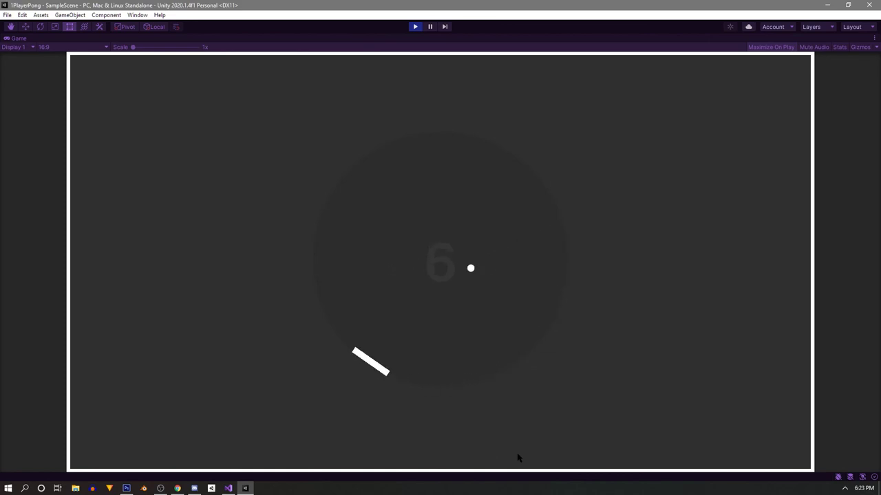
{"action": "key", "text": "Right"}
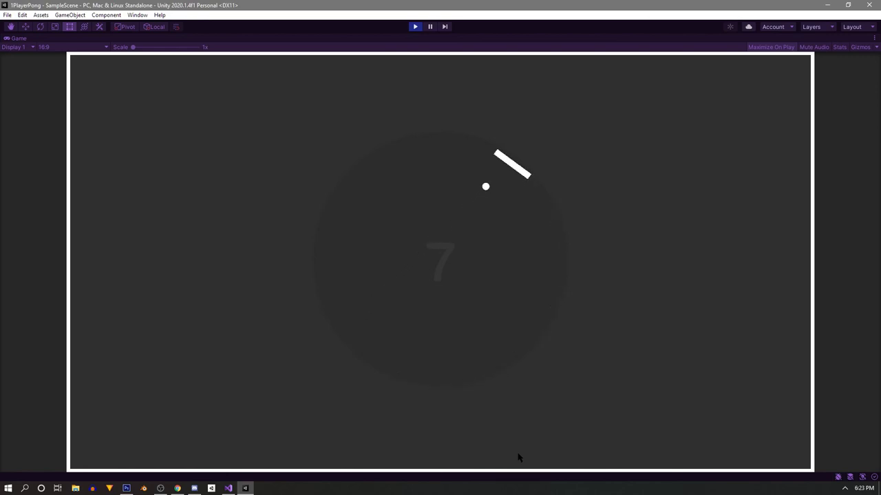
{"action": "key", "text": "Left"}
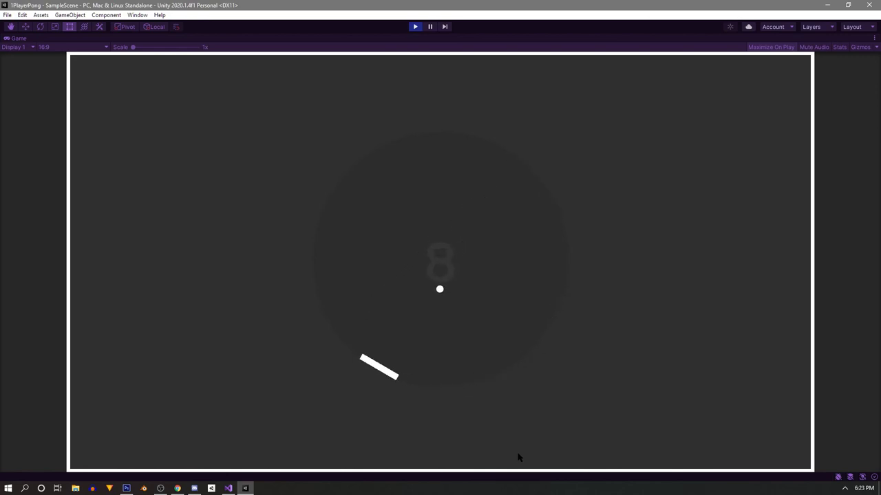
{"action": "key", "text": "Right"}
{"action": "key", "text": "Right"}
{"action": "key", "text": "Right"}
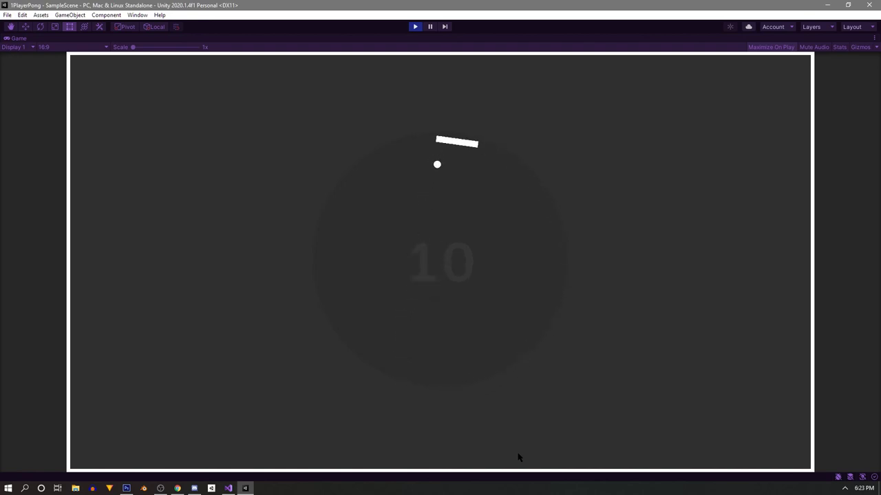
{"action": "key", "text": "Left"}
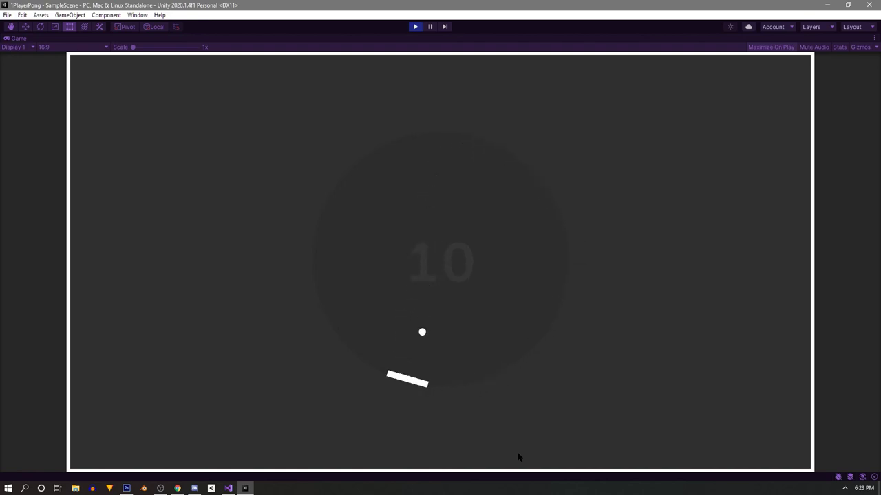
{"action": "key", "text": "Right"}
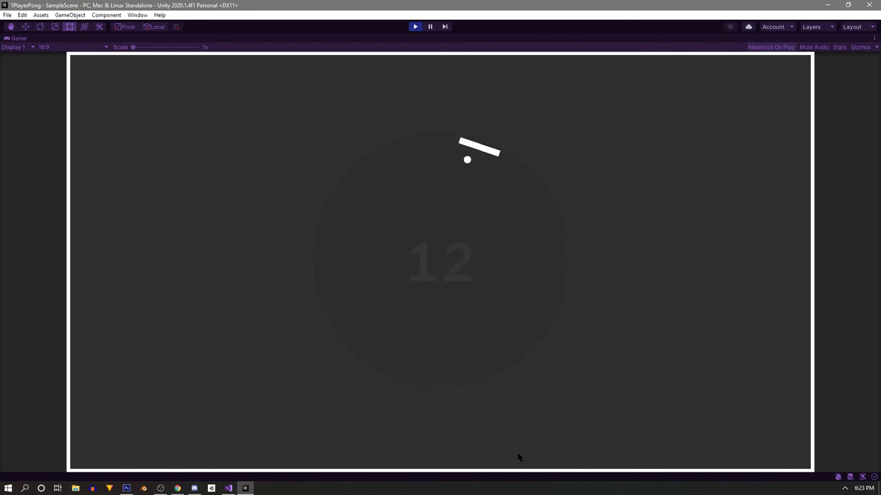
{"action": "key", "text": "Left"}
{"action": "key", "text": "Right"}
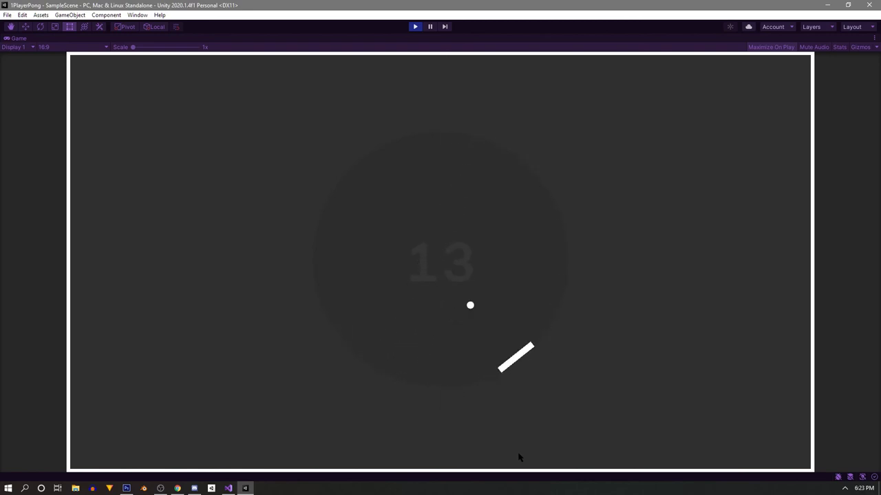
{"action": "key", "text": "Right"}
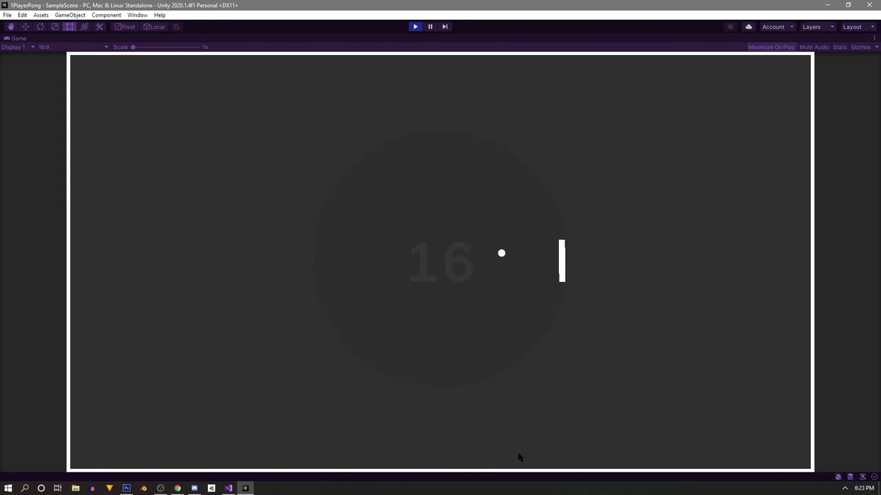
{"action": "key", "text": "Left"}
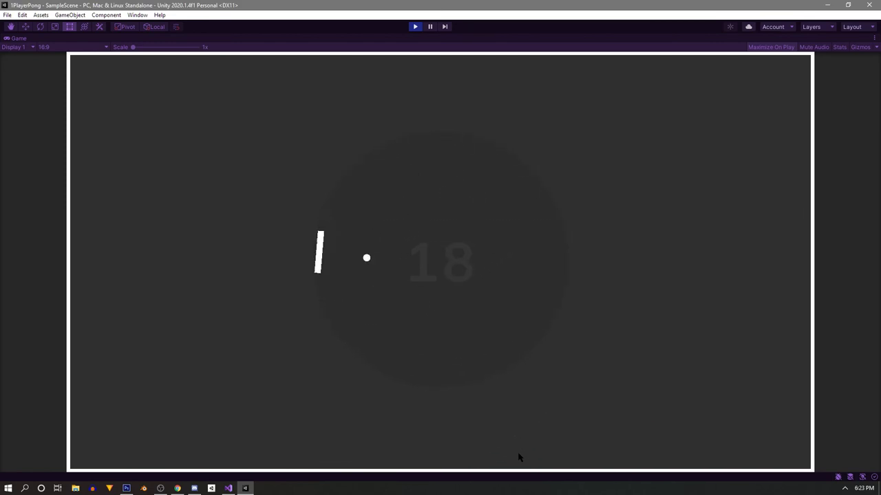
{"action": "key", "text": "Right"}
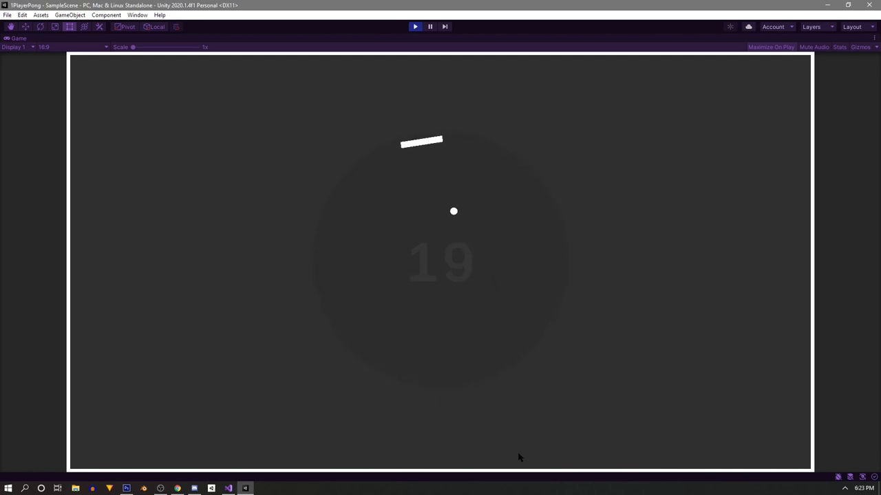
{"action": "key", "text": "Right"}
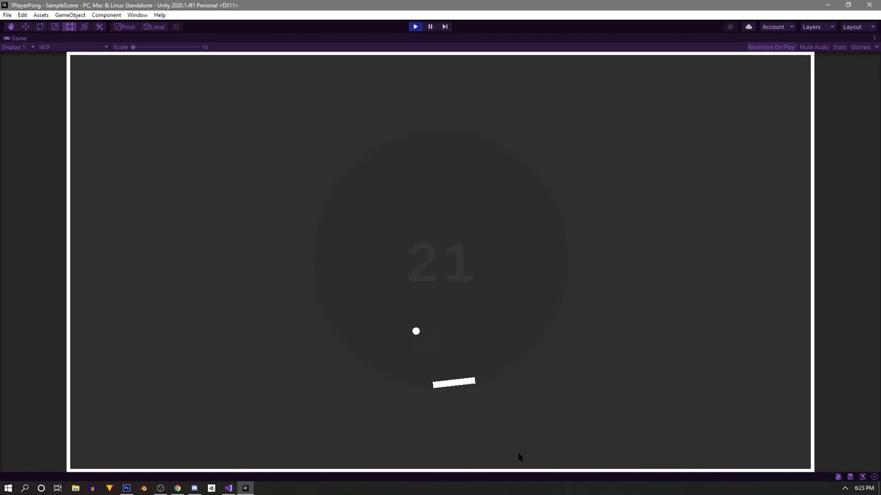
{"action": "key", "text": "Left"}
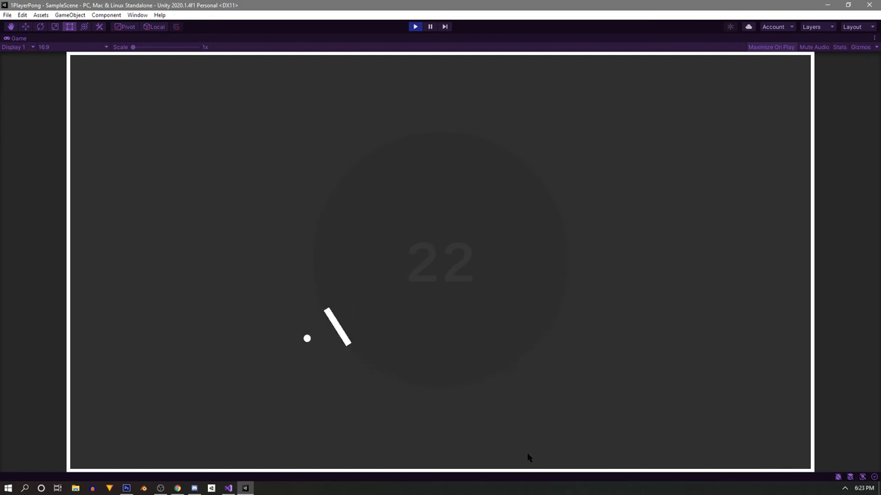
{"action": "key", "text": "Right"}
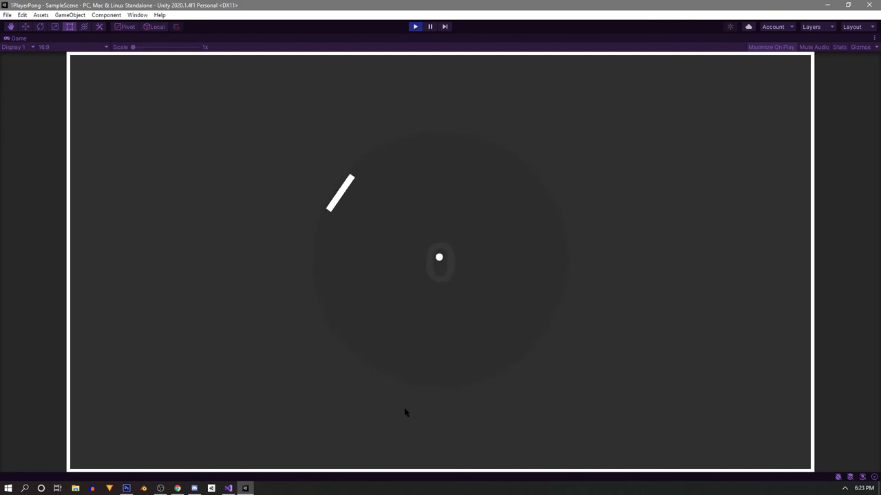
{"action": "key", "text": "Left"}
{"action": "key", "text": "Right"}
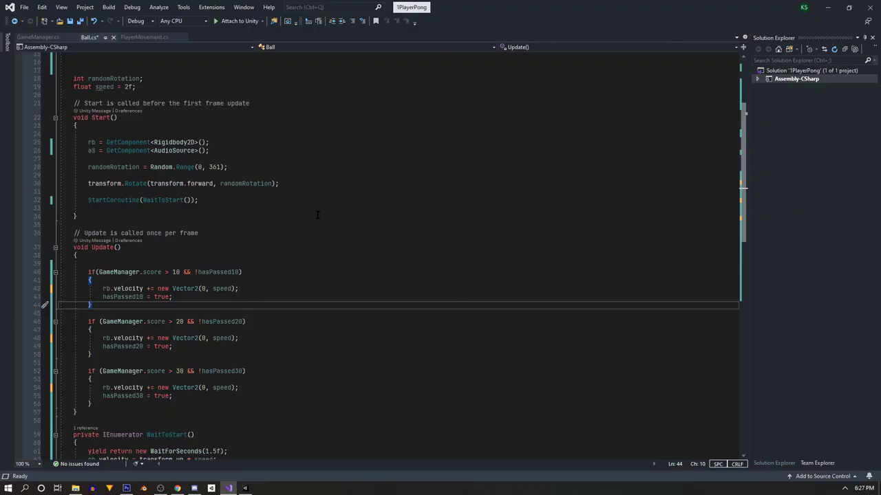
{"action": "scroll", "coordinate": [317, 216], "scroll_direction": "up", "scroll_amount": 5}
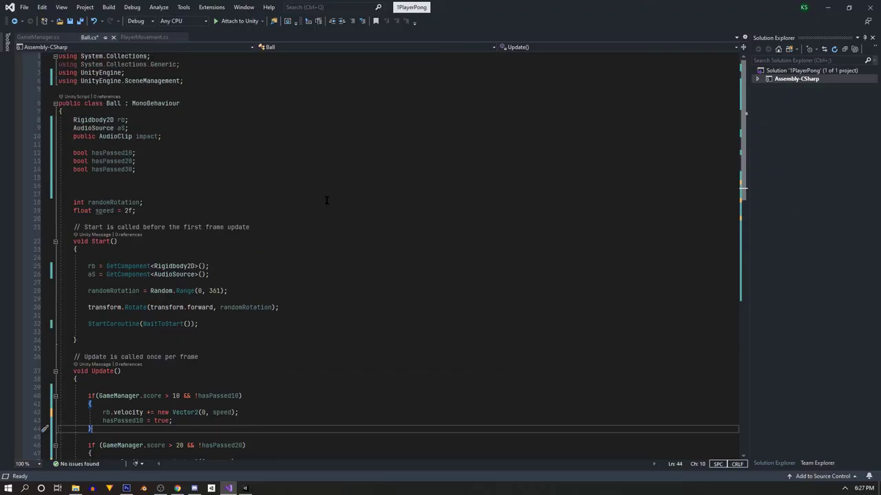
Step: Add a float field set to 1.5f below speed and start renaming it increasedSpeed
{"action": "left_click", "coordinate": [393, 238]}
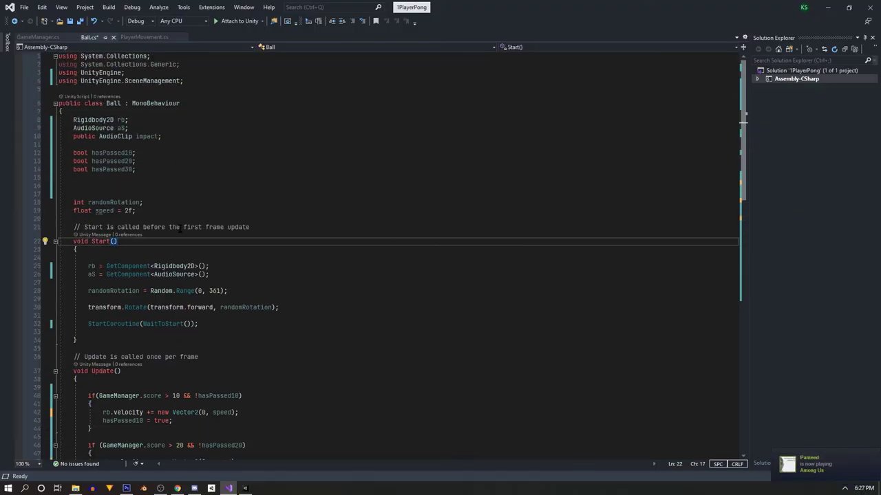
{"action": "left_click", "coordinate": [139, 211]}
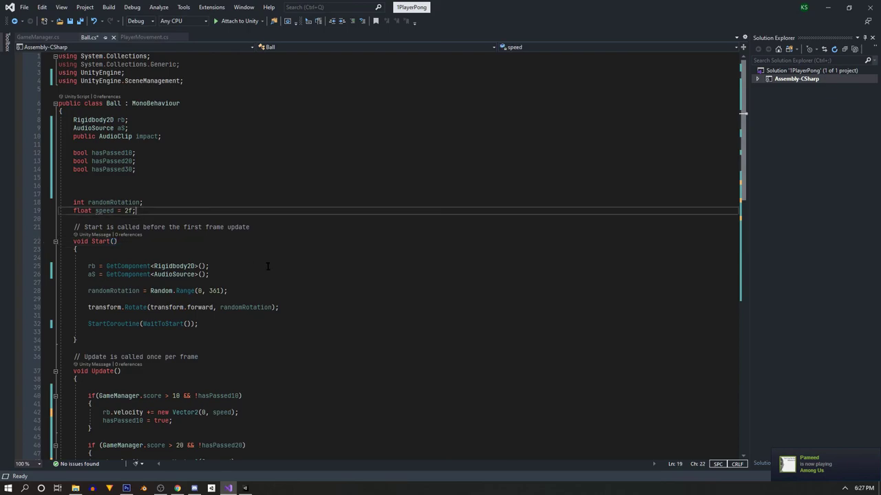
{"action": "key", "text": "Return"}
{"action": "type", "text": "float speed"}
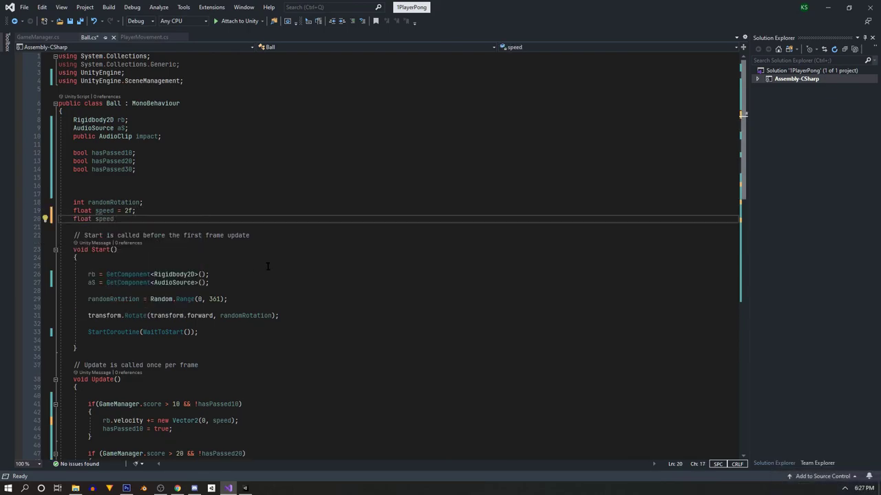
{"action": "type", "text": " = 1.34"}
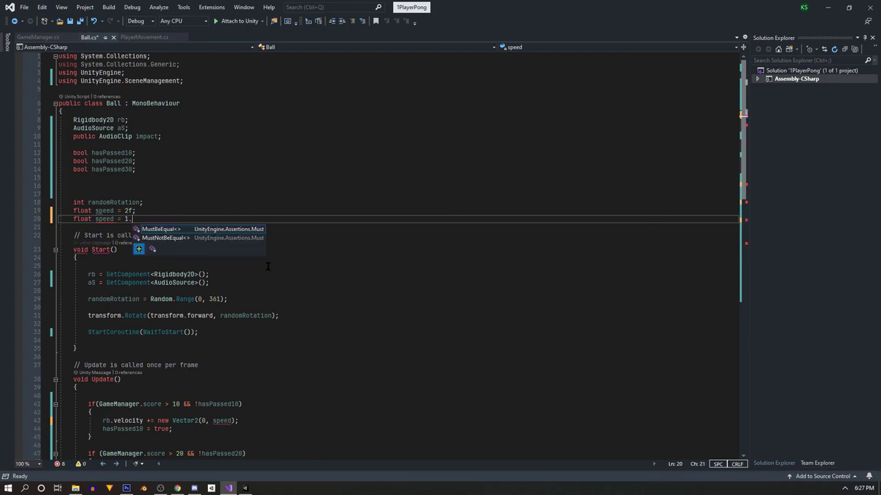
{"action": "key", "text": "BackSpace"}
{"action": "key", "text": "BackSpace"}
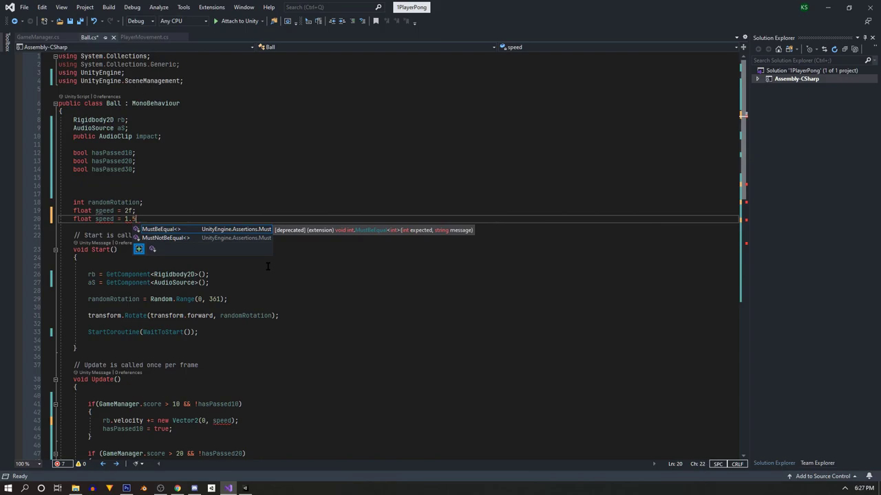
{"action": "type", "text": "5f;"}
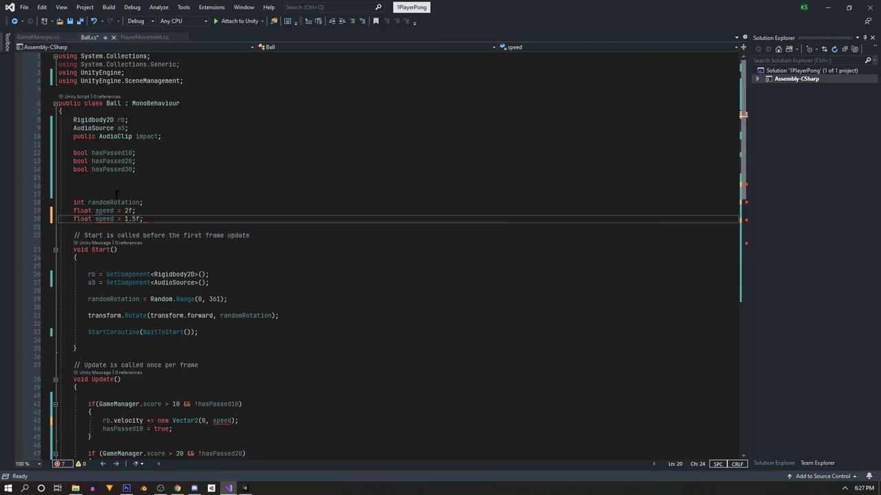
{"action": "left_click", "coordinate": [96, 219]}
{"action": "type", "text": "increa"}
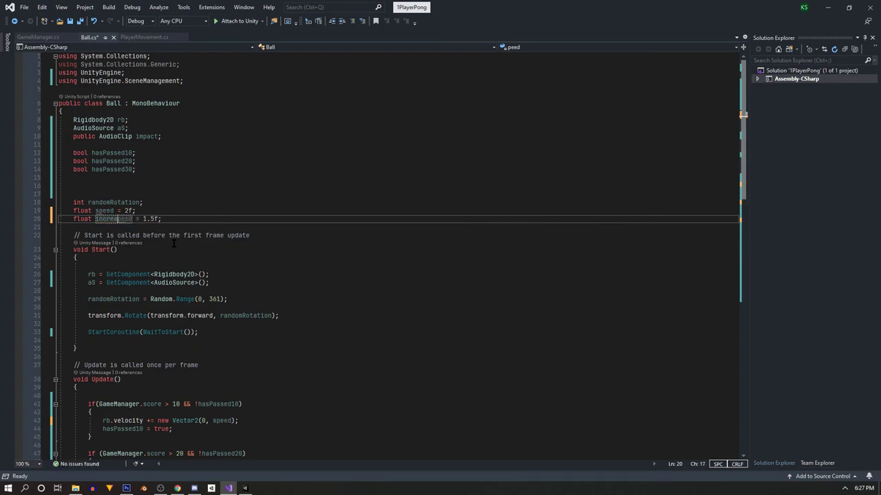
{"action": "type", "text": "sed"}
Step: Finish naming the field increasedSpeed and use it in the score-10 velocity boost
{"action": "type", "text": "S"}
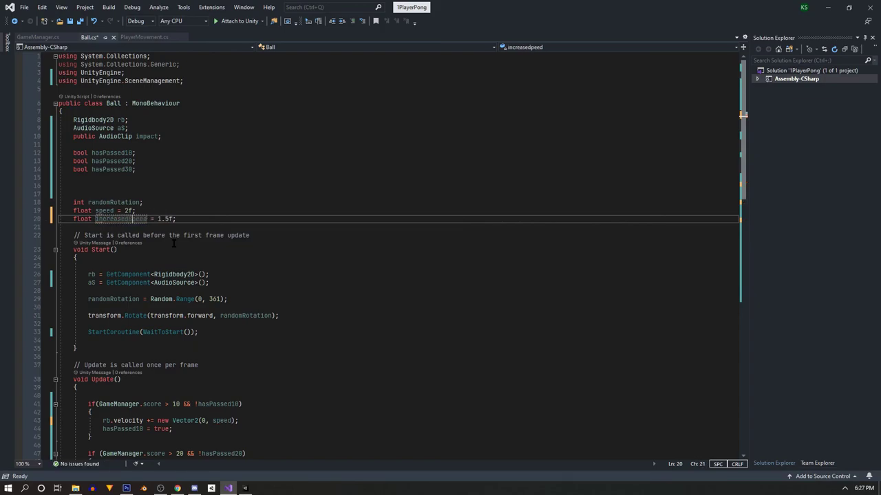
{"action": "left_click", "coordinate": [251, 236]}
{"action": "scroll", "coordinate": [26, 243], "scroll_direction": "down", "scroll_amount": 2}
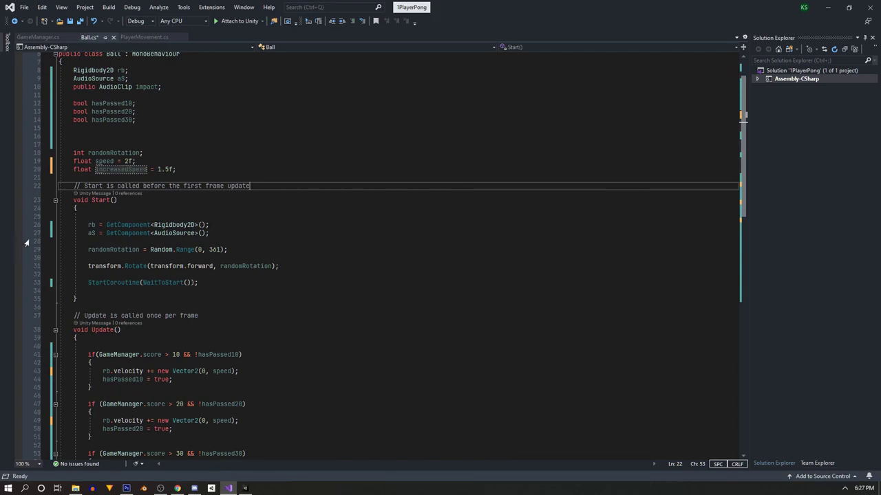
{"action": "scroll", "coordinate": [137, 249], "scroll_direction": "down", "scroll_amount": 3}
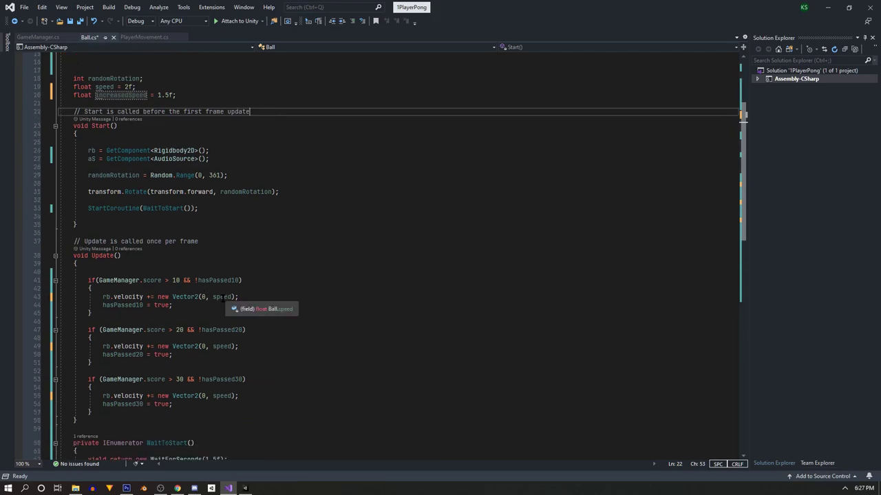
{"action": "left_click", "coordinate": [229, 296]}
{"action": "key", "text": "ctrl+BackSpace"}
{"action": "type", "text": "increasedSpeed"}
{"action": "key", "text": "Tab"}
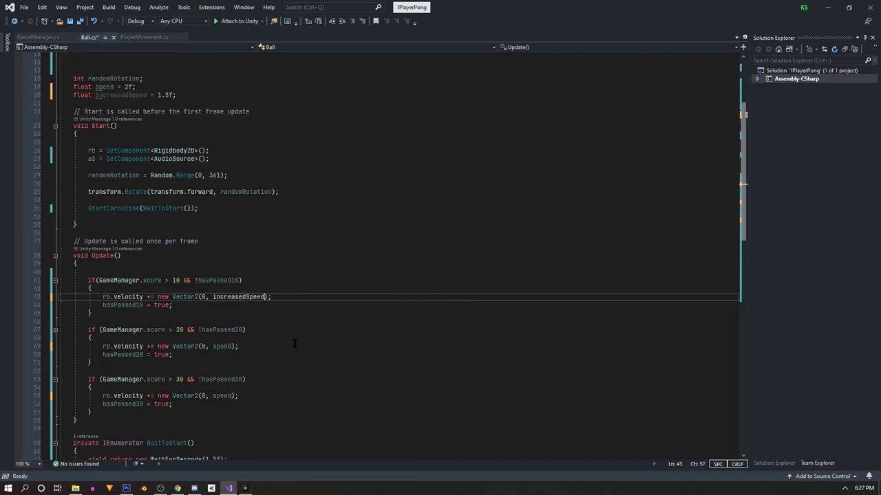
Step: Replace speed with increasedSpeed in the score-20 and score-30 boosts, save, and return to Unity
{"action": "double_click", "coordinate": [246, 297]}
{"action": "key", "text": "ctrl+c"}
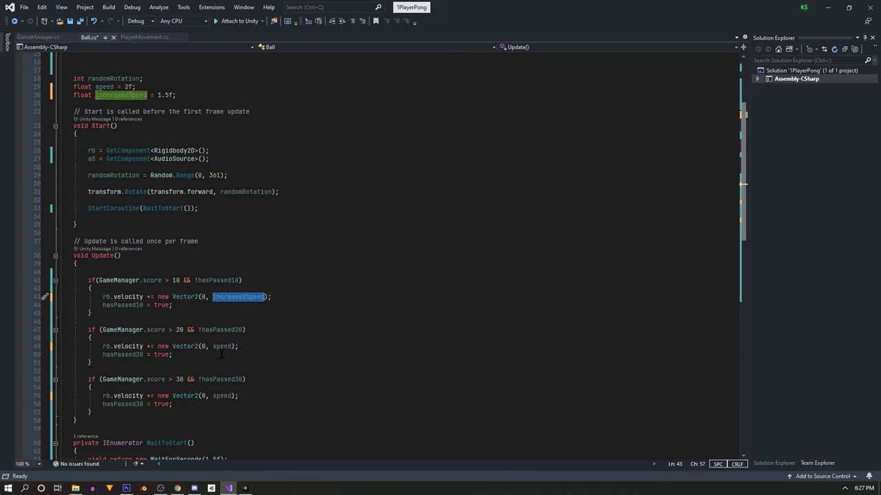
{"action": "double_click", "coordinate": [222, 346]}
{"action": "key", "text": "ctrl+v"}
{"action": "double_click", "coordinate": [222, 395]}
{"action": "key", "text": "ctrl+v"}
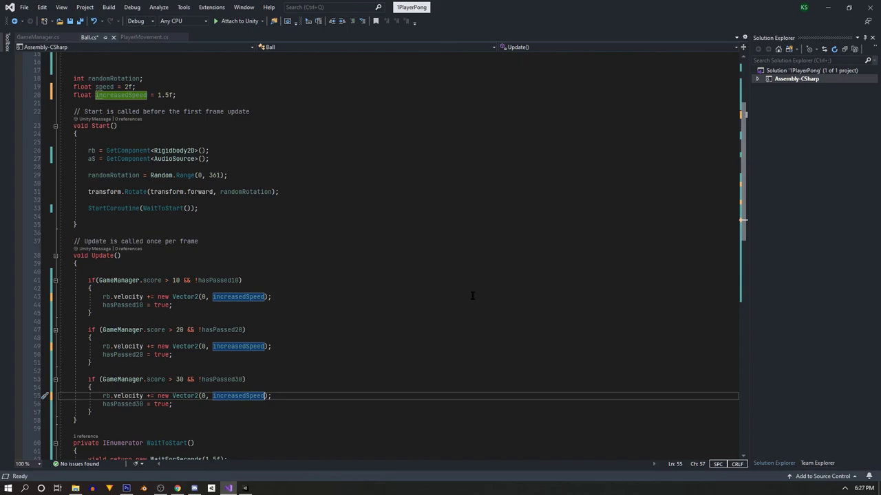
{"action": "key", "text": "ctrl+s"}
{"action": "left_click", "coordinate": [827, 7]}
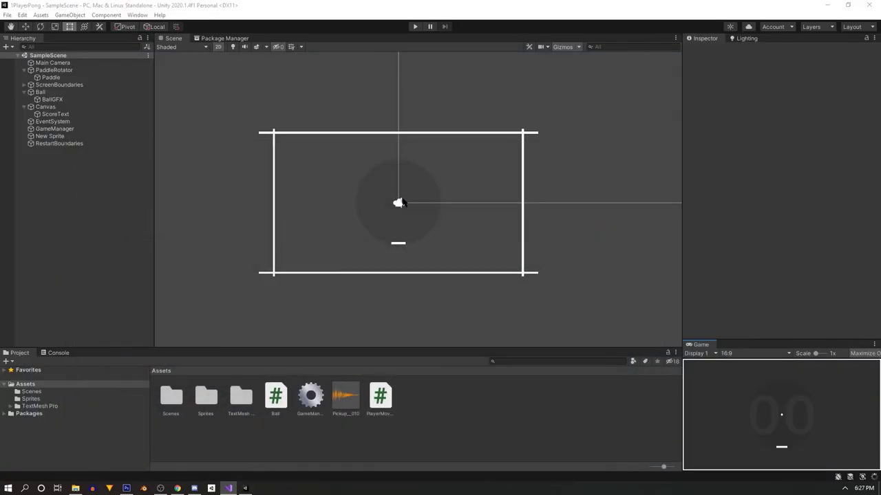
Step: Run the game and return the ball with the arrow keys until the score reaches 3
{"action": "left_click", "coordinate": [416, 27]}
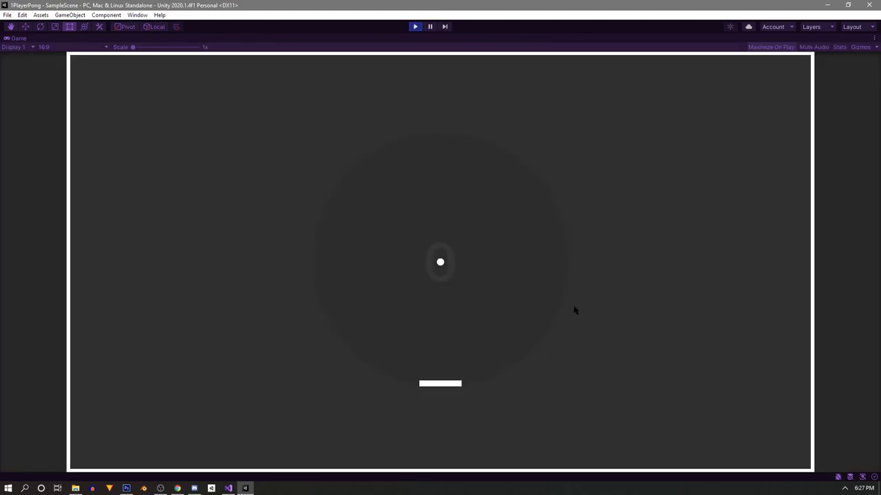
{"action": "left_click", "coordinate": [664, 462]}
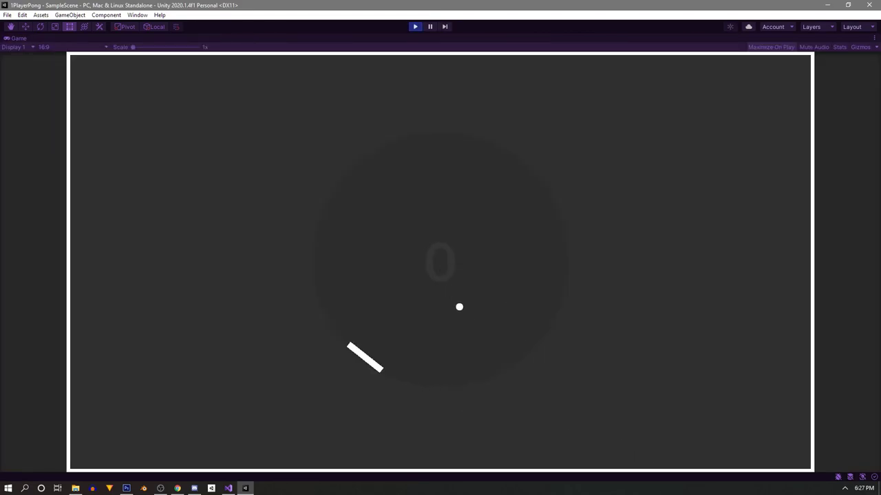
{"action": "key", "text": "Left"}
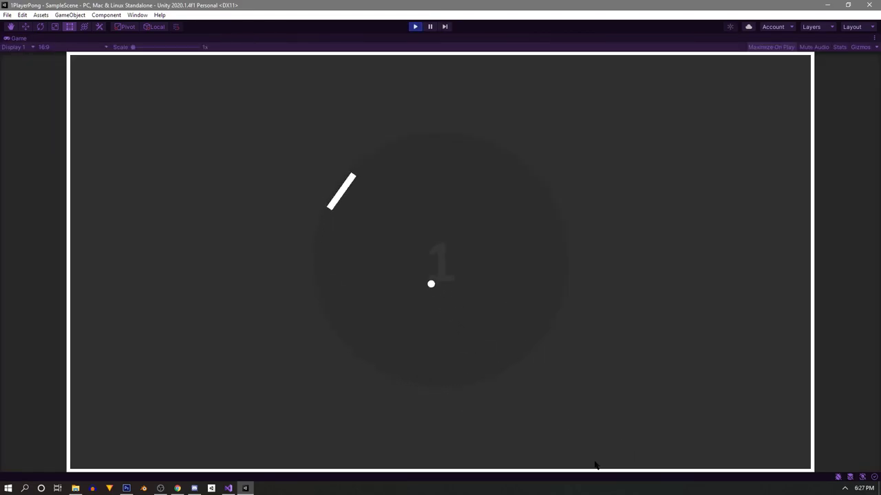
{"action": "key", "text": "Right"}
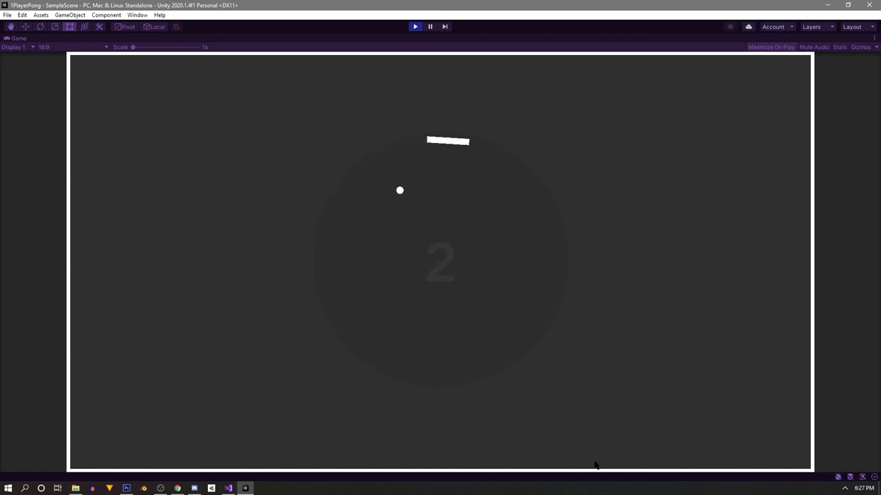
{"action": "key", "text": "Left"}
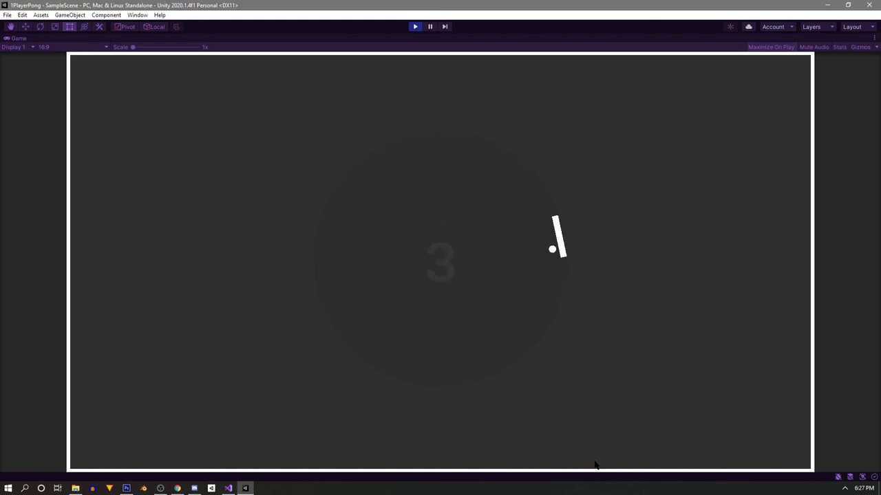
{"action": "key", "text": "Right"}
{"action": "key", "text": "Left"}
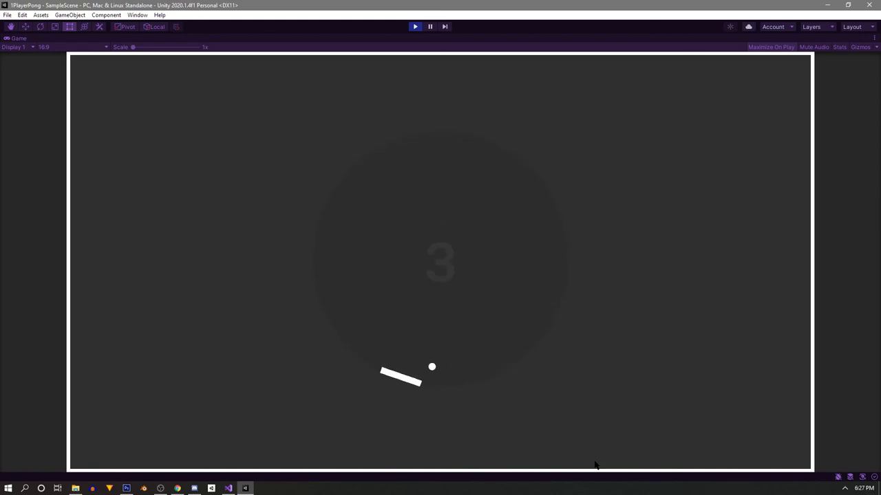